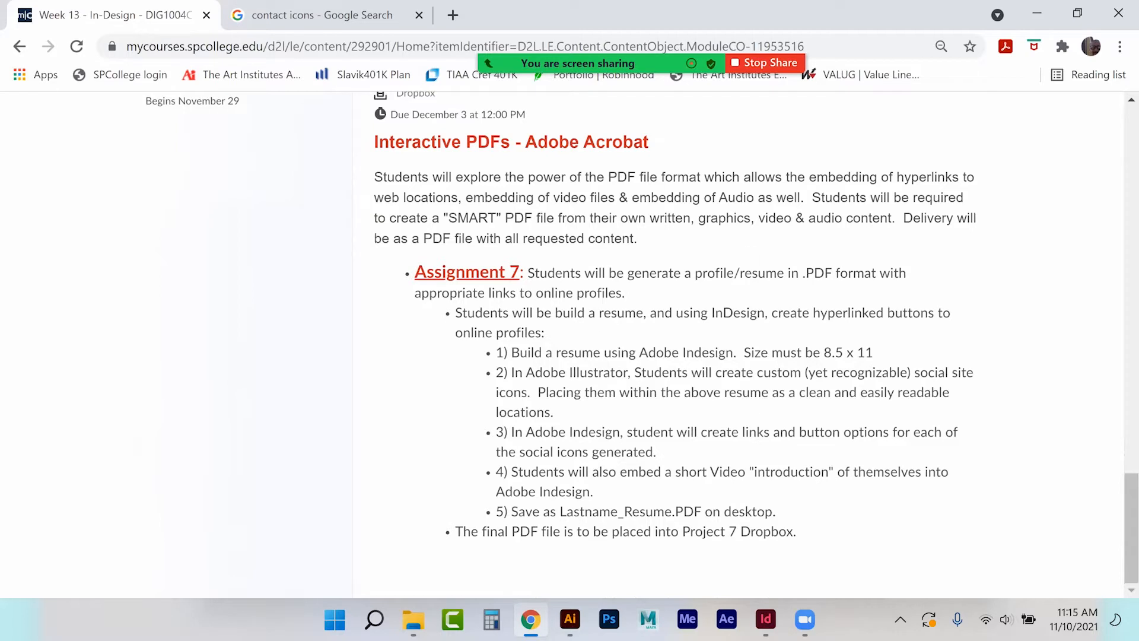
Switch from the Assignment 7 page in Chrome to the InDesign resume document.
left_click(766, 619)
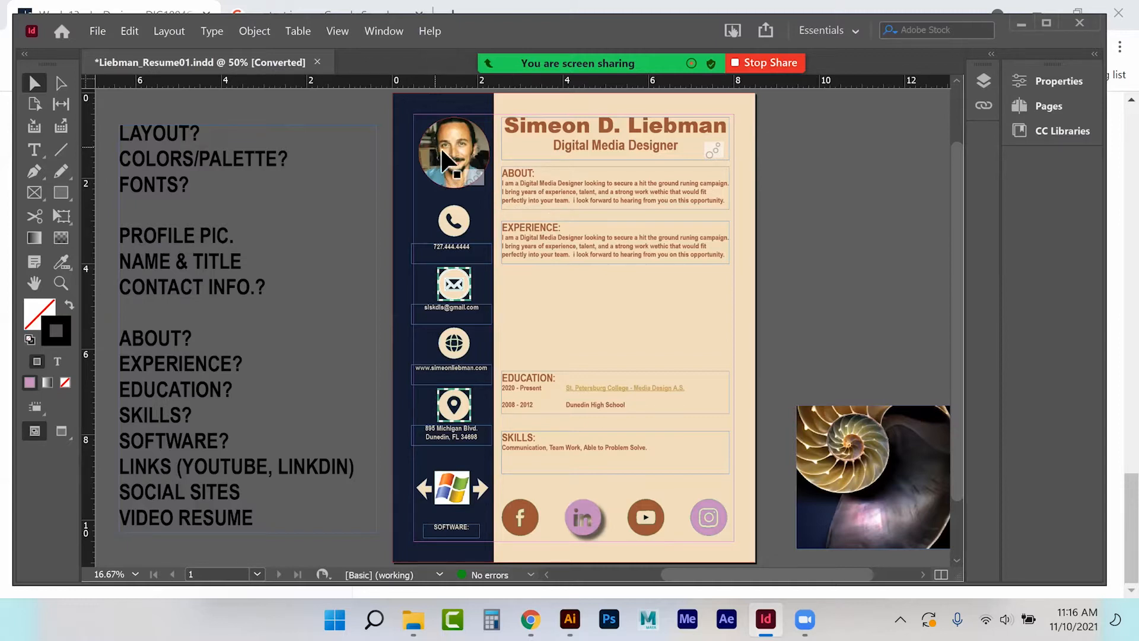
left_click(389, 30)
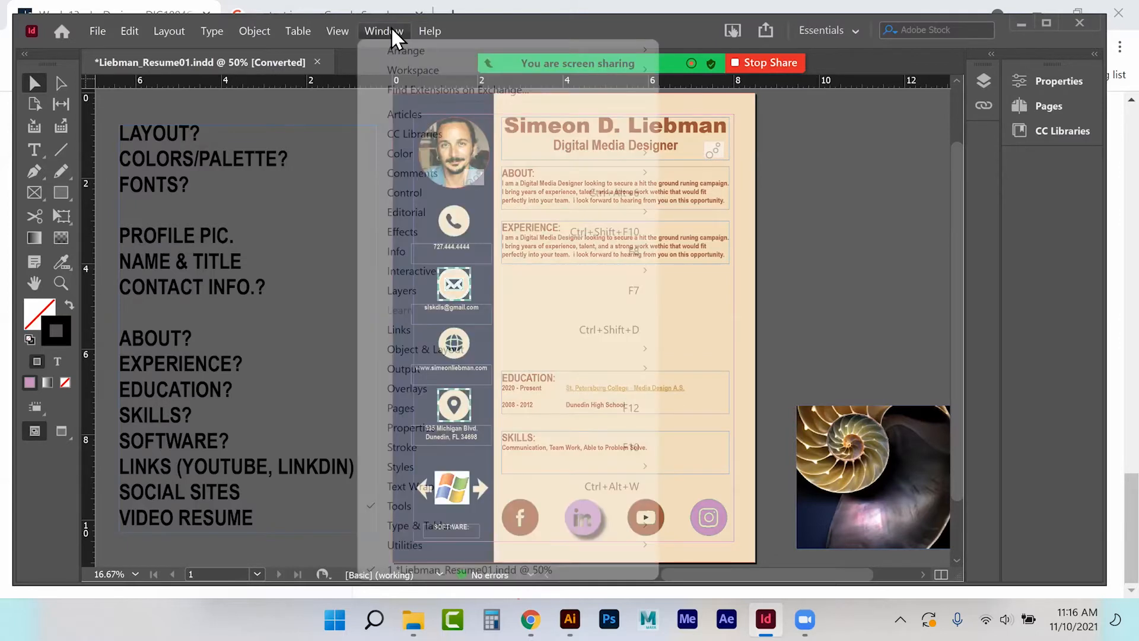
mouse_move(410, 73)
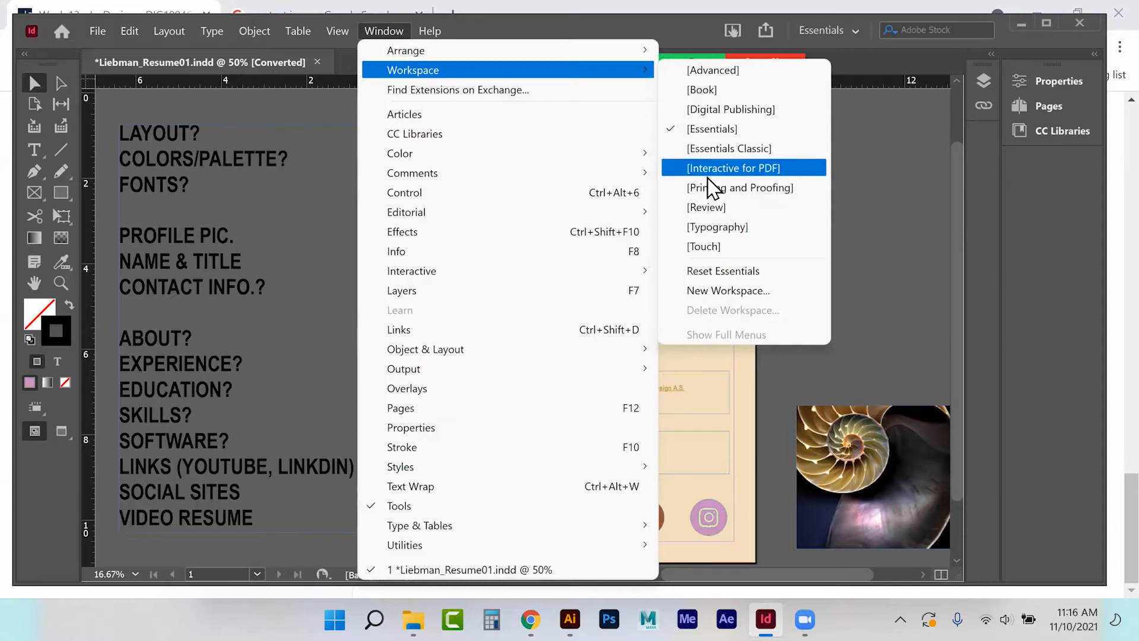
key("Up")
key("Up")
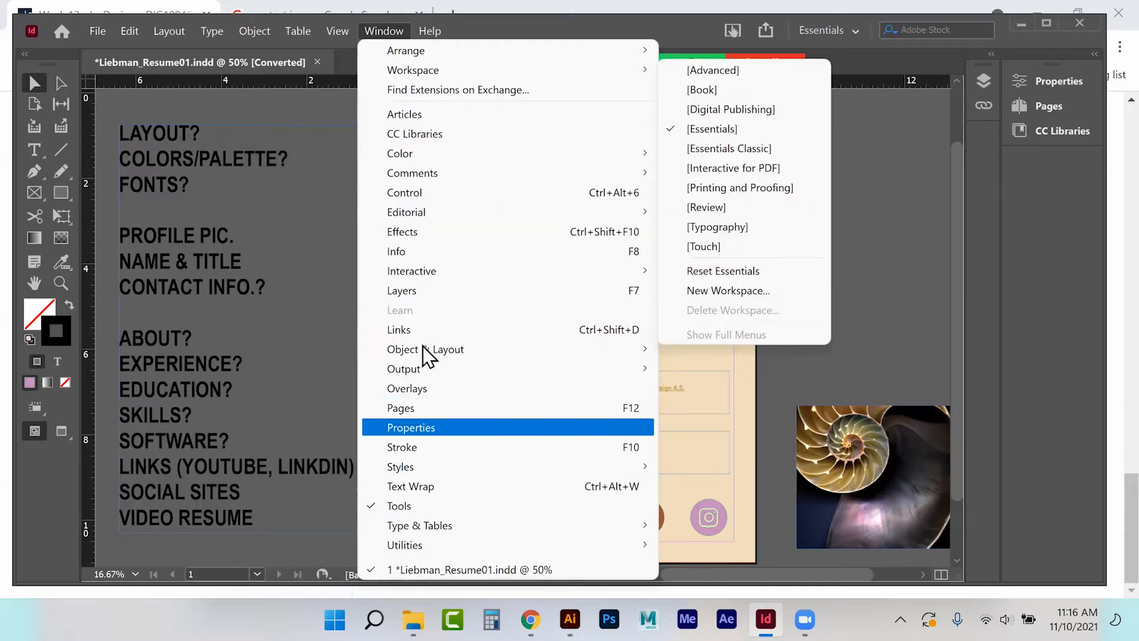
key("Escape")
left_click(130, 31)
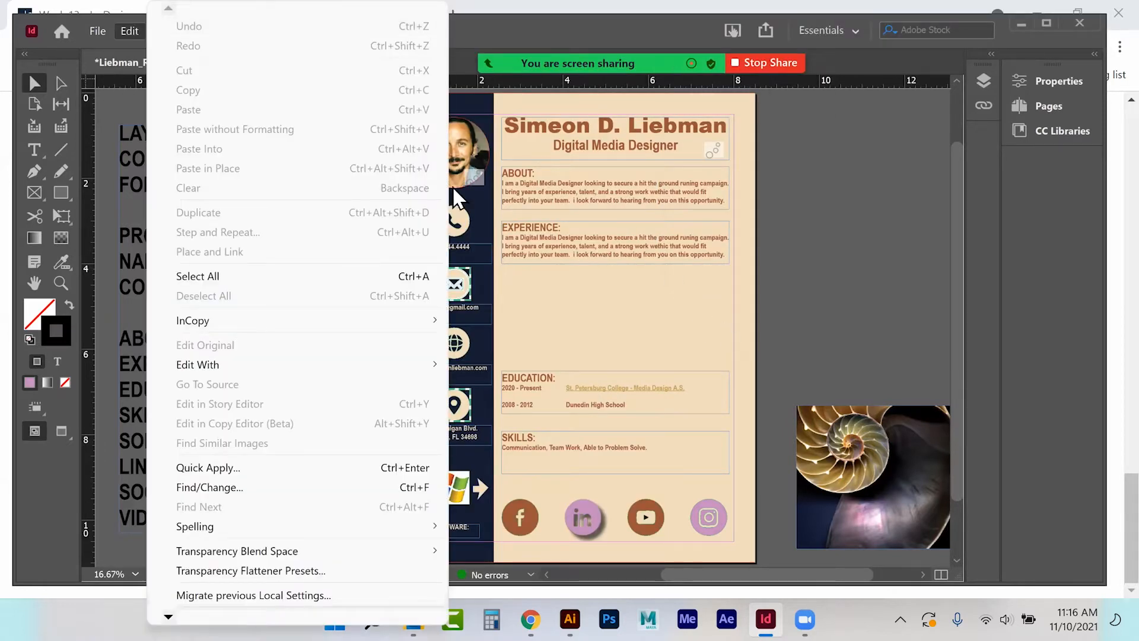
key("Escape")
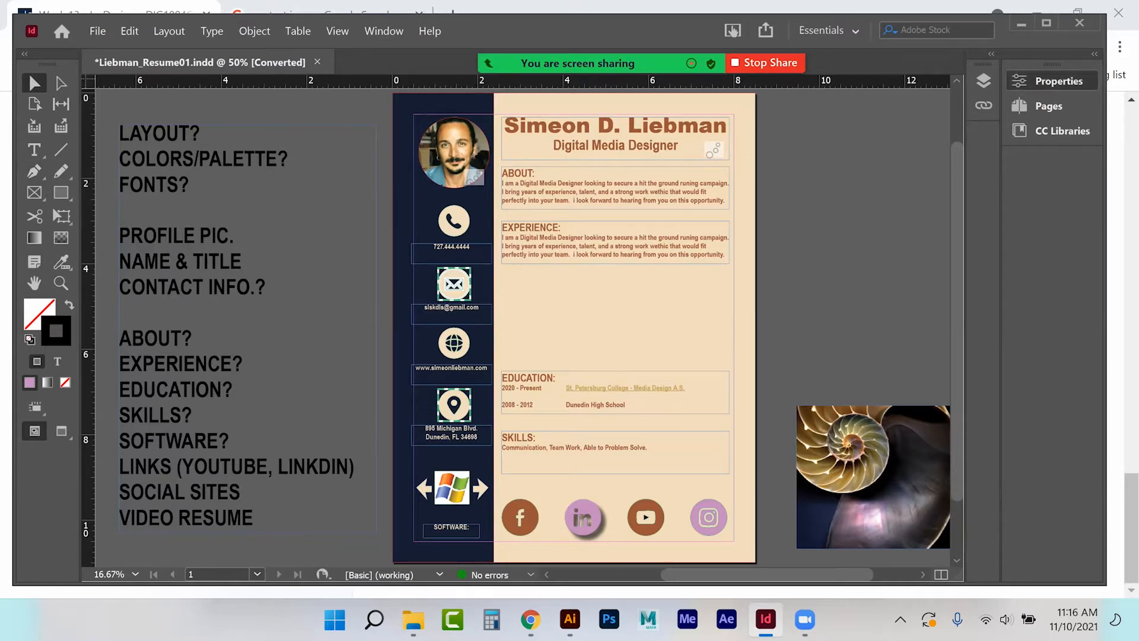
Show the Properties panel, inspect the name heading frame, then clear the selection for document settings.
left_click(1058, 81)
left_click(590, 143)
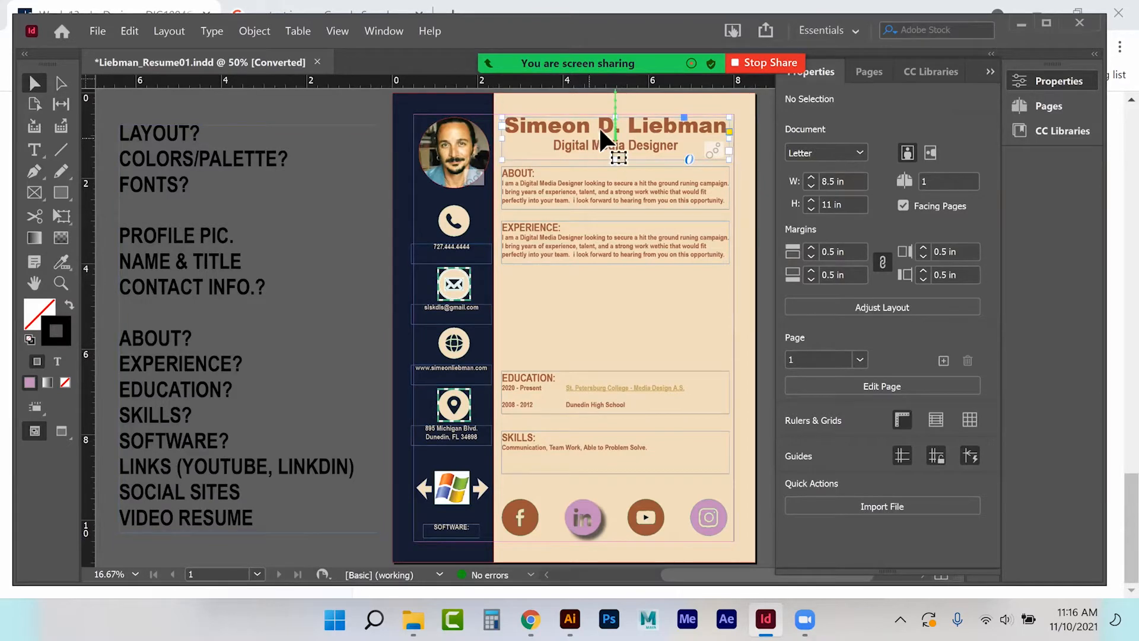
double_click(597, 127)
left_click_drag(482, 176, 469, 166)
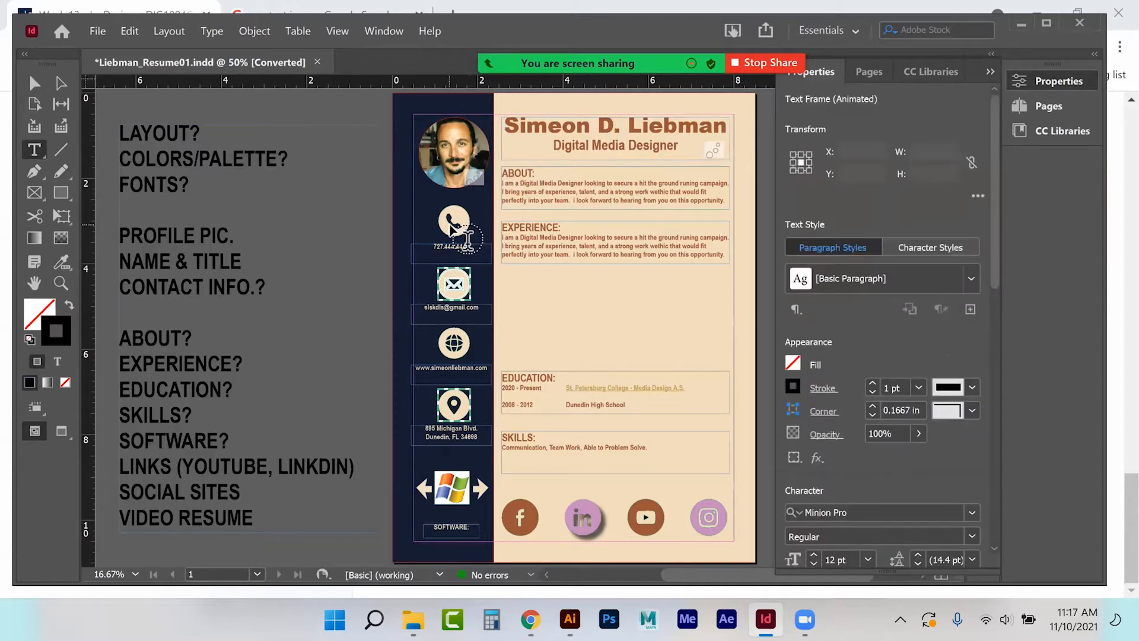
left_click(34, 83)
left_click(587, 217)
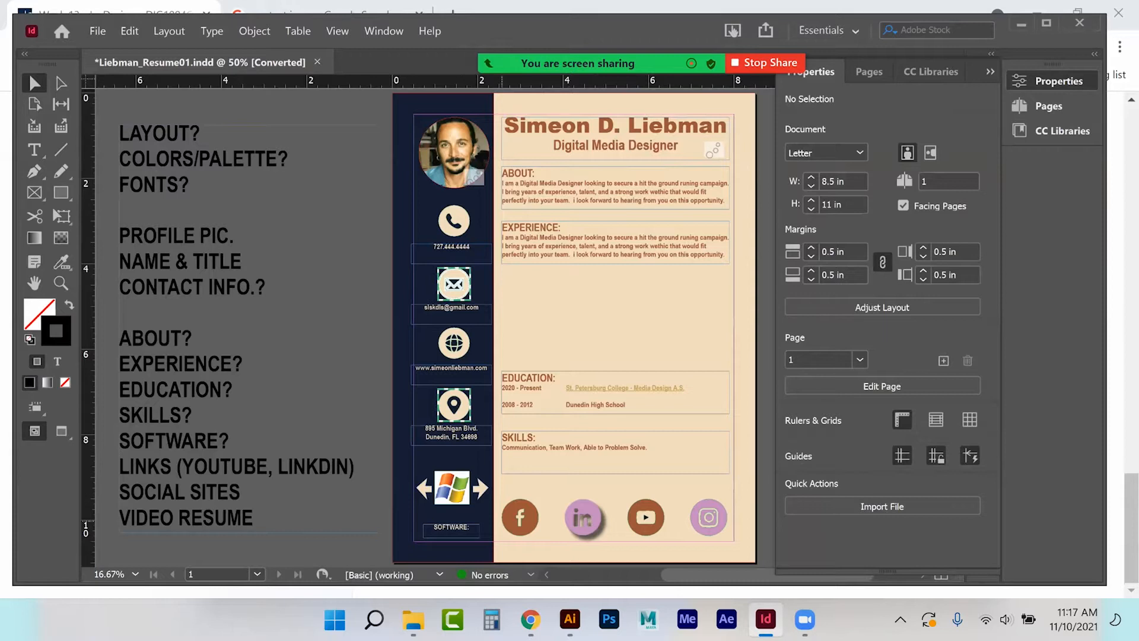
Inspect the location icon group and EXPERIENCE frame, then browse the View and Table menus.
left_click(436, 404)
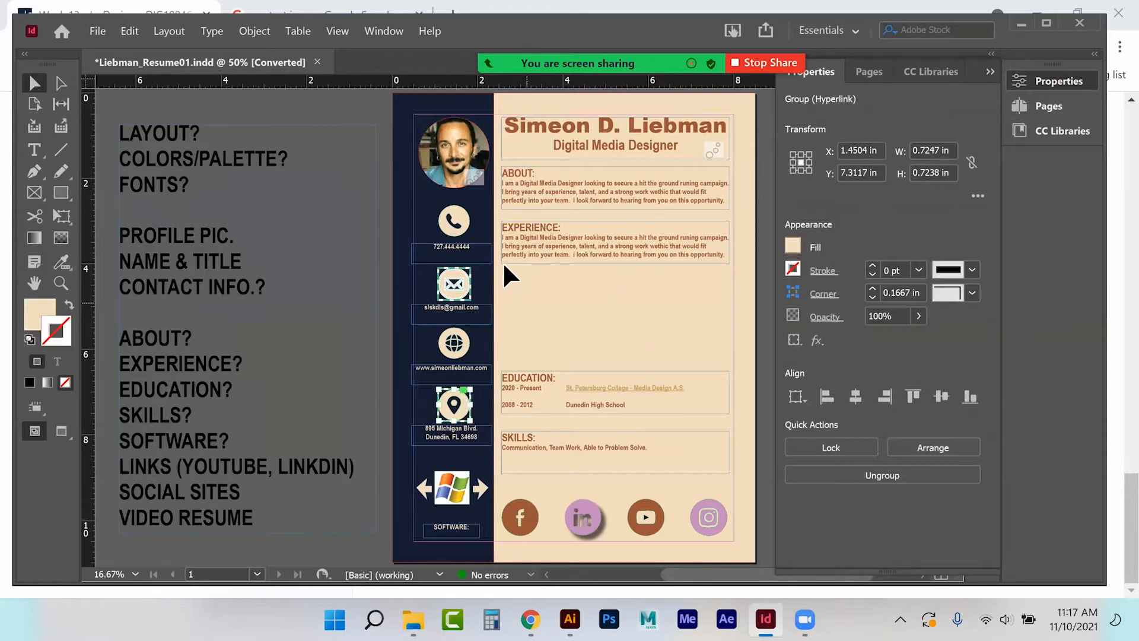
left_click(582, 233)
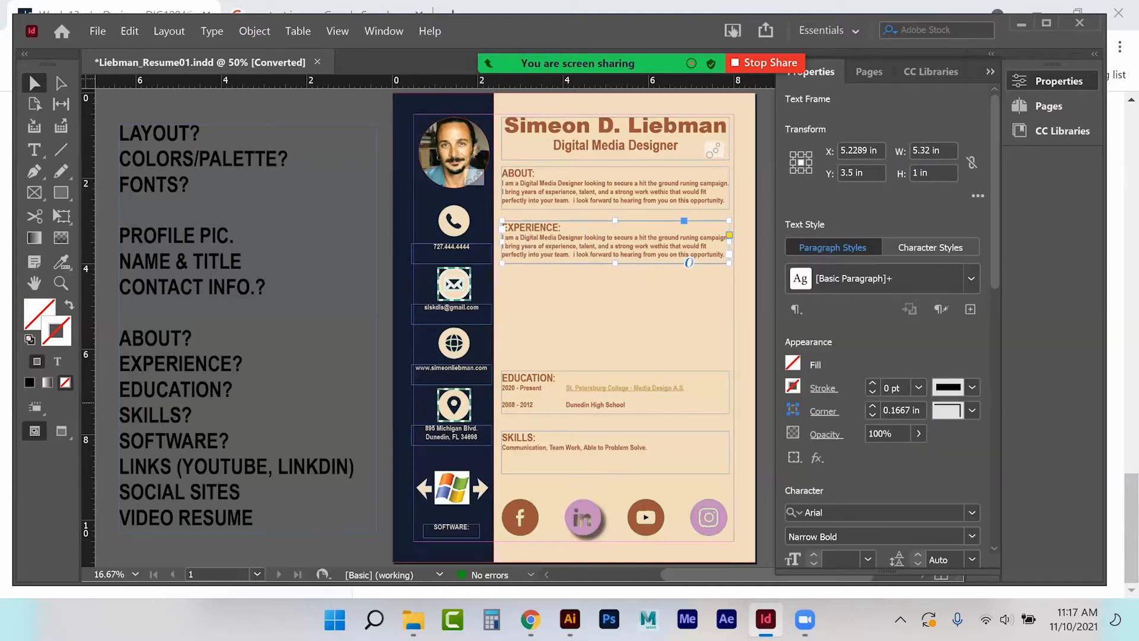
left_click(692, 344)
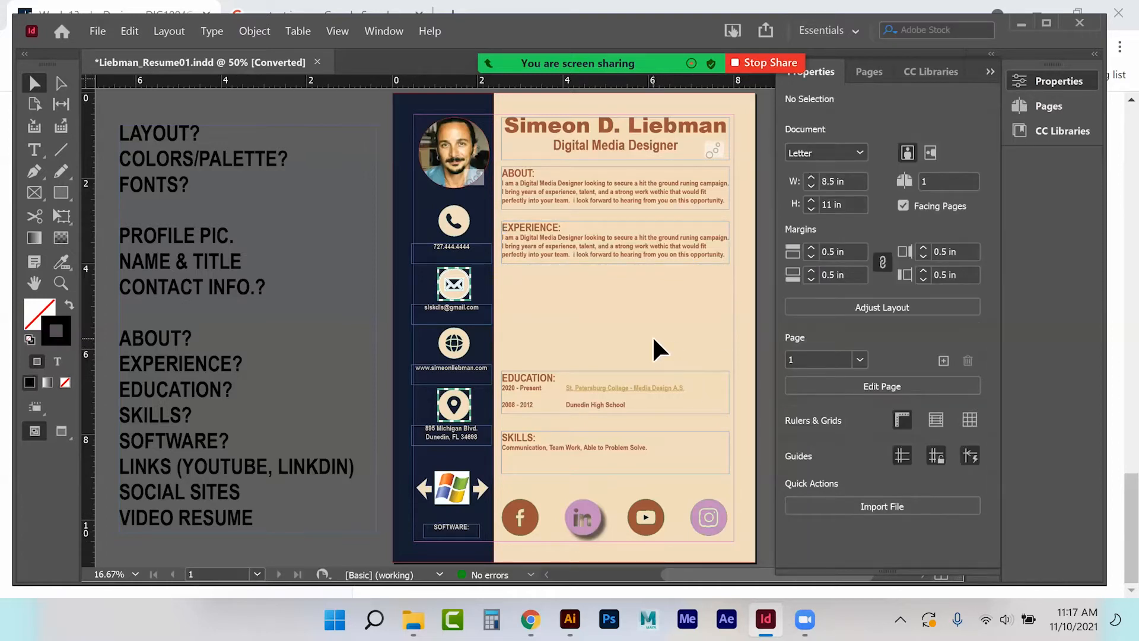
left_click(340, 31)
mouse_move(374, 27)
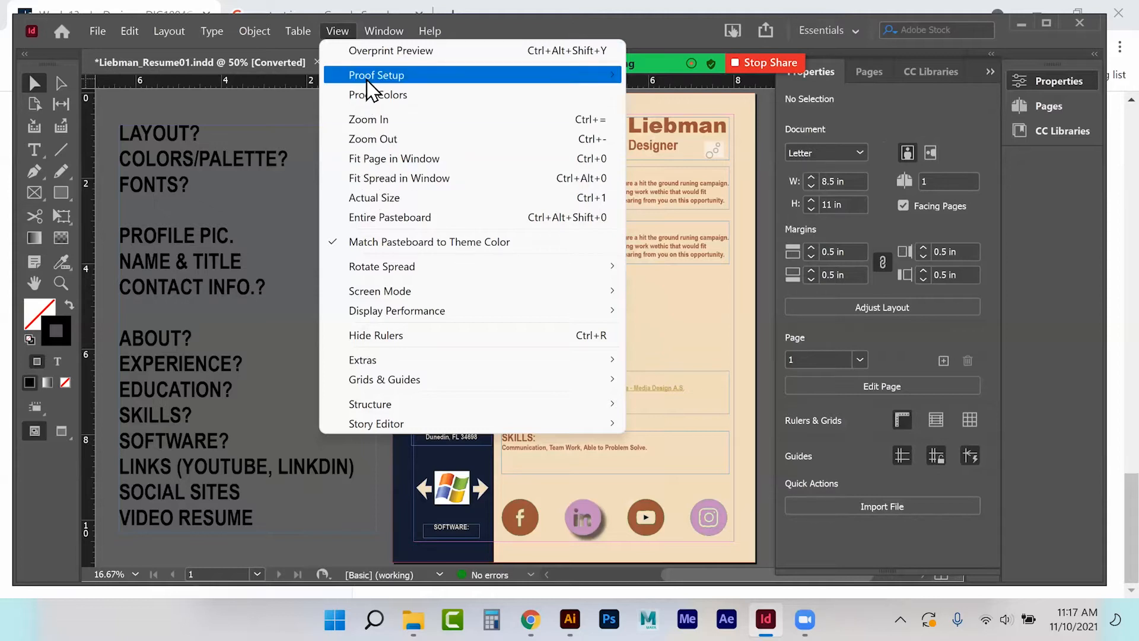
mouse_move(367, 83)
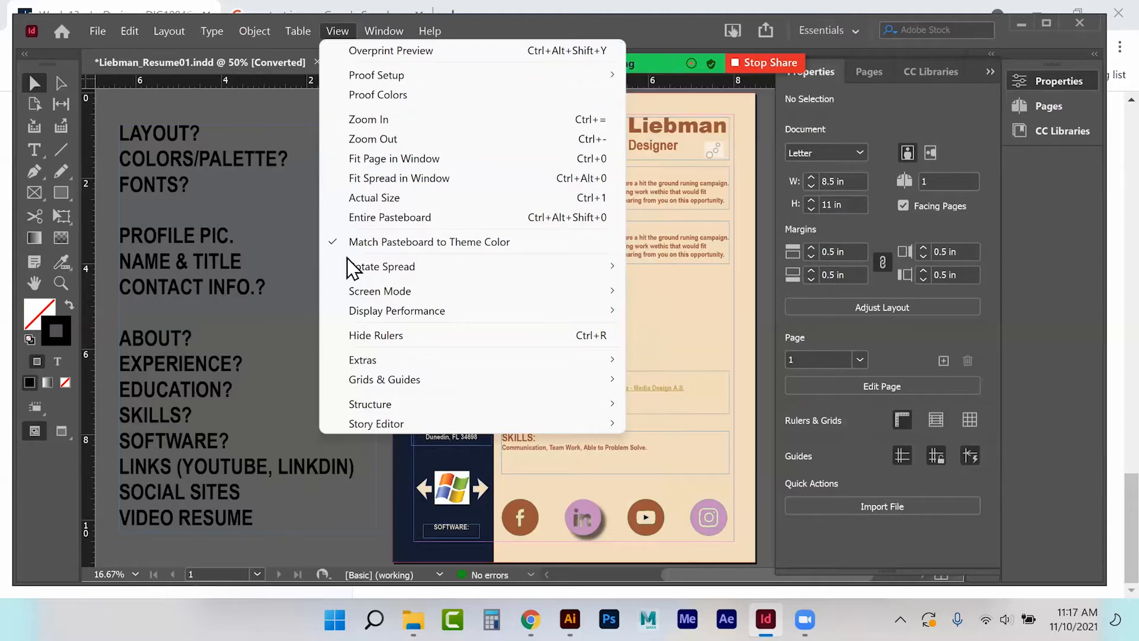
left_click(299, 31)
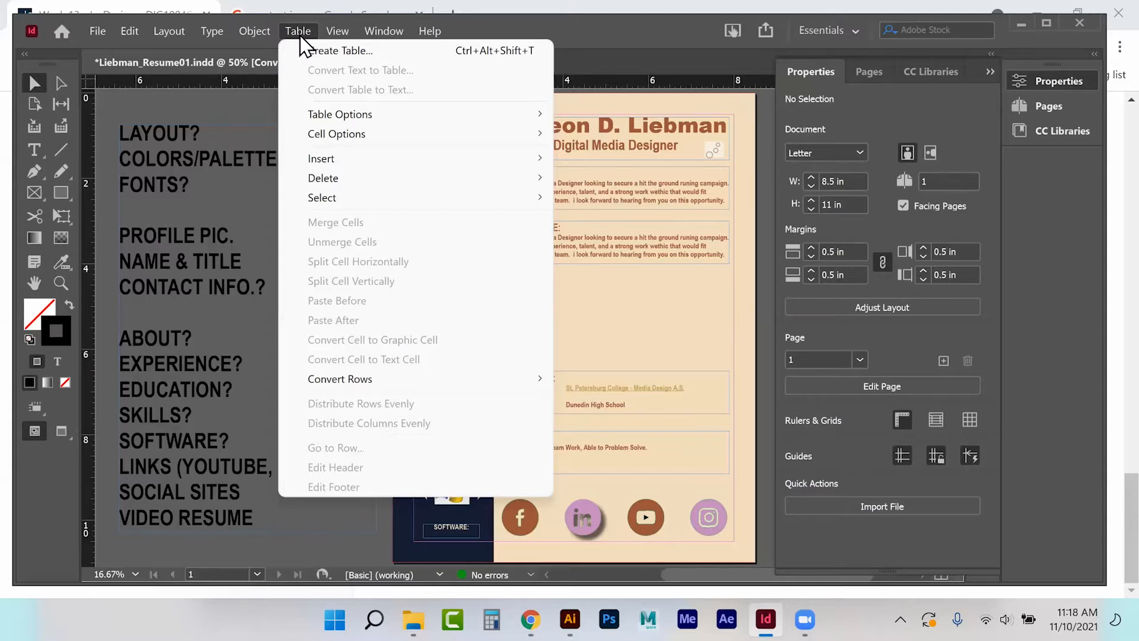
Select the EXPERIENCE frame, the EDUCATION frame, then the email icon group.
left_click(259, 30)
left_click(258, 30)
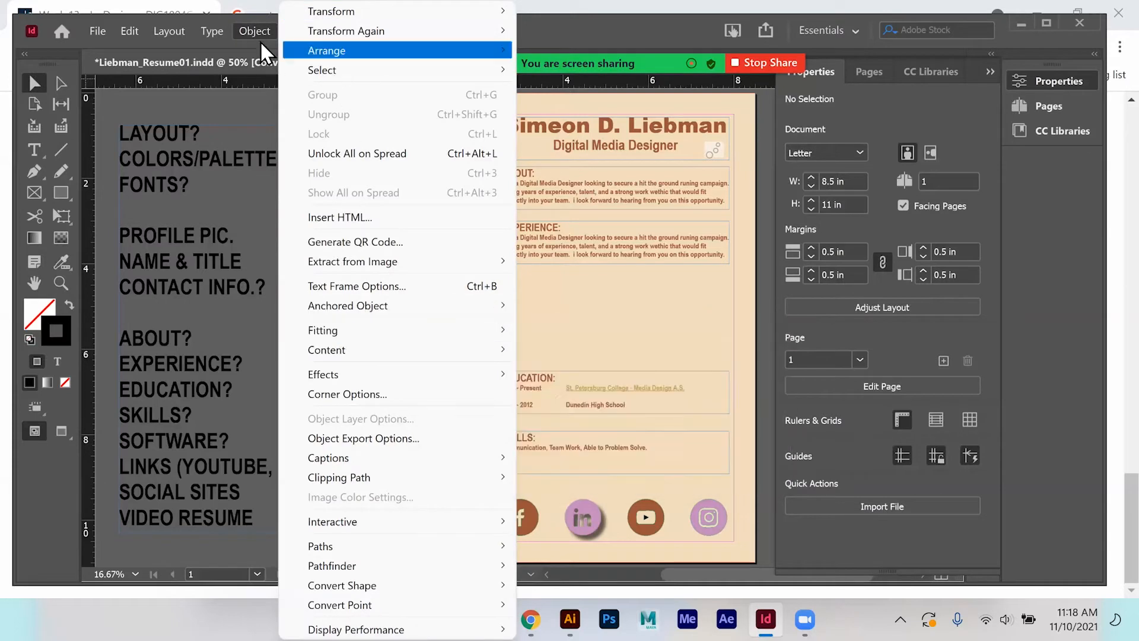
key("Escape")
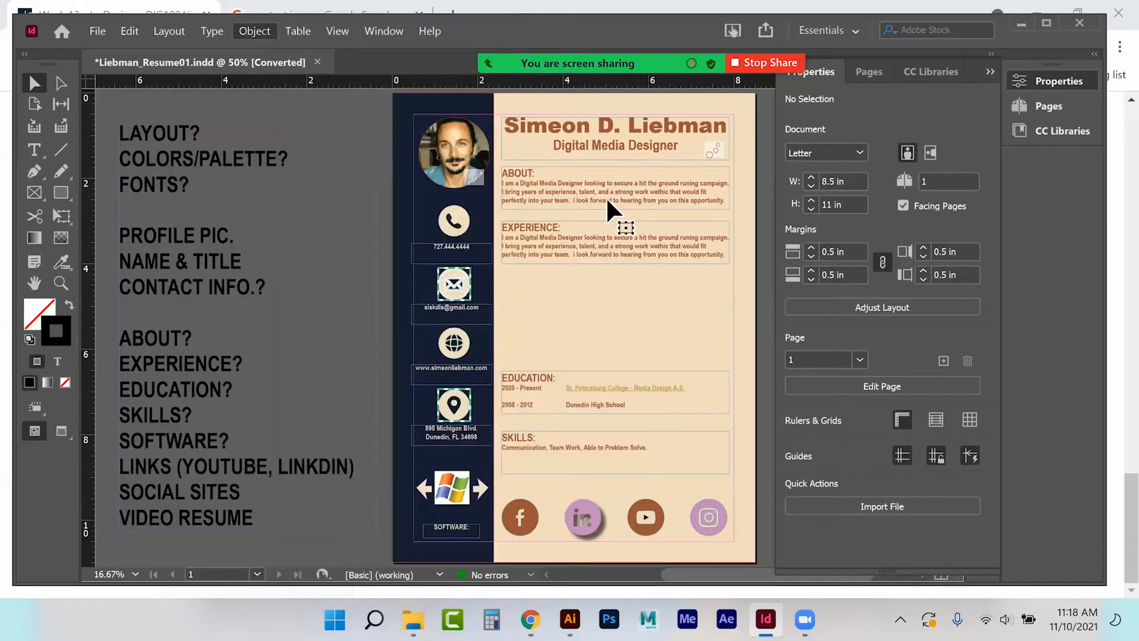
left_click(595, 242)
left_click(598, 398)
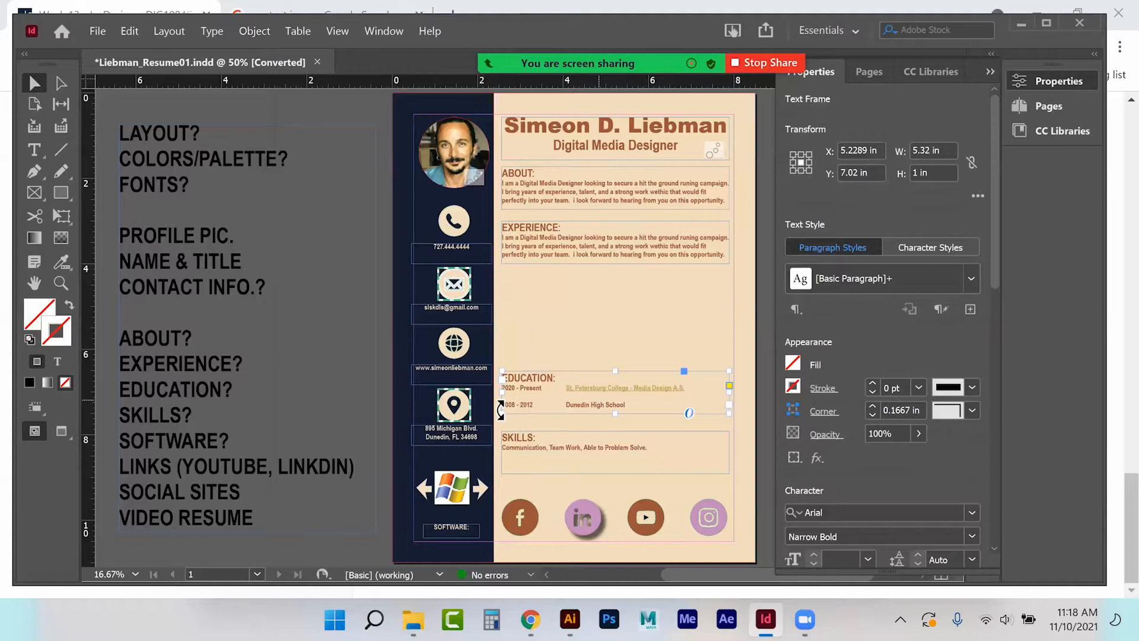
left_click(470, 297)
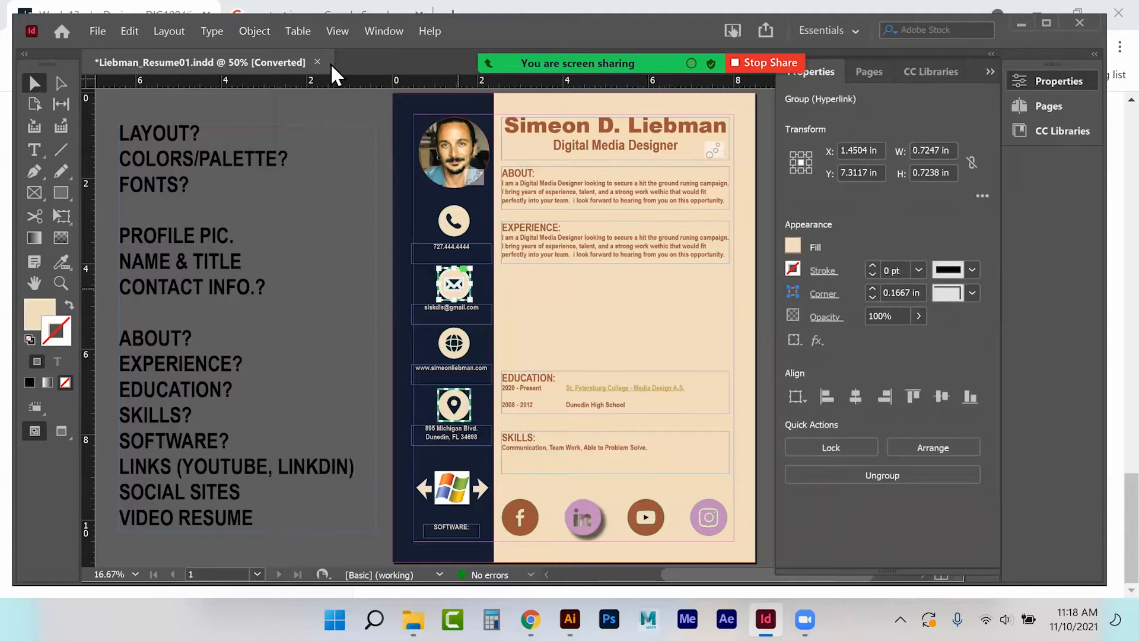
Browse the Object, Type, Layout and Edit menus toward the File menu.
left_click(258, 31)
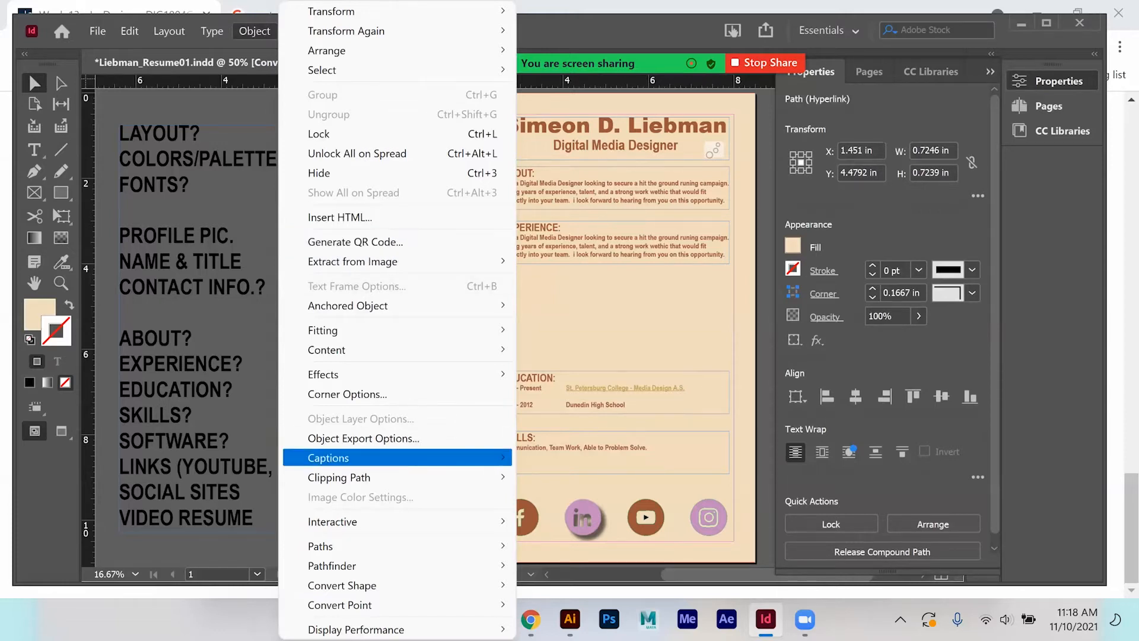
mouse_move(368, 339)
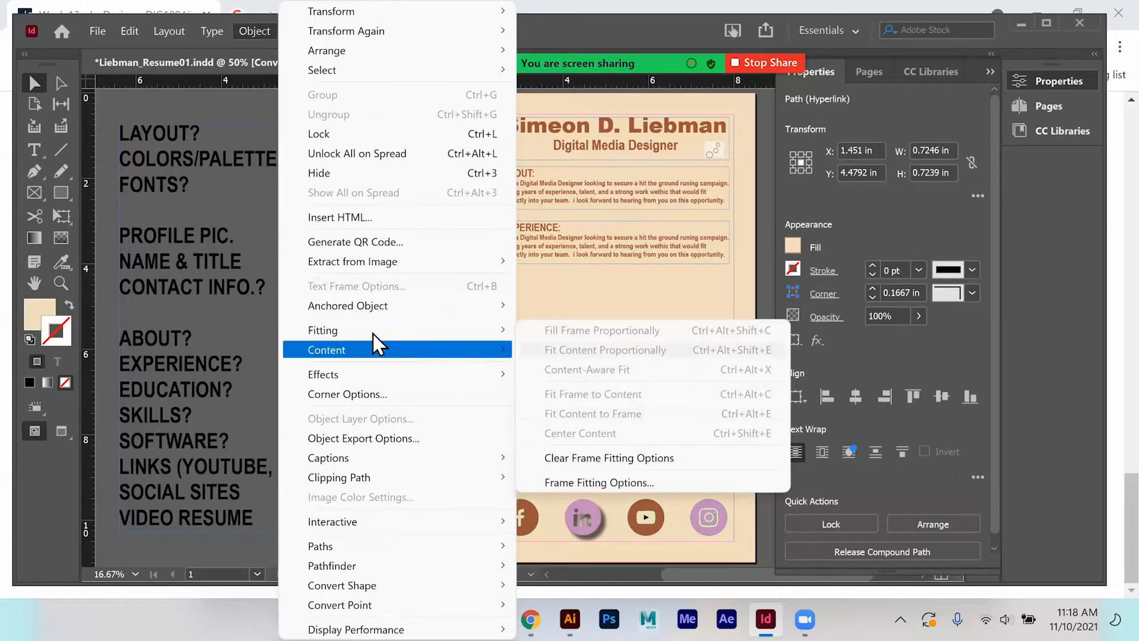
mouse_move(363, 362)
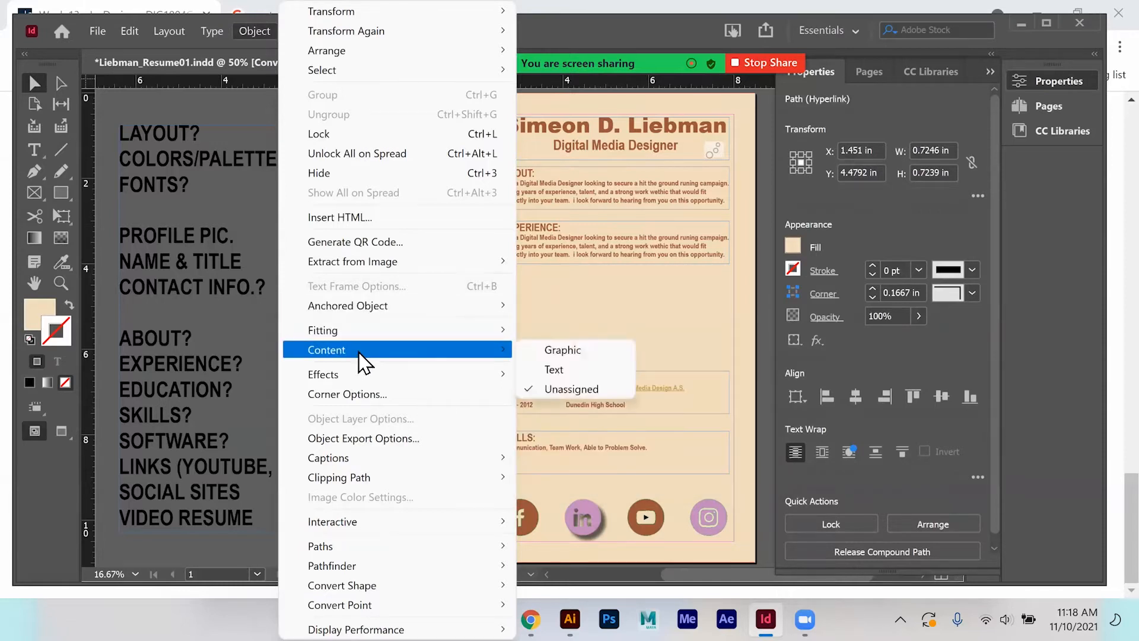
mouse_move(208, 35)
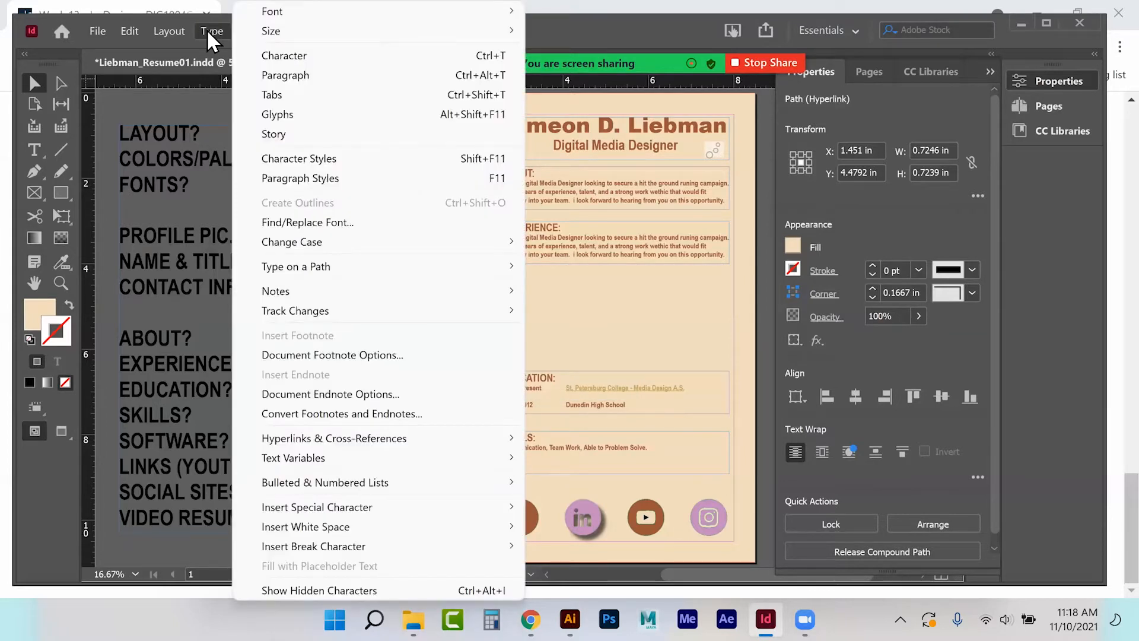
left_click(207, 29)
left_click(172, 29)
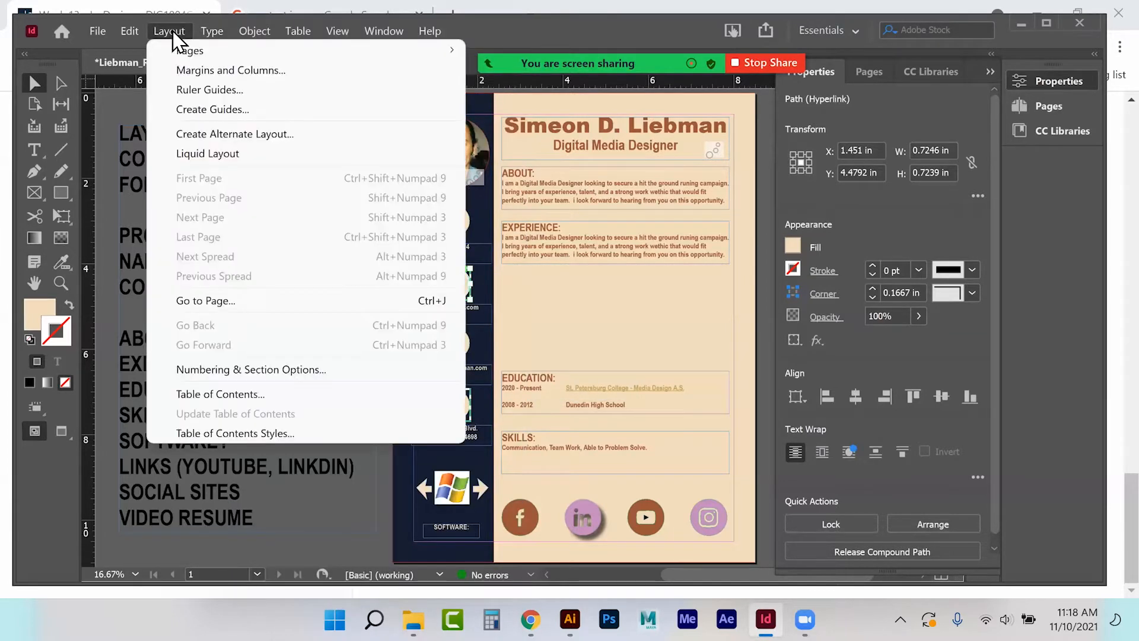
mouse_move(184, 48)
mouse_move(129, 30)
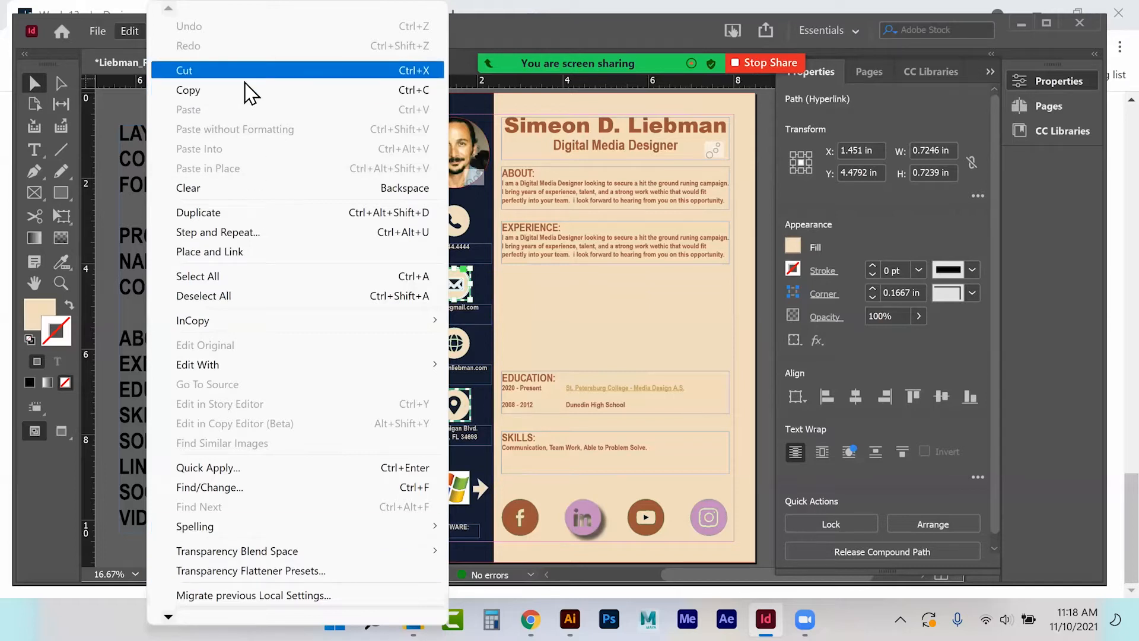
mouse_move(93, 30)
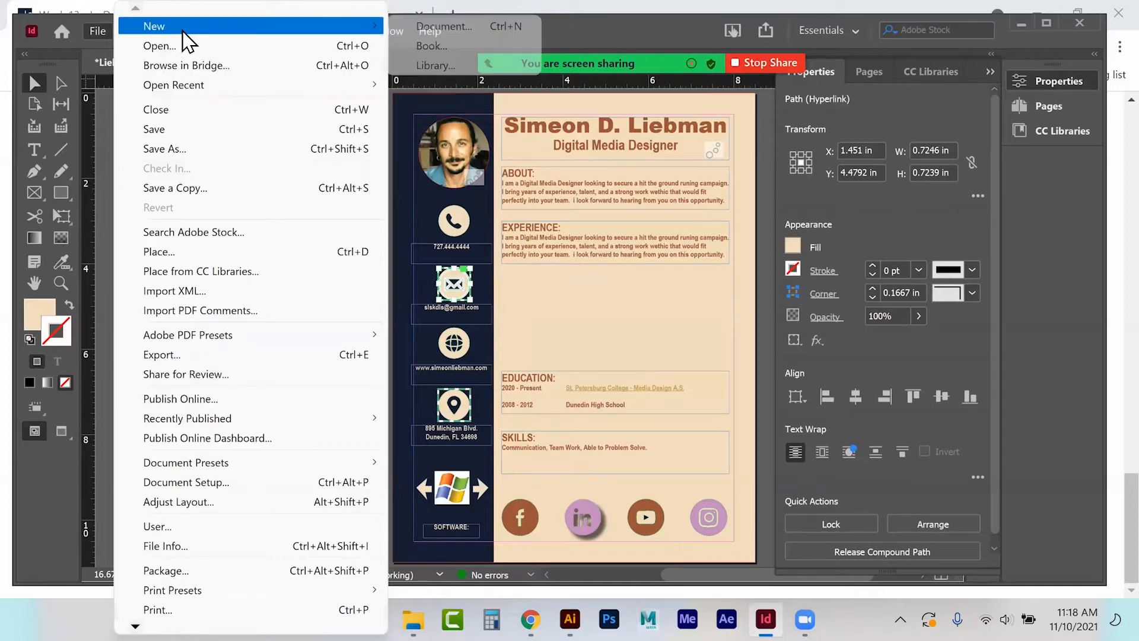
Create a 1-page Letter document in inches named 'Fall 2021 Resume' with 0.5 in margins.
left_click(457, 30)
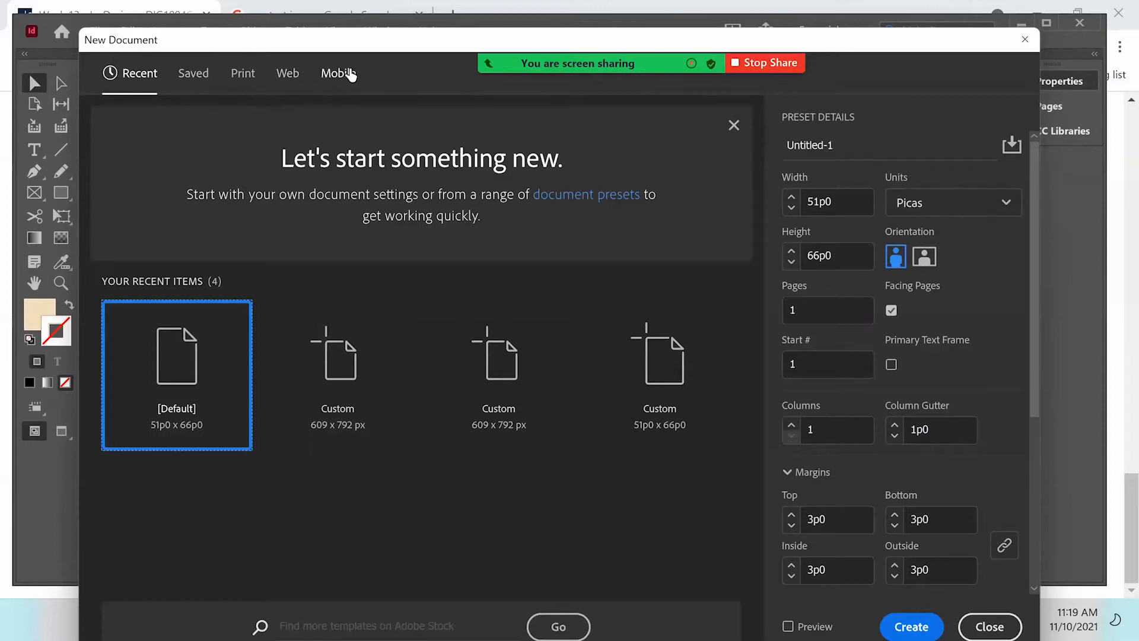
left_click(245, 76)
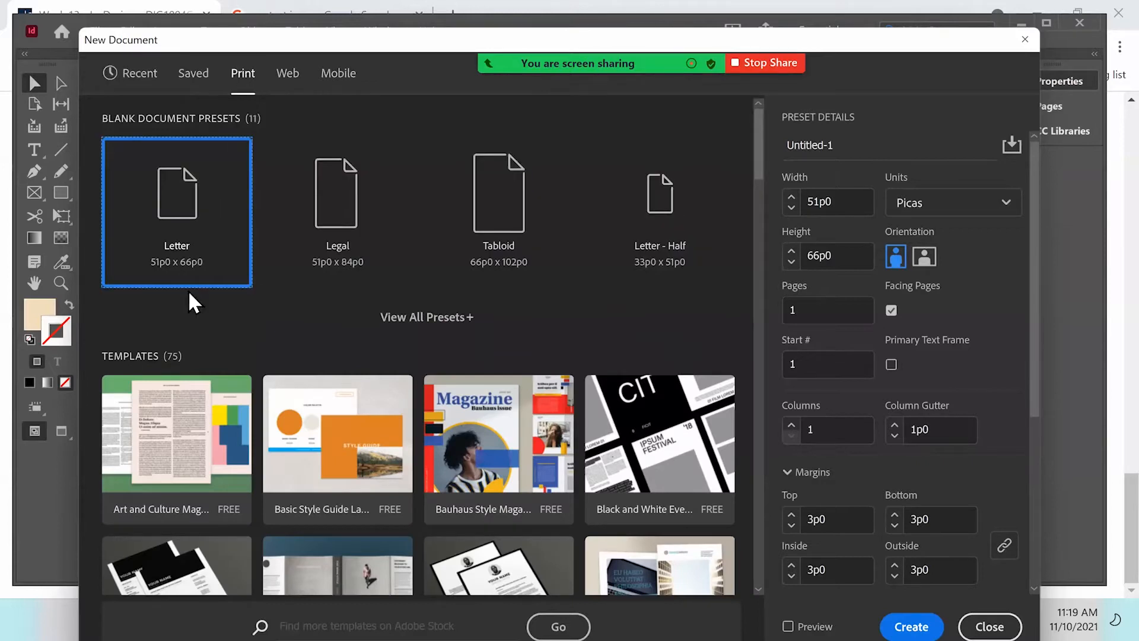
left_click(189, 256)
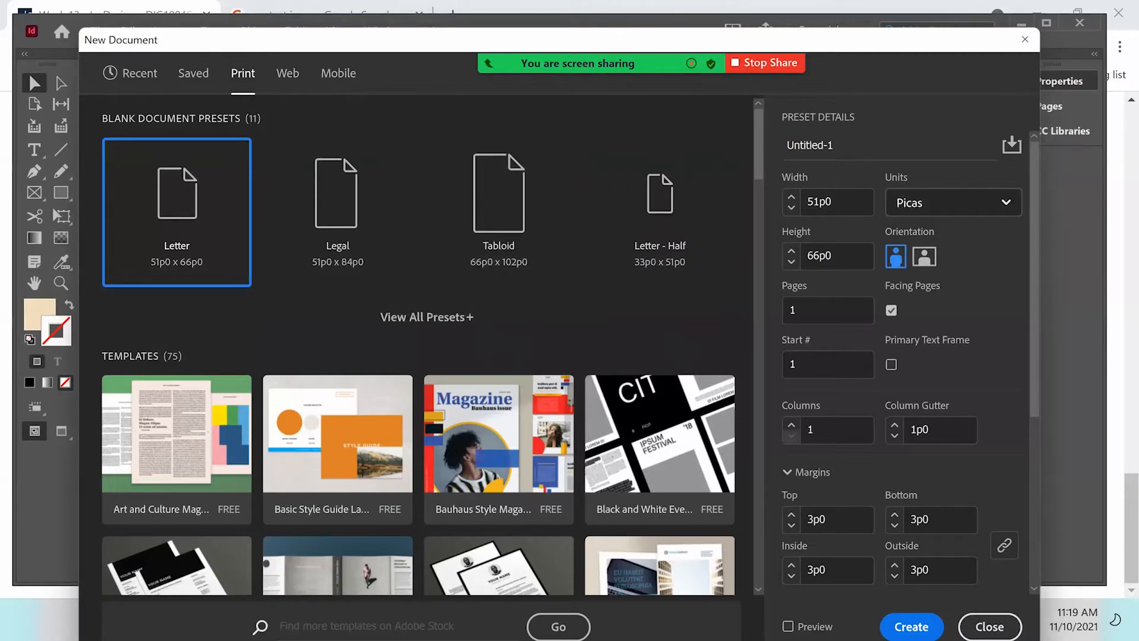
left_click(954, 203)
left_click(954, 293)
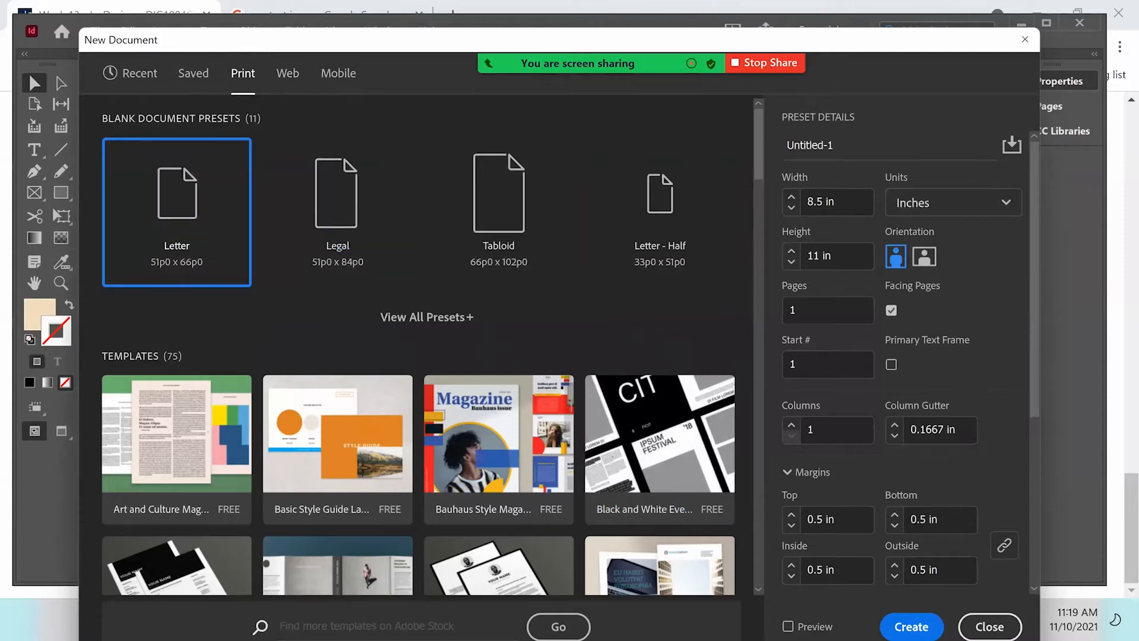
left_click_drag(837, 144, 734, 149)
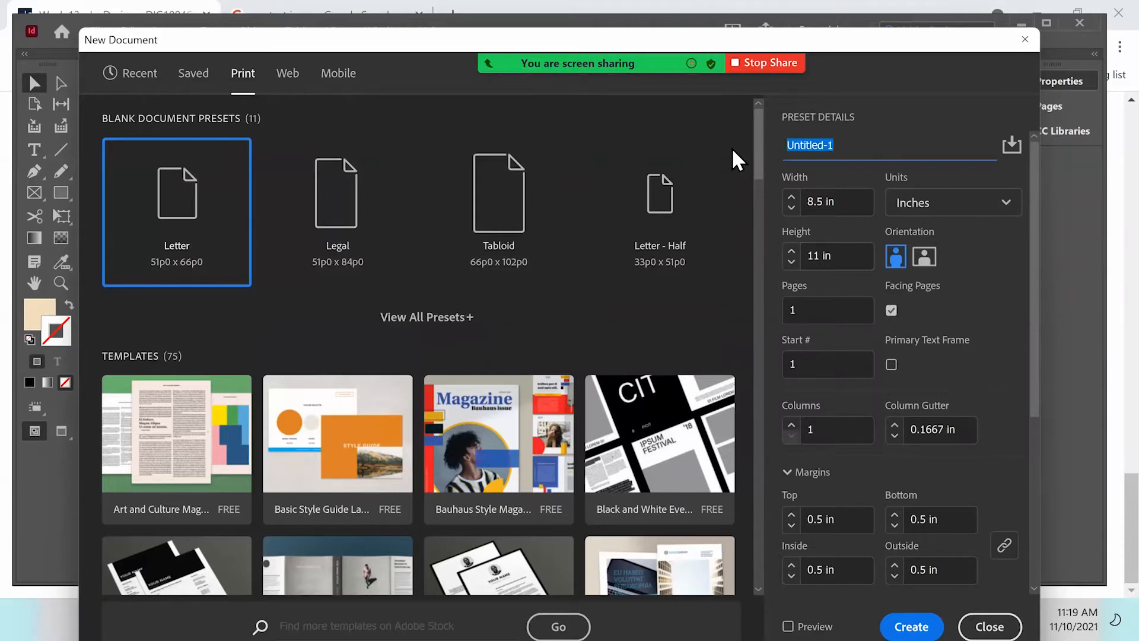
type("Fall 2021 Resume")
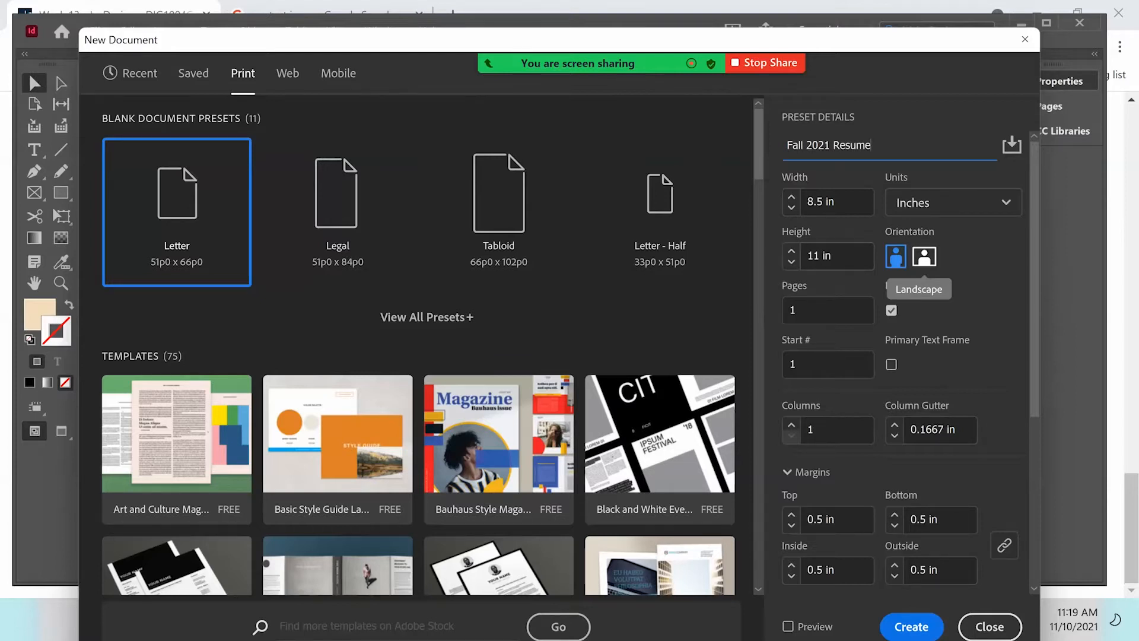
left_click(829, 310)
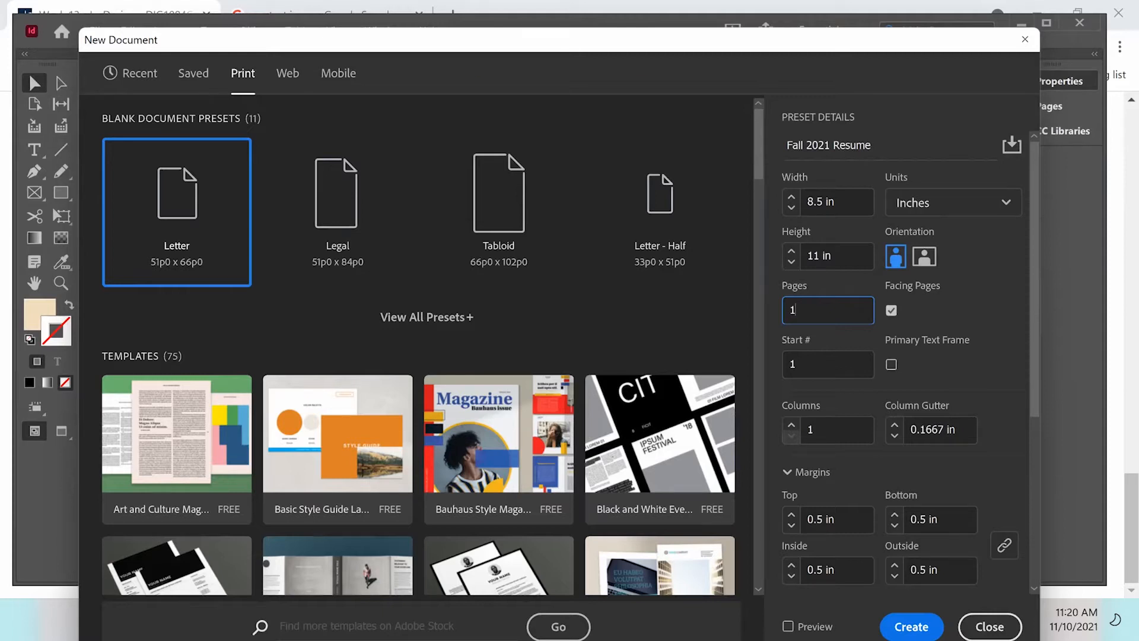
scroll(902, 356, "down", 4)
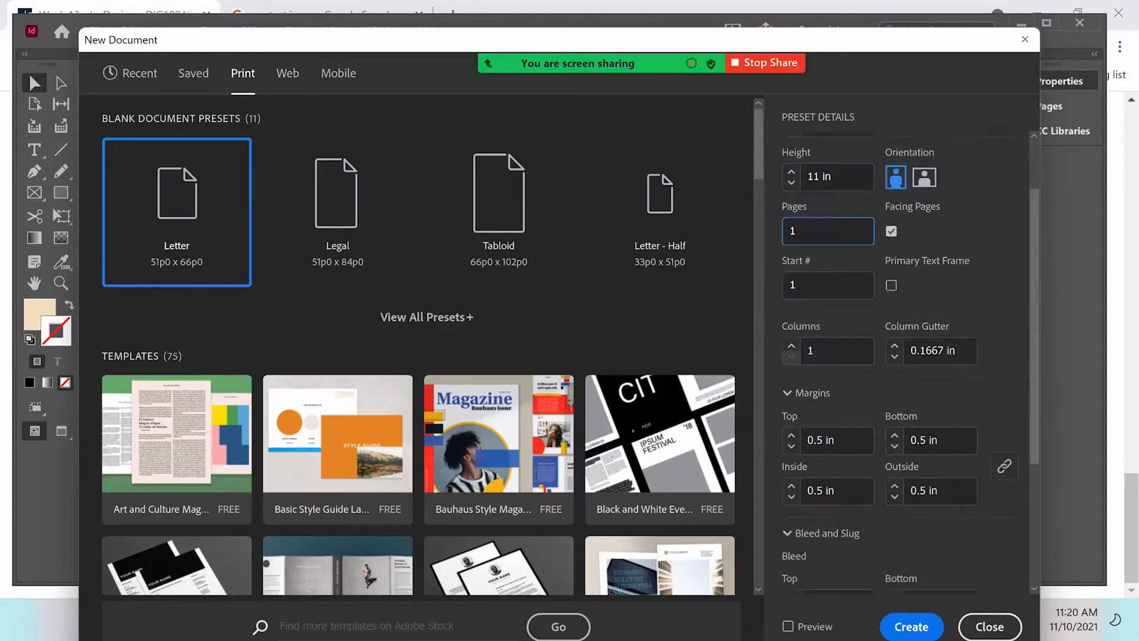
scroll(902, 356, "down", 2)
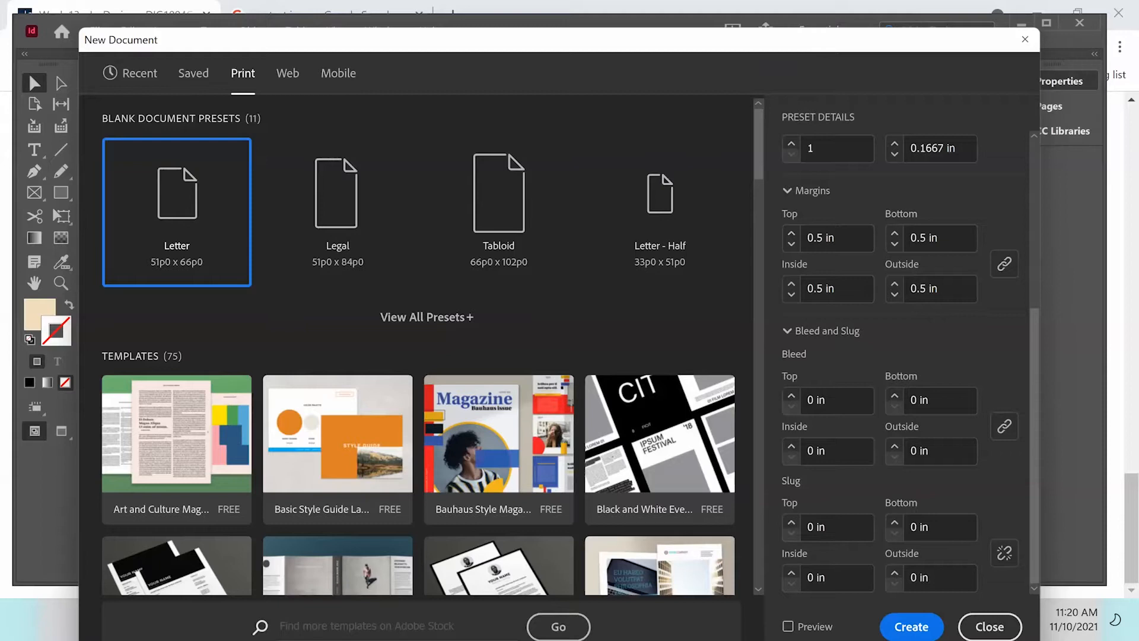
left_click(990, 626)
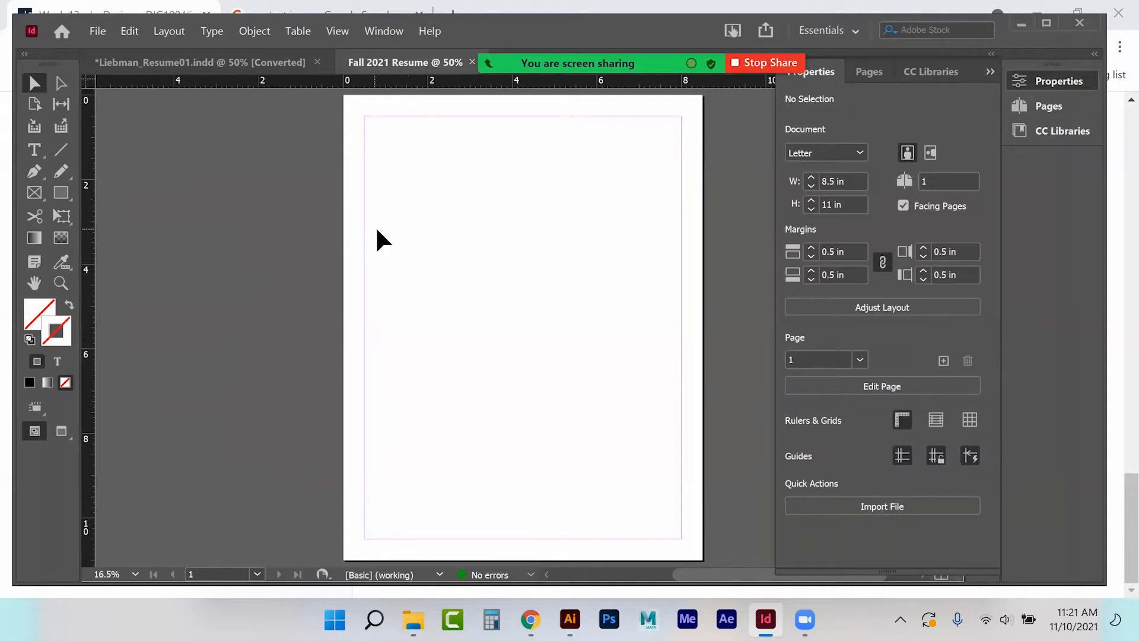
Copy the planning headings frame from the Liebman resume onto the new document's left pasteboard.
left_click(169, 58)
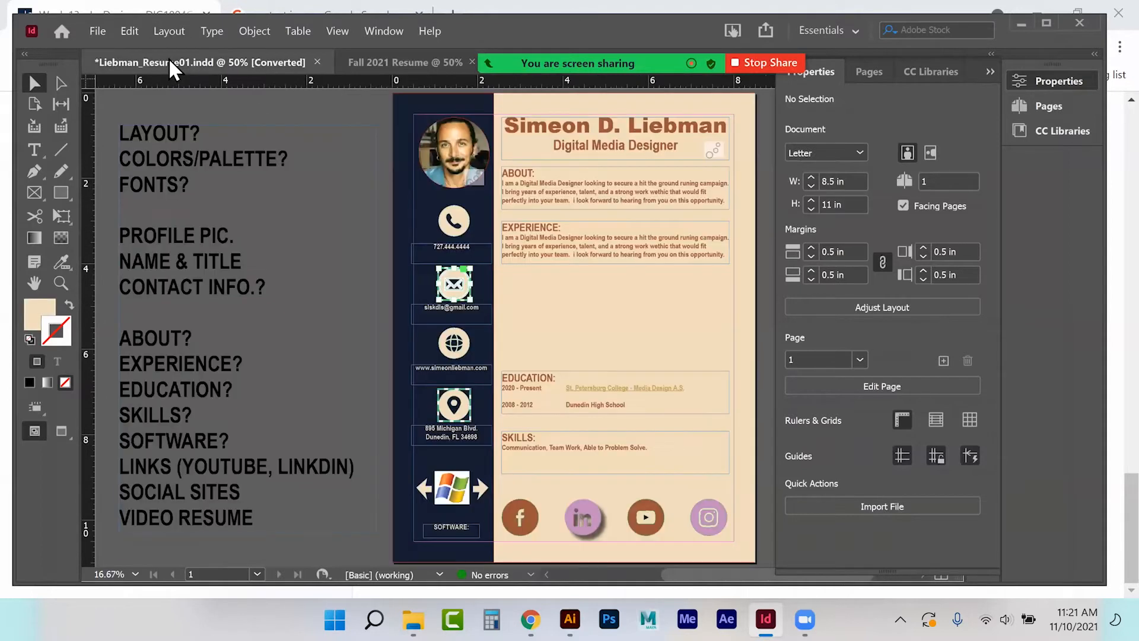
left_click(189, 178)
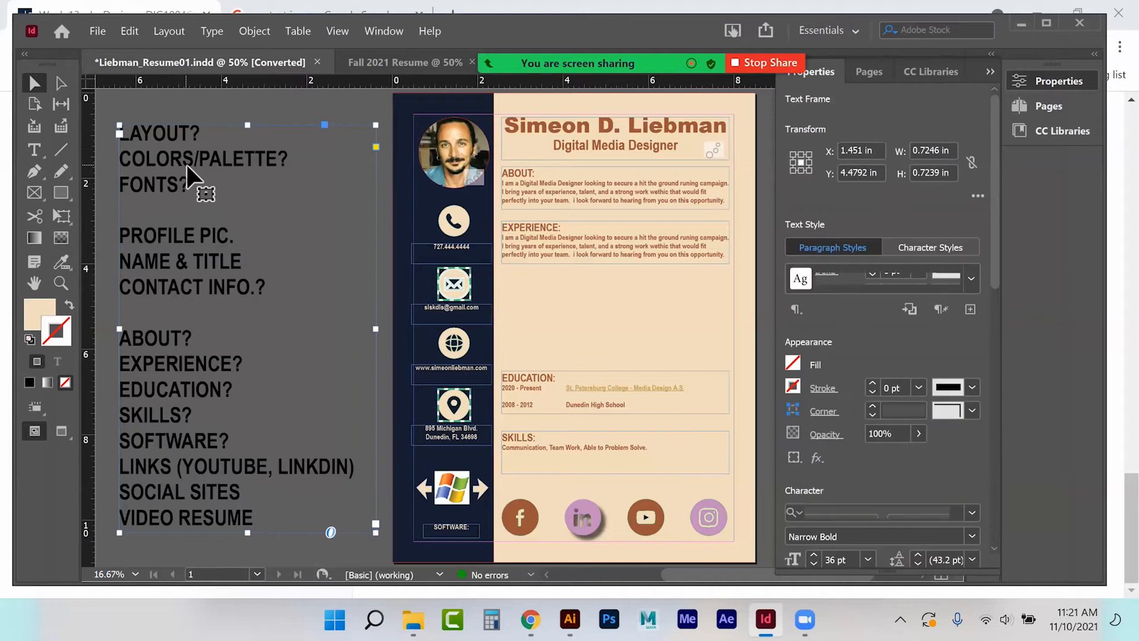
left_click(420, 56)
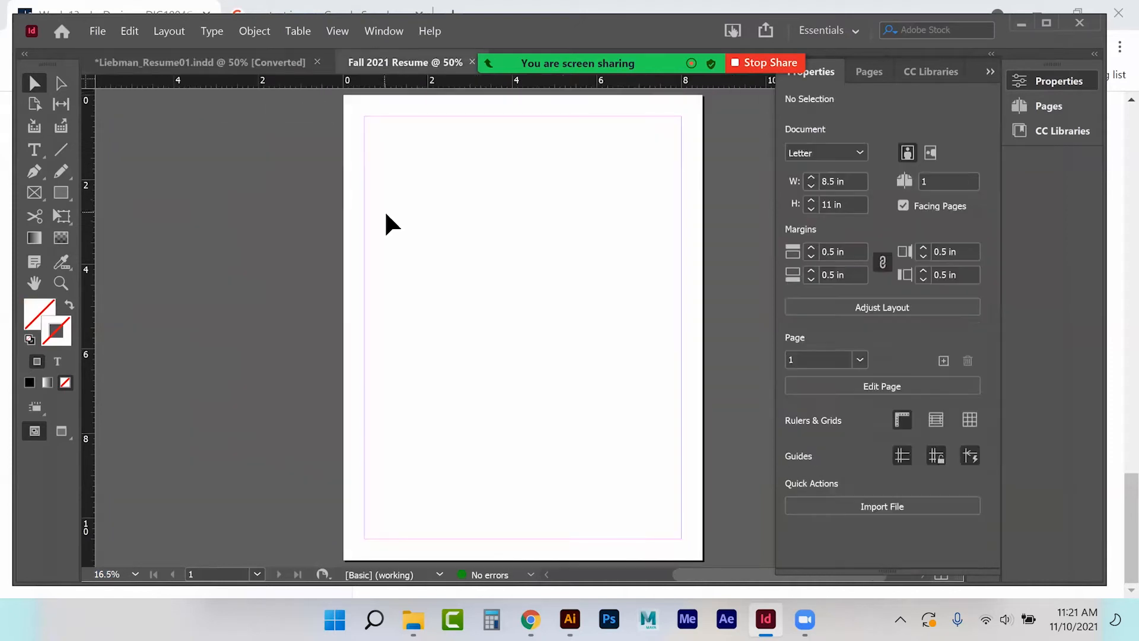
key("ctrl+v")
left_click_drag(450, 259, 132, 254)
left_click(990, 71)
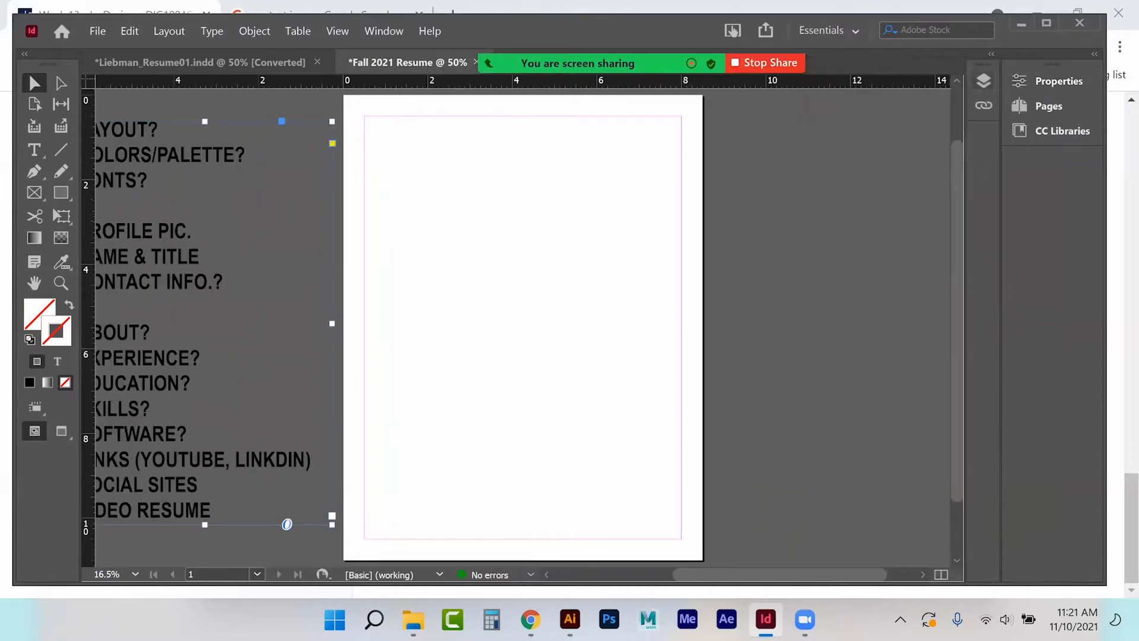
scroll(522, 327, "left", 2)
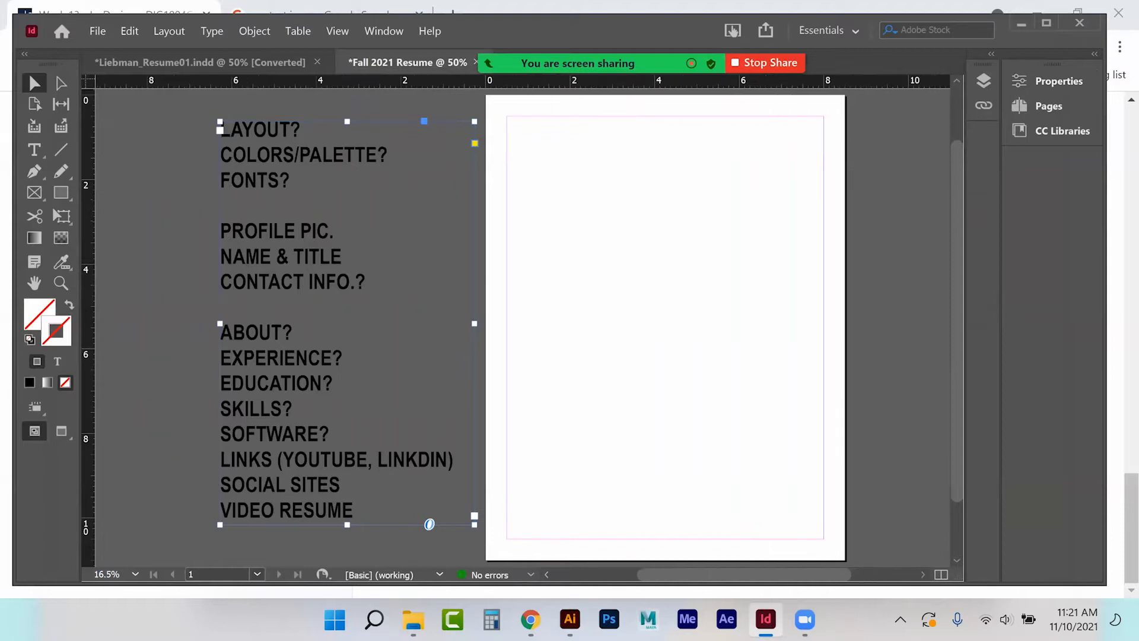
left_click(157, 207)
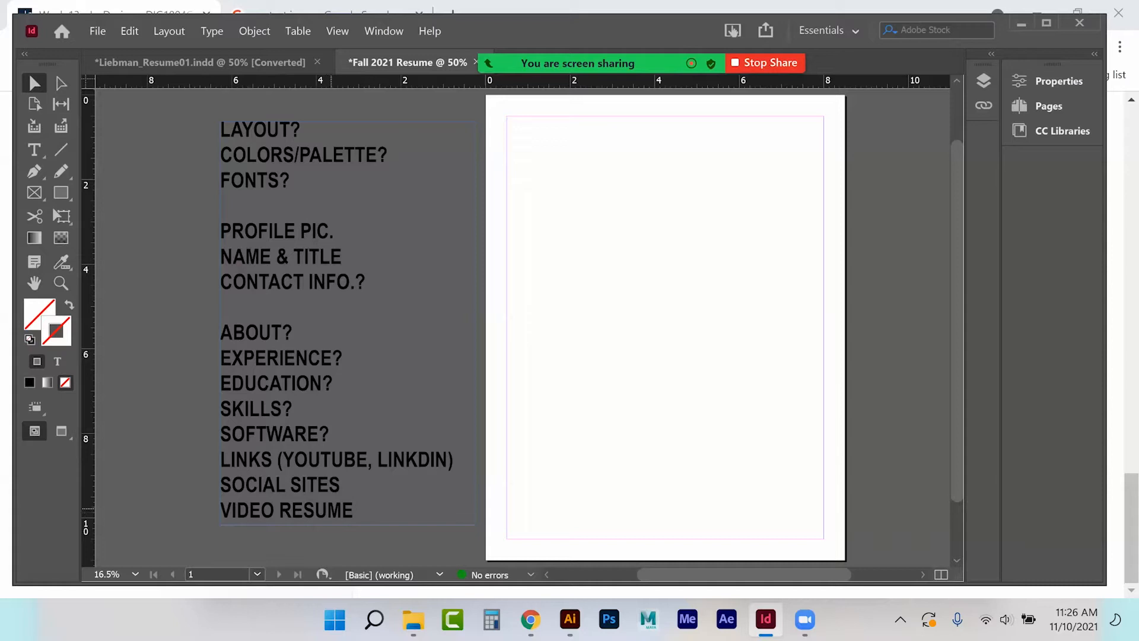
scroll(522, 321, "right", 2)
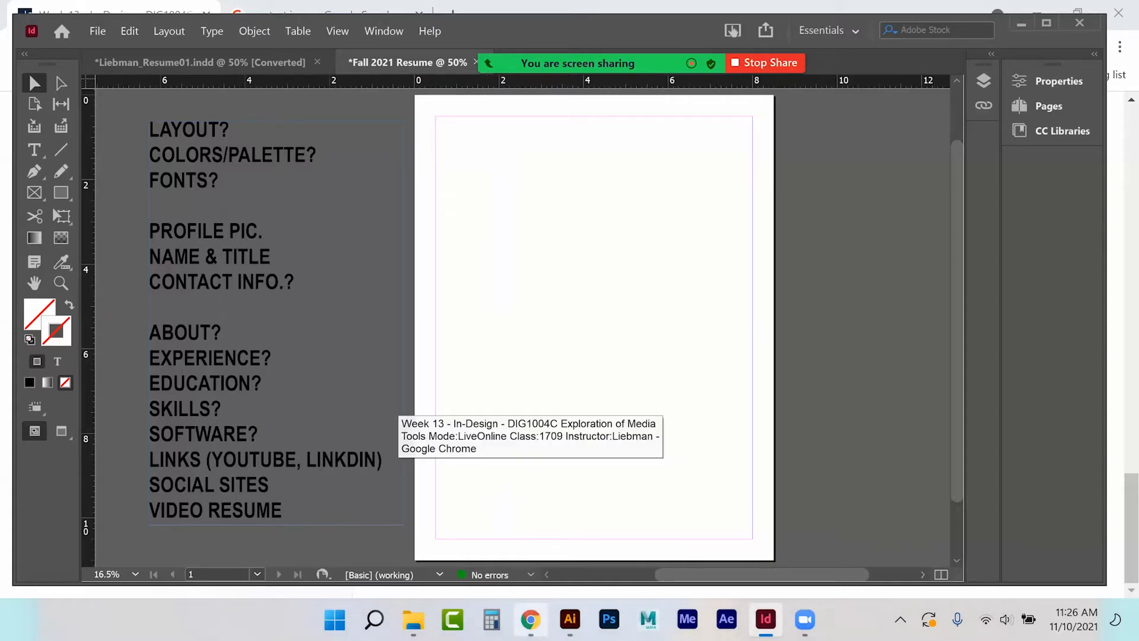
Open a new Chrome tab and focus the Google search box.
left_click(531, 619)
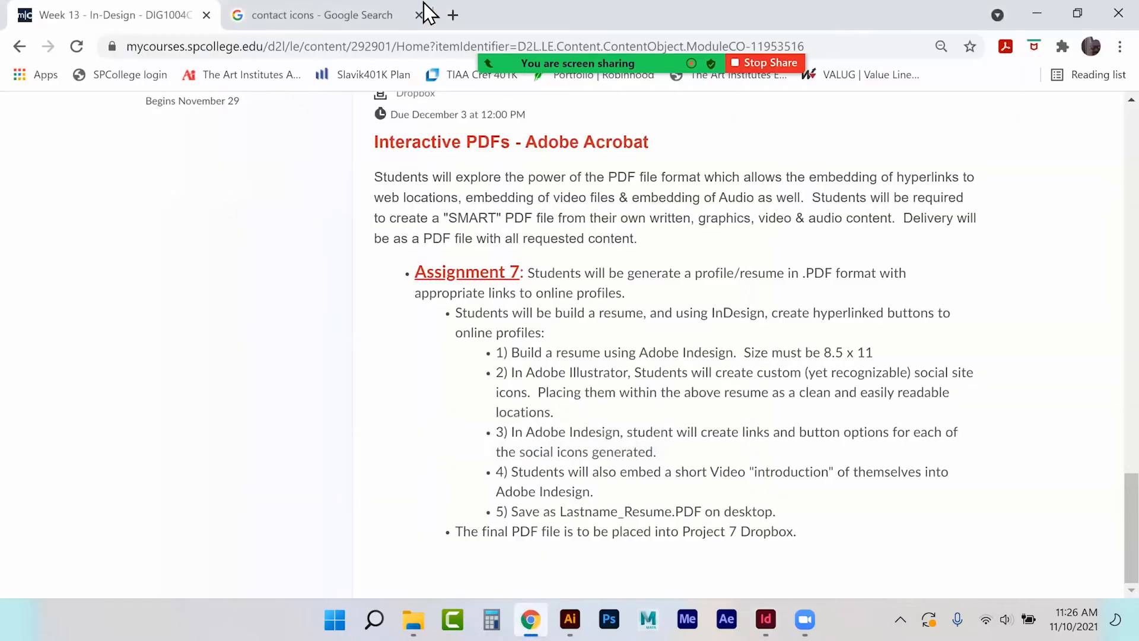
left_click(452, 15)
left_click(450, 382)
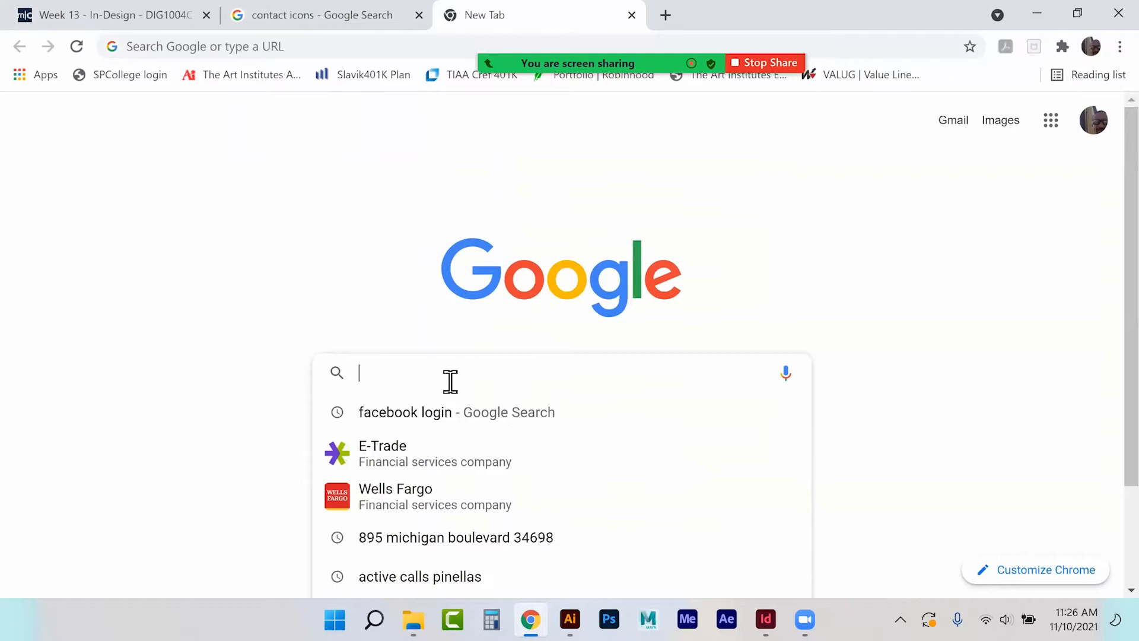
Search Google for 'Adobe Illustrator artist needed' and read the MMS LLC Illustrator Artist job listing.
type("Ad")
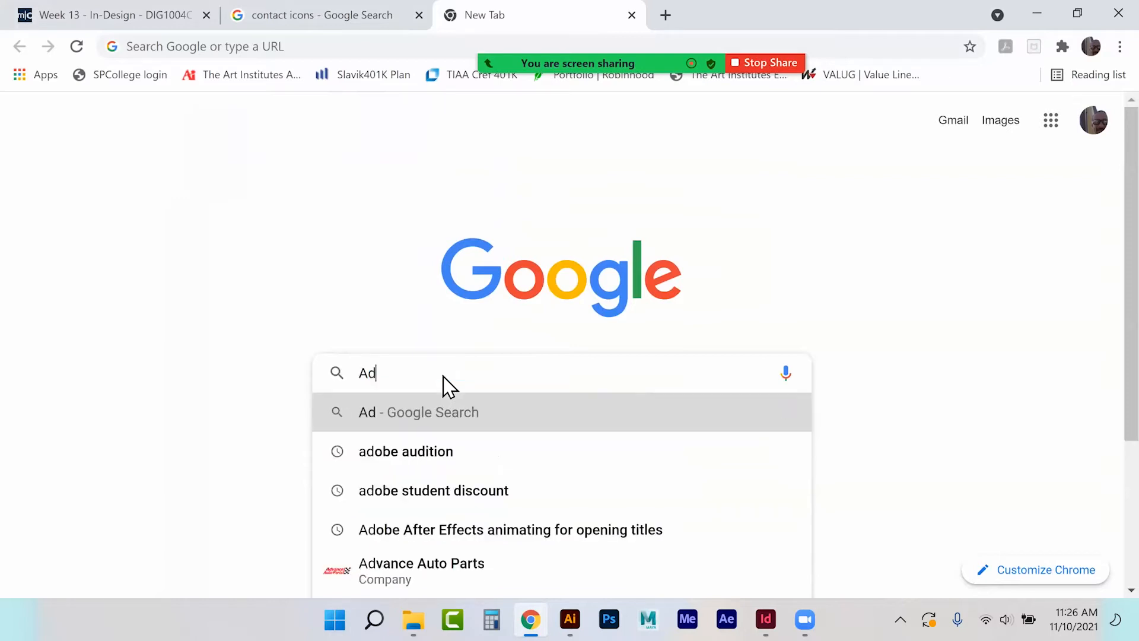
type("obe Illustrat")
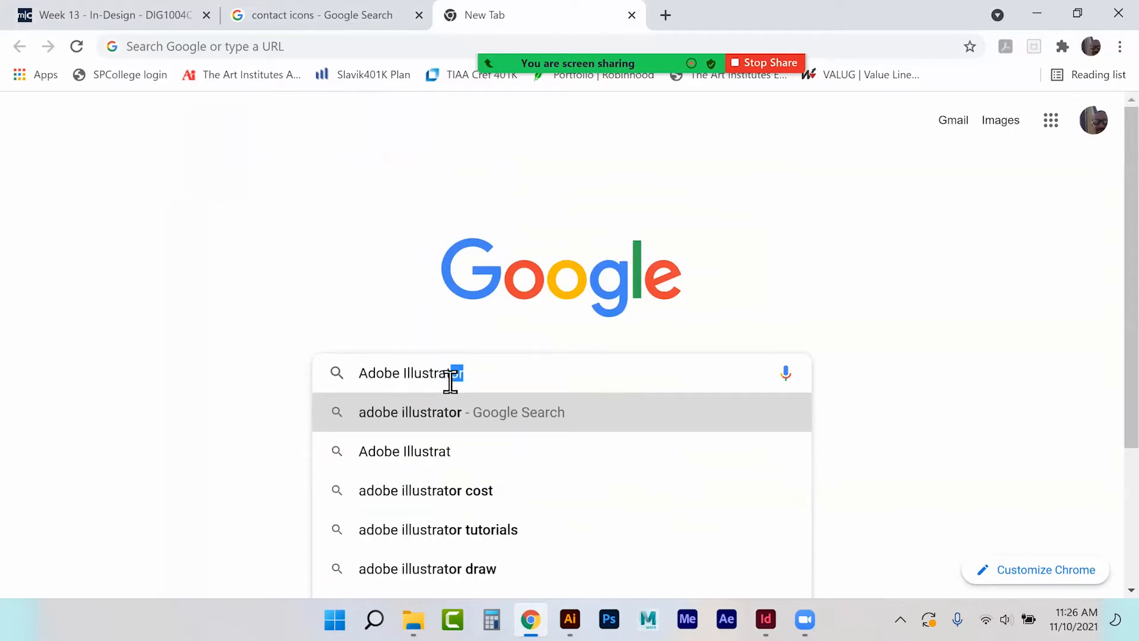
type("or artist needed")
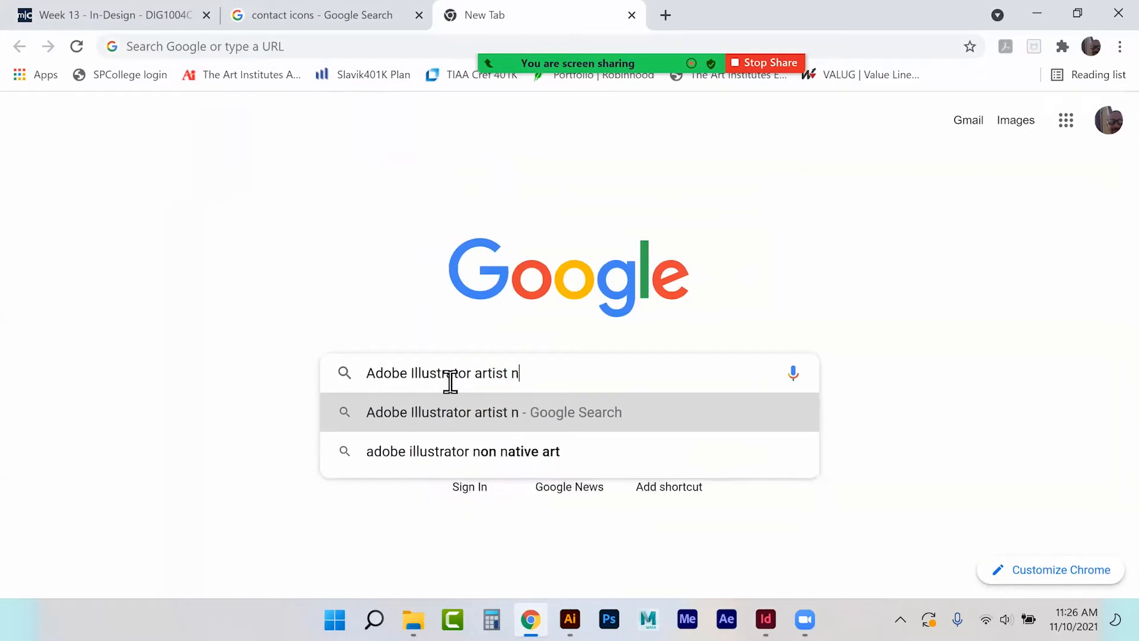
key("Return")
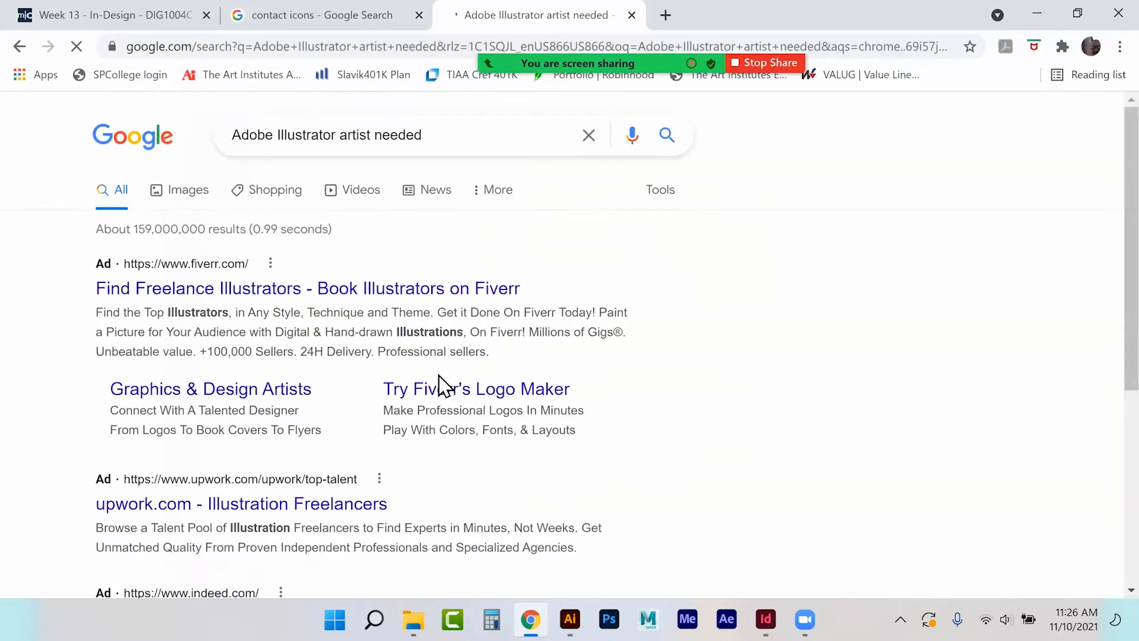
scroll(570, 356, "down", 7)
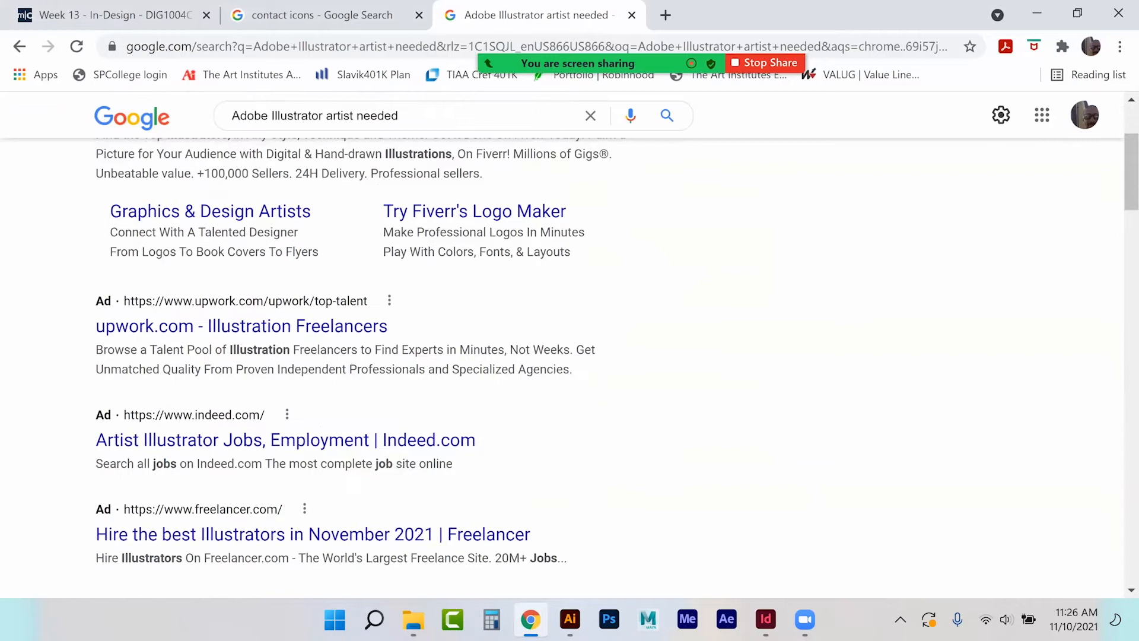
scroll(265, 312, "down", 3)
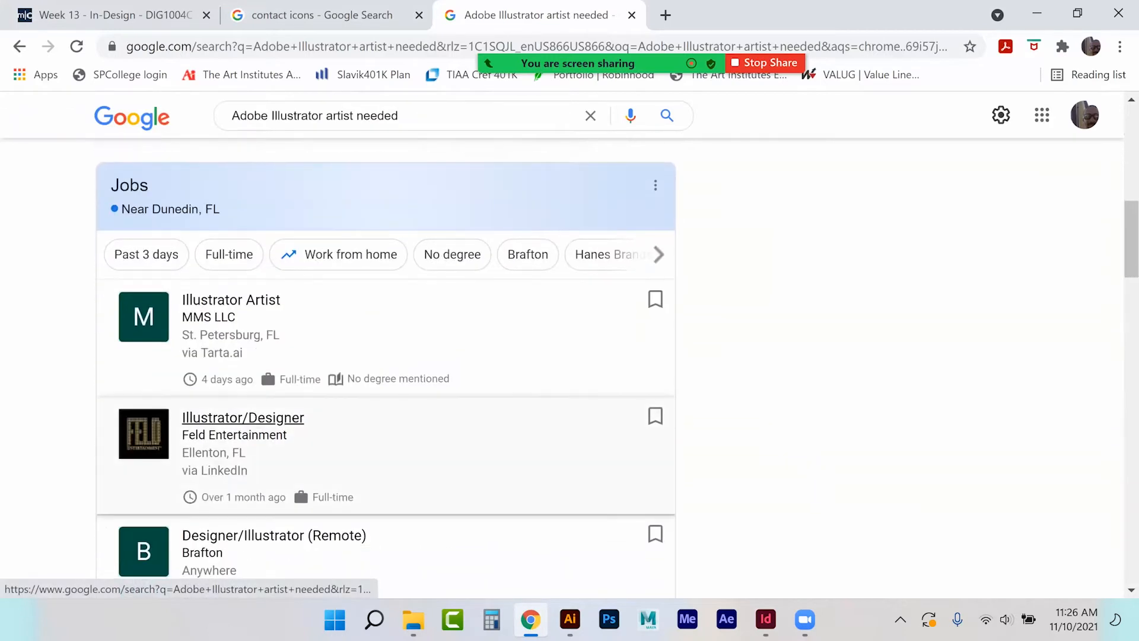
left_click(265, 312)
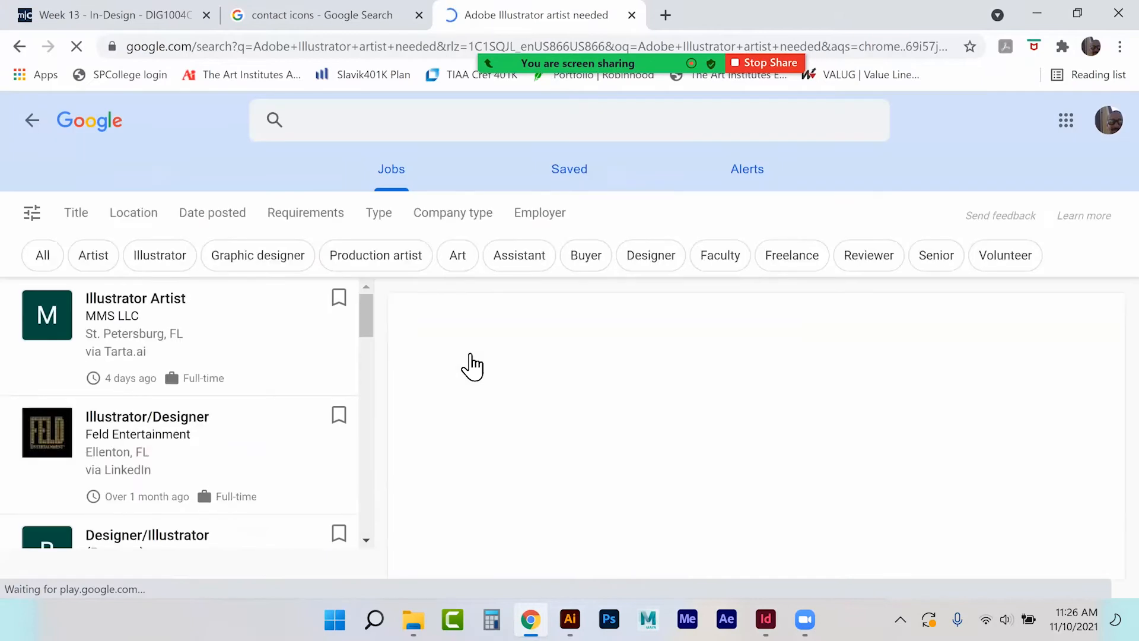
scroll(468, 369, "down", 3)
scroll(468, 369, "up", 3)
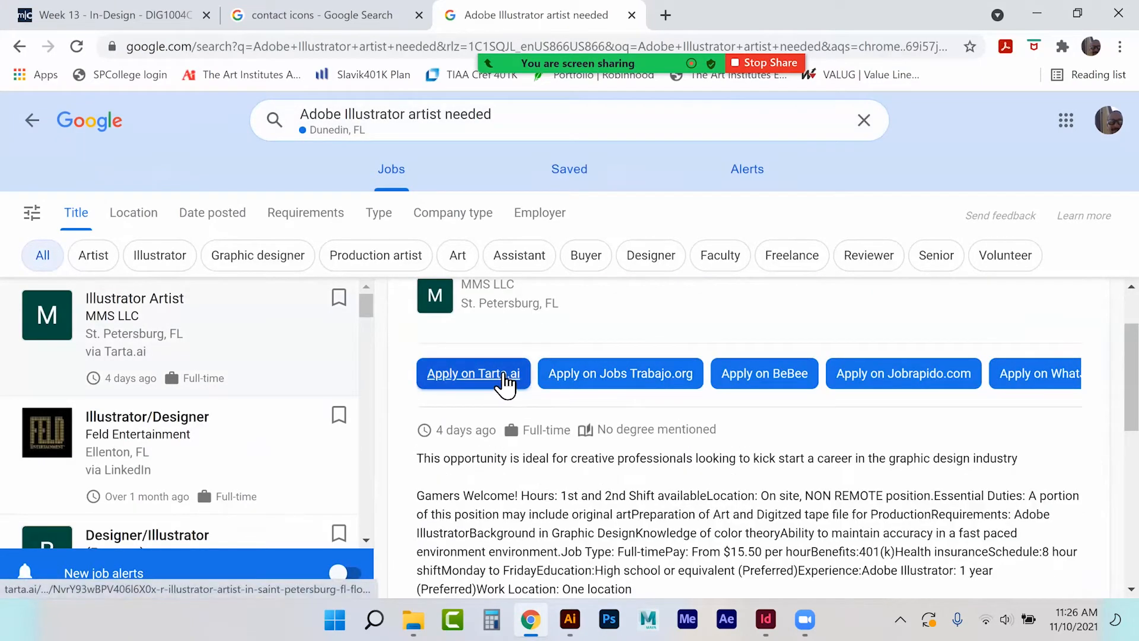
scroll(570, 368, "down", 1)
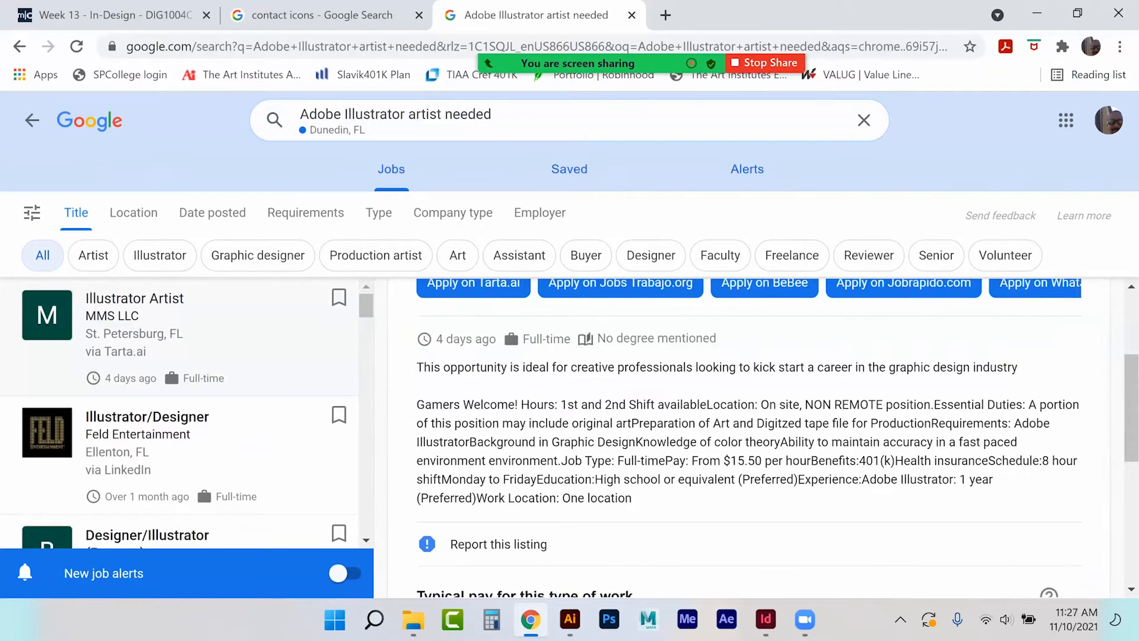
scroll(747, 439, "down", 5)
scroll(747, 439, "up", 5)
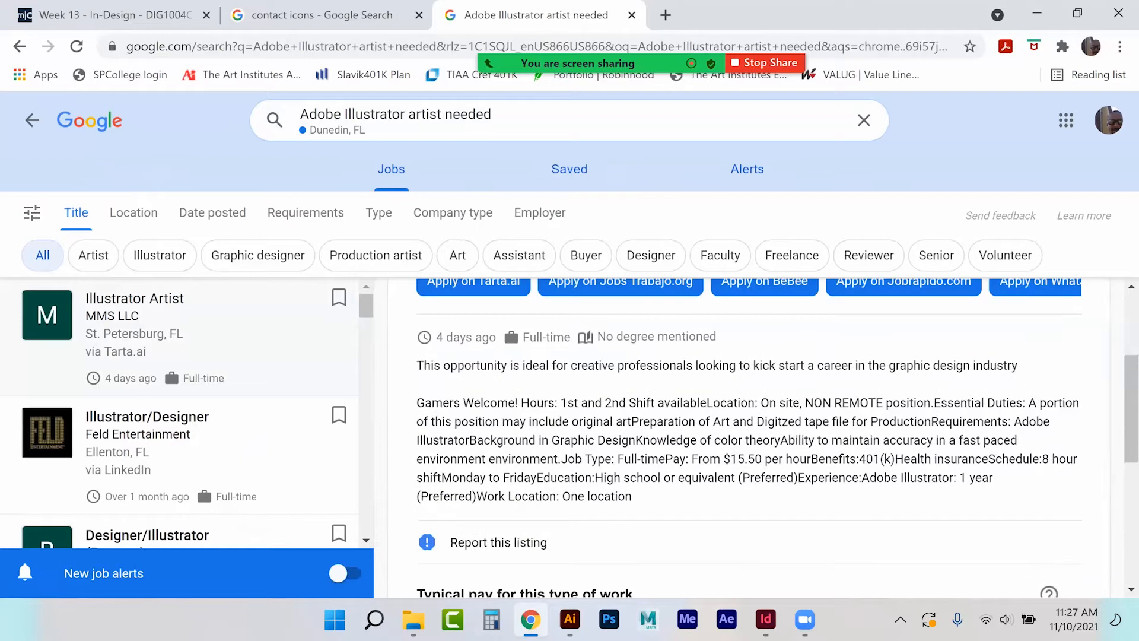
Read the full Feld Entertainment Illustrator/Designer job description.
left_click(143, 416)
scroll(653, 410, "down", 5)
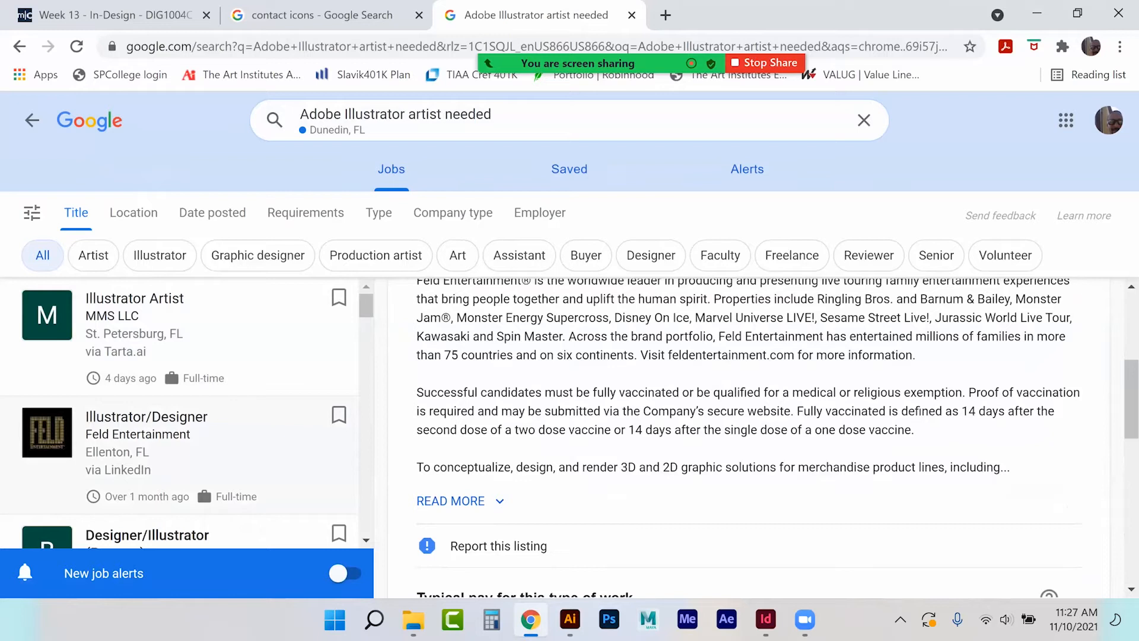
left_click(459, 501)
scroll(426, 408, "down", 4)
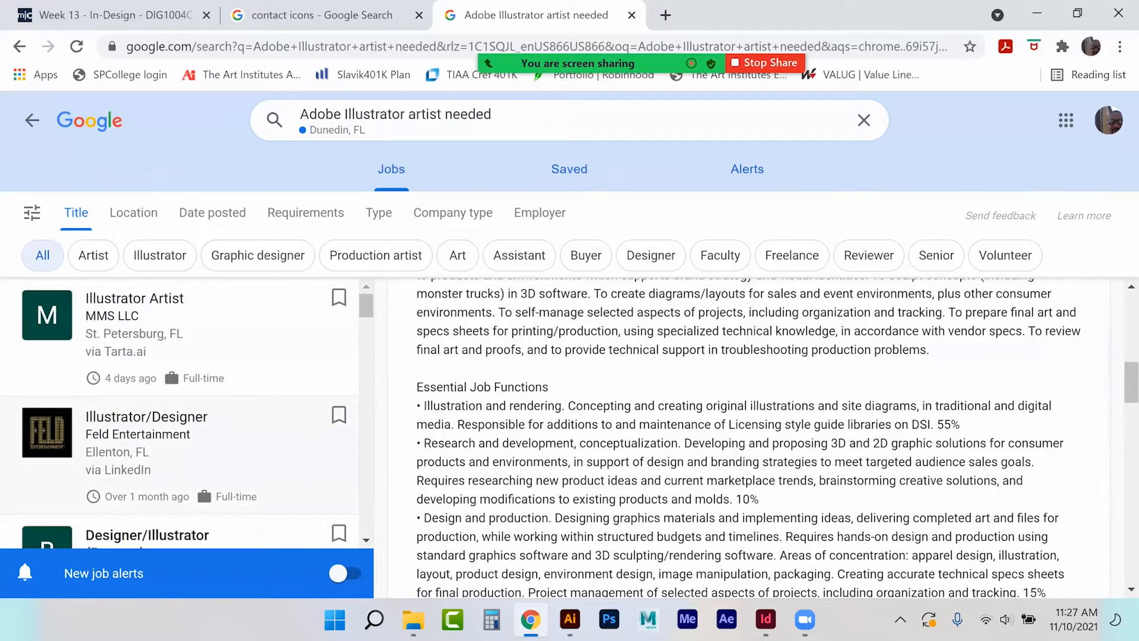
scroll(748, 438, "down", 15)
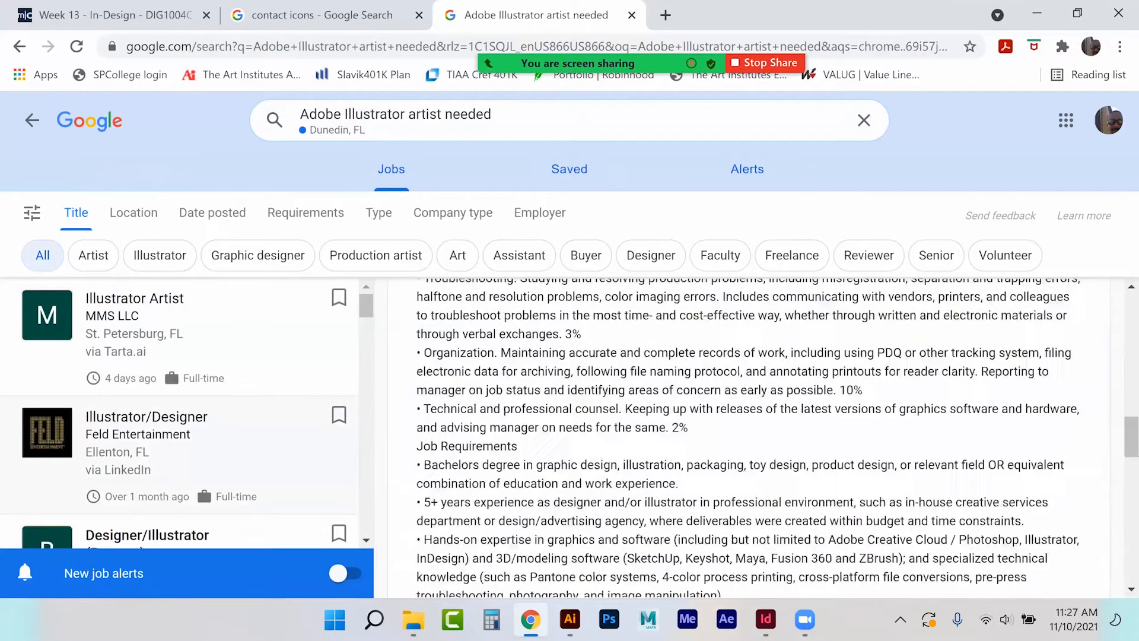
scroll(402, 368, "up", 5)
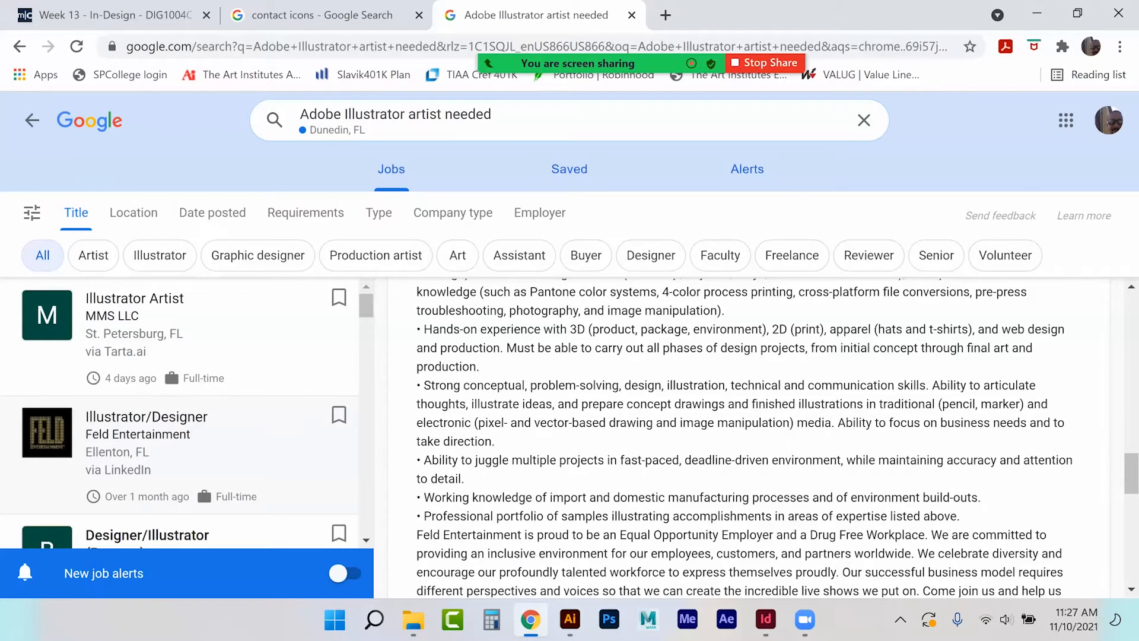
left_click_drag(369, 312, 369, 330)
Open the Viralstyle Apparel Graphic Designer/Illustrator listing and highlight its responsibilities and work-sample paragraphs.
left_click(135, 466)
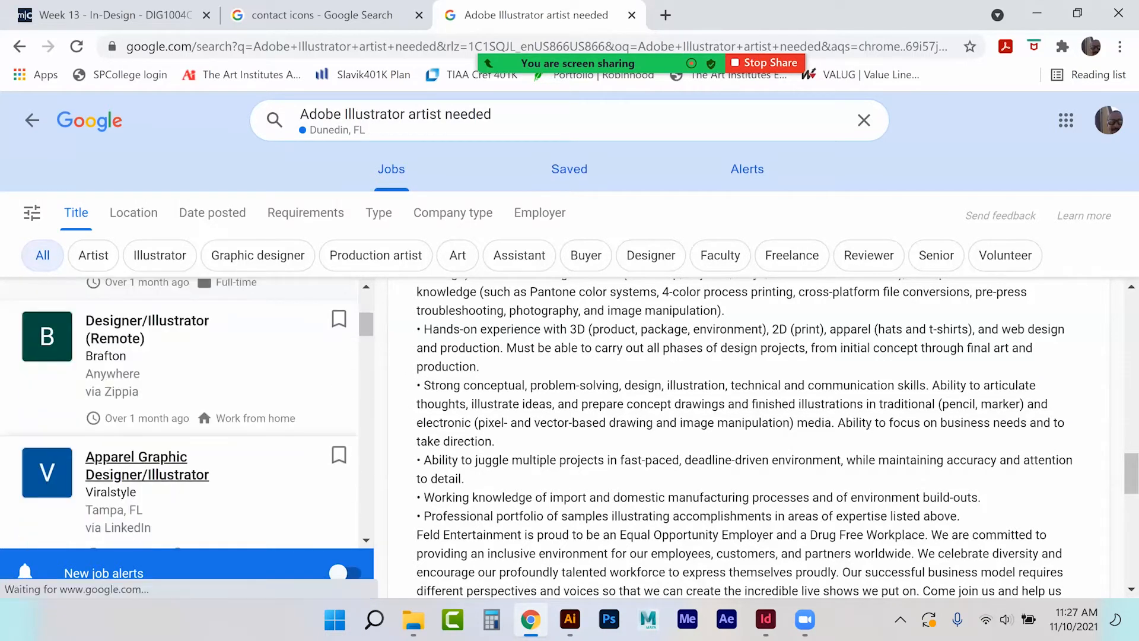
scroll(748, 439, "down", 5)
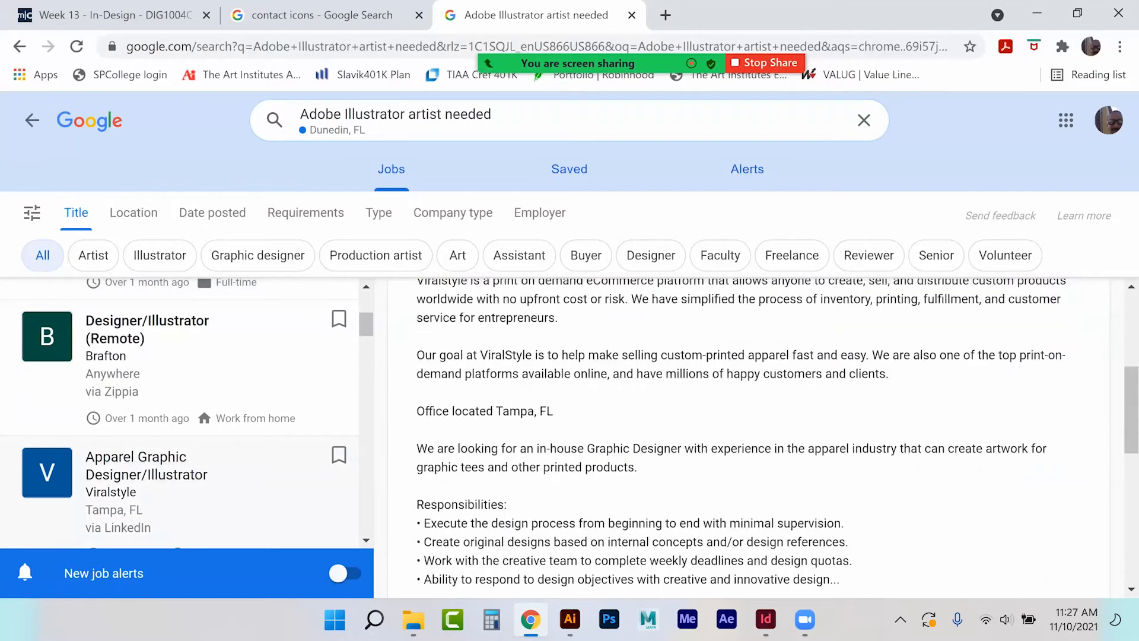
scroll(445, 420, "down", 1)
scroll(445, 420, "down", 1)
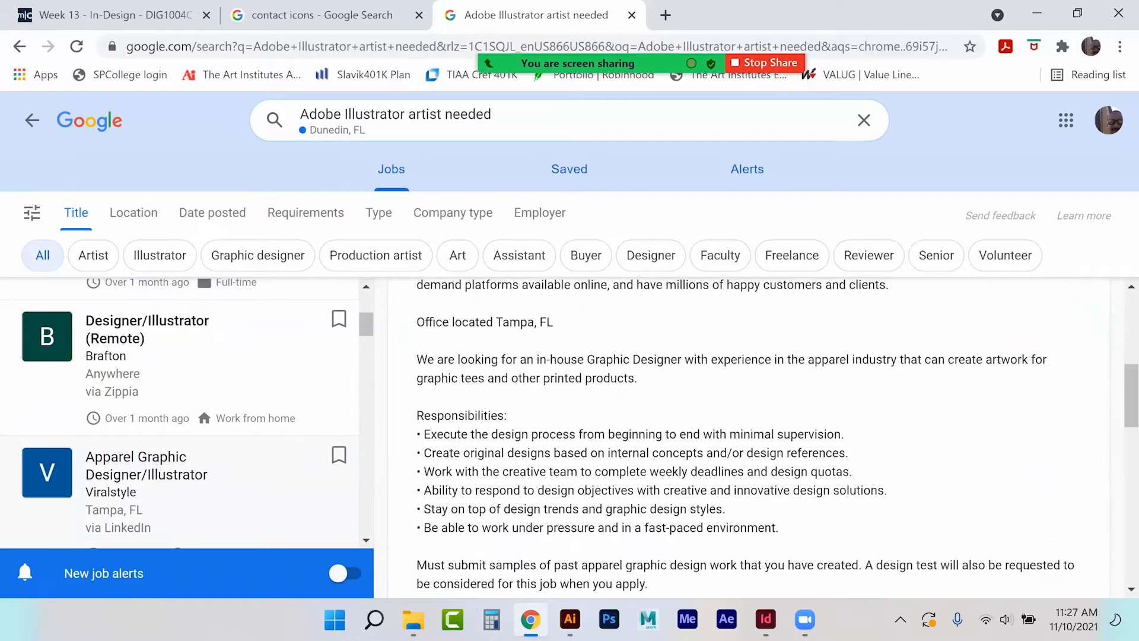
left_click_drag(421, 435, 778, 527)
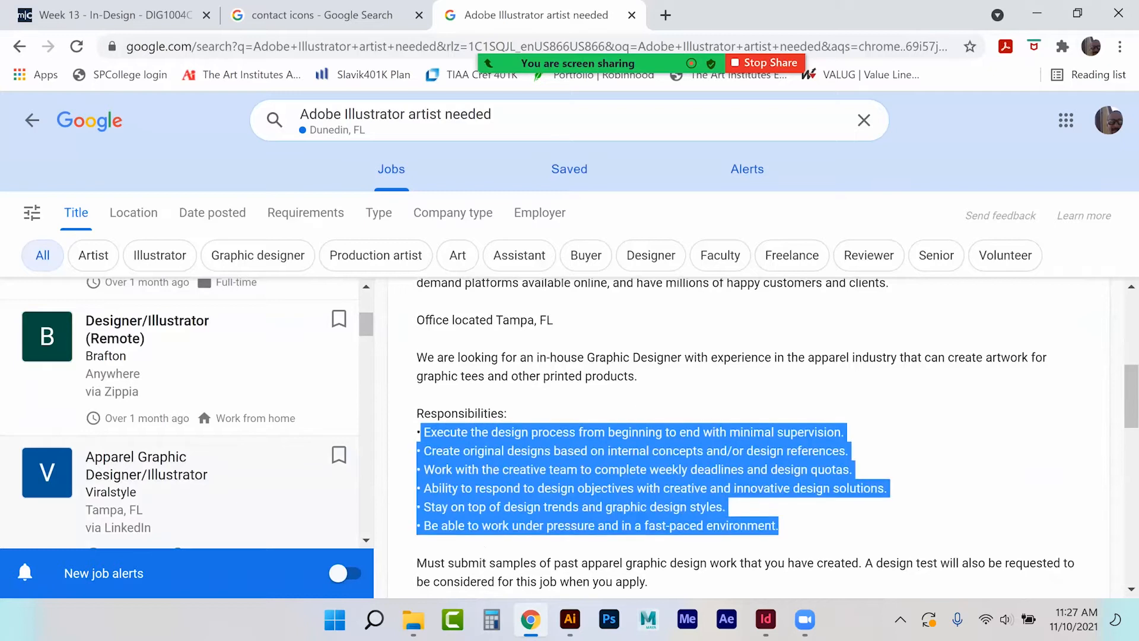
scroll(534, 419, "down", 3)
left_click_drag(427, 393, 677, 412)
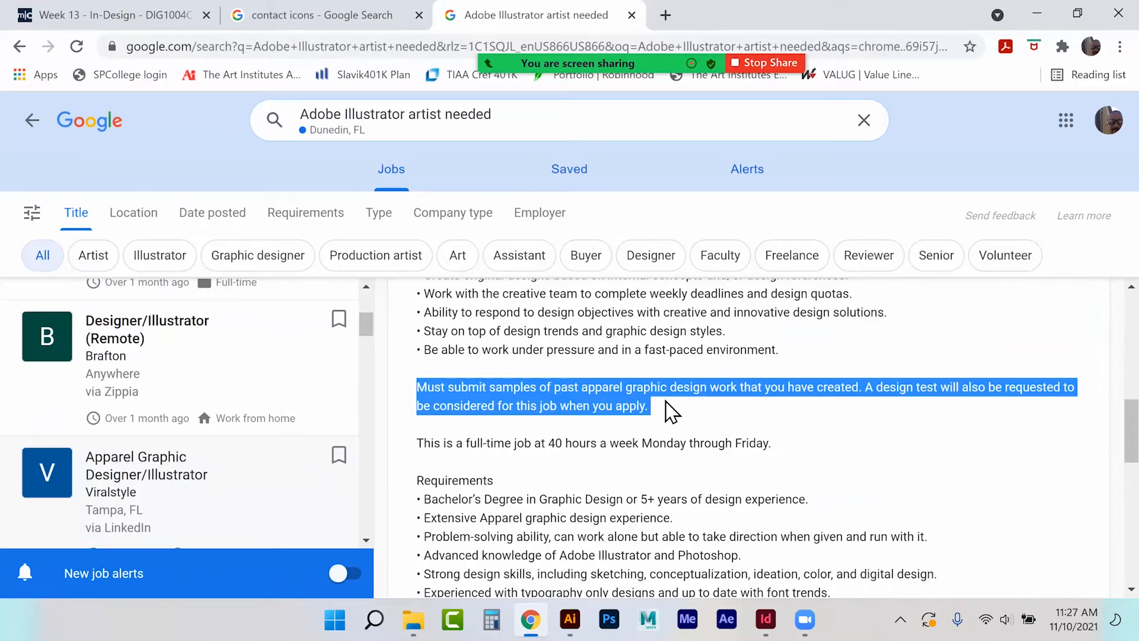
scroll(466, 414, "down", 1)
left_click_drag(416, 391, 665, 522)
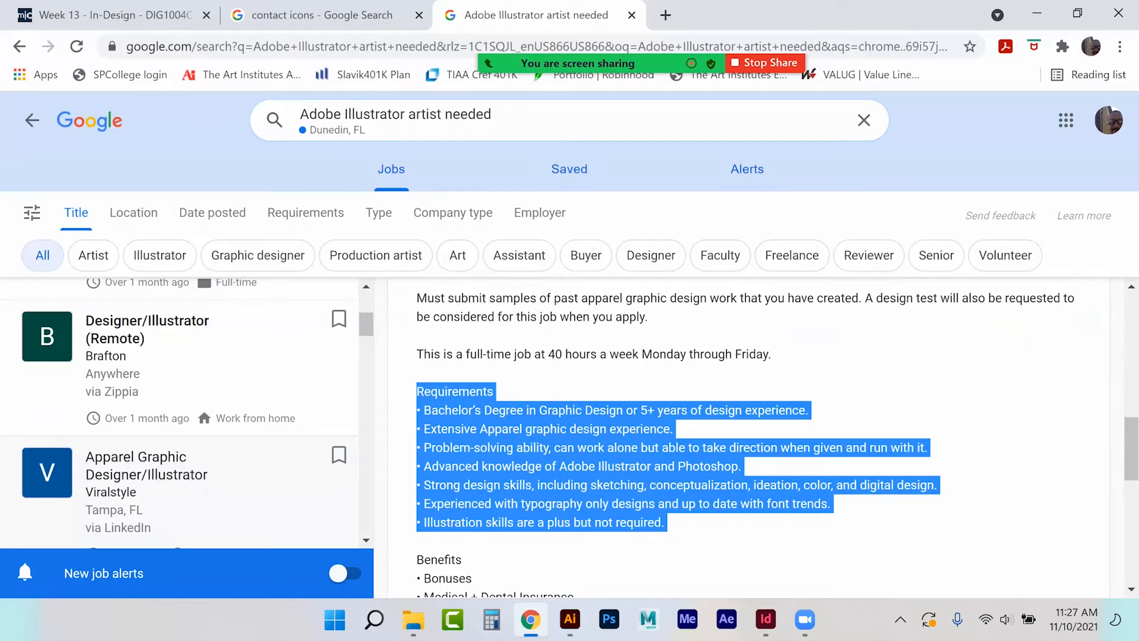
scroll(747, 439, "down", 3)
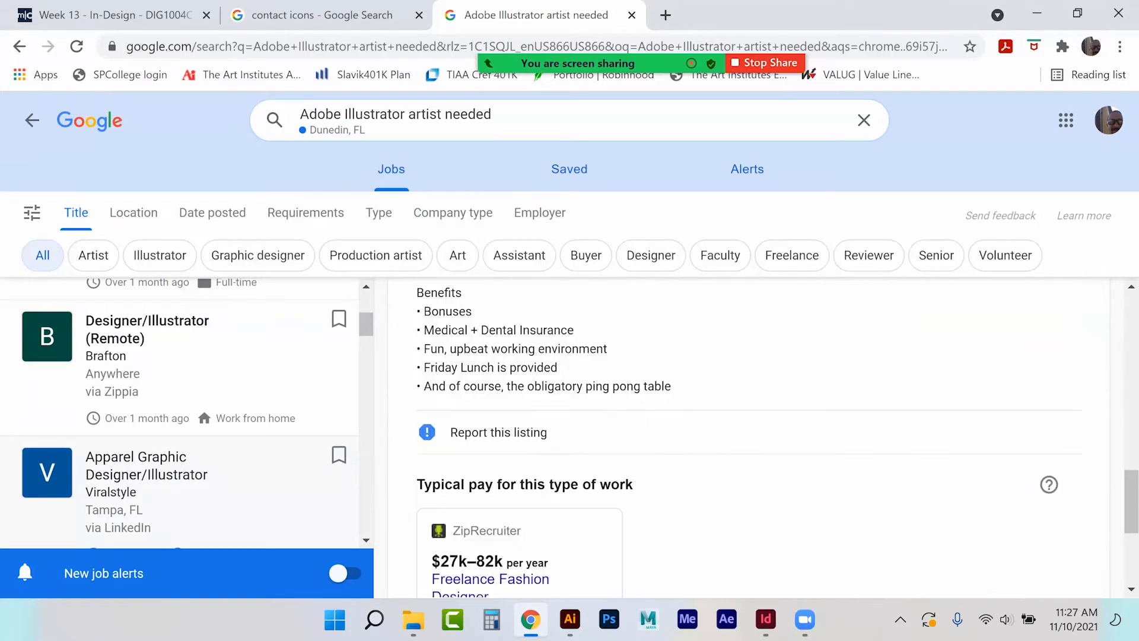
scroll(748, 439, "up", 10)
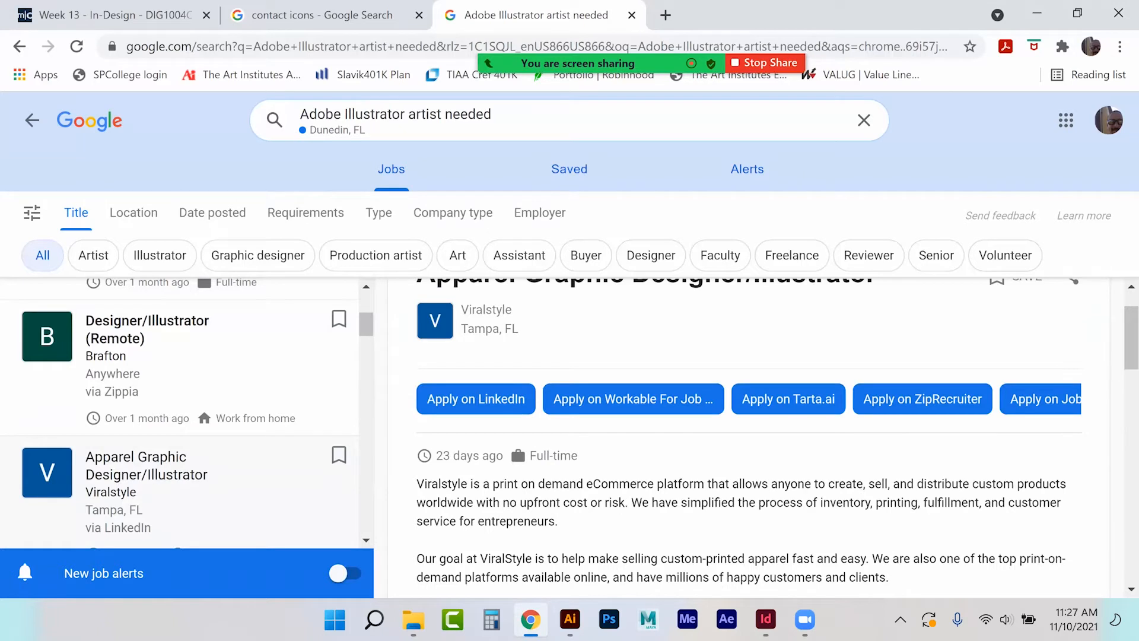
scroll(748, 439, "up", 1)
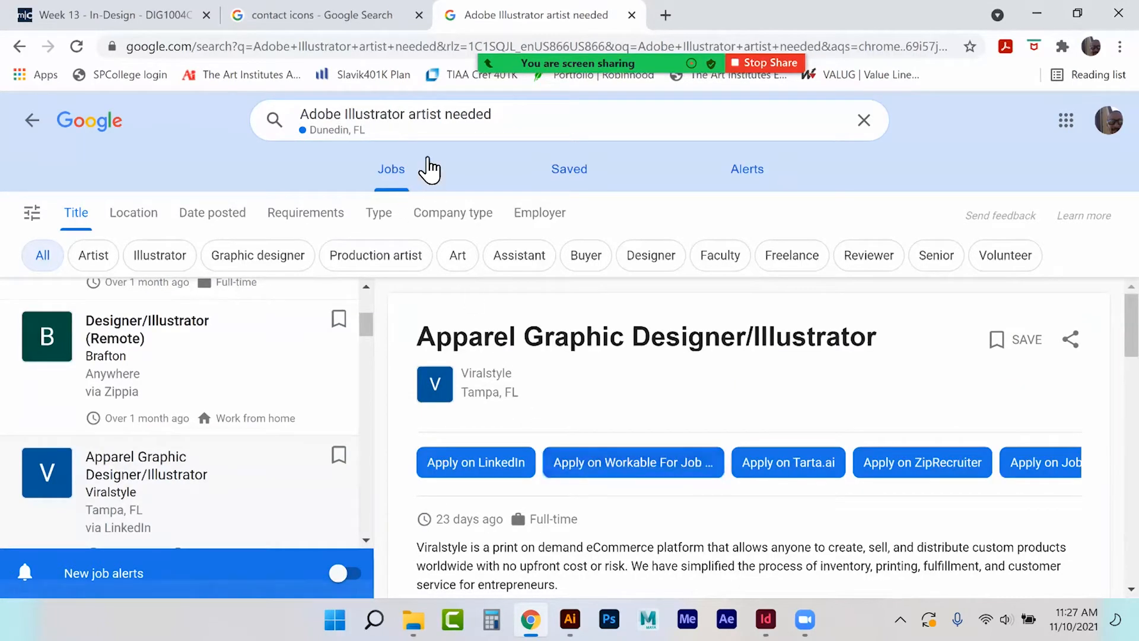
Change the job search query to 'videographer needed' and run it.
left_click(410, 116)
left_click_drag(446, 120, 392, 120)
left_click_drag(249, 123, 245, 126)
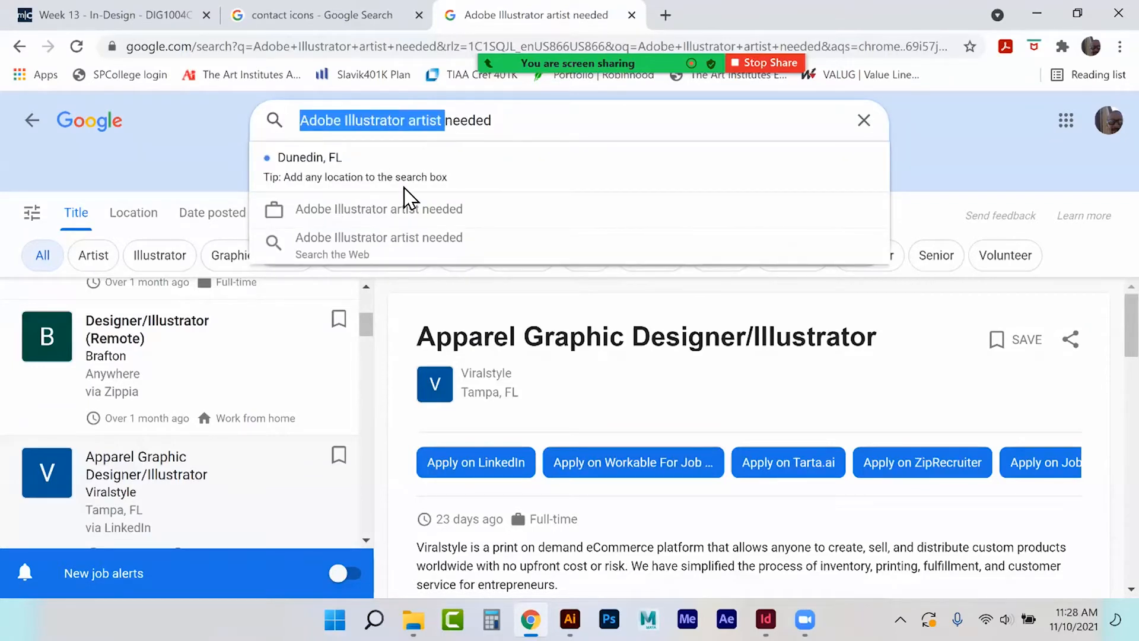
type("video")
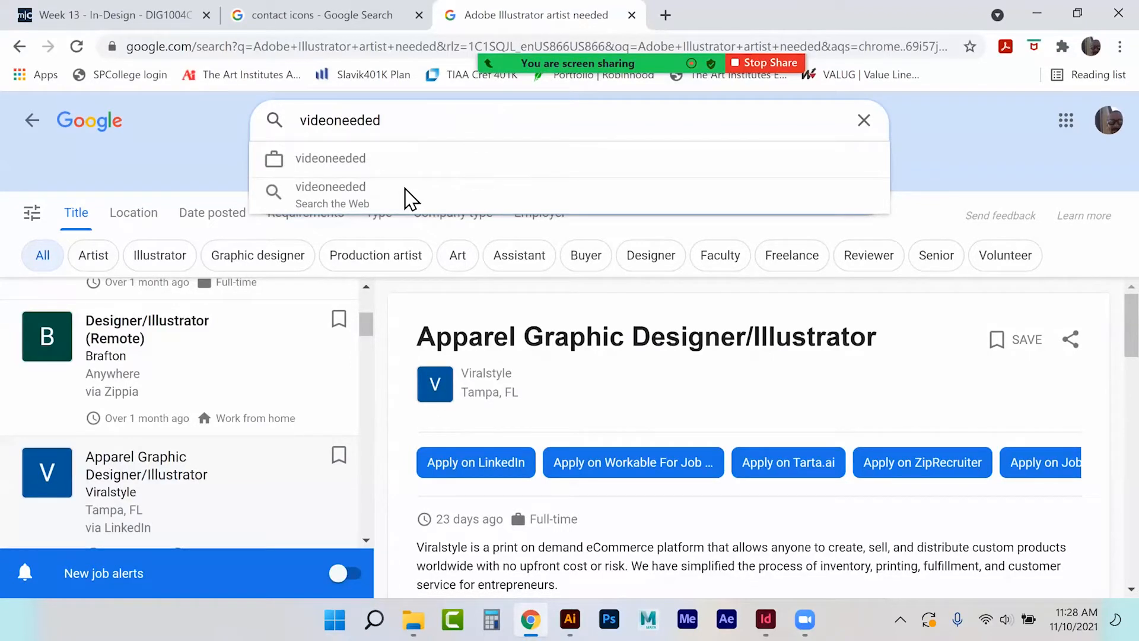
key("Return")
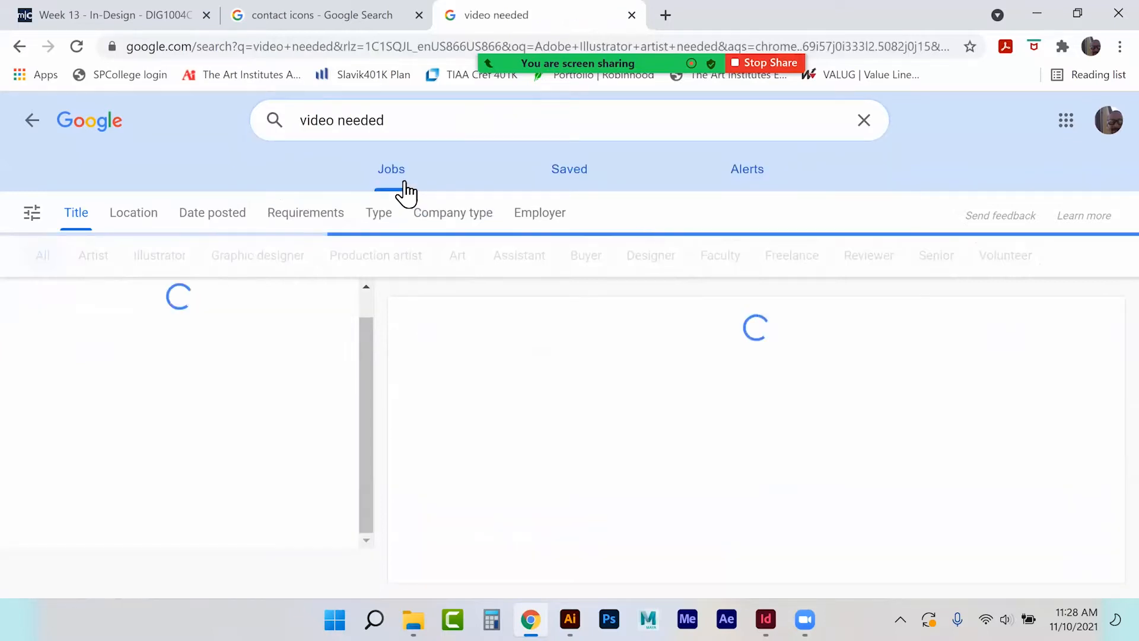
left_click(348, 125)
type("grapher")
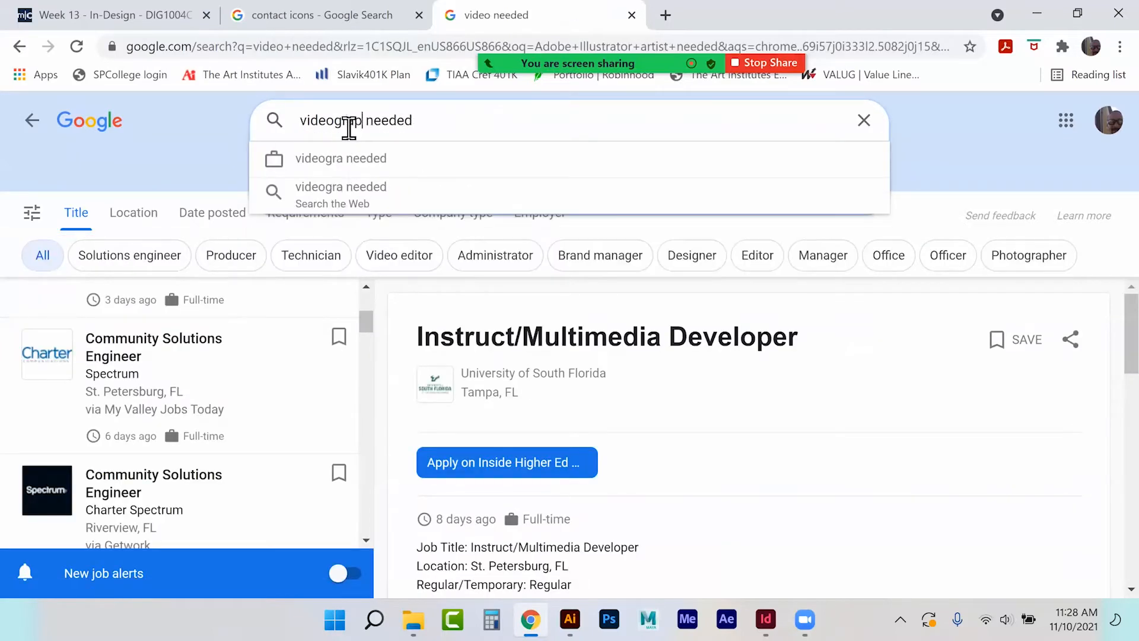
key("Return")
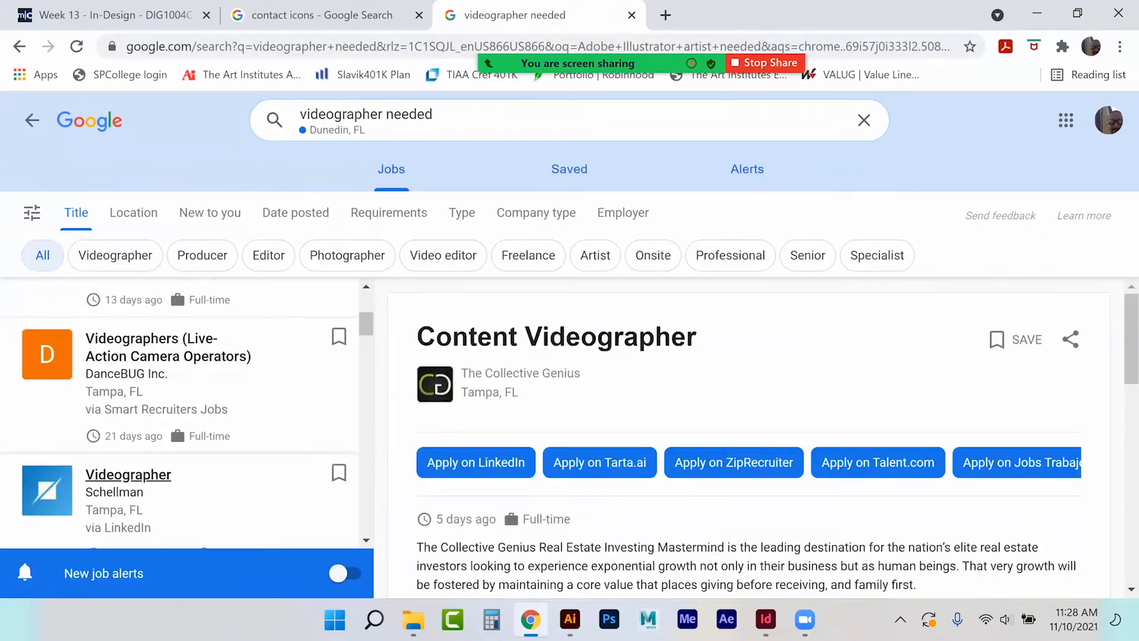
Open the Schellman Videographer listing and expand its full description.
scroll(136, 416, "down", 2)
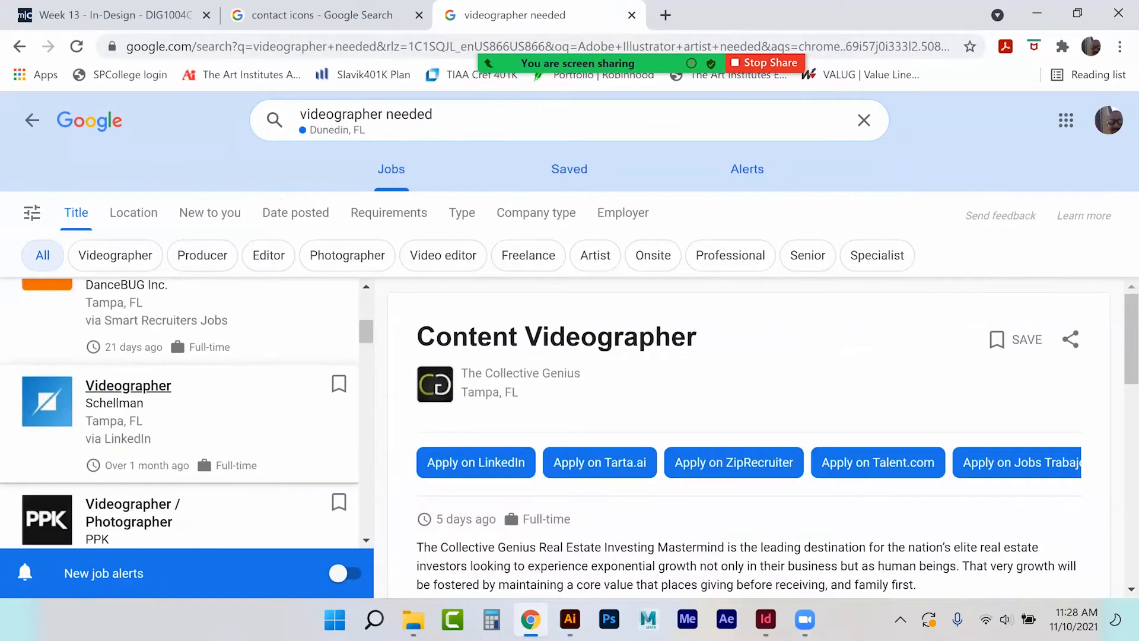
left_click(257, 412)
scroll(621, 383, "down", 5)
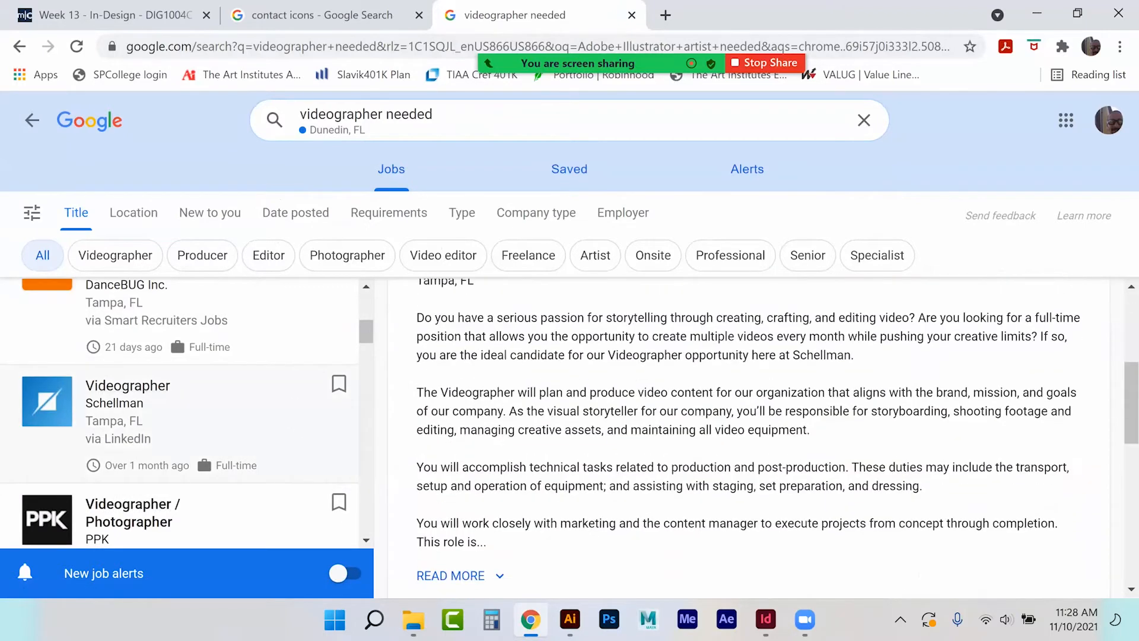
left_click(452, 575)
scroll(695, 400, "down", 4)
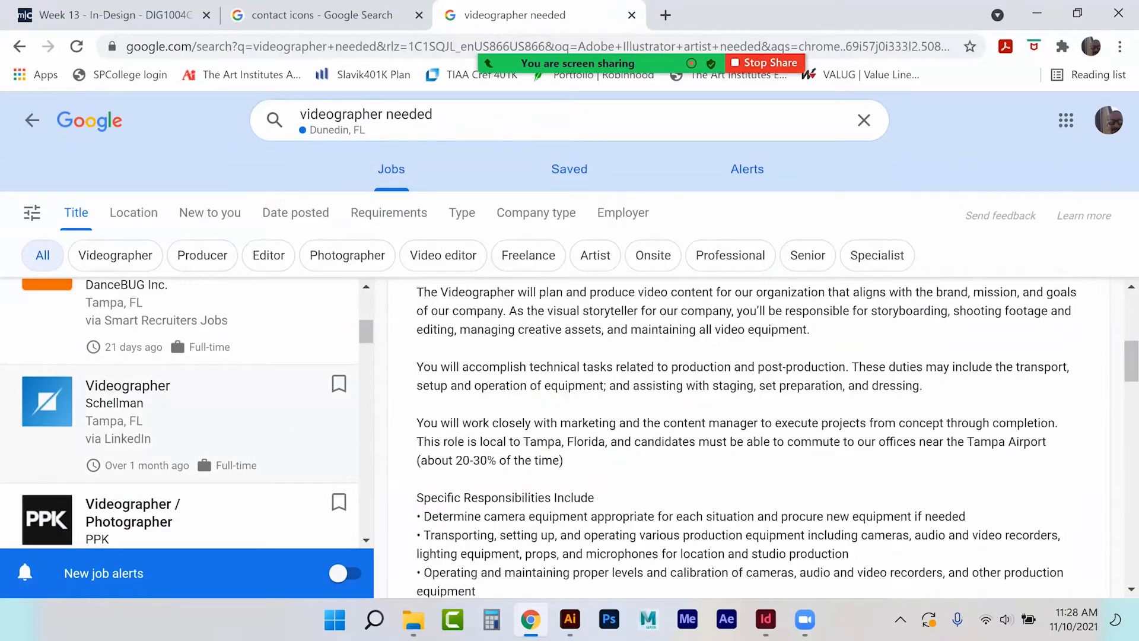
Highlight the Specific Responsibilities, Technical Qualifications and Skills And Knowledge sections.
left_click_drag(424, 330, 696, 461)
scroll(697, 462, "down", 5)
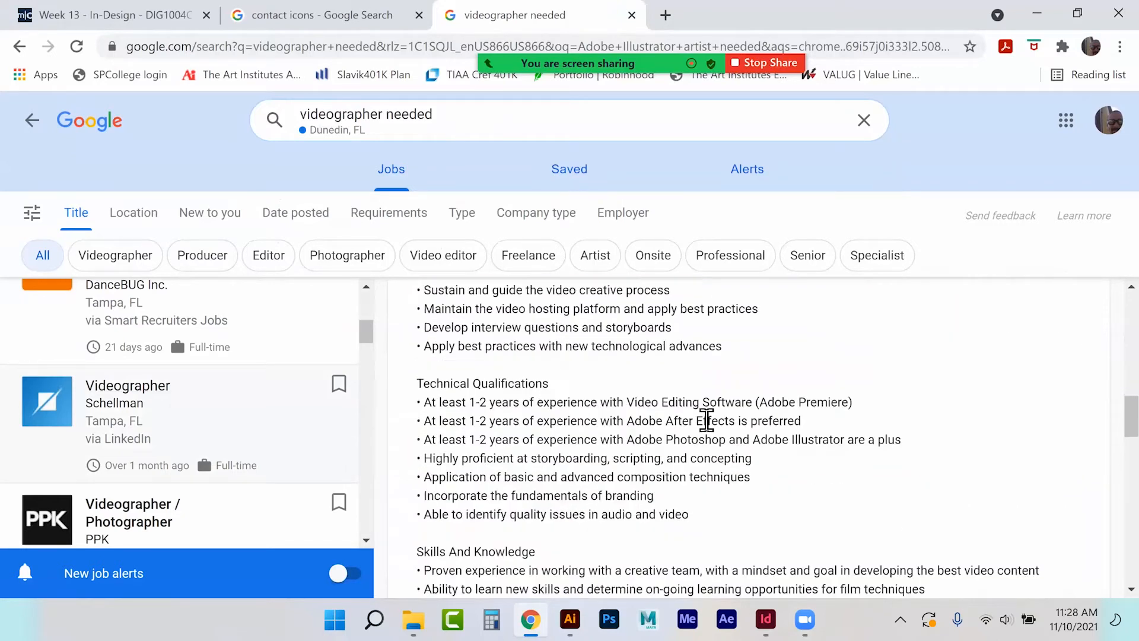
left_click_drag(417, 386, 690, 514)
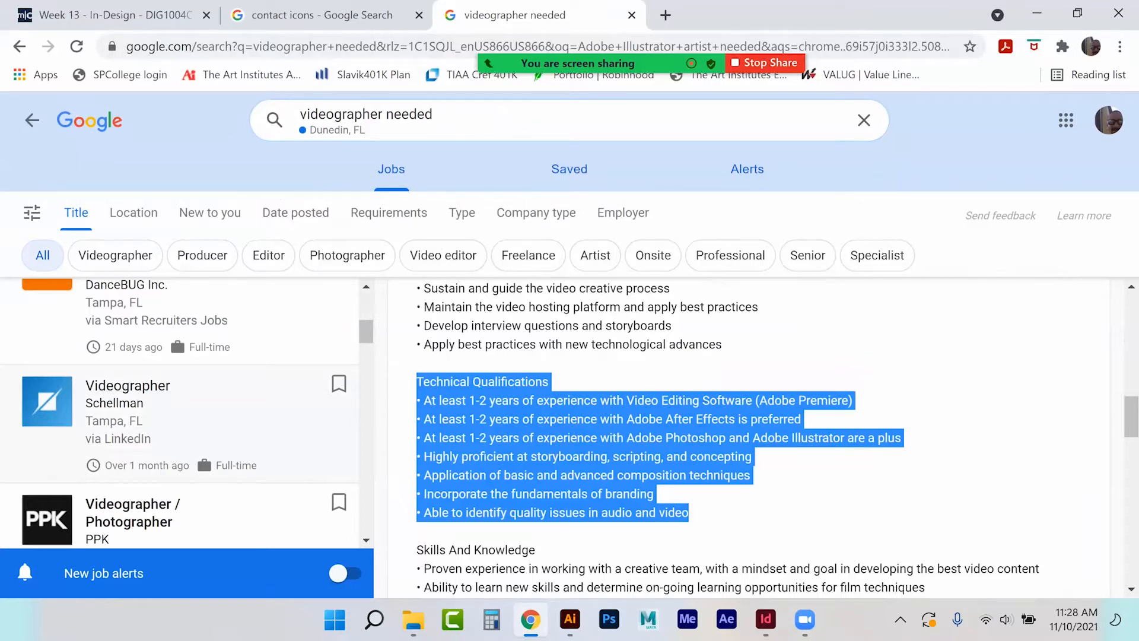
scroll(748, 439, "down", 1)
scroll(443, 326, "down", 4)
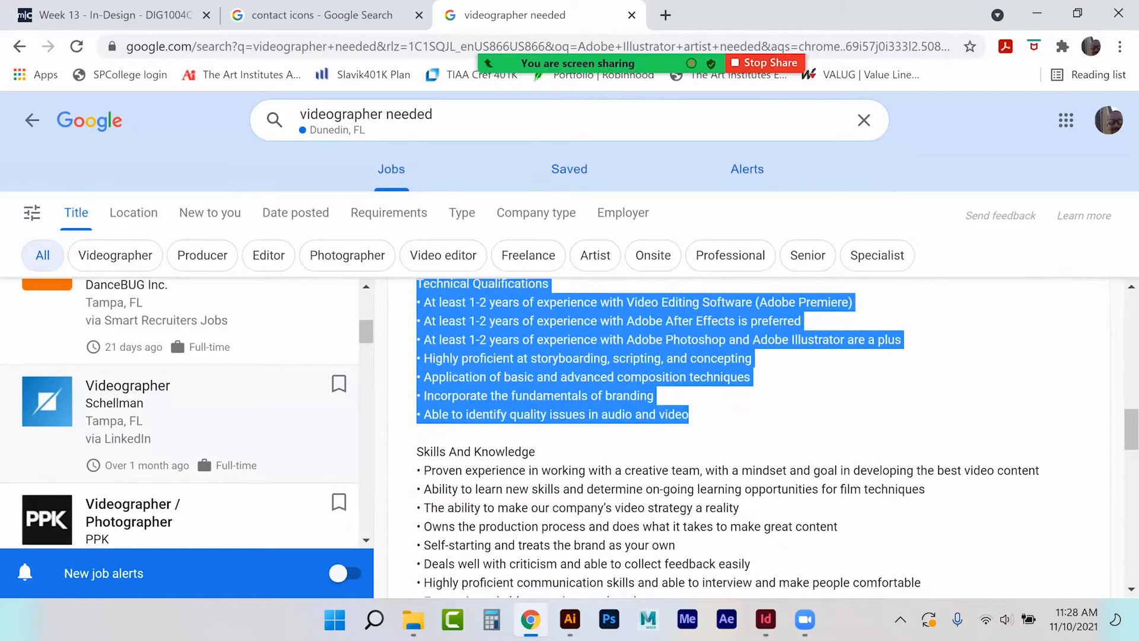
left_click_drag(433, 301, 559, 419)
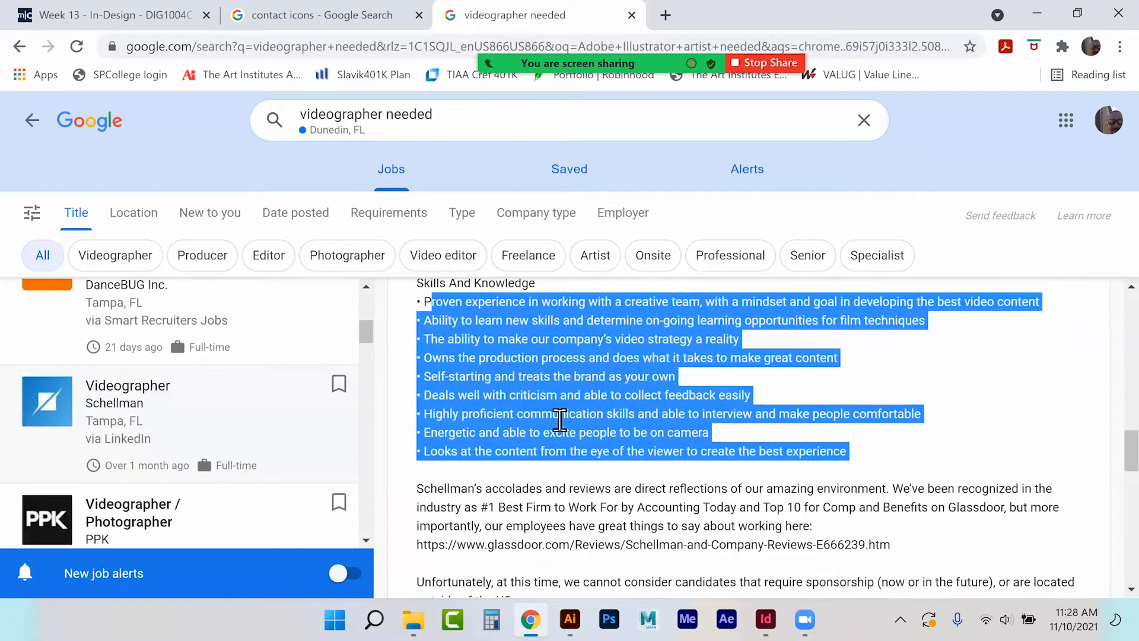
scroll(559, 419, "down", 2)
scroll(558, 419, "down", 2)
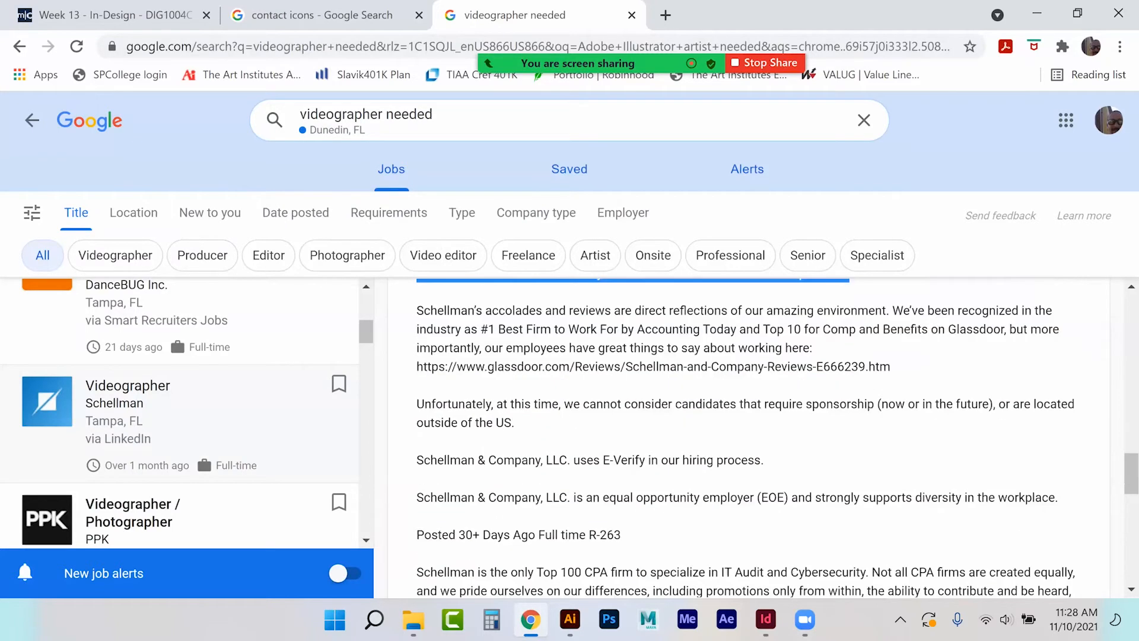
scroll(747, 439, "up", 20)
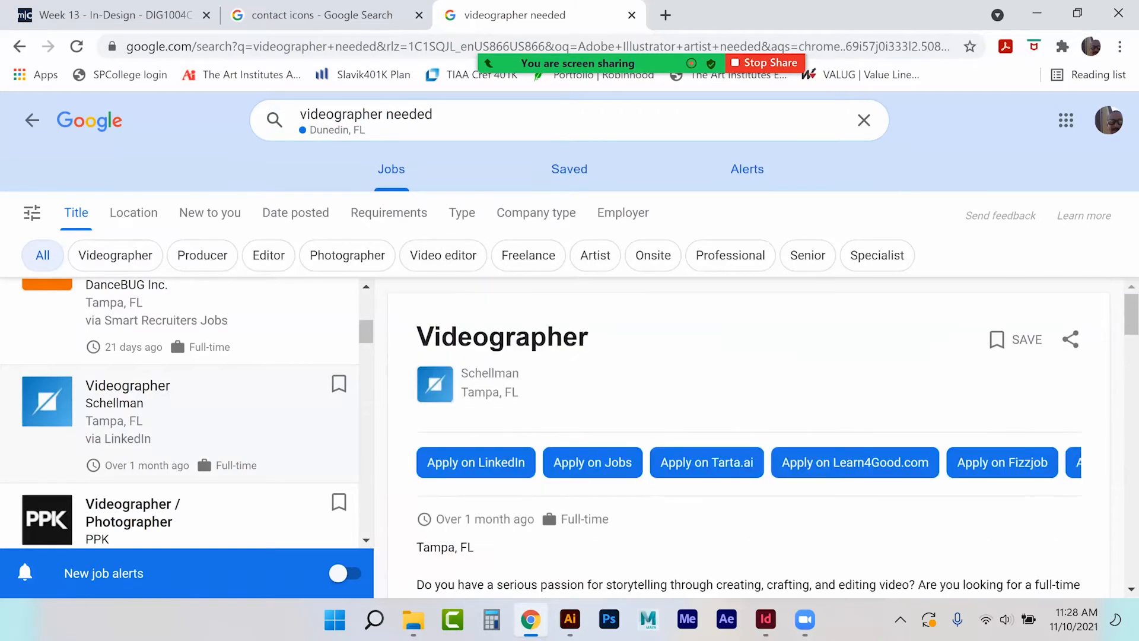
Bring the blank Fall 2021 Resume document in InDesign back to the front.
left_click(766, 619)
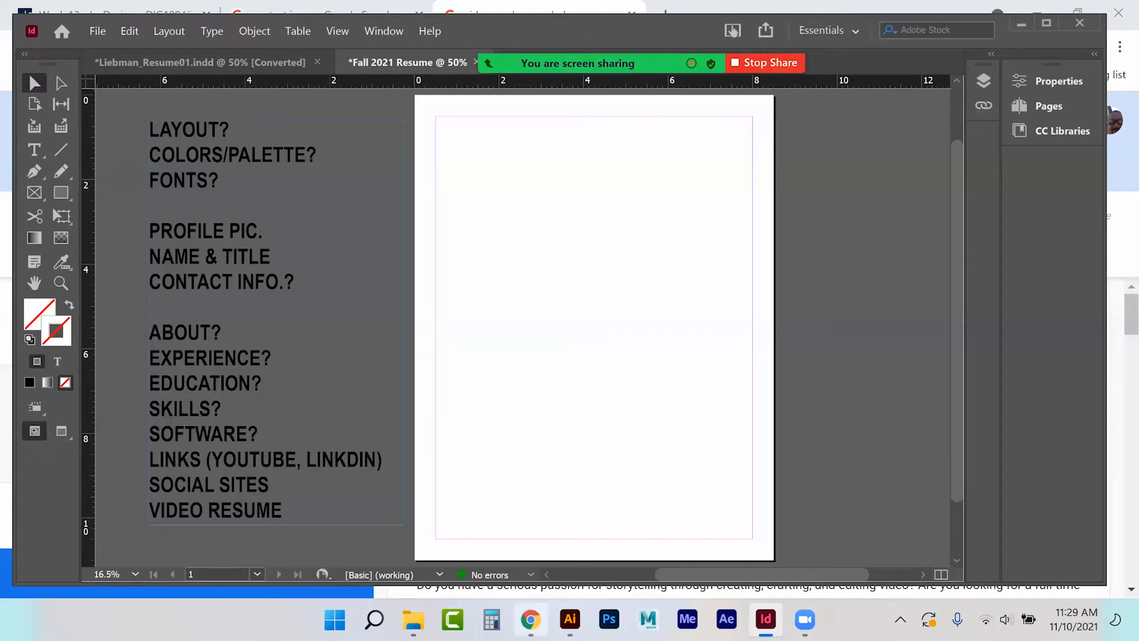
In Chrome, search Google for 'shell' in a new tab.
left_click(530, 618)
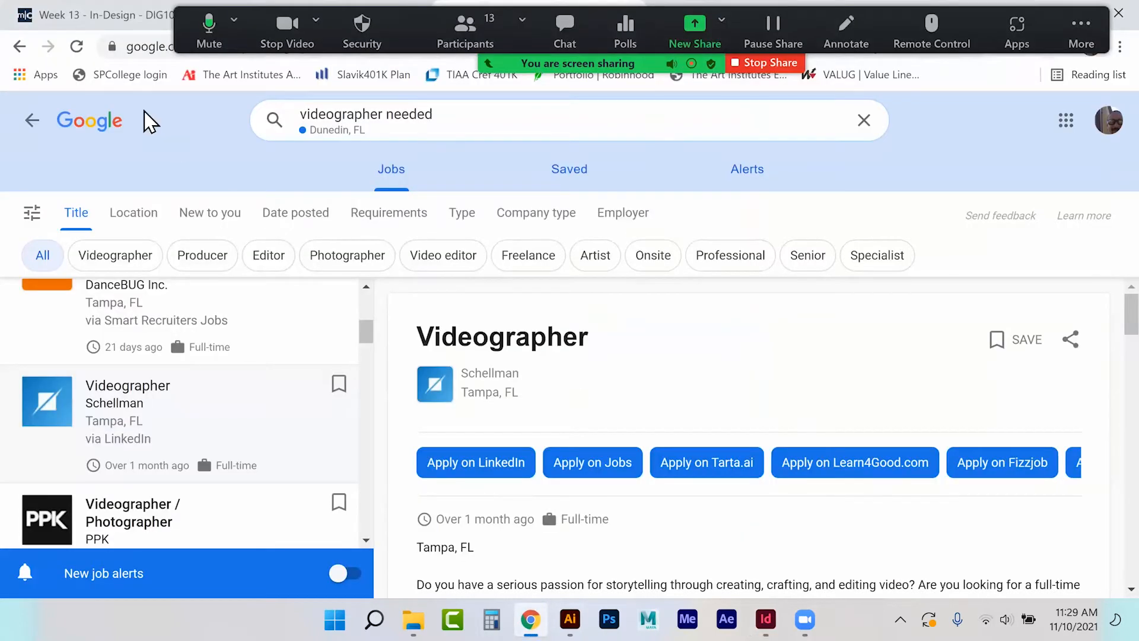
left_click(16, 51)
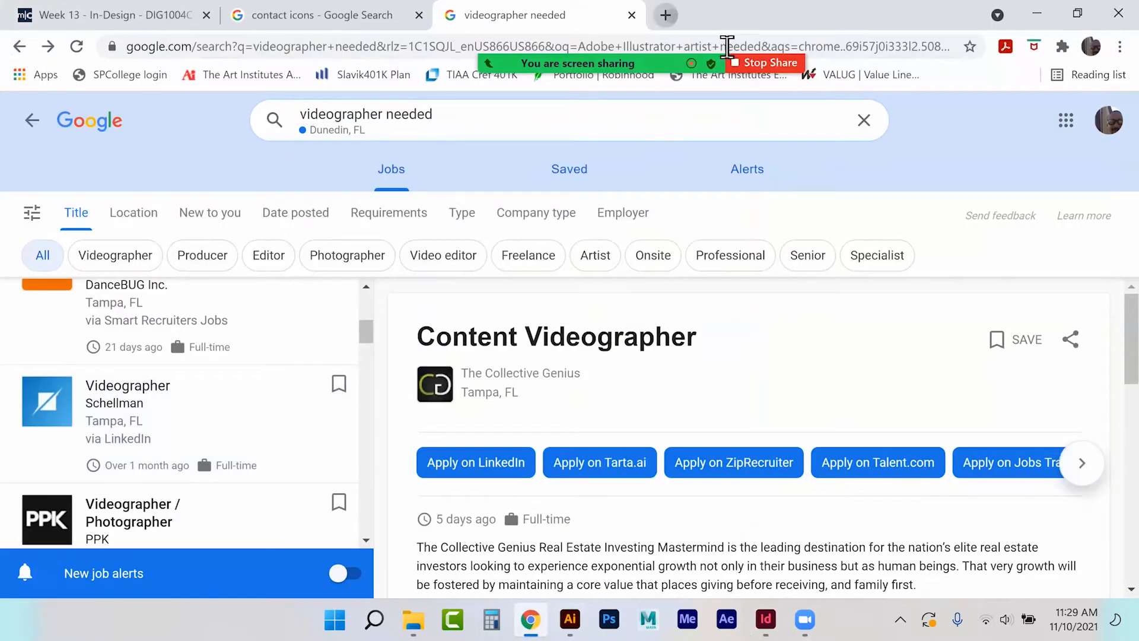
left_click(666, 15)
left_click(549, 391)
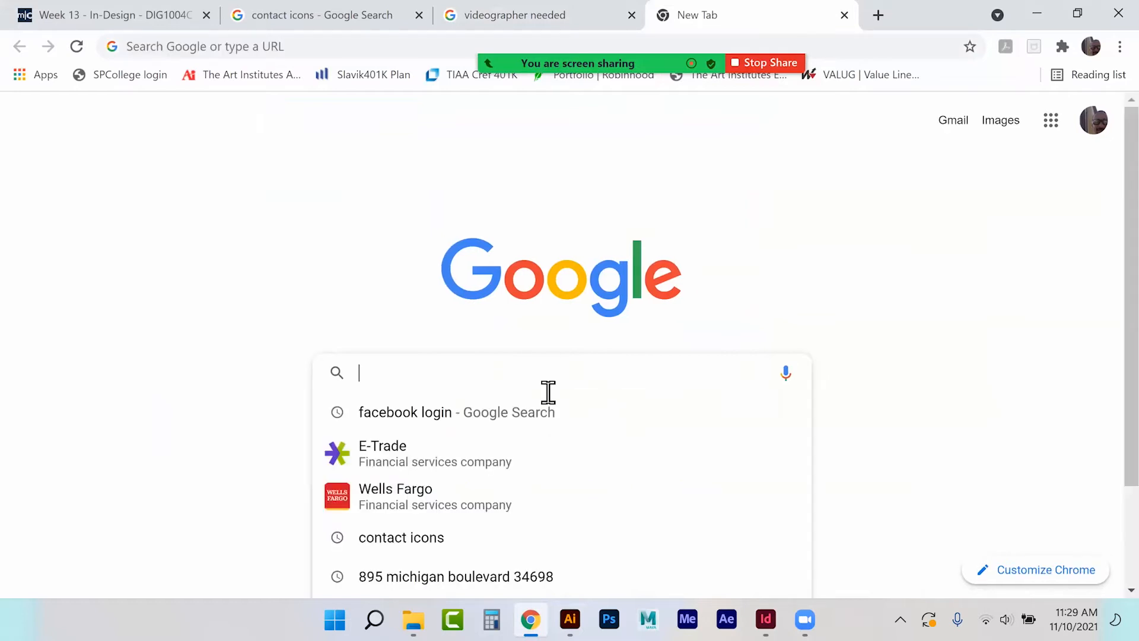
type("shell")
key("Return")
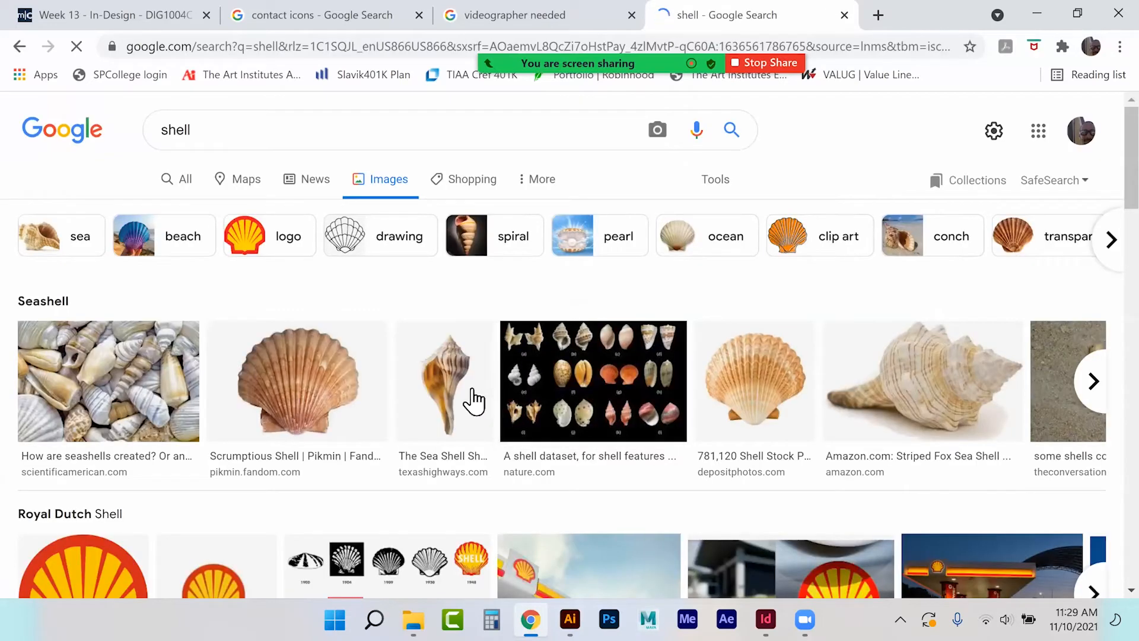
Preview the orange spiny sea shell image, then return to the InDesign resume.
scroll(740, 384, "down", 7)
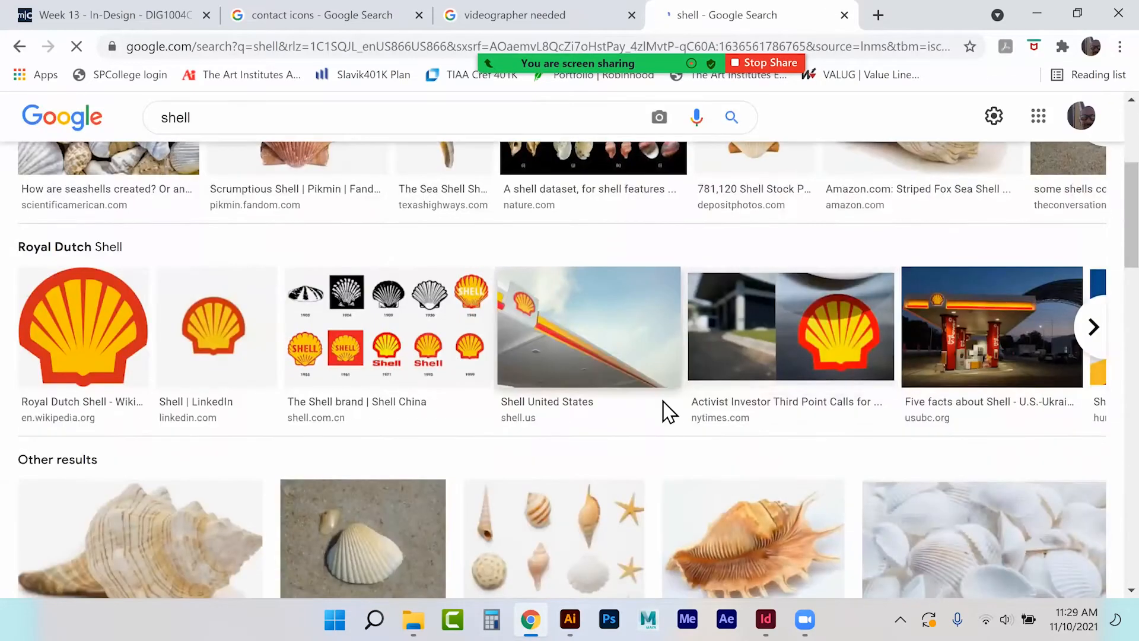
left_click(731, 380)
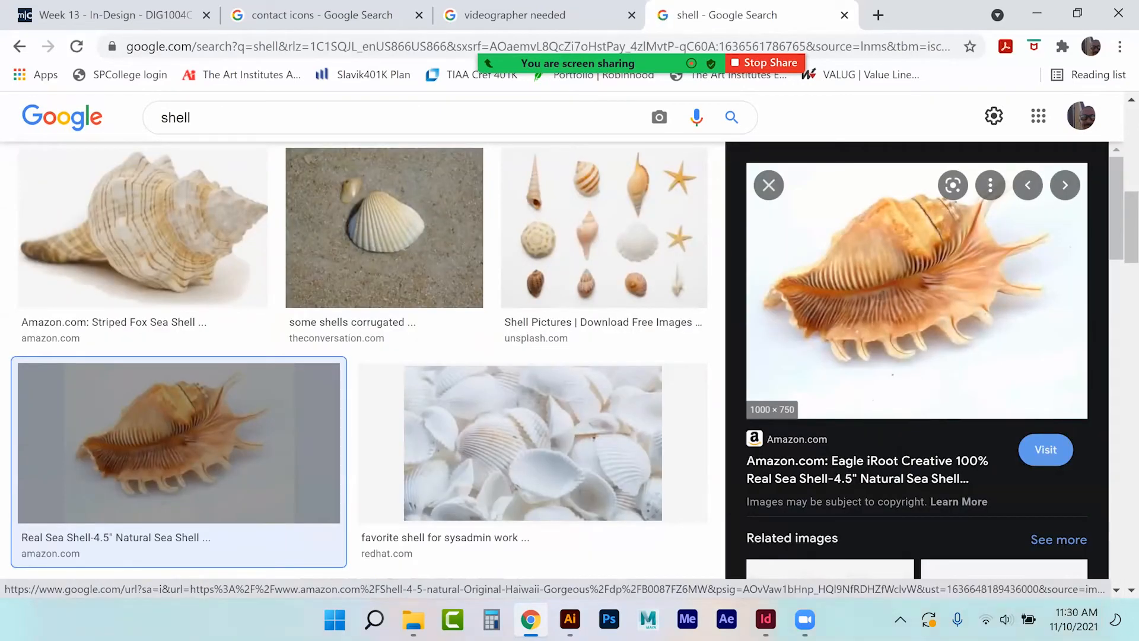
left_click(766, 619)
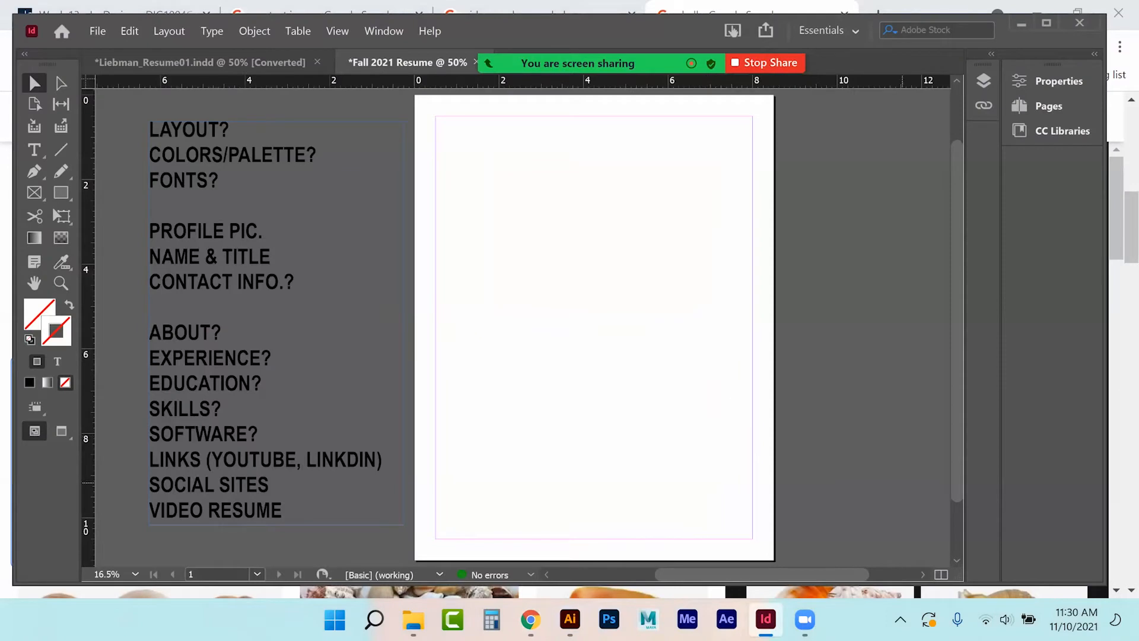
Show the Layers panel and start placing an image into the resume.
scroll(522, 326, "right", 3)
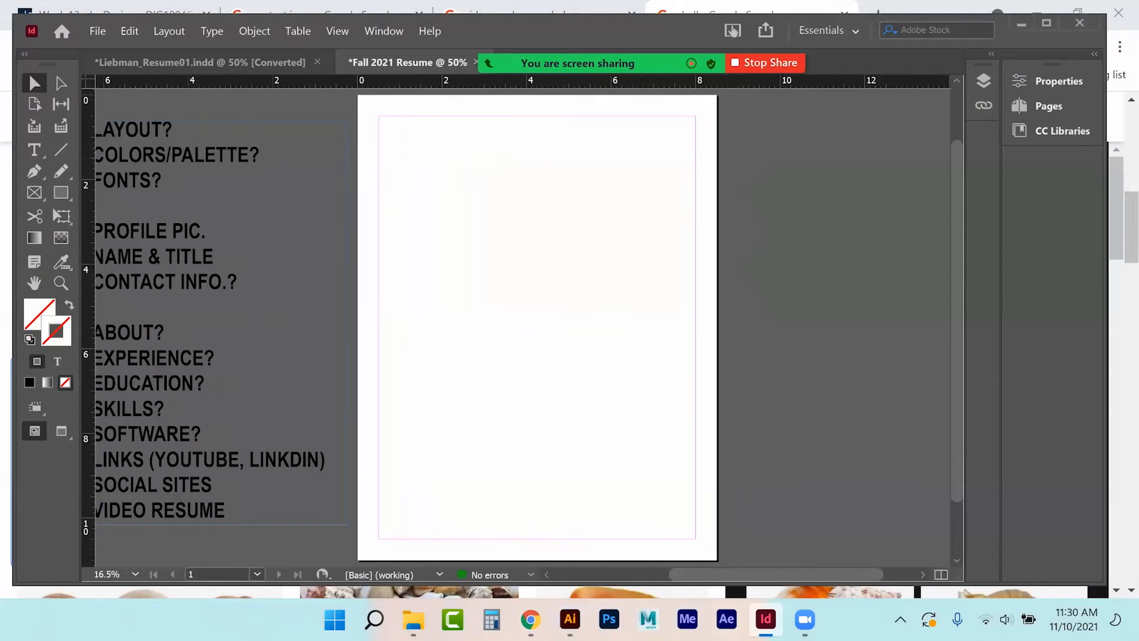
left_click(984, 80)
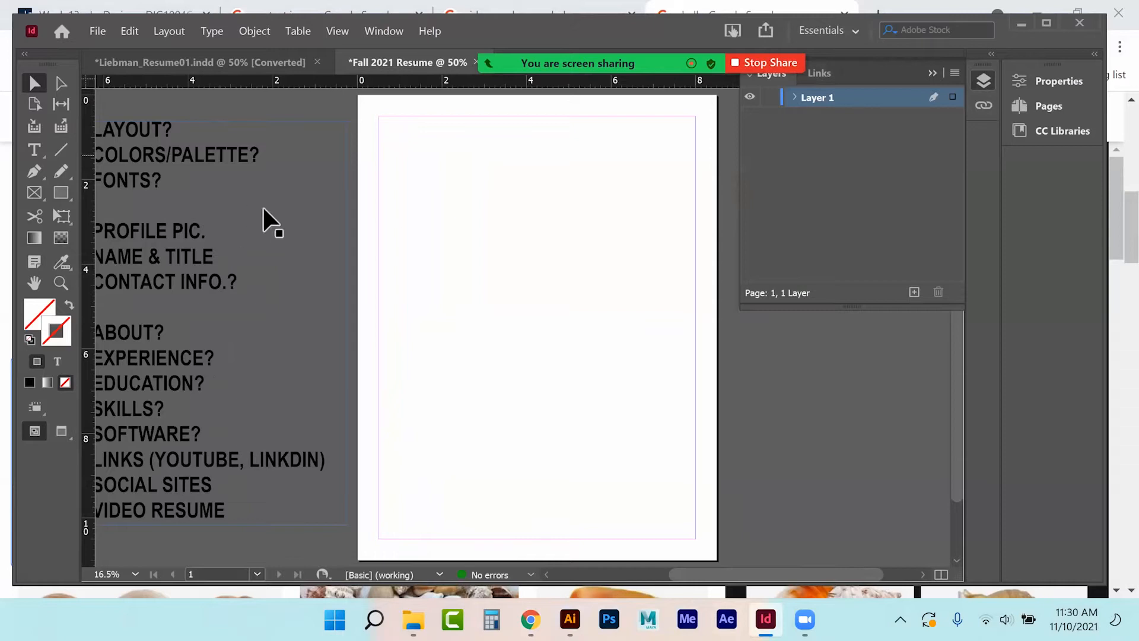
left_click(97, 33)
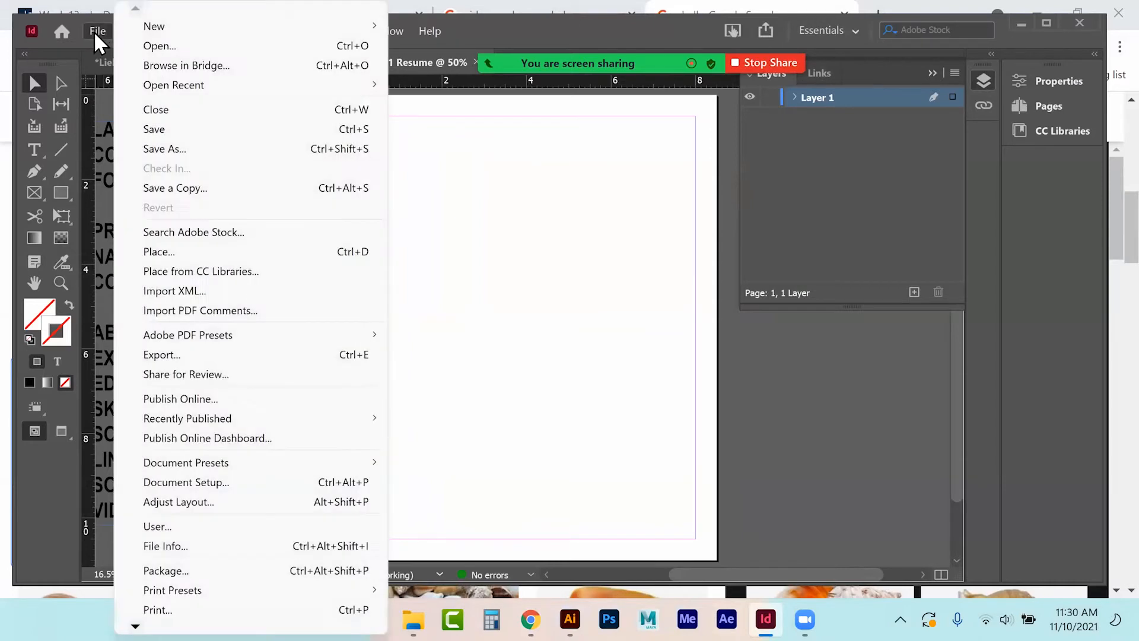
left_click(249, 254)
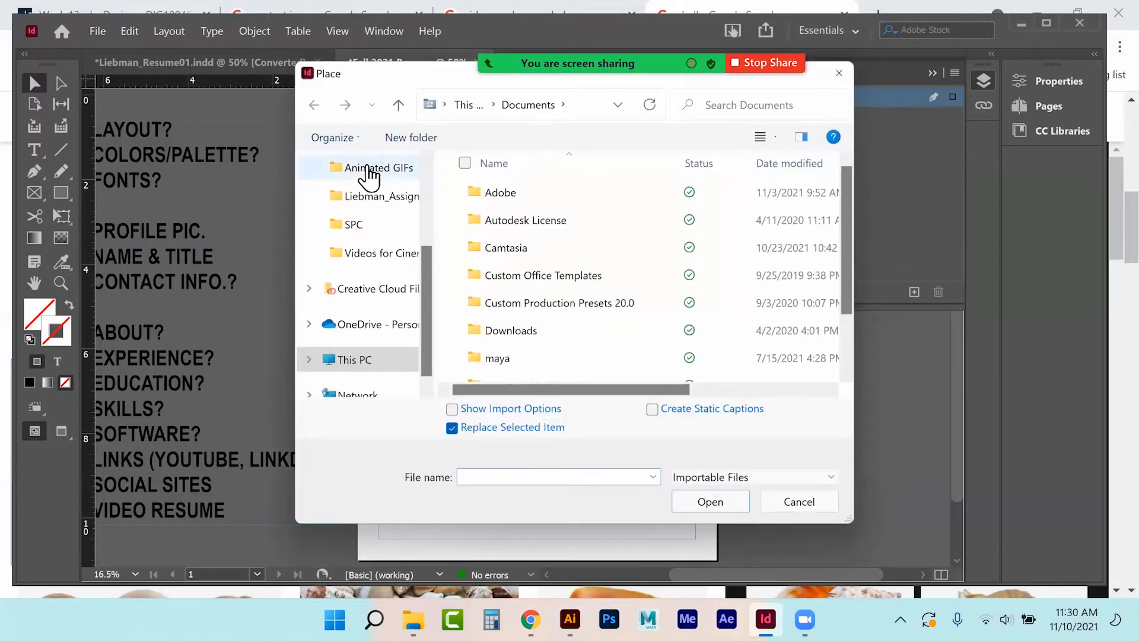
Browse from the Desktop to the Assignment 7_InDesign > Icons for Buttons folder.
left_click(367, 170)
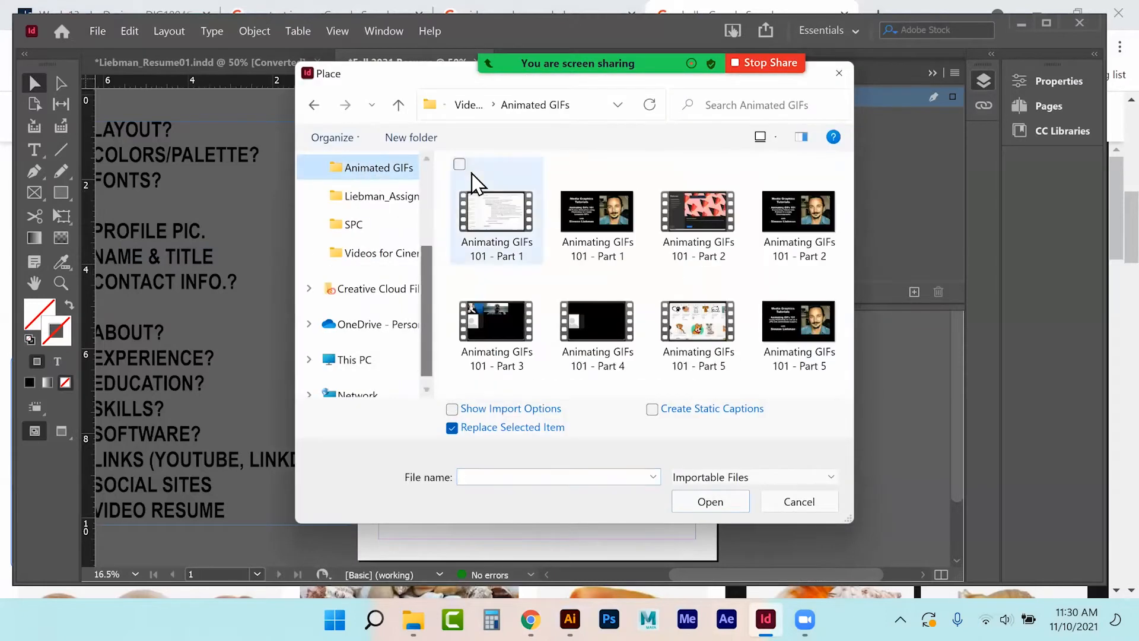
left_click(471, 106)
left_click(479, 107)
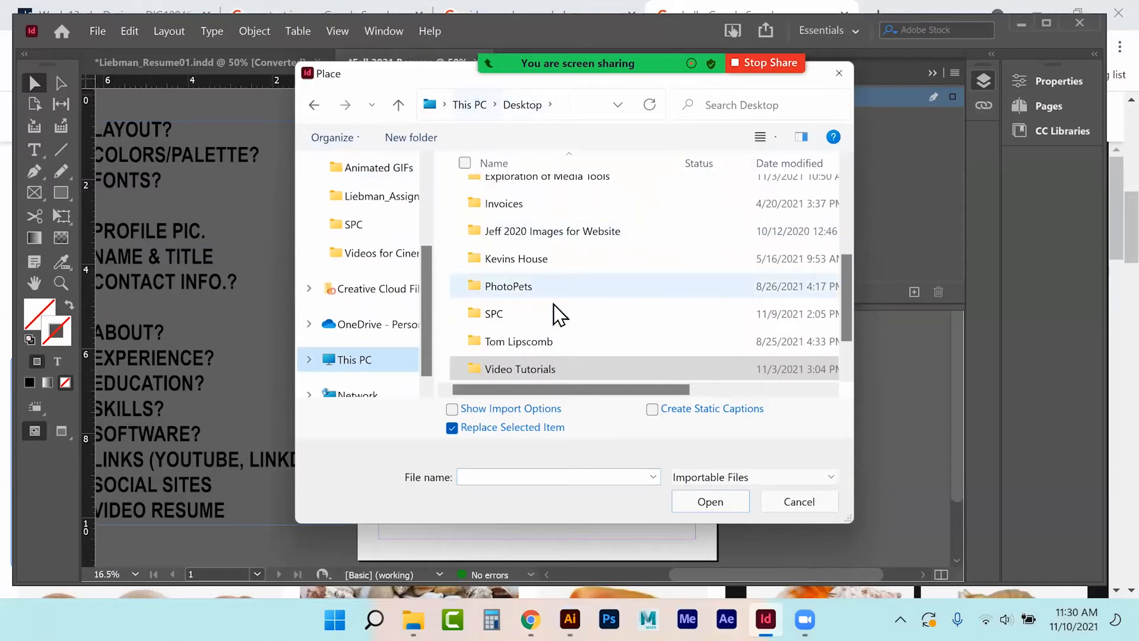
double_click(548, 183)
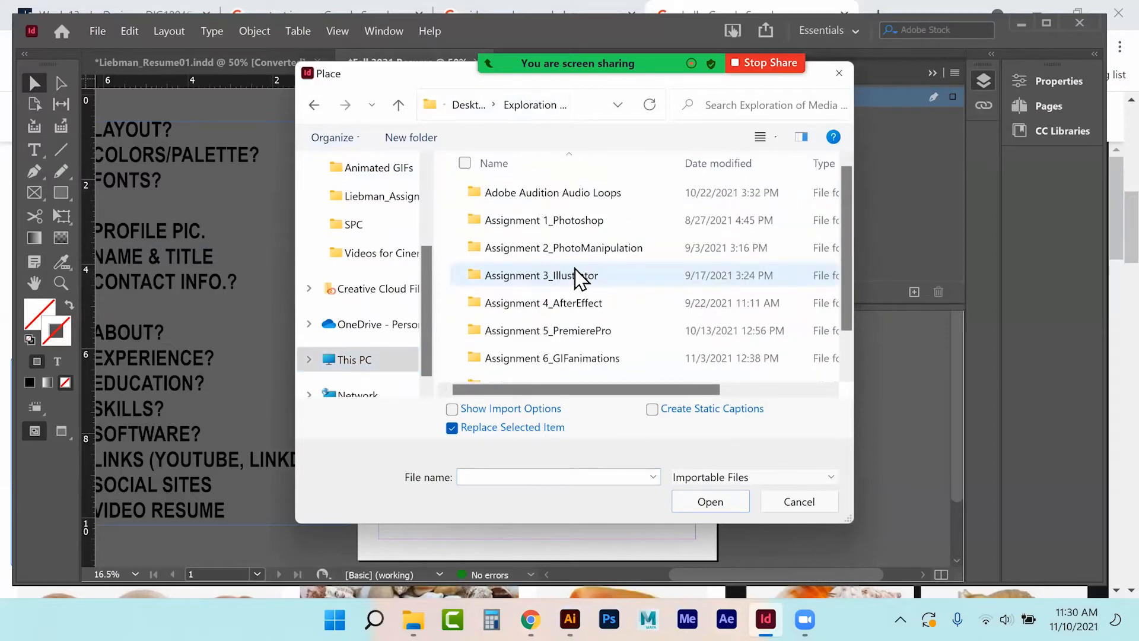
scroll(646, 274, "down", 1)
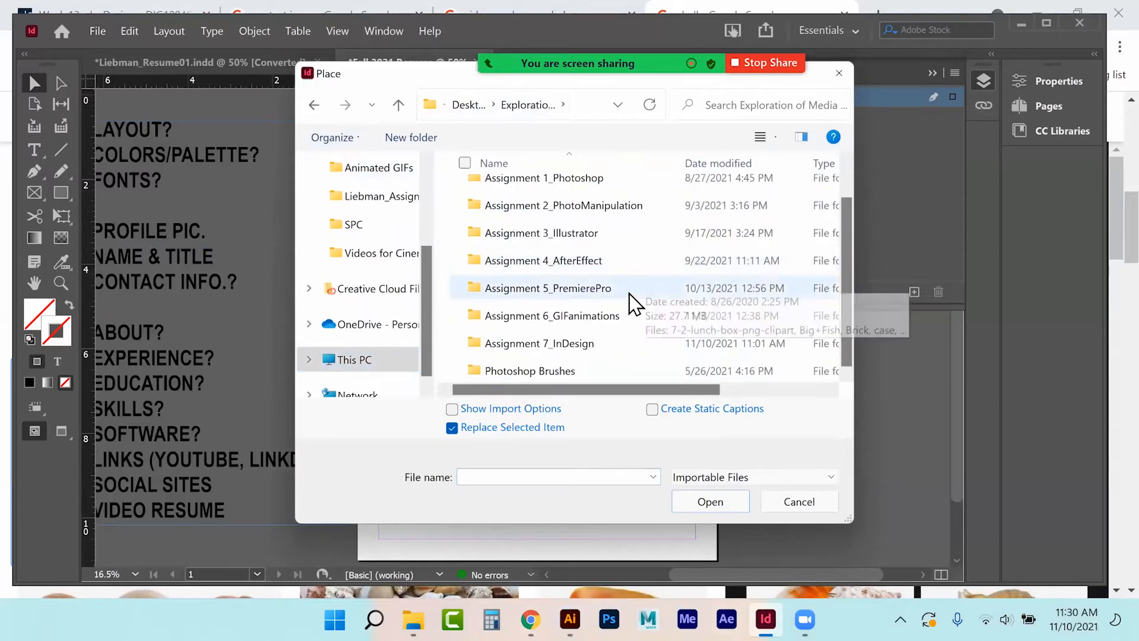
double_click(561, 349)
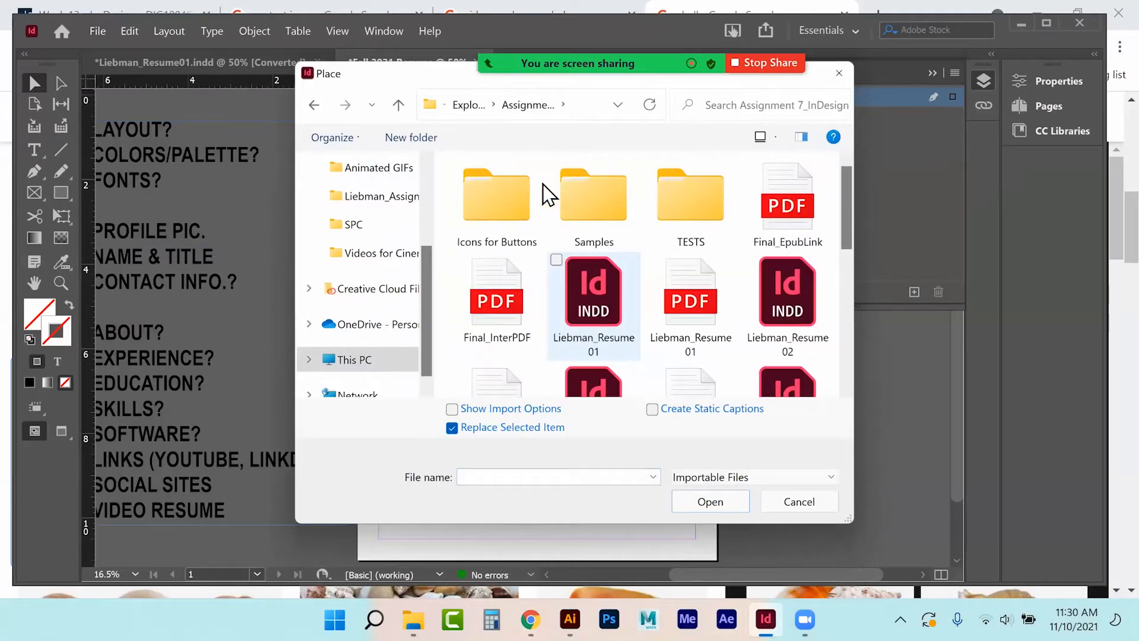
left_click(514, 198)
double_click(514, 198)
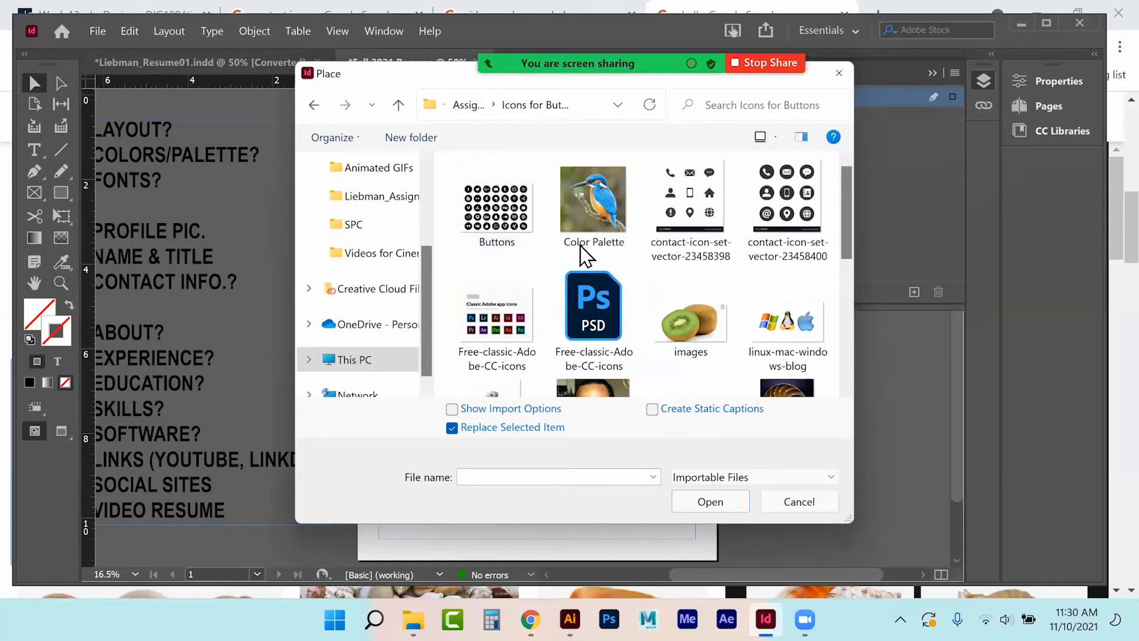
Place the Color Palette kingfisher image as a large frame right of the page.
left_click(594, 229)
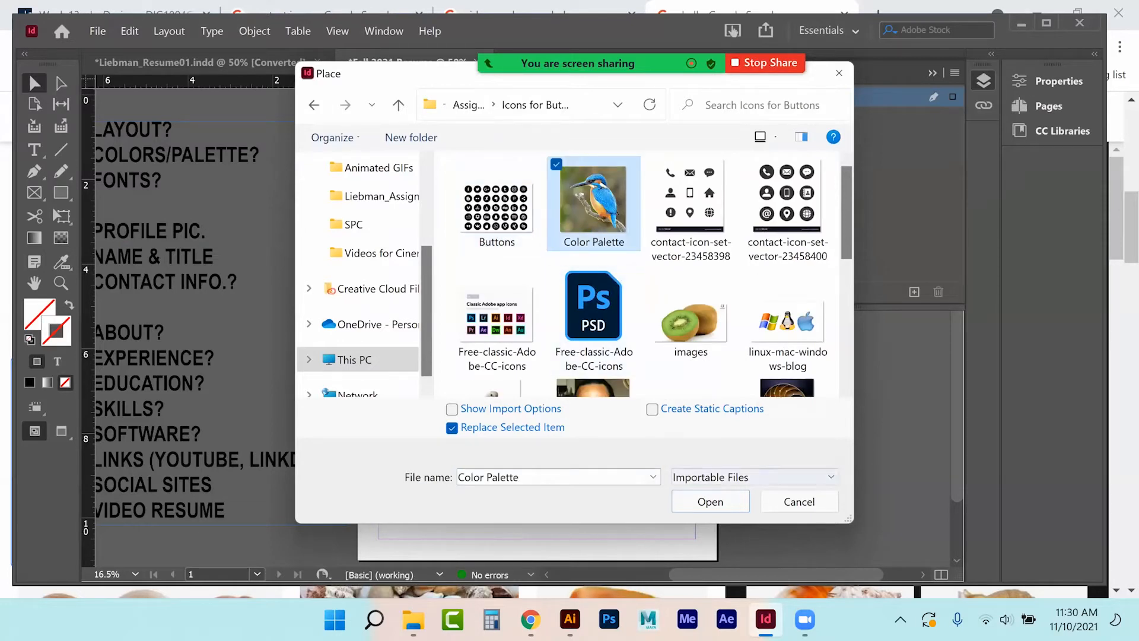
double_click(594, 228)
left_click(742, 352)
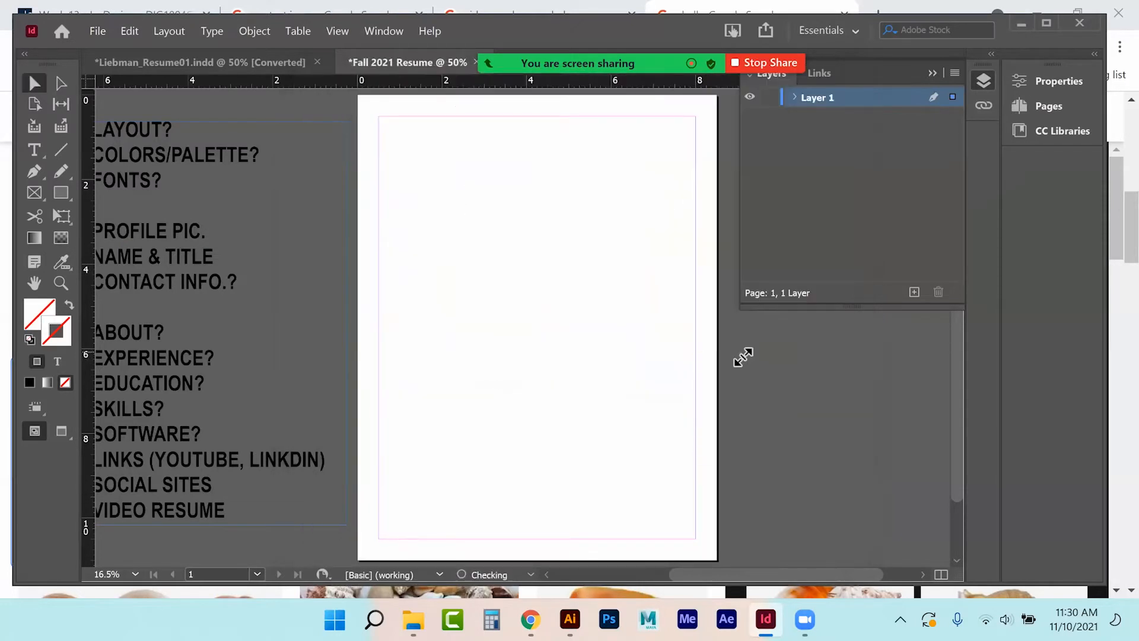
key("ctrl+z")
left_click_drag(747, 342, 925, 521)
Finish placing the kingfisher and set display performance to Typical Display.
left_click(933, 73)
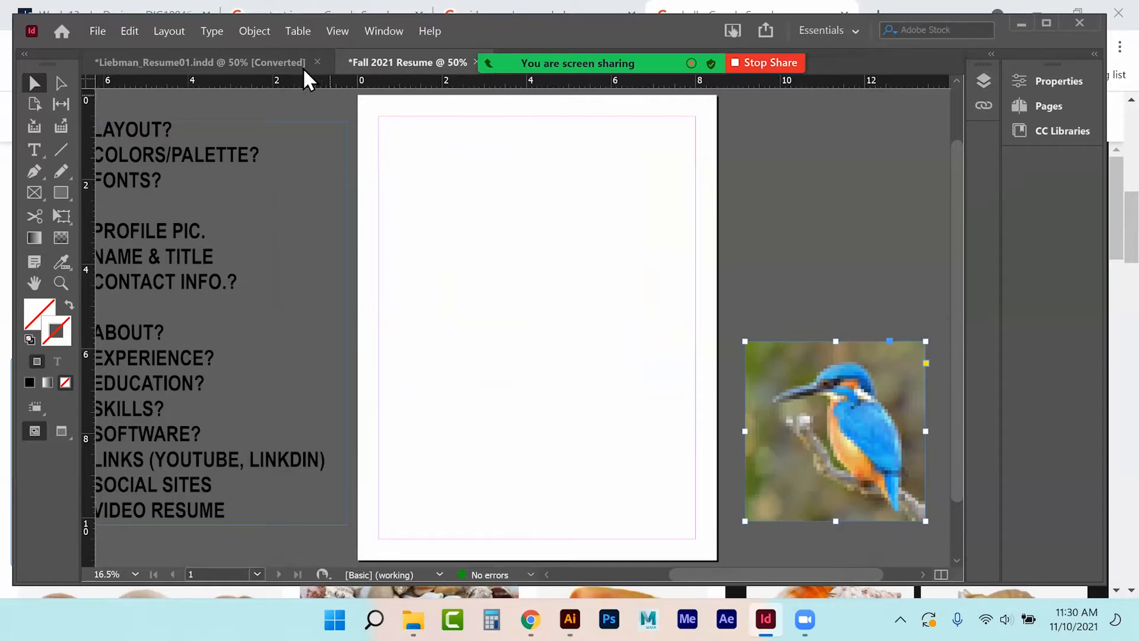
left_click(254, 31)
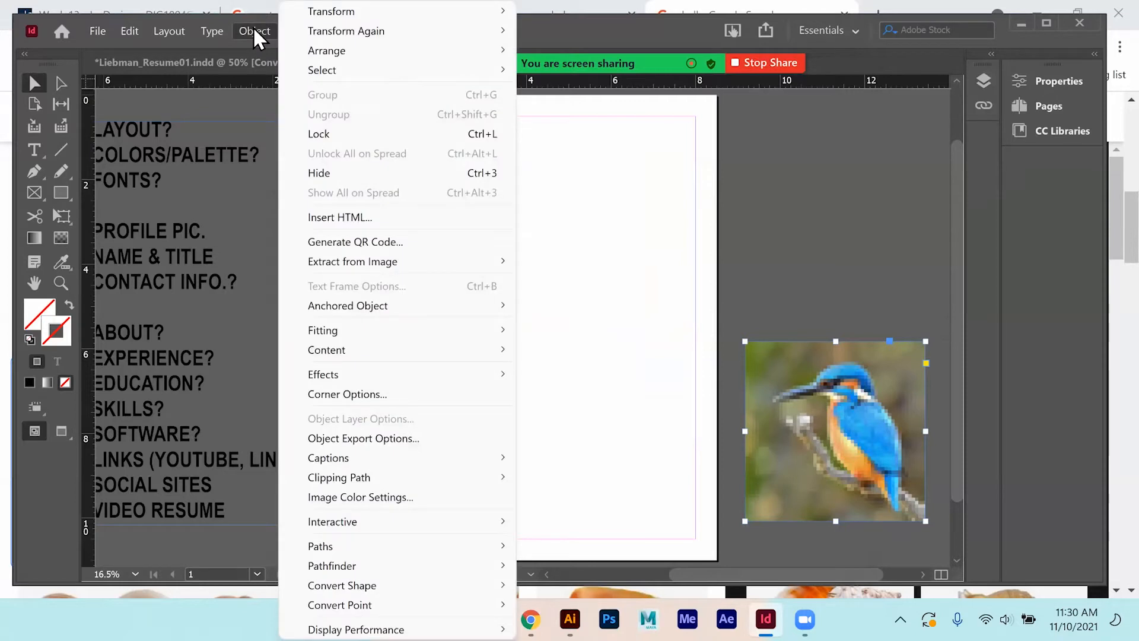
left_click(254, 31)
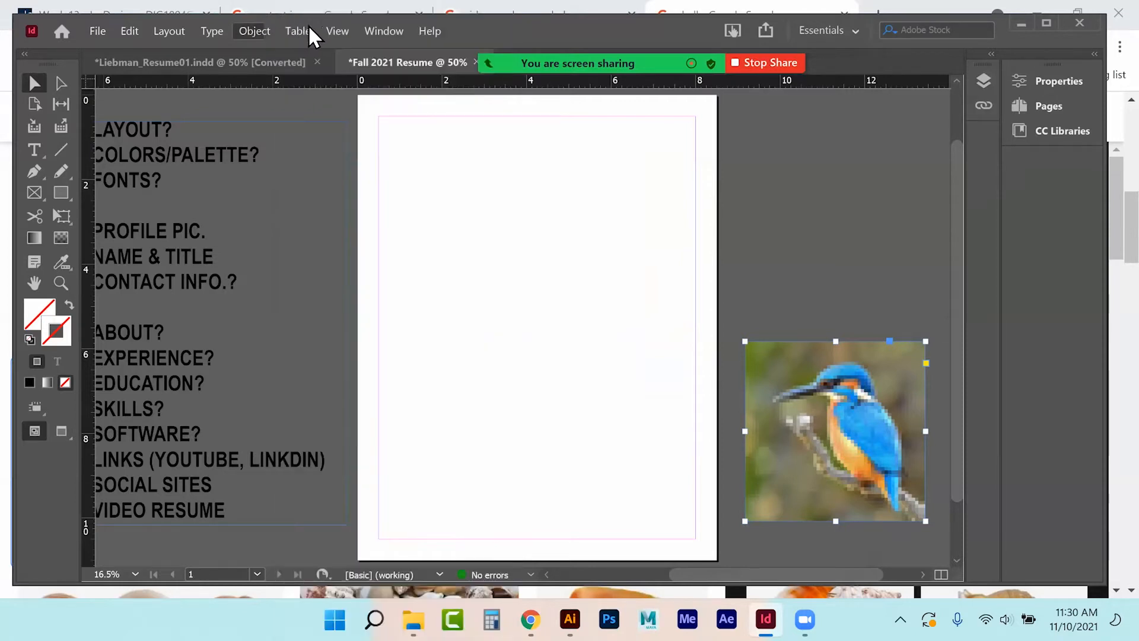
left_click(344, 30)
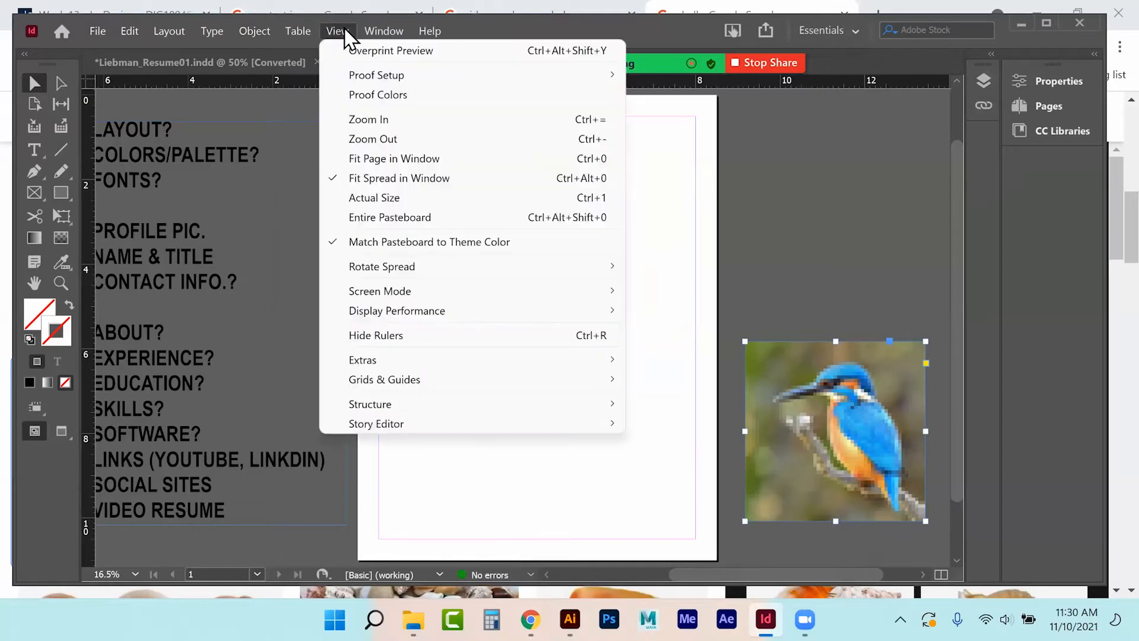
mouse_move(383, 294)
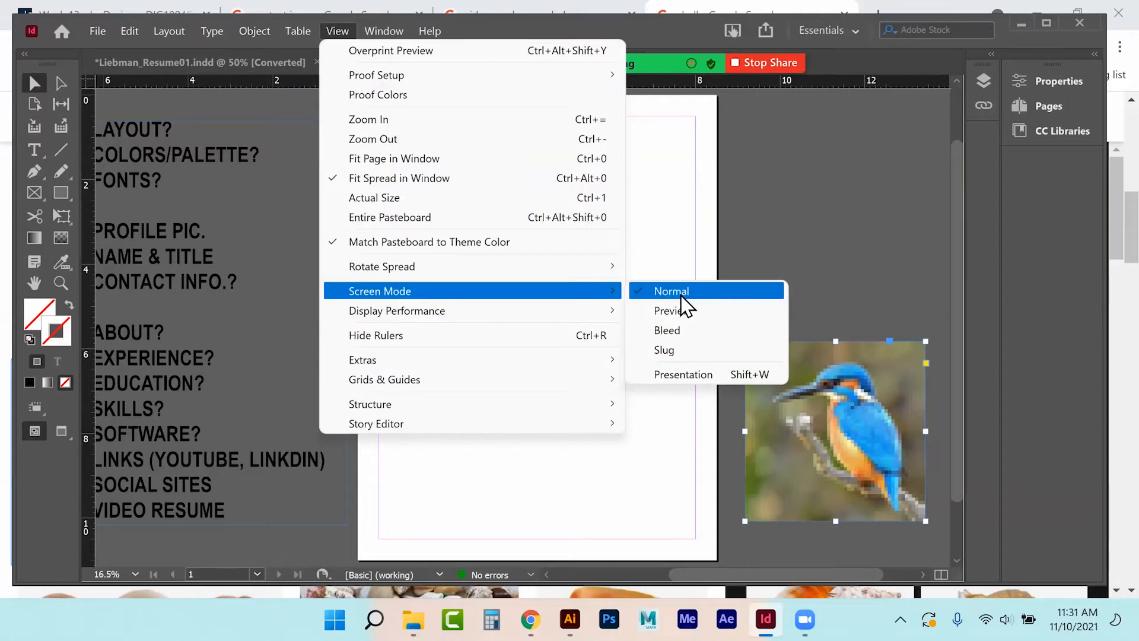
mouse_move(605, 320)
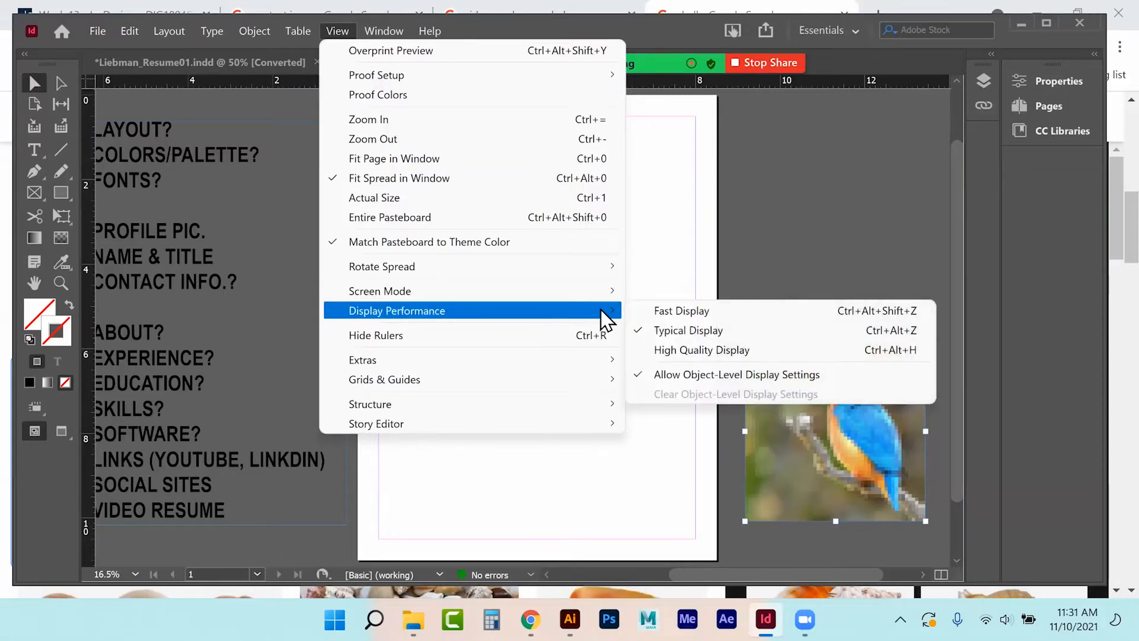
left_click(719, 336)
left_click(794, 270)
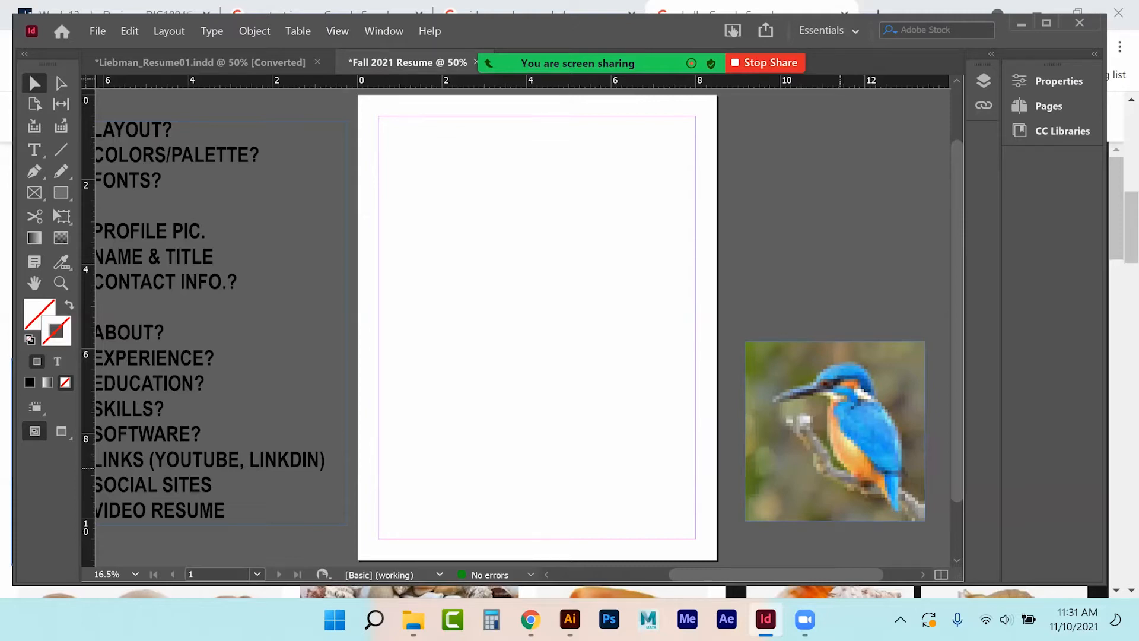
Switch display performance to High Quality Display so the kingfisher renders sharply.
left_click(330, 33)
mouse_move(403, 310)
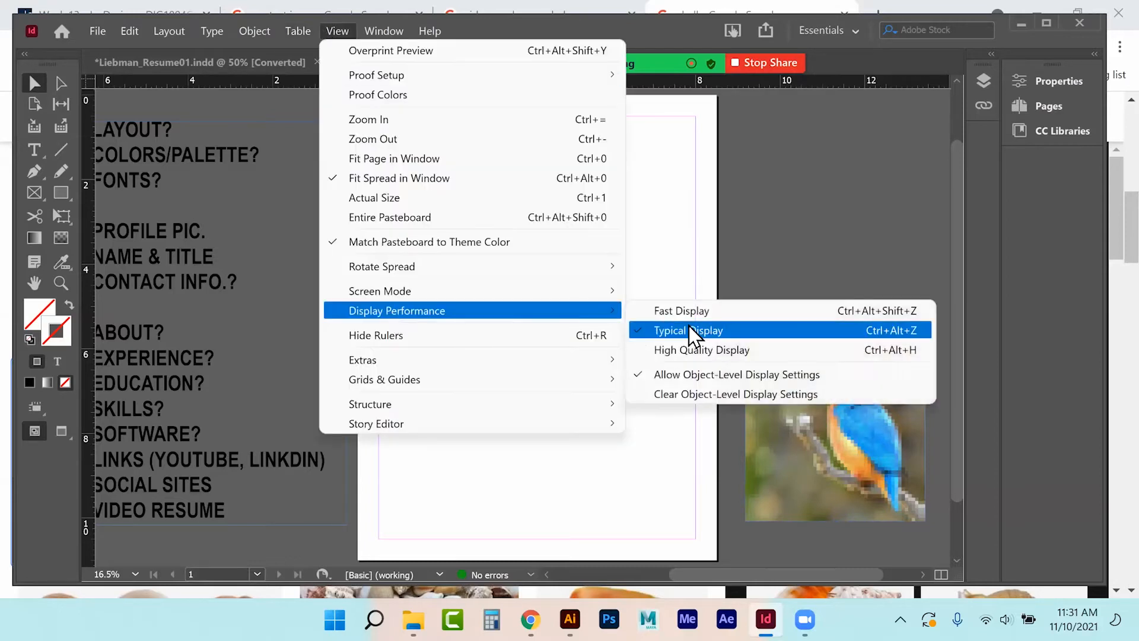
left_click(682, 352)
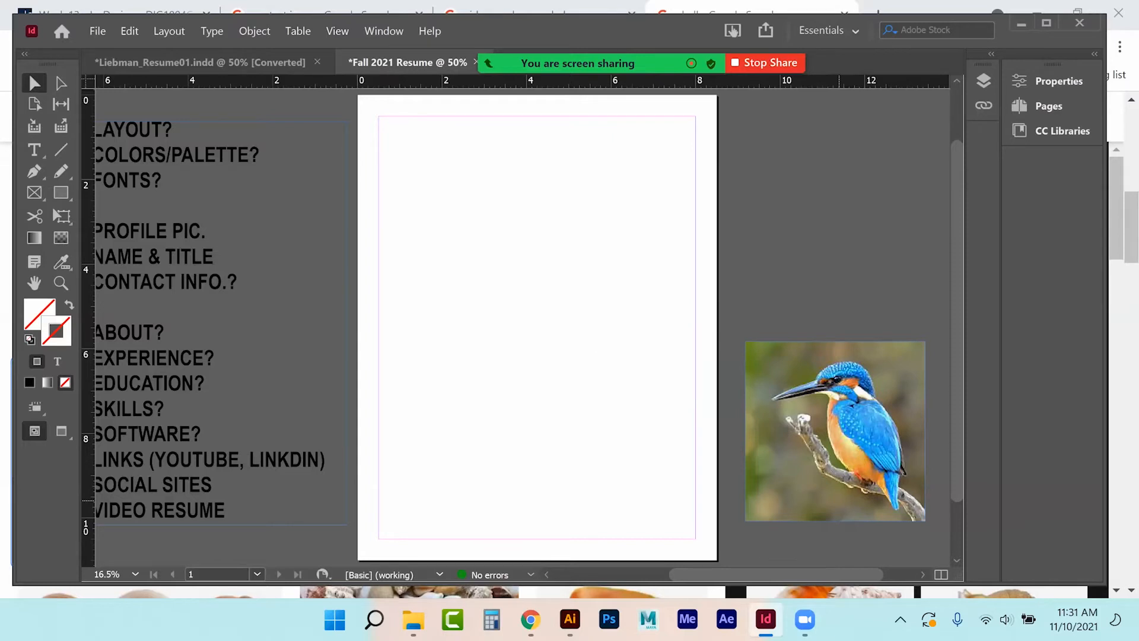
left_click(331, 33)
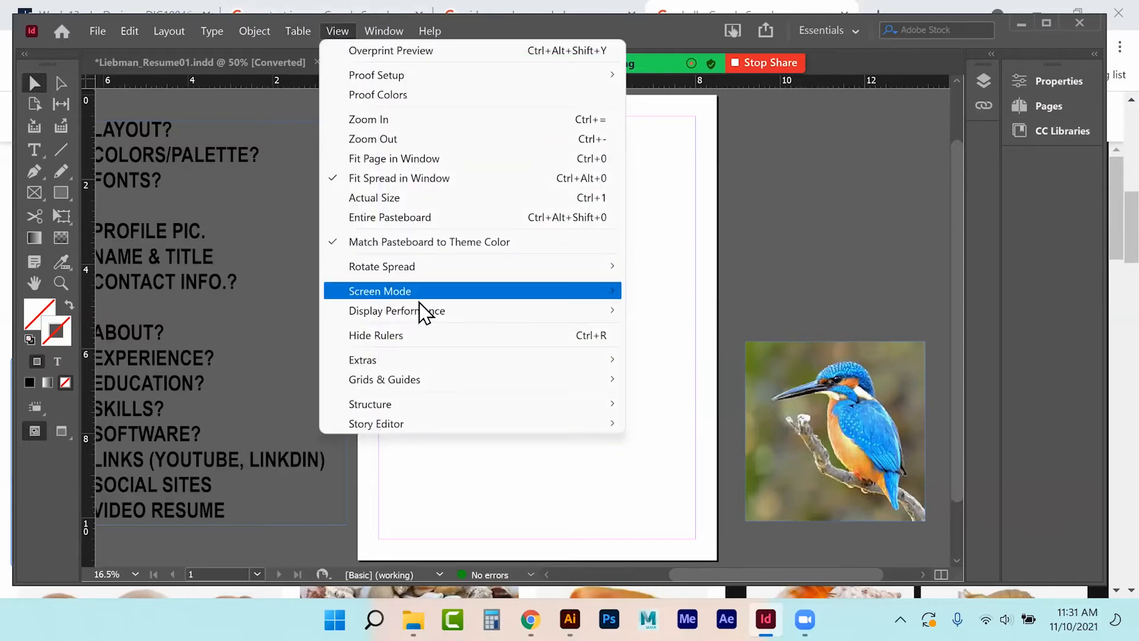
mouse_move(415, 314)
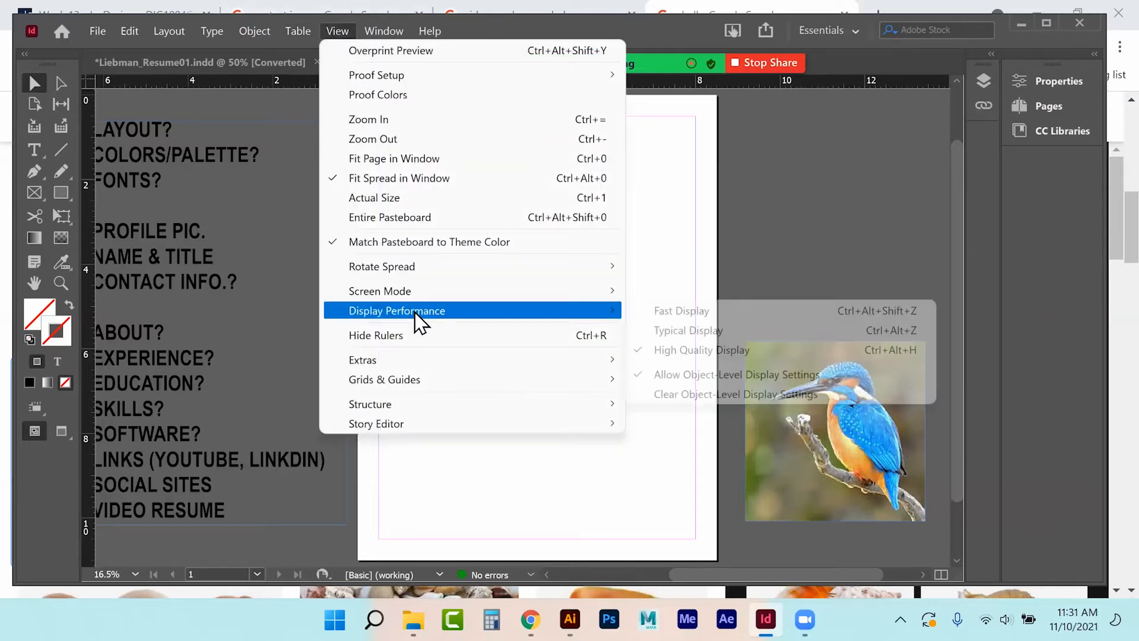
left_click(686, 328)
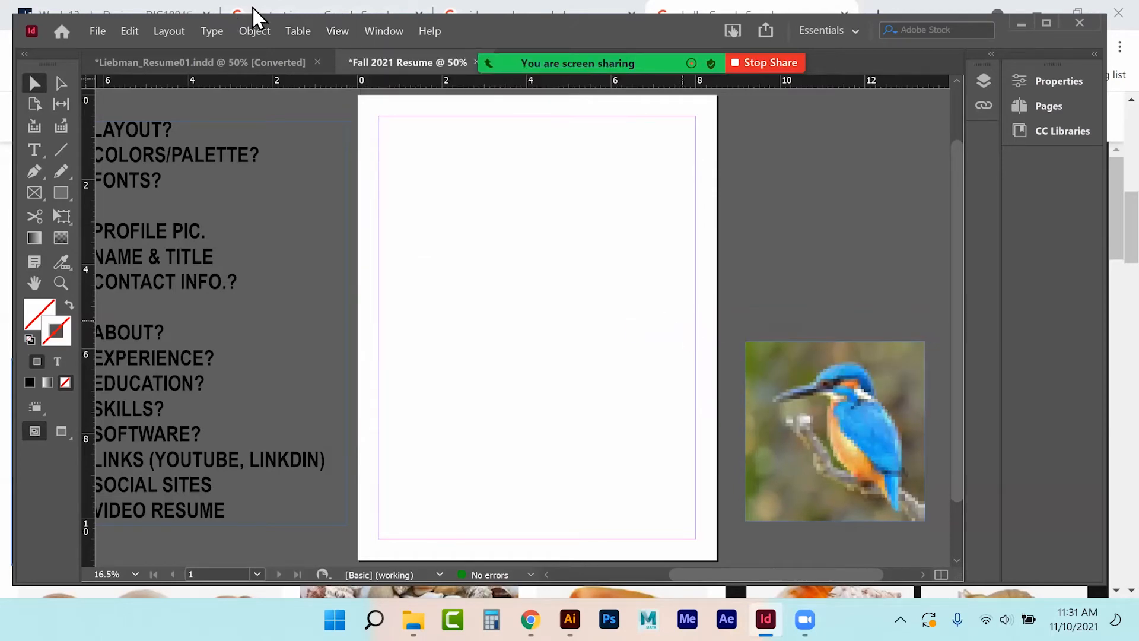
left_click(337, 31)
mouse_move(399, 312)
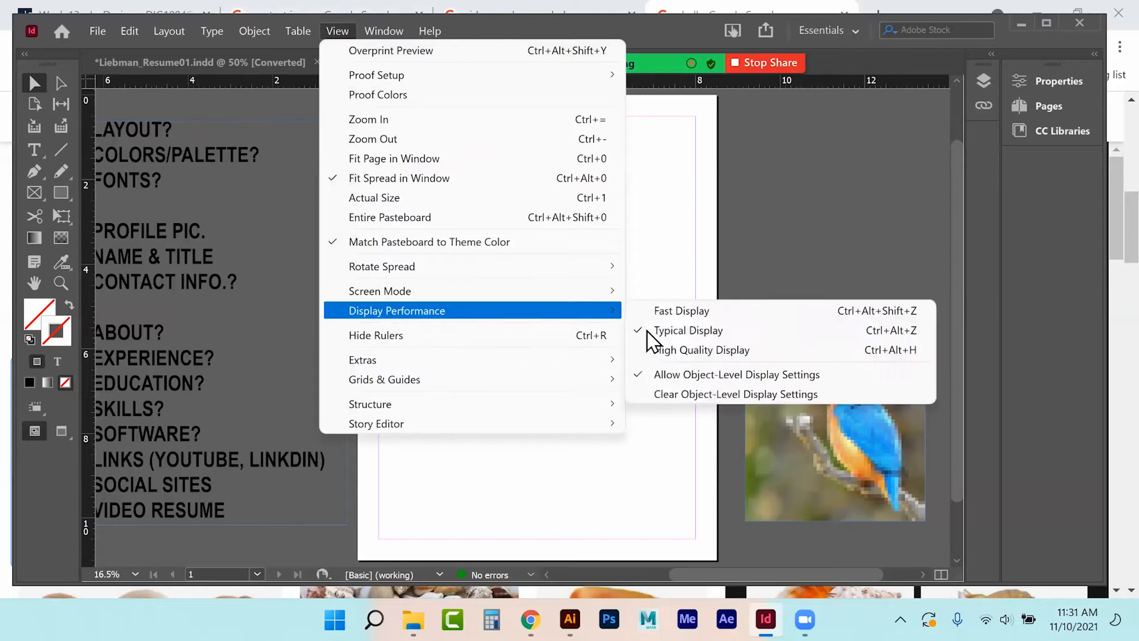
left_click(666, 351)
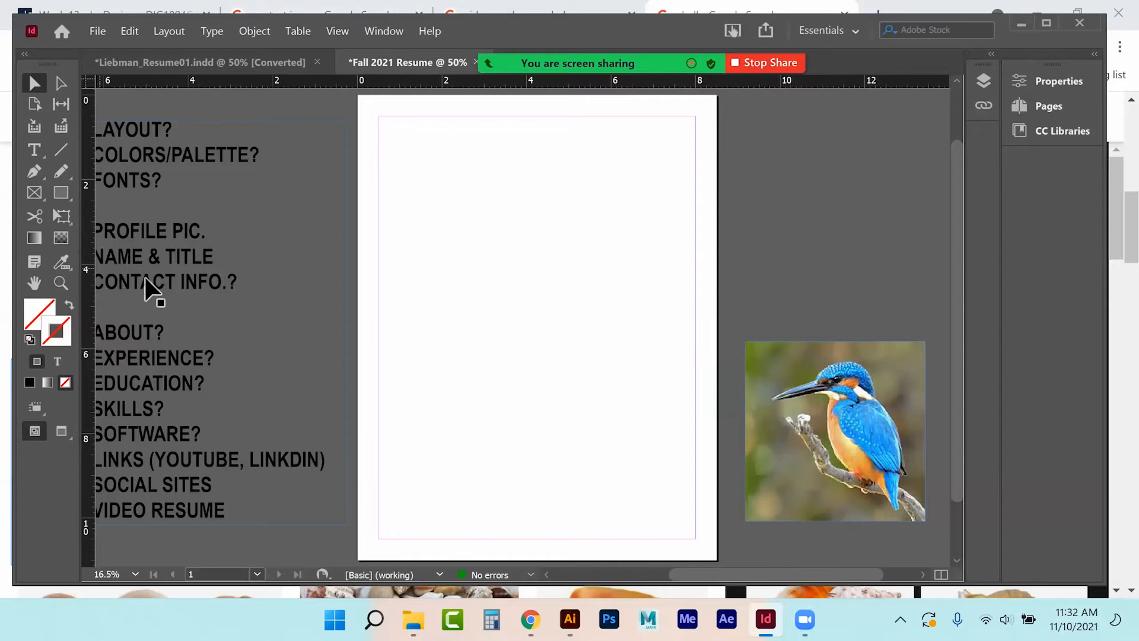
Draw a small square beside the photo and fill it with blue sampled from the kingfisher.
left_click(61, 193)
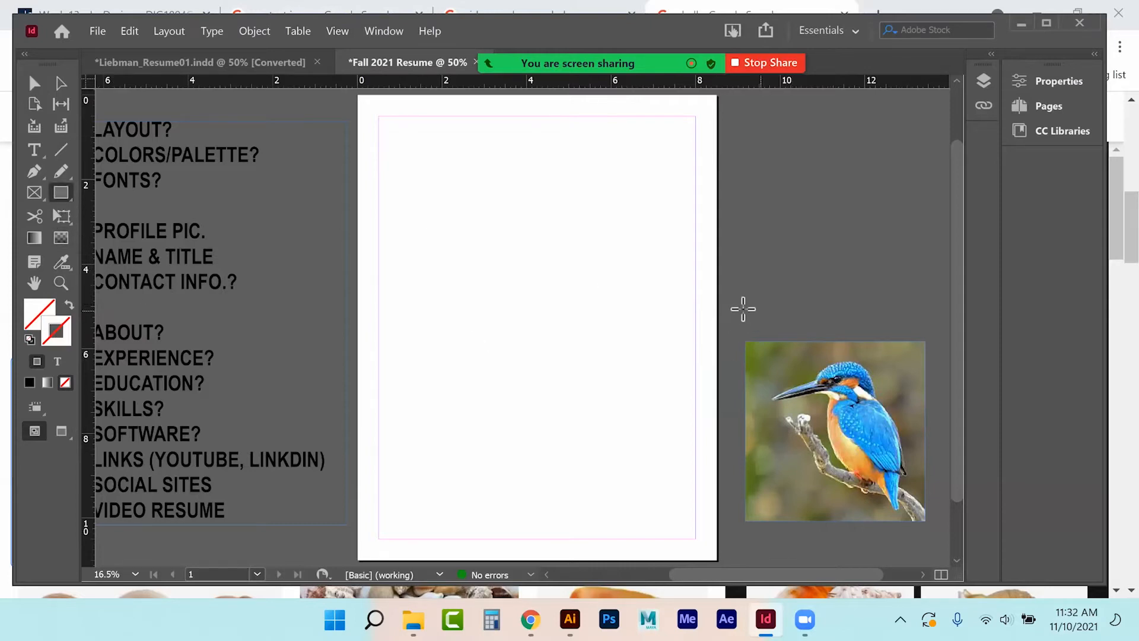
left_click_drag(743, 313, 781, 333)
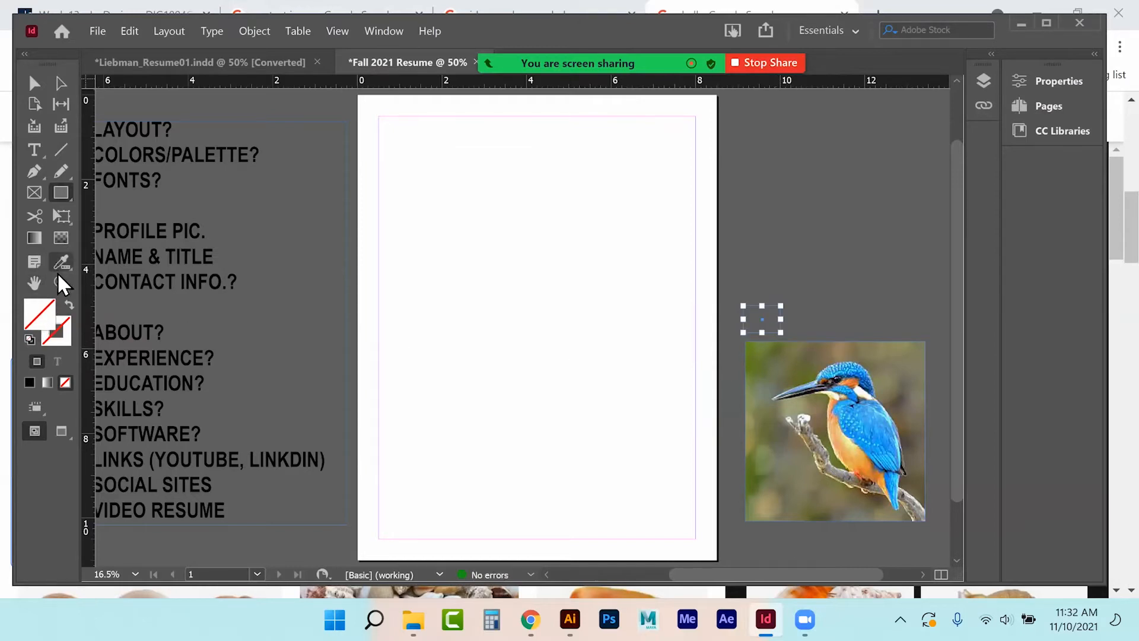
left_click_drag(56, 262, 101, 301)
left_click(842, 386)
left_click(30, 80)
left_click(753, 233)
left_click(761, 312)
Add a pale green square and an orange copy beside it, both sampled from the bird.
left_click_drag(795, 322, 808, 322)
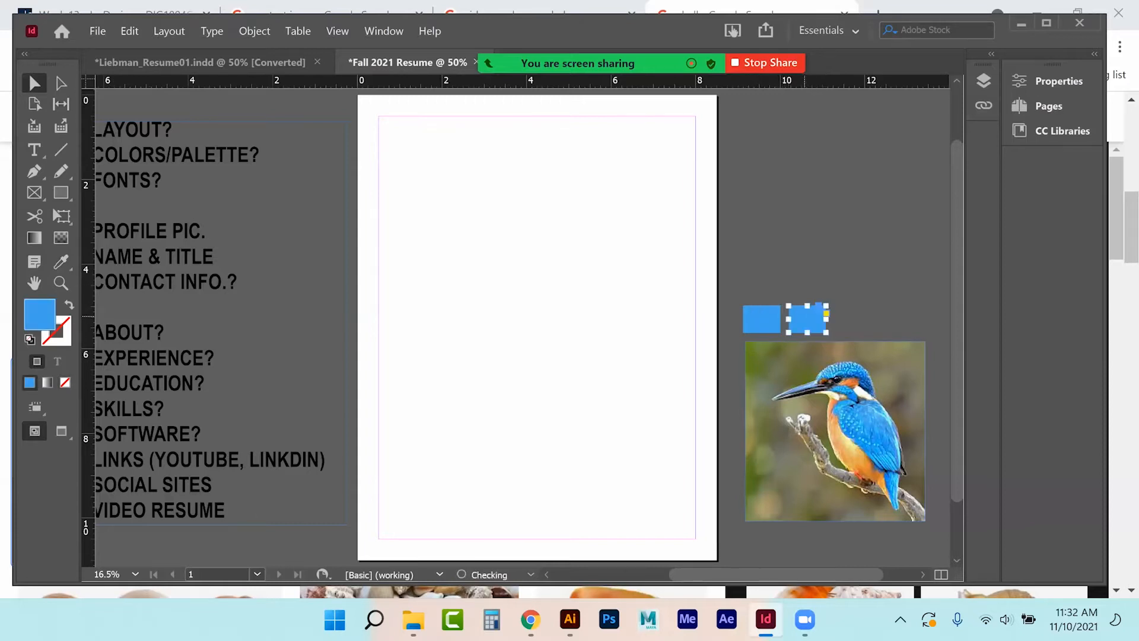
left_click(60, 262)
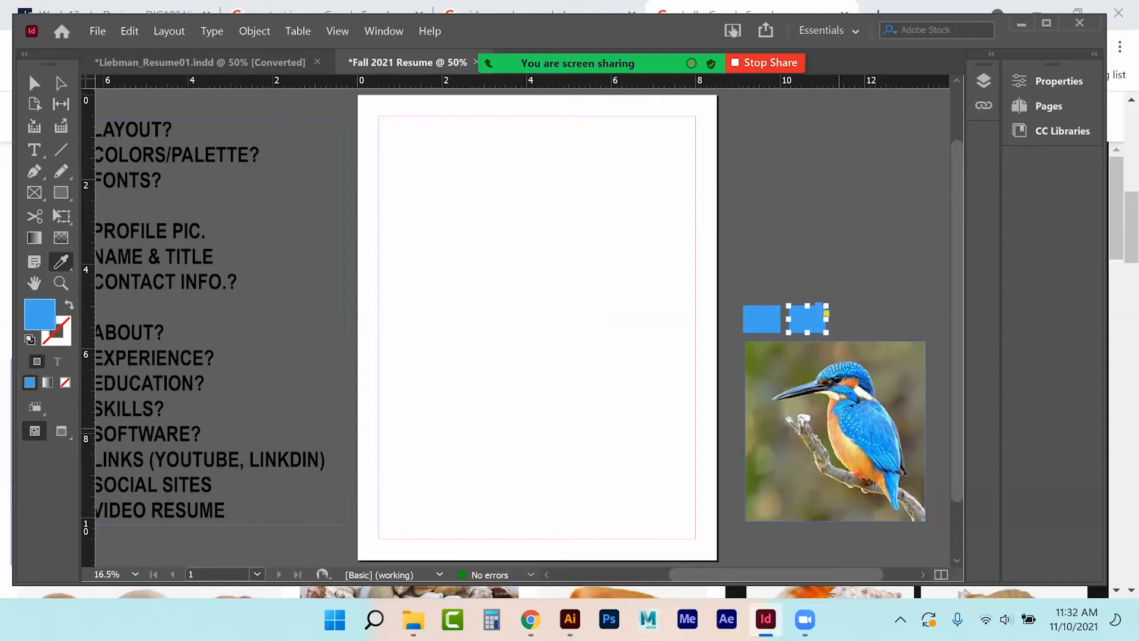
left_click(848, 439)
left_click(37, 84)
left_click_drag(807, 320, 852, 320)
left_click(62, 261)
left_click(866, 470)
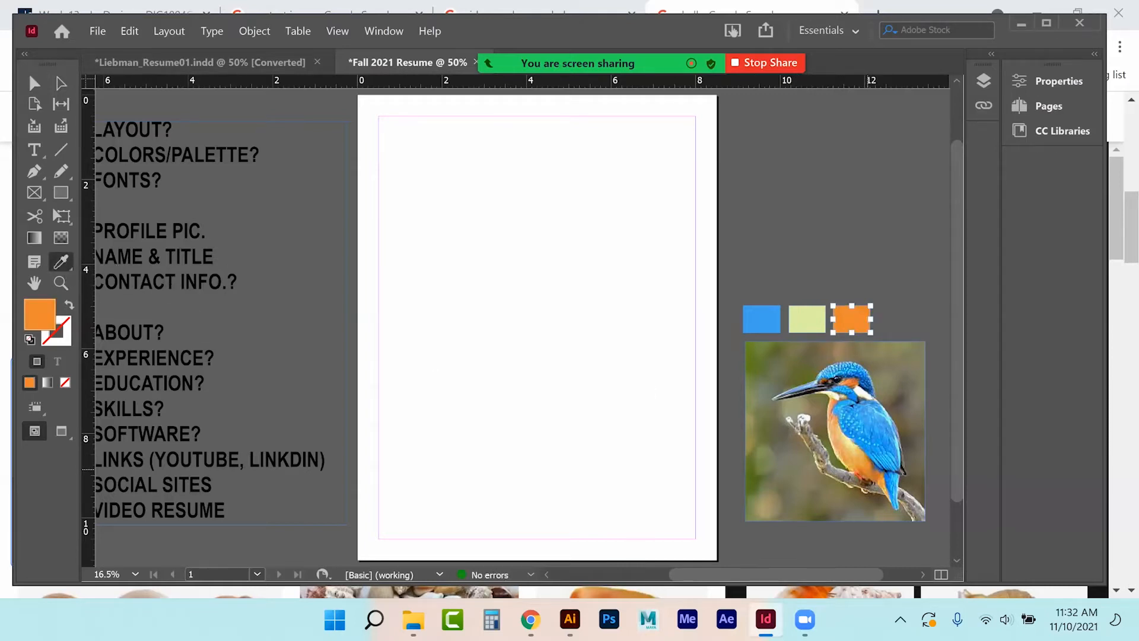
left_click(39, 87)
Duplicate a fourth square filled with navy from the bird, then shift the row right.
left_click_drag(852, 321, 896, 320)
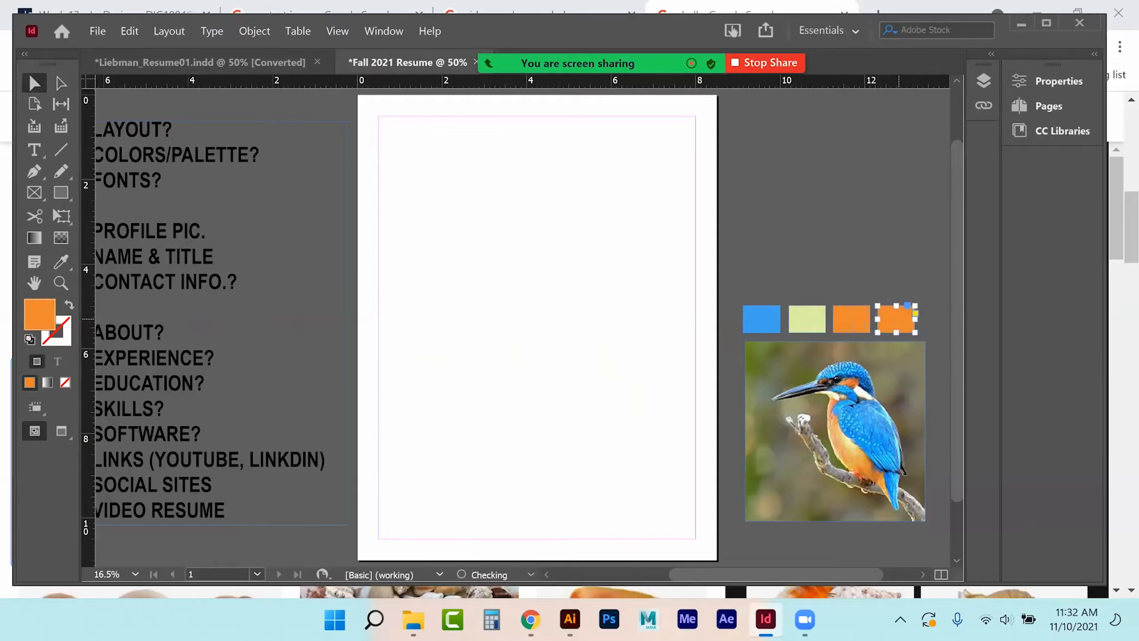
left_click(60, 262)
left_click(803, 387)
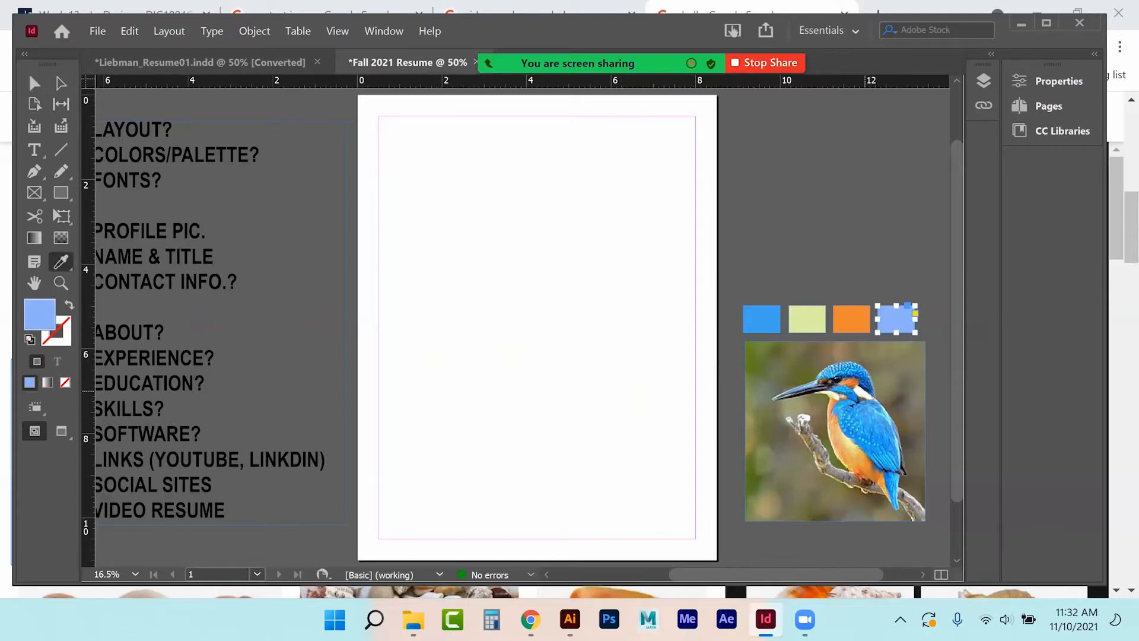
left_click(864, 387)
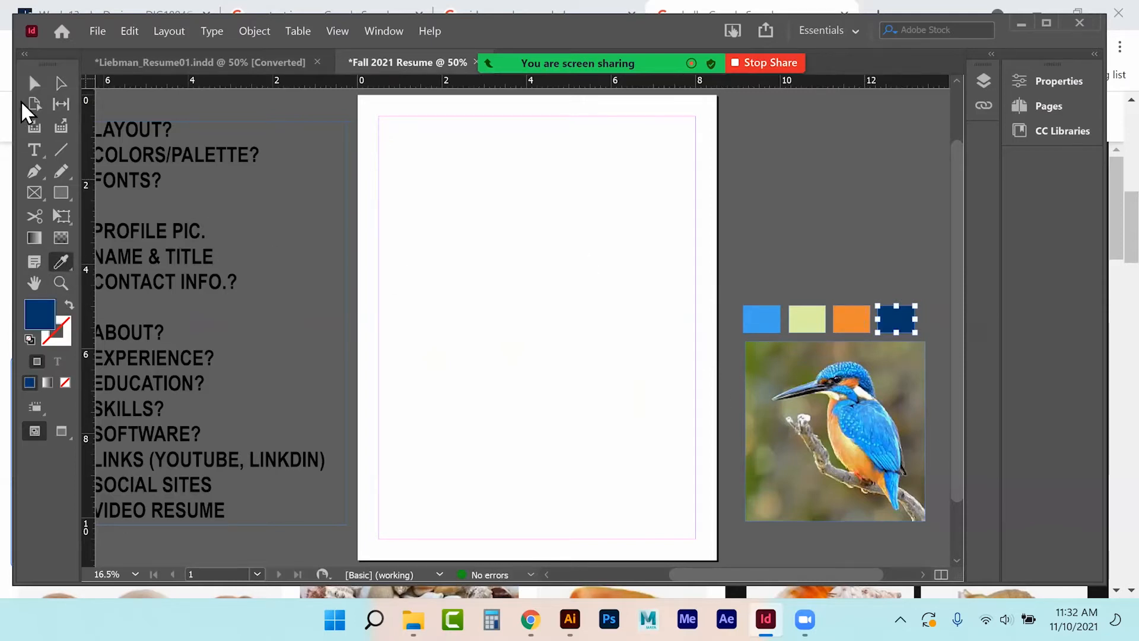
left_click(34, 83)
left_click(835, 224)
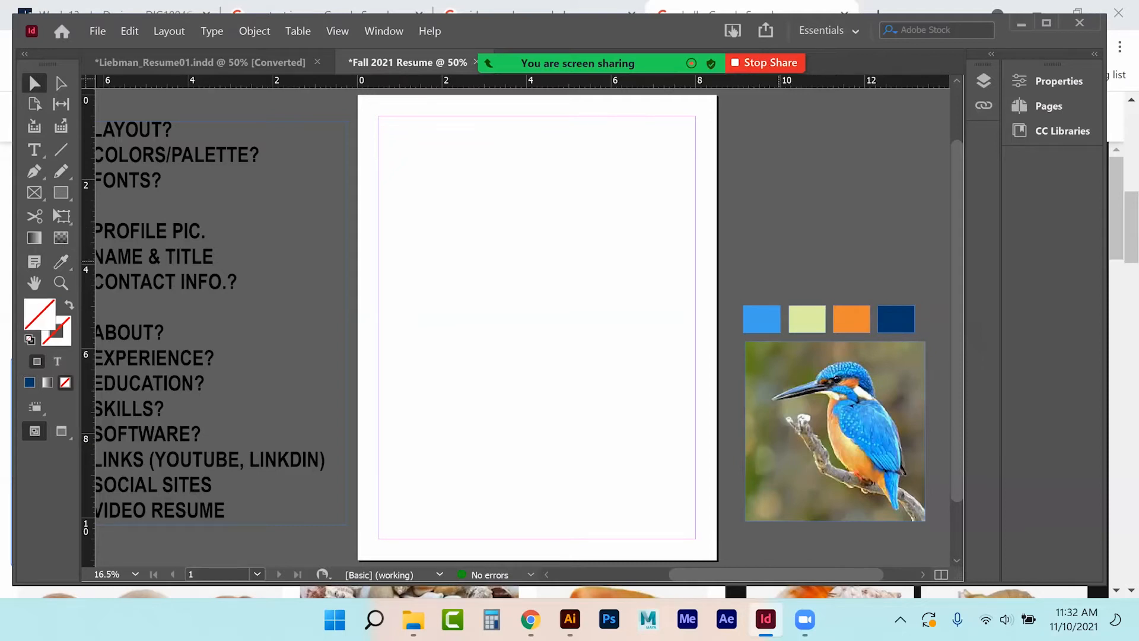
left_click_drag(773, 302, 851, 318)
left_click(860, 216)
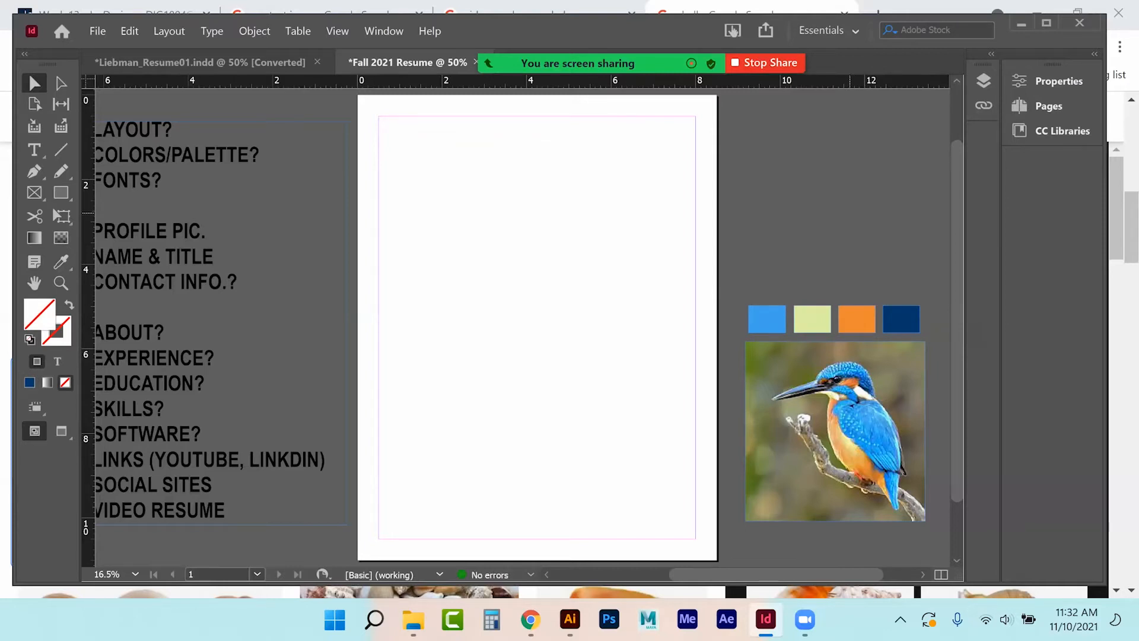
Save the blue square's fill as an RGB swatch and check it in the fill list.
left_click(768, 319)
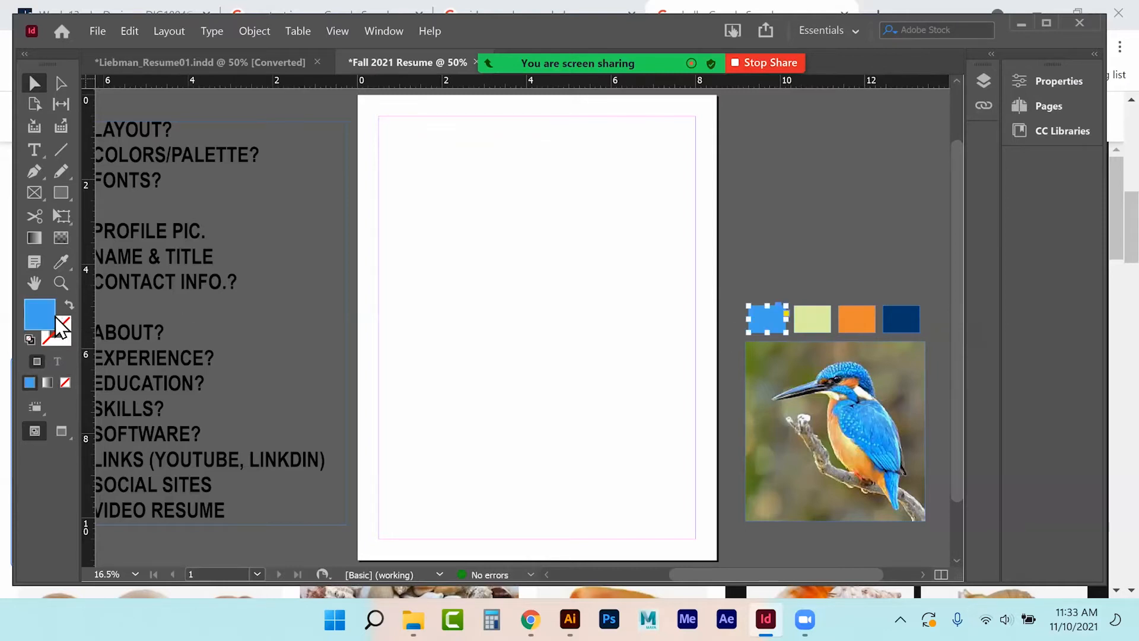
double_click(40, 309)
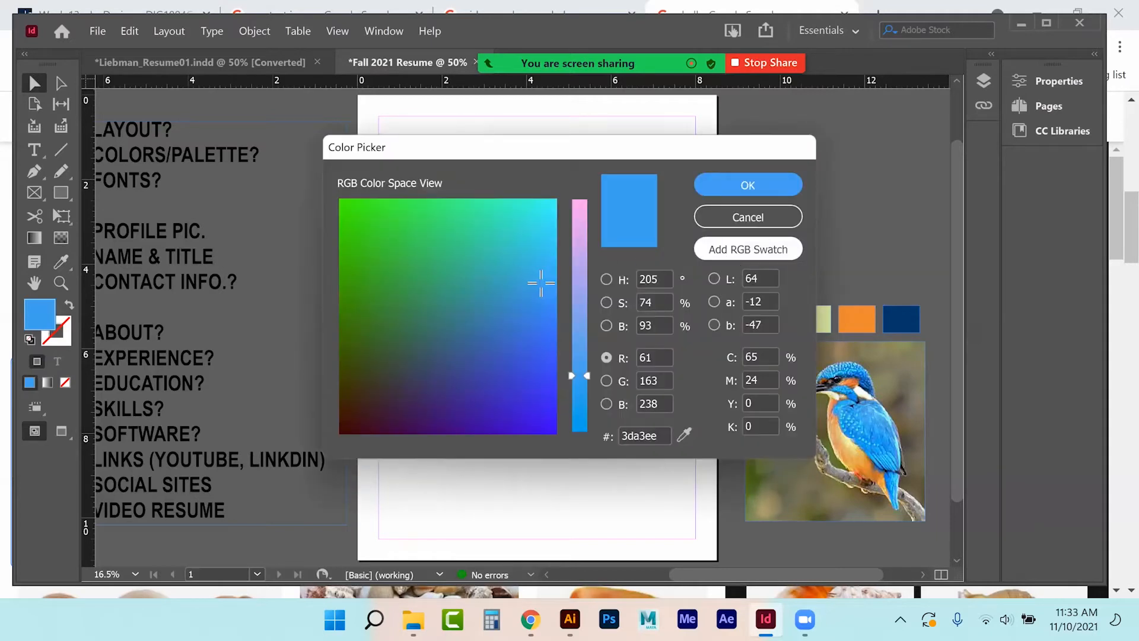
left_click(732, 251)
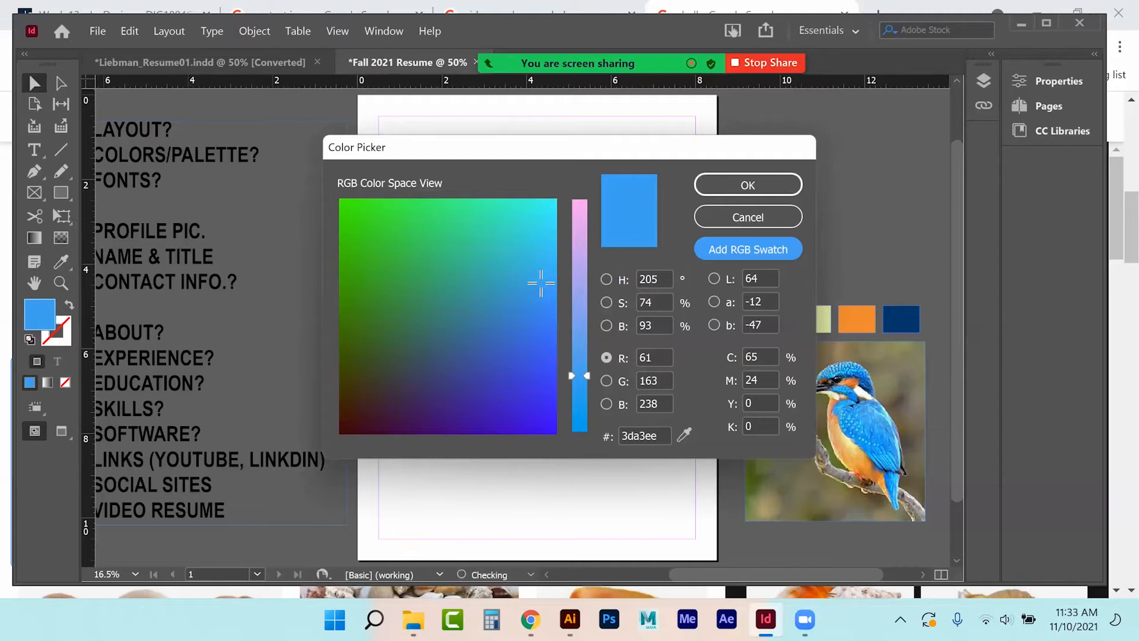
left_click(732, 191)
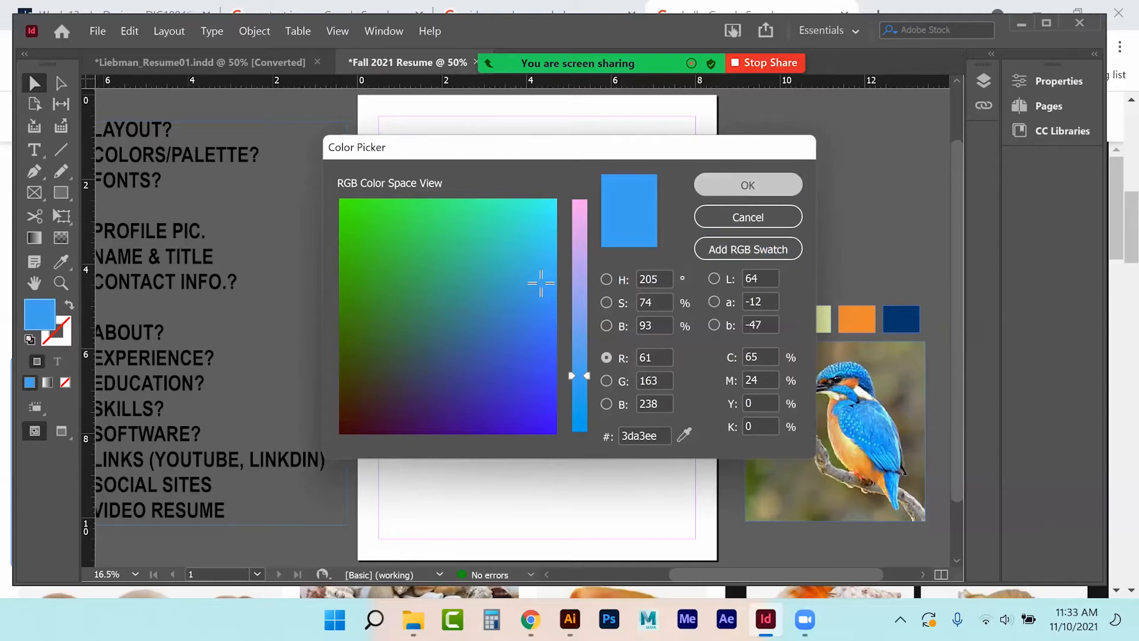
left_click(1049, 80)
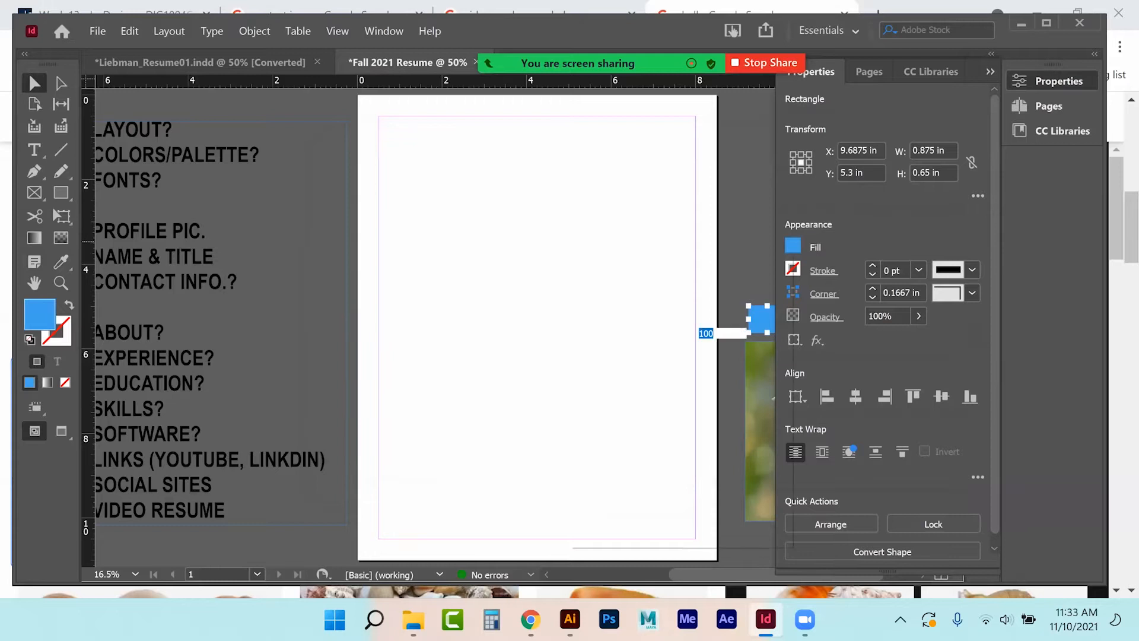
left_click(792, 246)
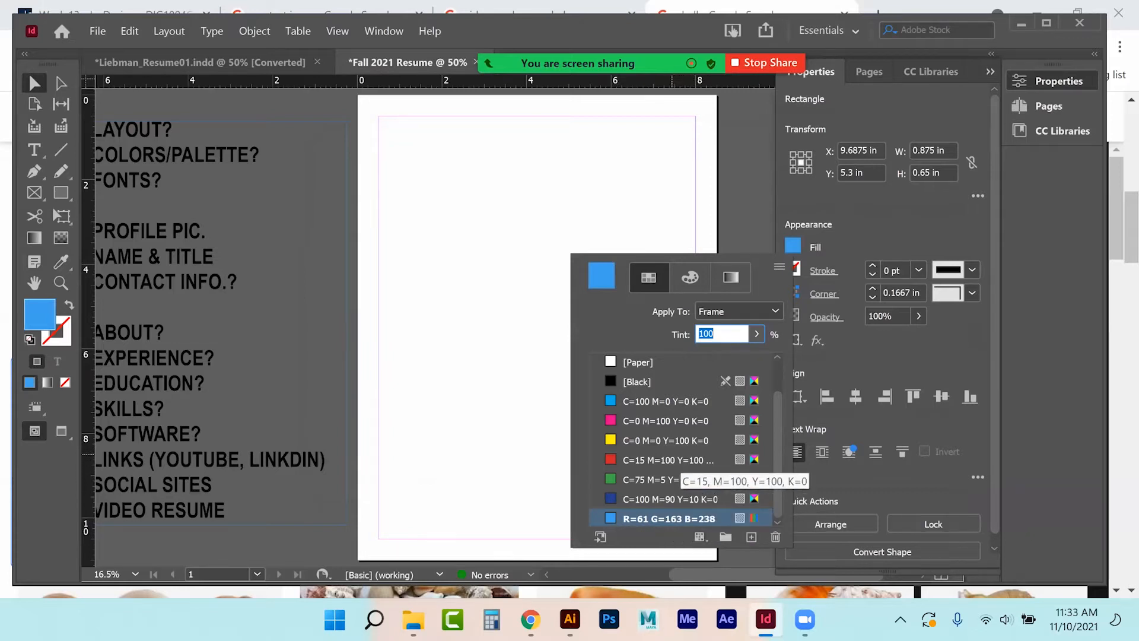
left_click(734, 137)
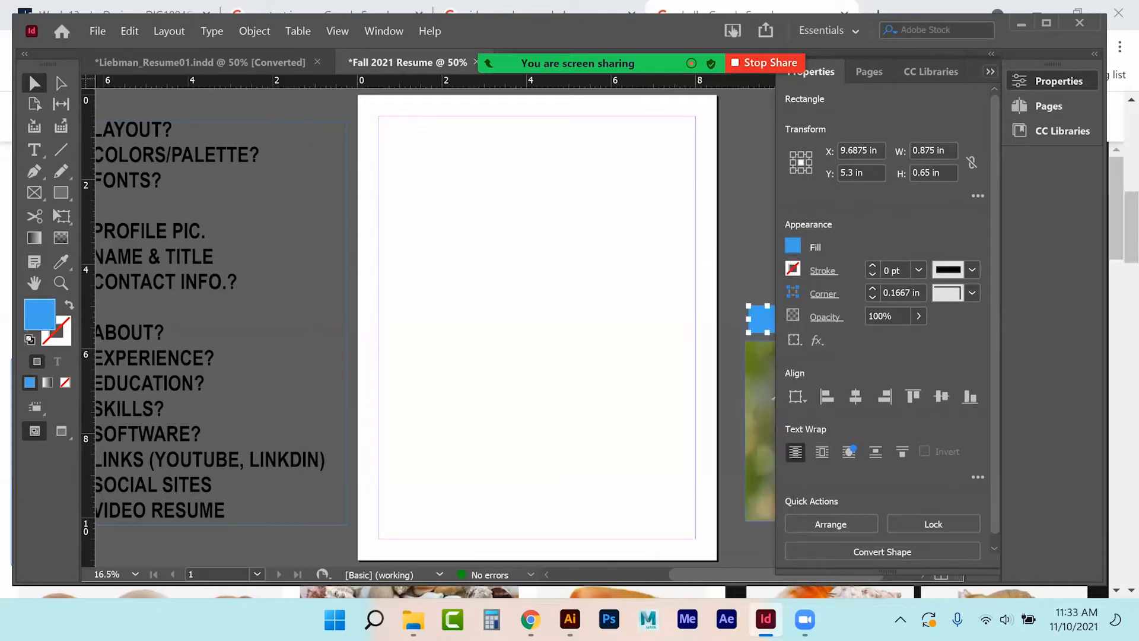
left_click(990, 72)
Save the pale green and orange square fills as RGB swatches.
left_click(812, 318)
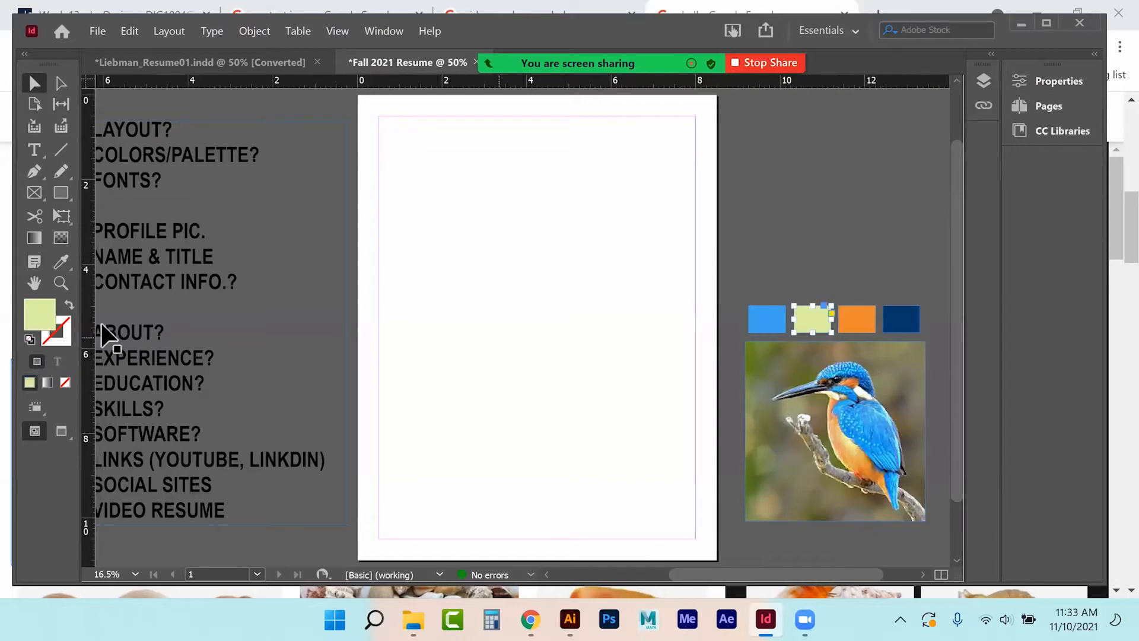
double_click(39, 317)
left_click(732, 249)
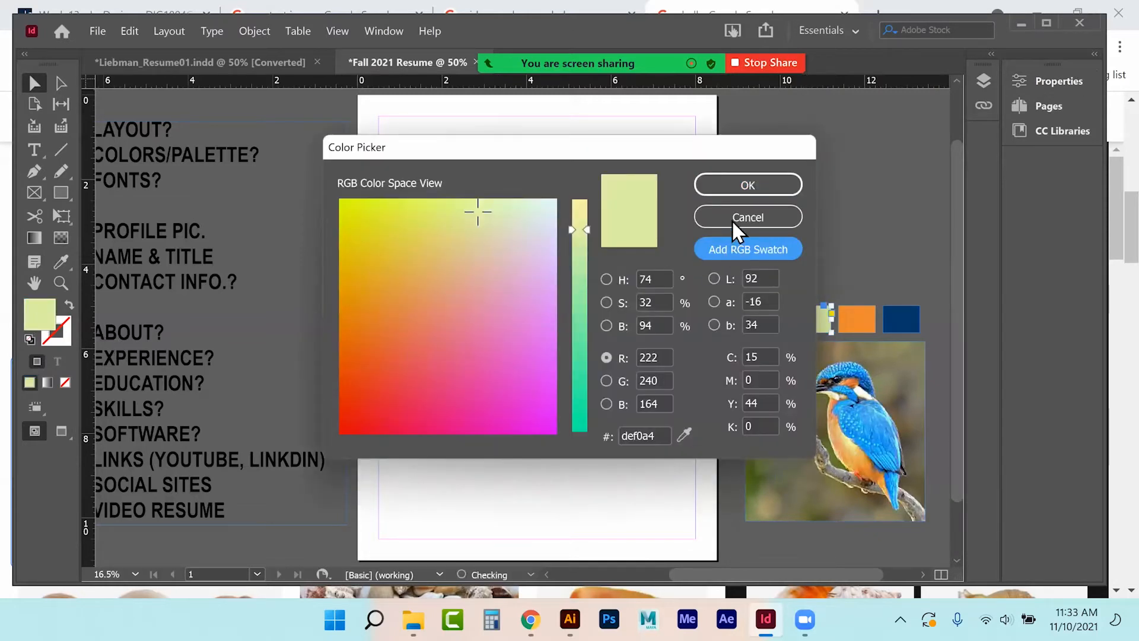
left_click(748, 186)
left_click(857, 318)
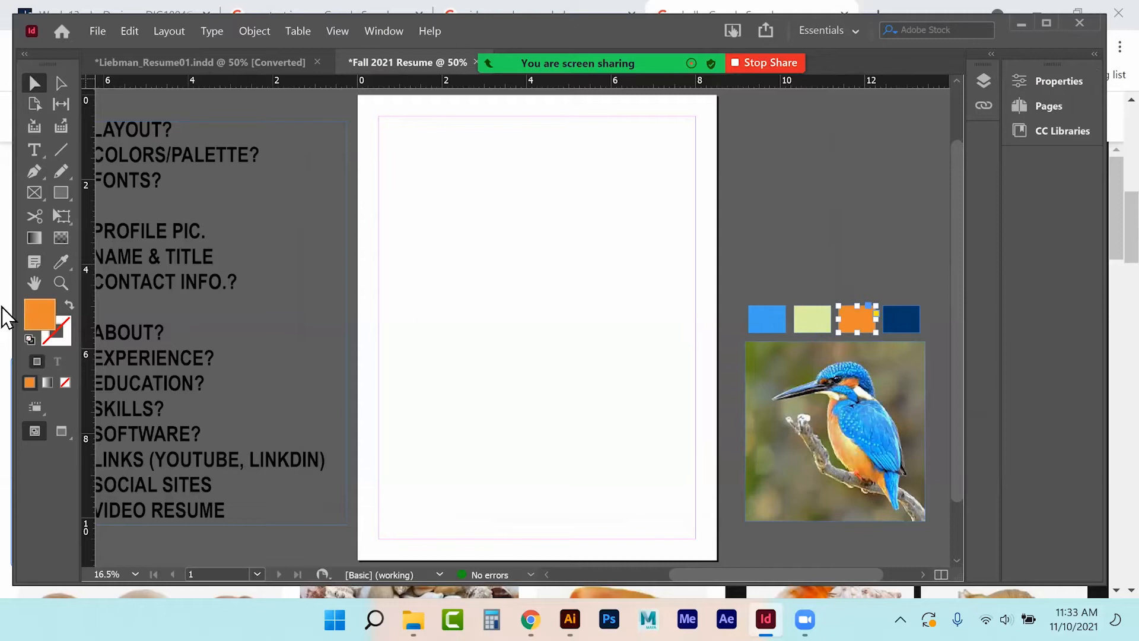
double_click(41, 326)
left_click(730, 250)
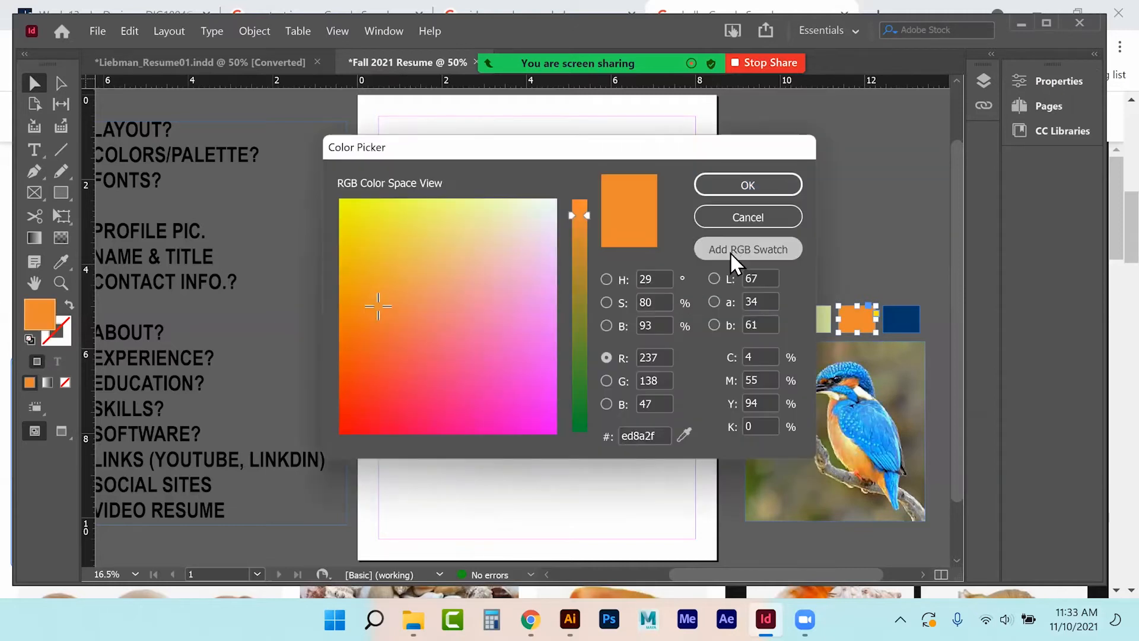
left_click(738, 187)
Save the navy fill as an RGB swatch and confirm the swatches in the fill list.
left_click(901, 318)
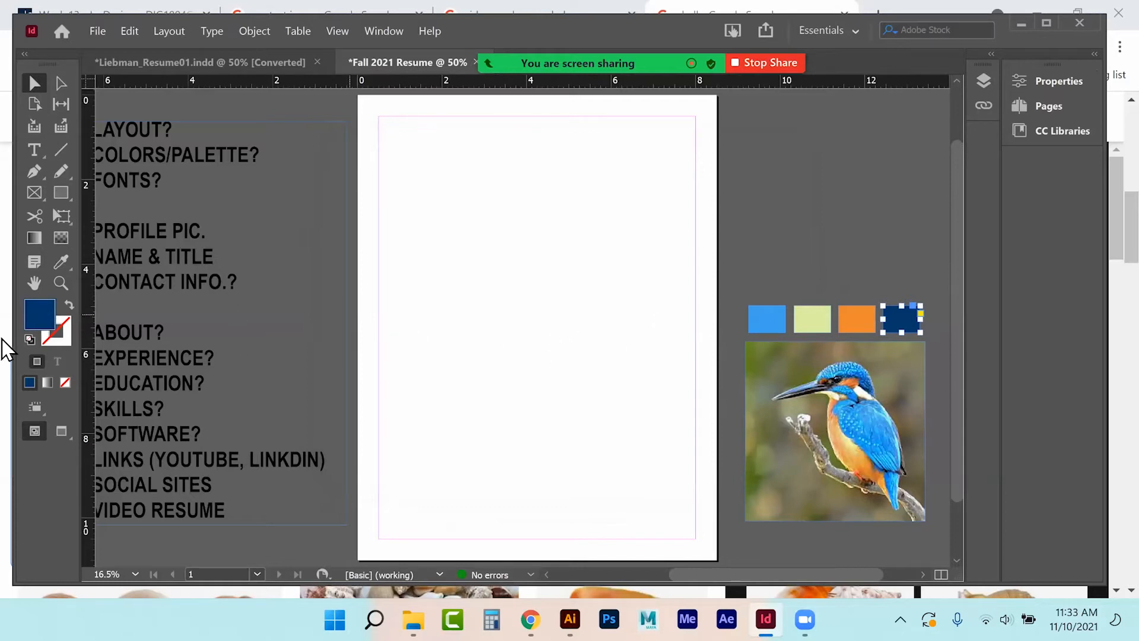
double_click(39, 320)
left_click(726, 251)
left_click(739, 186)
left_click(1053, 81)
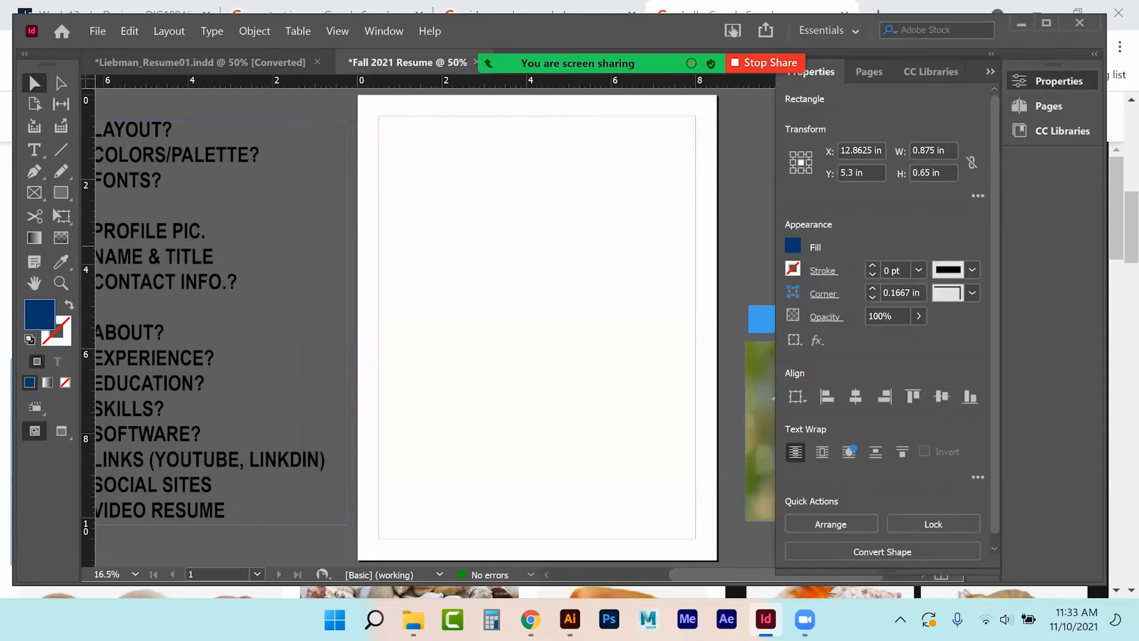
left_click(793, 245)
left_click(990, 72)
left_click(818, 218)
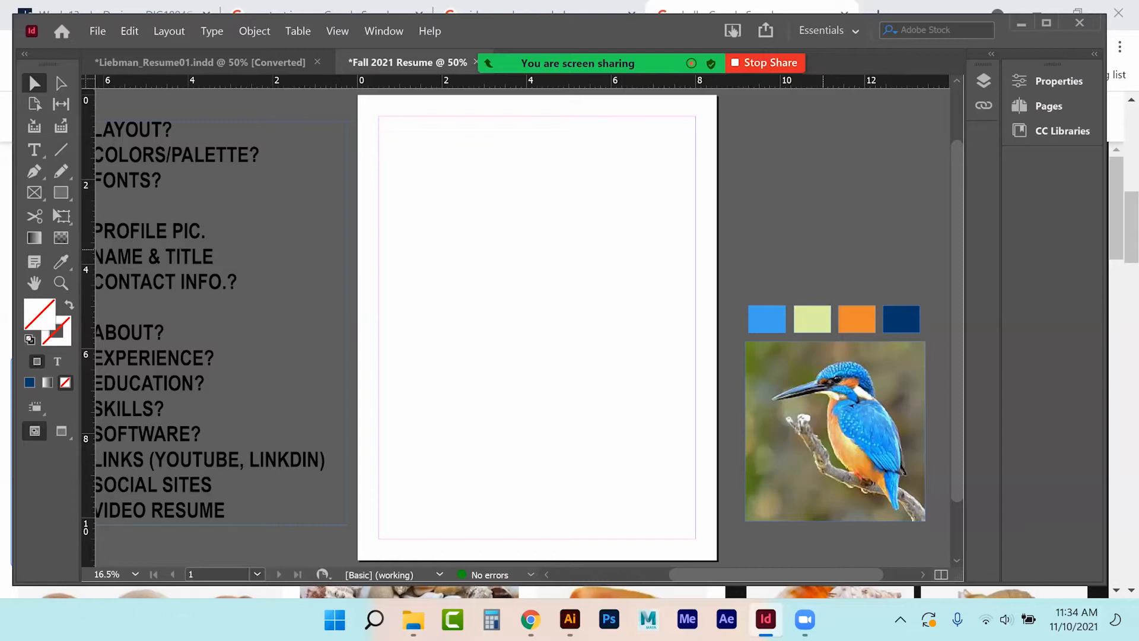
Search Google Images for 'creative design resume' in Chrome.
left_click(530, 619)
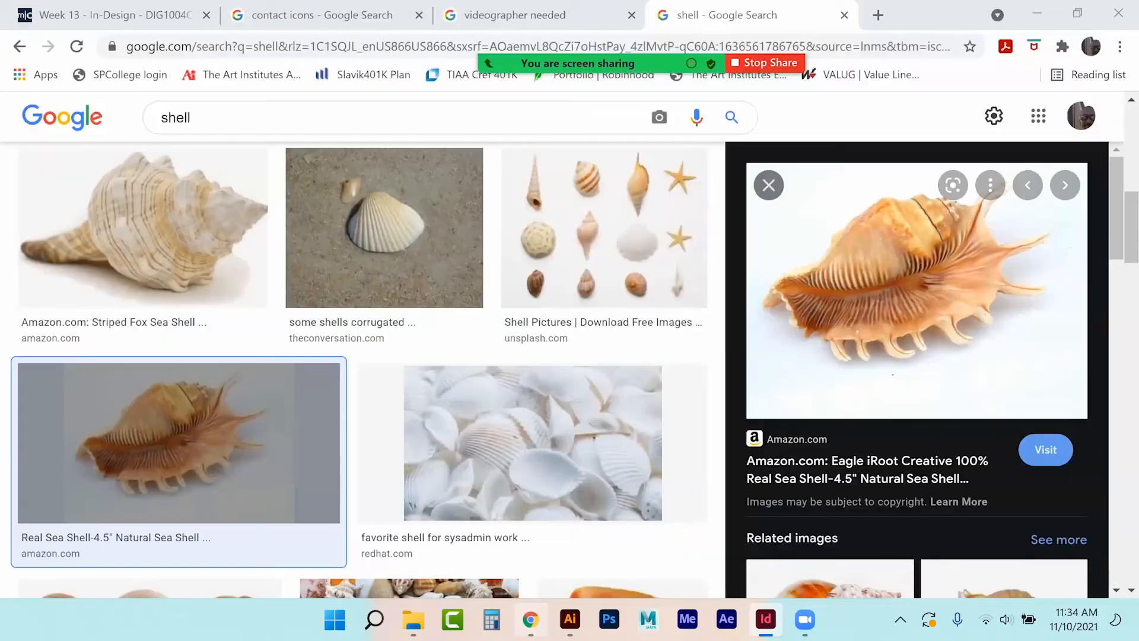
left_click_drag(257, 127, 30, 127)
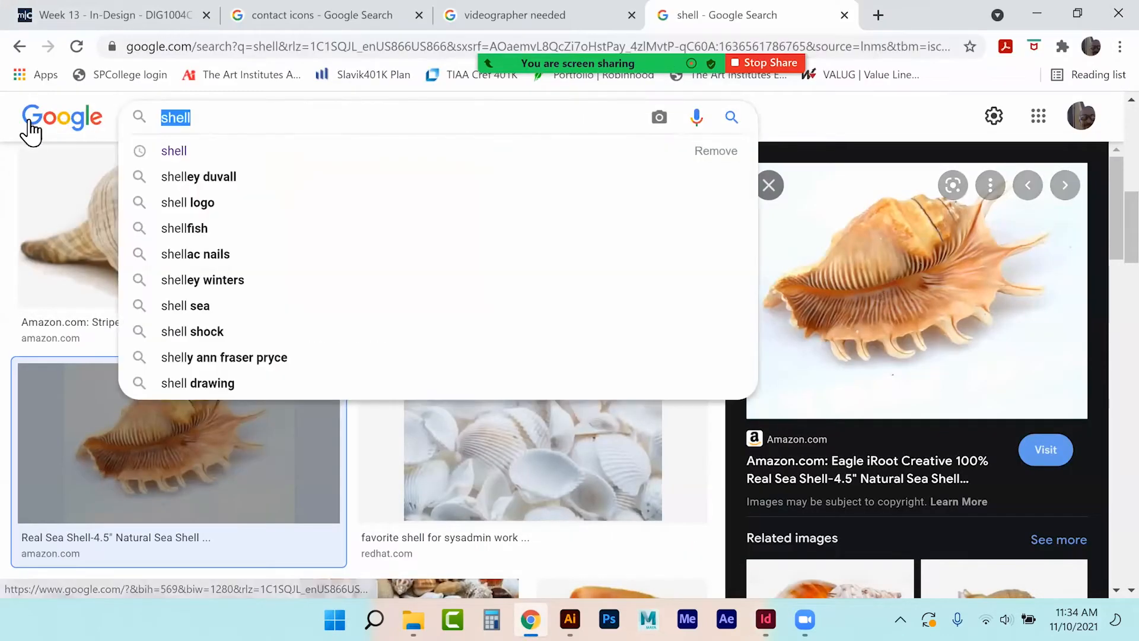
type("creative ")
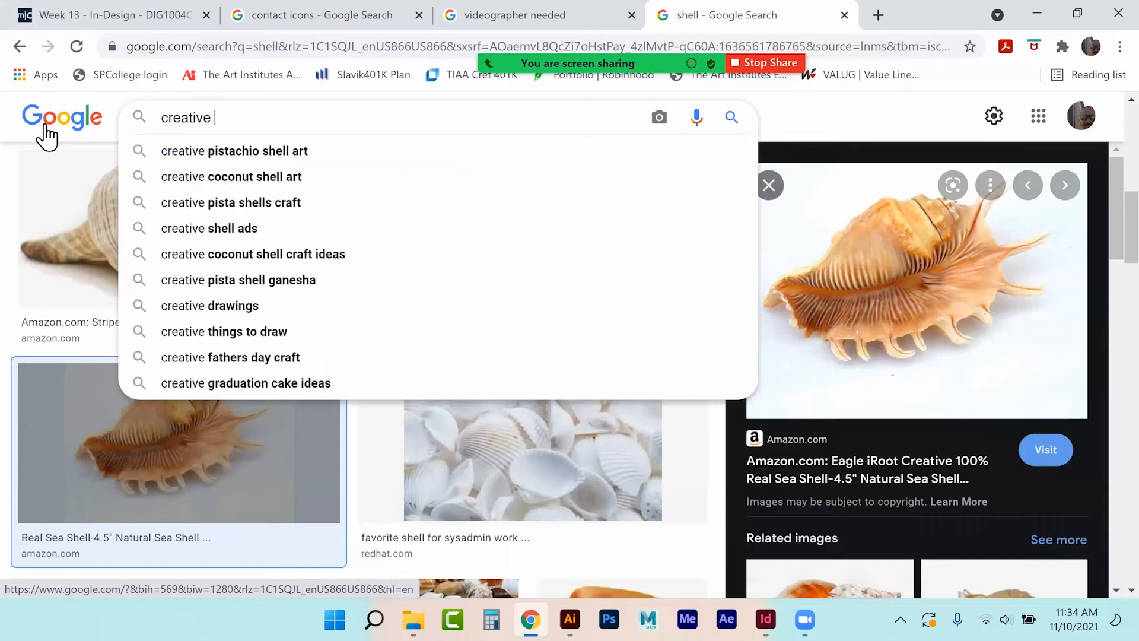
type("design resume")
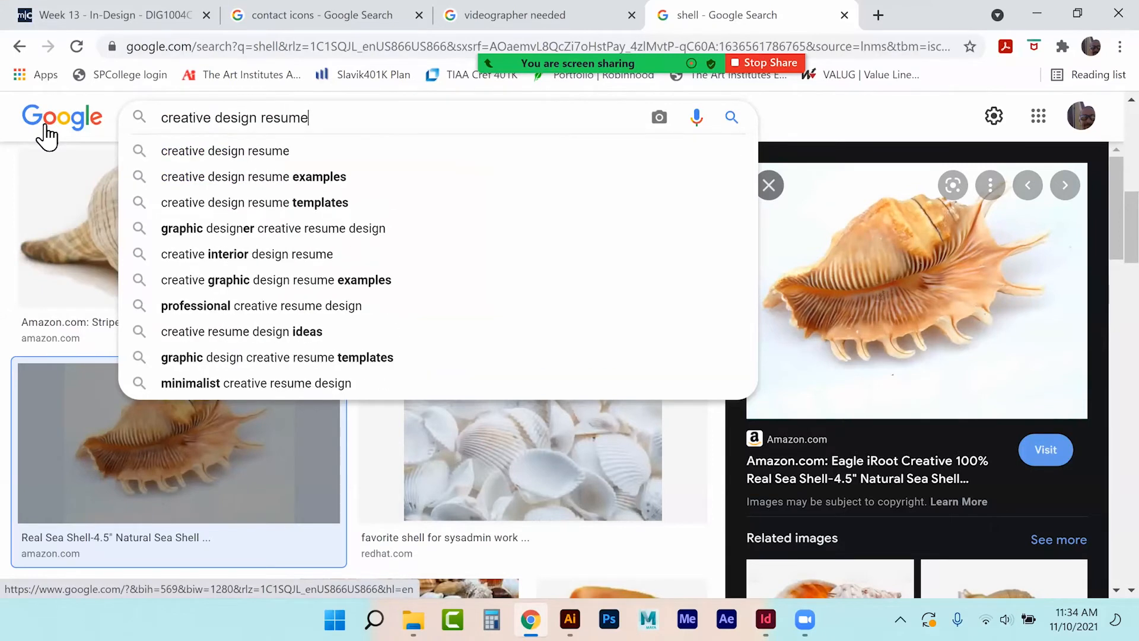
key("Return")
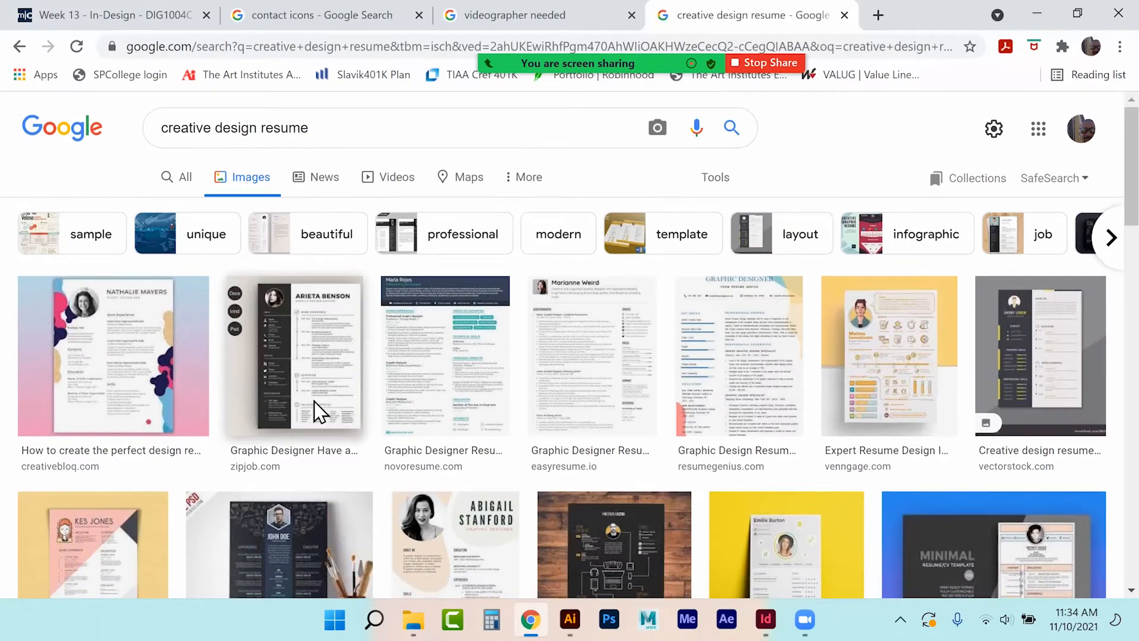
Preview the Free PSD creative designer resume, the novoresume design and two other resume examples.
scroll(318, 410, "down", 4)
left_click(293, 318)
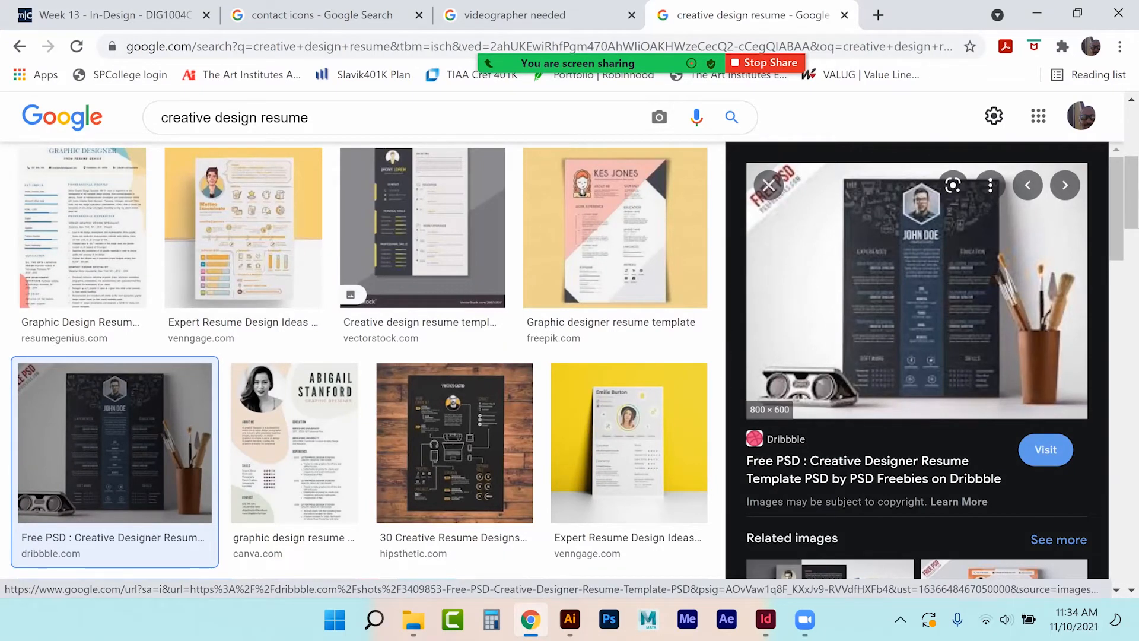
left_click(769, 185)
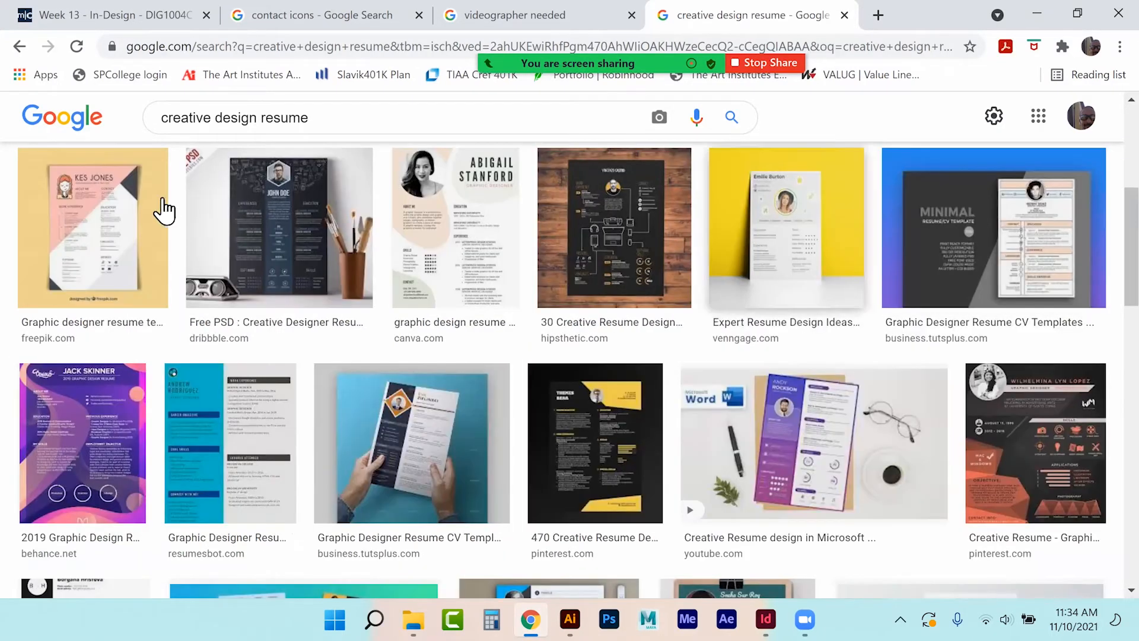
left_click(92, 237)
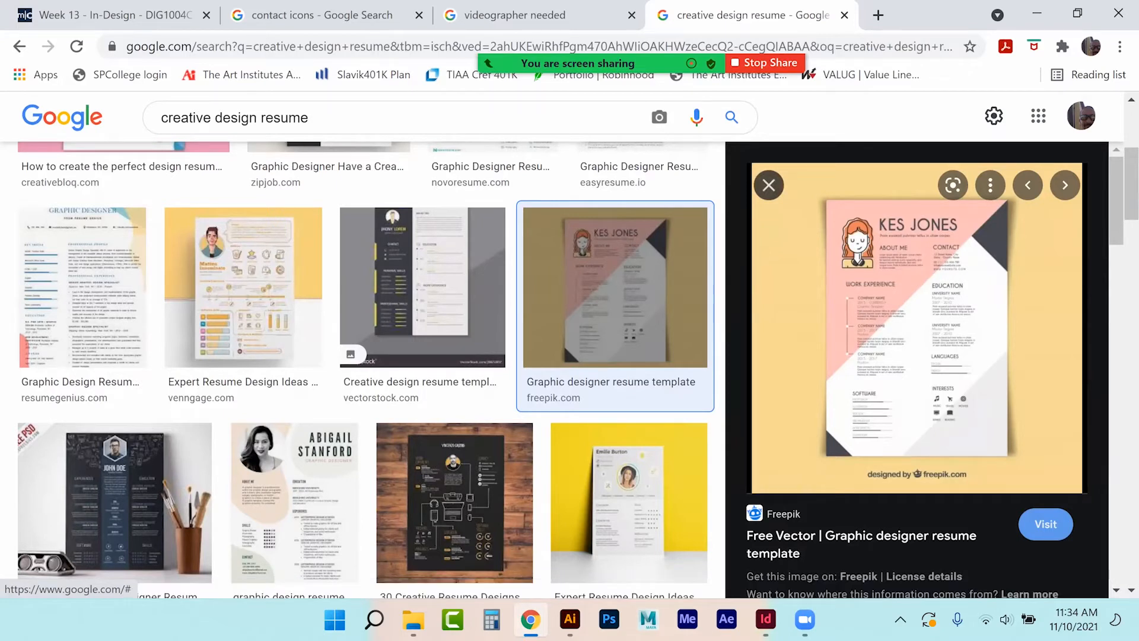
left_click(768, 184)
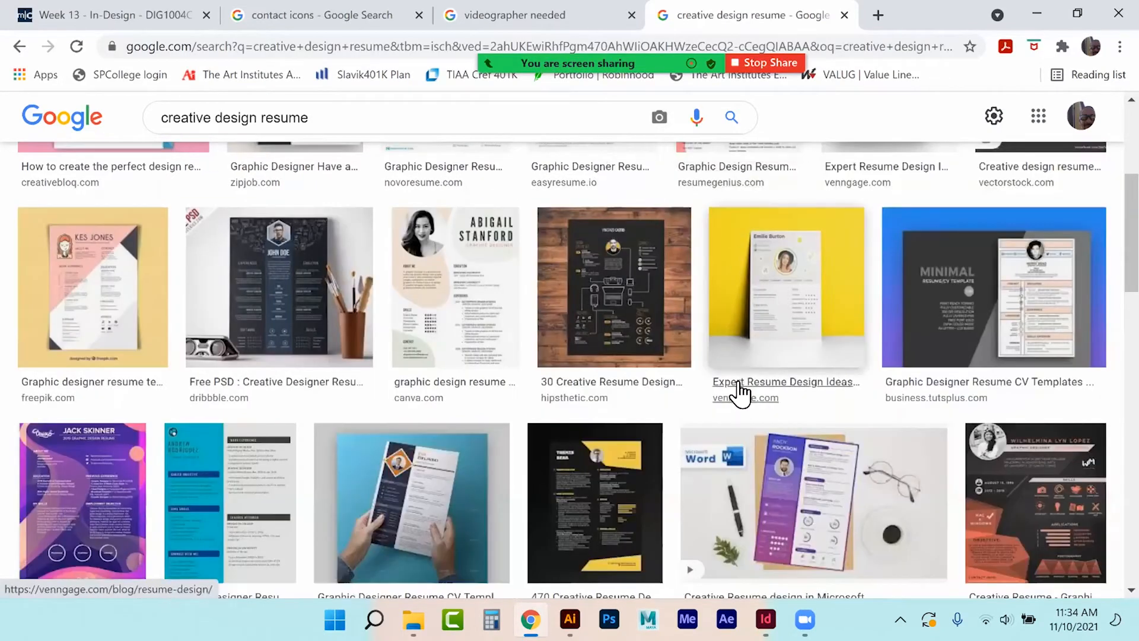
scroll(738, 393, "down", 3)
scroll(736, 391, "down", 3)
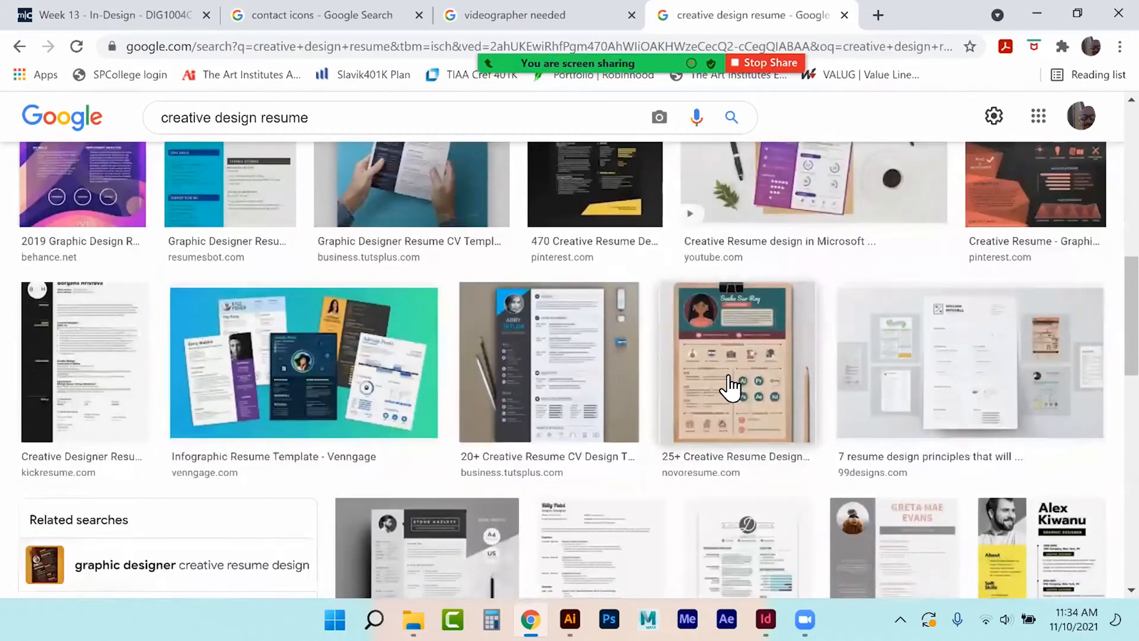
left_click(730, 386)
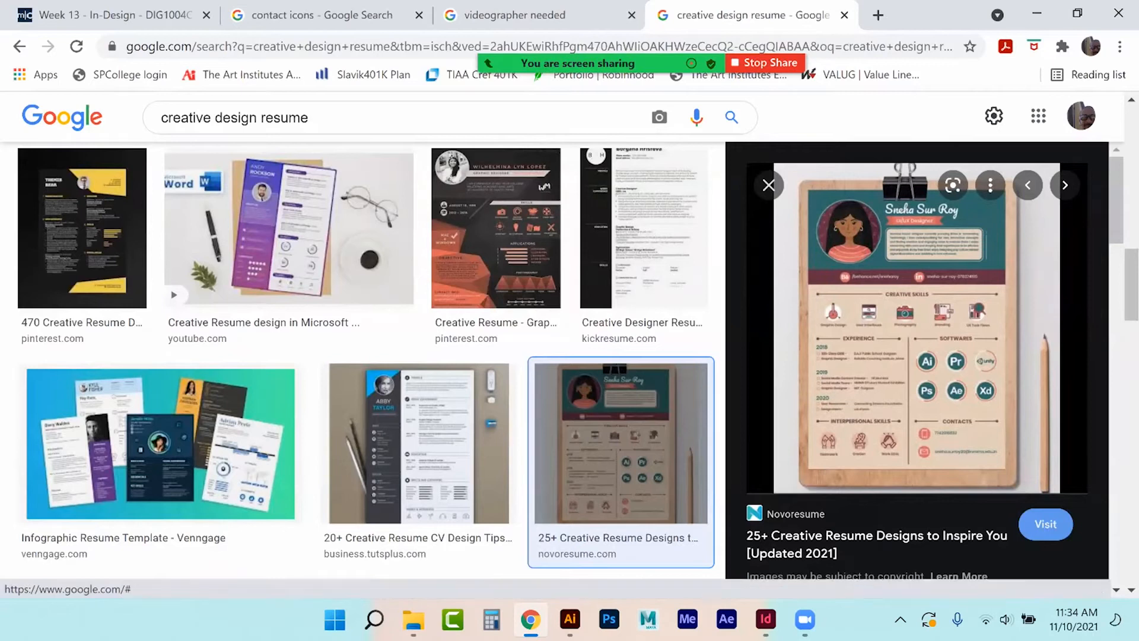
key("Escape")
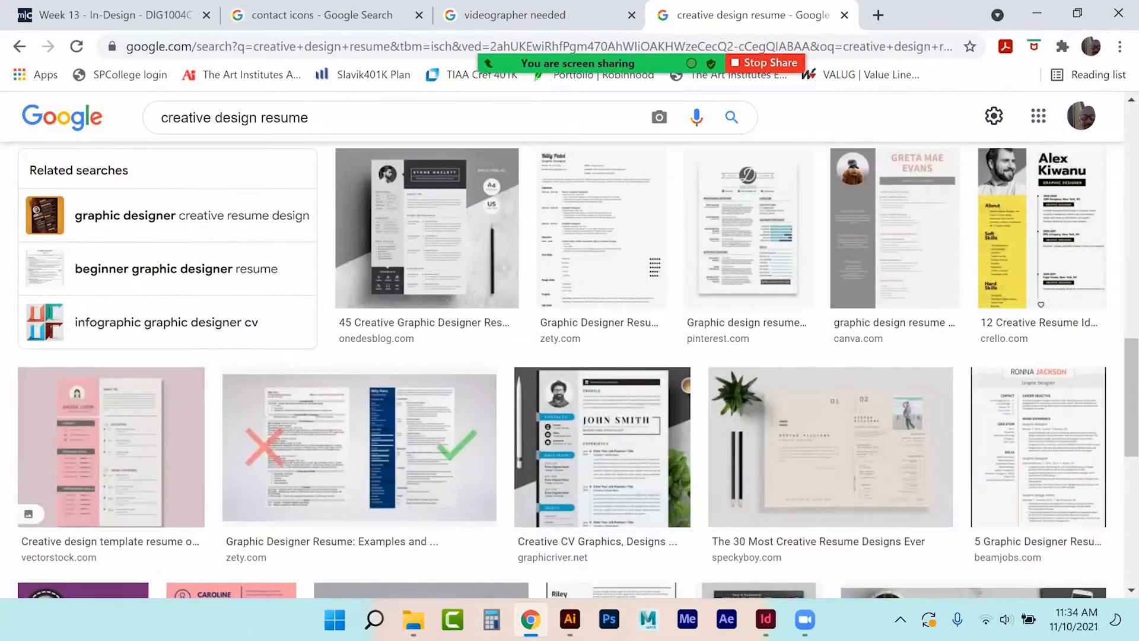
left_click(1041, 238)
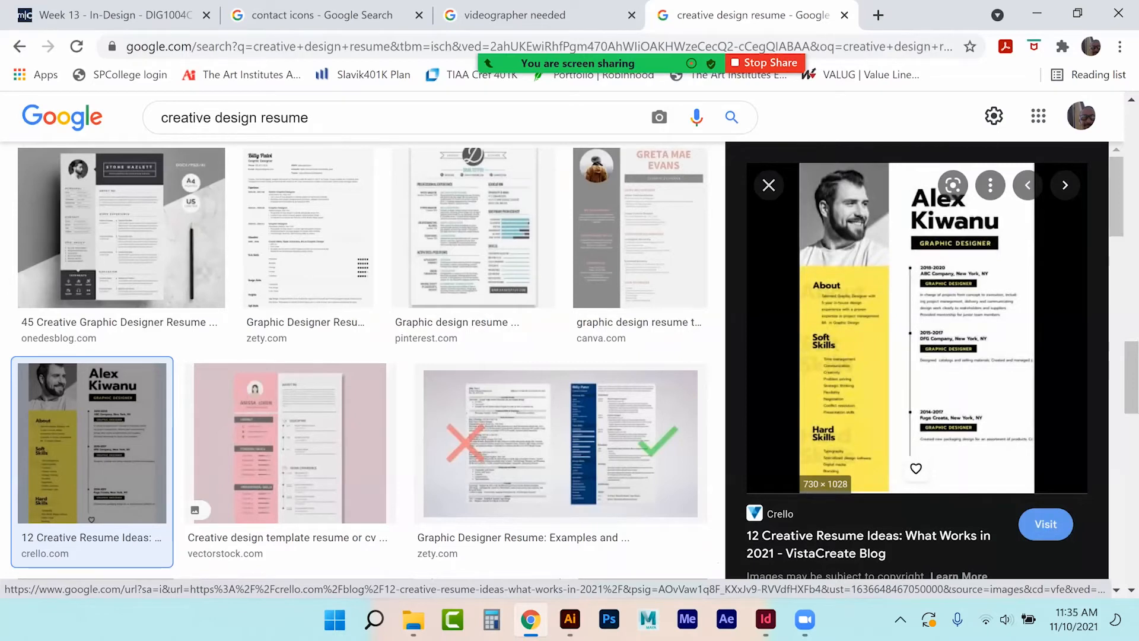
key("Escape")
Preview the Creative Design CV and UI Creative CV resume results.
scroll(714, 295, "down", 3)
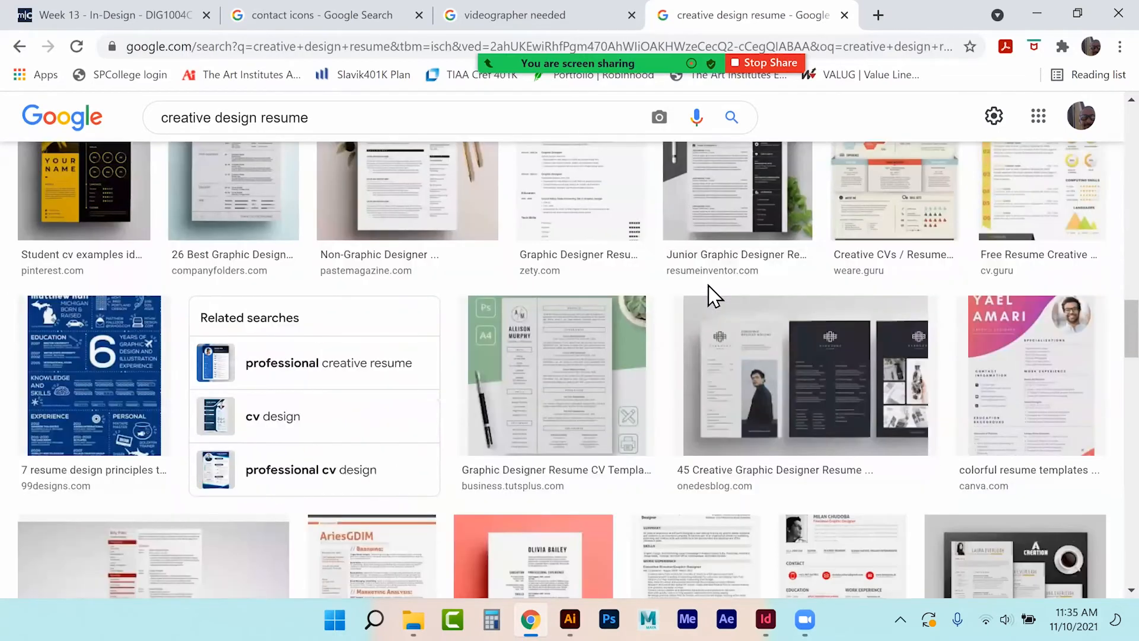
scroll(714, 294, "down", 3)
scroll(712, 298, "down", 4)
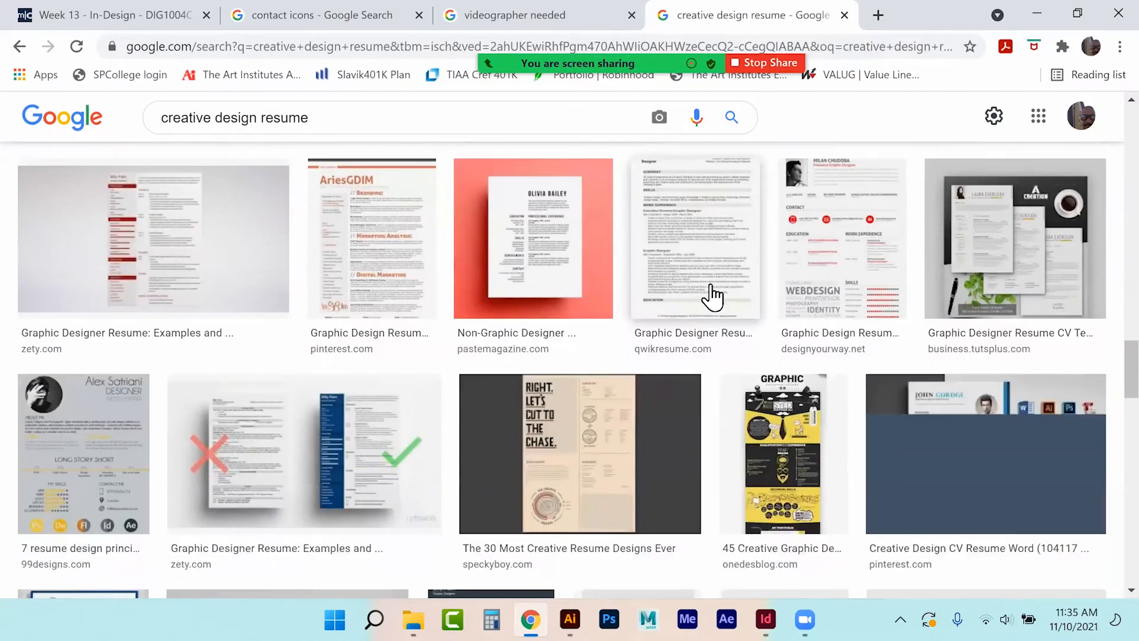
left_click(985, 365)
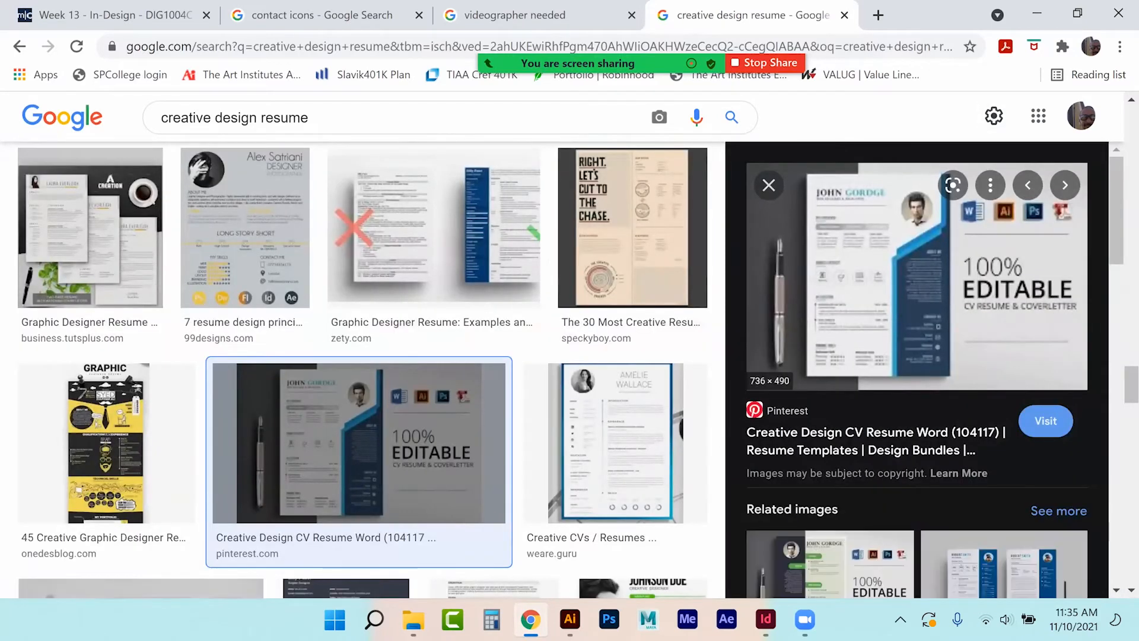
key("Escape")
scroll(464, 407, "down", 3)
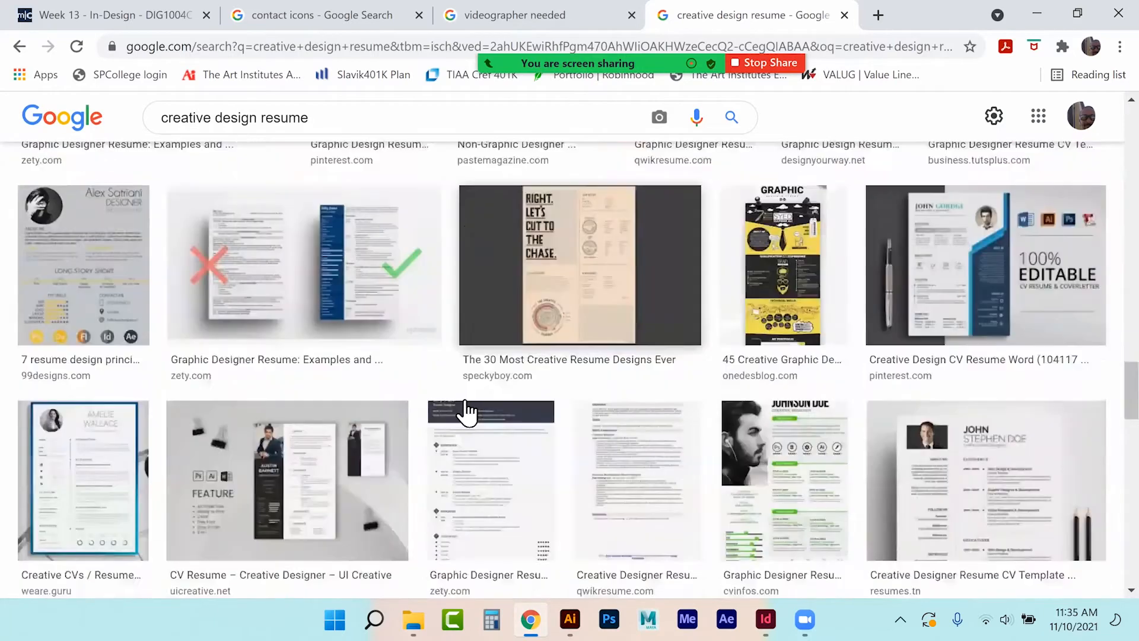
left_click(344, 411)
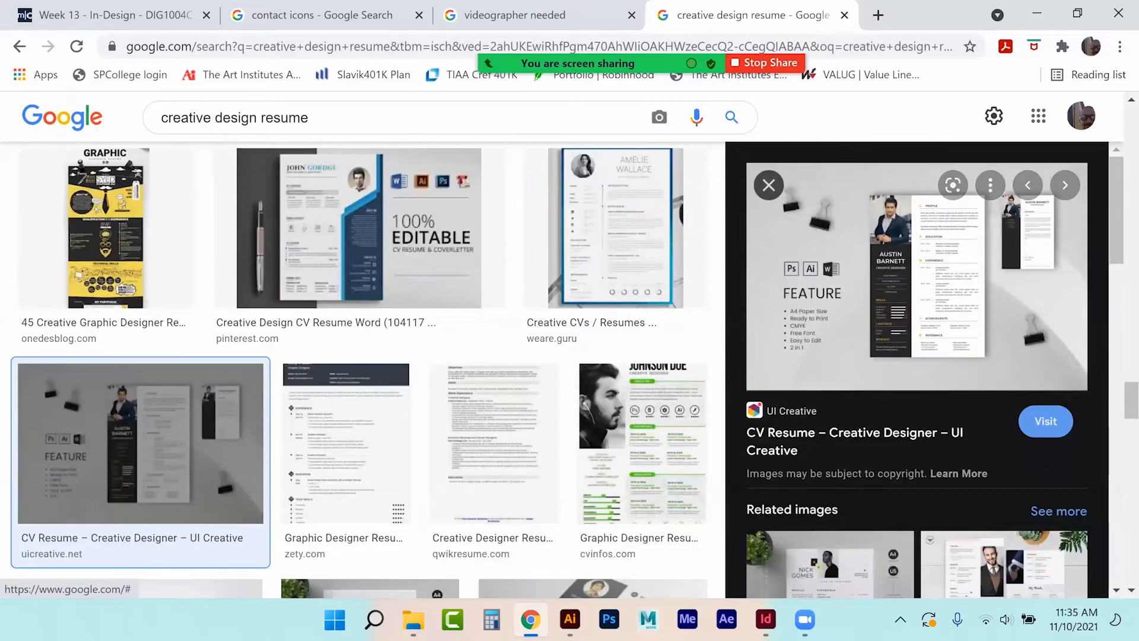
left_click(147, 118)
left_click(737, 172)
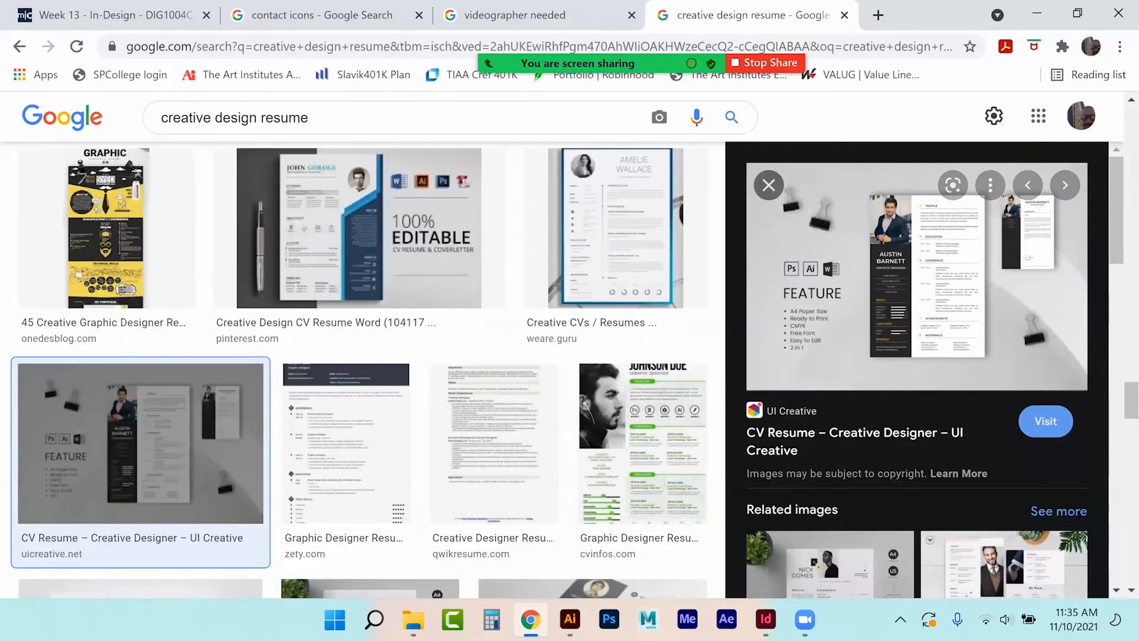
left_click(743, 187)
Preview the green-accented graphic designer resume, then switch back to InDesign.
scroll(736, 341, "down", 2)
left_click(737, 342)
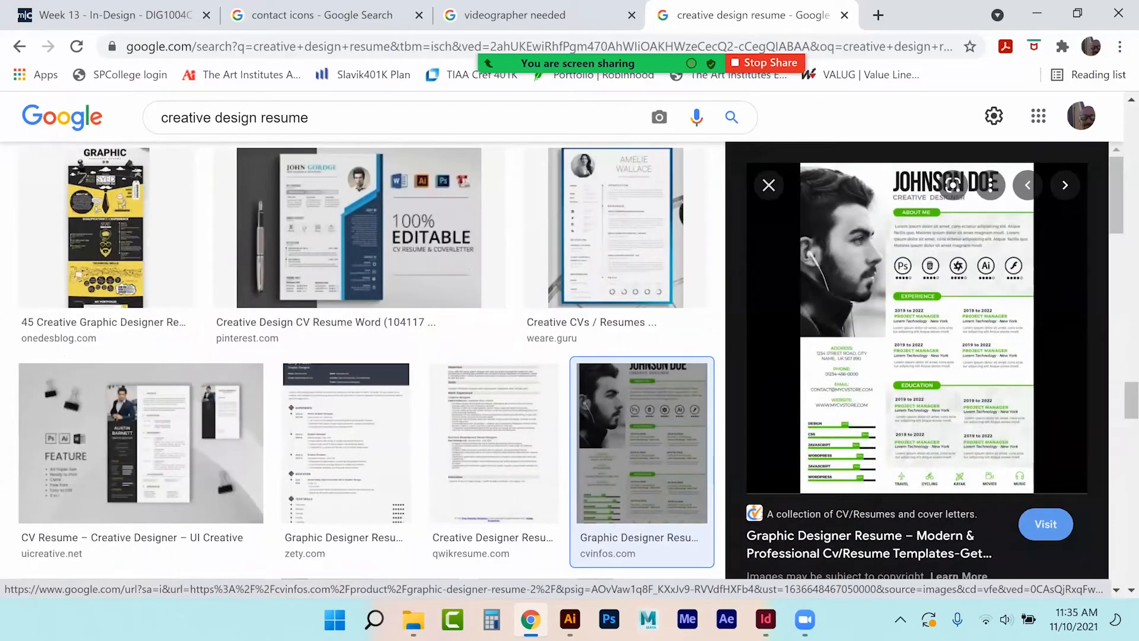
left_click(767, 185)
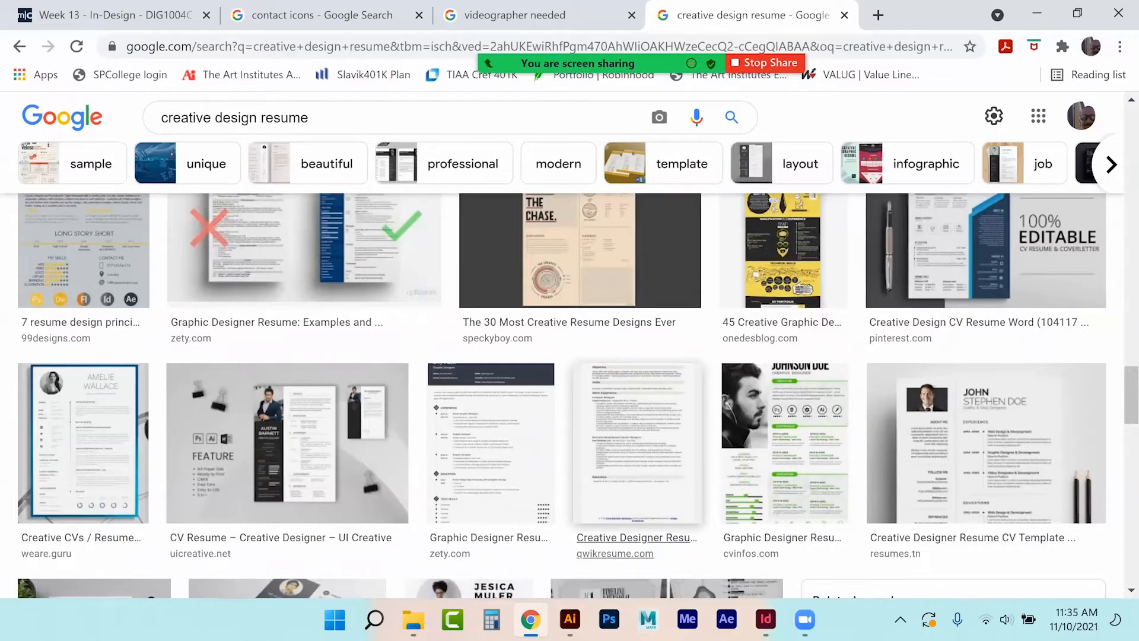
key("alt+Tab")
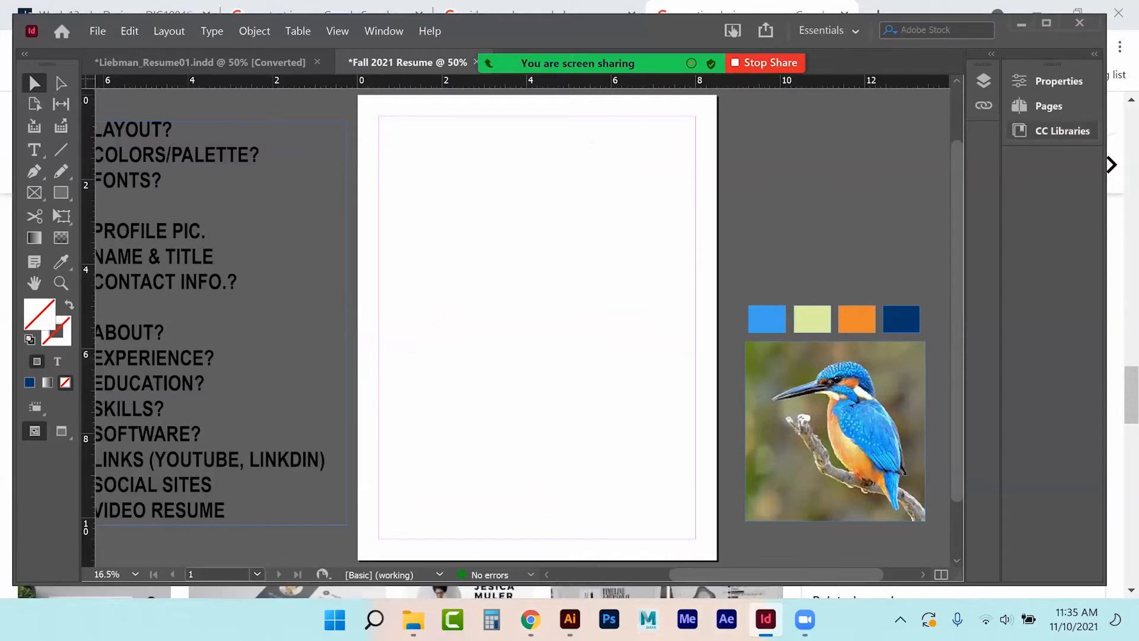
Create Layer 2 above Layer 1 and rename it 'background'.
left_click(984, 81)
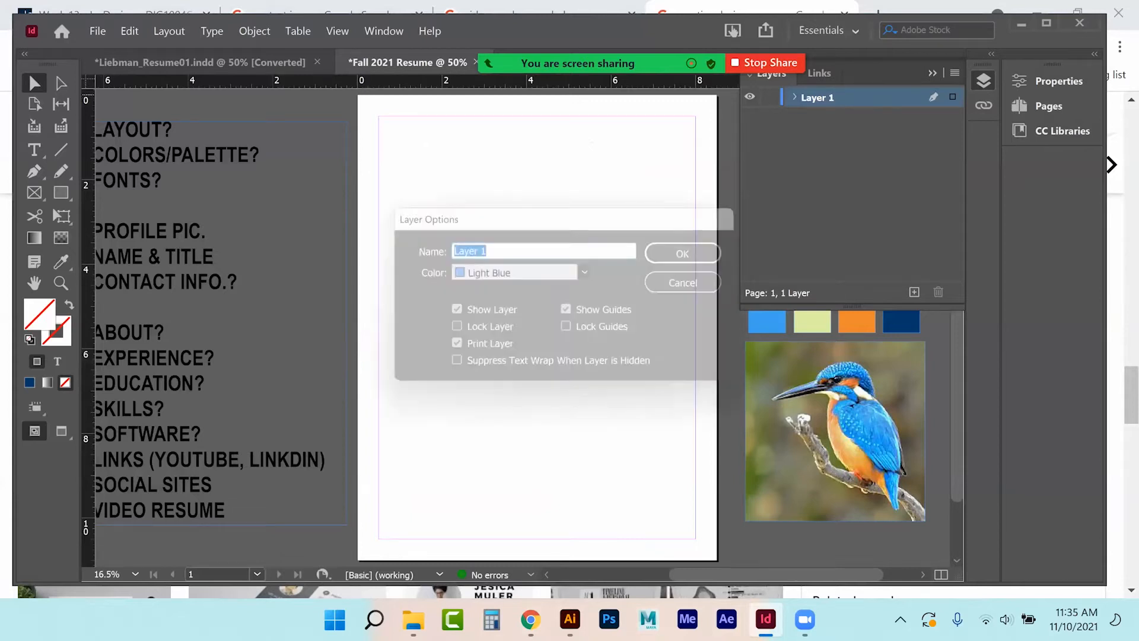
left_click(708, 284)
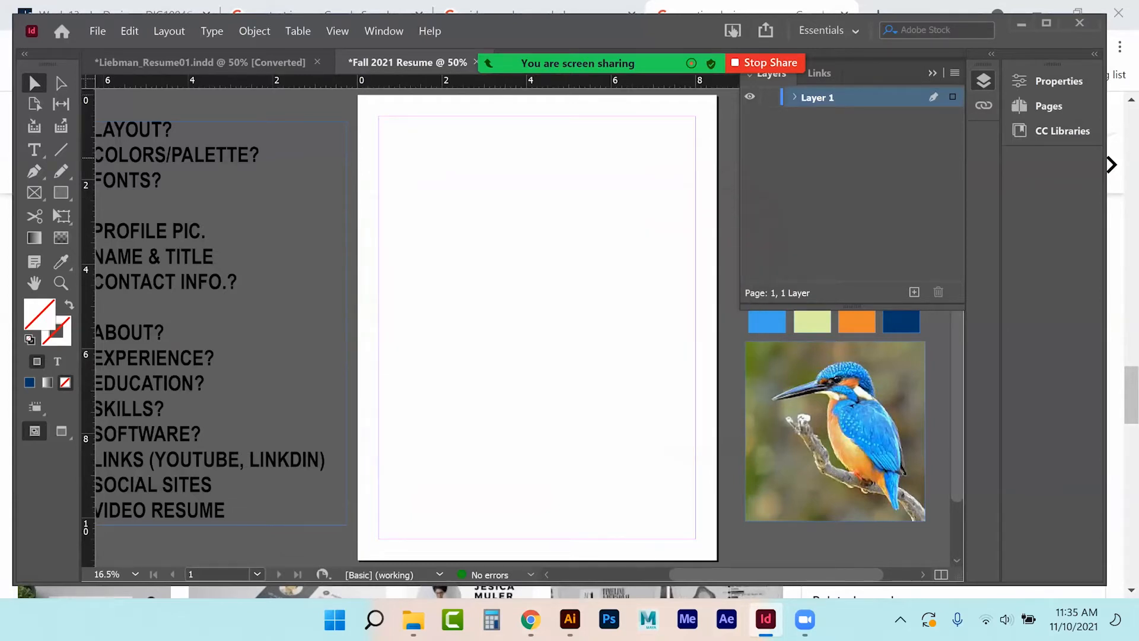
left_click(914, 292)
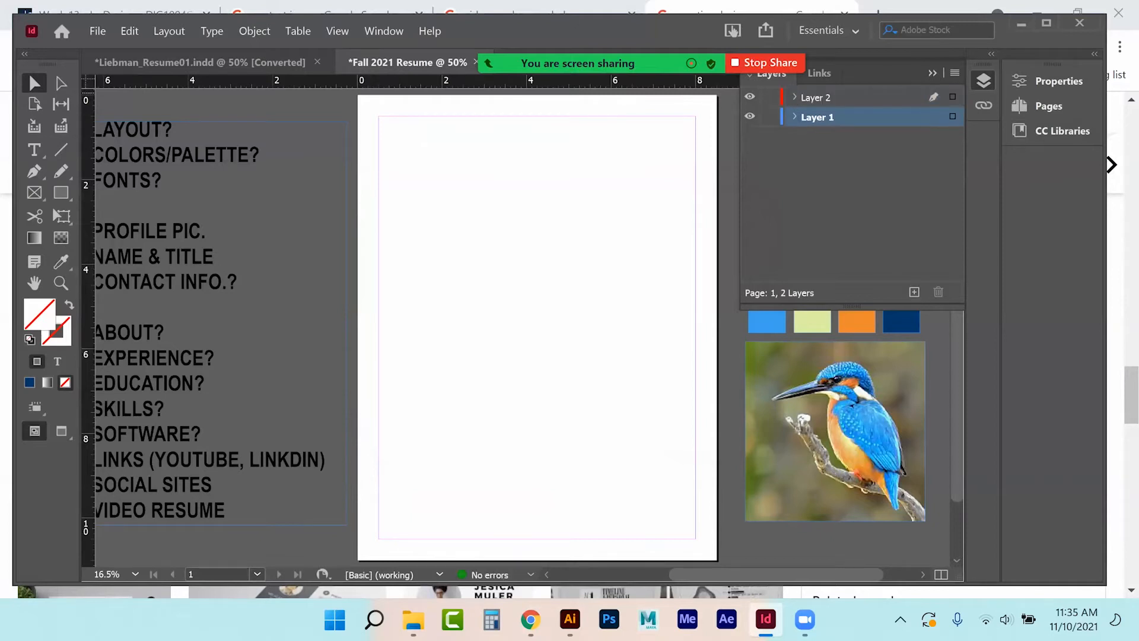
double_click(817, 98)
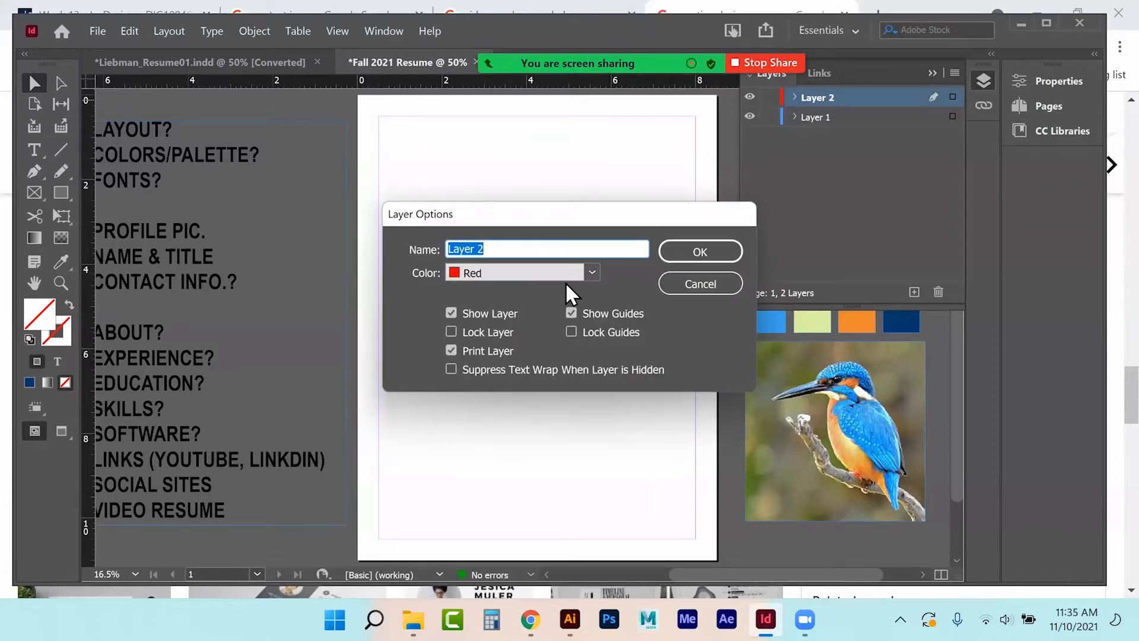
type("background")
left_click(681, 256)
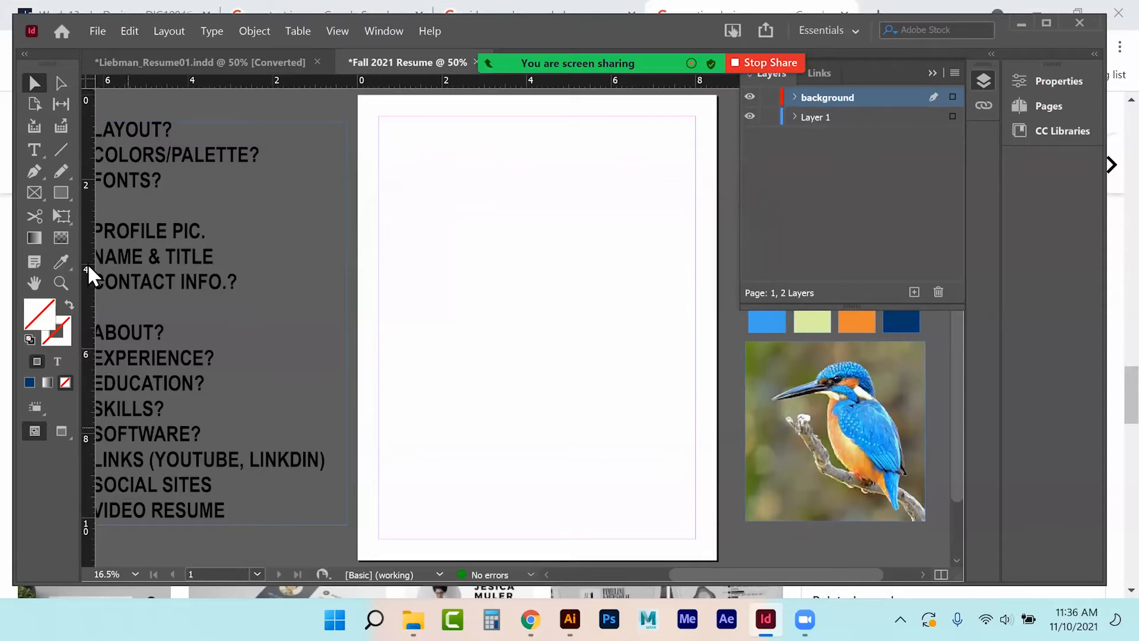
Draw a 2.875 × 11 in rectangle down the page's left side and fill it orange.
left_click(64, 192)
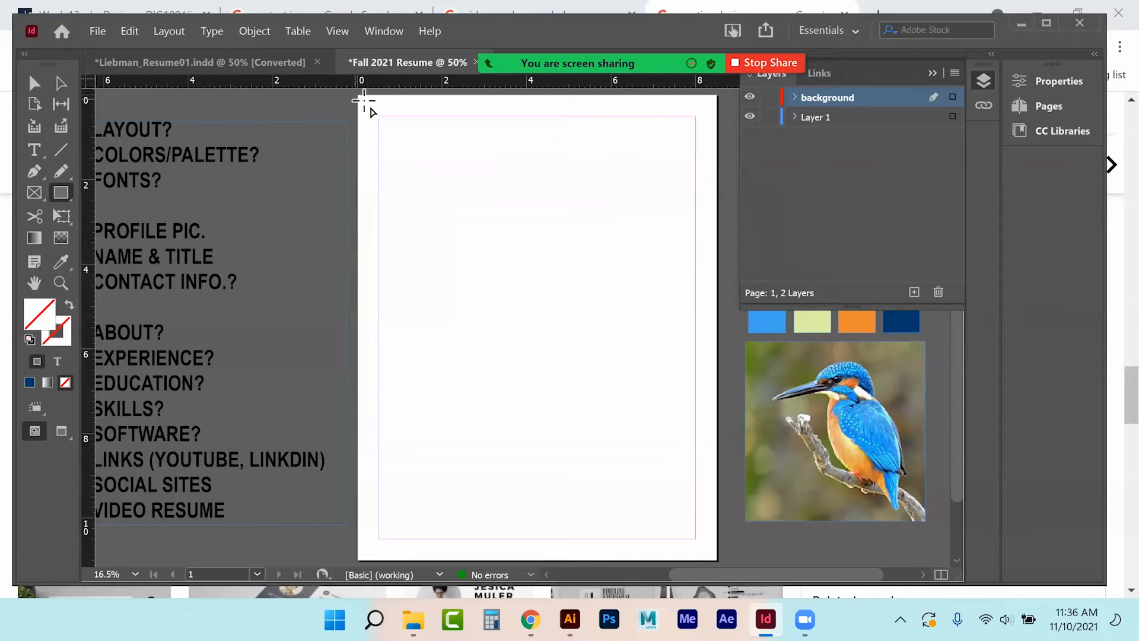
mouse_move(362, 100)
left_mouse_down()
mouse_move(521, 549)
mouse_move(519, 560)
mouse_move(478, 562)
left_mouse_up()
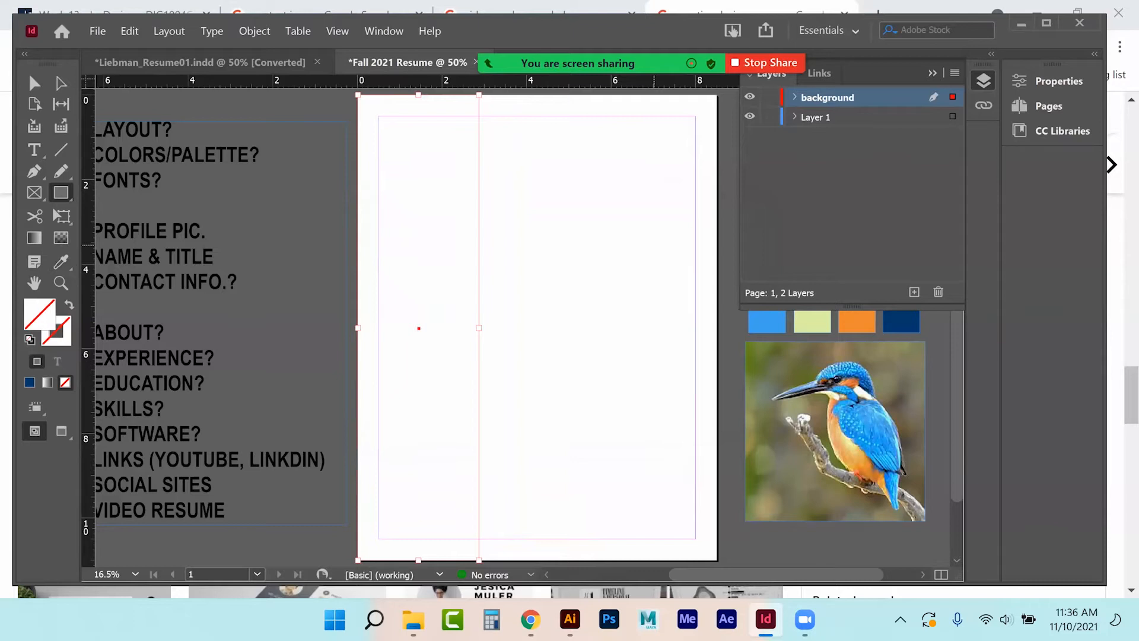
left_click(1047, 81)
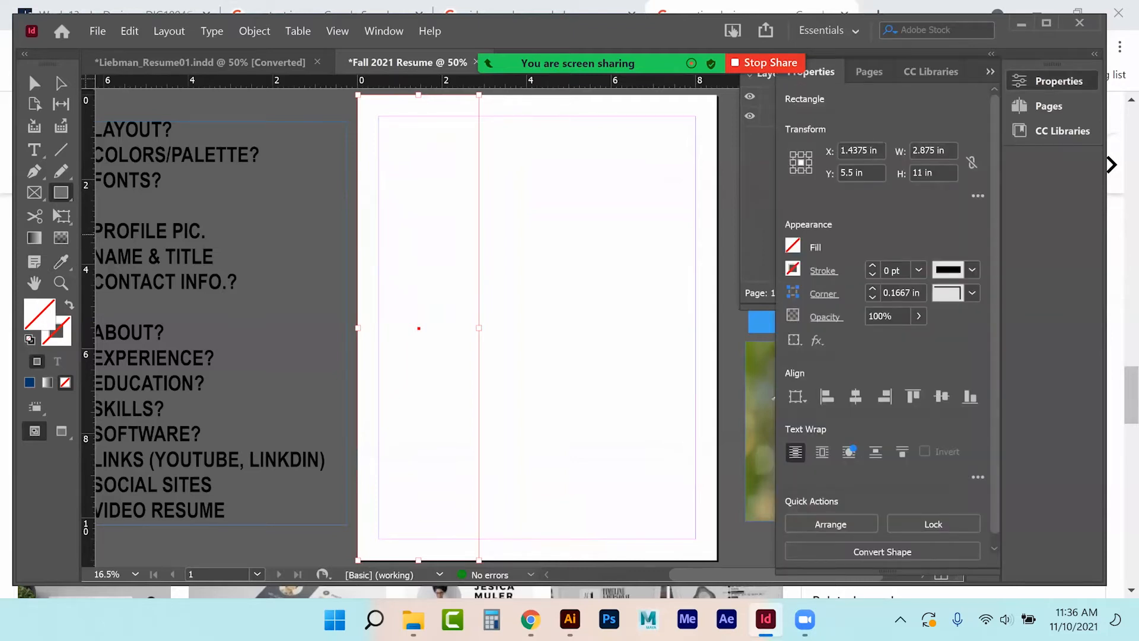
left_click(792, 245)
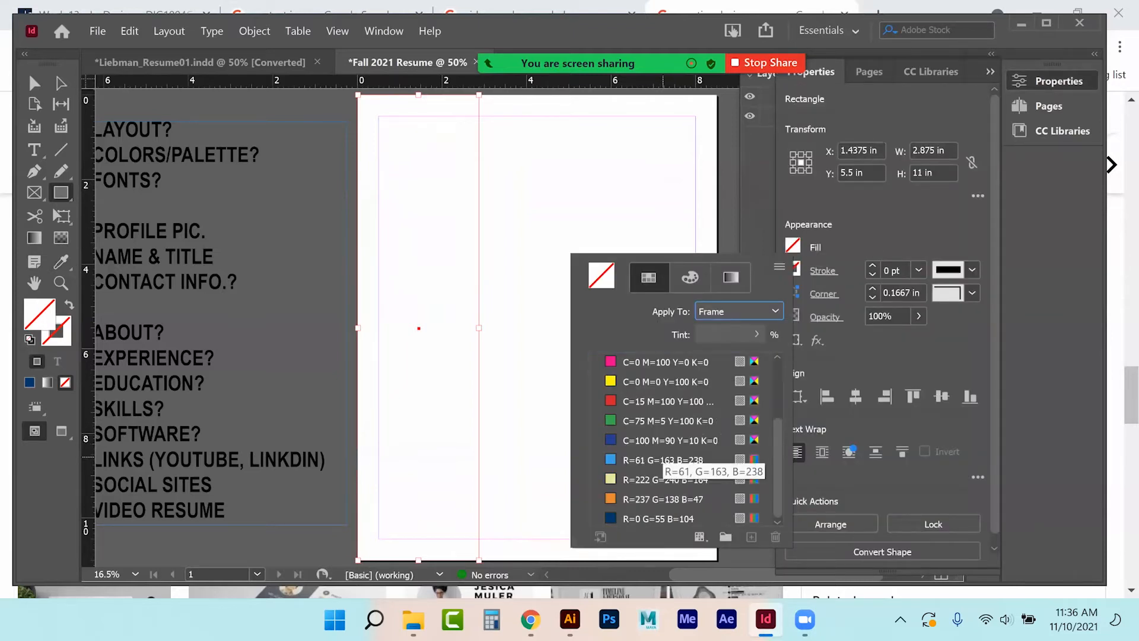
left_click(659, 499)
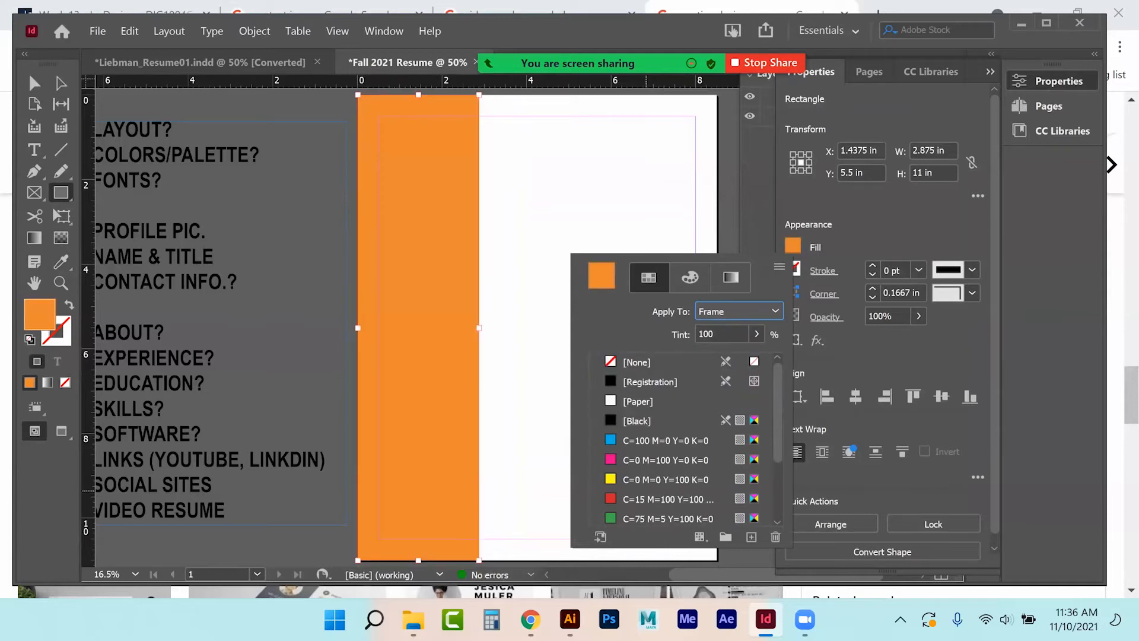
left_click(29, 86)
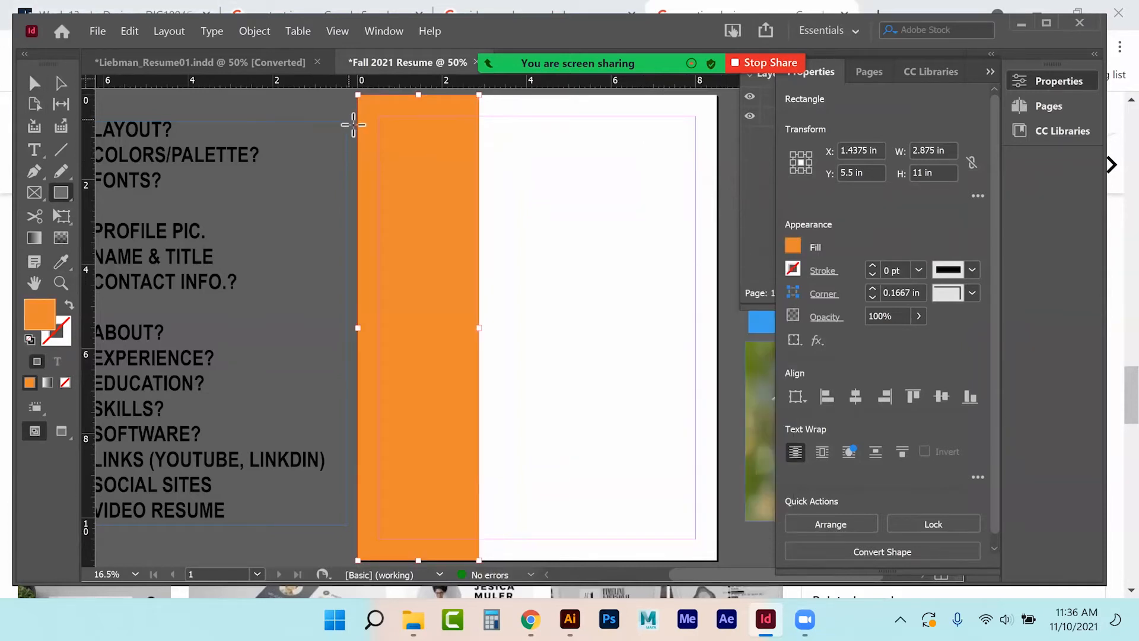
left_click(33, 83)
left_click(508, 156)
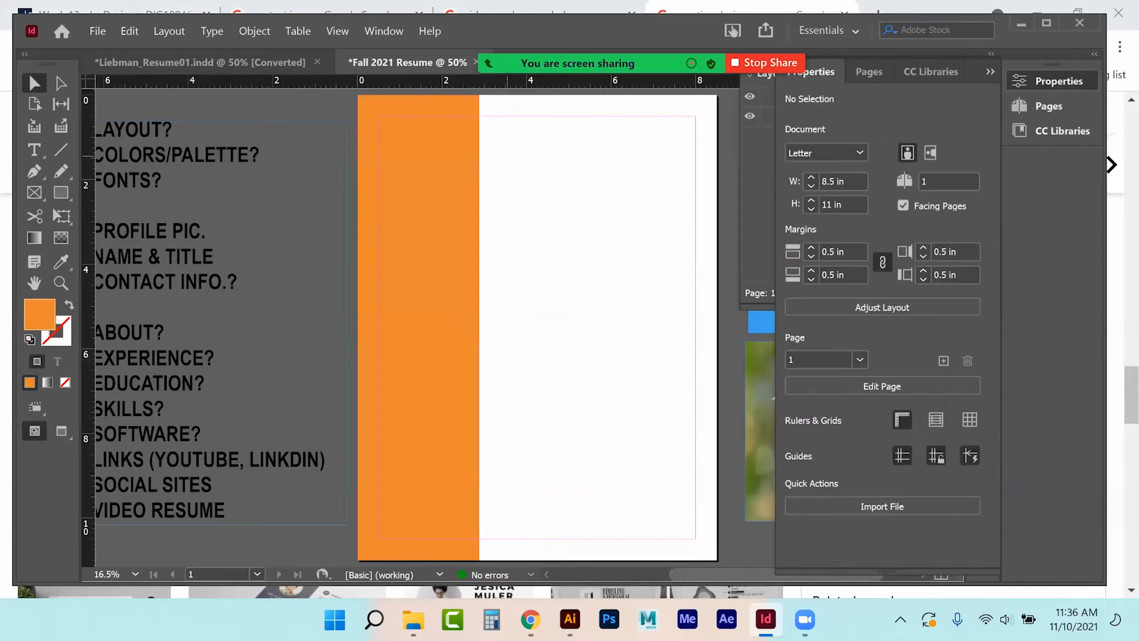
left_click(61, 192)
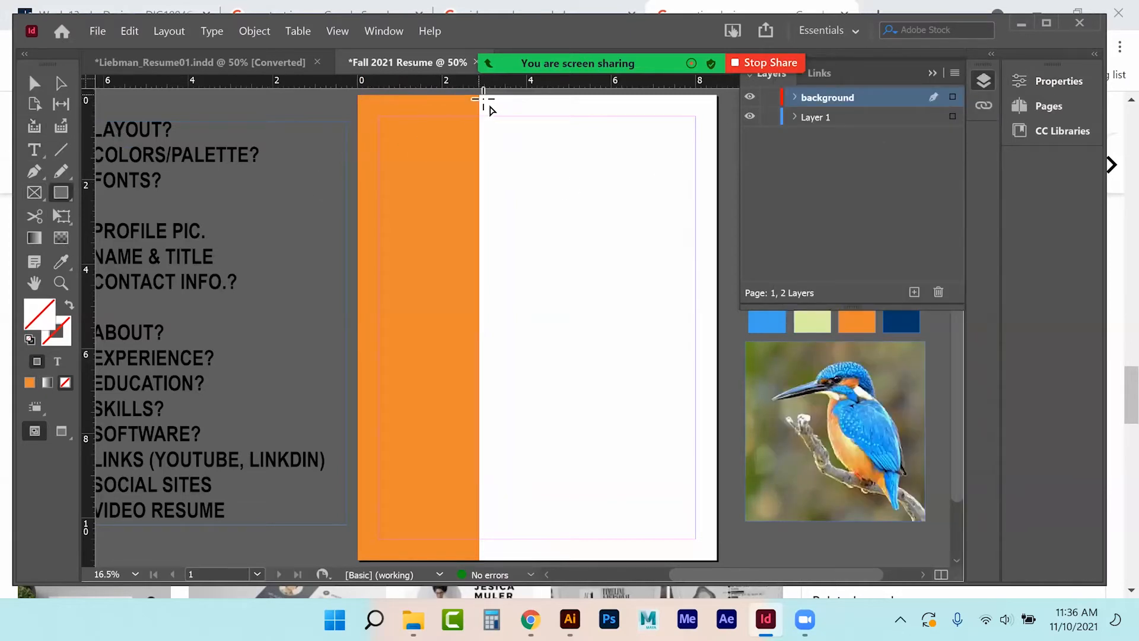
Draw a rectangle over the page's right side and fill it with the navy swatch.
left_click_drag(482, 96, 717, 560)
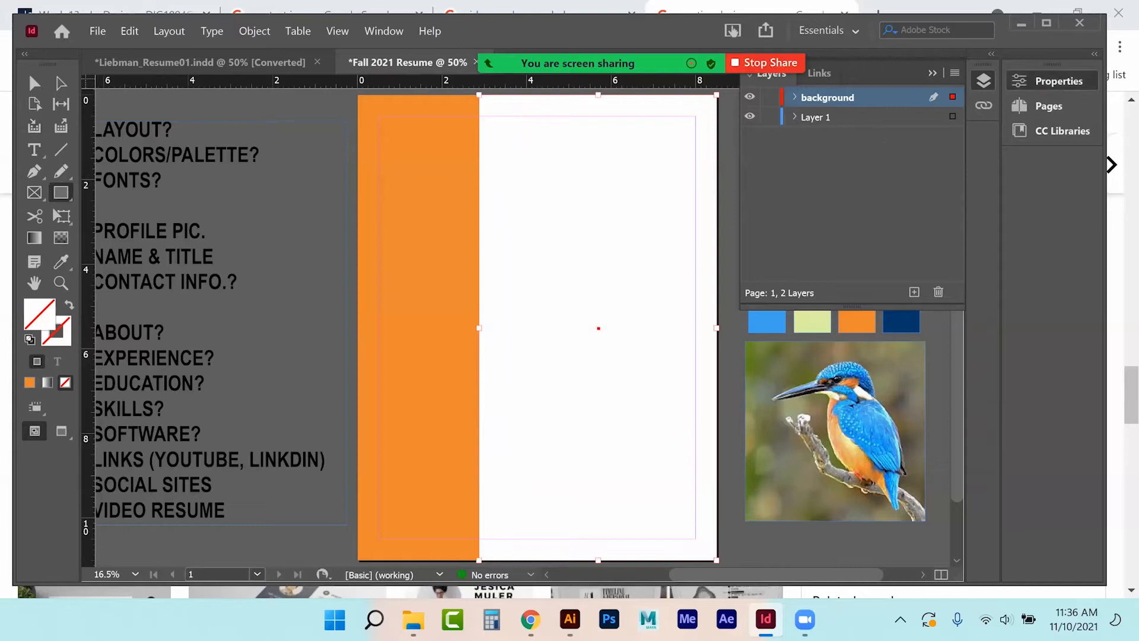
left_click(1051, 81)
left_click(792, 245)
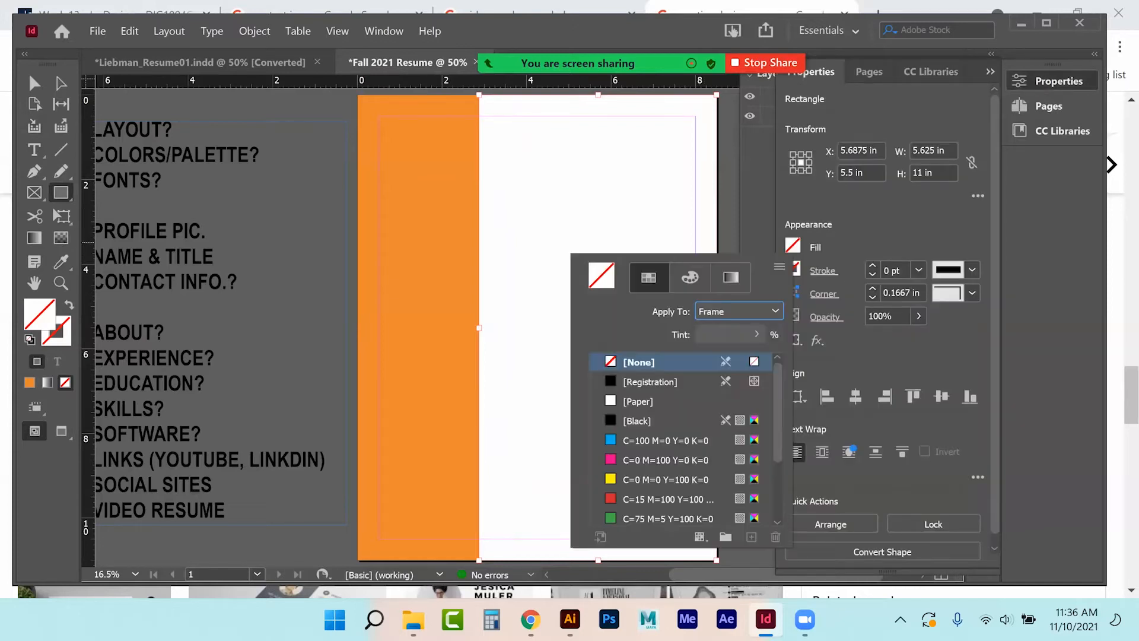
scroll(685, 451, "down", 3)
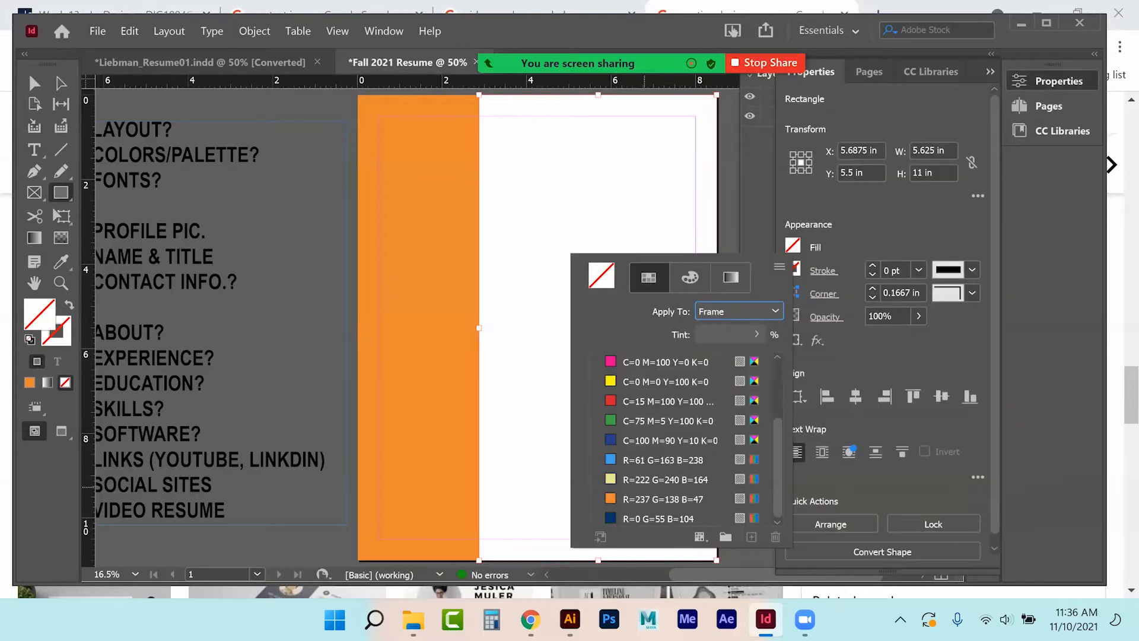
left_click(637, 517)
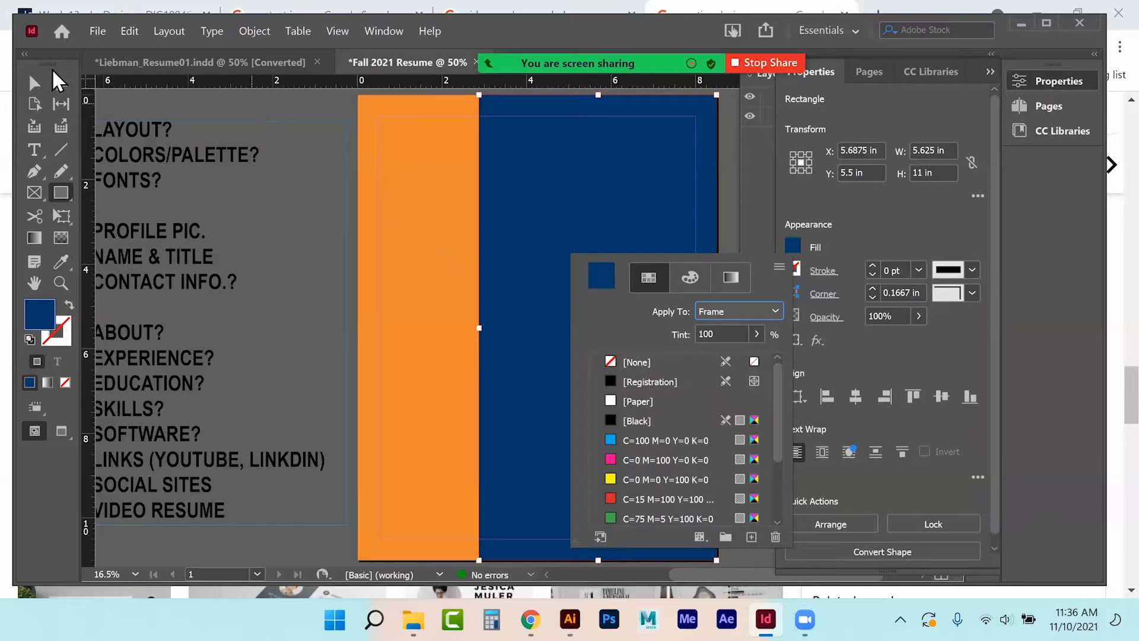
left_click(36, 82)
left_click(33, 86)
Stretch the navy panel's right edge out to the page's right edge.
left_click(730, 226)
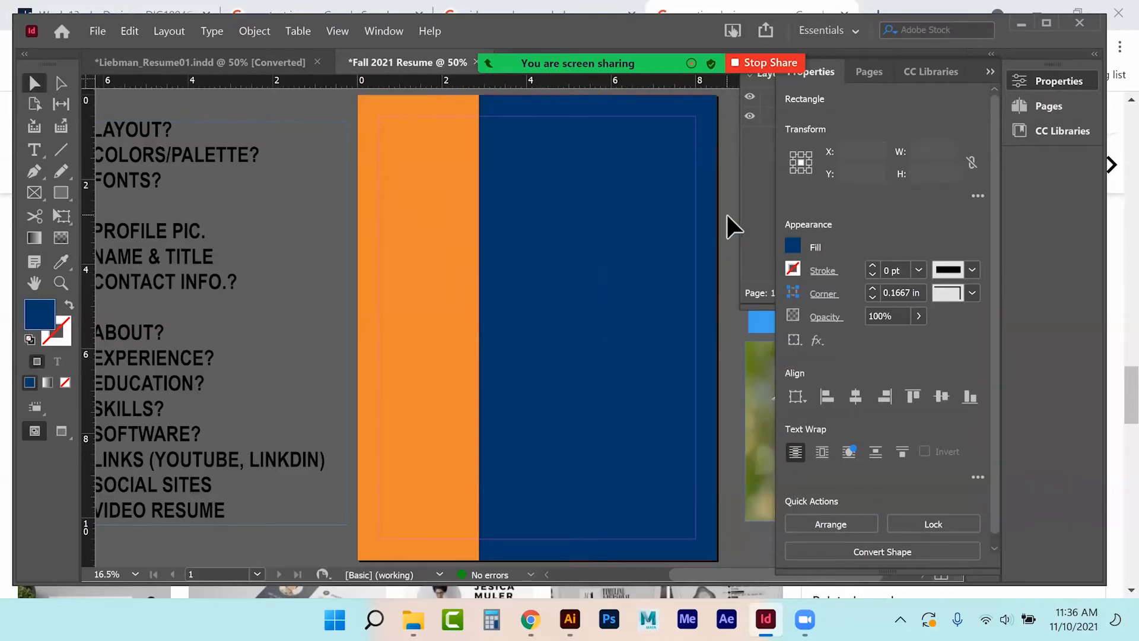
left_click(671, 231)
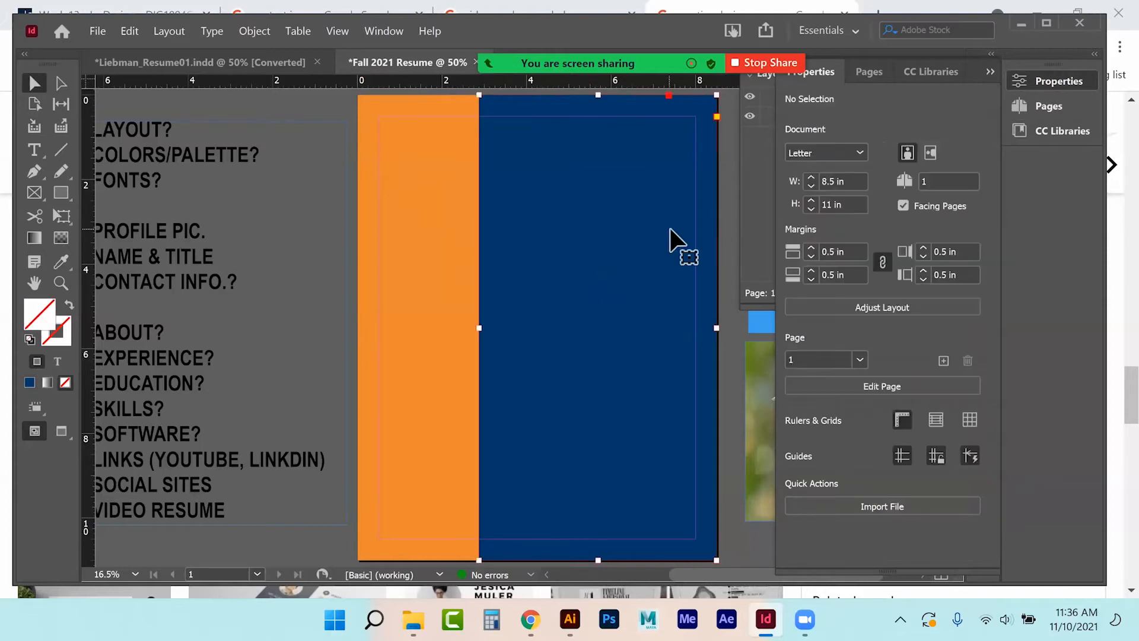
left_click(730, 253)
left_click(709, 294)
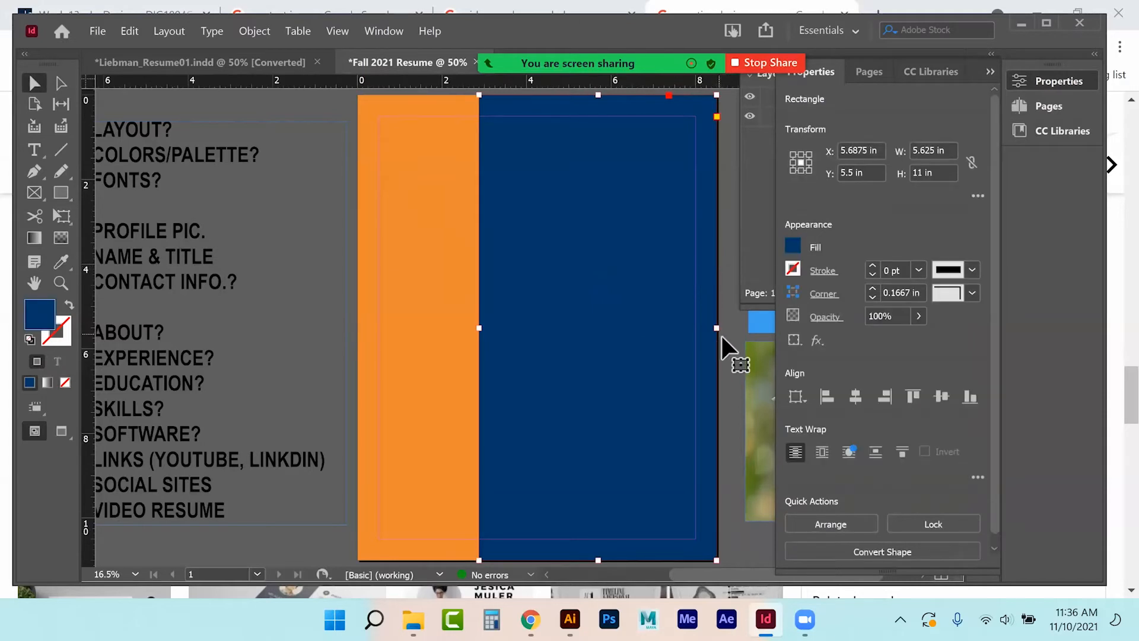
left_click_drag(720, 336, 722, 336)
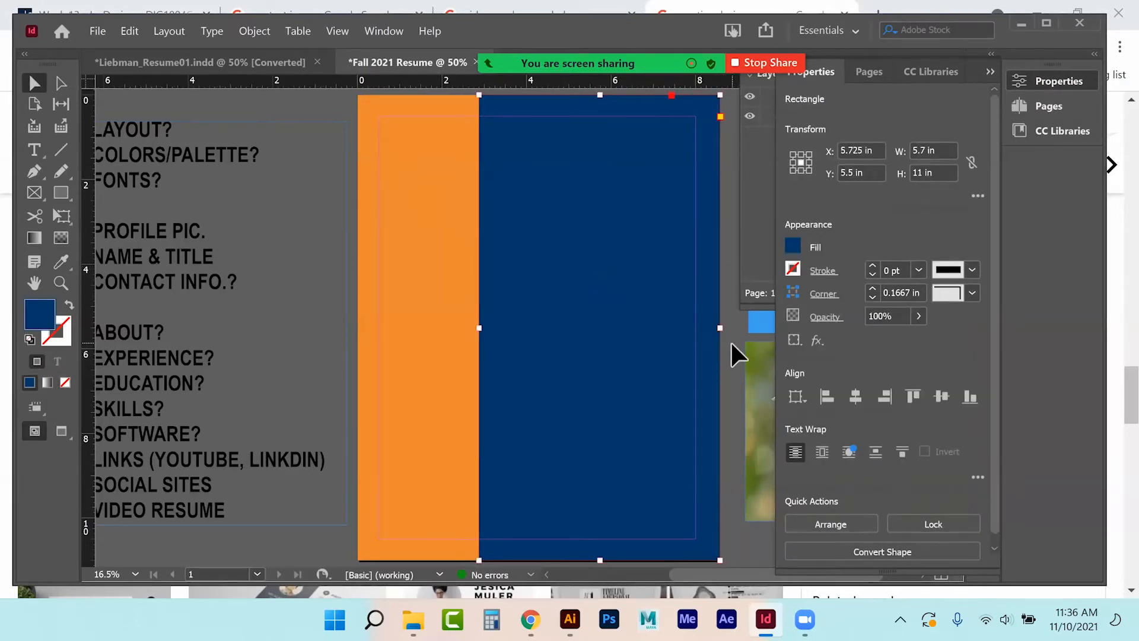
left_click(731, 341)
left_click(649, 415)
Extend the navy panel past the page bottom and realign its right edge to the page.
left_click_drag(599, 560, 600, 564)
left_click(454, 397)
left_click(538, 418)
left_click(731, 369)
left_click(726, 326)
left_click_drag(724, 330, 719, 331)
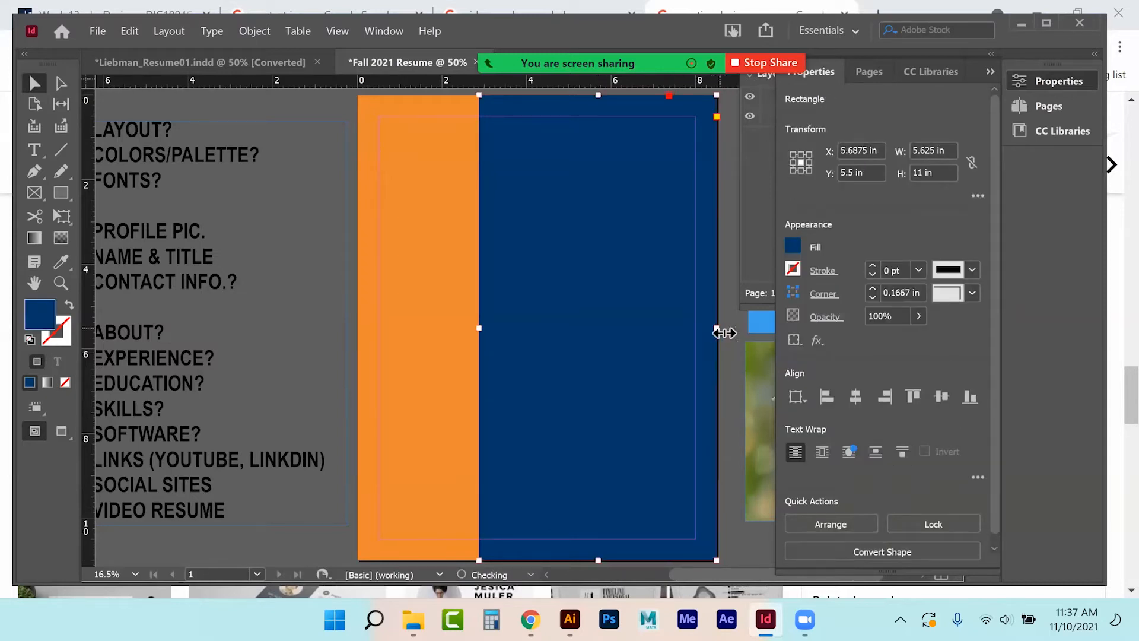
left_click(731, 365)
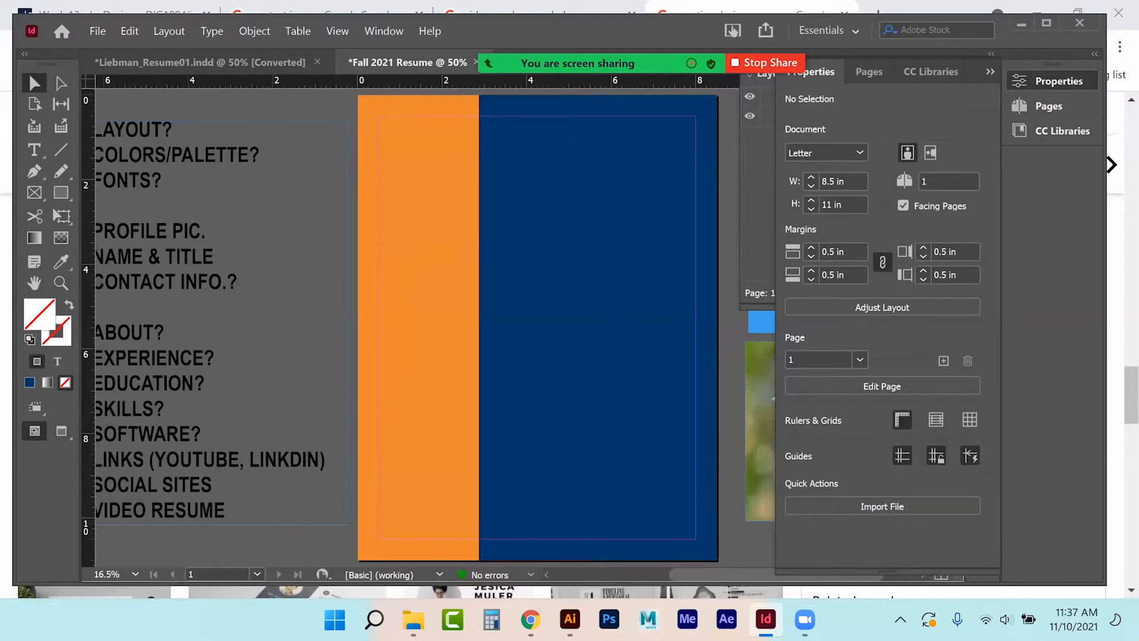
left_click(991, 72)
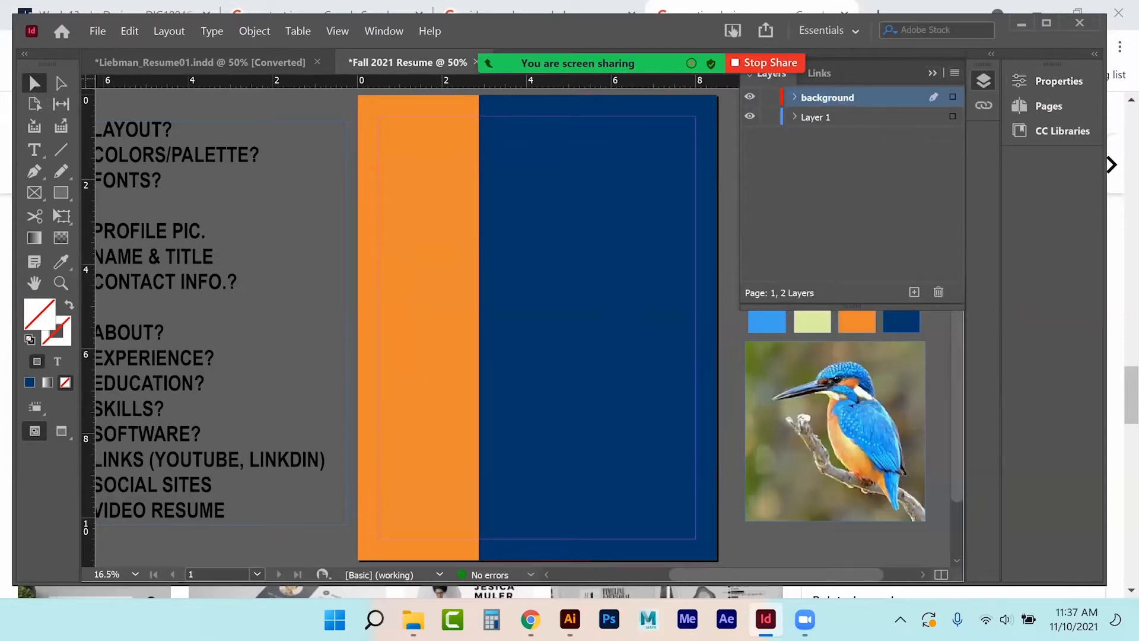
Lock the background layer and add a new layer named PIC NAME CONTACT.
left_click(769, 97)
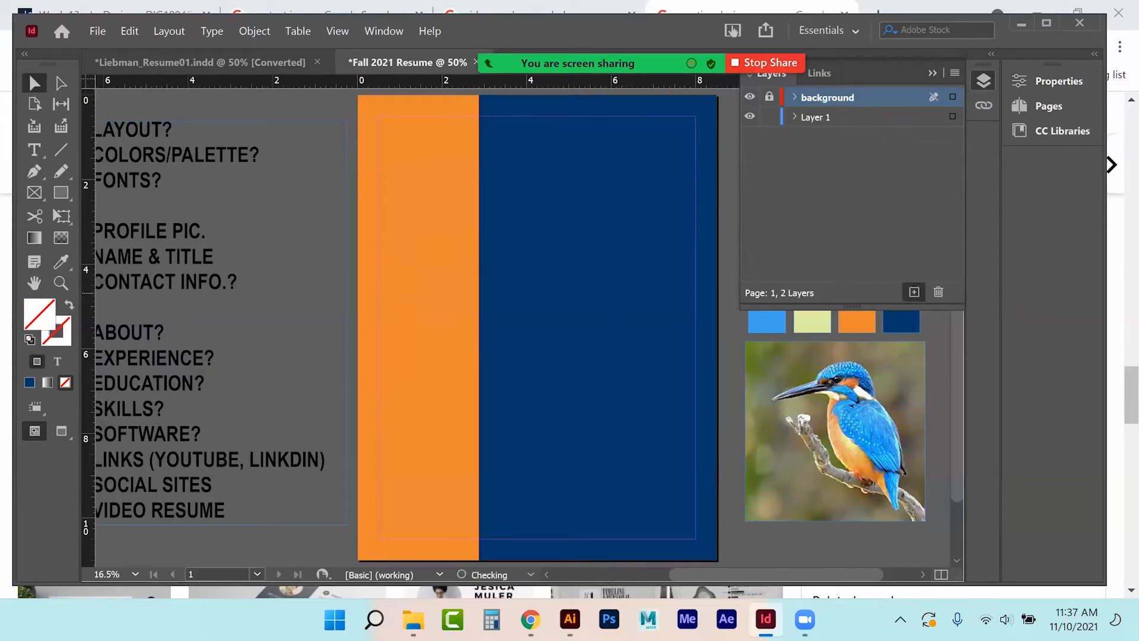
left_click(915, 292)
double_click(817, 97)
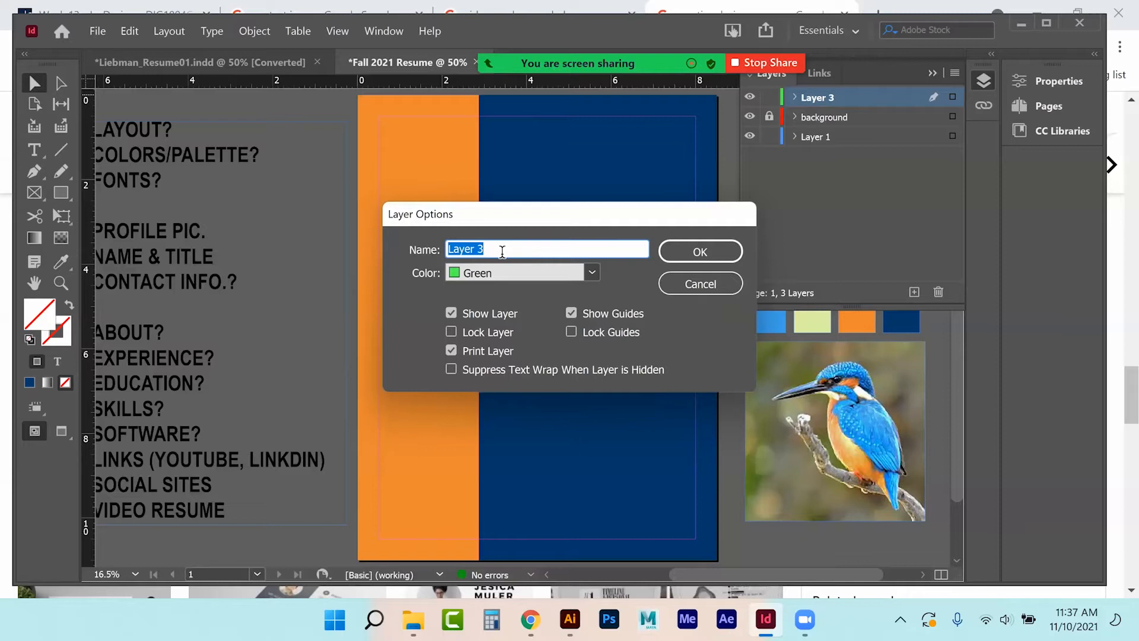
type("PIC NAME CONTACT")
left_click(705, 249)
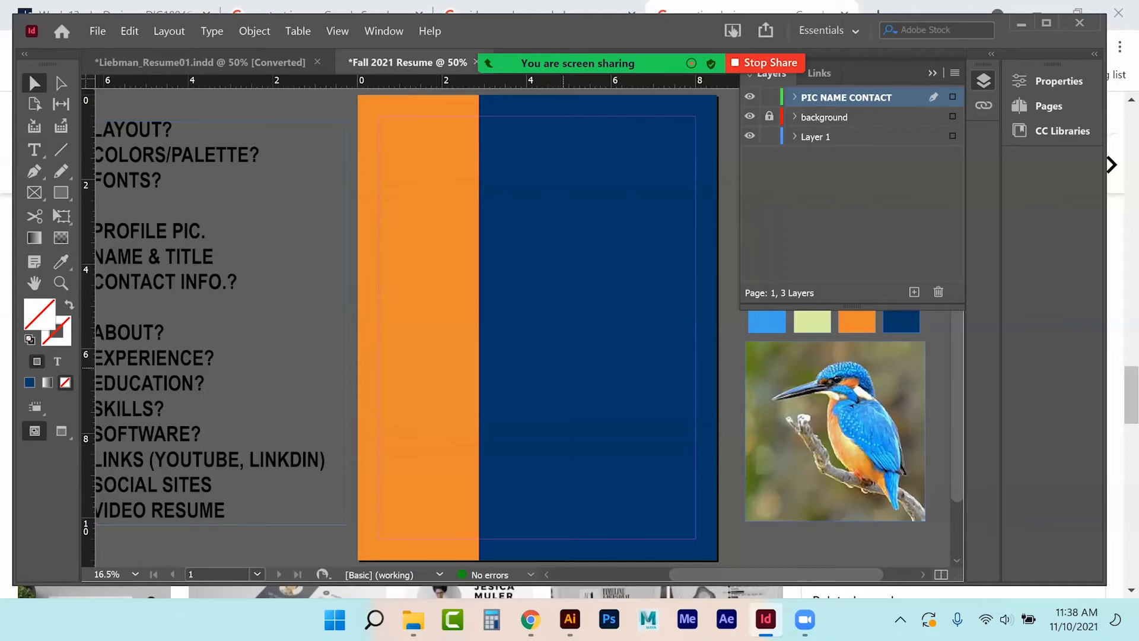
left_click(745, 415)
Stretch the kingfisher photo frame left into the orange column, then undo both changes.
left_click_drag(746, 431, 597, 451)
left_click_drag(602, 411, 387, 433)
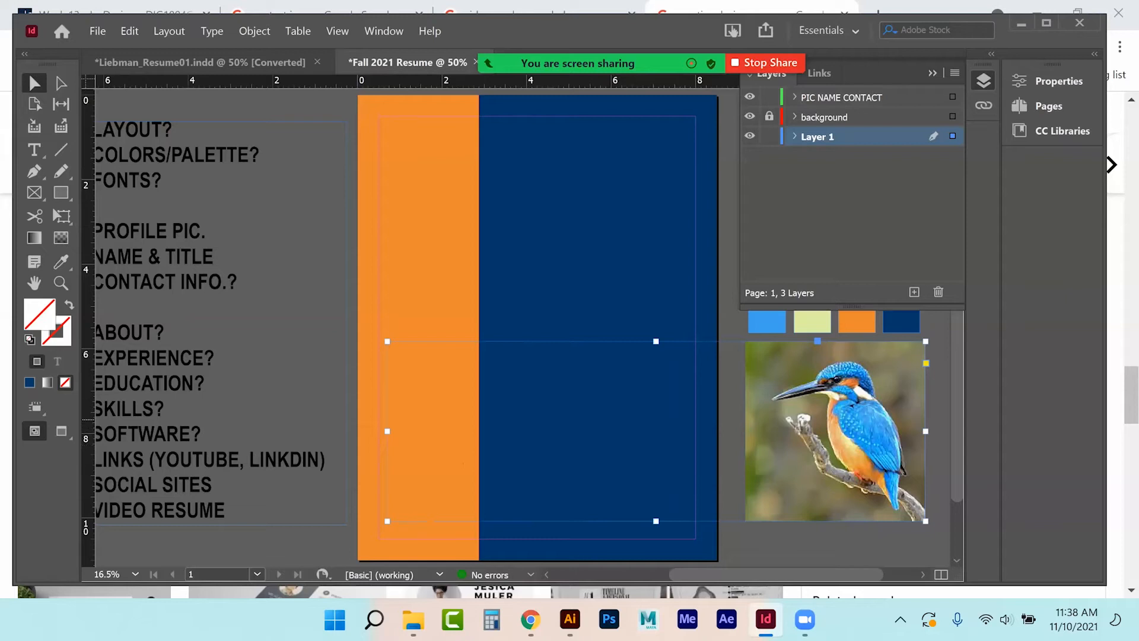
key("ctrl+z")
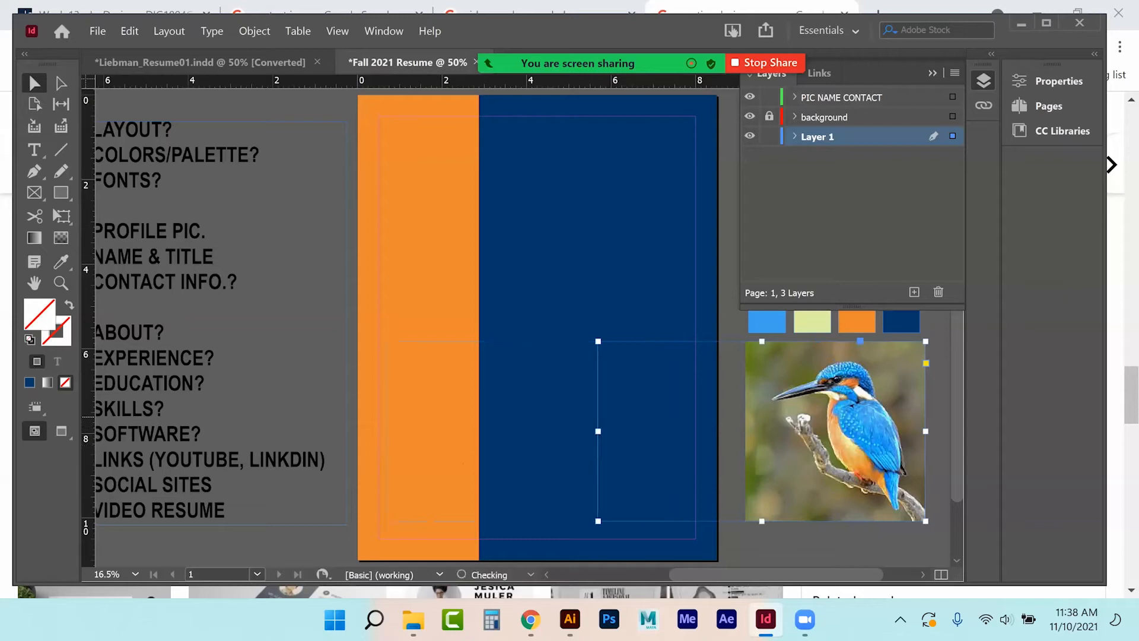
key("ctrl+z")
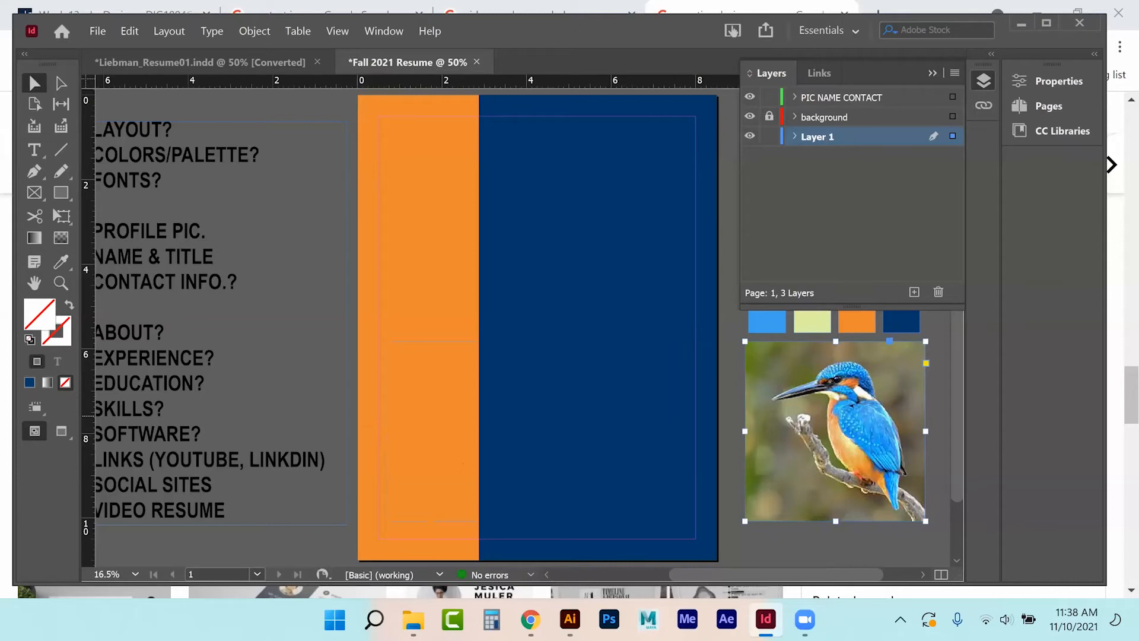
Nudge and enlarge the kingfisher photo, undoing each change to keep its original size.
left_click(727, 378)
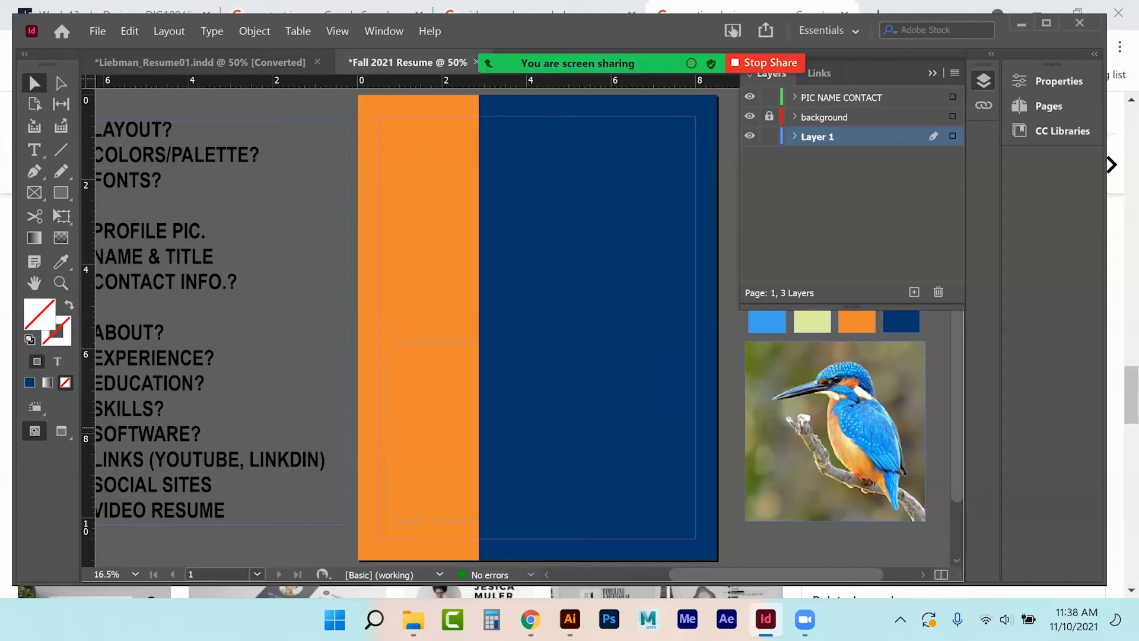
left_click(835, 400)
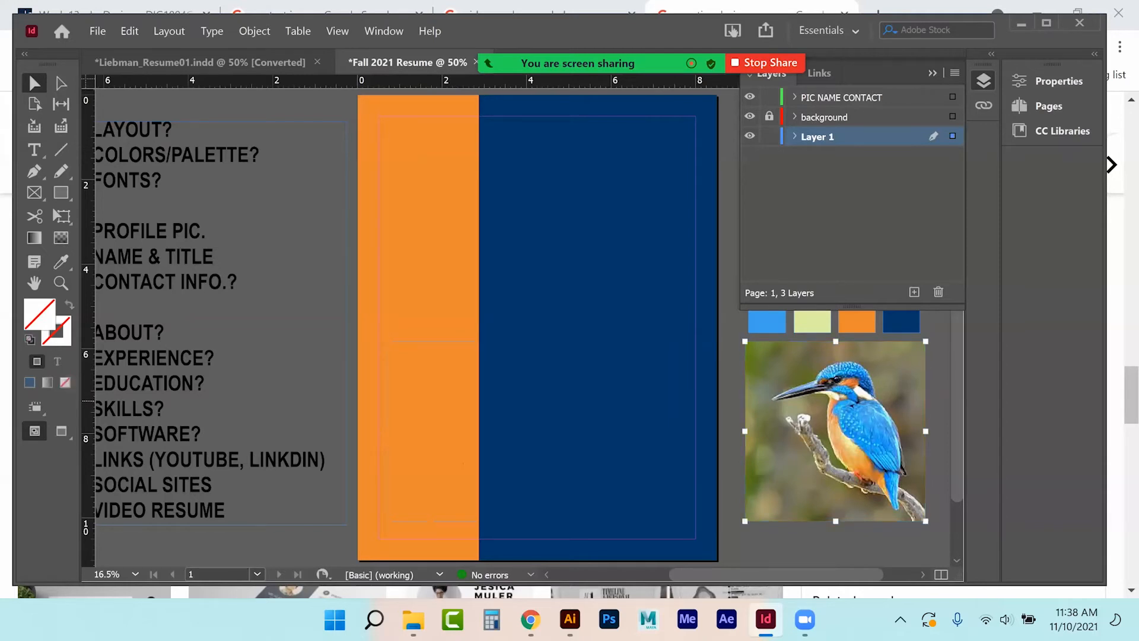
left_click_drag(834, 411, 839, 410)
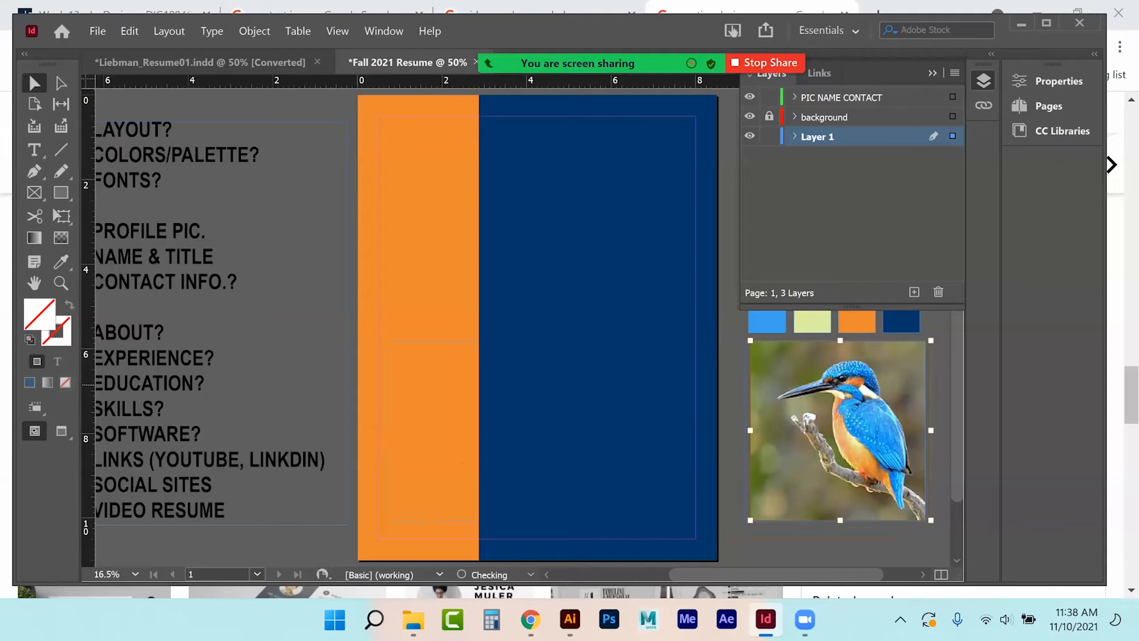
key("ctrl+z")
key("ctrl+z")
left_click_drag(746, 342, 664, 263)
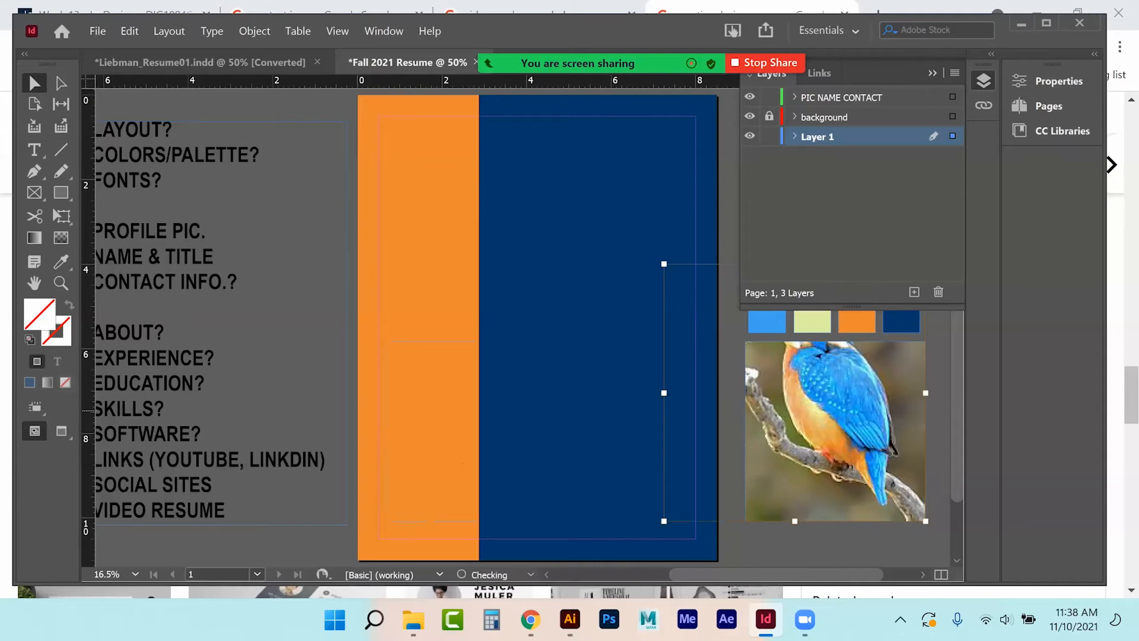
key("ctrl+z")
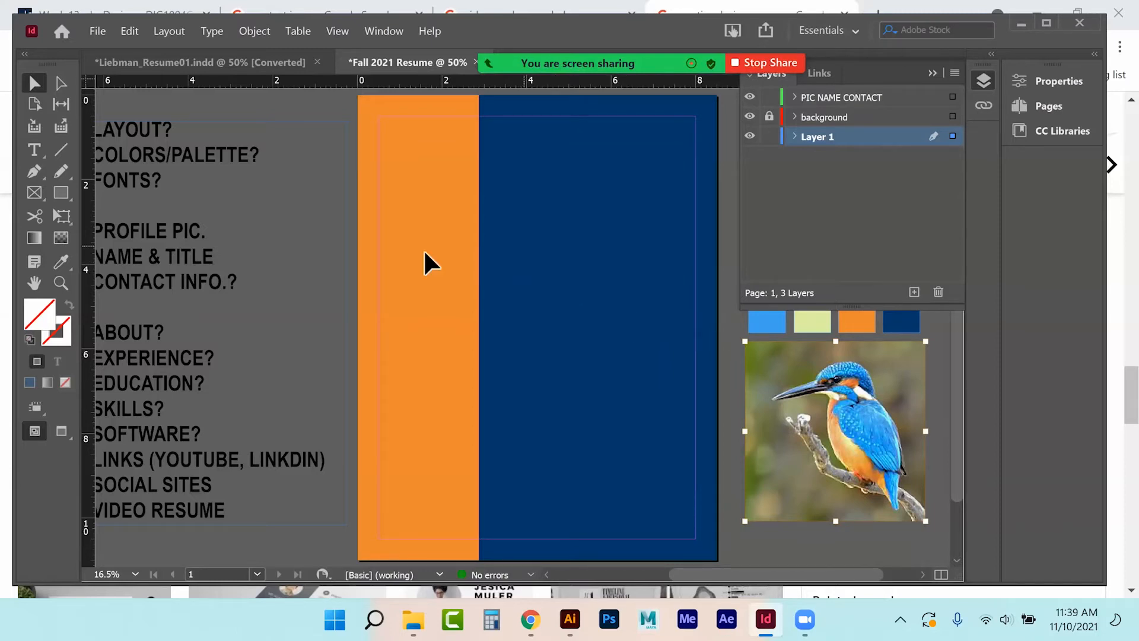
left_click(62, 194)
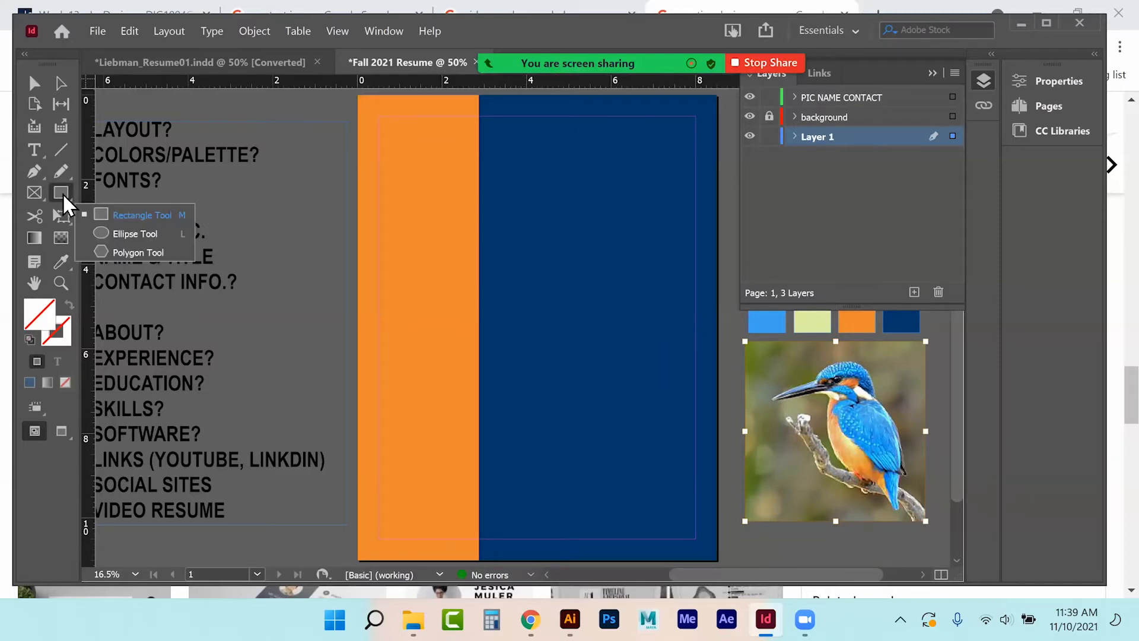
Draw a 1.125 in circle atop the orange column and make PIC NAME CONTACT the active layer.
left_click(116, 232)
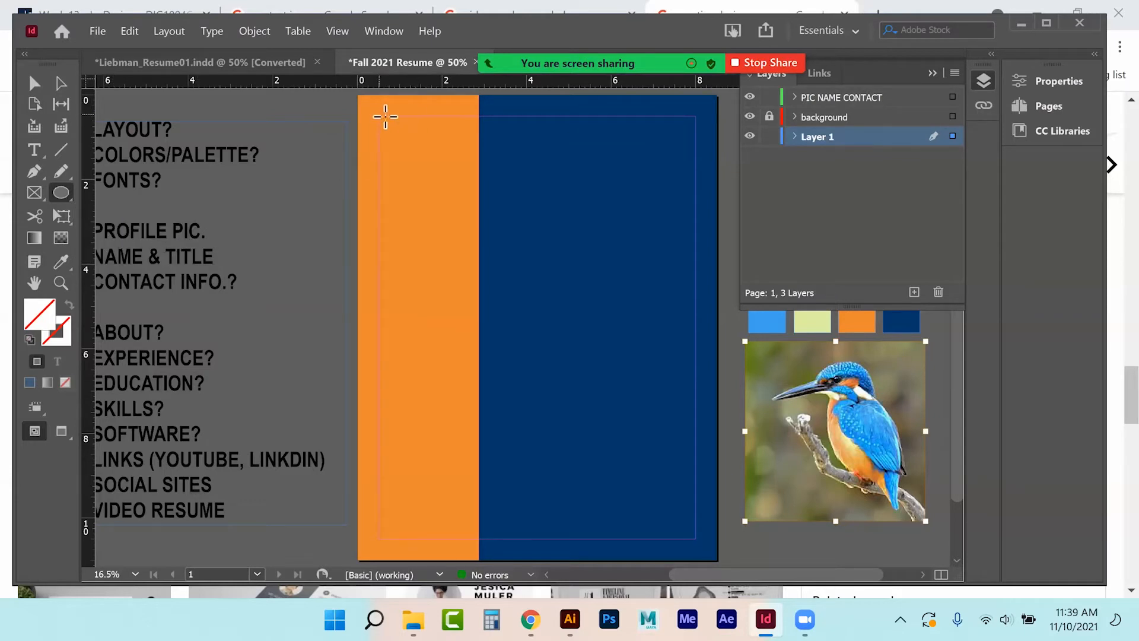
left_click_drag(386, 121, 488, 219)
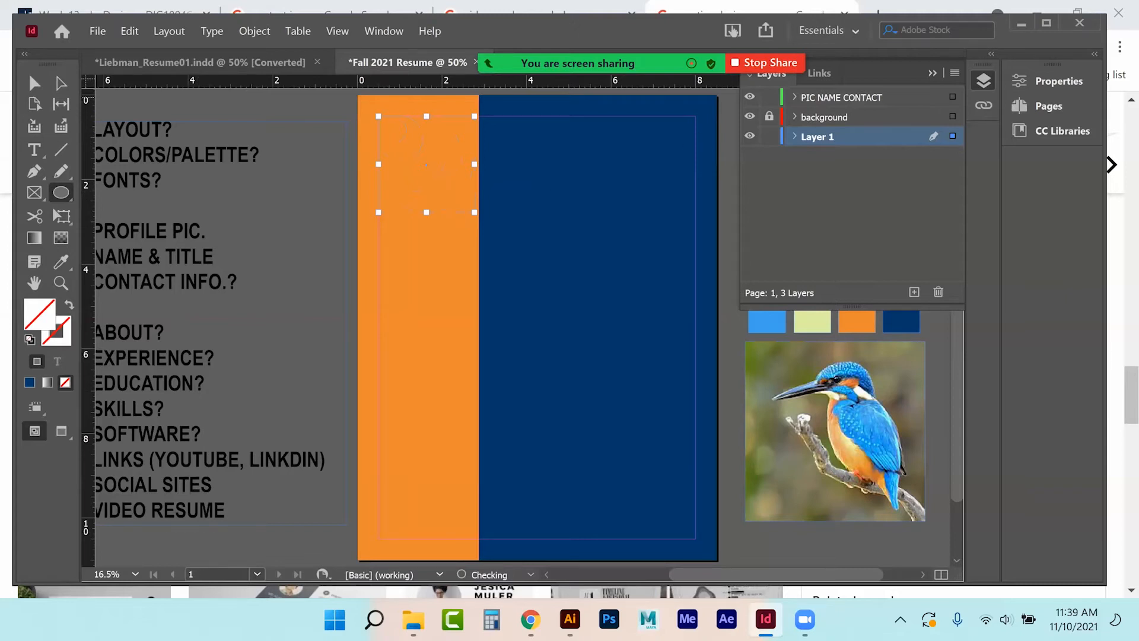
left_click(846, 97)
left_click(253, 31)
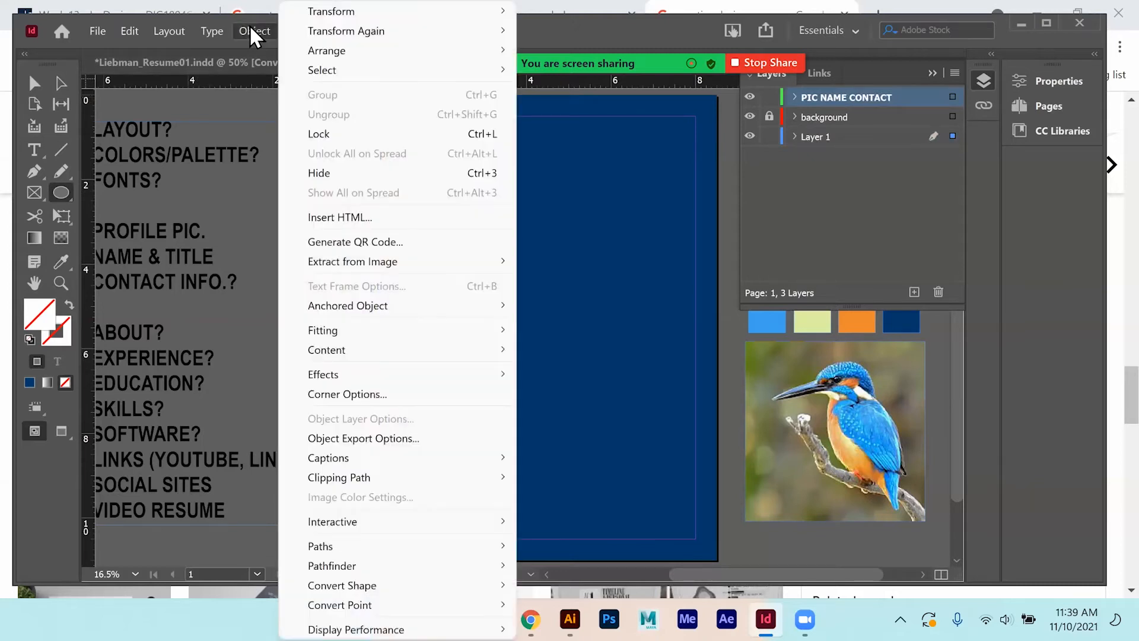
mouse_move(325, 52)
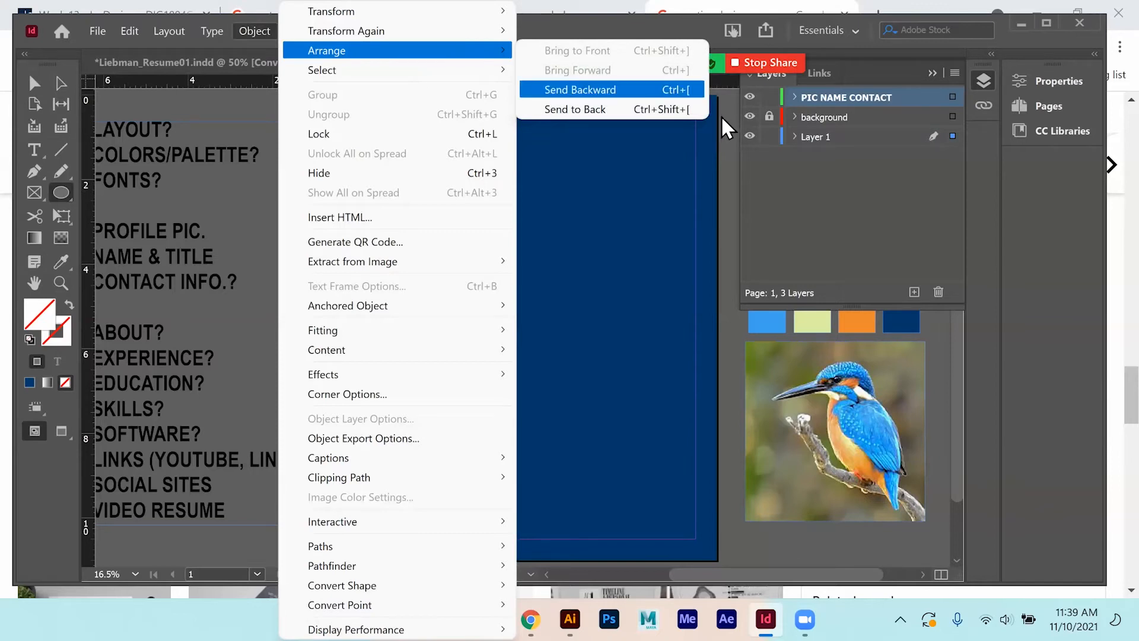
left_click(39, 85)
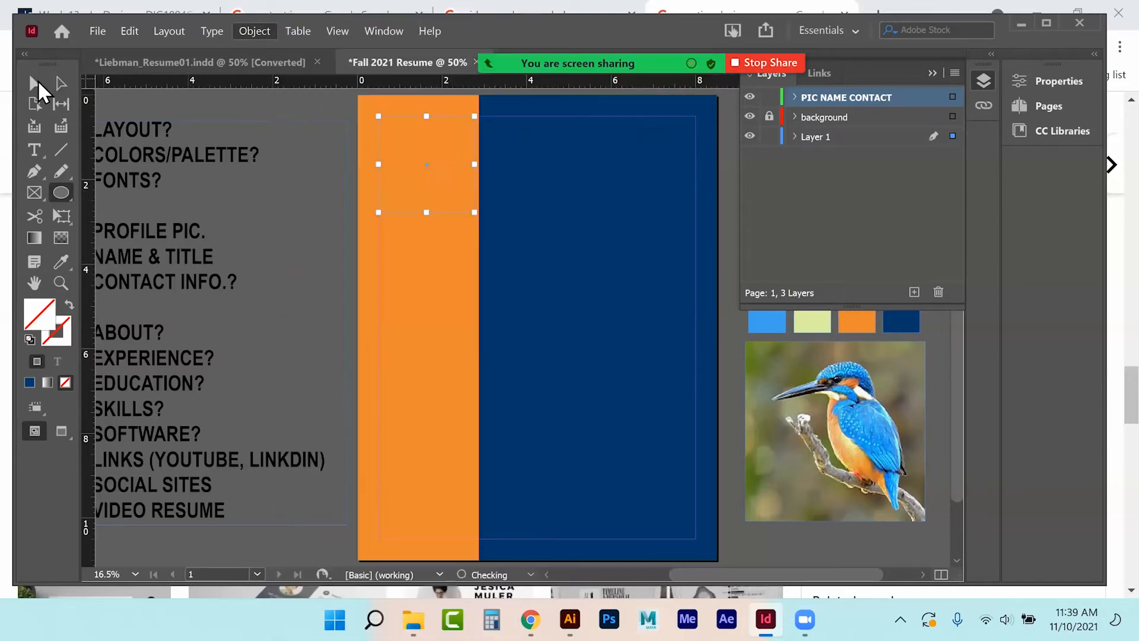
mouse_move(260, 55)
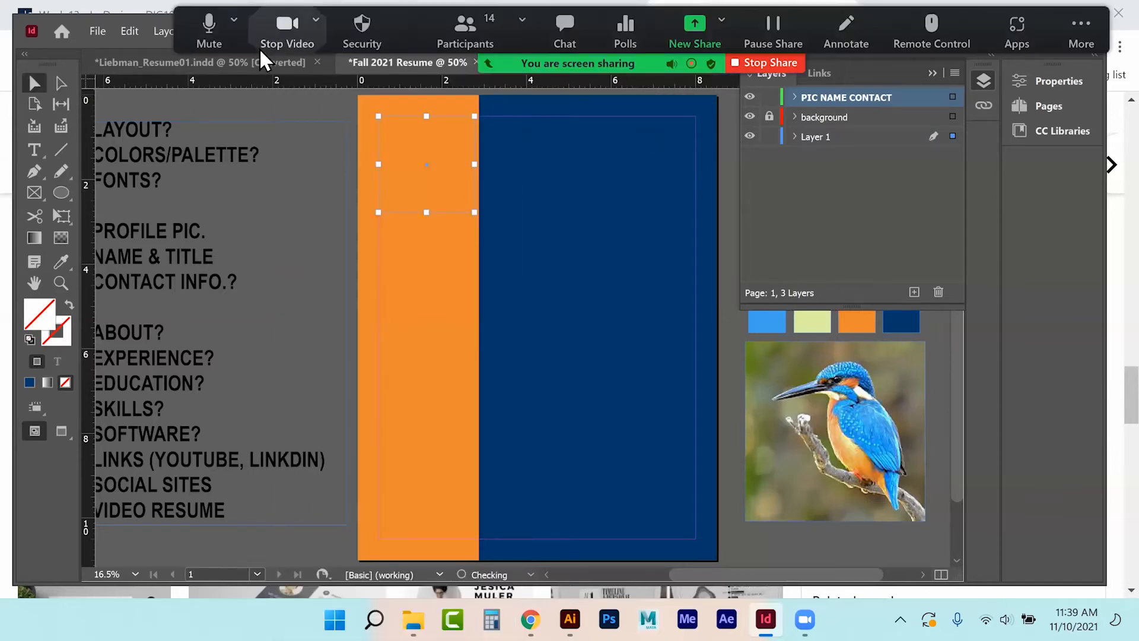
left_click(255, 31)
mouse_move(323, 51)
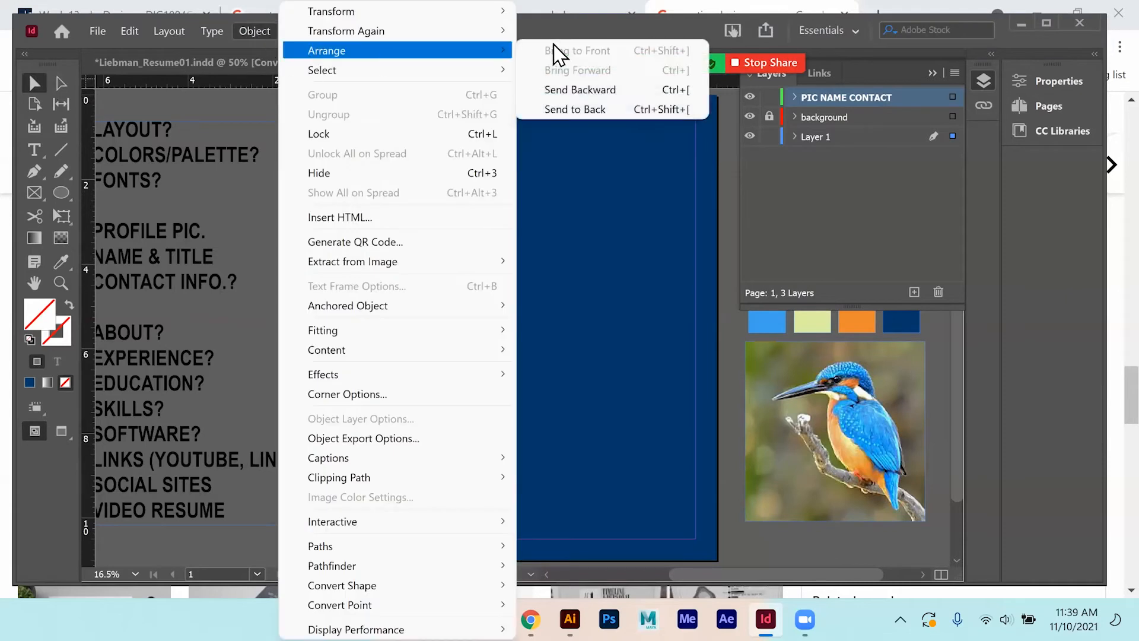
Move the circle from Layer 1 onto the PIC NAME CONTACT layer and lock Layer 1.
left_click(794, 136)
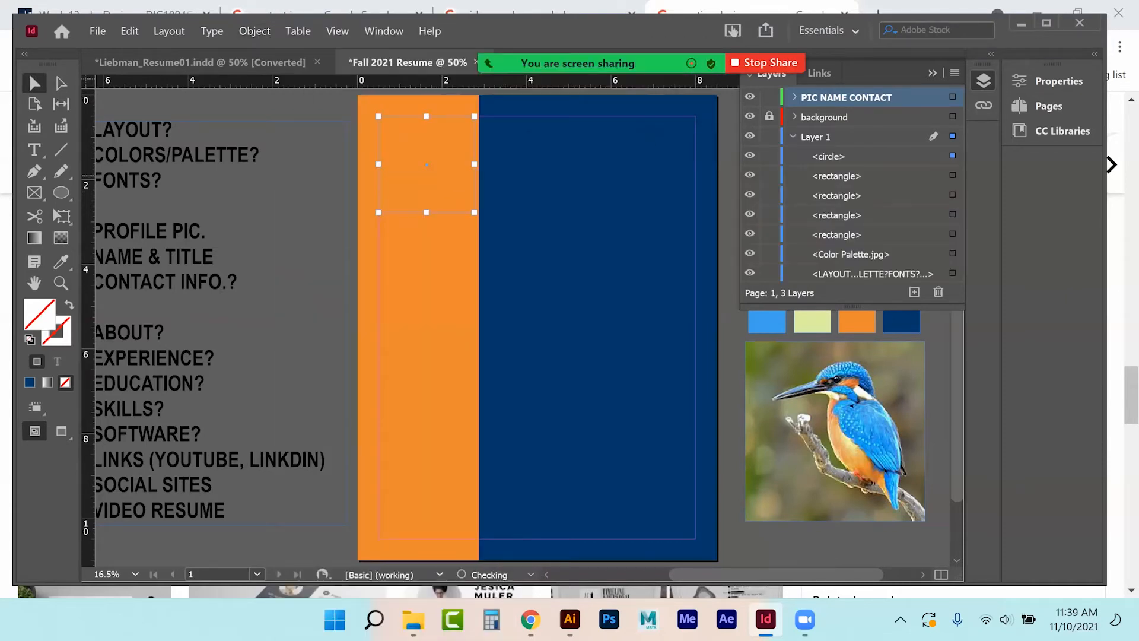
left_click(830, 156)
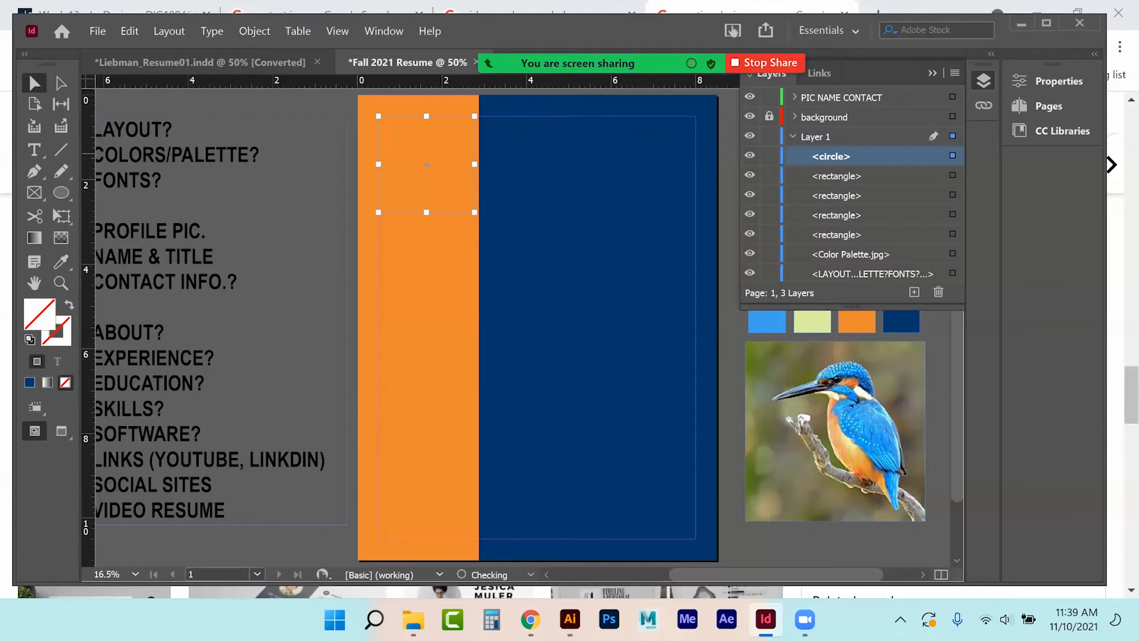
left_click_drag(830, 156, 830, 106)
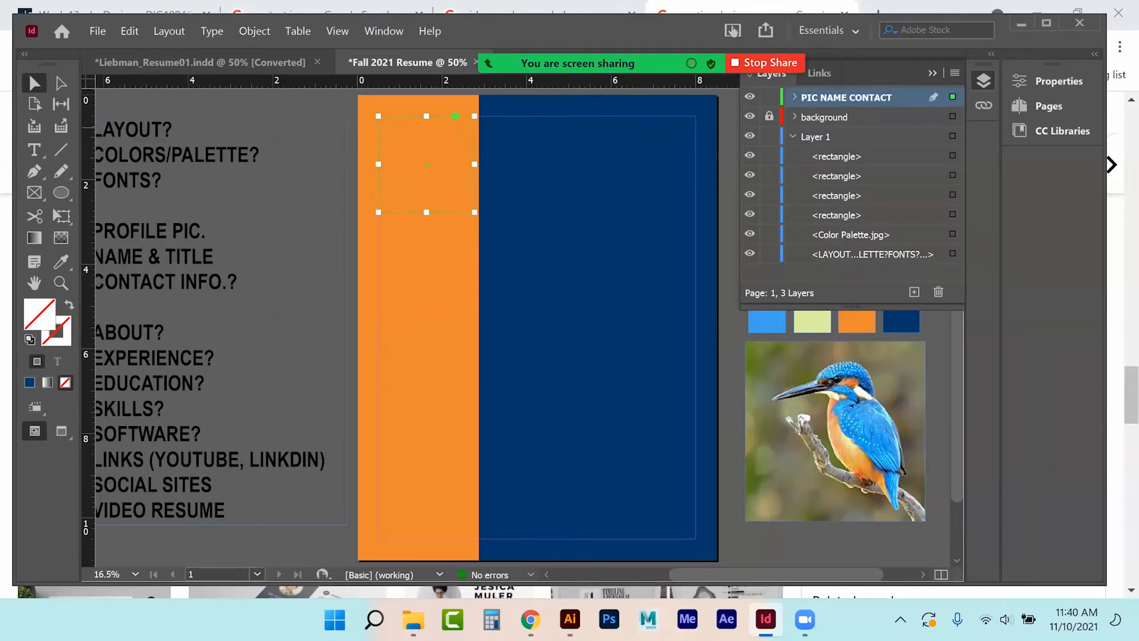
left_click(793, 136)
left_click(770, 136)
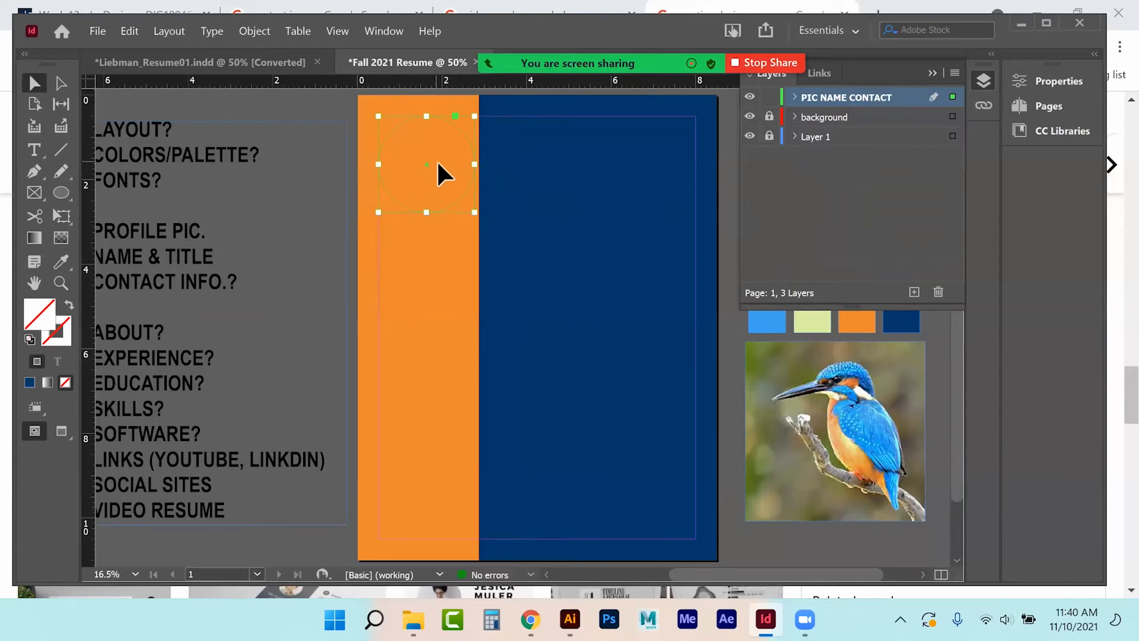
left_click(413, 619)
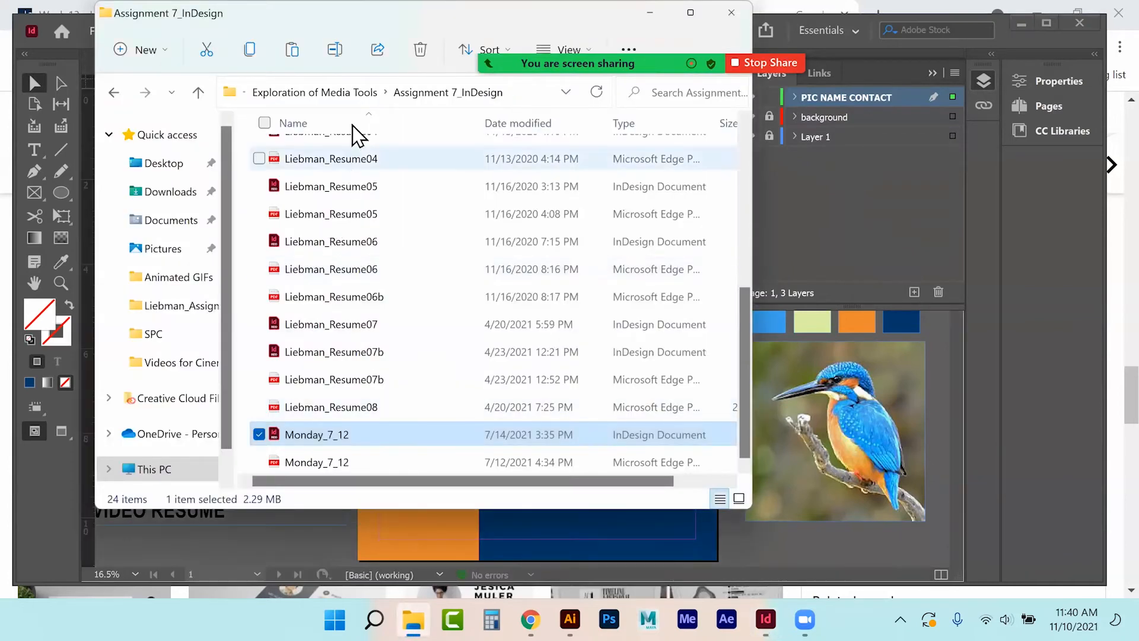
Drag the Photo file from the Icons for Buttons folder into the circle frame.
scroll(350, 267, "up", 4)
left_click(321, 154)
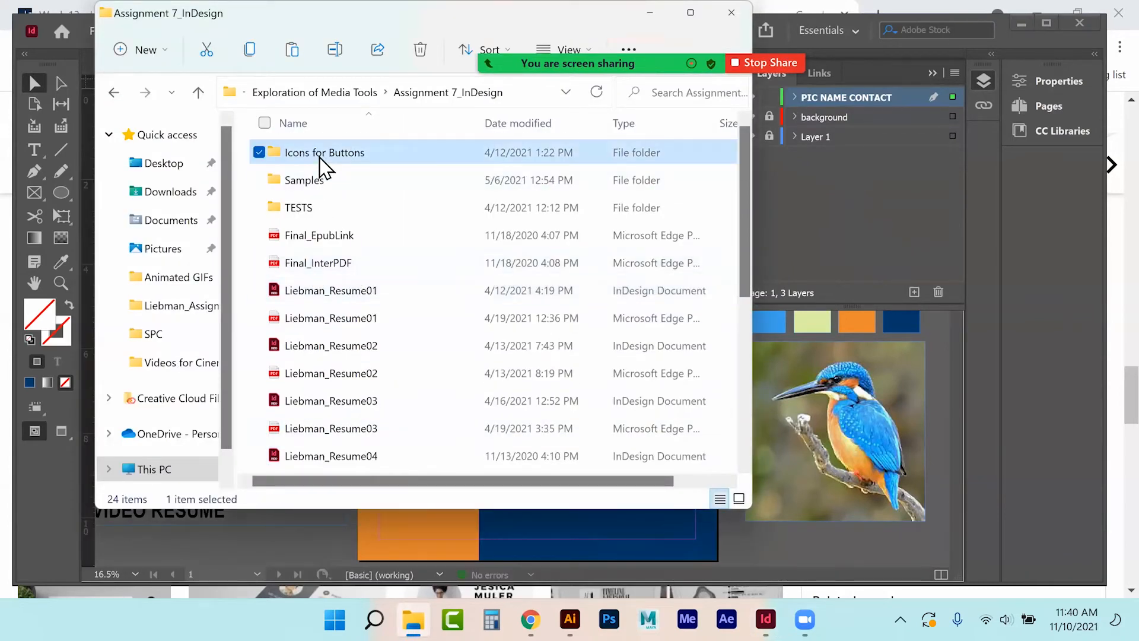
double_click(320, 155)
left_click(685, 265)
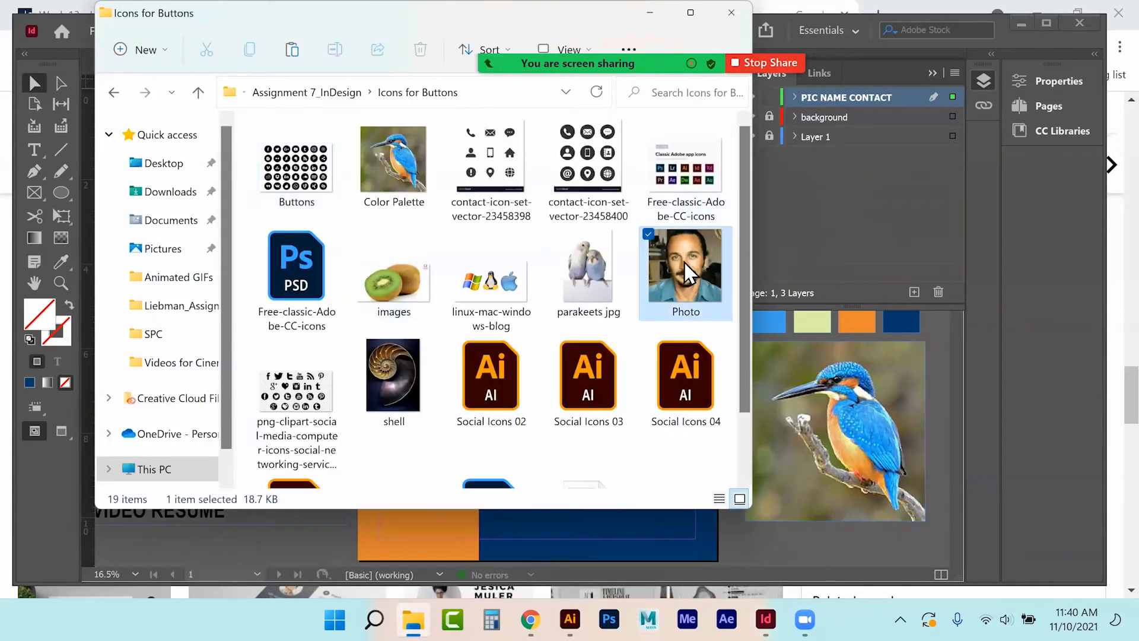
left_click_drag(132, 21, 223, 266)
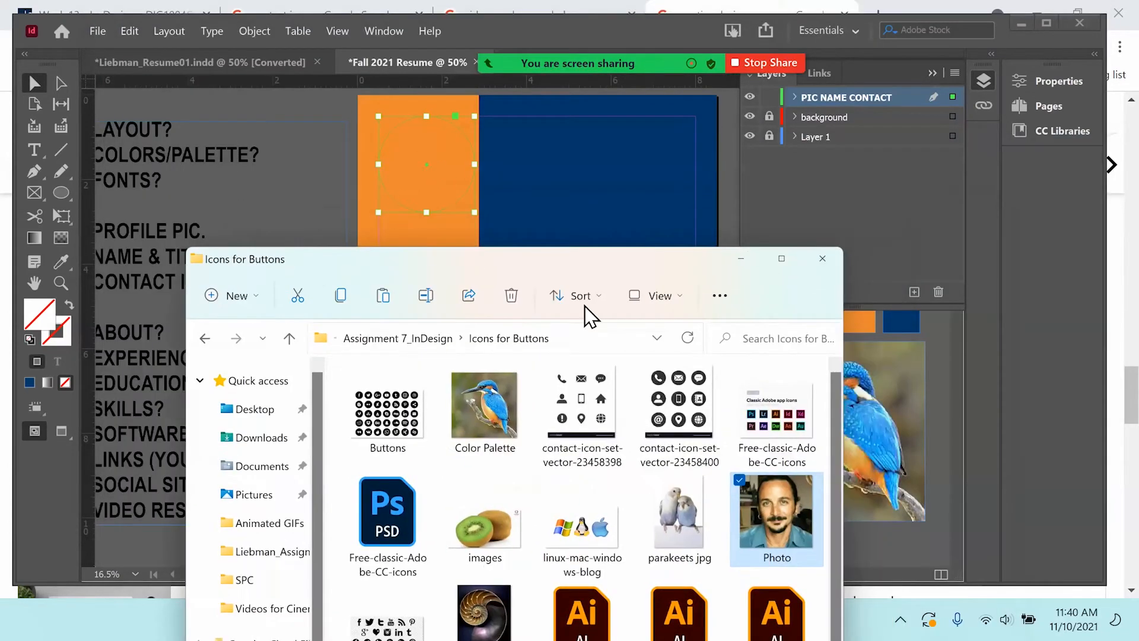
left_click_drag(774, 513, 430, 173)
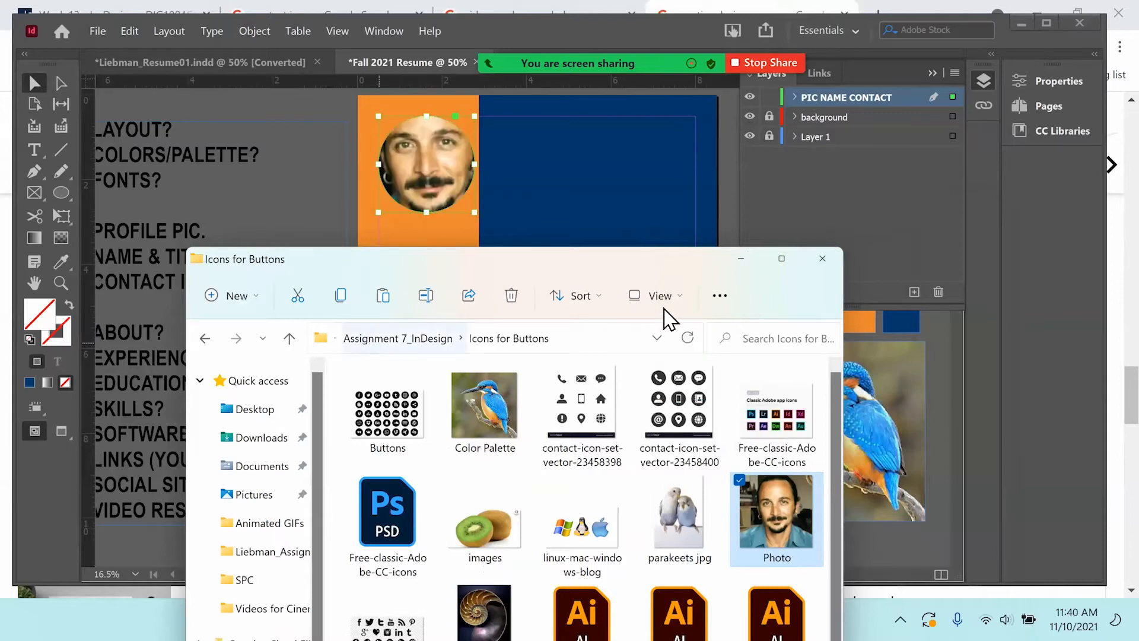
left_click(740, 259)
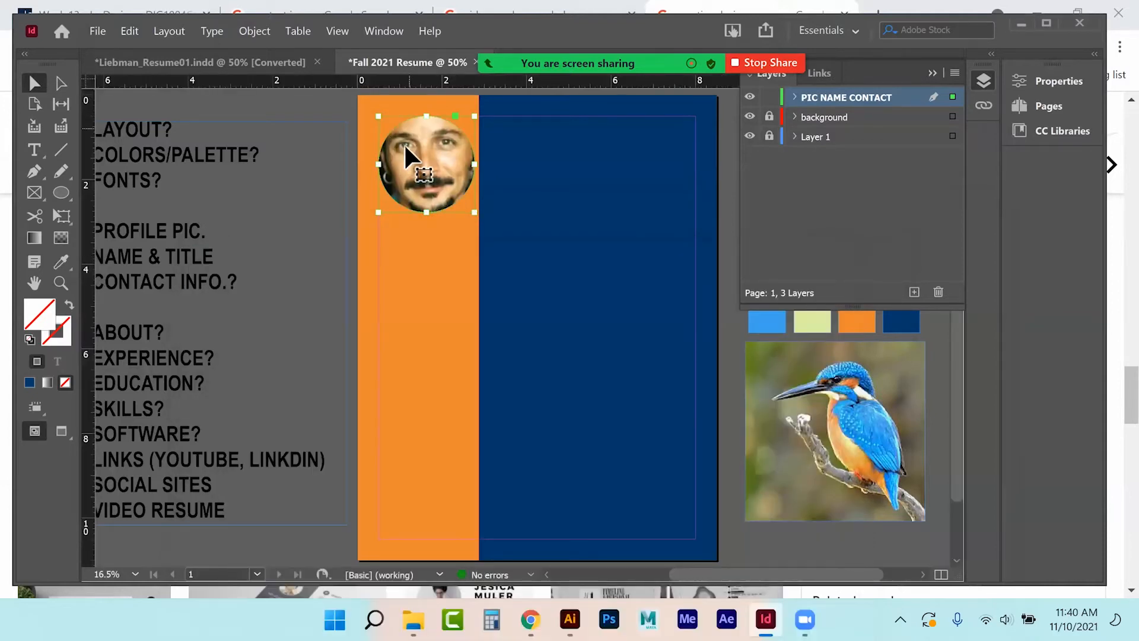
Apply Fit Content to Frame to the circular photo frame so the whole face shows.
left_click(413, 151)
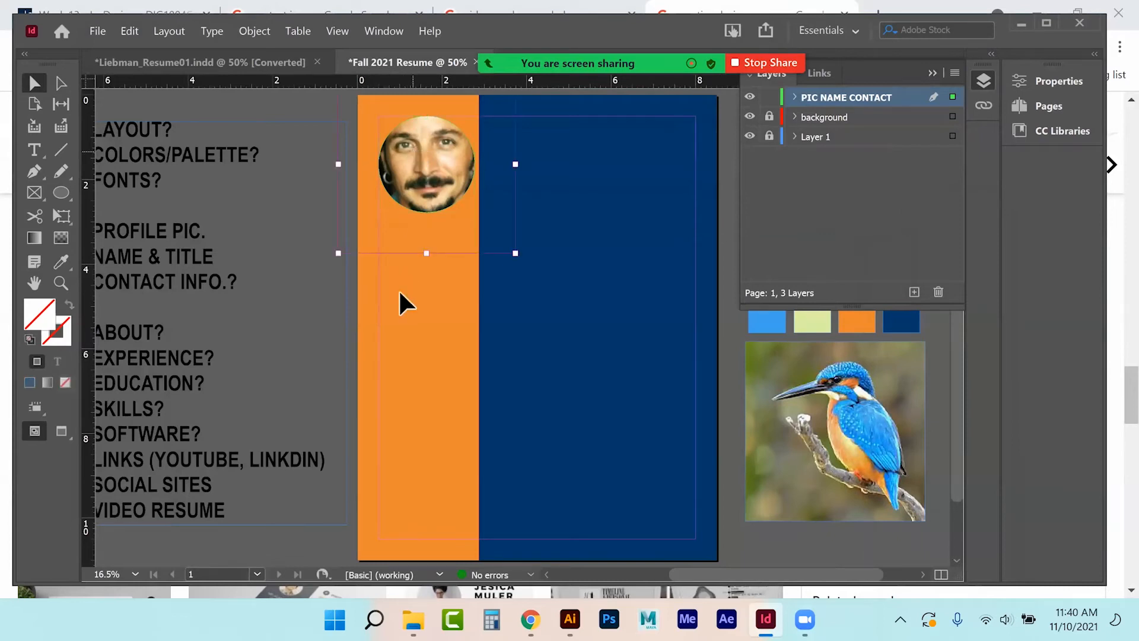
left_click(306, 297)
left_click(411, 175)
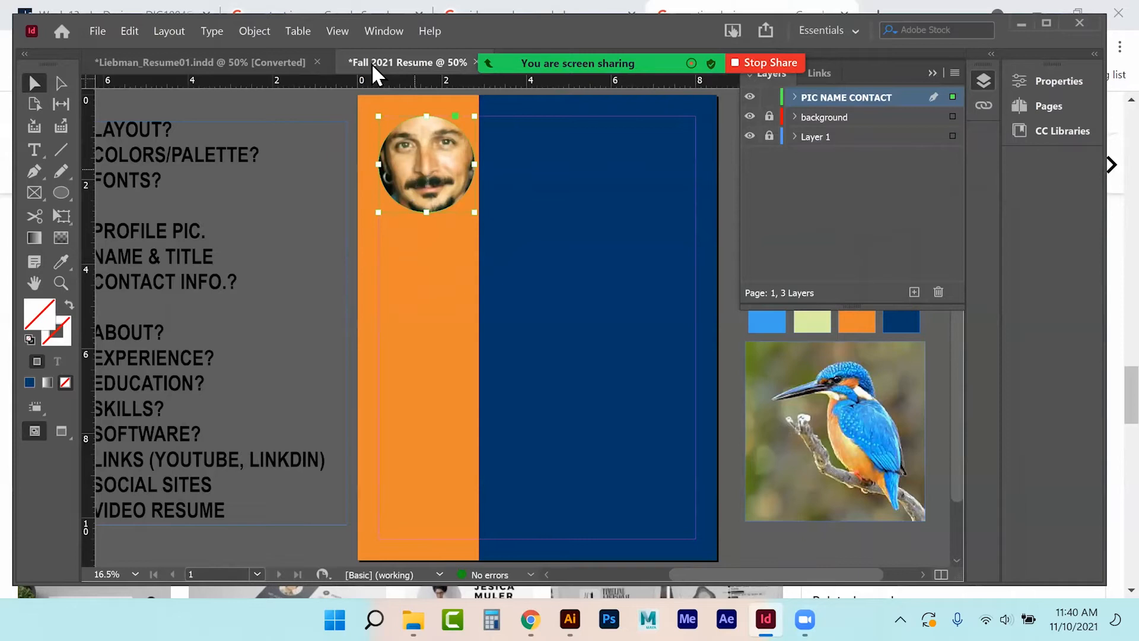
left_click(250, 33)
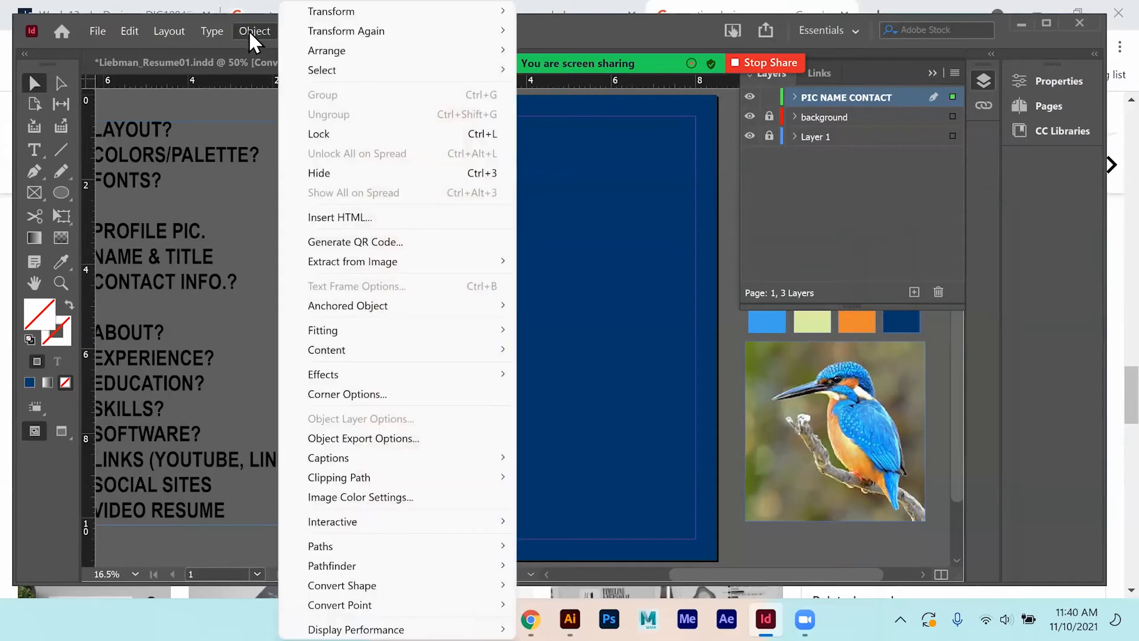
mouse_move(313, 330)
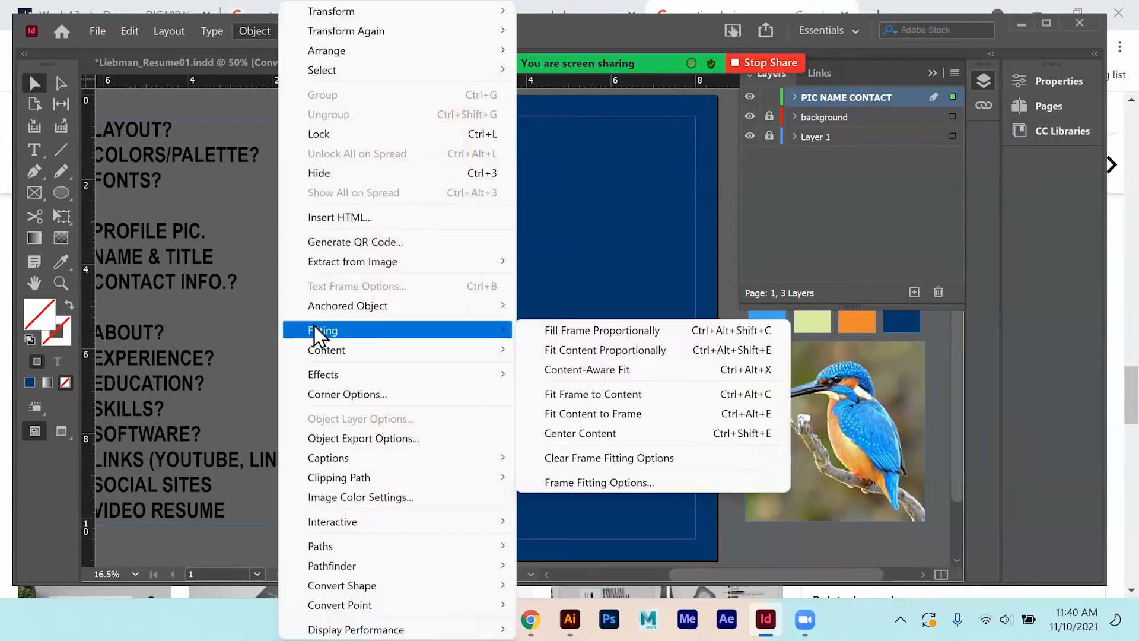
left_click(561, 402)
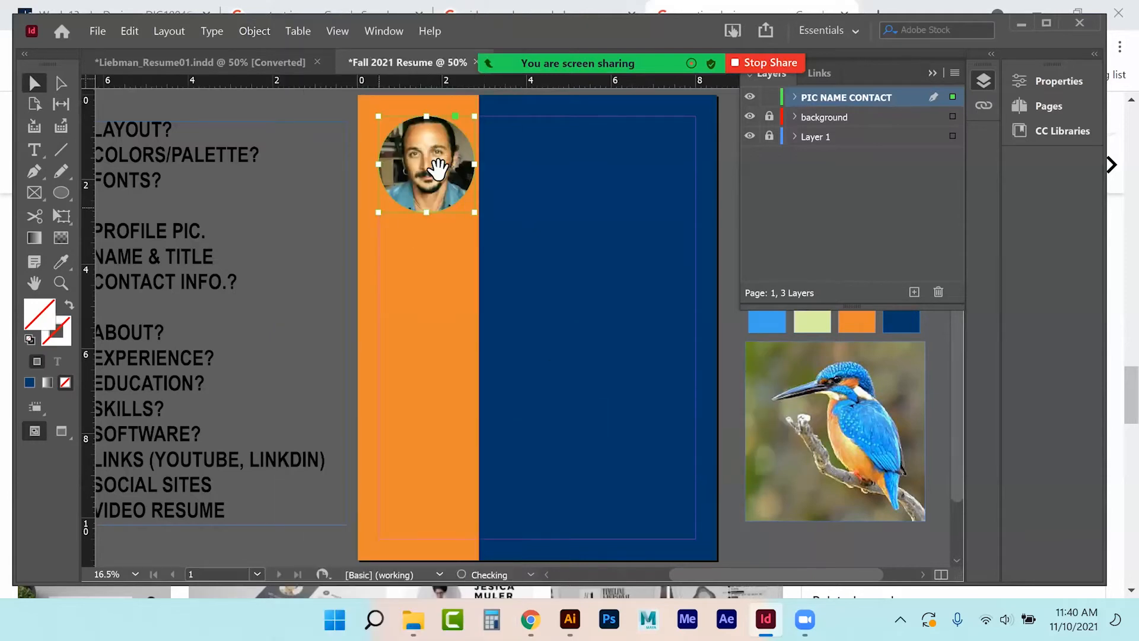
left_click(323, 229)
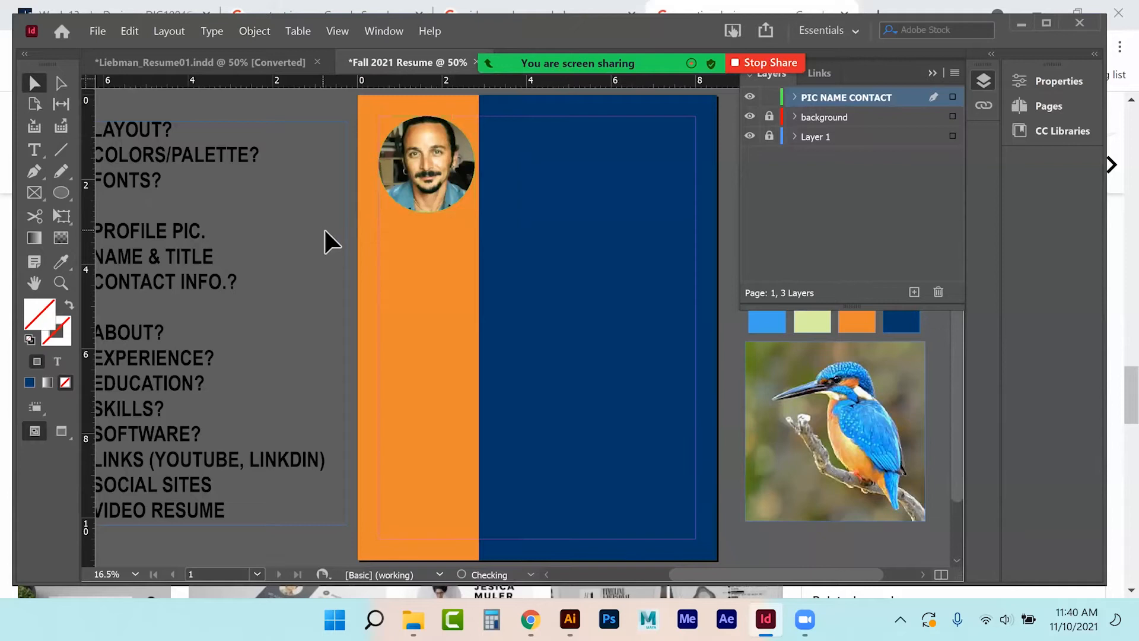
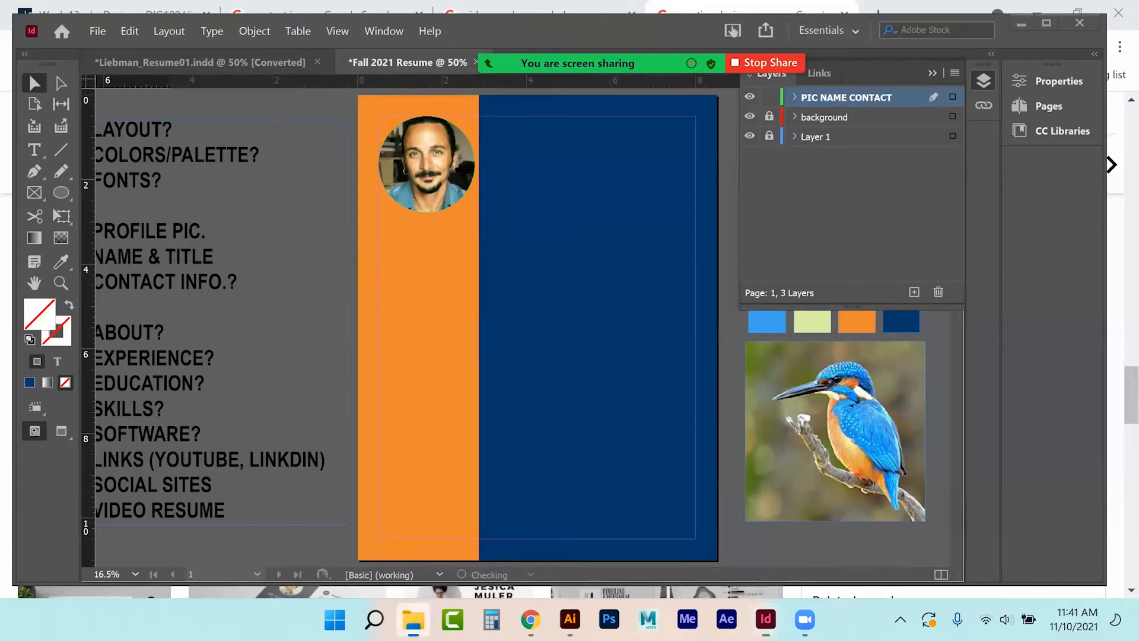
Place the Brandenburg2 dog image from Student Sample GIFs into the circular photo frame.
left_click(413, 619)
left_click(395, 339)
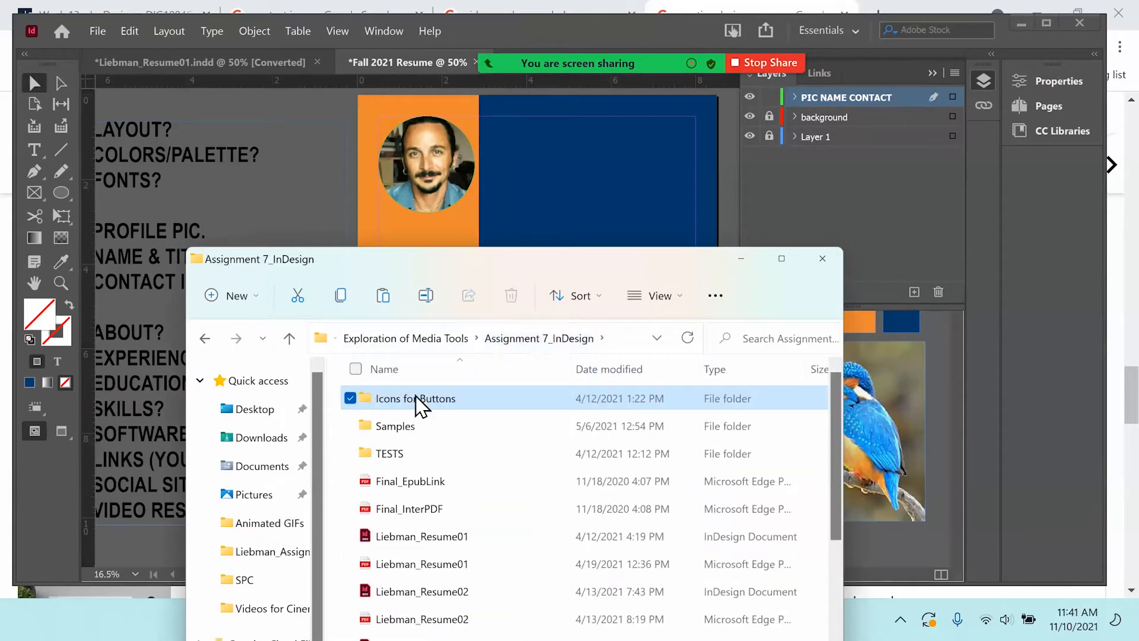
left_click(416, 339)
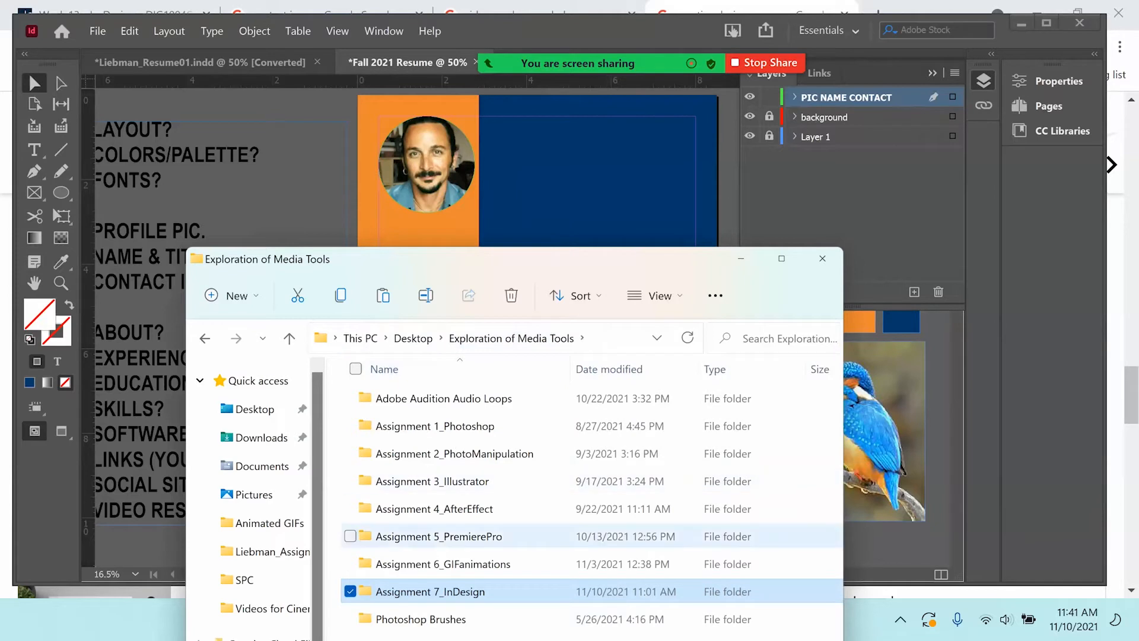
double_click(442, 563)
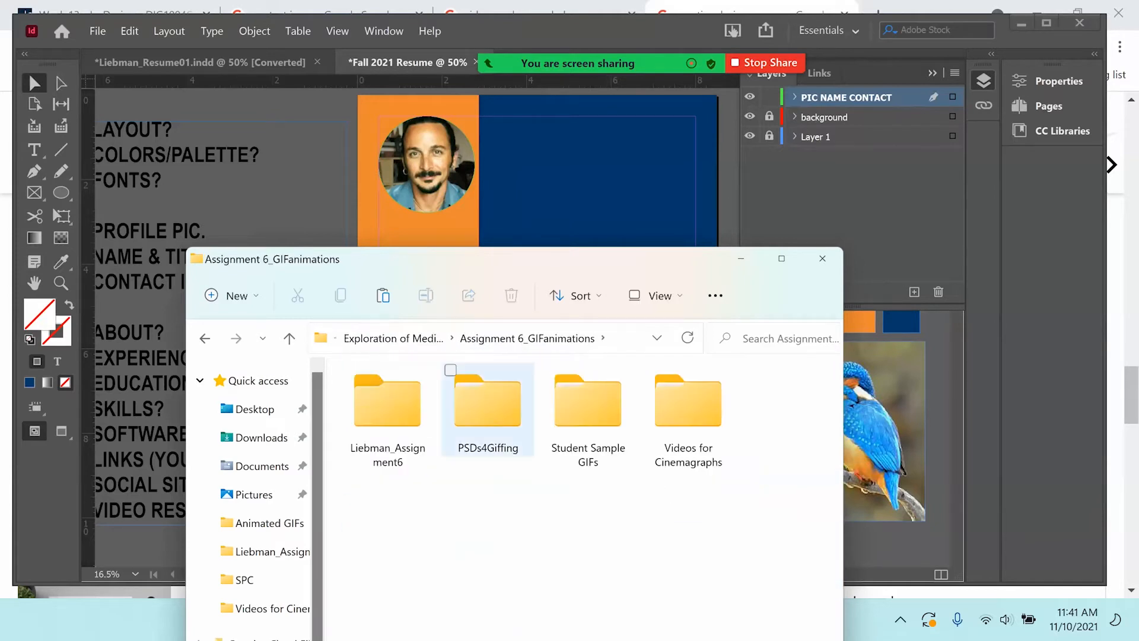
double_click(404, 403)
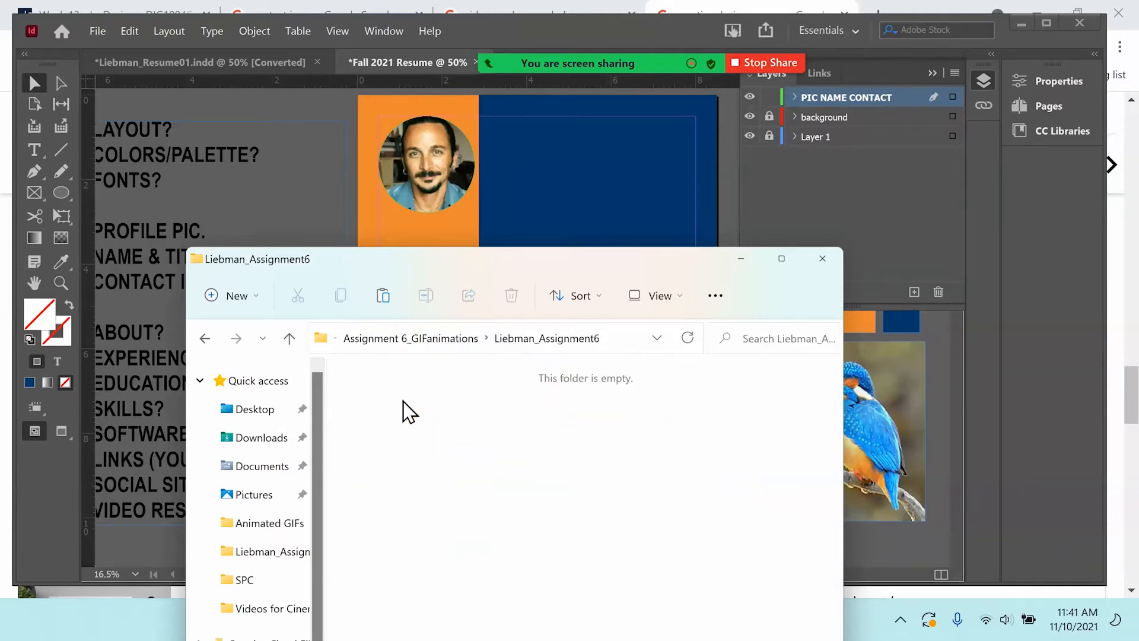
left_click(409, 339)
double_click(579, 409)
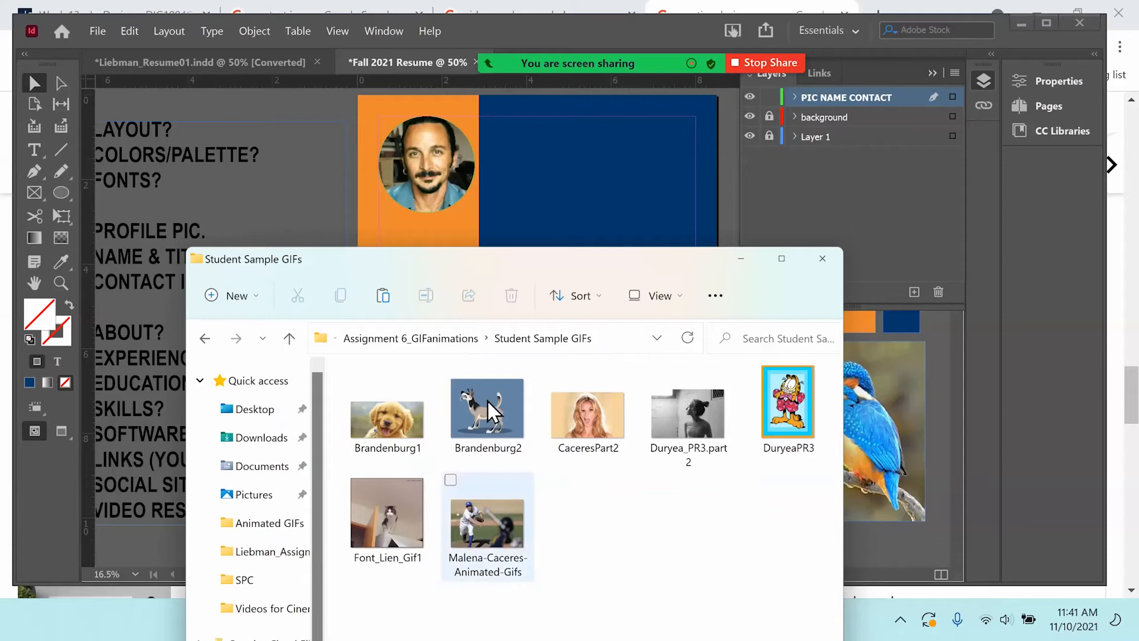
left_click(487, 400)
left_click_drag(487, 400, 425, 166)
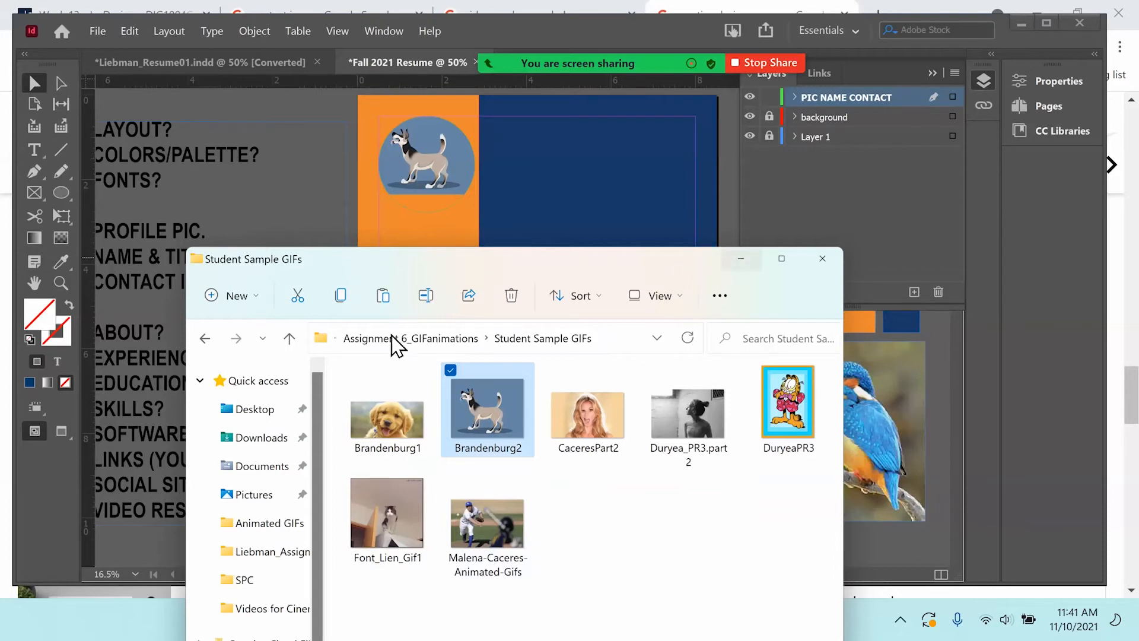
Undo the dog image to restore the portrait, and draw a text frame atop the navy panel.
left_click(426, 341)
left_click(425, 344)
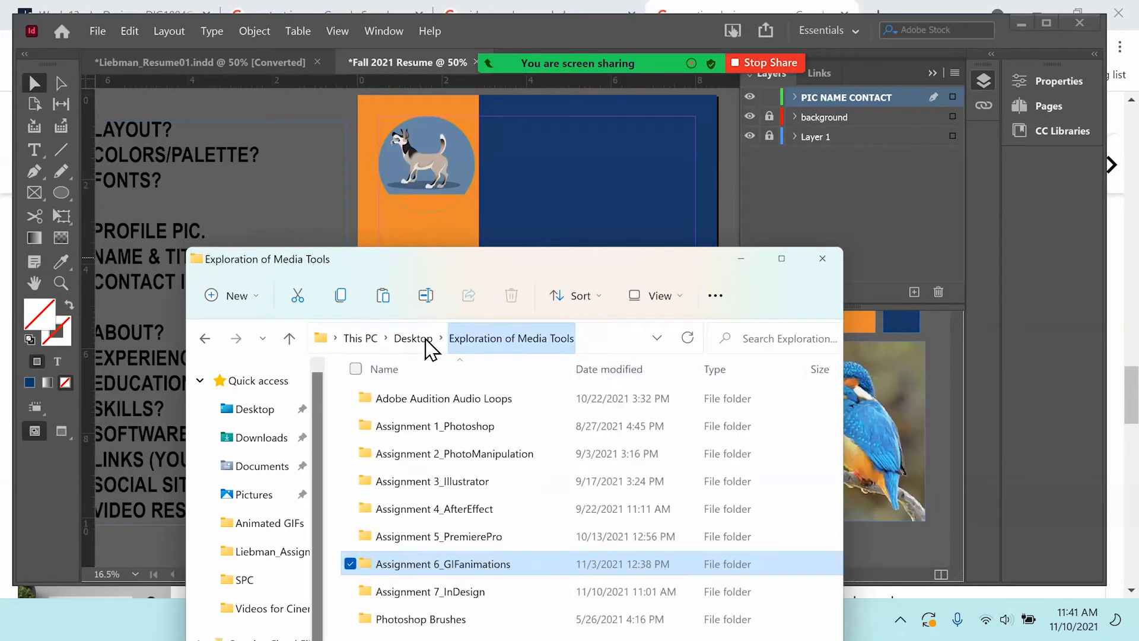
double_click(422, 592)
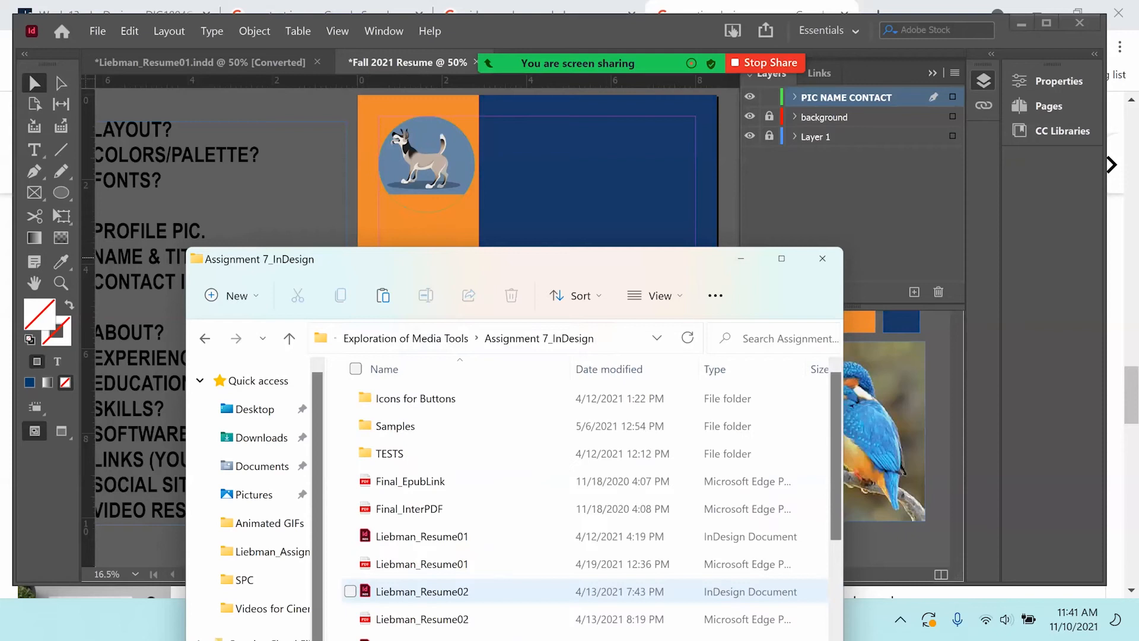
left_click(733, 266)
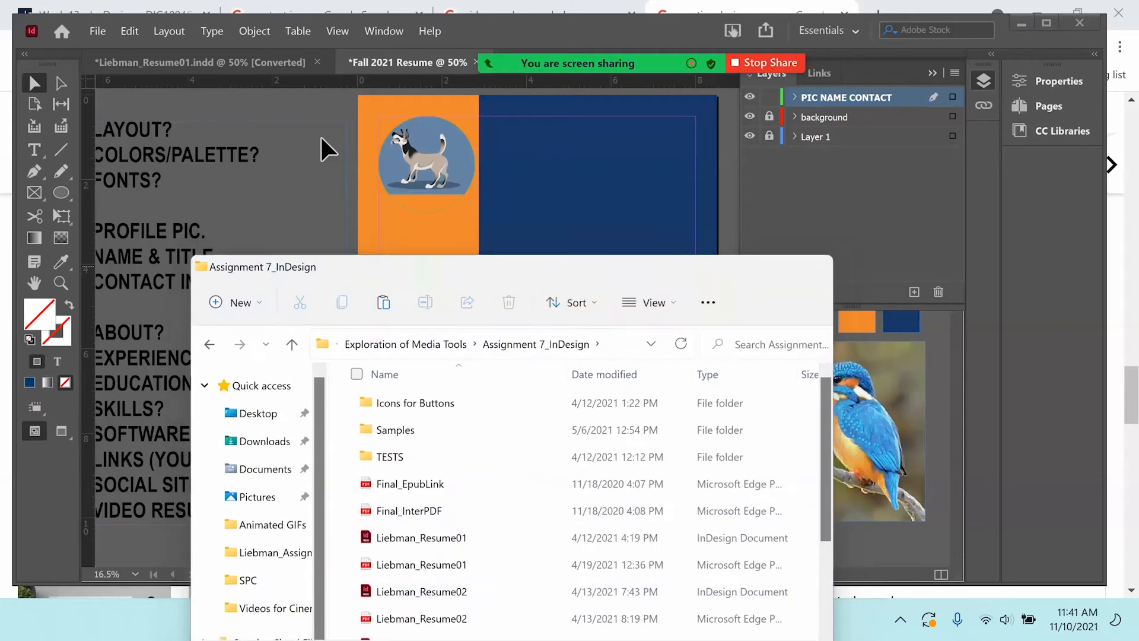
key("ctrl+z")
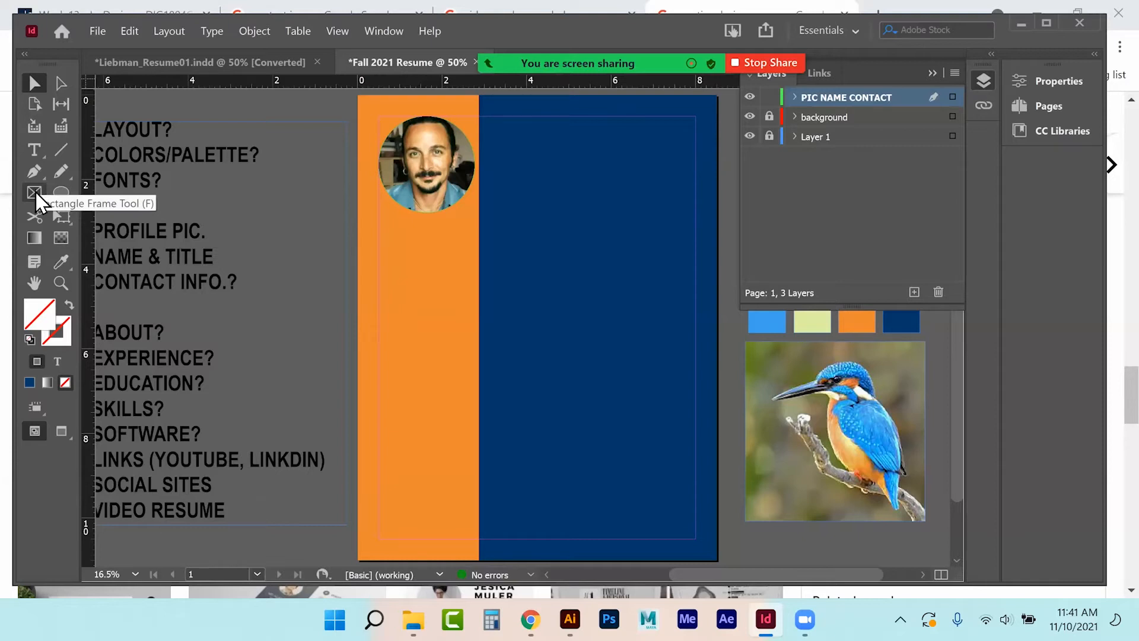
left_click(38, 149)
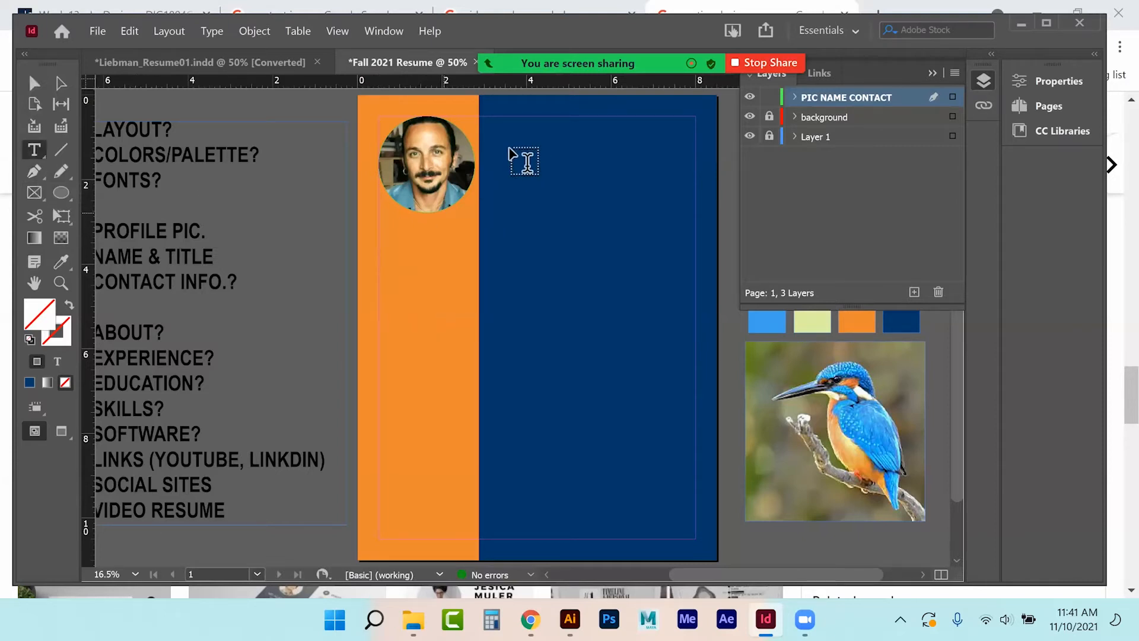
left_click_drag(487, 118, 696, 168)
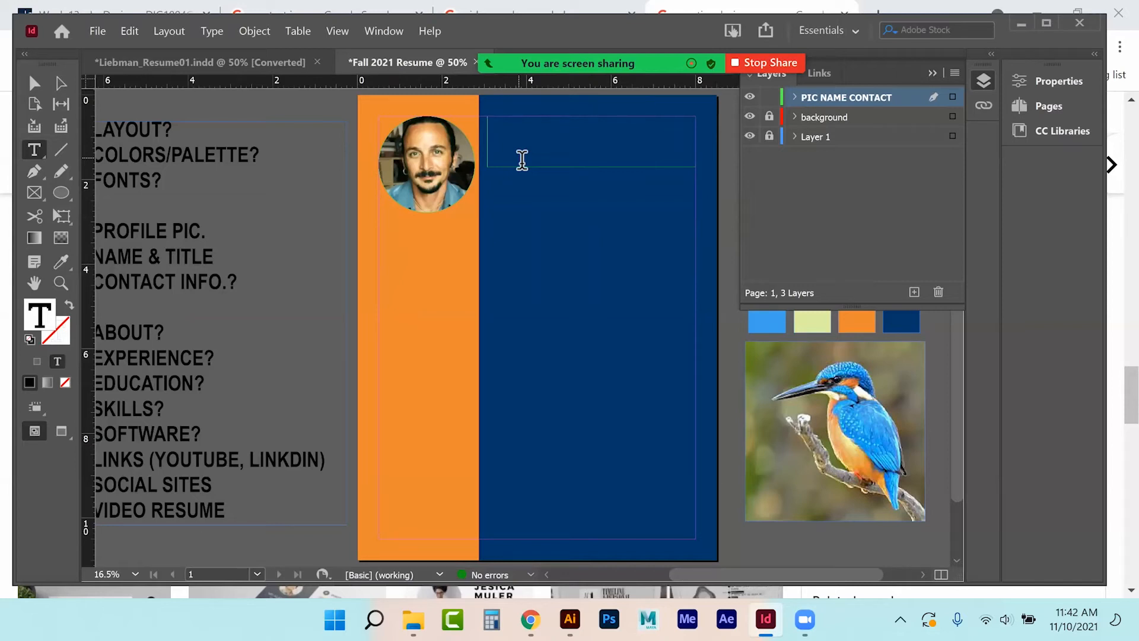
Type the designer's name, then 'Multi-Media Designer' on a second line, and select both lines.
type("L")
type("imeon Li")
key("Return")
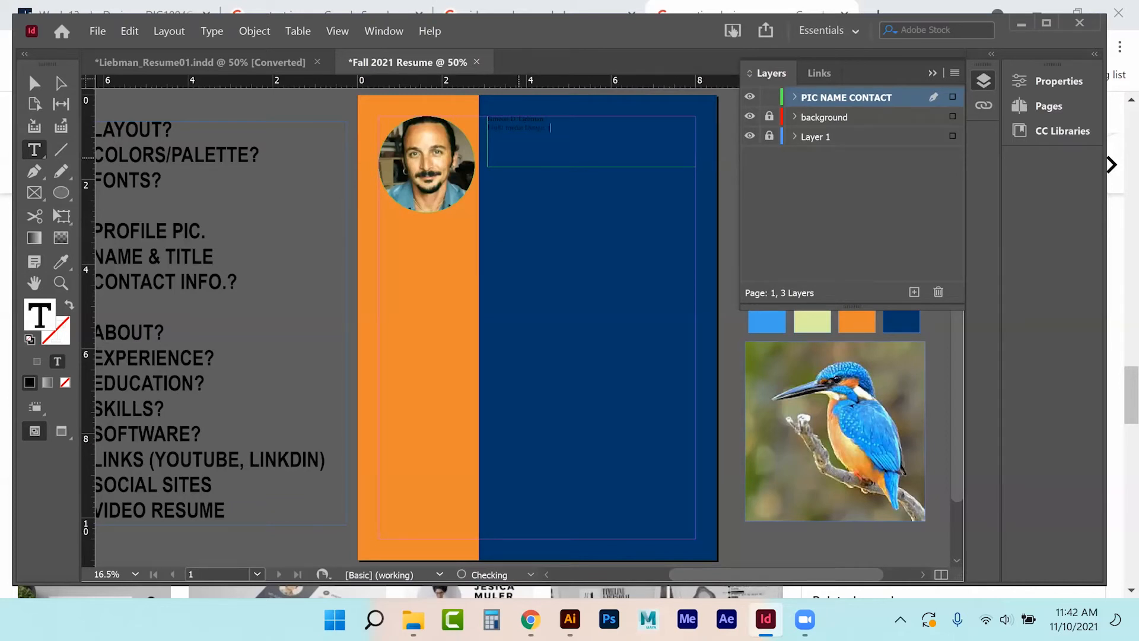
key("ctrl+equal")
key("ctrl+equal")
key("ctrl+equal")
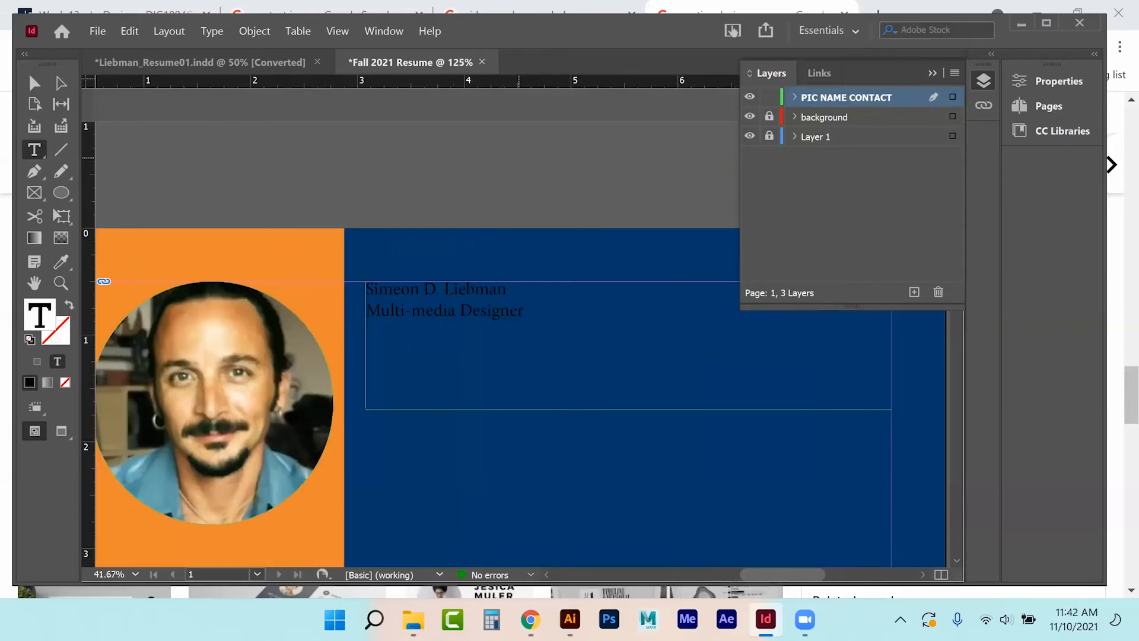
key("ctrl+equal")
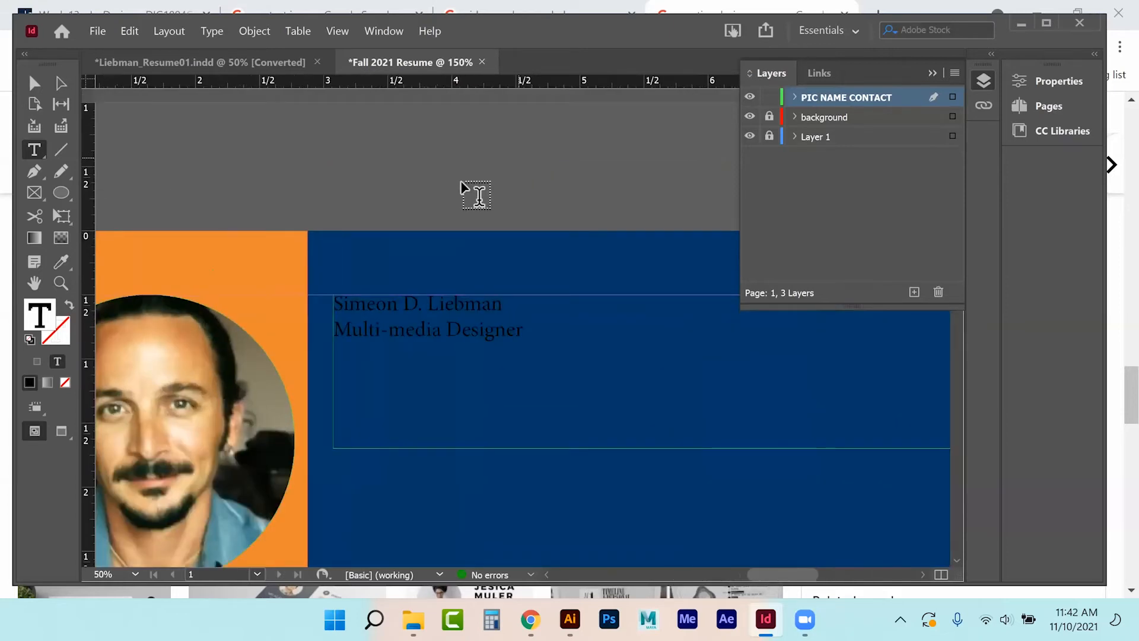
type("M")
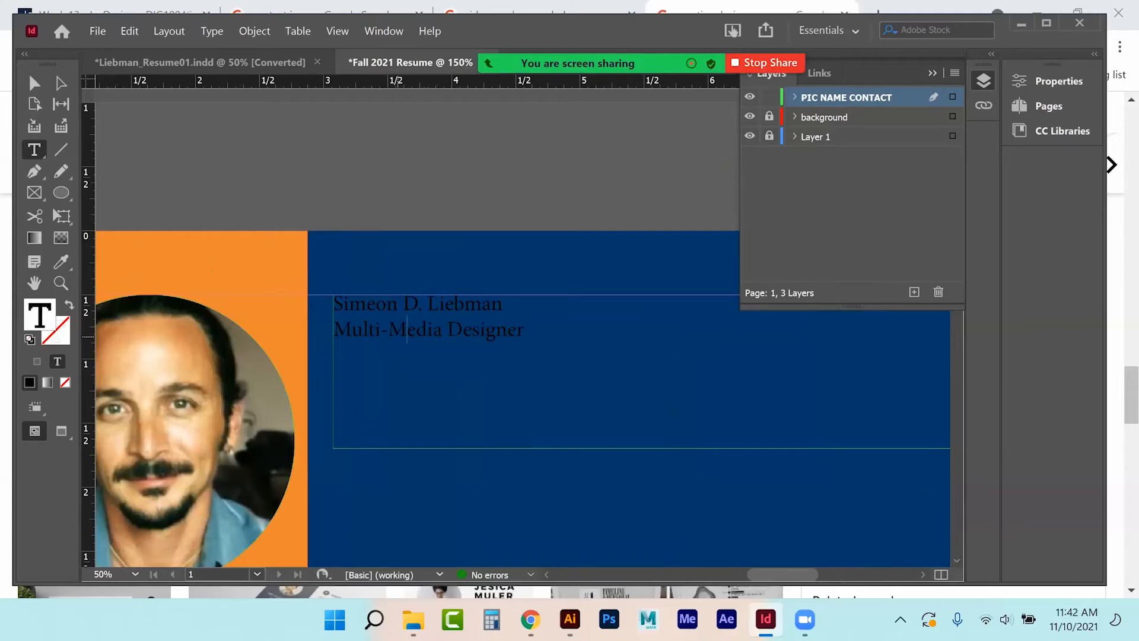
left_click_drag(525, 331, 311, 297)
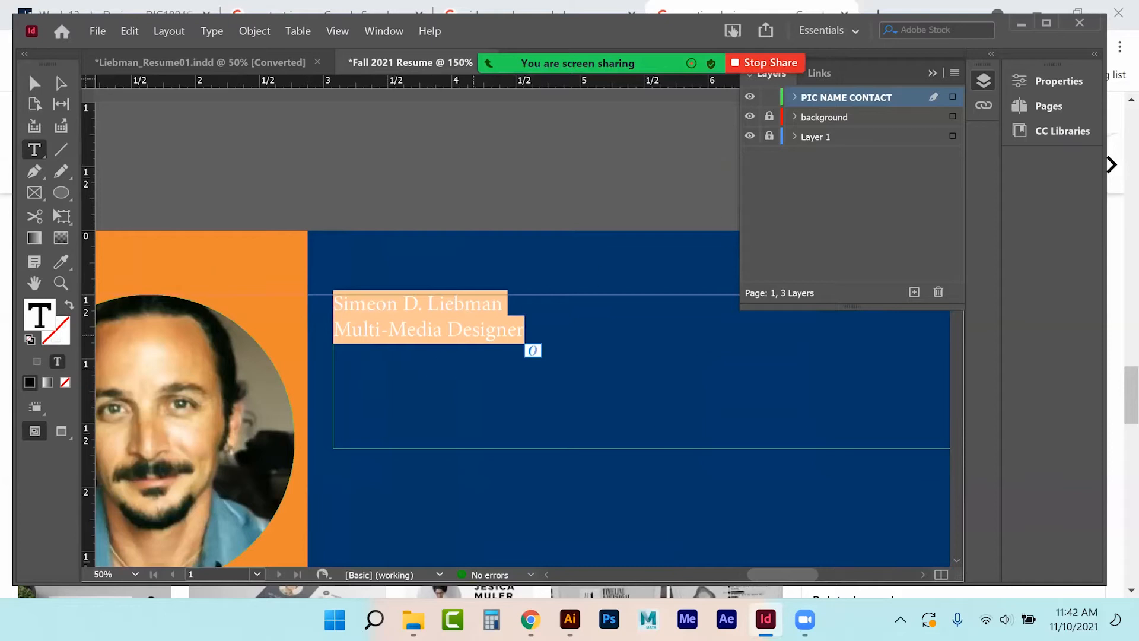
left_click(1050, 81)
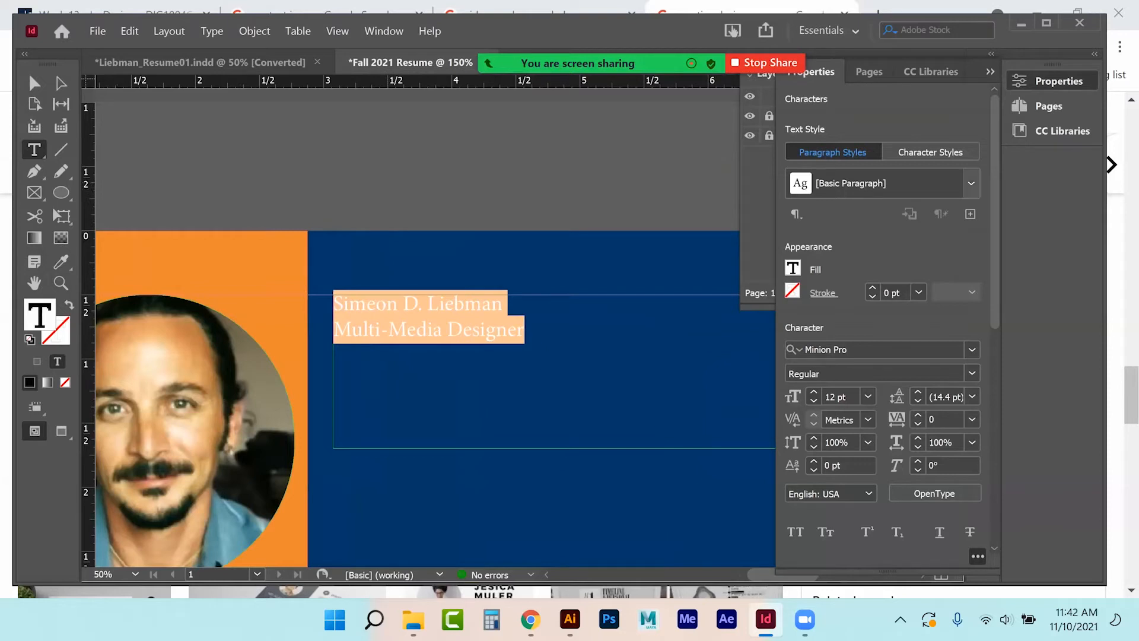
Centre-align the name and title lines within their frame.
scroll(883, 320, "down", 6)
left_click(817, 164)
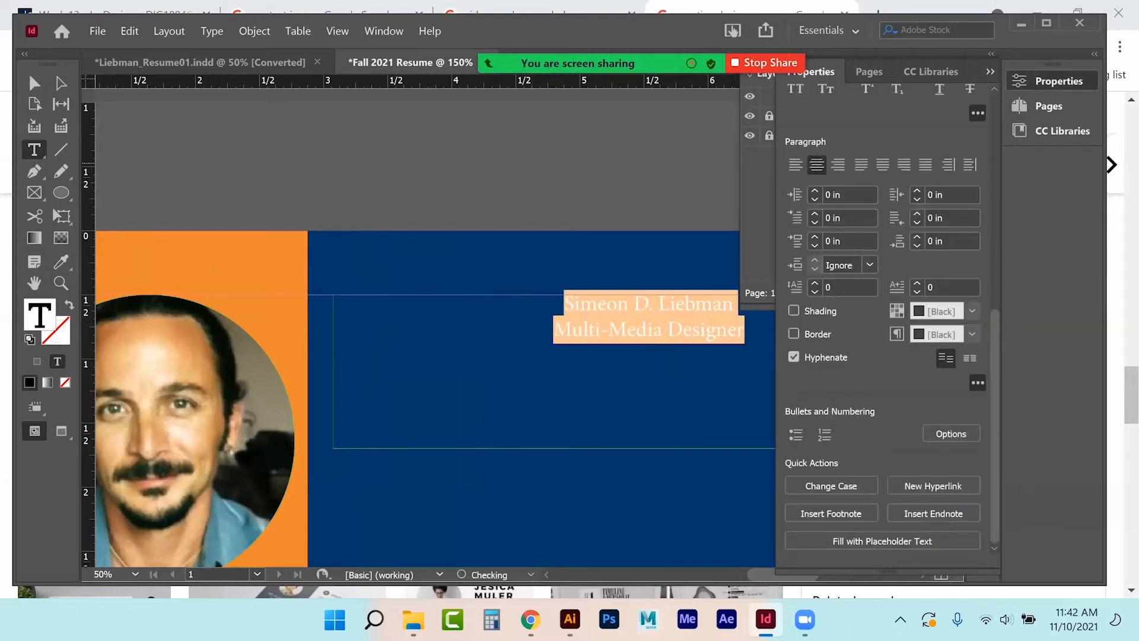
scroll(816, 169, "up", 3)
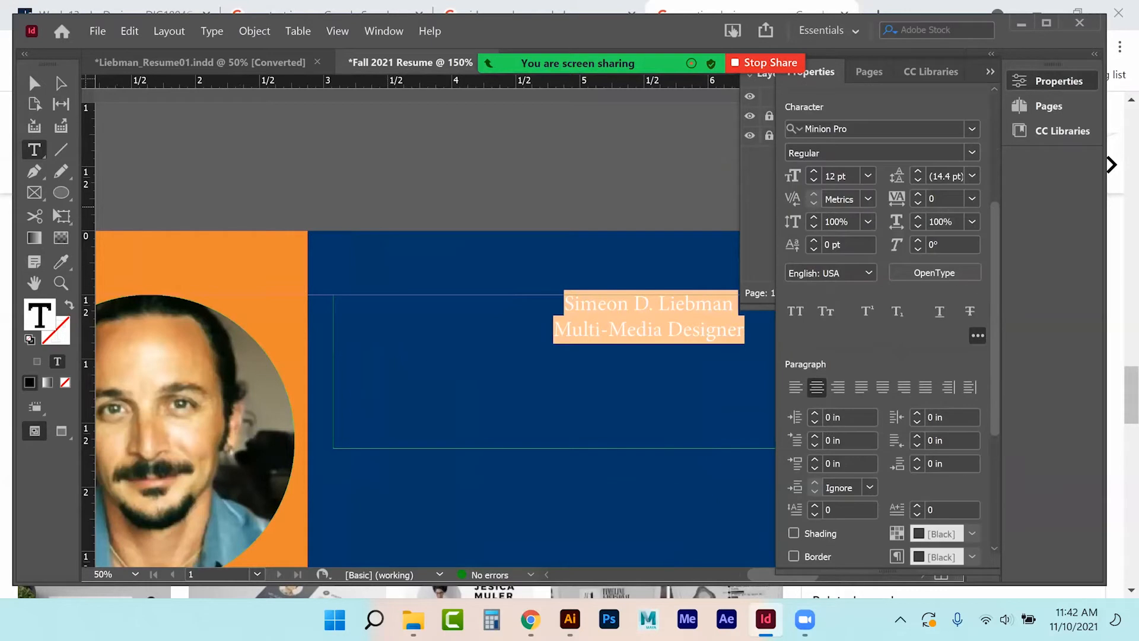
Set both lines in the Rinse font.
left_click(971, 129)
left_click(971, 128)
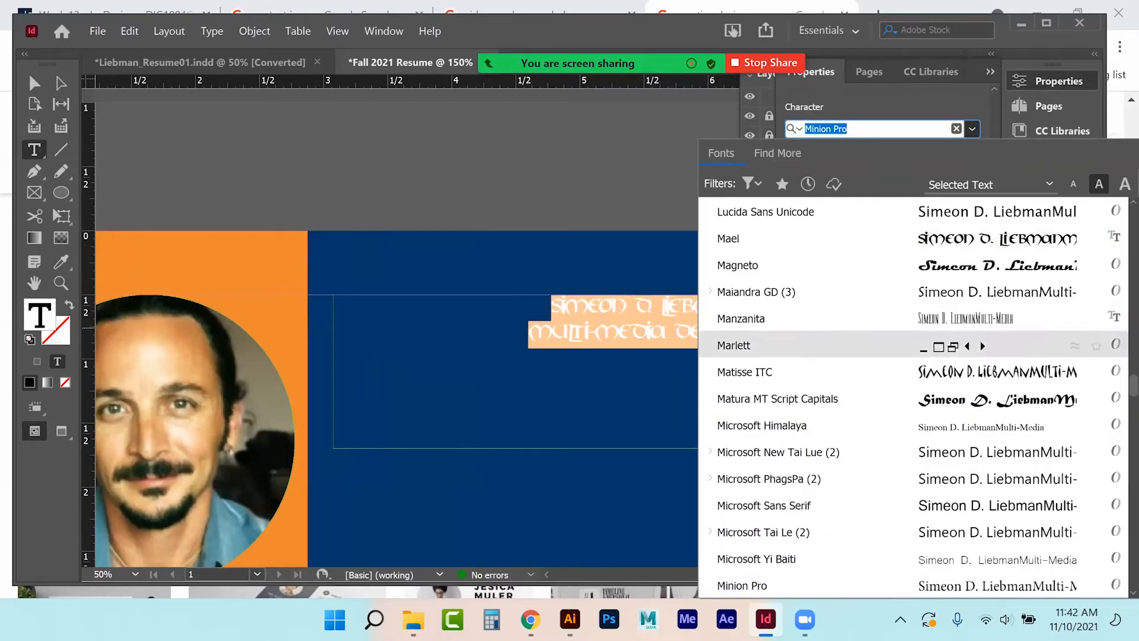
scroll(889, 345, "down", 5)
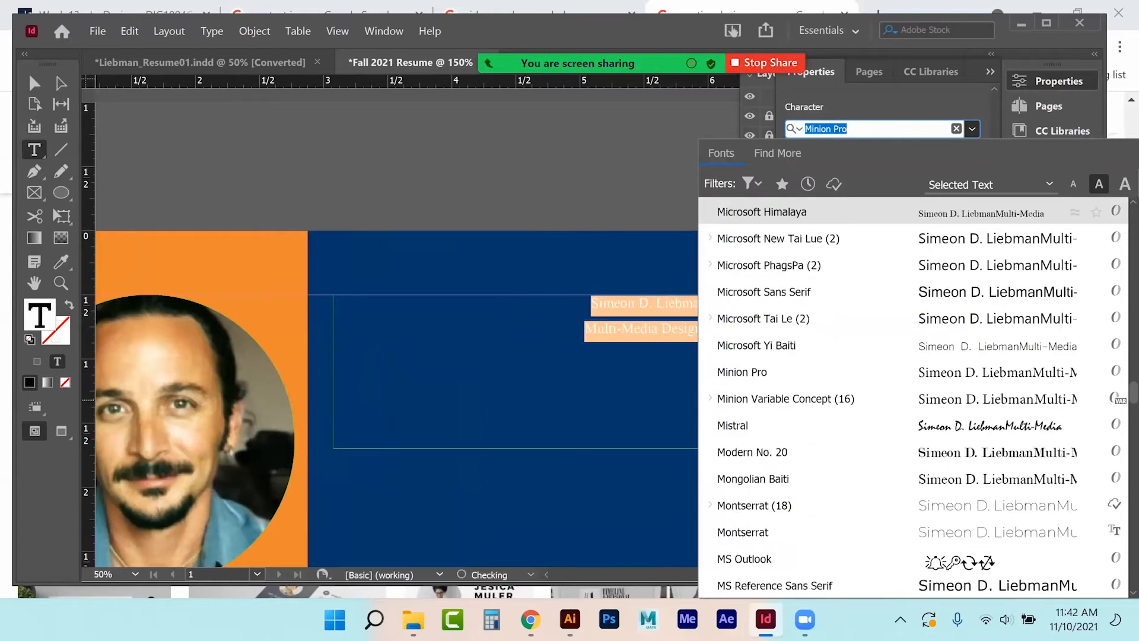
scroll(890, 385, "down", 2)
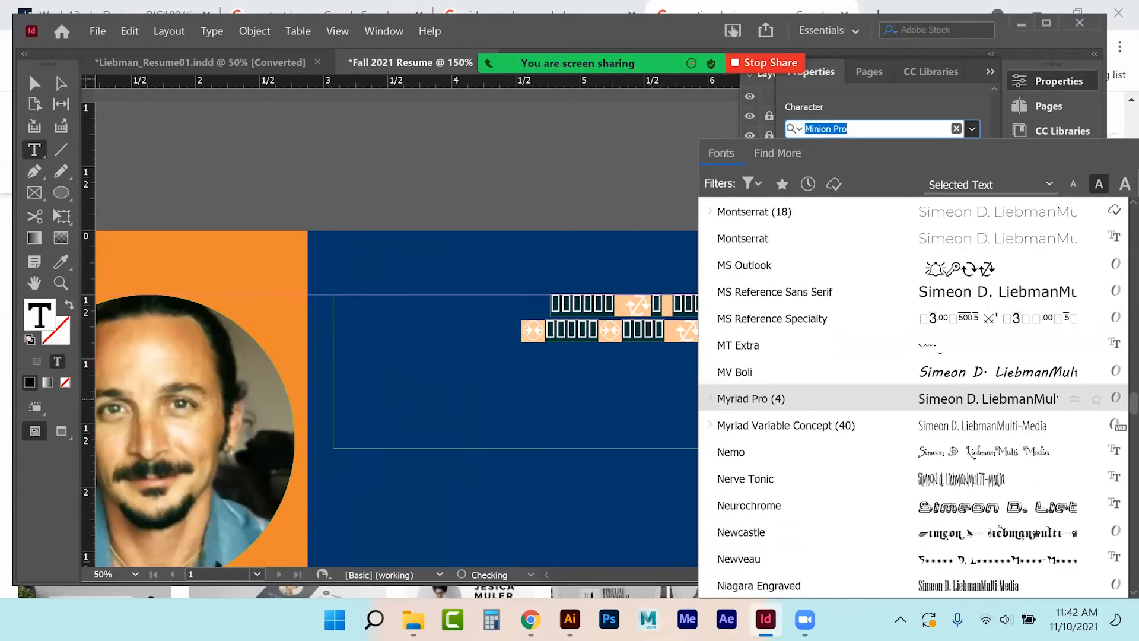
scroll(890, 399, "down", 1)
scroll(914, 398, "down", 2)
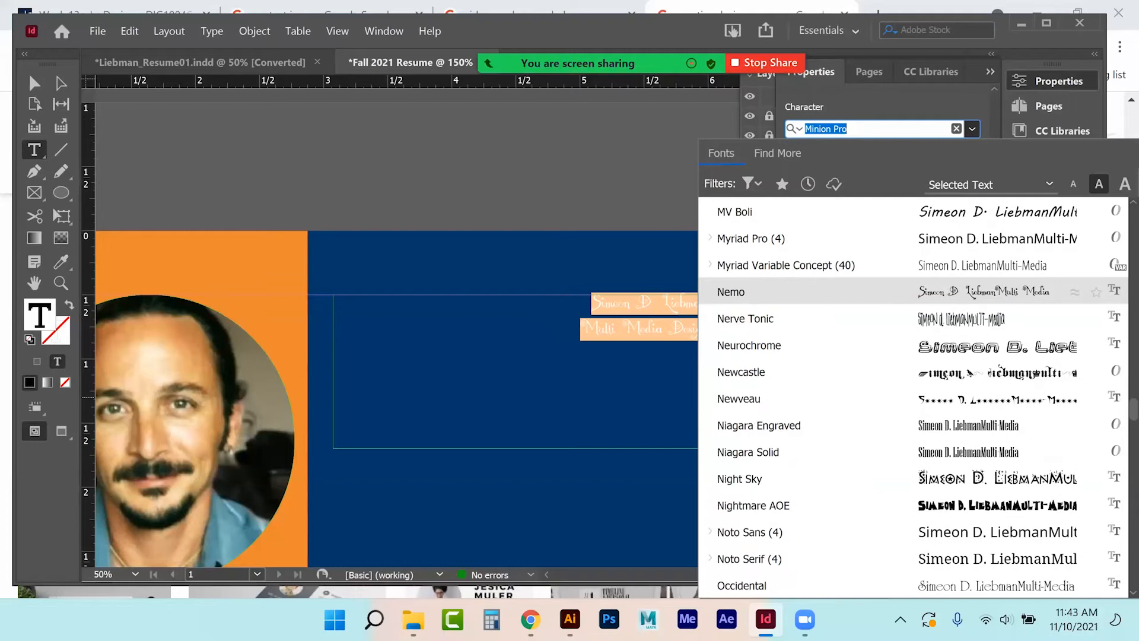
scroll(913, 398, "down", 4)
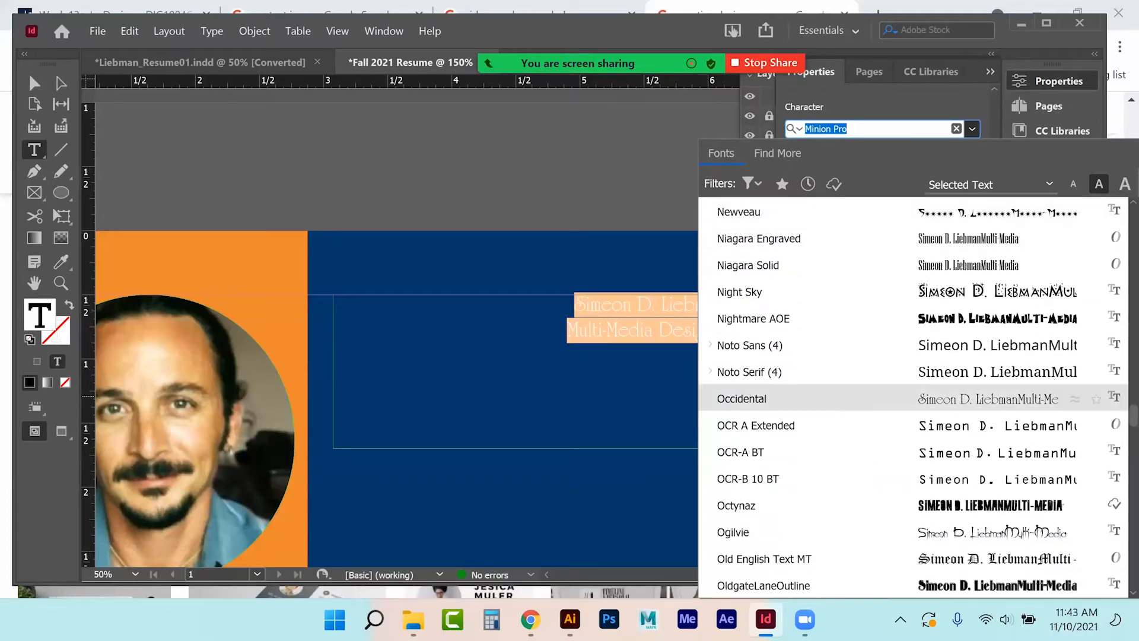
scroll(914, 398, "down", 1)
scroll(914, 396, "down", 1)
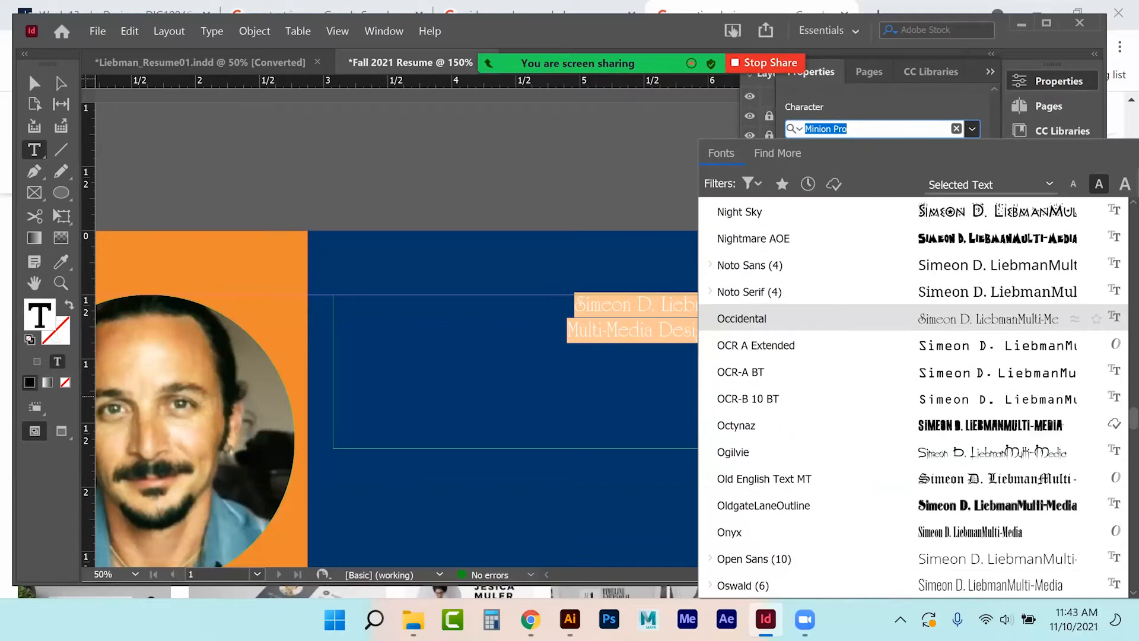
scroll(914, 398, "down", 8)
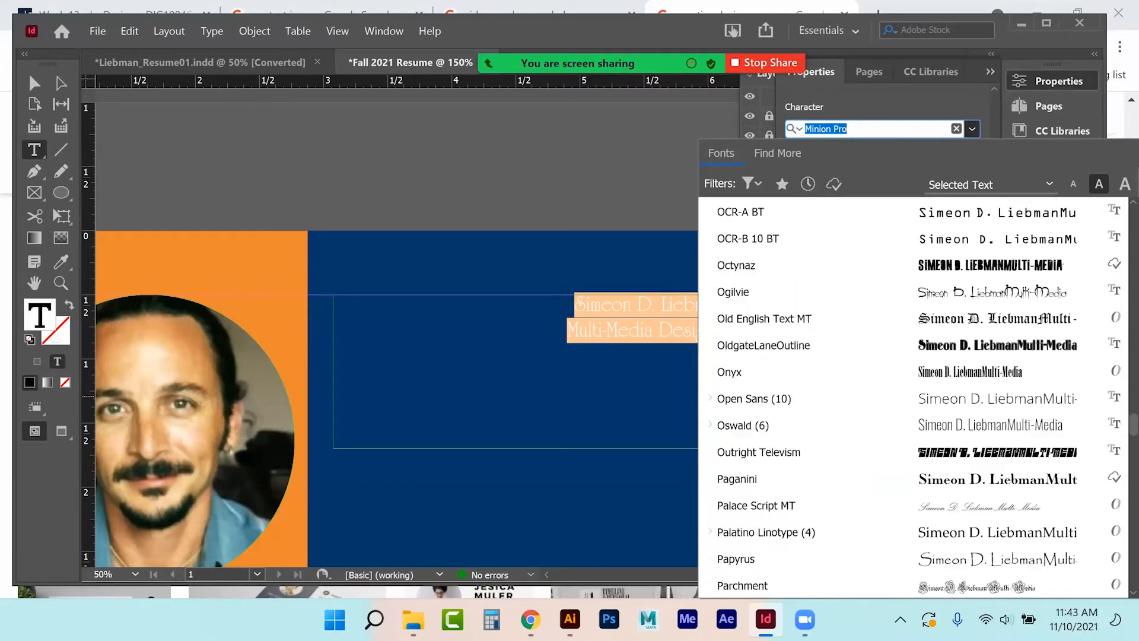
scroll(914, 399, "down", 5)
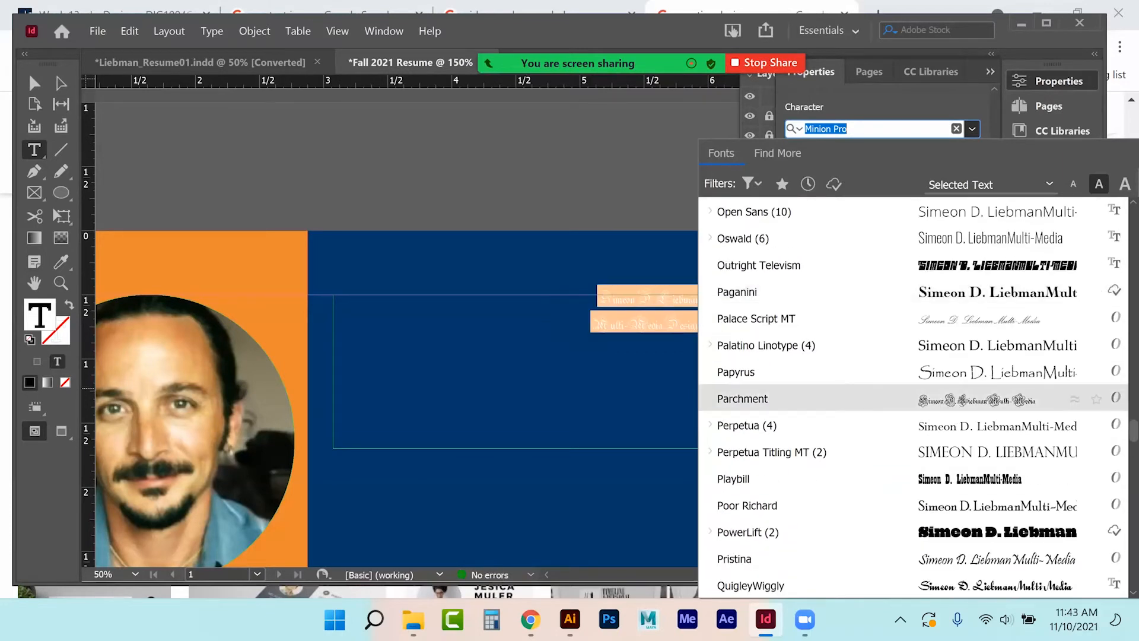
scroll(914, 398, "down", 2)
scroll(913, 398, "down", 1)
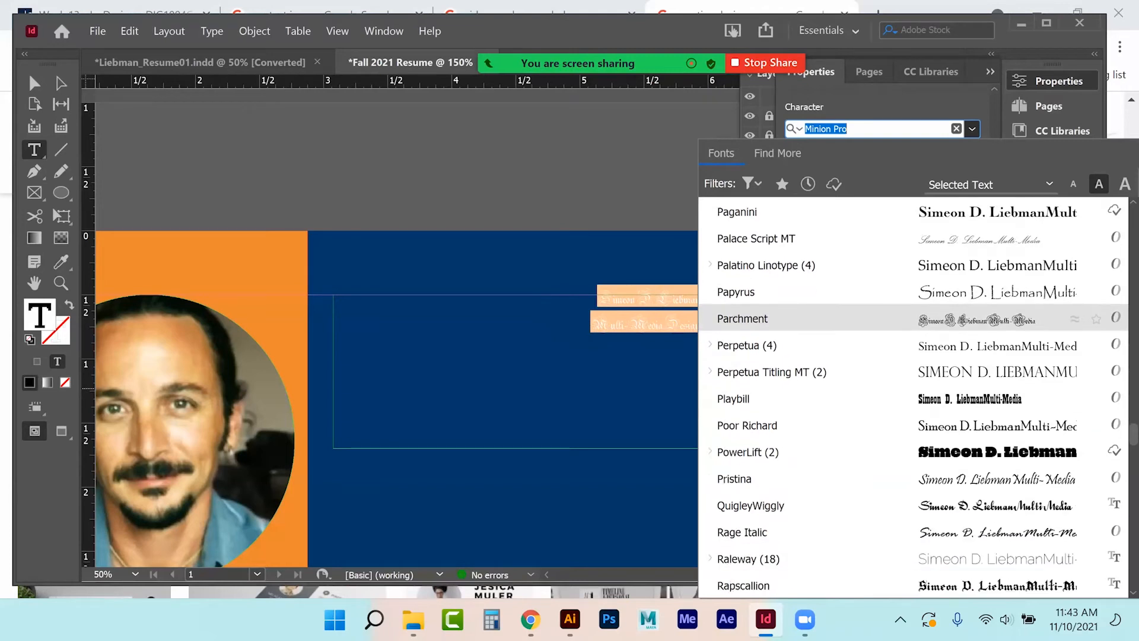
scroll(914, 398, "down", 4)
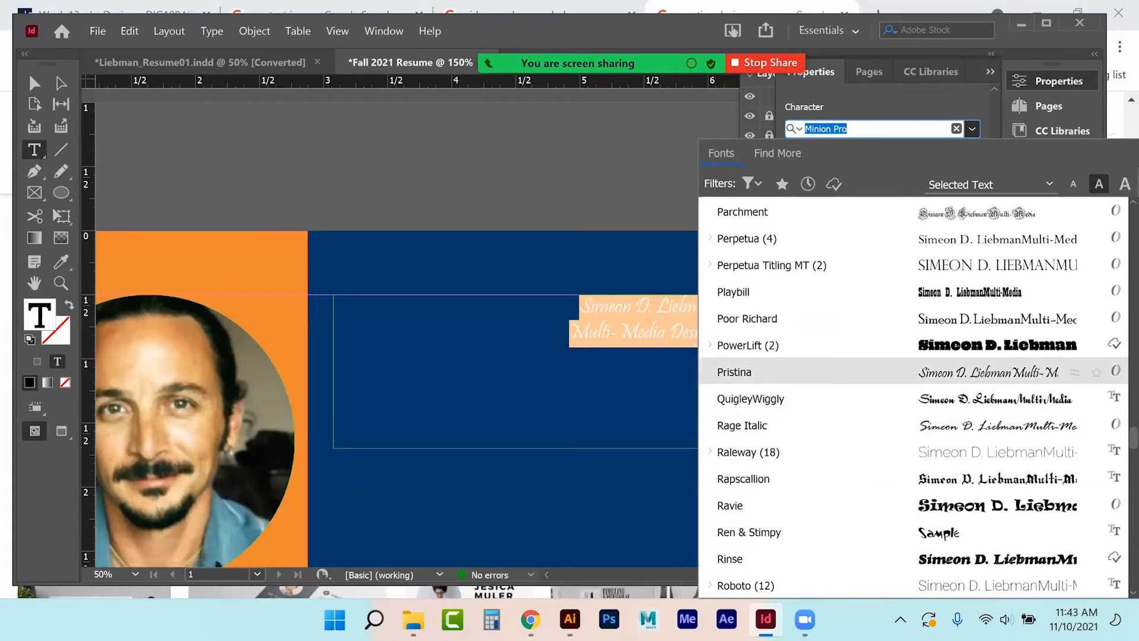
scroll(914, 372, "down", 2)
scroll(914, 386, "down", 2)
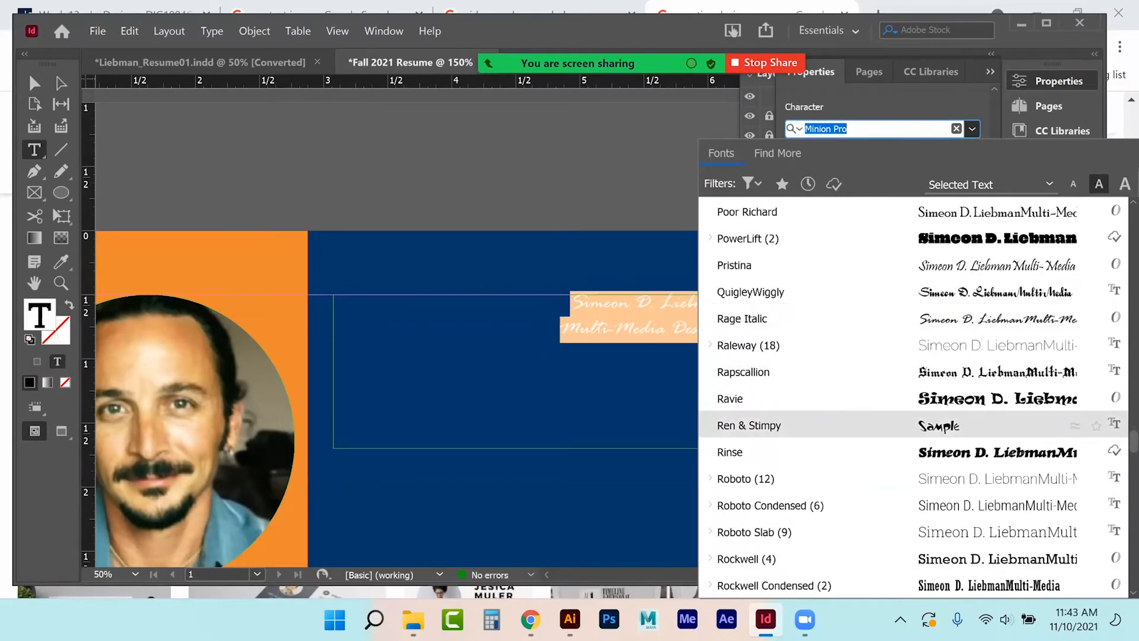
left_click(730, 452)
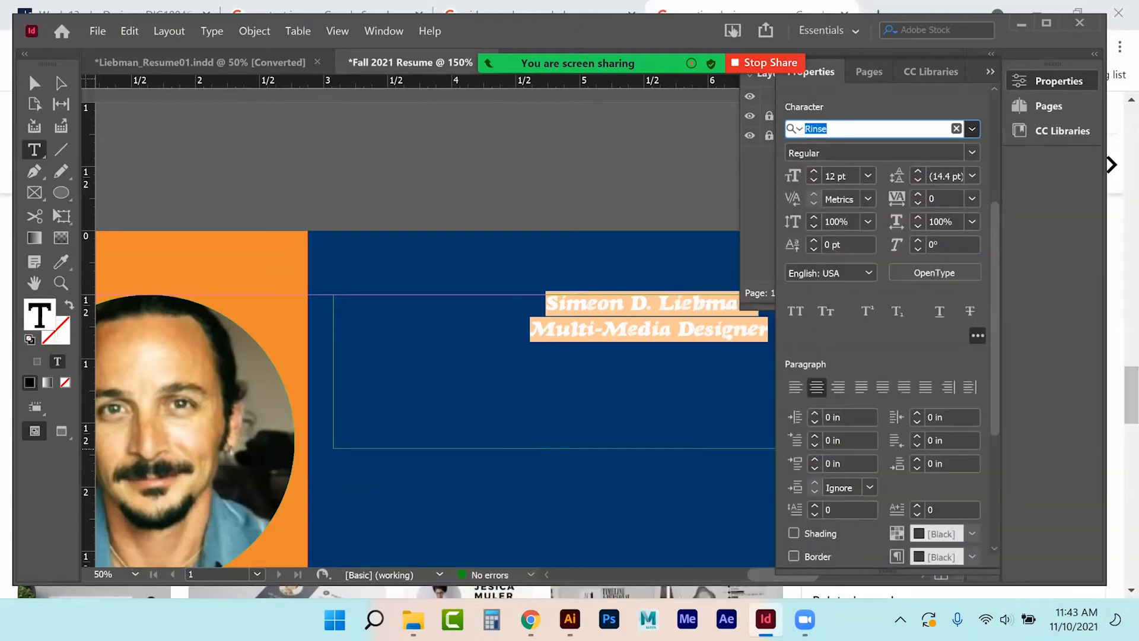
Set the Multi-Media Designer line in Impact.
left_click(648, 323)
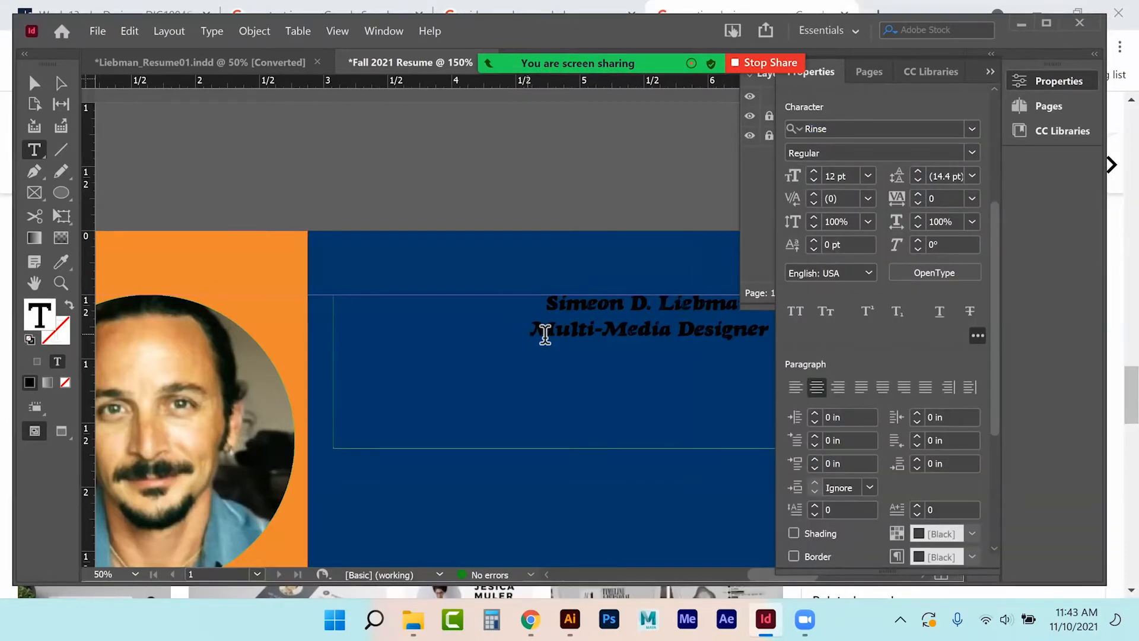
left_click_drag(531, 330, 769, 330)
left_click(972, 129)
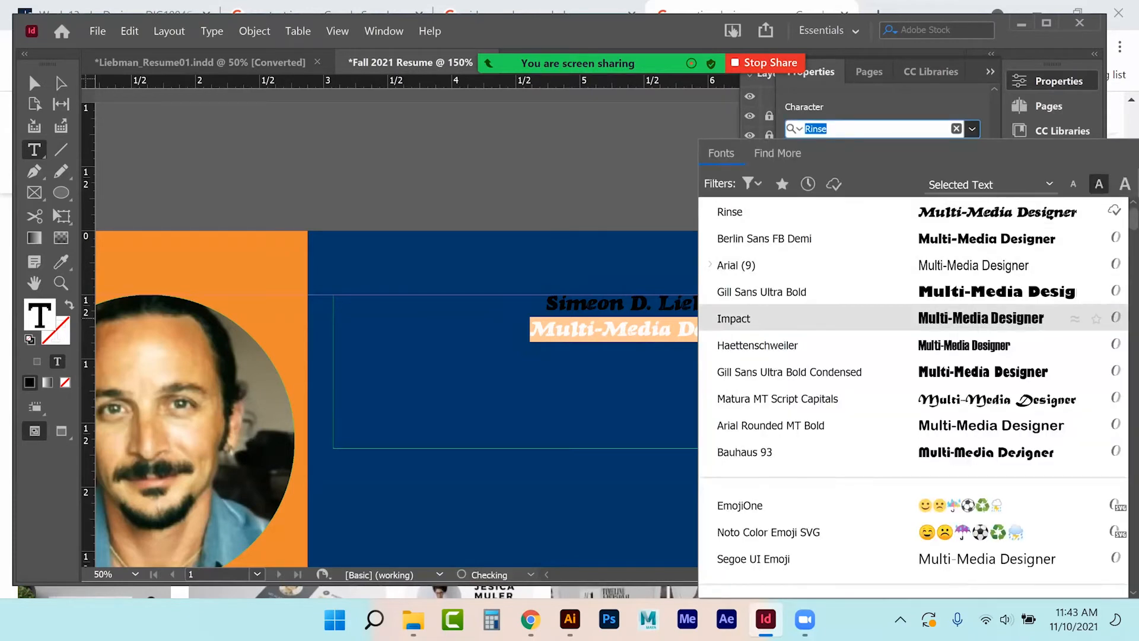
left_click(734, 318)
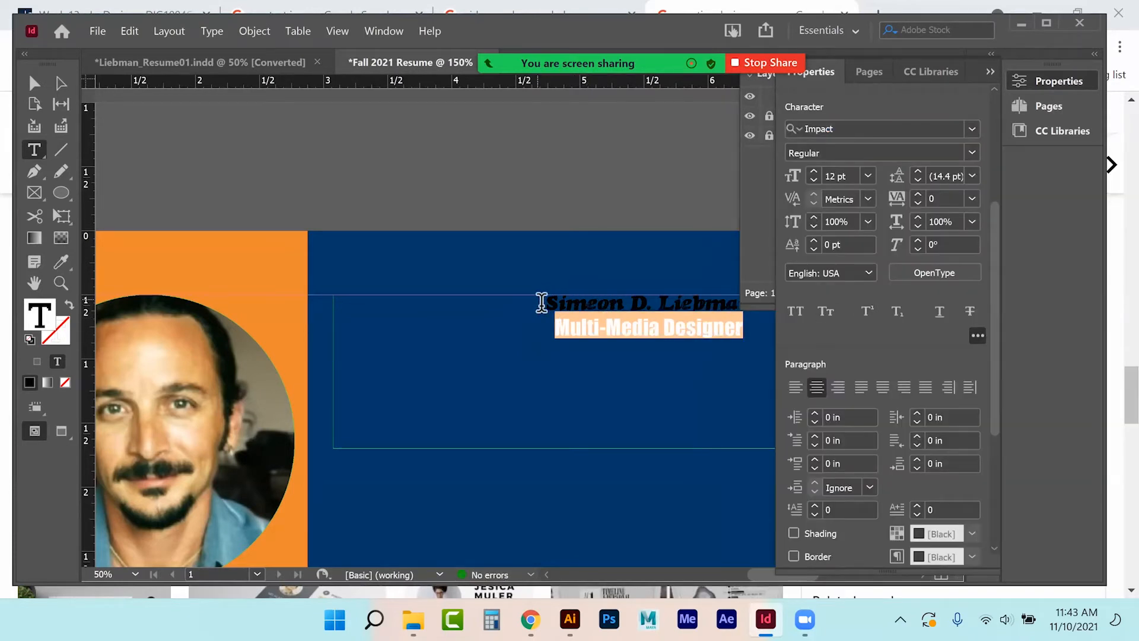
scroll(973, 190, "up", 2)
scroll(884, 296, "up", 2)
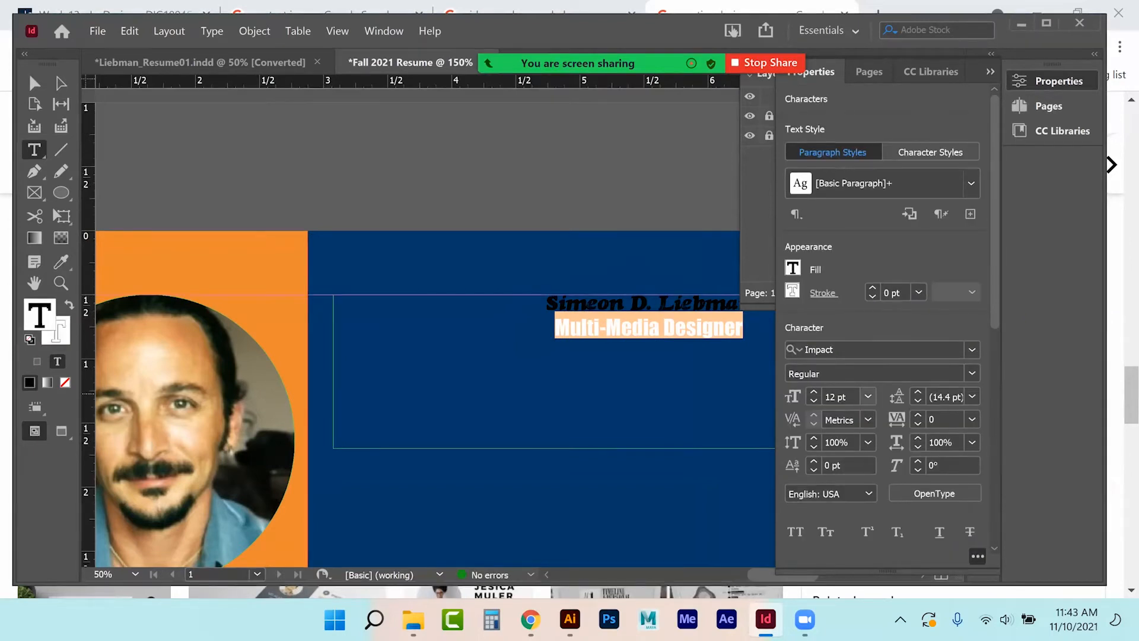
Make the subtitle 30 pt with the pale green R=222 G=240 B=164 fill.
left_click(868, 396)
left_click(854, 322)
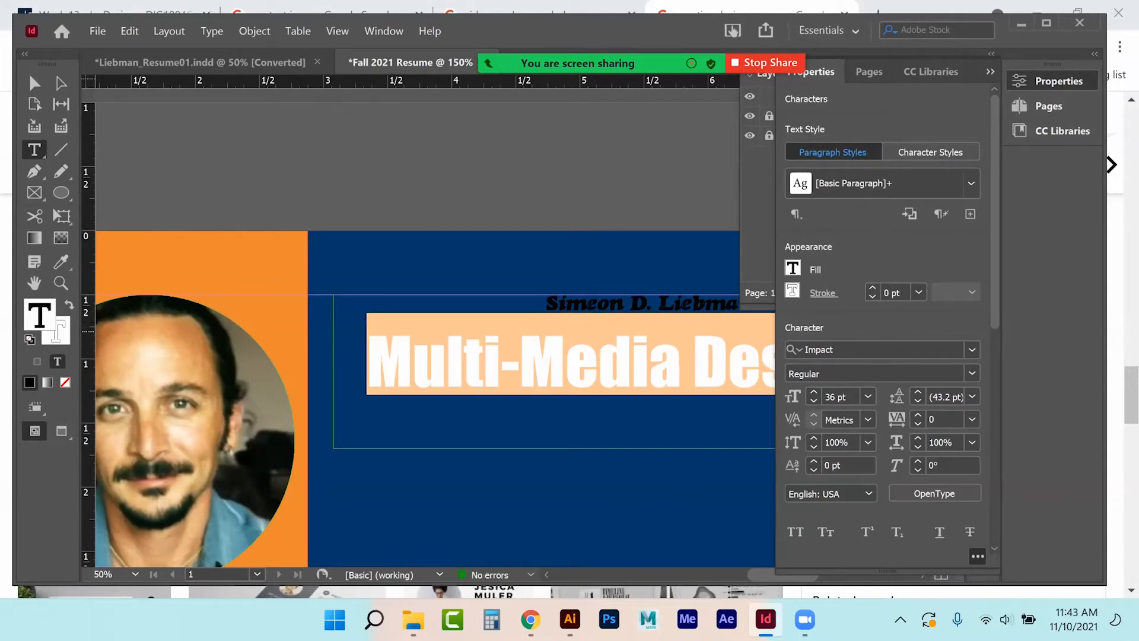
left_click(868, 397)
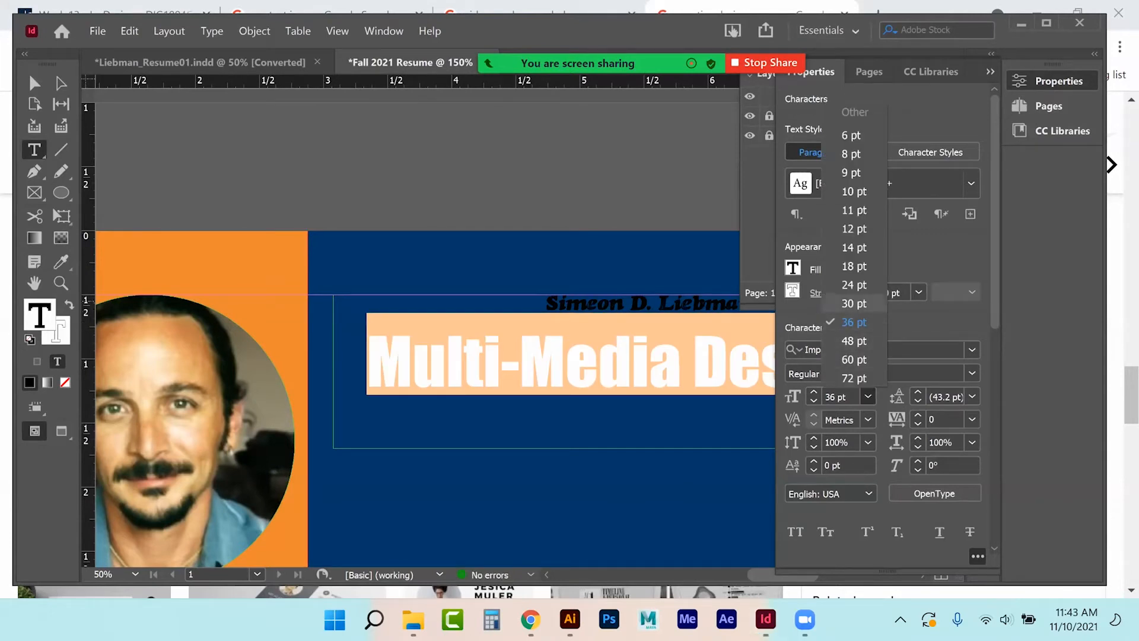
left_click(854, 303)
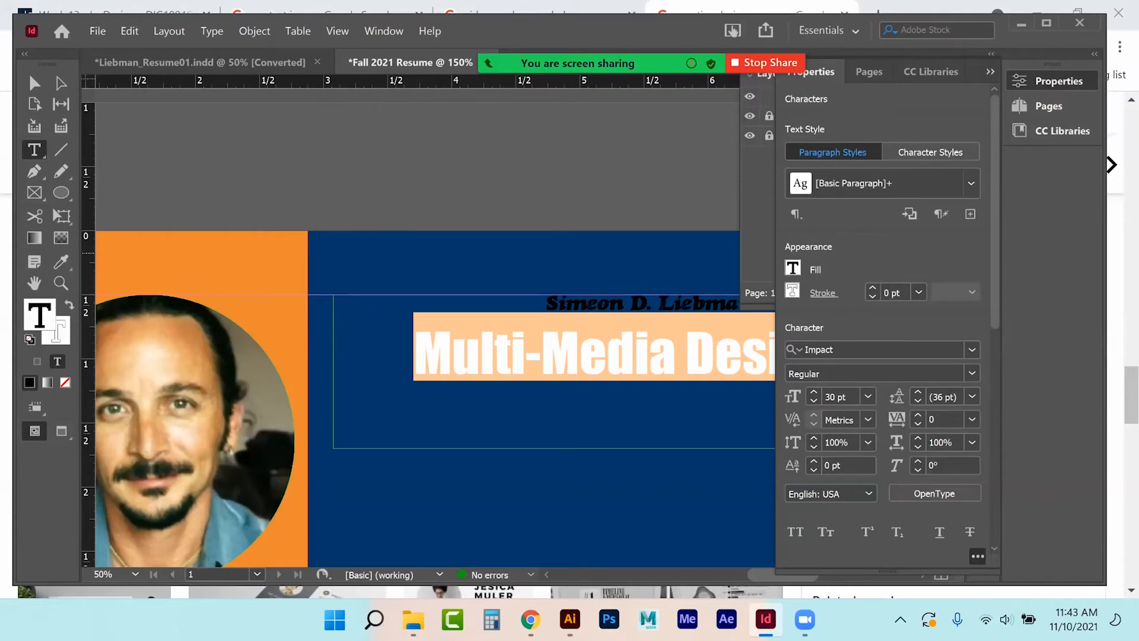
left_click(793, 268)
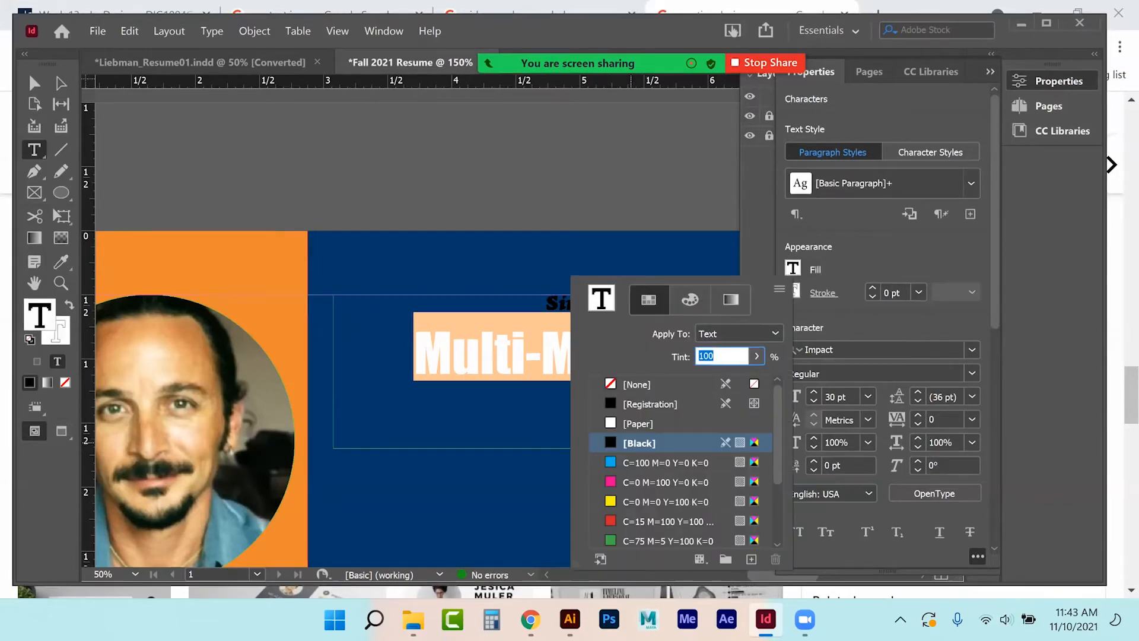
scroll(627, 503, "down", 3)
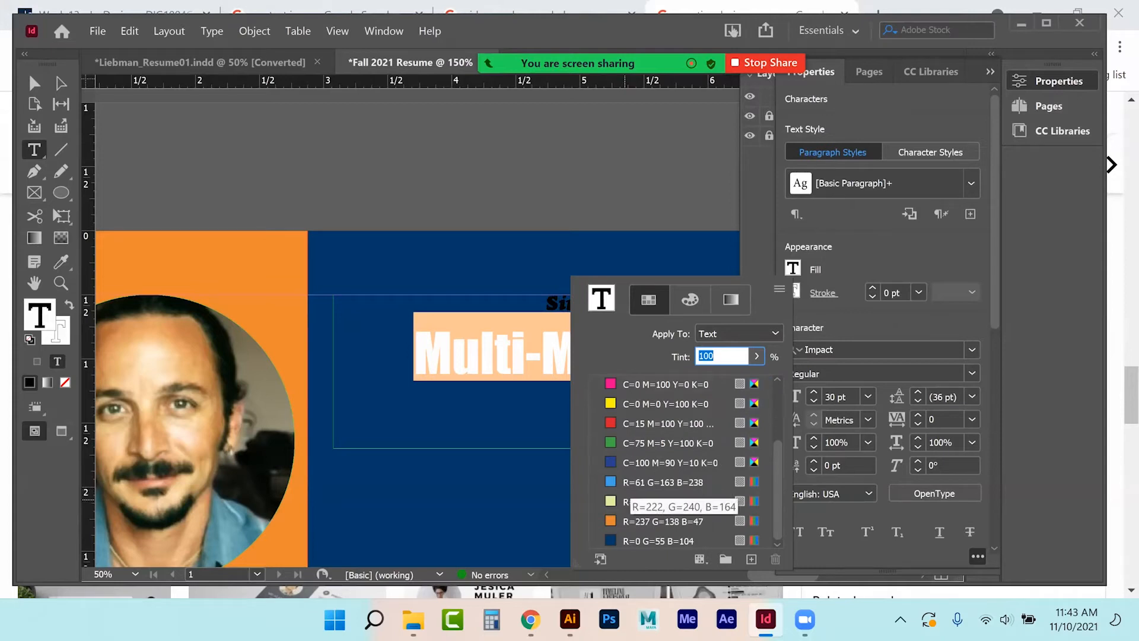
left_click(626, 502)
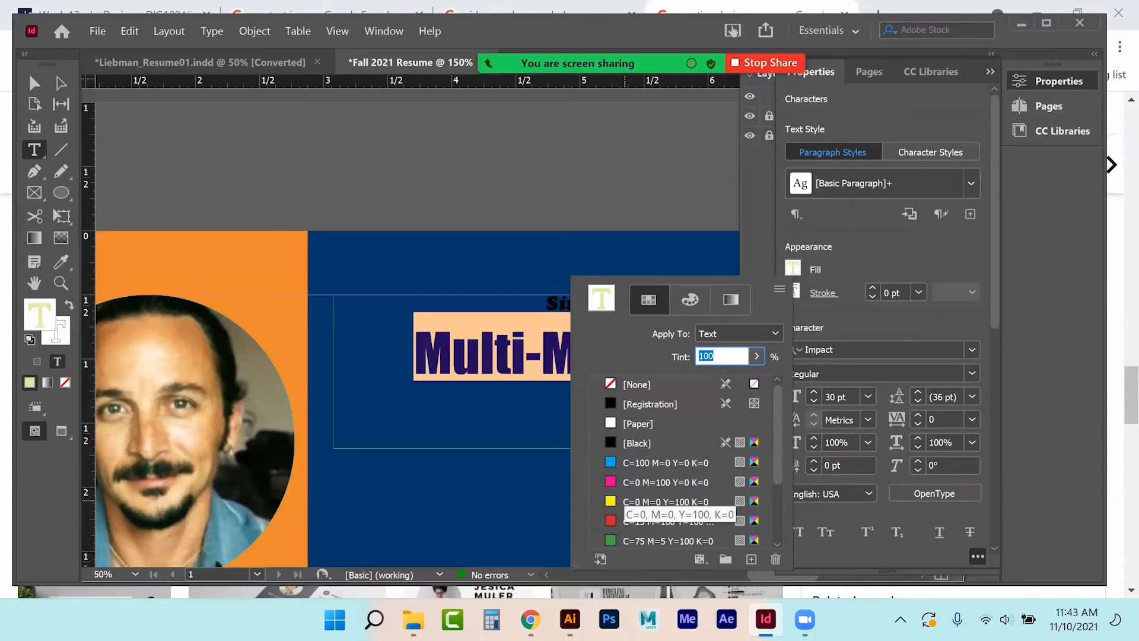
left_click(550, 306)
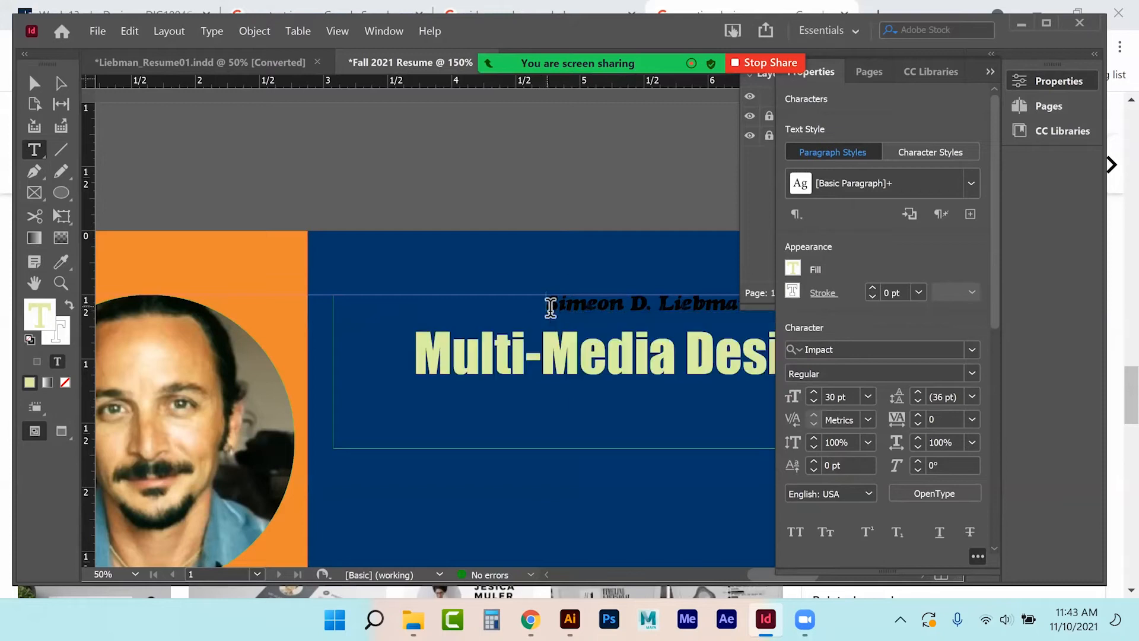
Set the name line in Berlin Sans FB Demi Bold at 41 pt.
left_click_drag(547, 308, 759, 309)
left_click(868, 396)
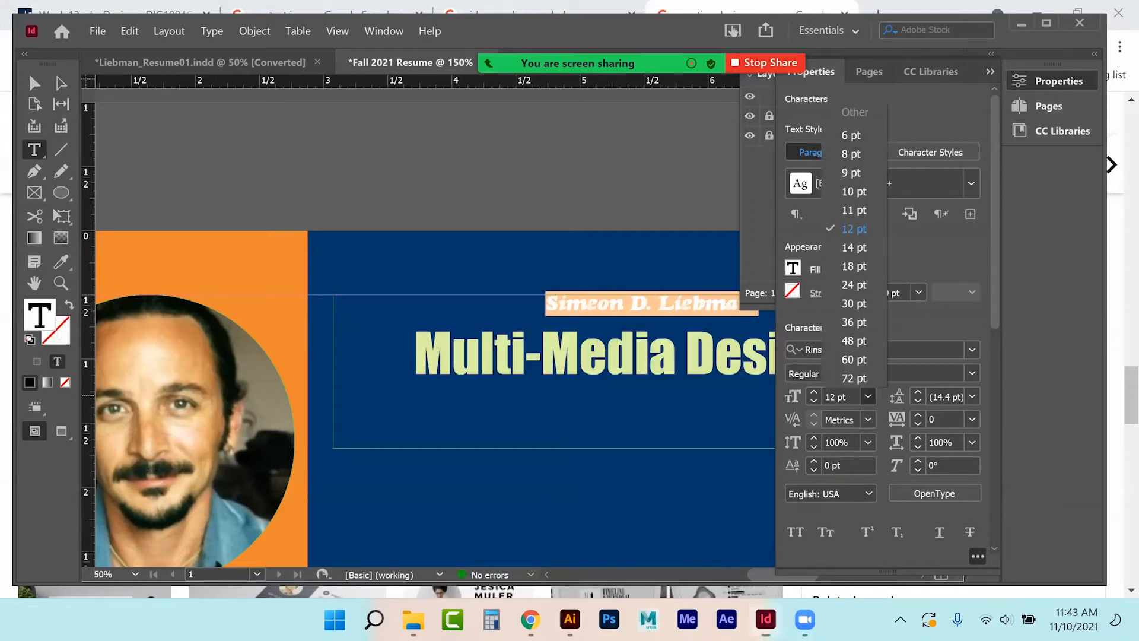
left_click(854, 322)
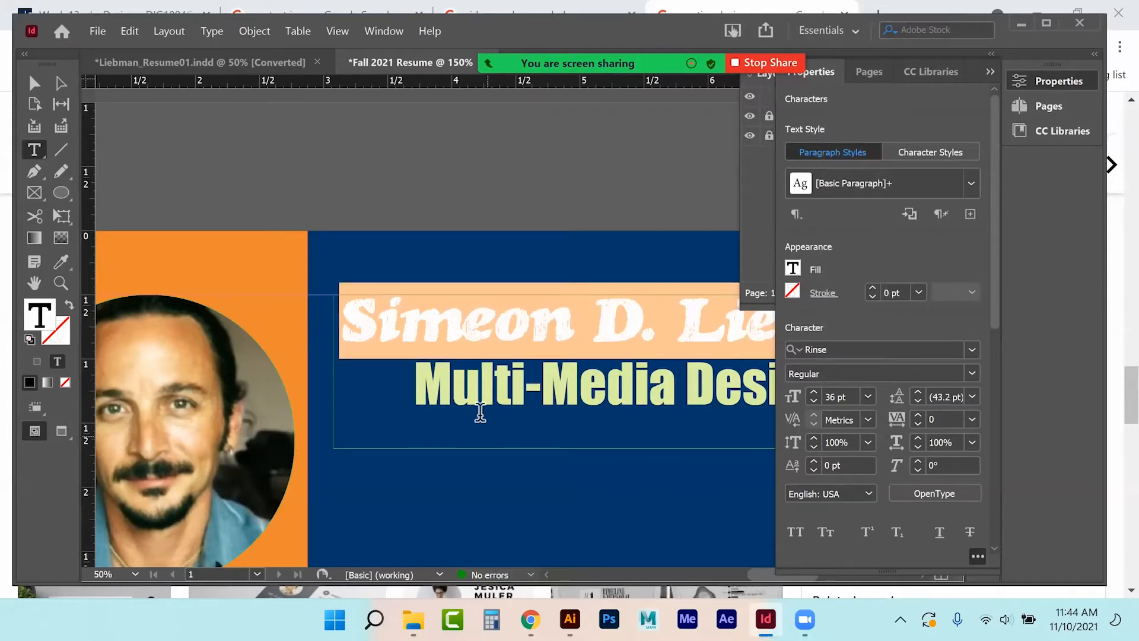
left_click(949, 349)
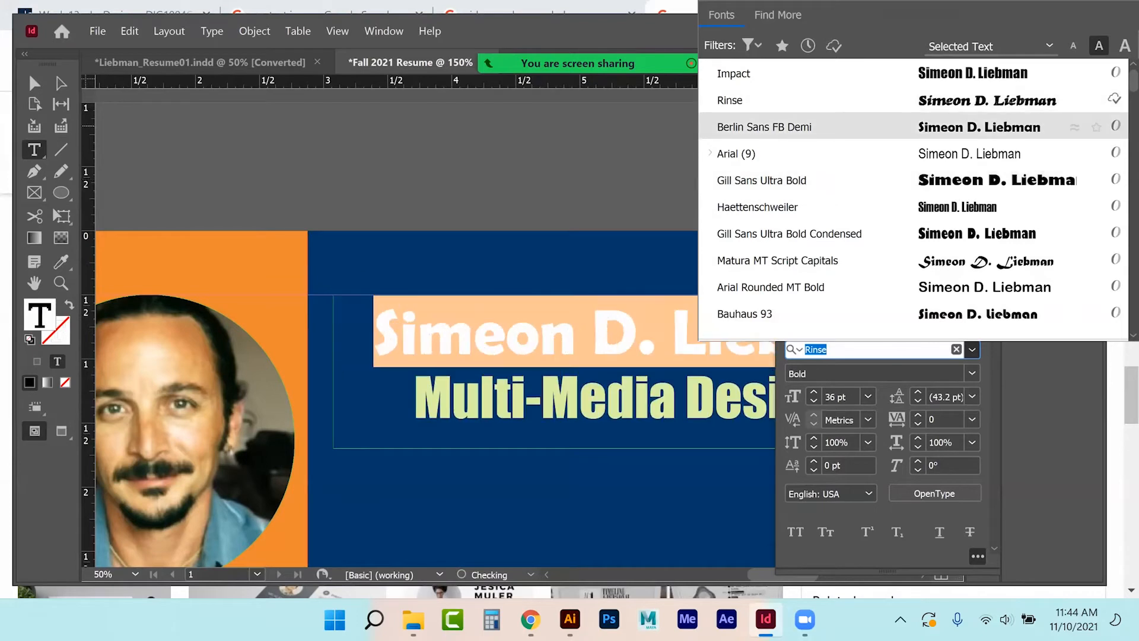
left_click(973, 127)
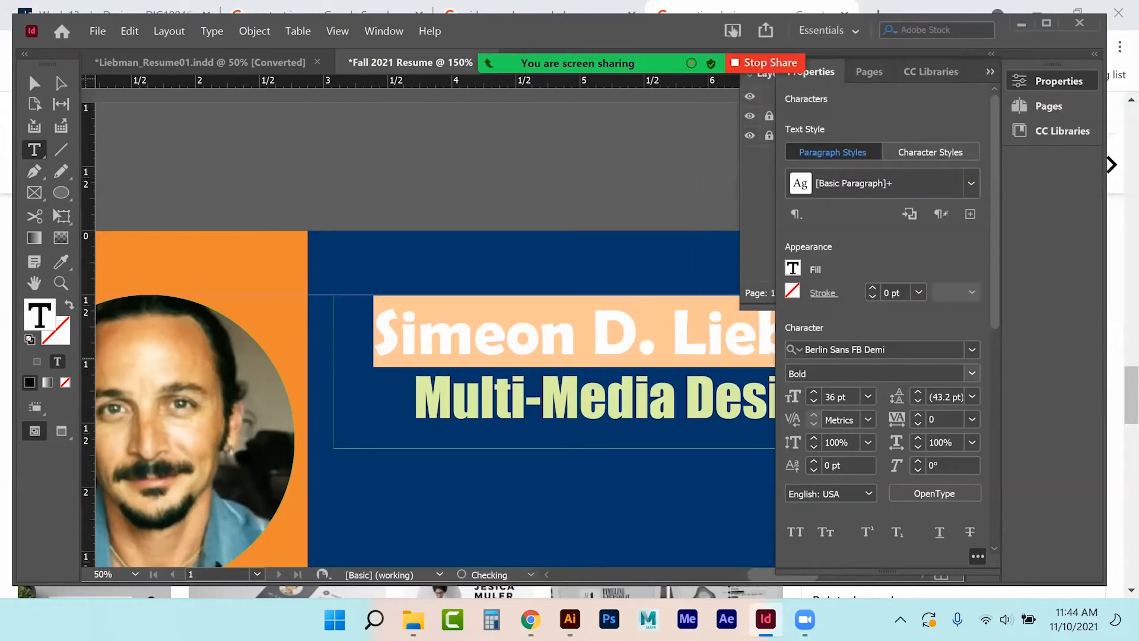
left_click(814, 391)
left_click(813, 392)
left_click(813, 392)
left_click(813, 392)
left_click(813, 392)
left_click(813, 392)
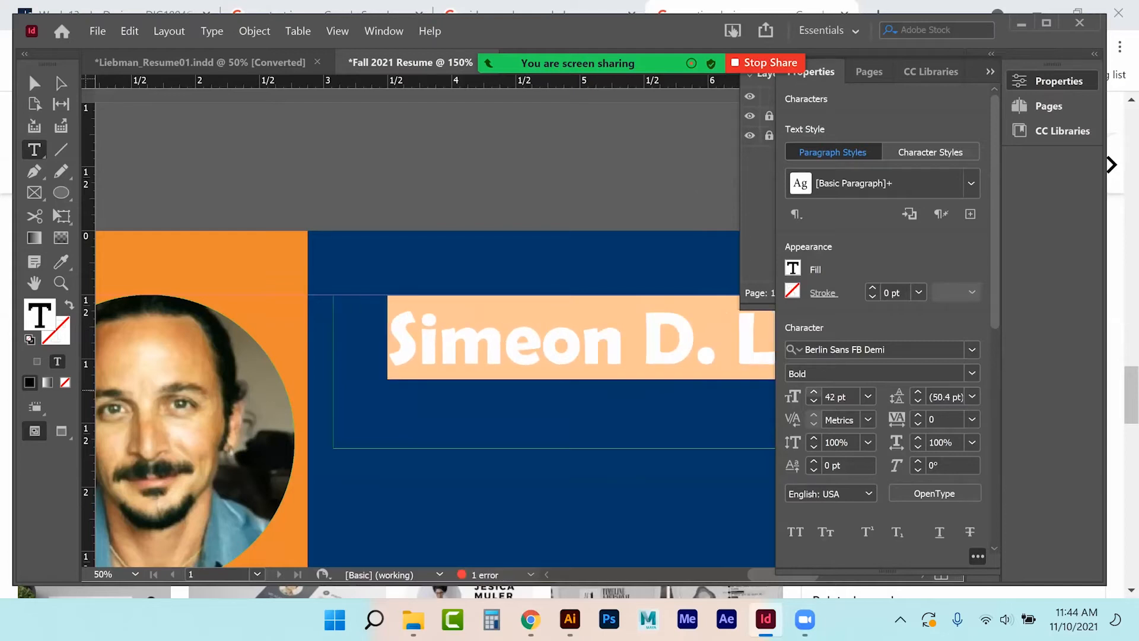
left_click(813, 400)
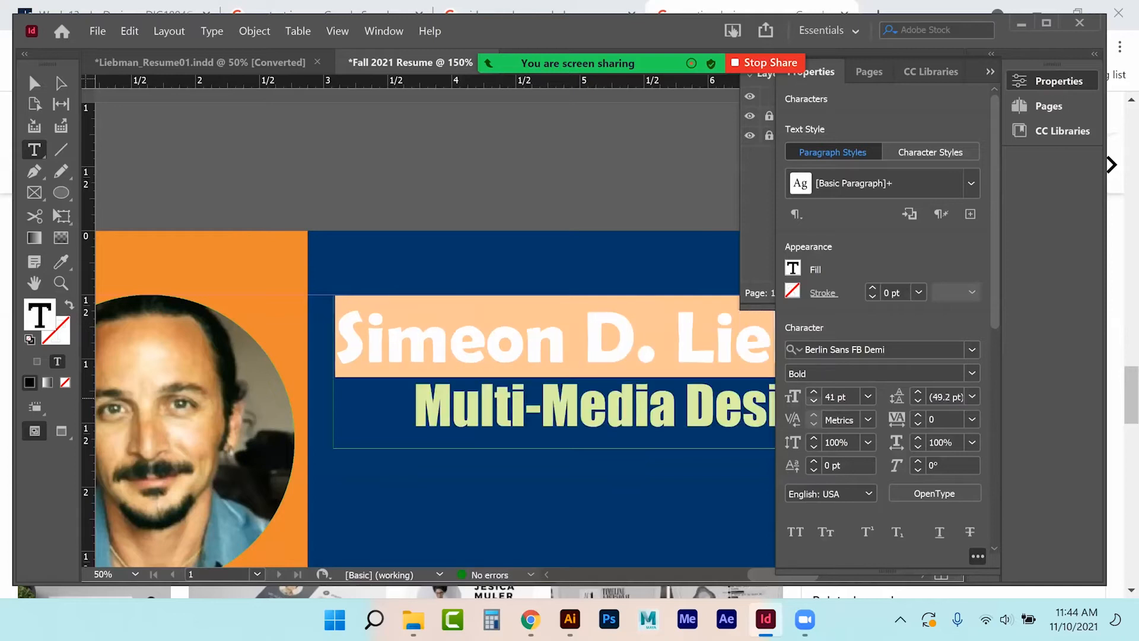
Give the name the light blue R=61 G=163 B=238 fill and collapse the Properties and Layers panels.
left_click(793, 268)
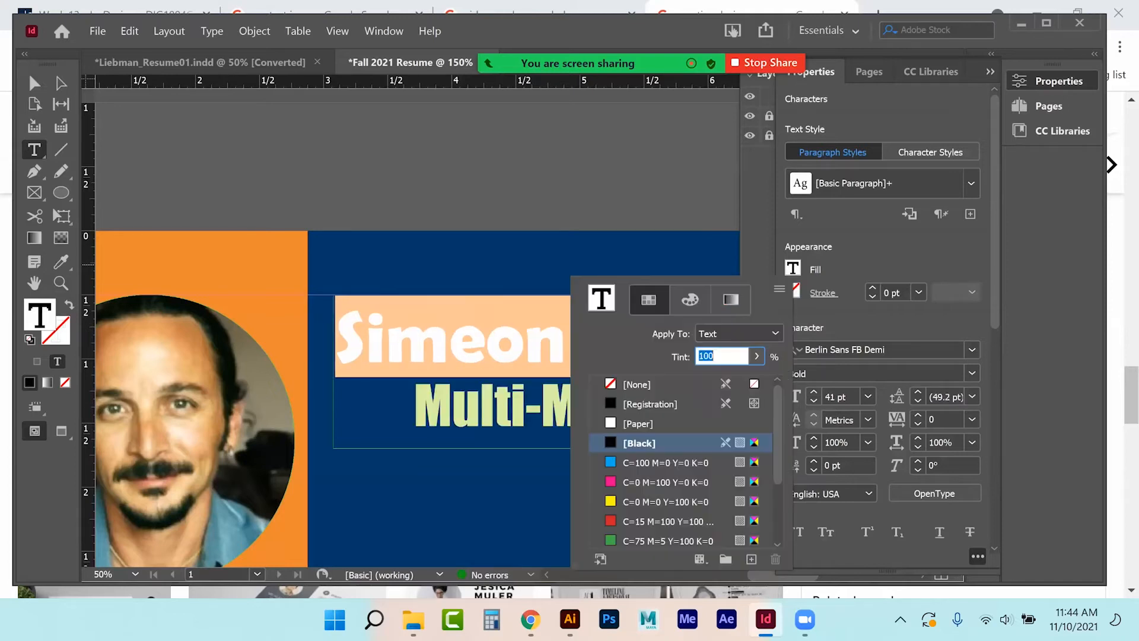
scroll(662, 493, "down", 3)
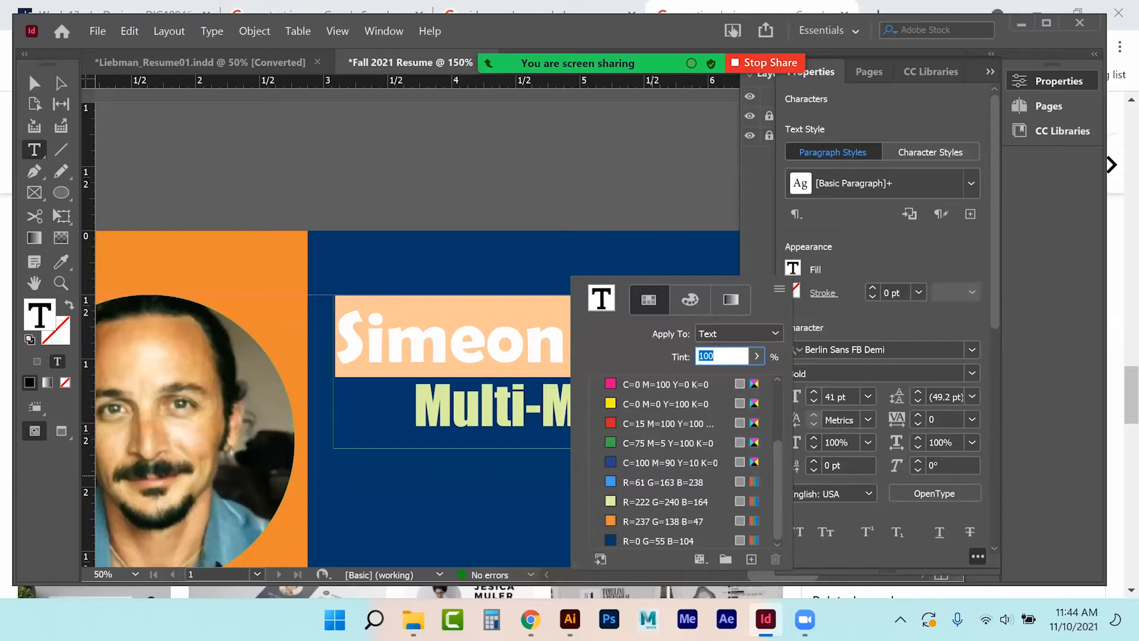
left_click(639, 483)
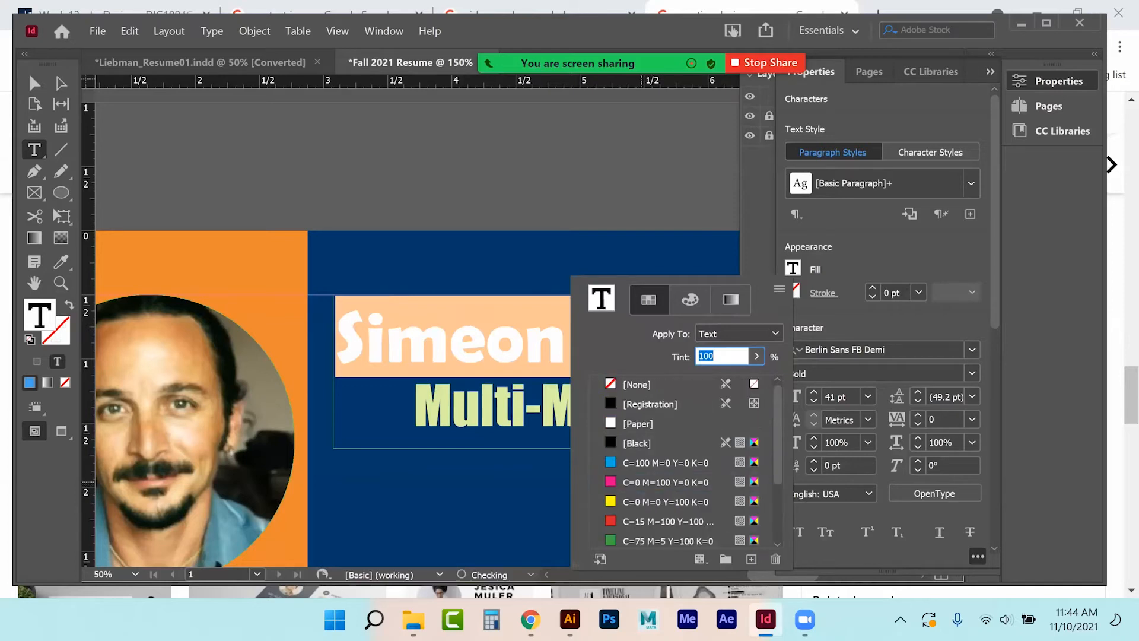
left_click(37, 82)
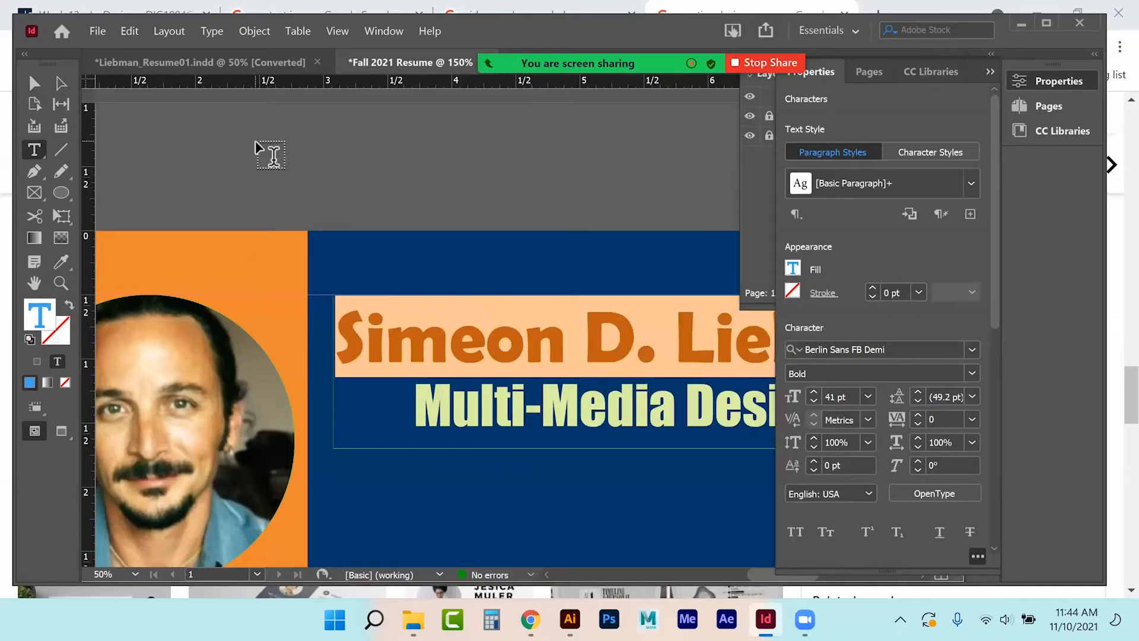
left_click(35, 83)
left_click(353, 144)
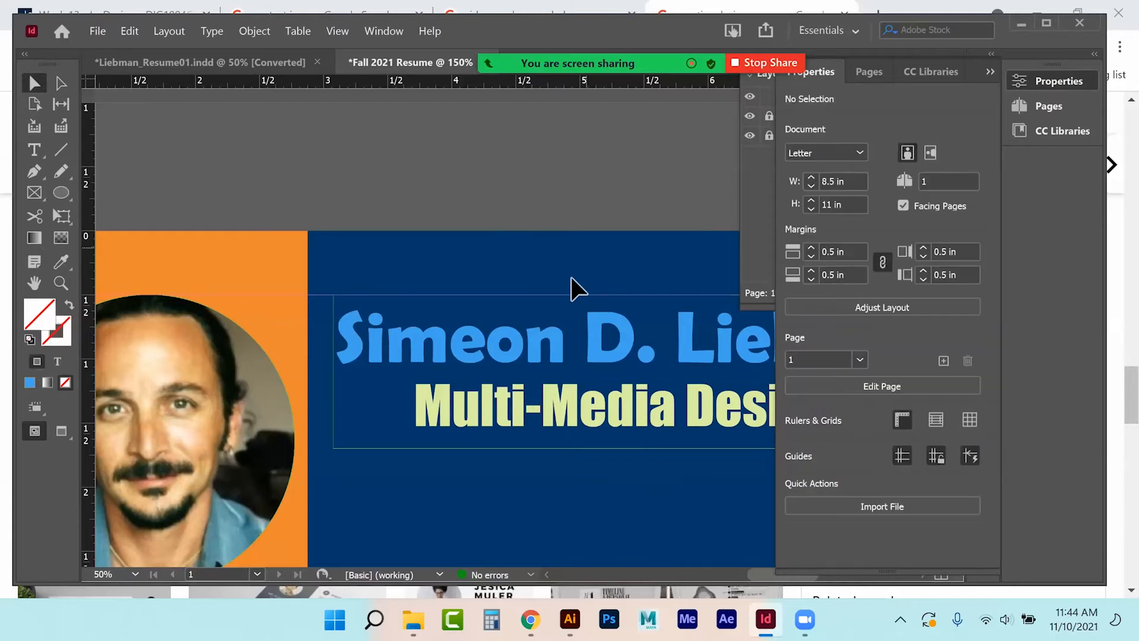
left_click(991, 71)
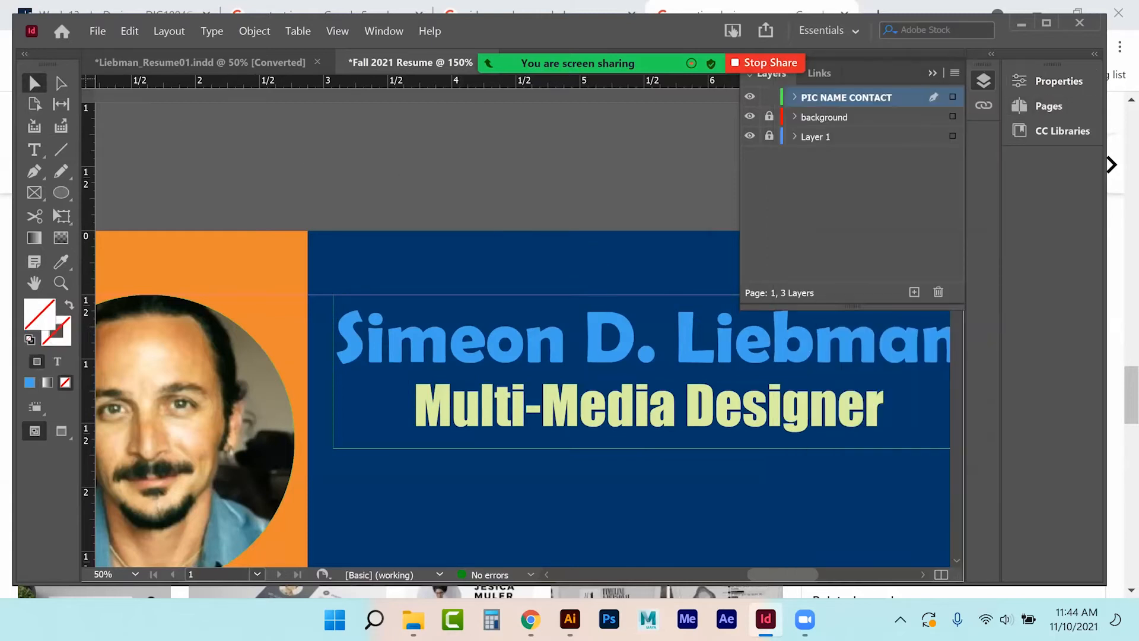
left_click(933, 72)
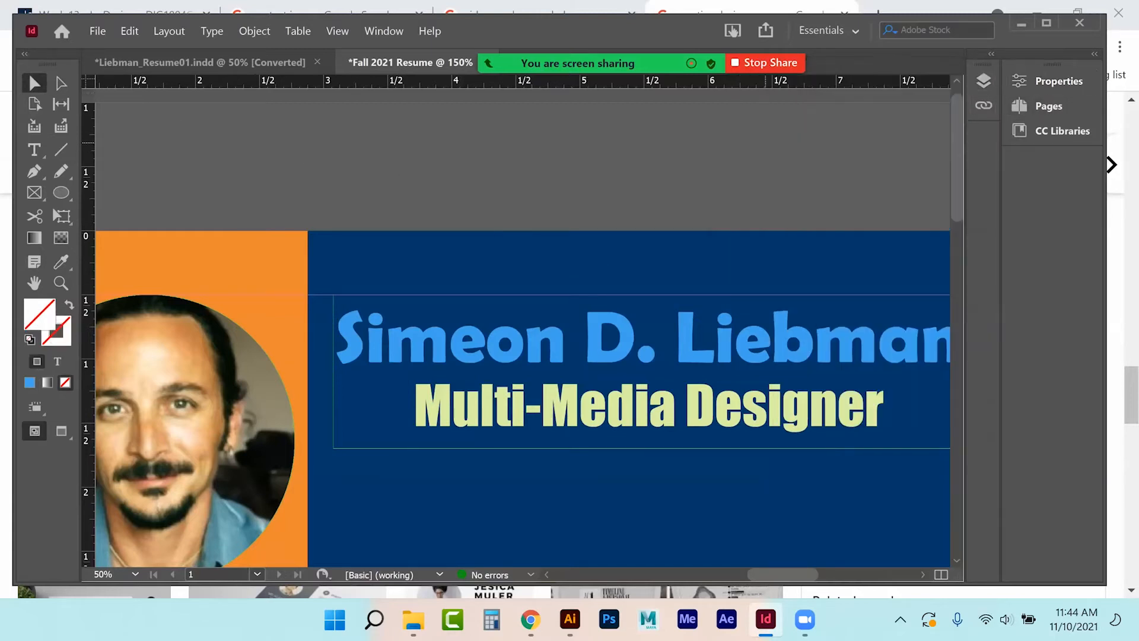
key("ctrl+minus")
key("ctrl+minus")
key("ctrl+minus")
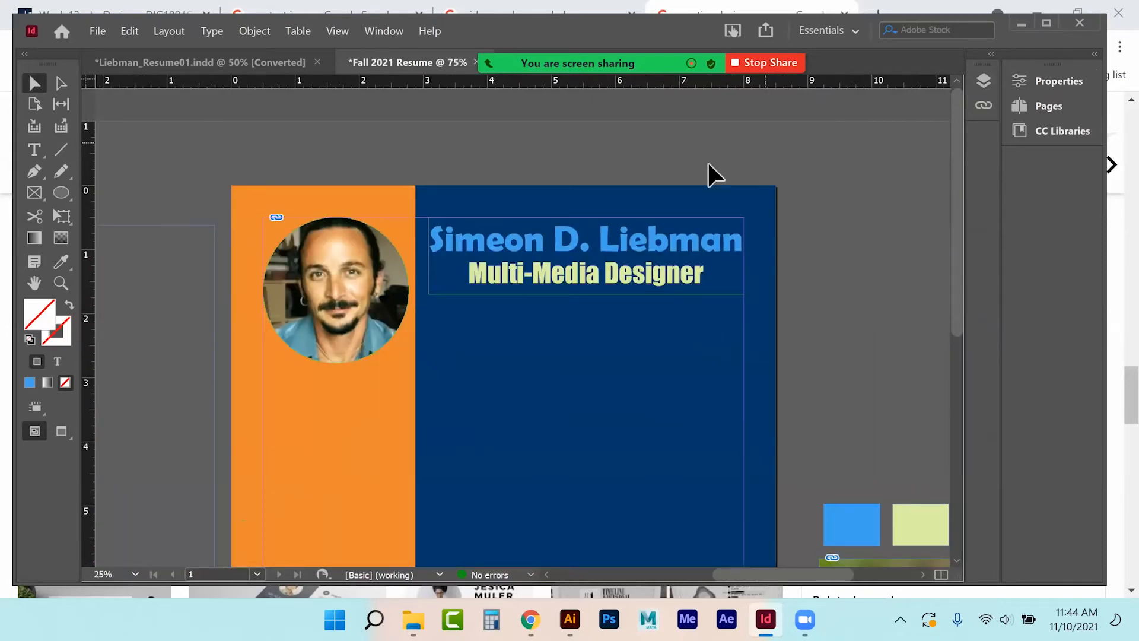
Try making the title frame taller and narrower, undoing both changes.
left_click(444, 297)
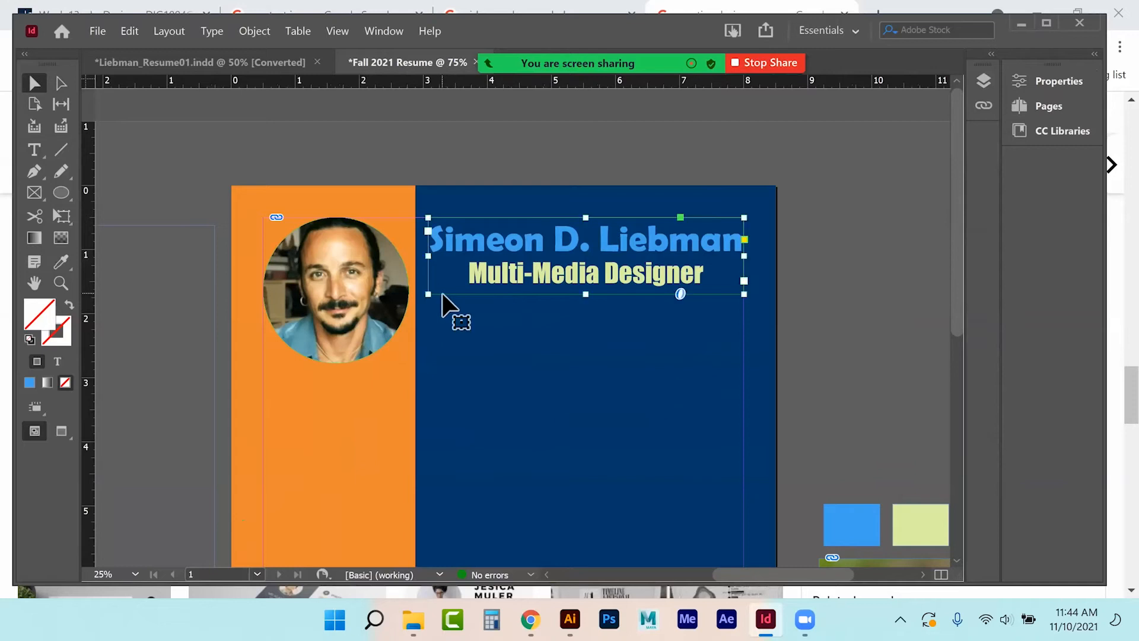
left_click_drag(586, 294, 586, 435)
key("ctrl+z")
left_click_drag(744, 255, 634, 264)
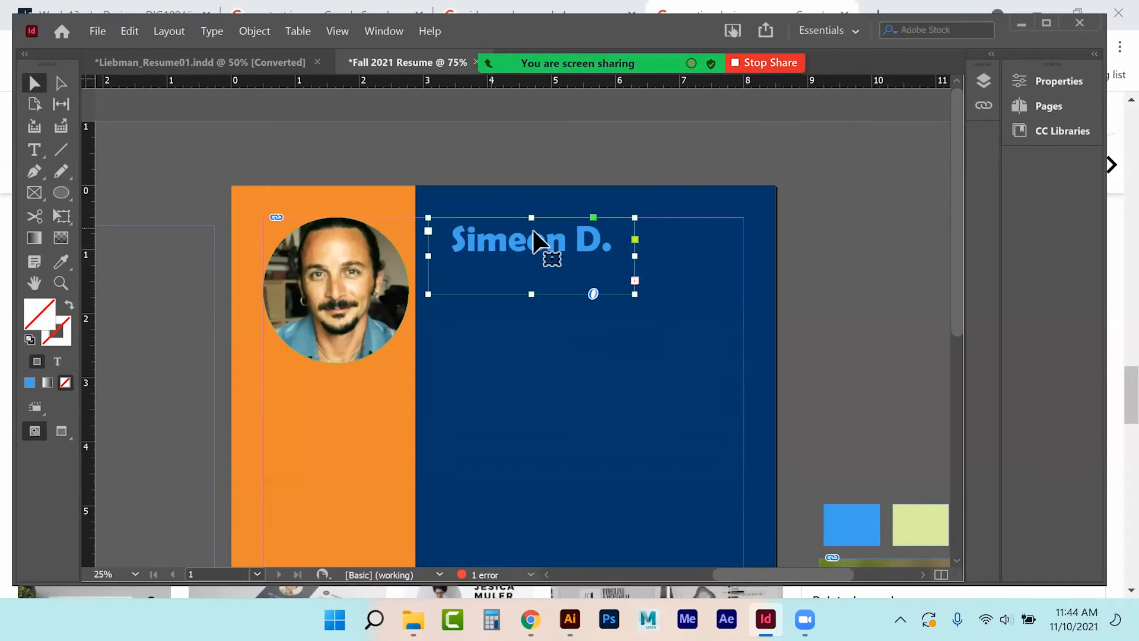
key("ctrl+z")
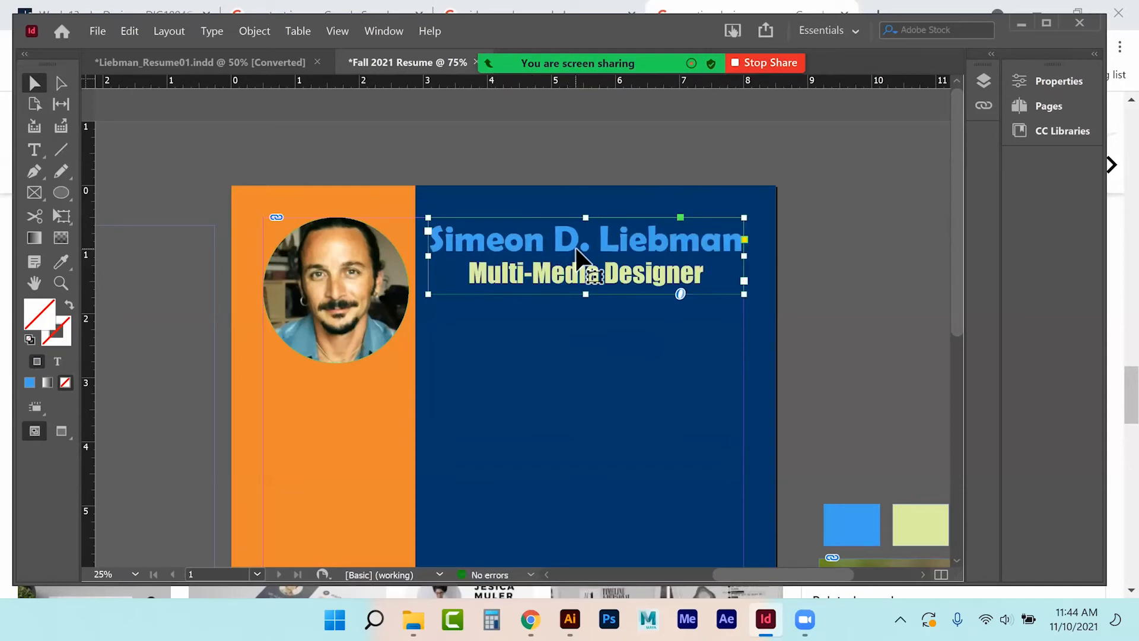
double_click(572, 249)
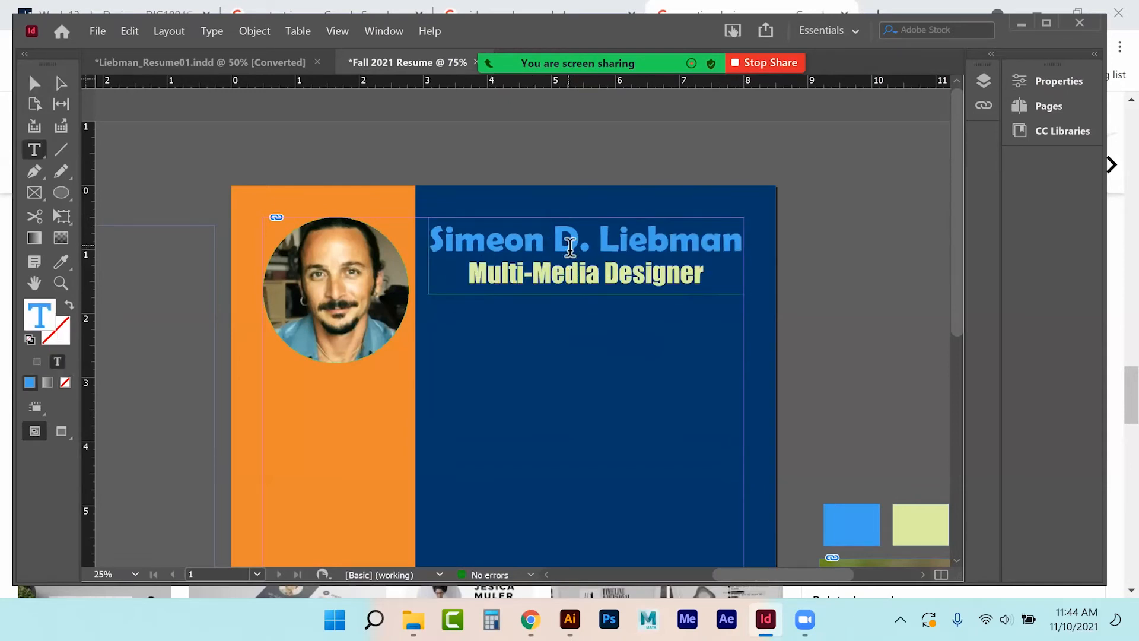
left_click(37, 84)
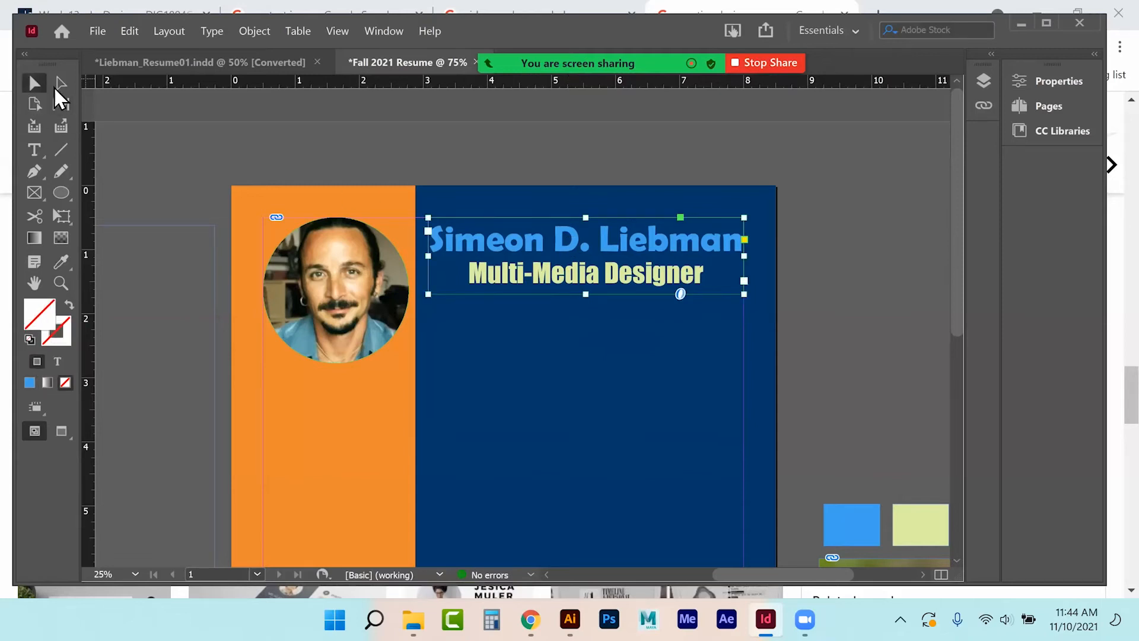
left_click(818, 252)
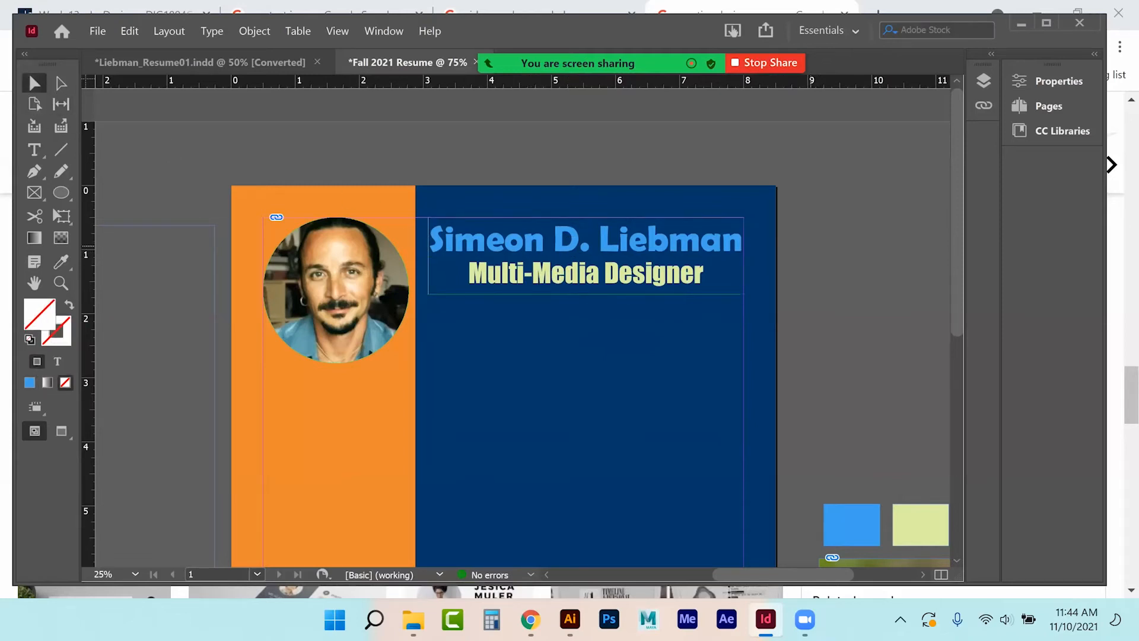
scroll(810, 246, "down", 2)
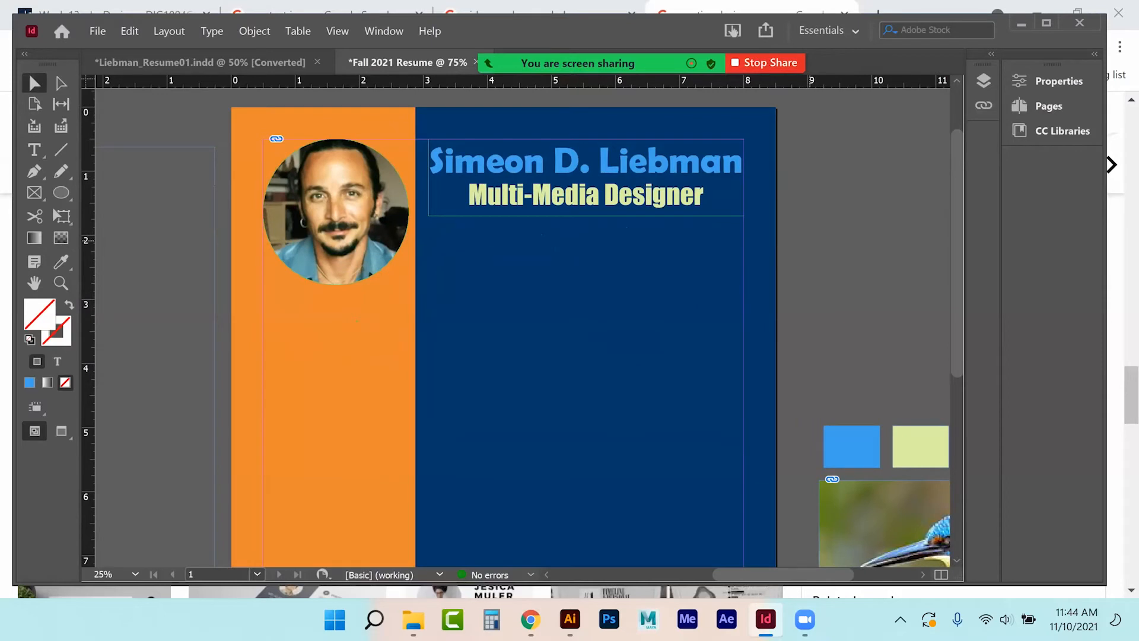
Set the Multi-Media Designer subtitle in Arial Rounded MT Bold.
left_click(34, 150)
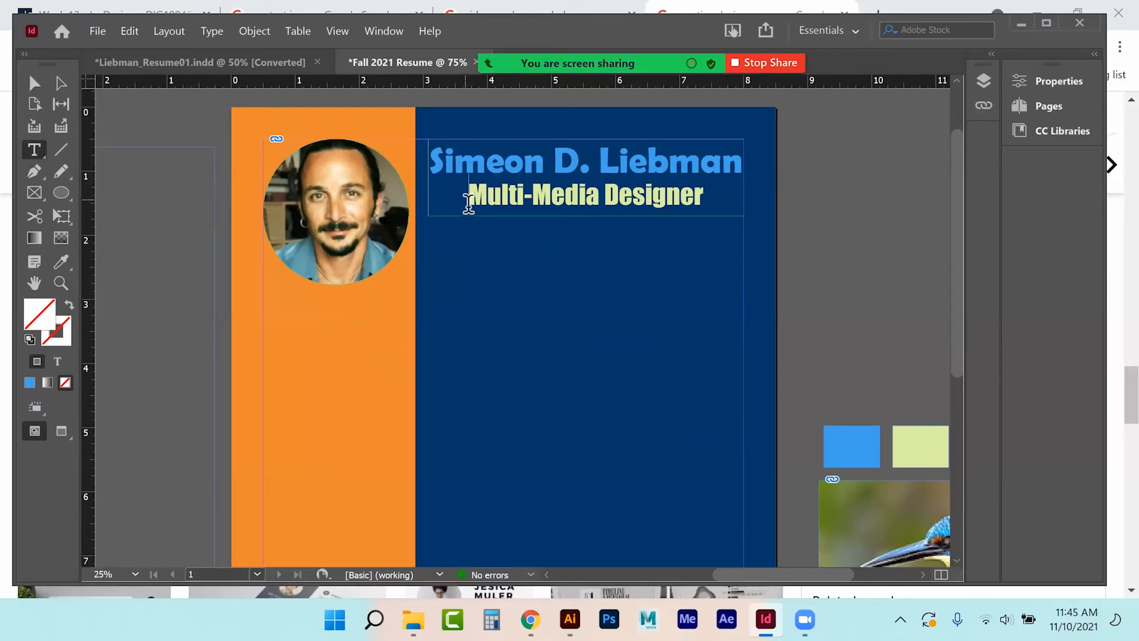
left_click_drag(468, 203, 736, 182)
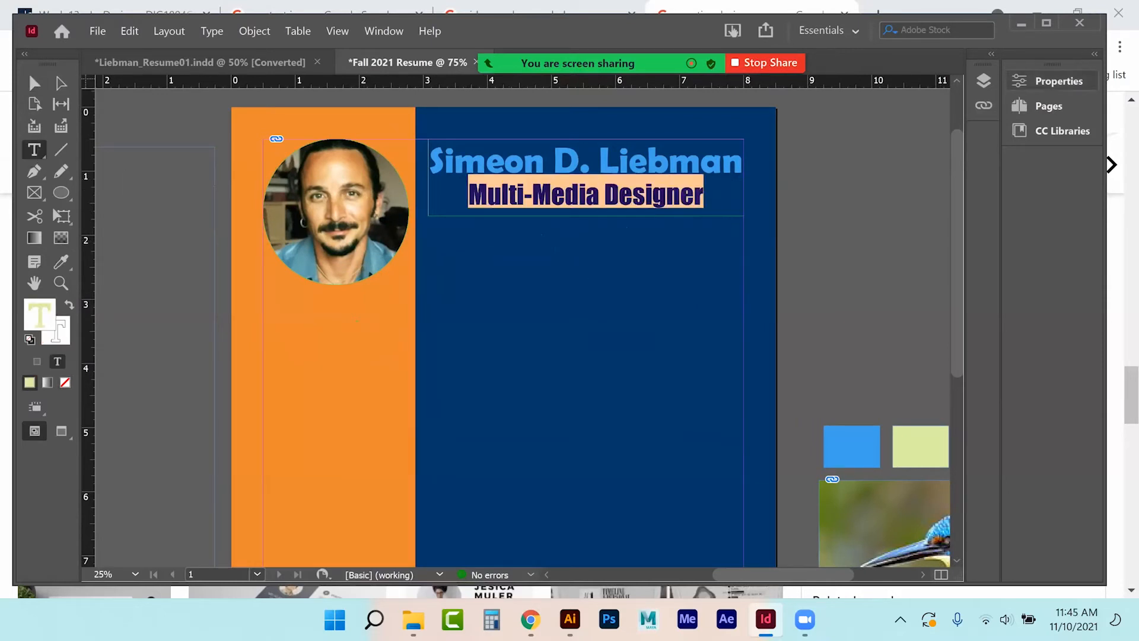
left_click(1054, 80)
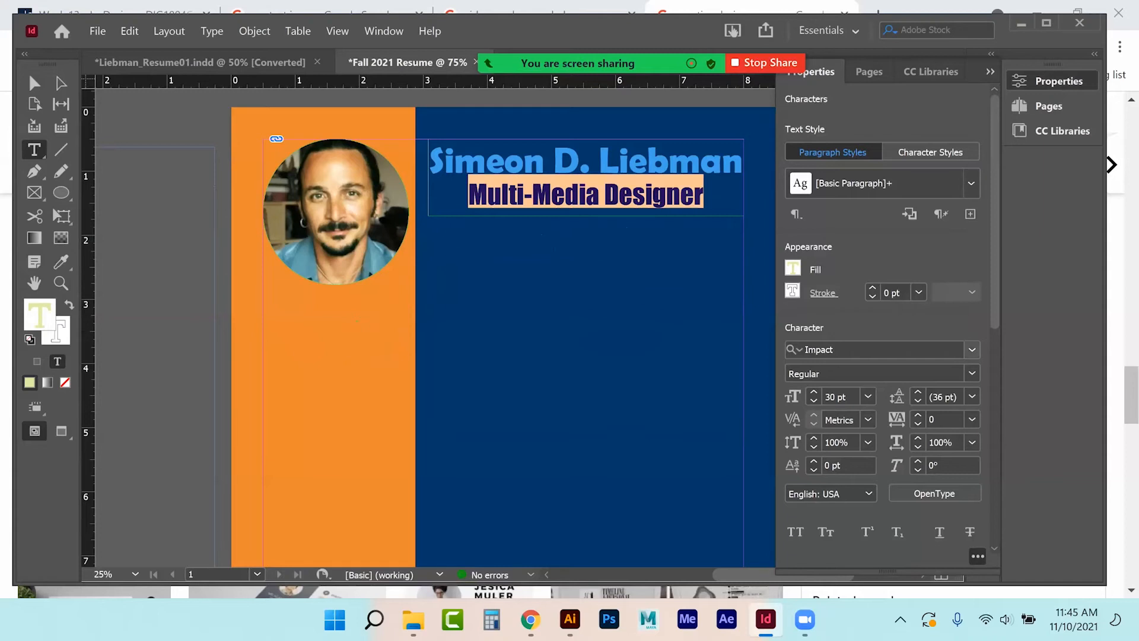
left_click(972, 349)
key("Down")
key("Down")
key("Down")
key("Down")
key("Down")
key("Down")
key("Down")
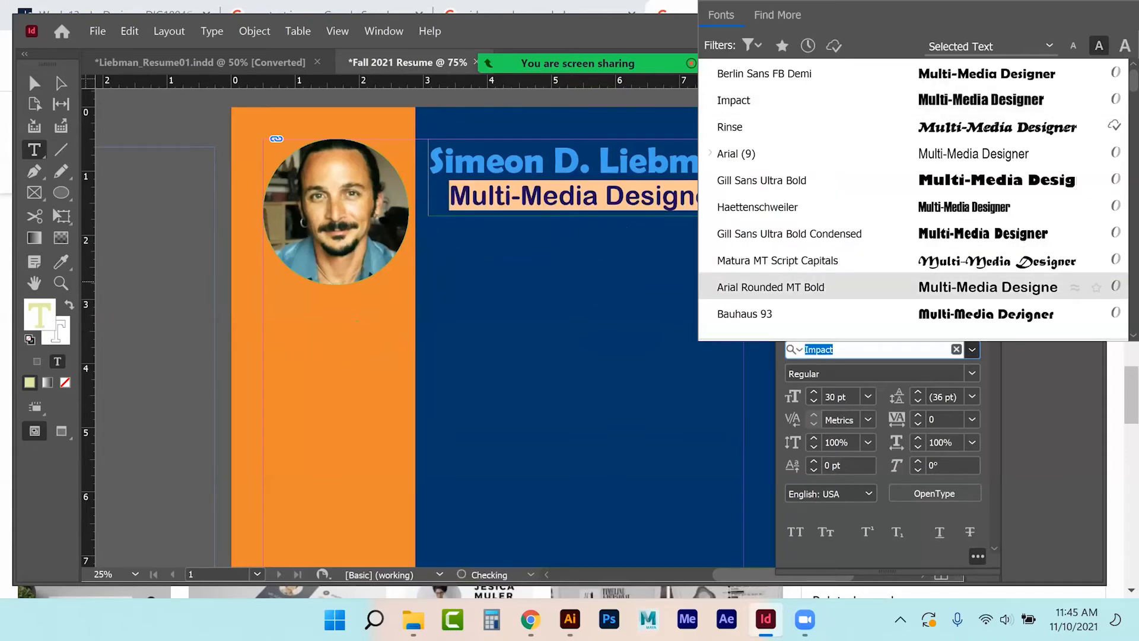
key("Return")
key("Escape")
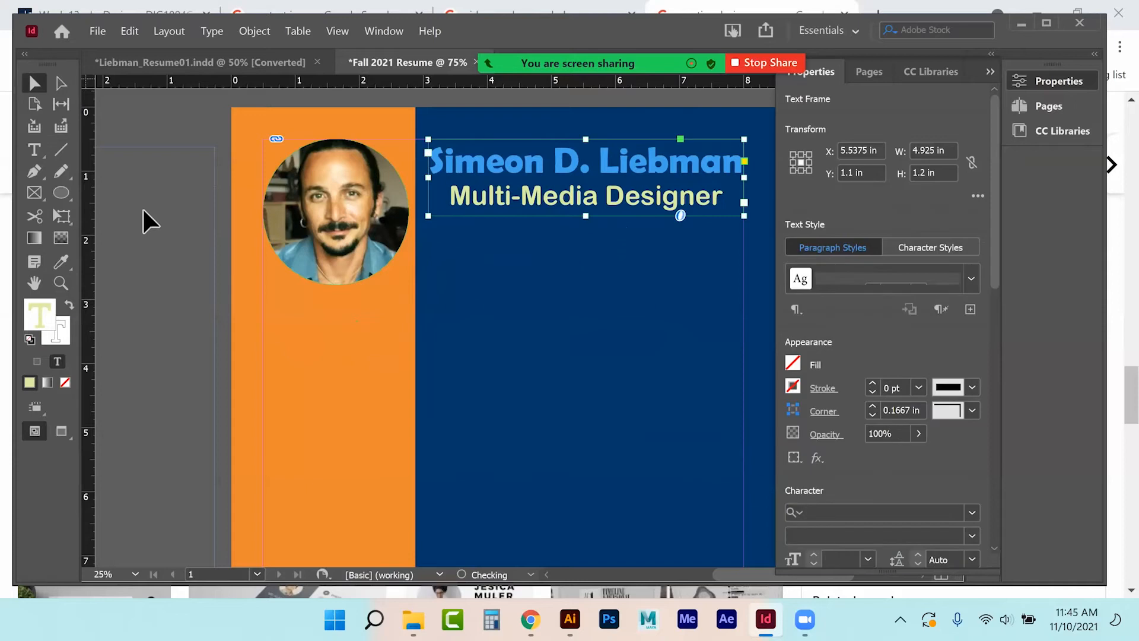
left_click(141, 211)
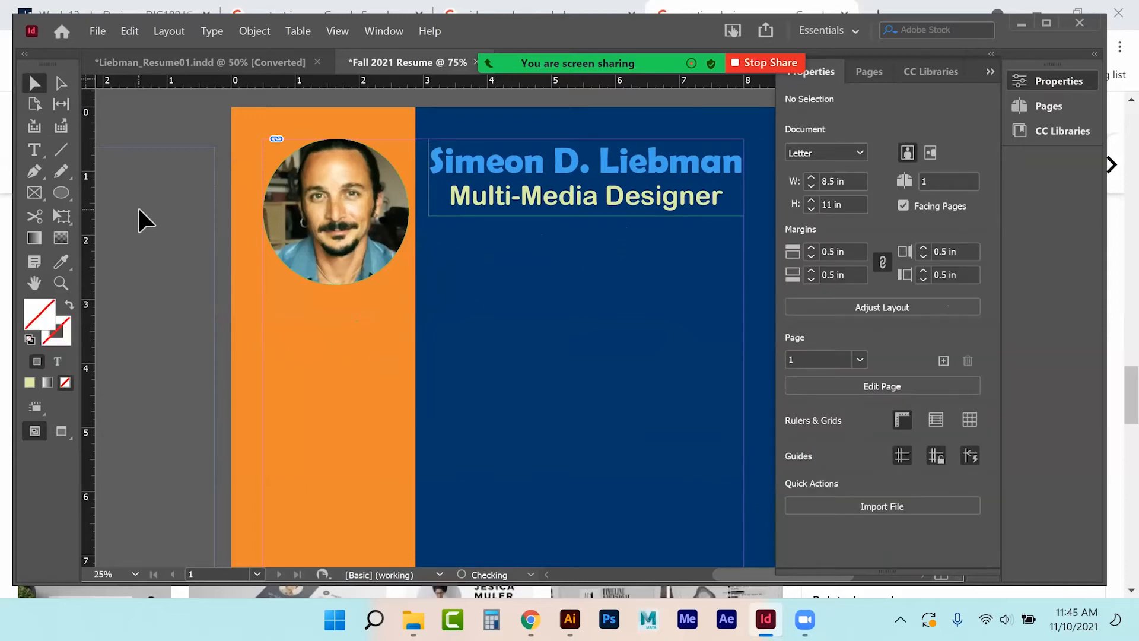
Widen the name heading's frame slightly to the left and zoom out to 50%.
left_click(438, 182)
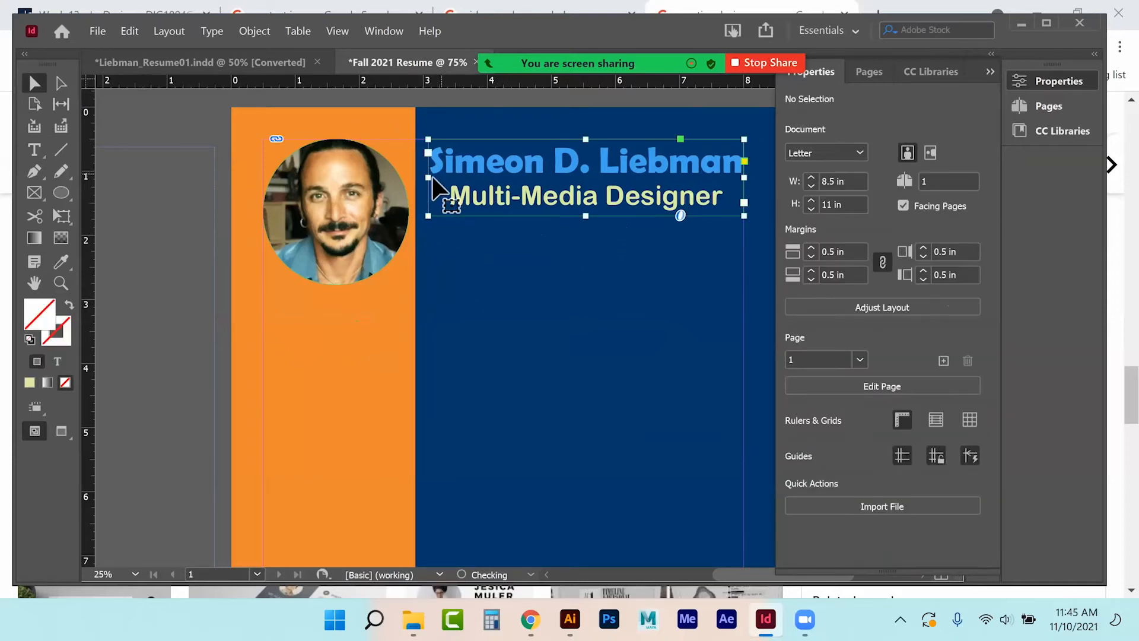
left_click_drag(429, 181, 421, 180)
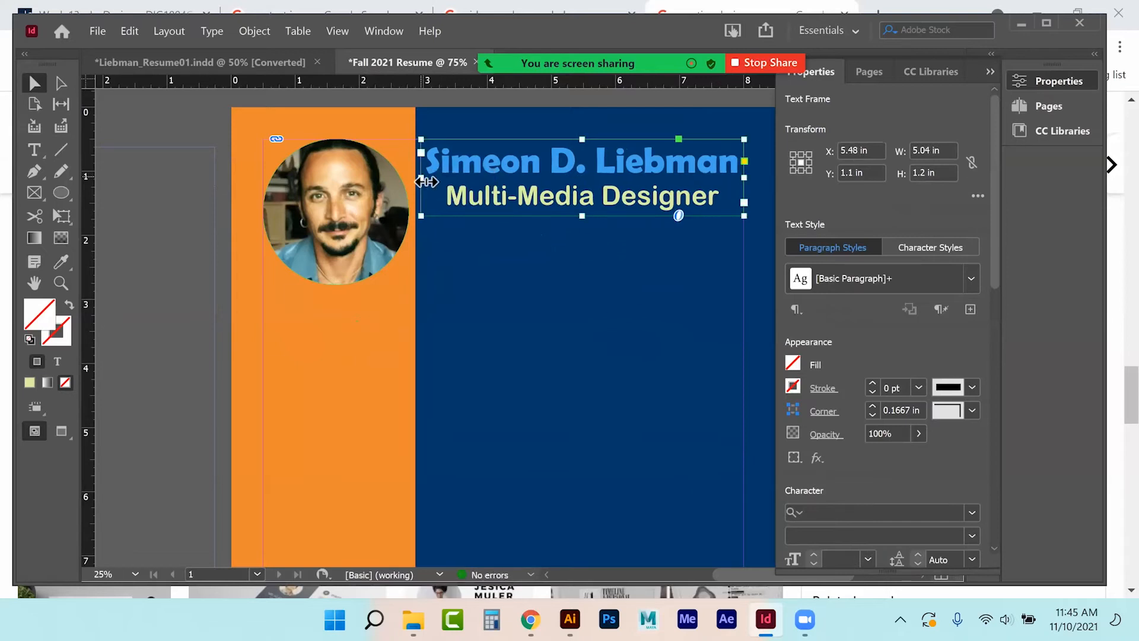
left_click(154, 295)
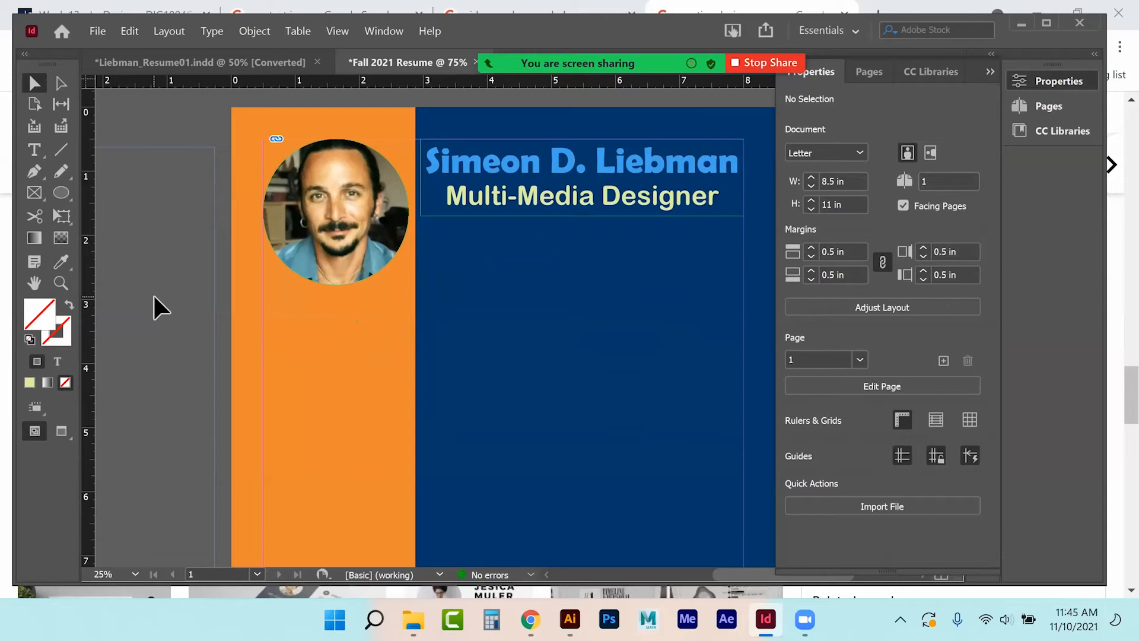
key("ctrl+minus")
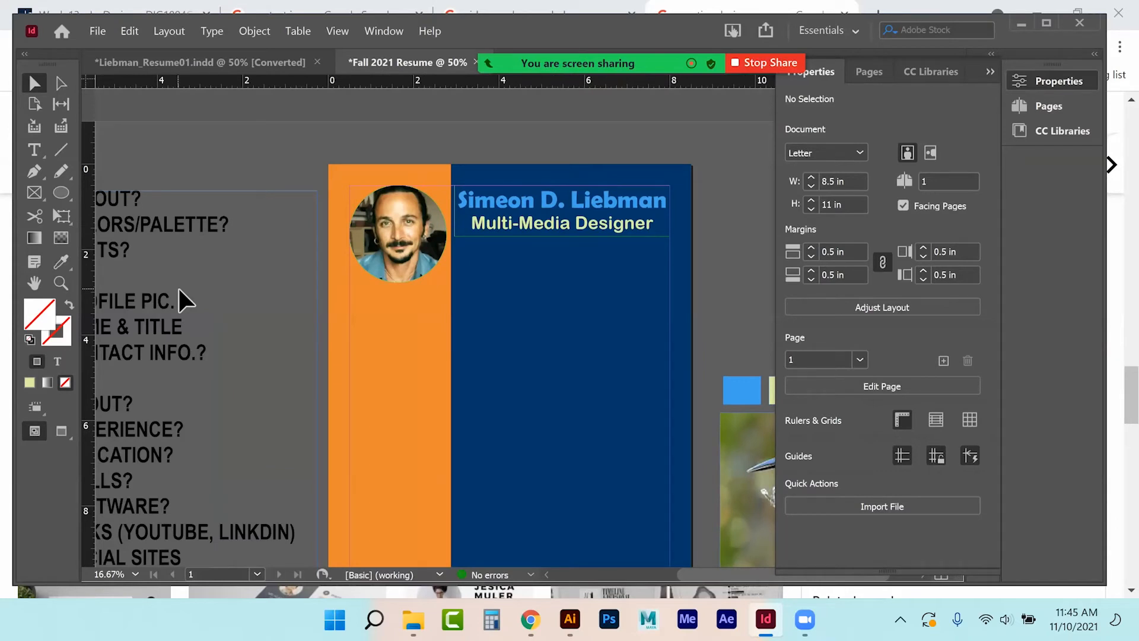
Add a PHONE text frame below the photo and eyedrop the name heading's style onto it.
scroll(150, 292, "down", 1)
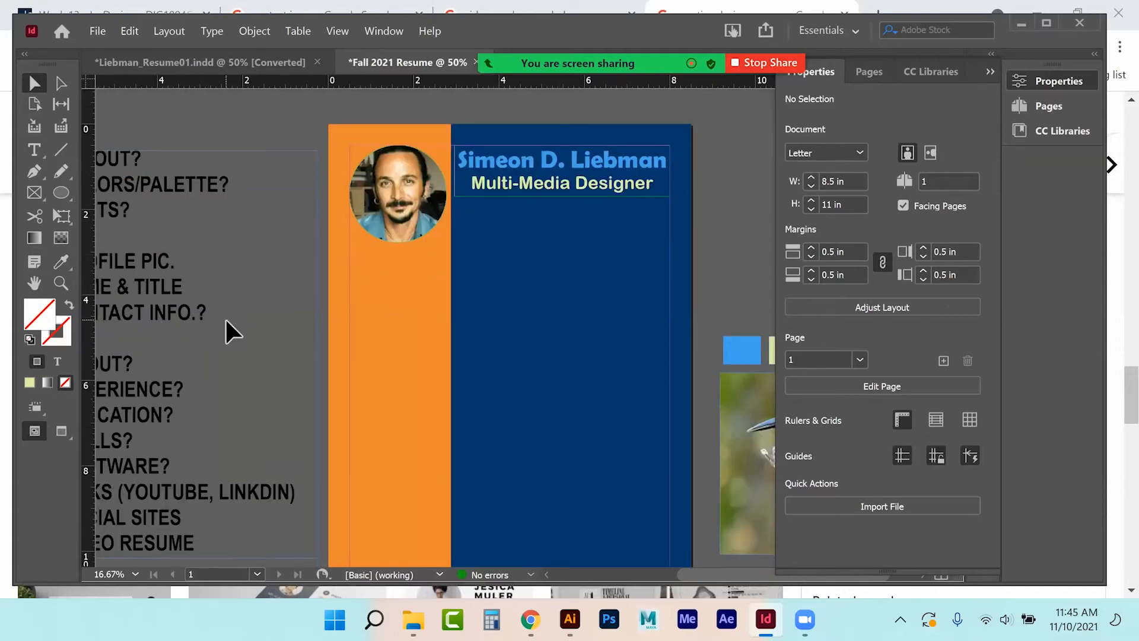
left_click(34, 150)
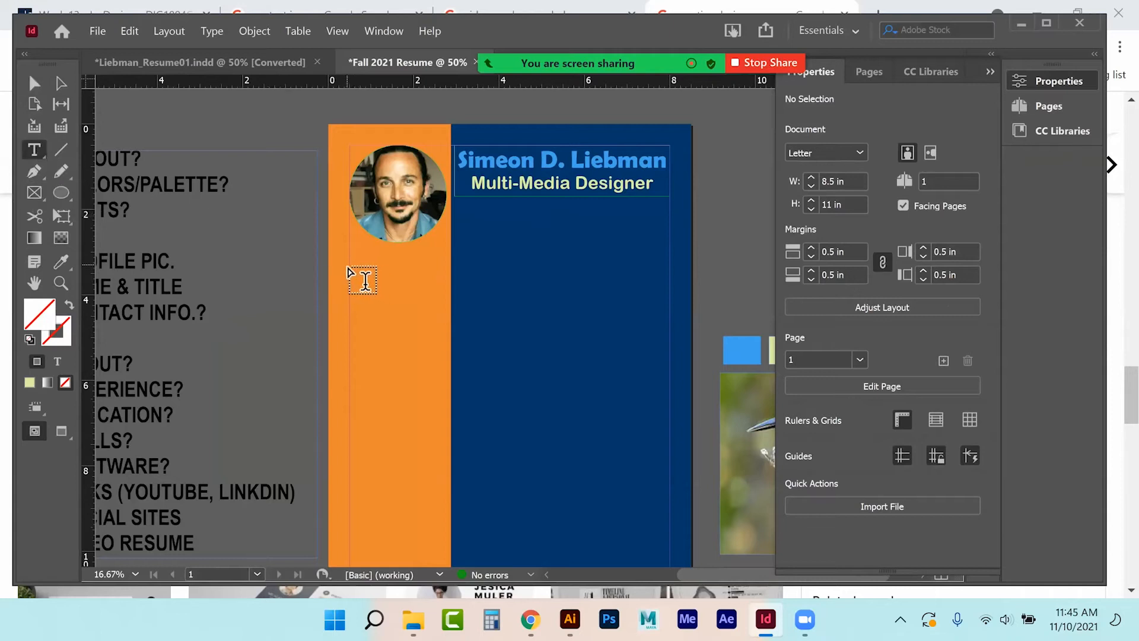
left_click_drag(352, 261, 447, 283)
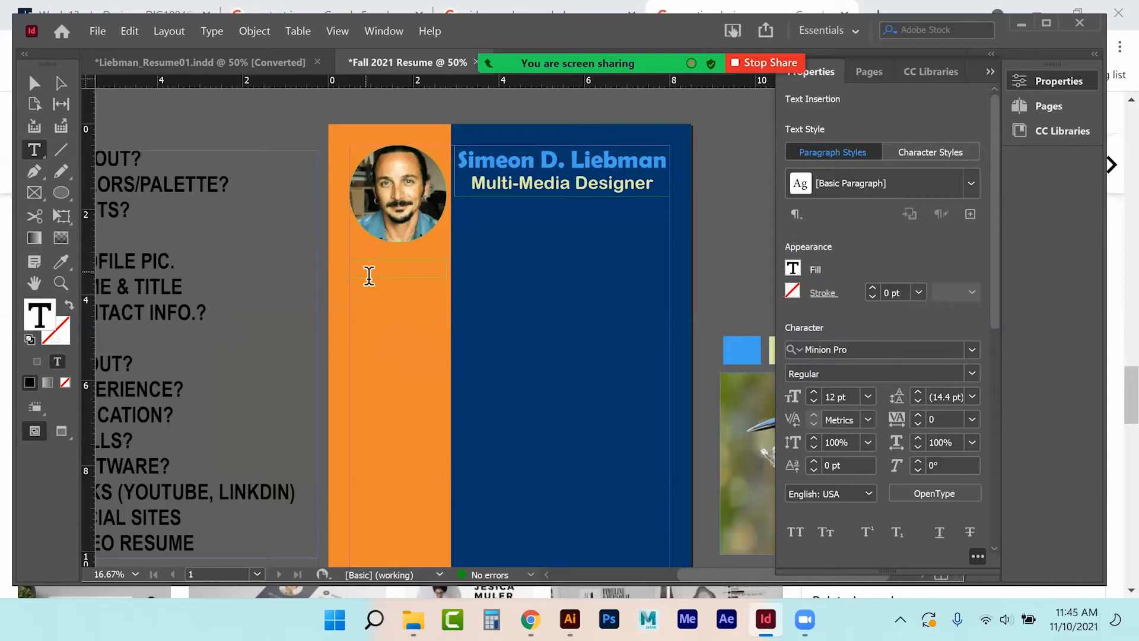
type("HONE")
left_click_drag(375, 263, 318, 272)
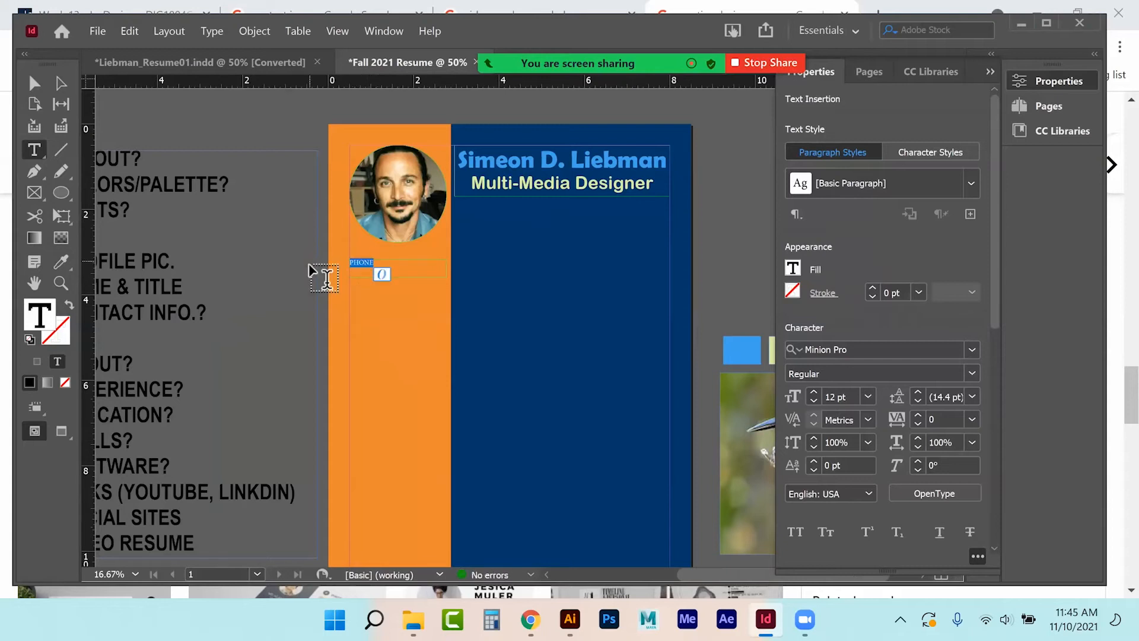
left_click(61, 262)
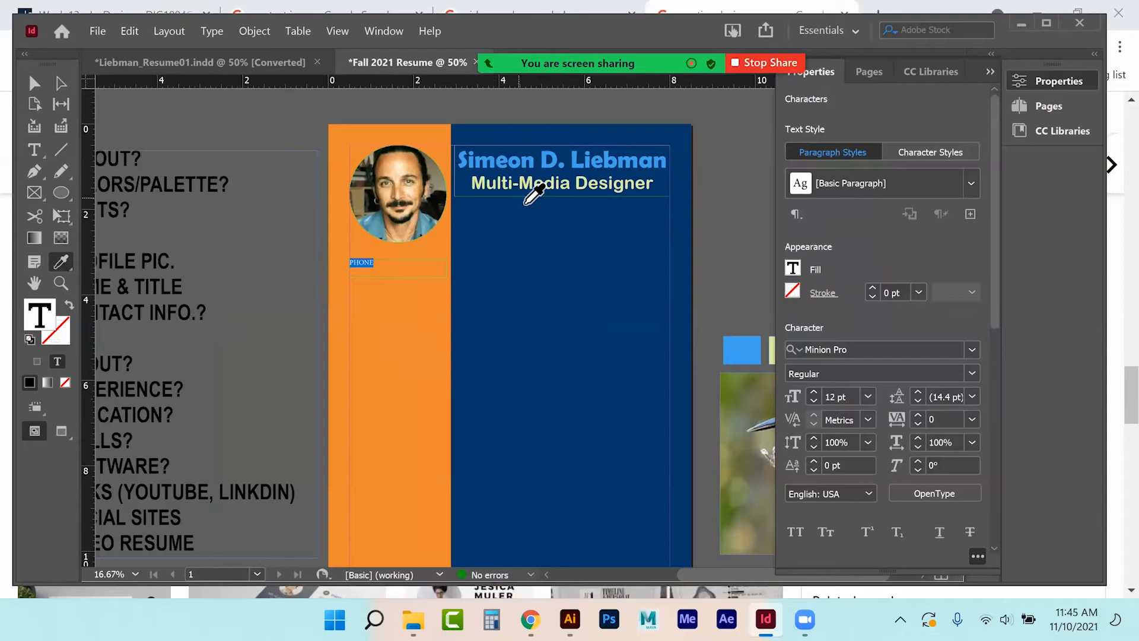
left_click(522, 158)
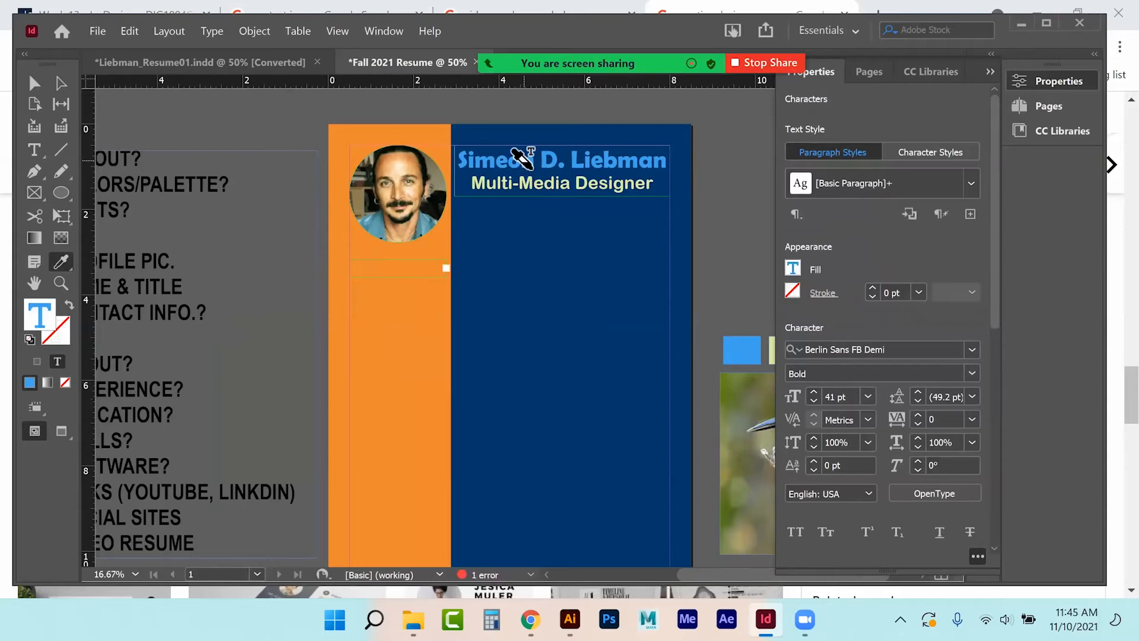
left_click(34, 83)
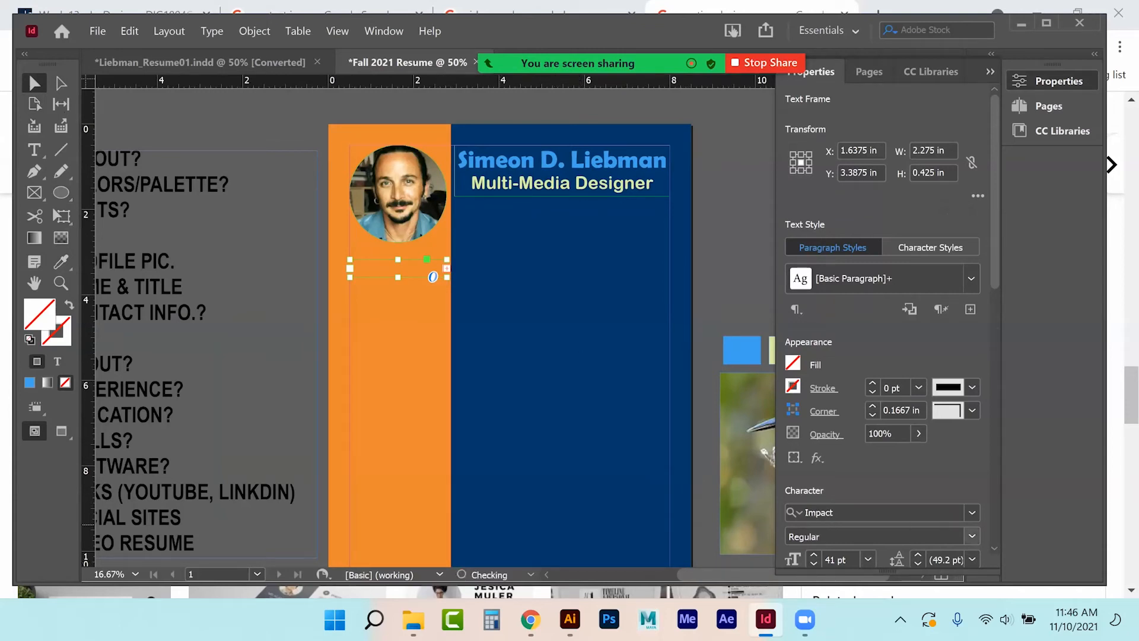
Set the PHONE label to 14 pt, then enlarge it several steps.
left_click(868, 559)
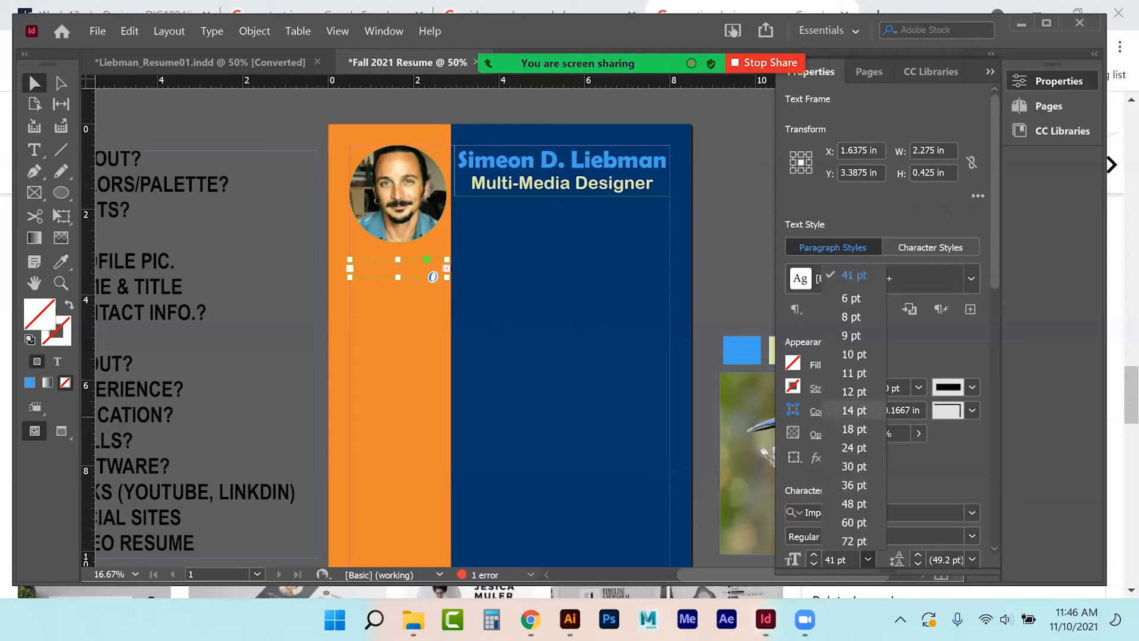
left_click(854, 410)
left_click(813, 555)
left_click(814, 555)
left_click(813, 555)
left_click(813, 555)
left_click(813, 555)
left_click(813, 555)
left_click(813, 555)
left_click(813, 556)
left_click(814, 556)
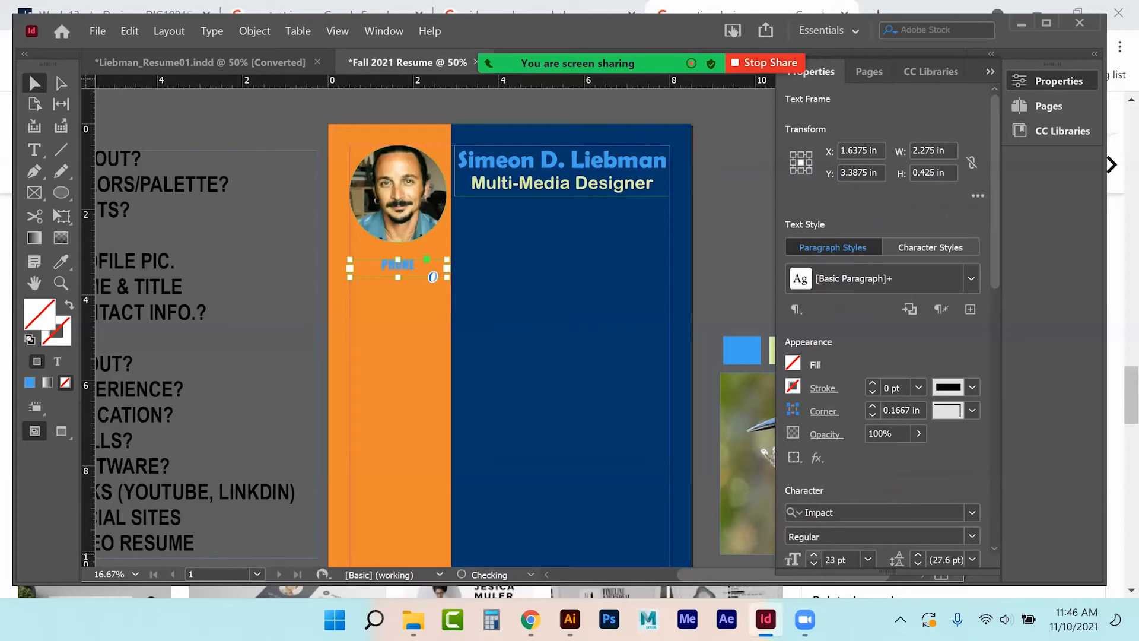
left_click(813, 555)
left_click(813, 555)
left_click(813, 556)
Try a navy fill on the PHONE frame, then remove it to leave no fill.
left_click(793, 363)
scroll(908, 555, "down", 2)
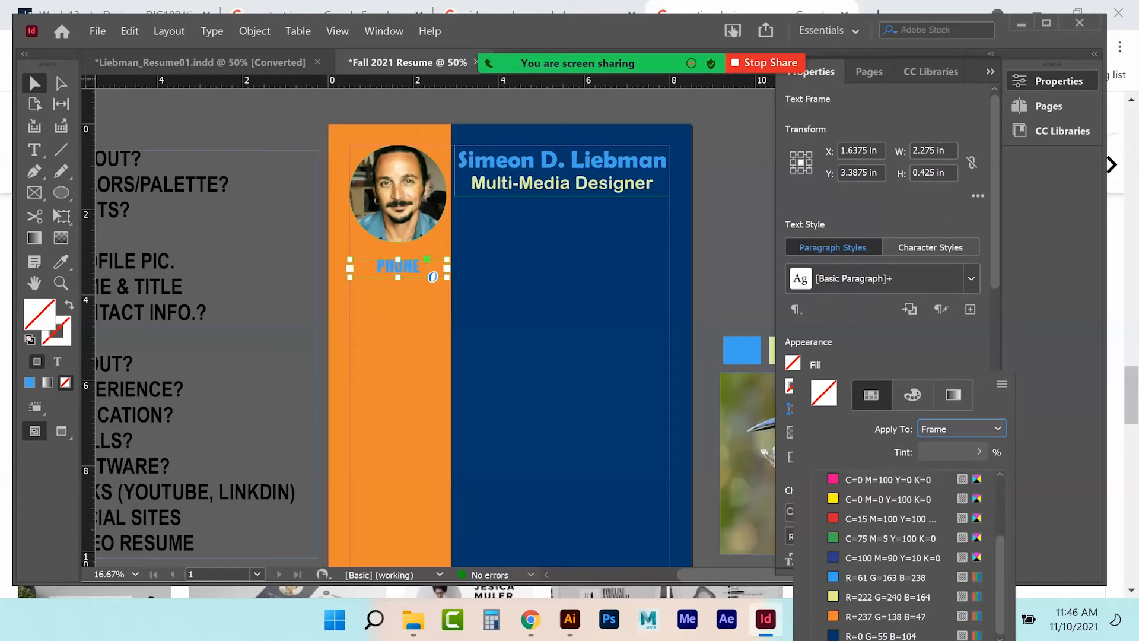
left_click(884, 635)
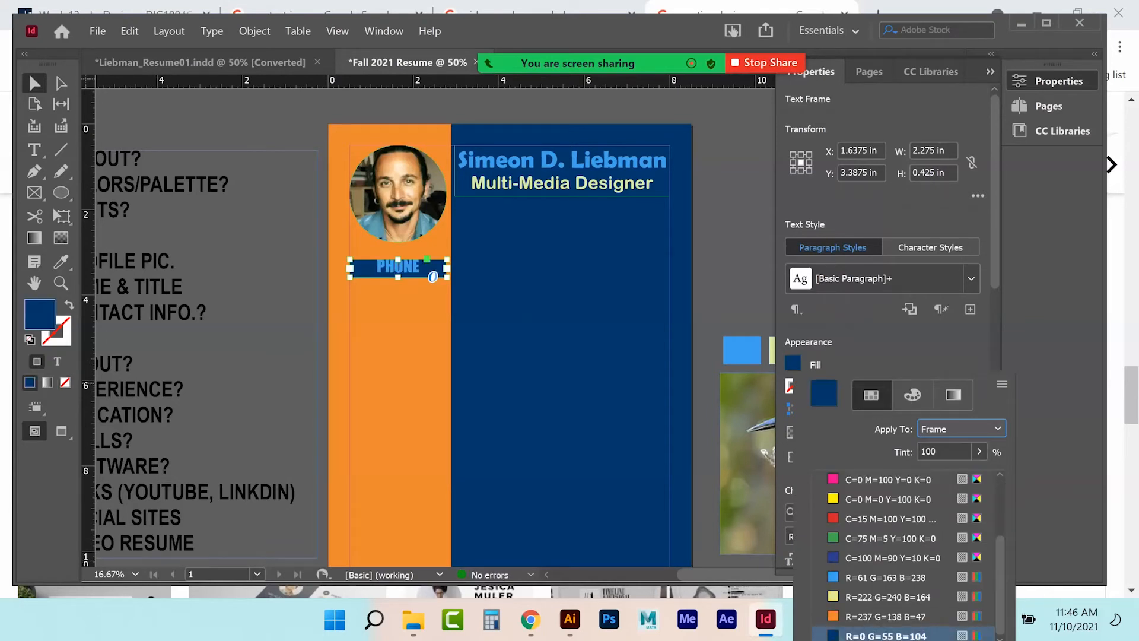
left_click(902, 352)
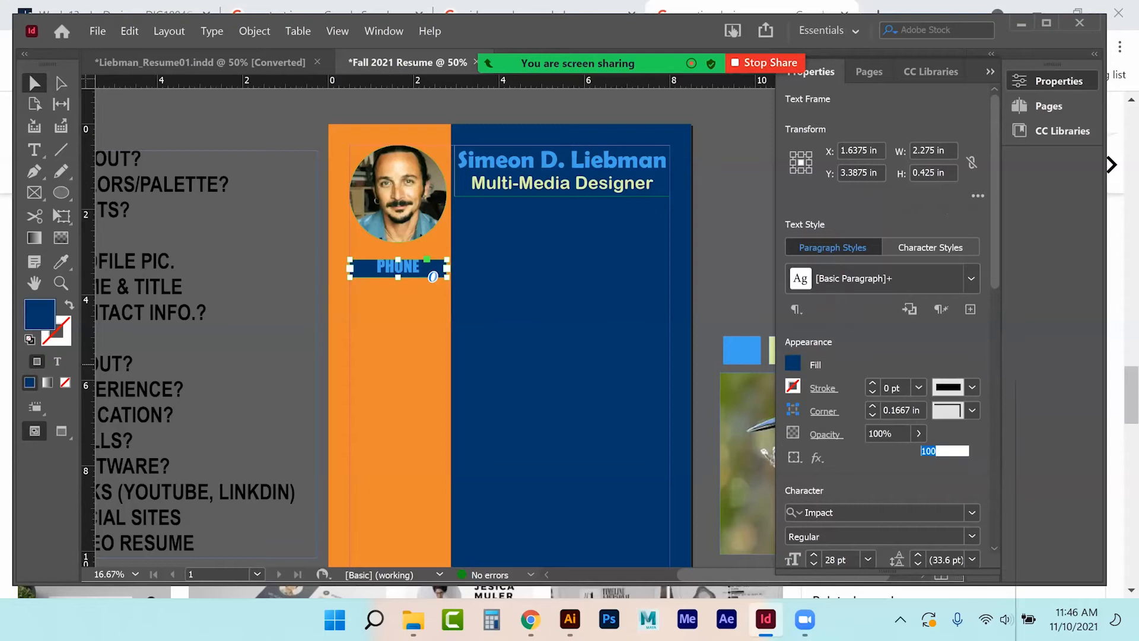
left_click(793, 363)
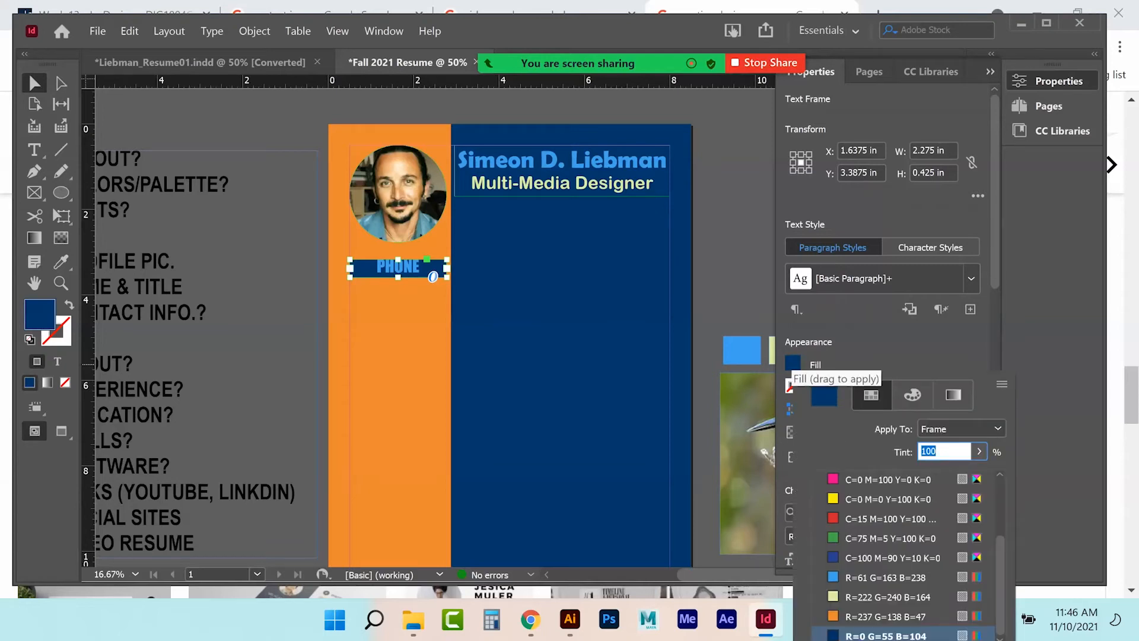
scroll(890, 534, "up", 5)
left_click(860, 480)
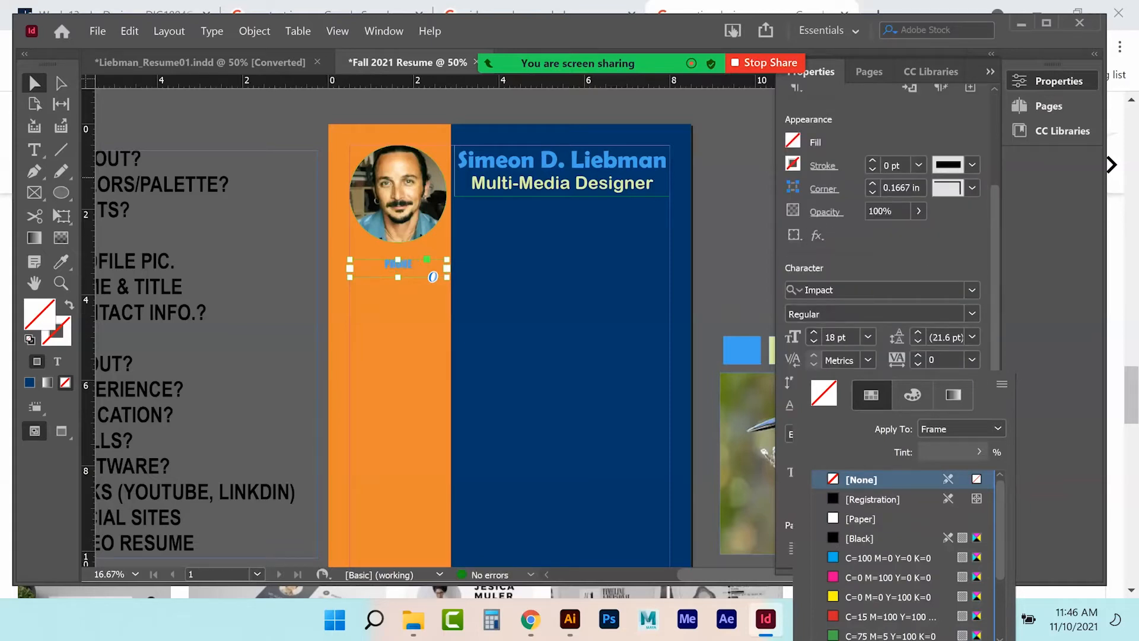
scroll(884, 237, "down", 5)
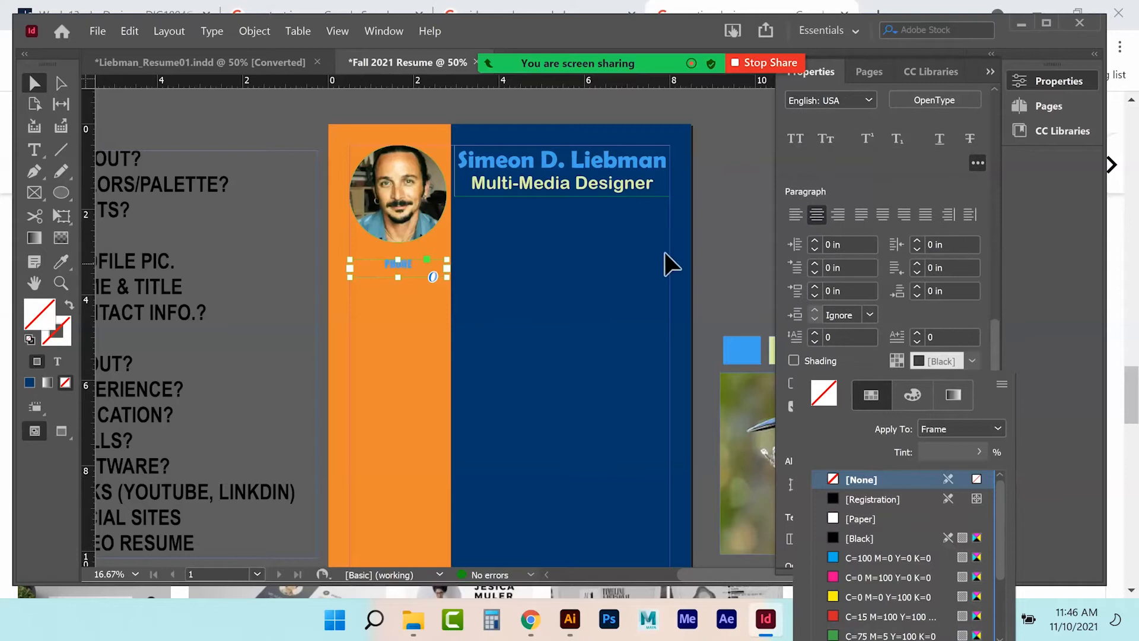
left_click(36, 152)
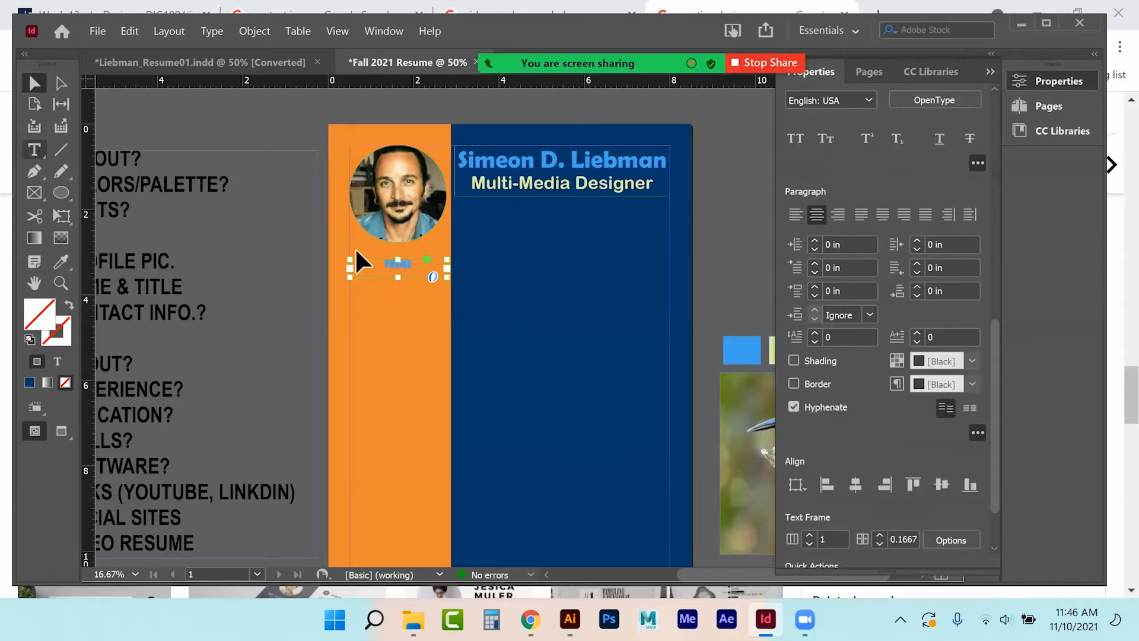
Make the PHONE text 20 pt with the navy R=0 G=55 B=104 fill.
double_click(396, 268)
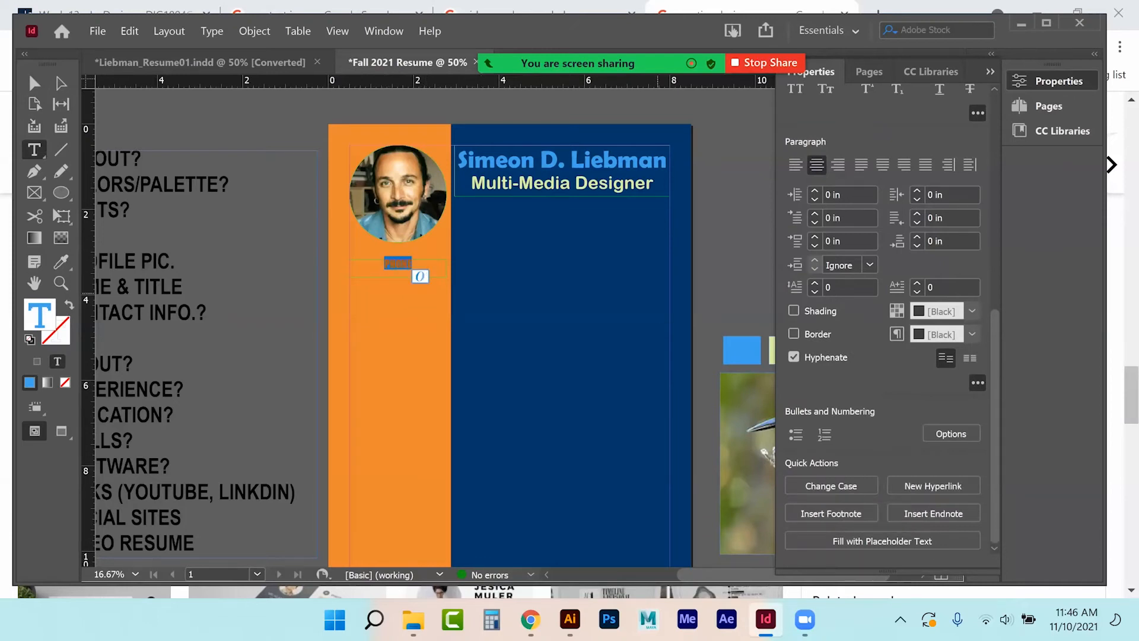
scroll(884, 231, "up", 2)
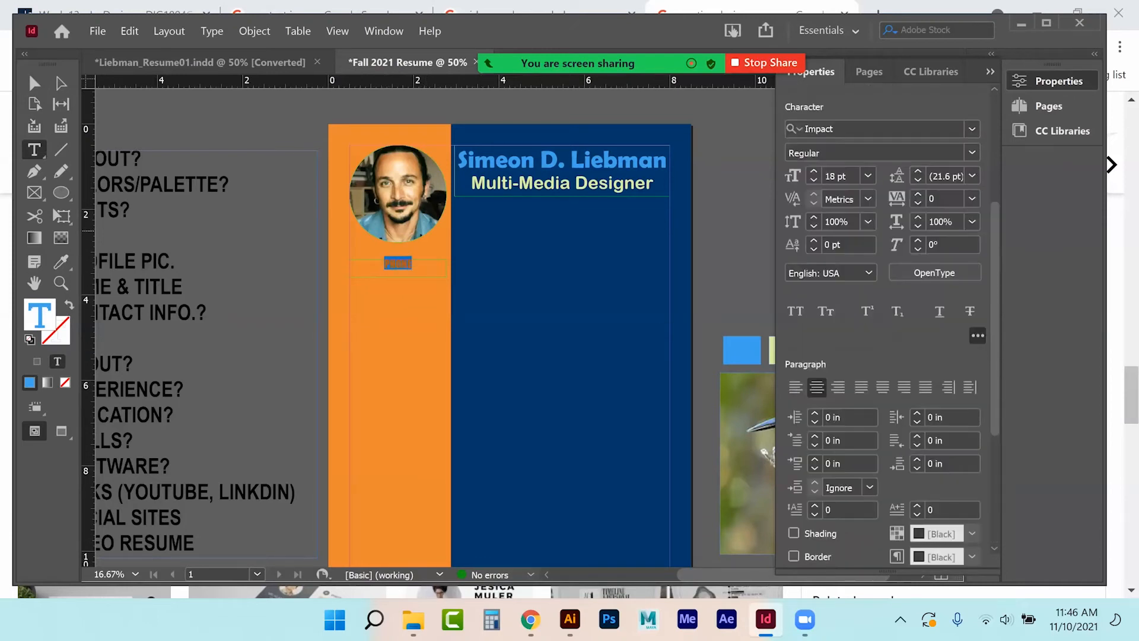
left_click(814, 171)
scroll(884, 238, "up", 4)
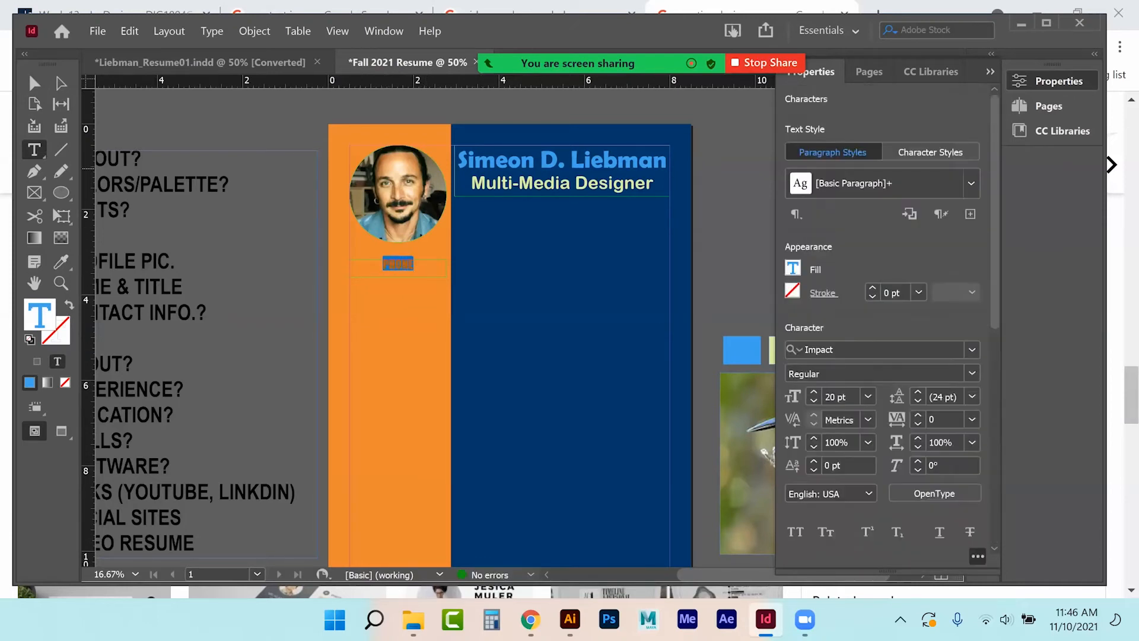
left_click(793, 269)
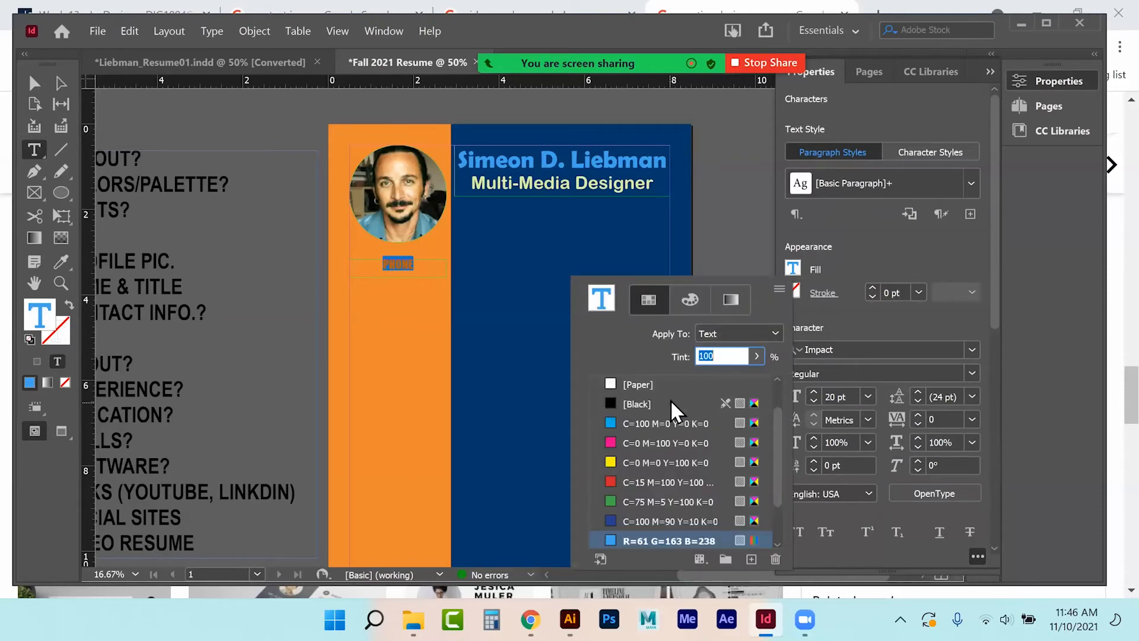
scroll(682, 462, "down", 2)
left_click(669, 541)
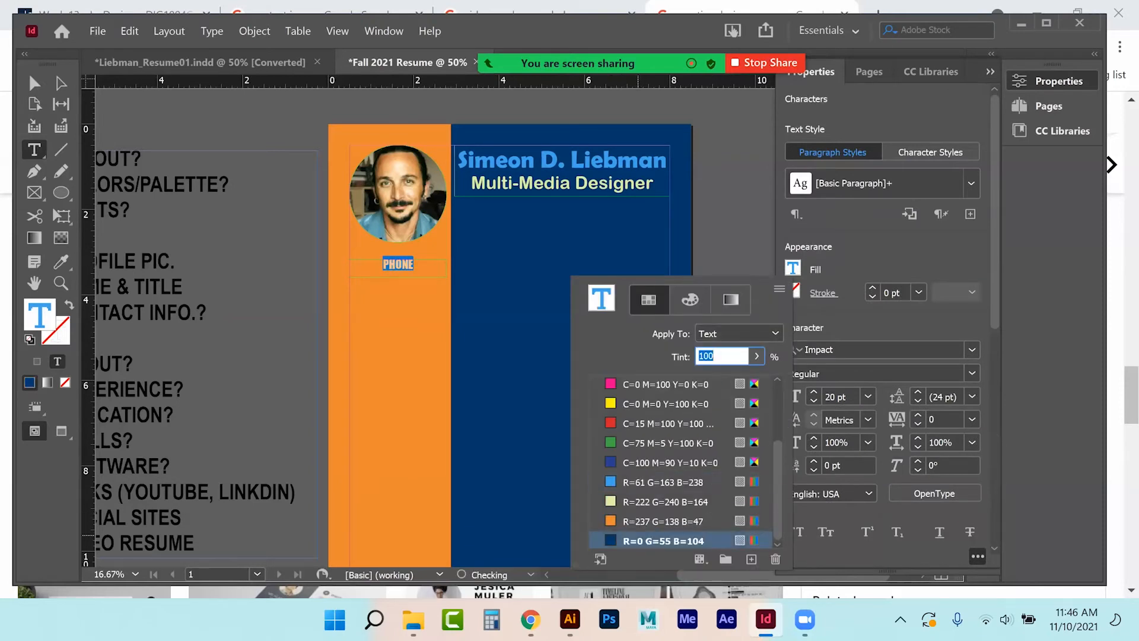
Duplicate the PHONE label just below itself and retype the copy as EMAIL.
left_click(161, 108)
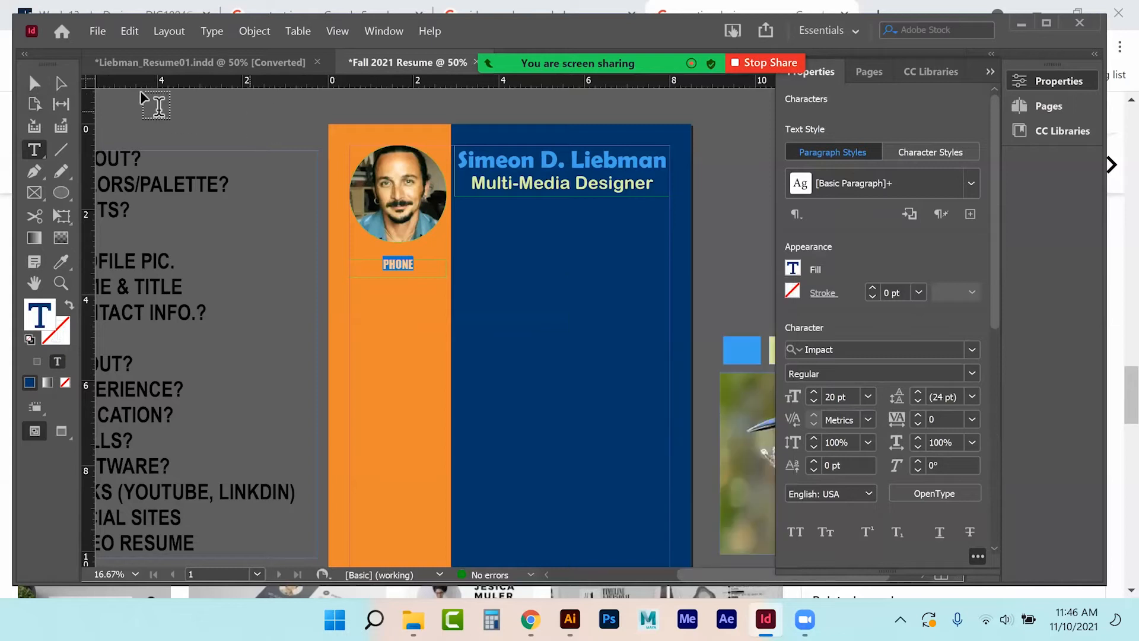
left_click(34, 83)
left_click(373, 286)
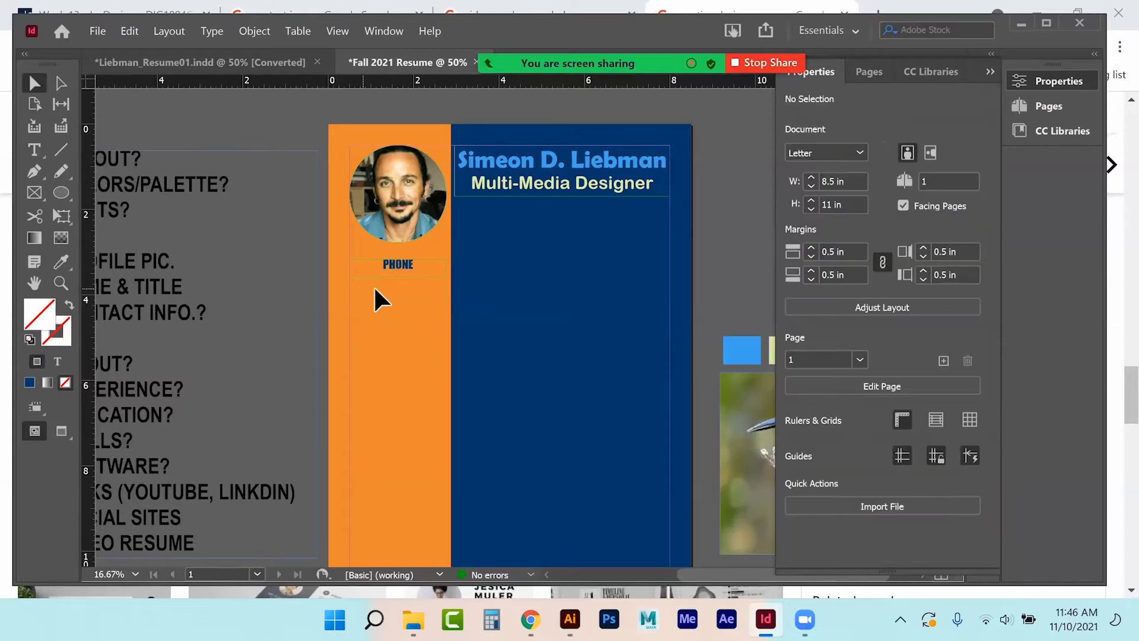
left_click(405, 265)
left_click_drag(403, 277, 403, 271)
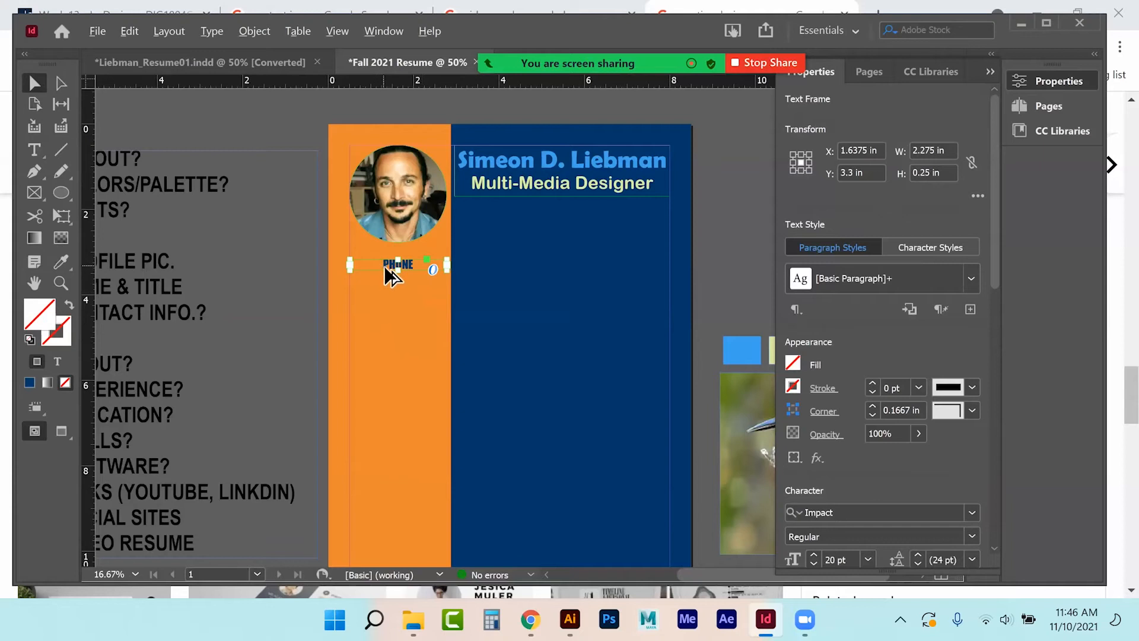
left_click_drag(389, 267, 386, 296)
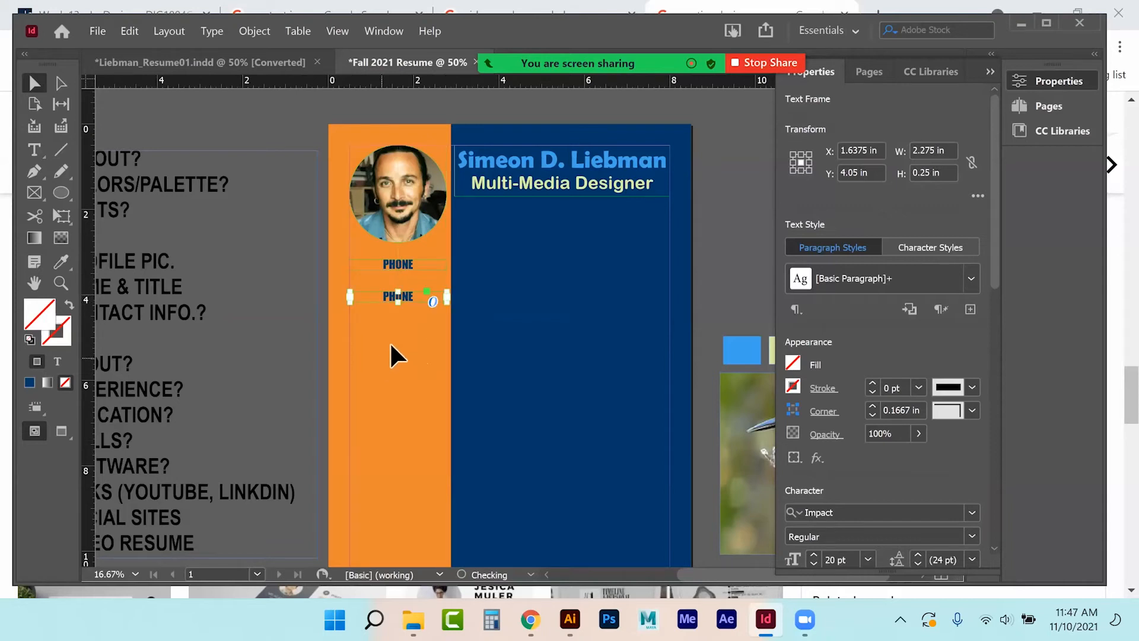
left_click(34, 149)
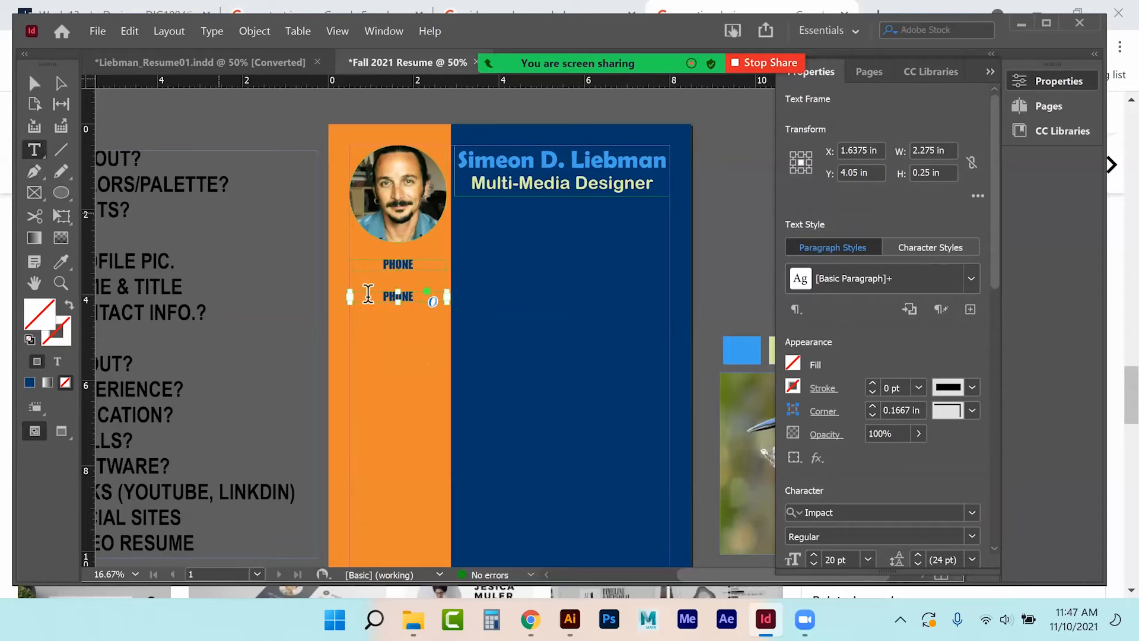
double_click(392, 296)
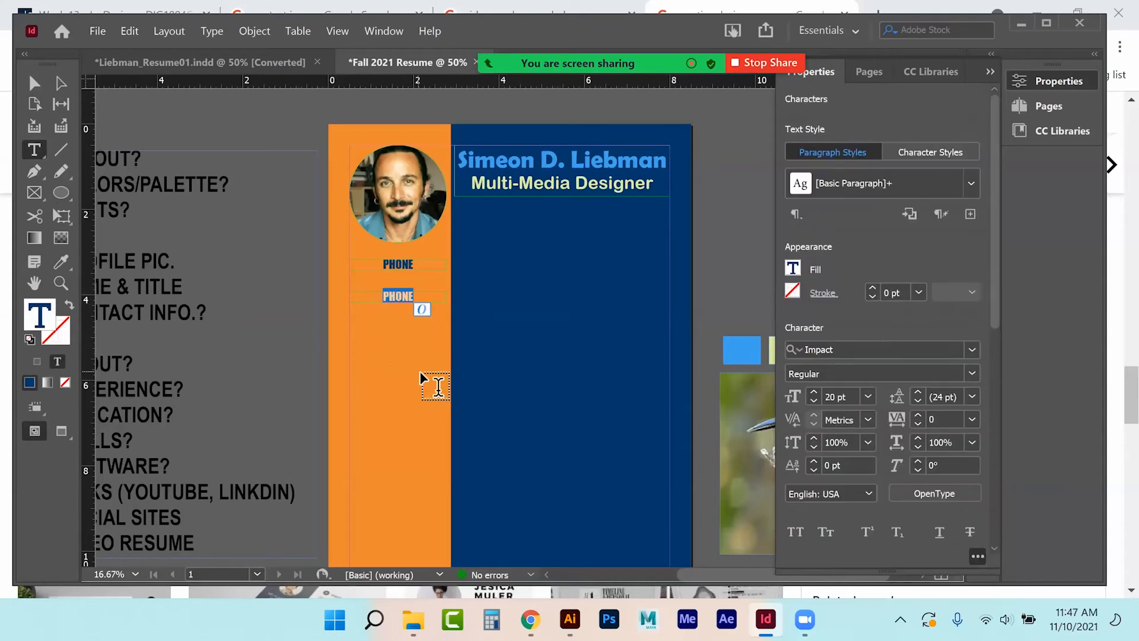
type("EMAIL")
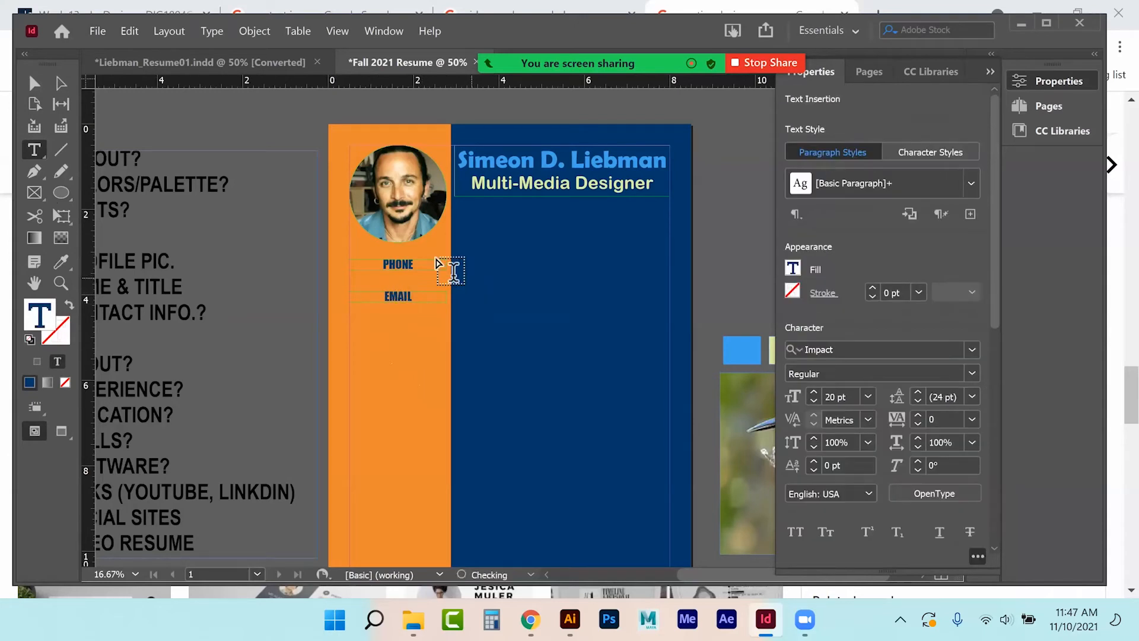
Copy the EMAIL label below itself and retype the copy as WEBSITE.
left_click(37, 84)
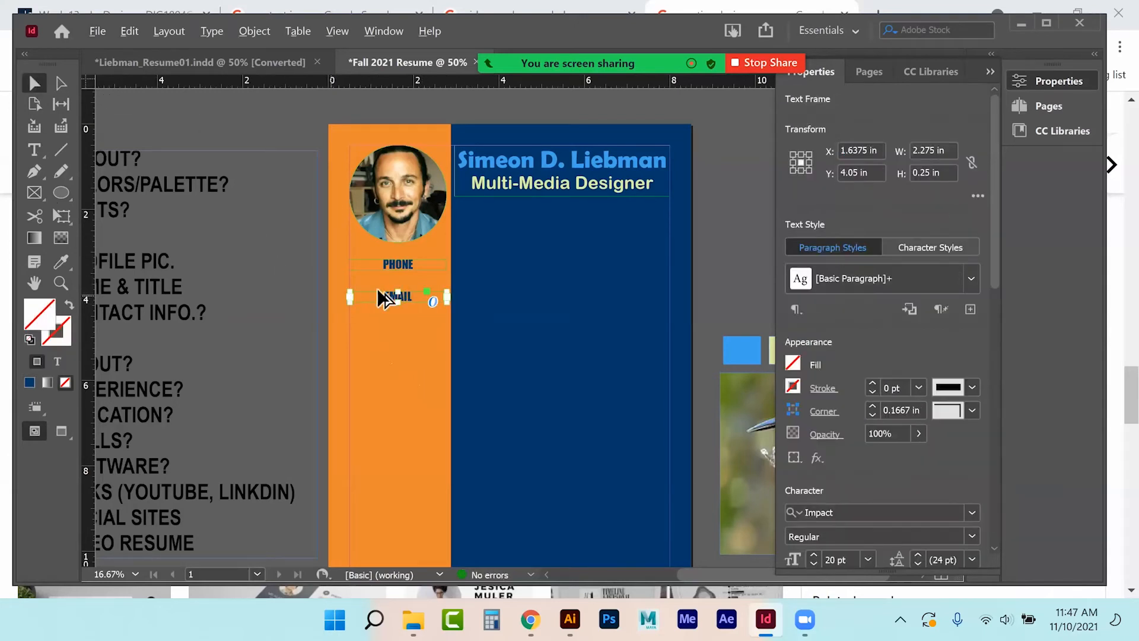
left_click_drag(391, 300, 390, 334)
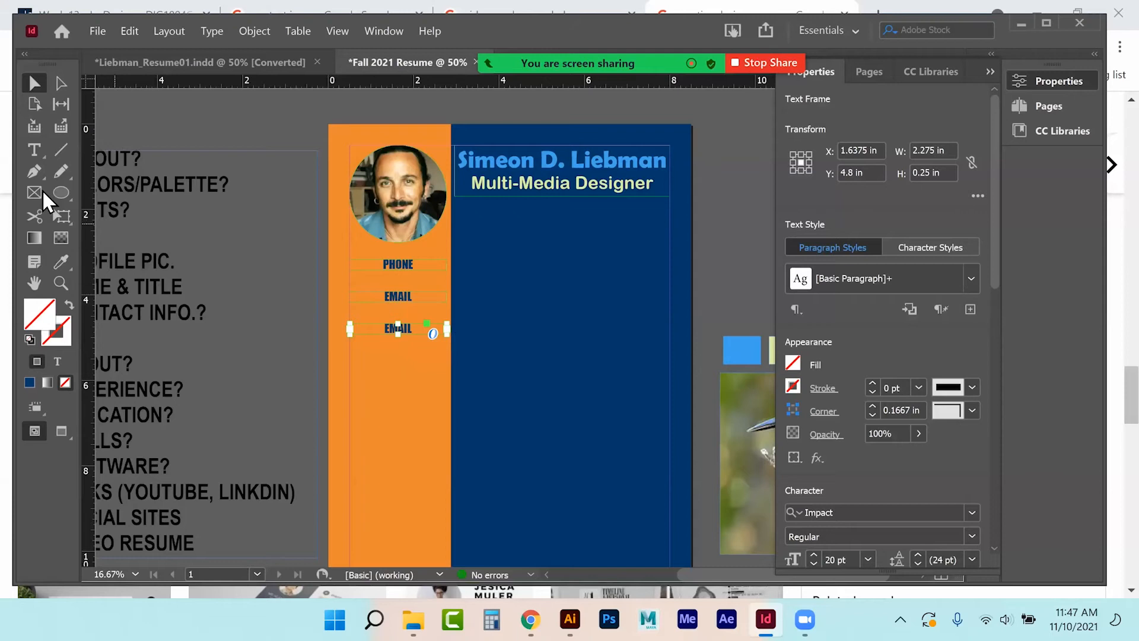
left_click(33, 152)
double_click(394, 328)
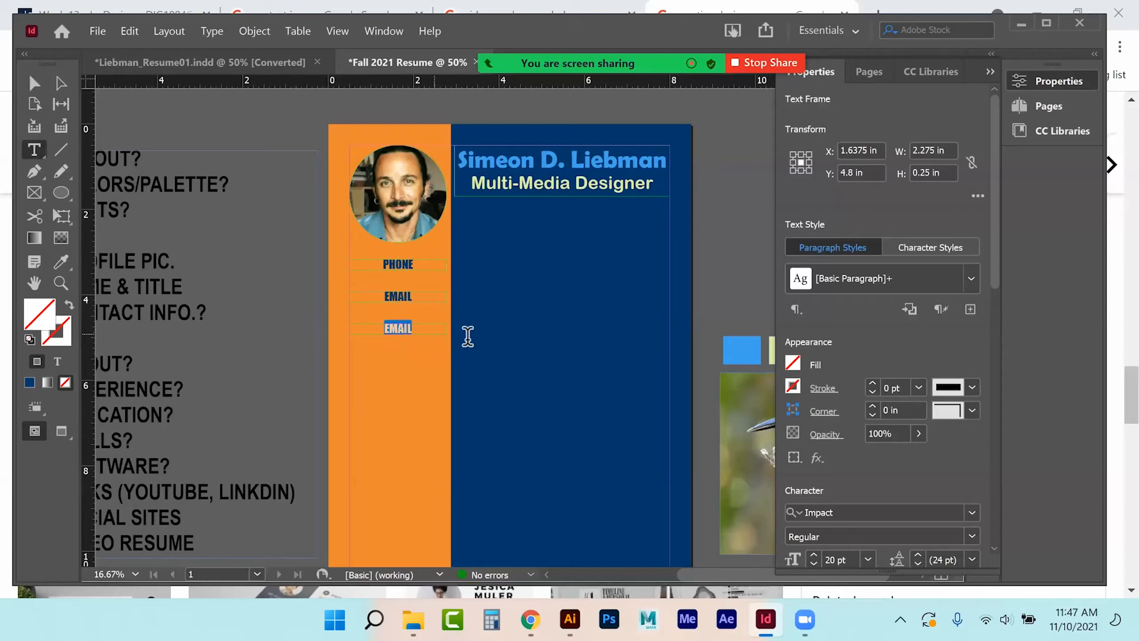
type("WEBSITE")
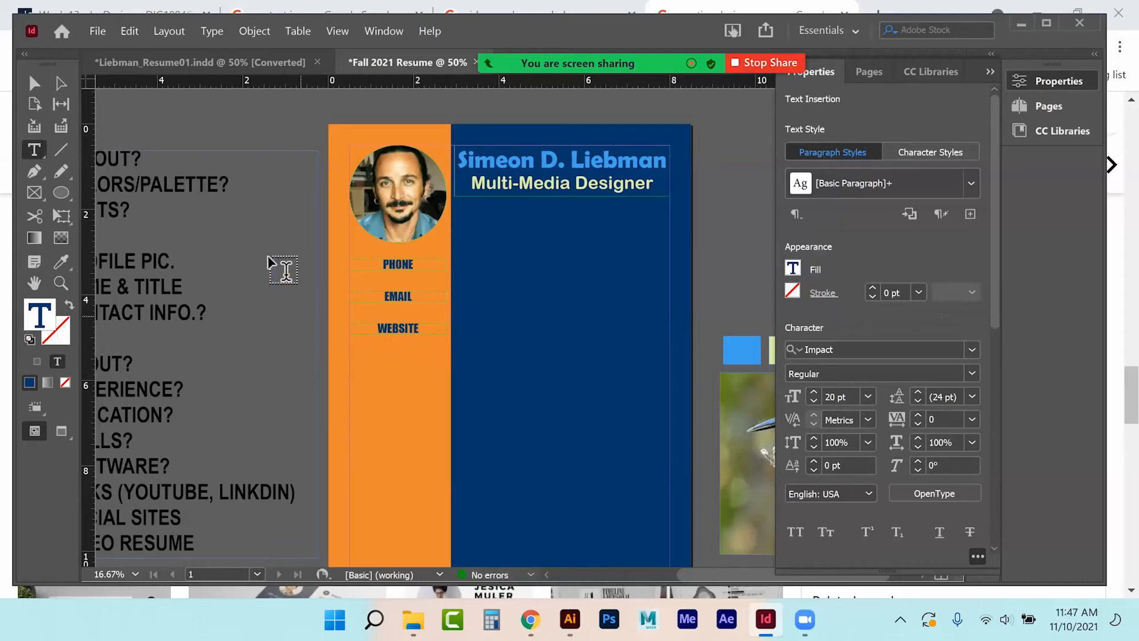
Copy the WEBSITE label below itself and retype the copy as ADDRESS.
key("Escape")
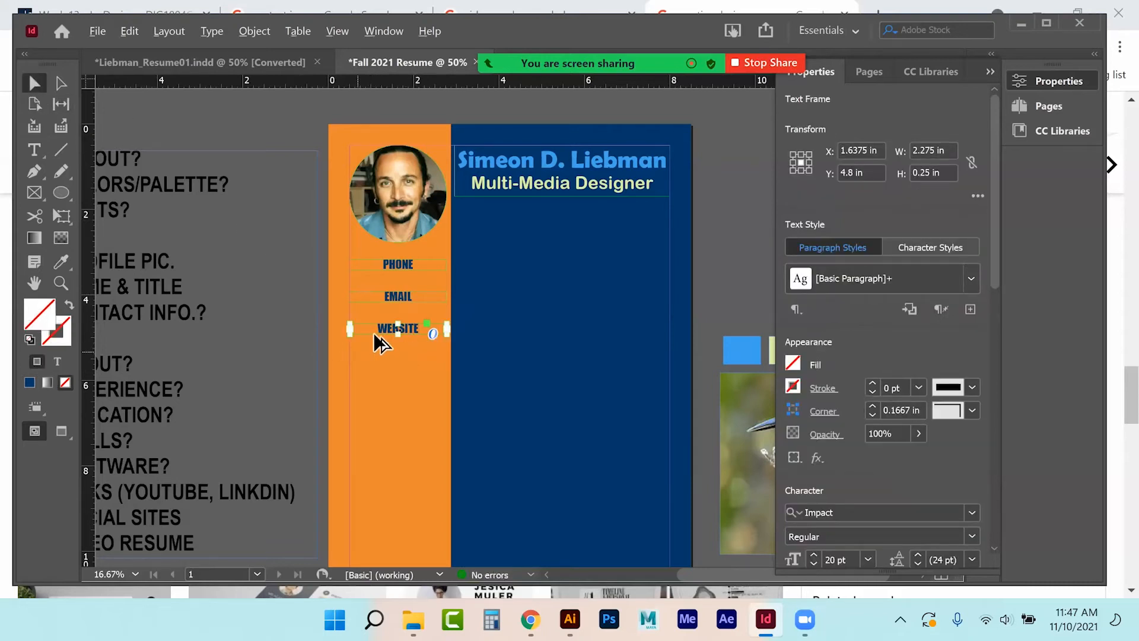
left_click_drag(384, 335, 387, 361)
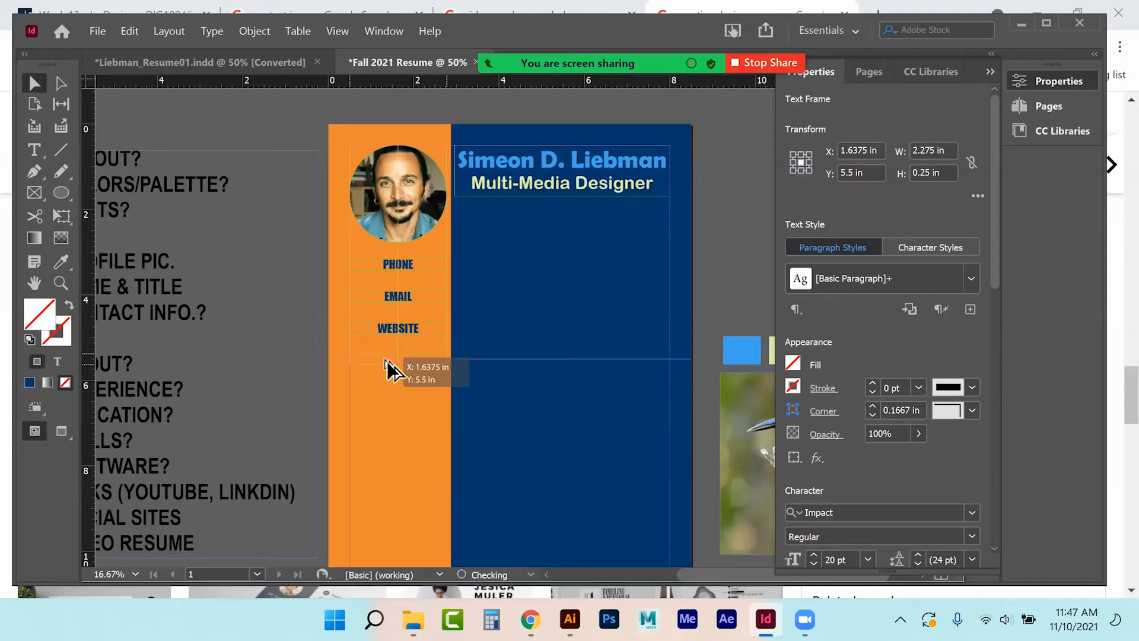
left_click(34, 150)
left_click_drag(377, 358, 430, 365)
type("ADDRESS")
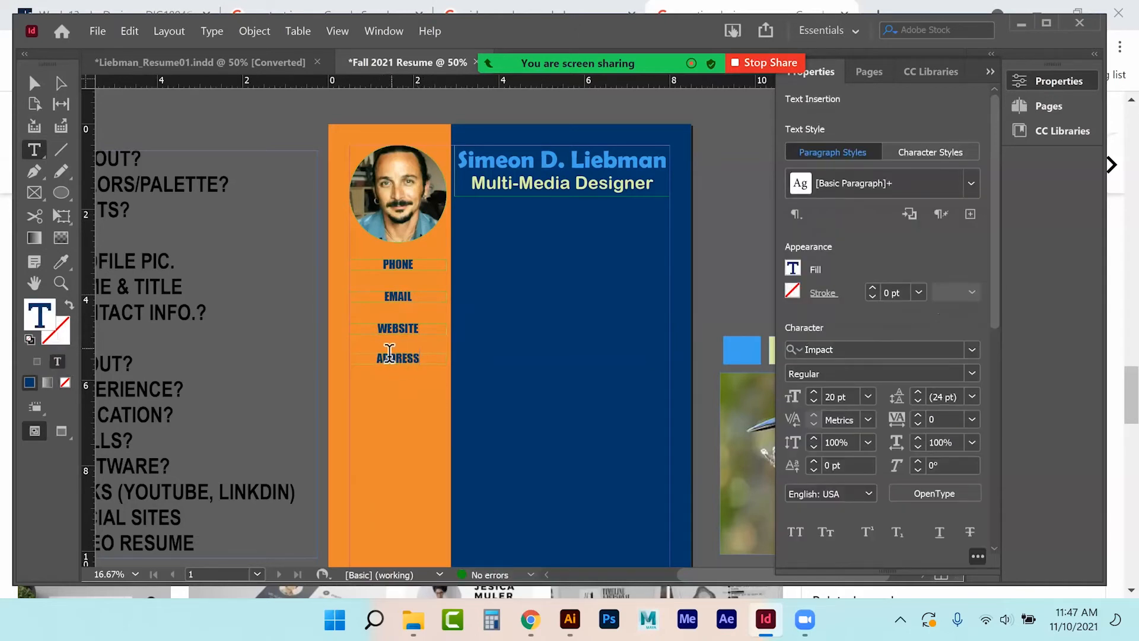
Select the four contact labels, align their horizontal centres and distribute their vertical centres.
left_click(33, 82)
left_click_drag(388, 359, 386, 365)
left_click_drag(390, 296, 366, 262)
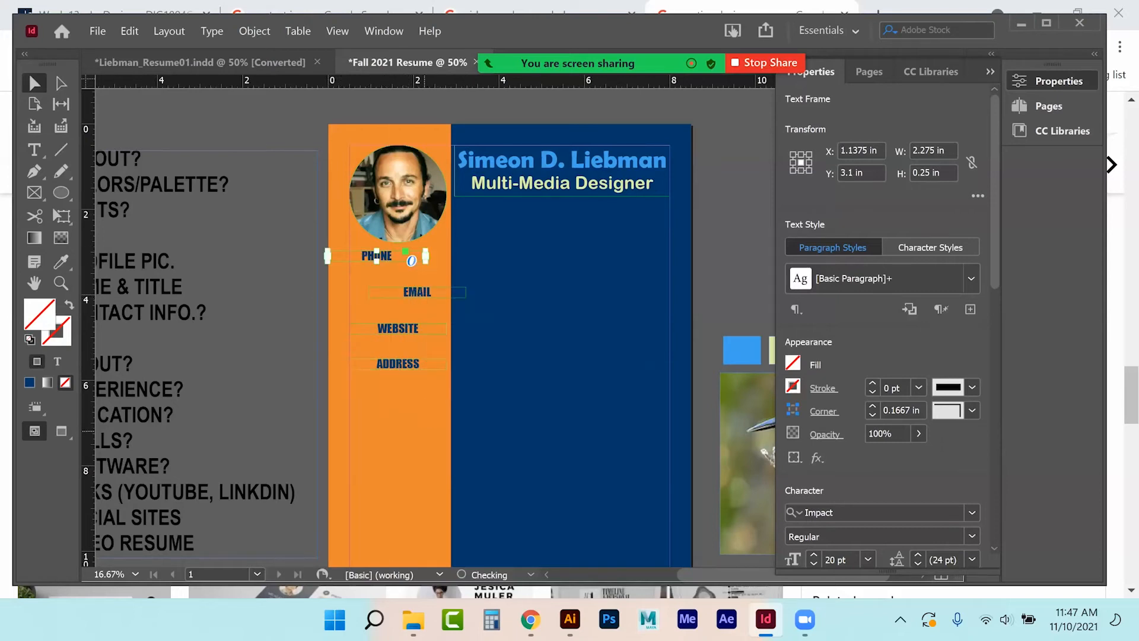
left_click(407, 290, "shift")
left_click(394, 325, "shift")
left_click(394, 361, "shift")
scroll(882, 327, "down", 10)
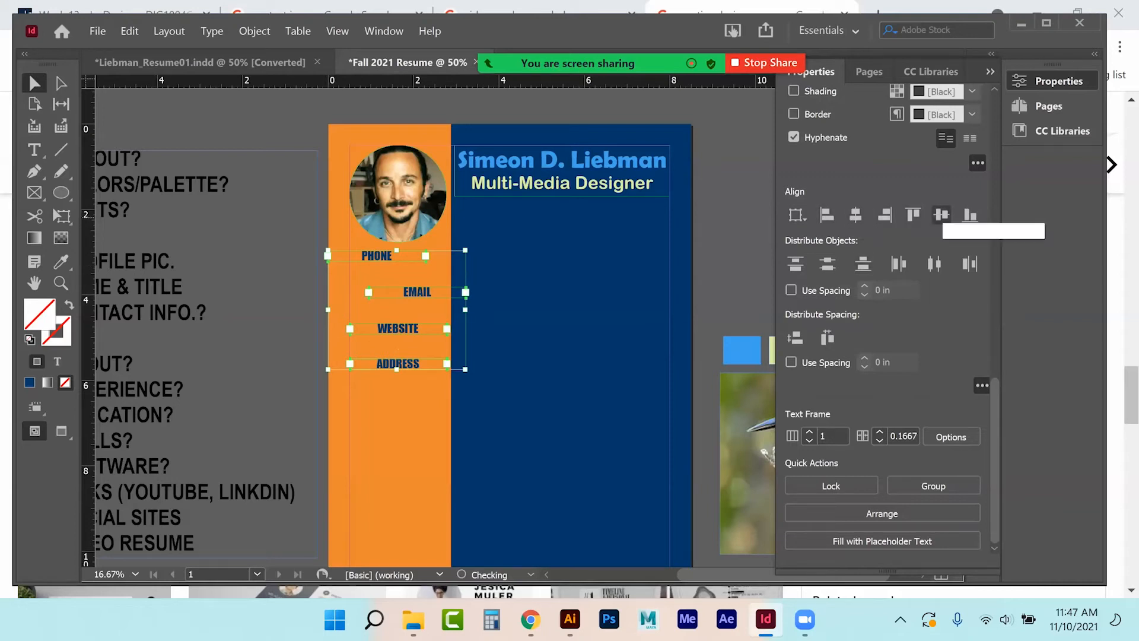
left_click(855, 214)
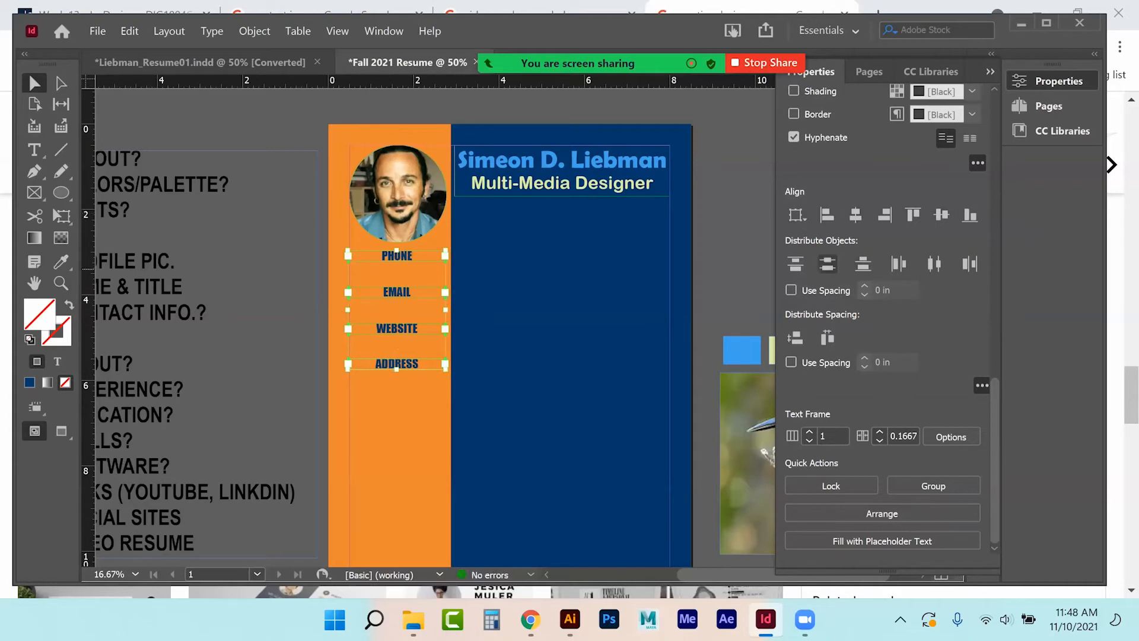
left_click(828, 264)
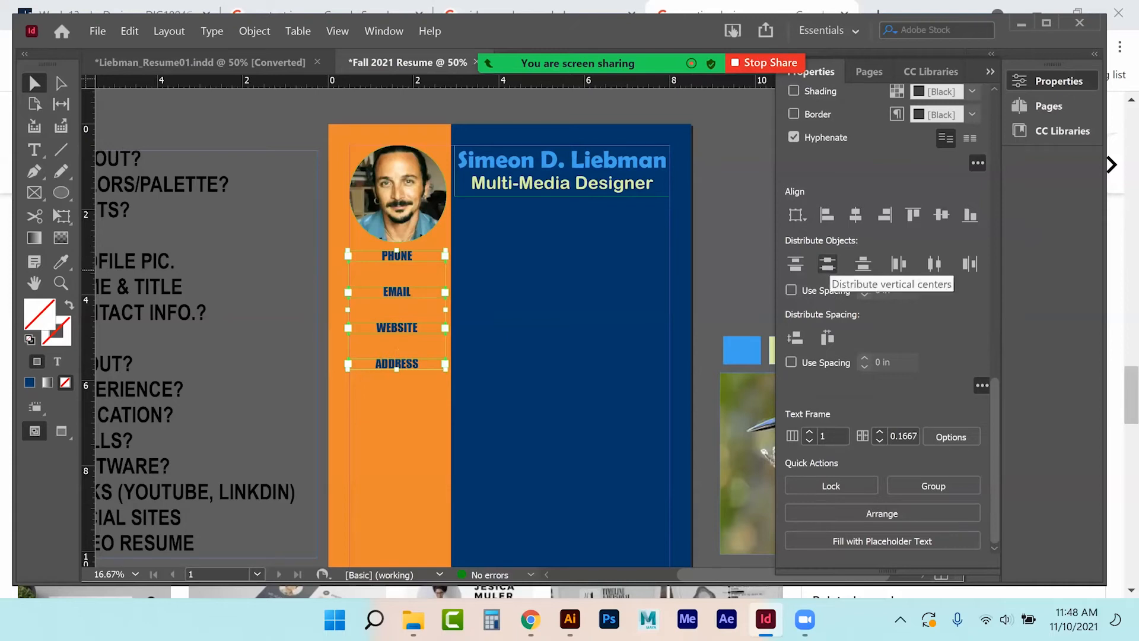
left_click(299, 284)
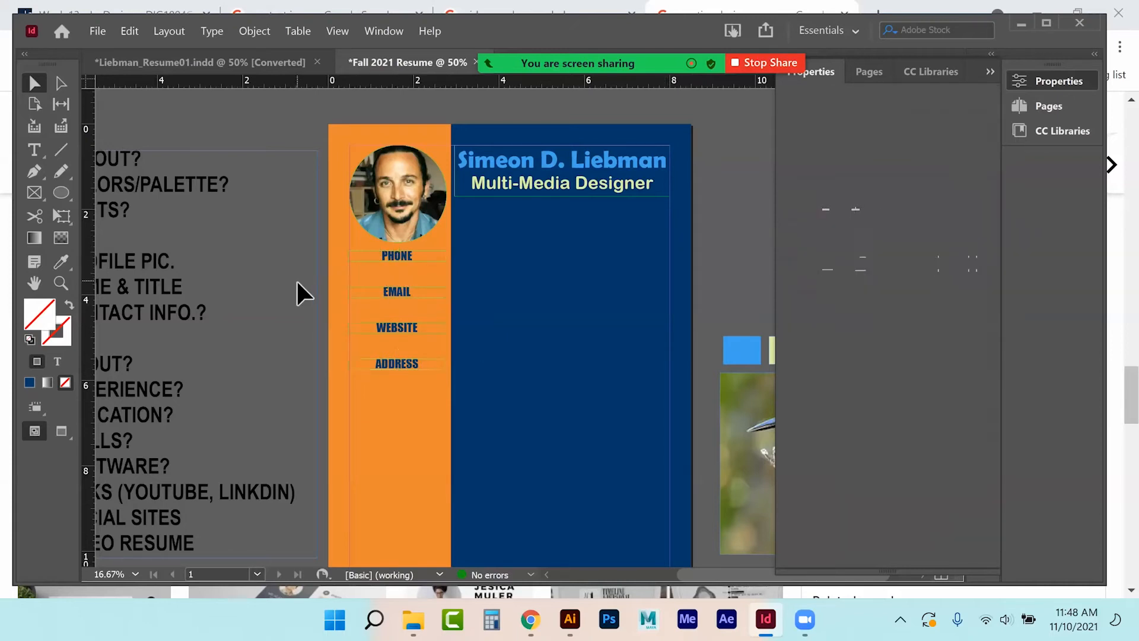
Move EMAIL, WEBSITE and ADDRESS lower, then re-centre and evenly distribute all four labels.
left_click_drag(391, 372, 389, 407)
left_click_drag(413, 325, 414, 356)
left_click_drag(414, 292, 423, 308)
mouse_move(401, 378)
left_mouse_down()
mouse_move(404, 397)
mouse_move(413, 365)
left_mouse_up()
left_click_drag(408, 308, 404, 311)
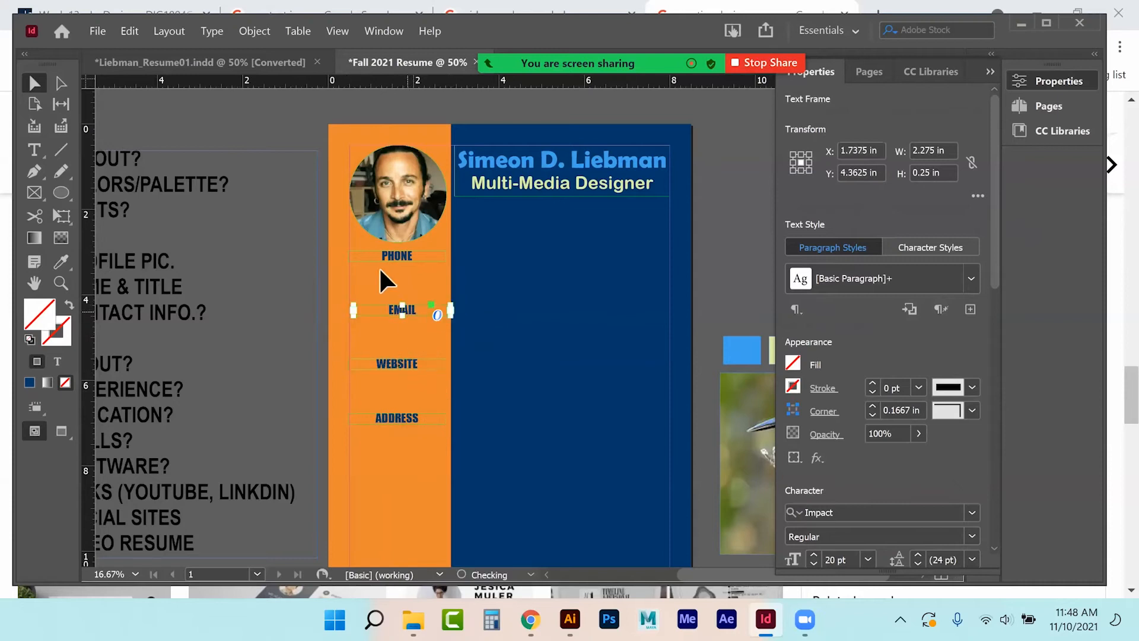
left_click(380, 255)
left_click(379, 312, "shift")
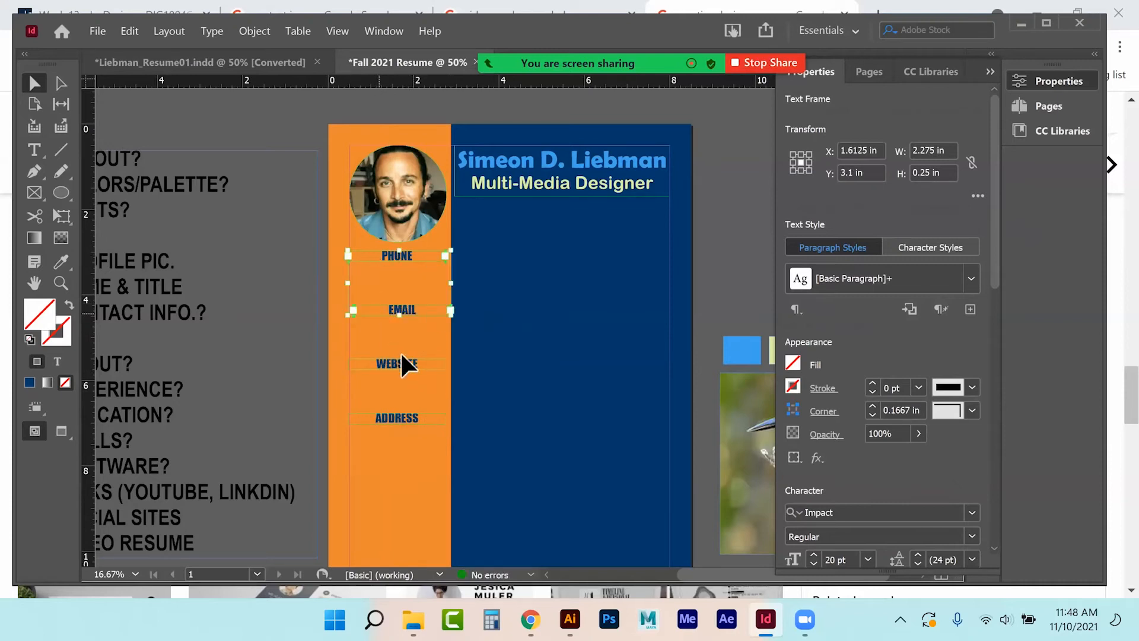
left_click(401, 361, "shift")
left_click(418, 416, "shift")
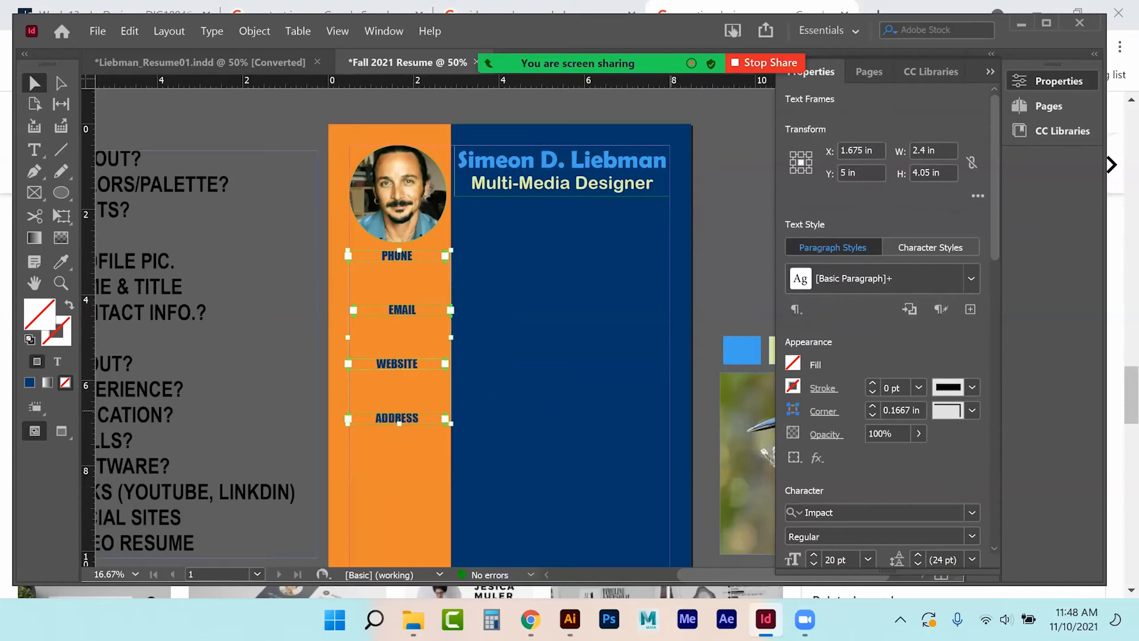
scroll(884, 326, "down", 5)
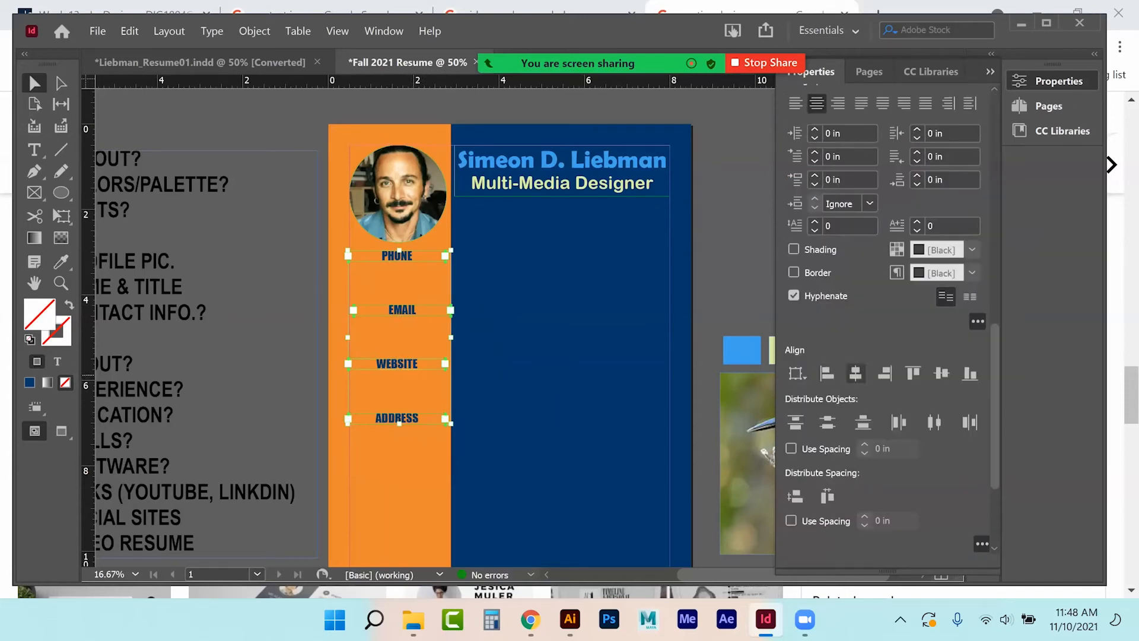
left_click(855, 372)
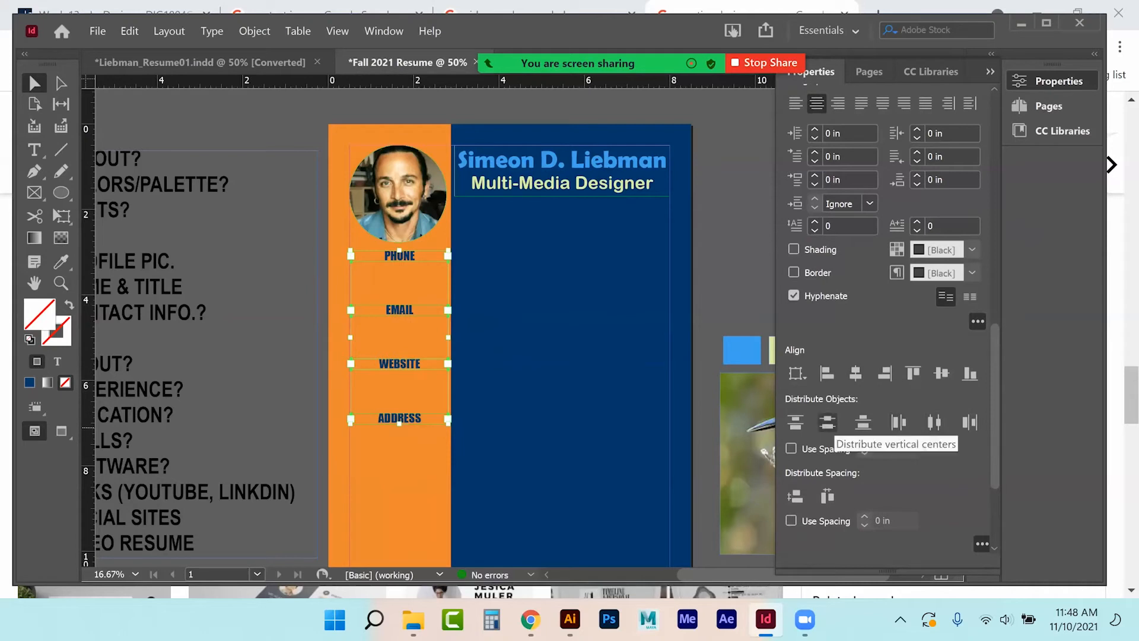
left_click(828, 421)
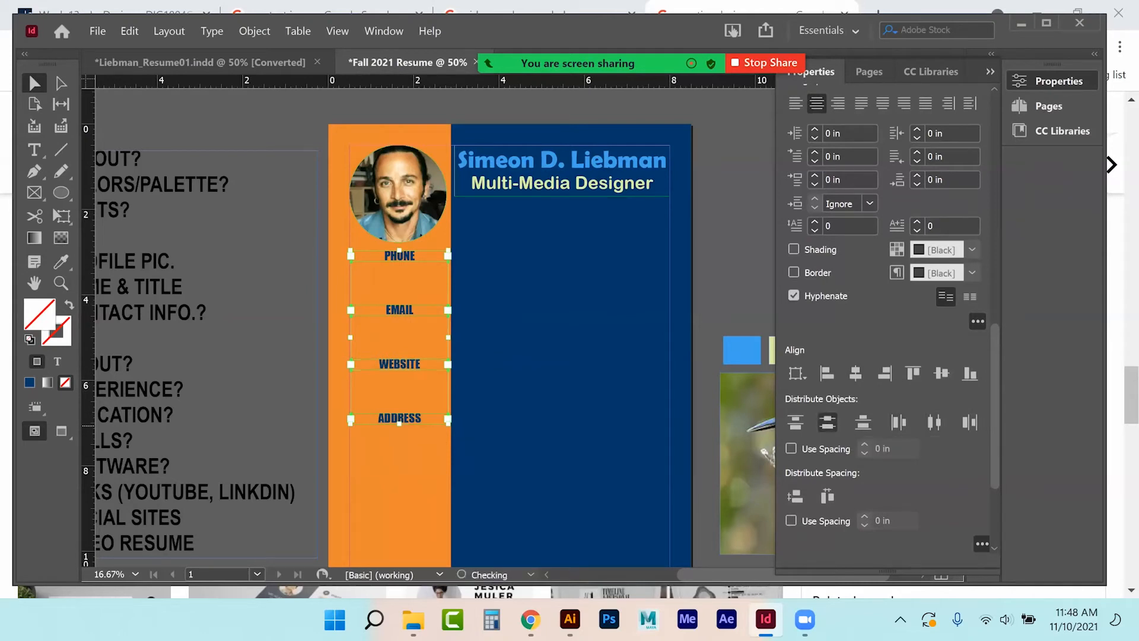
left_click(280, 334)
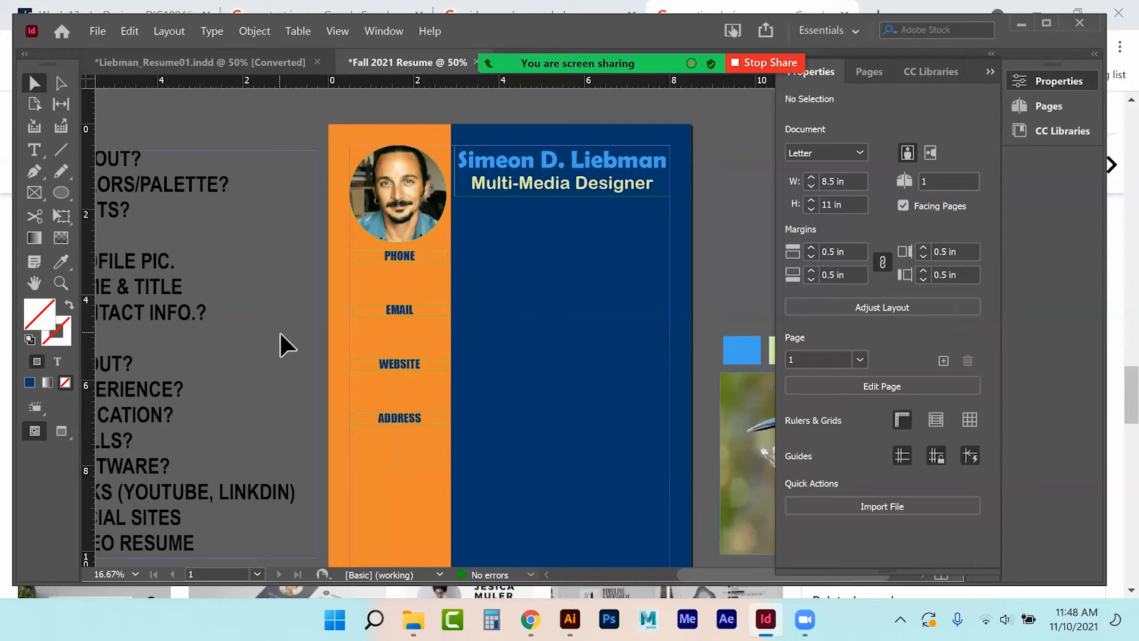
Replace the PHONE placeholder with the phone number, correcting its separators.
left_click(34, 150)
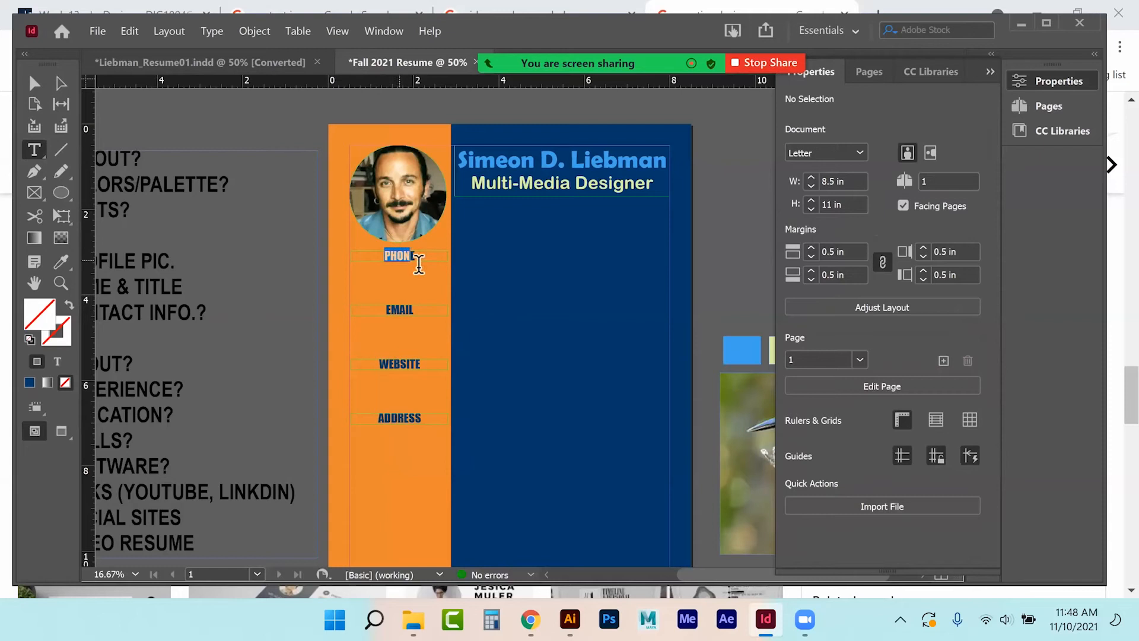
double_click(402, 255)
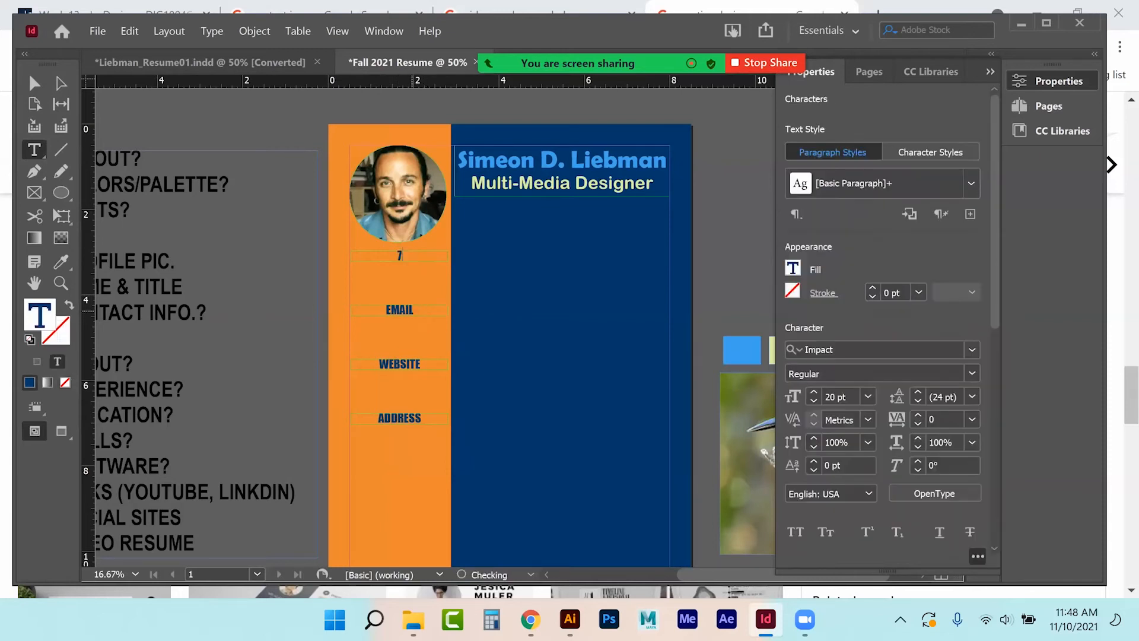
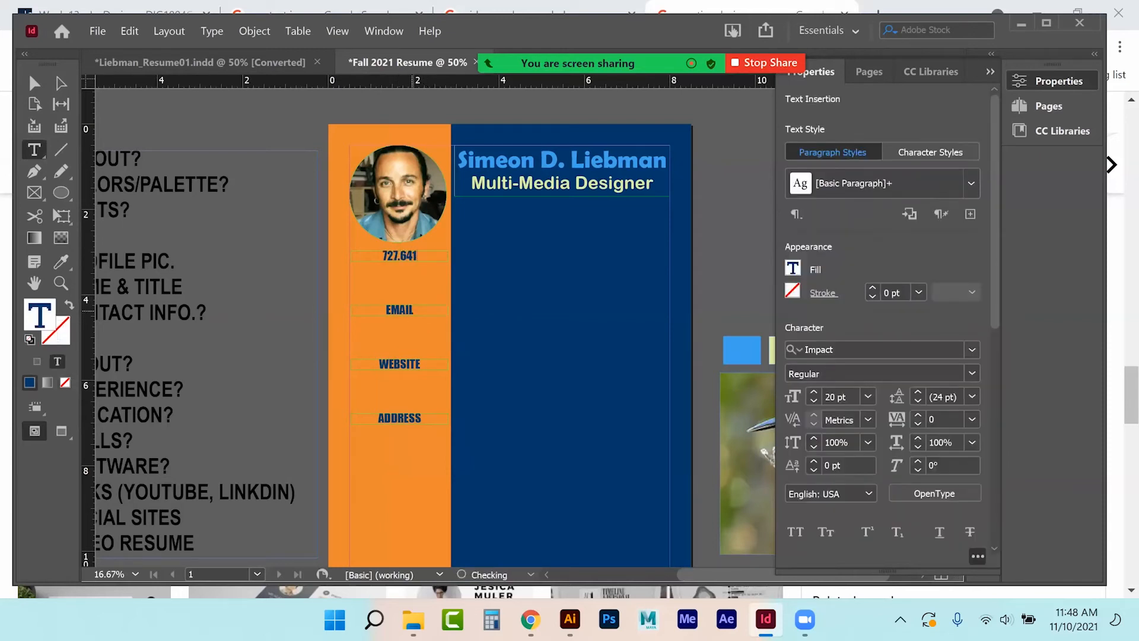
left_click_drag(406, 256, 400, 257)
type("1-")
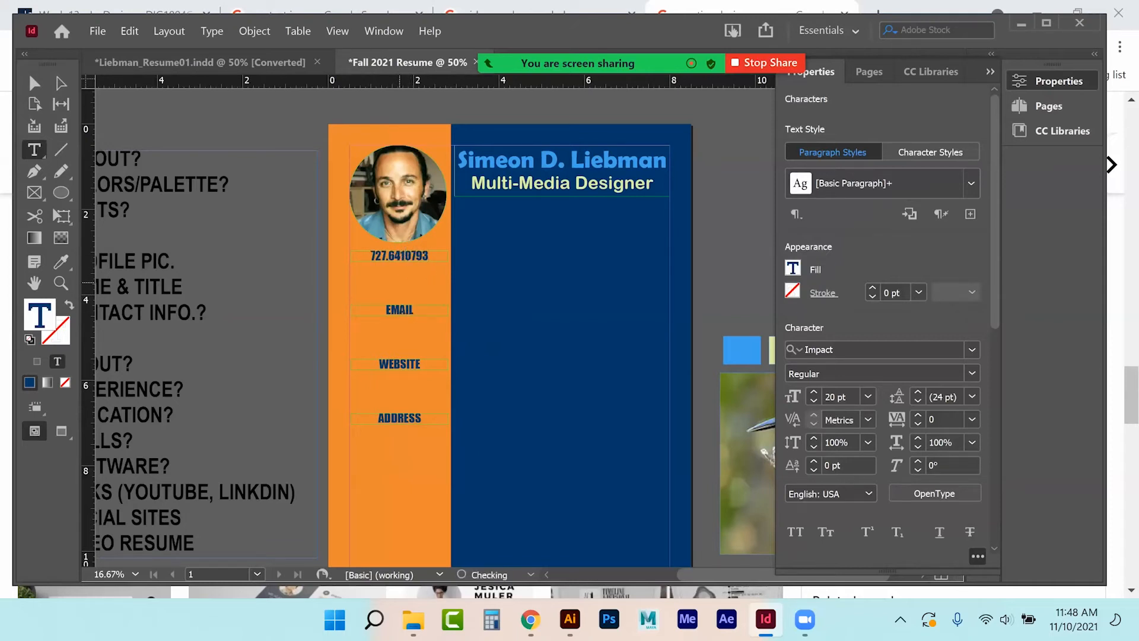
left_click_drag(389, 258, 384, 258)
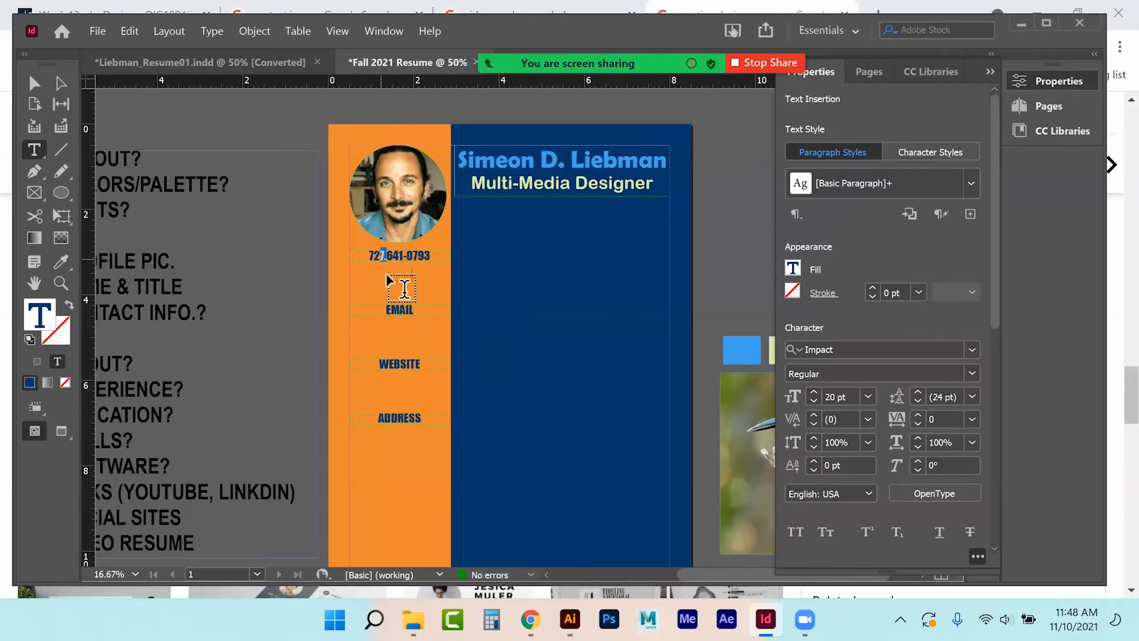
key("BackSpace")
type("-")
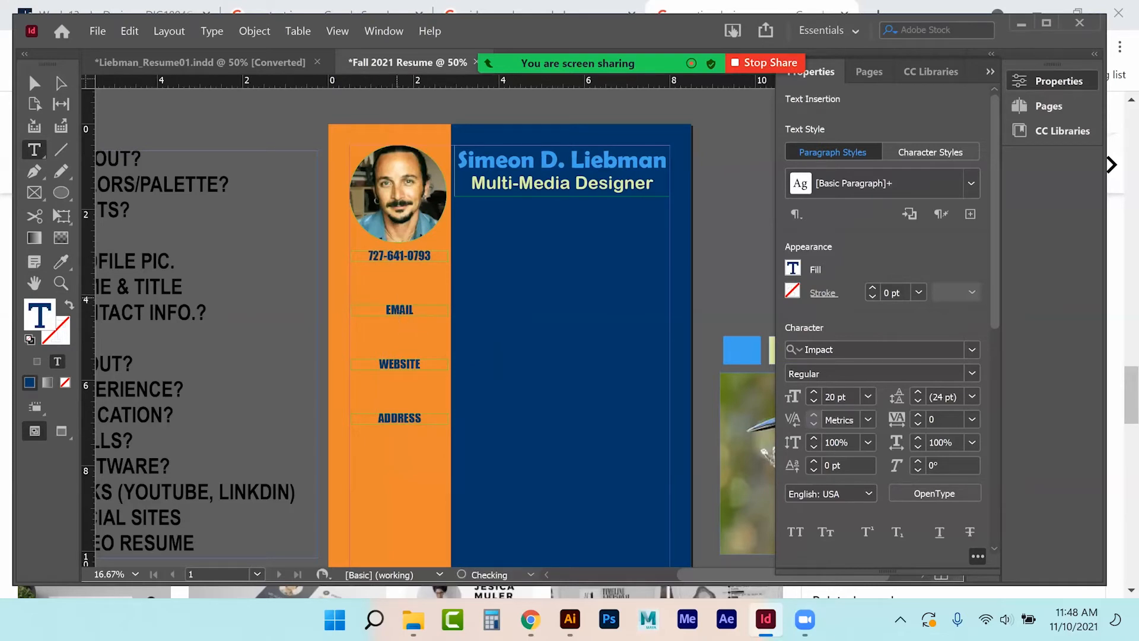
left_click(34, 83)
left_click(200, 126)
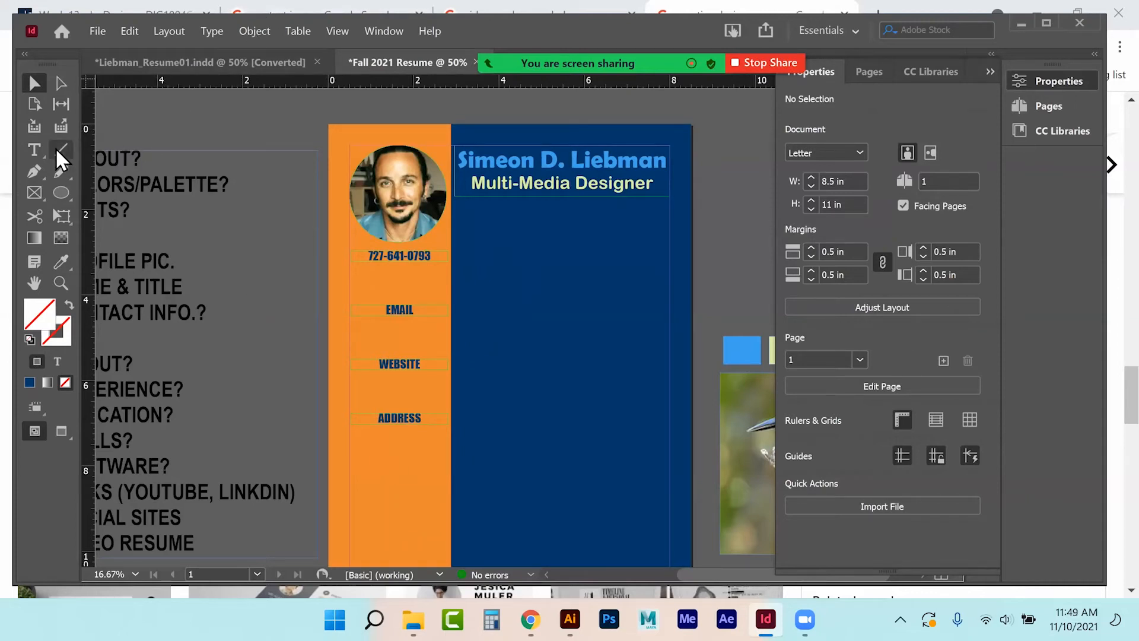
Replace the EMAIL placeholder with the email address and shrink it to 12 pt.
left_click(34, 149)
left_click_drag(386, 310, 426, 312)
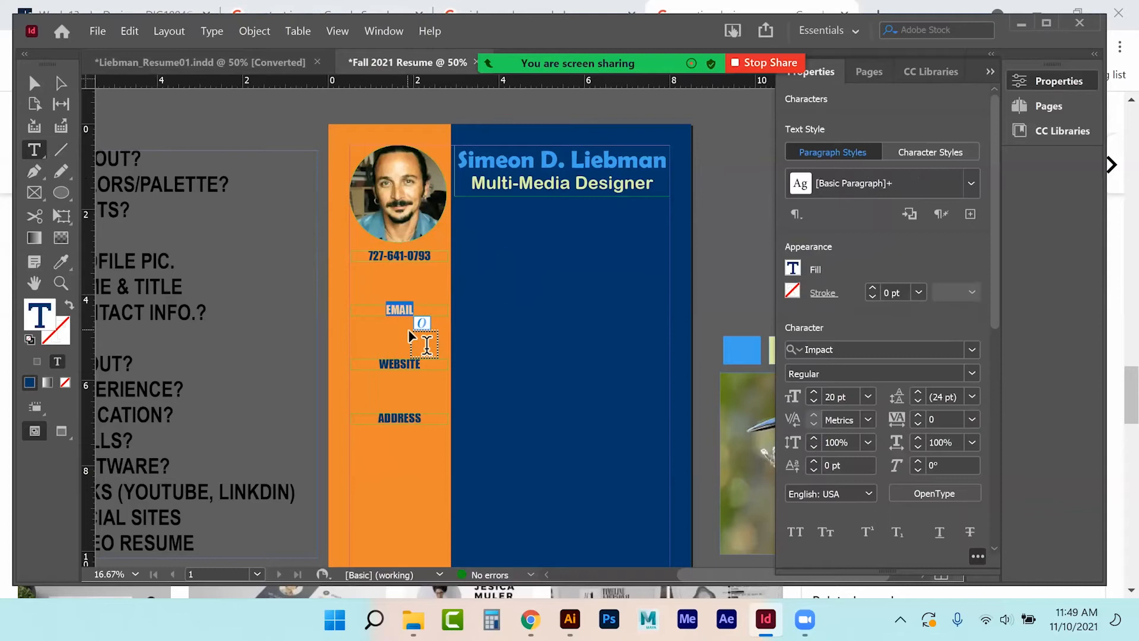
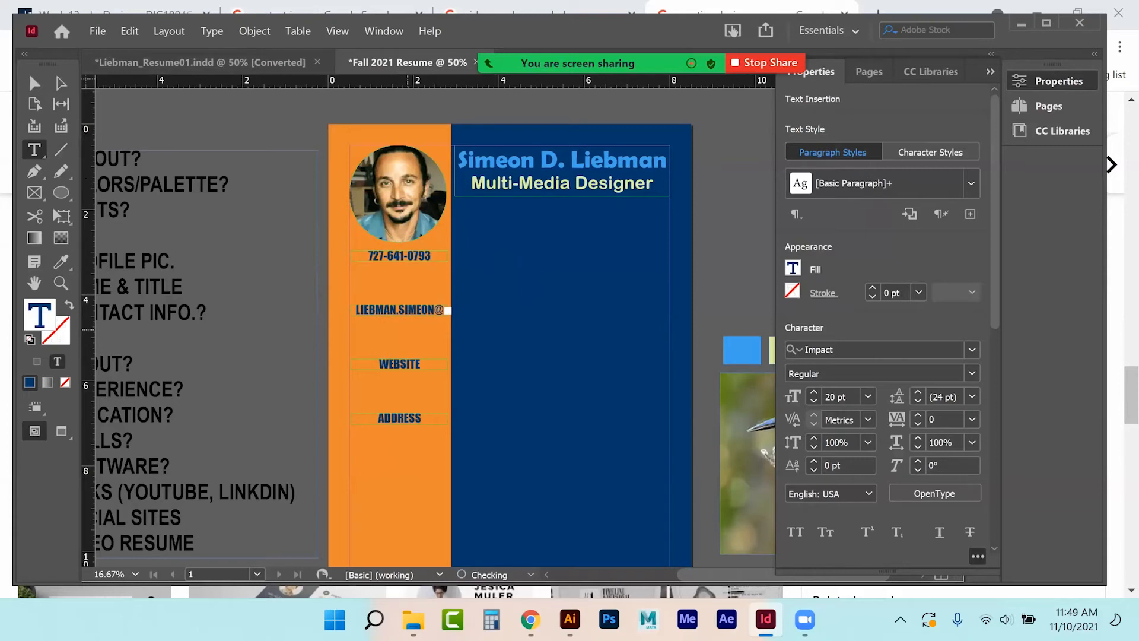
double_click(389, 312)
triple_click(389, 312)
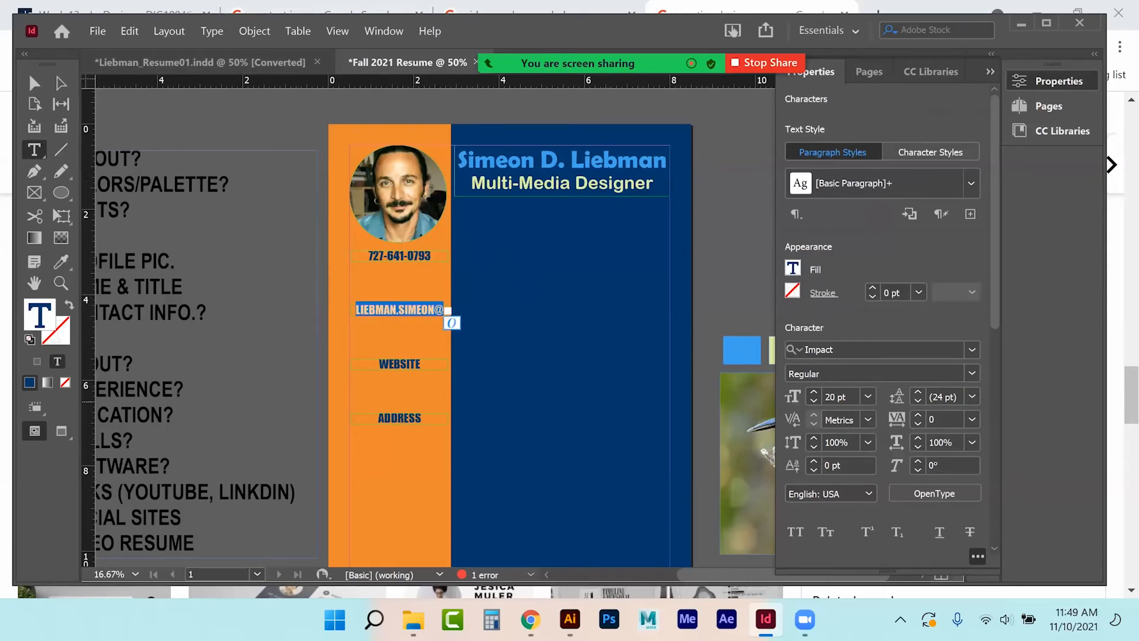
left_click(814, 401)
left_click(814, 401)
left_click(813, 401)
left_click(813, 401)
left_click(814, 401)
left_click(814, 401)
left_click(814, 401)
left_click(814, 401)
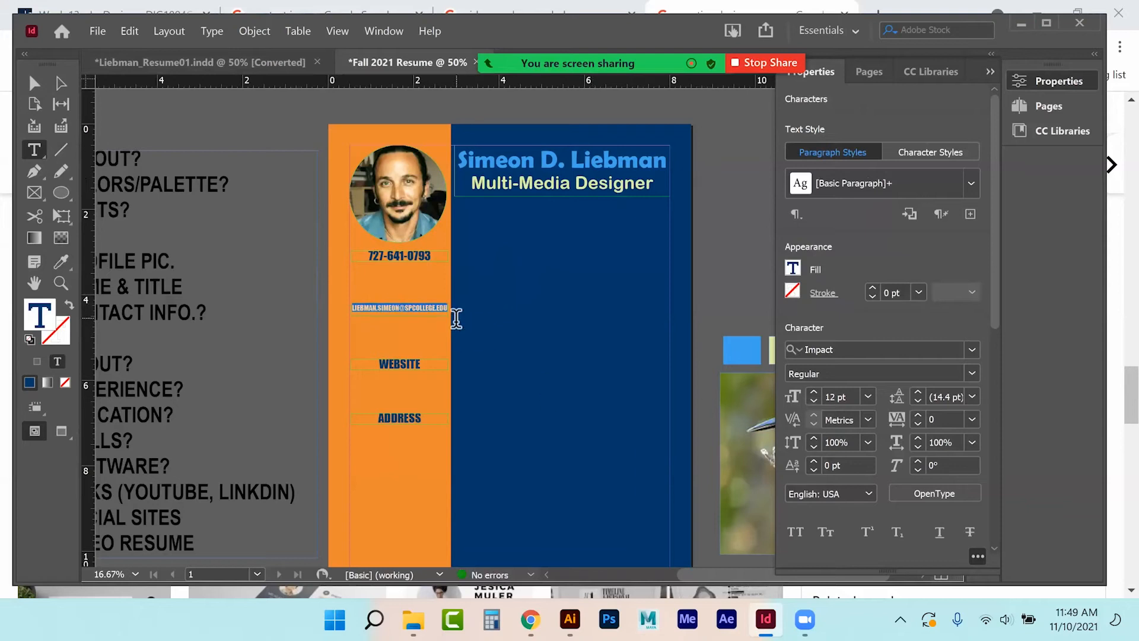
left_click(34, 84)
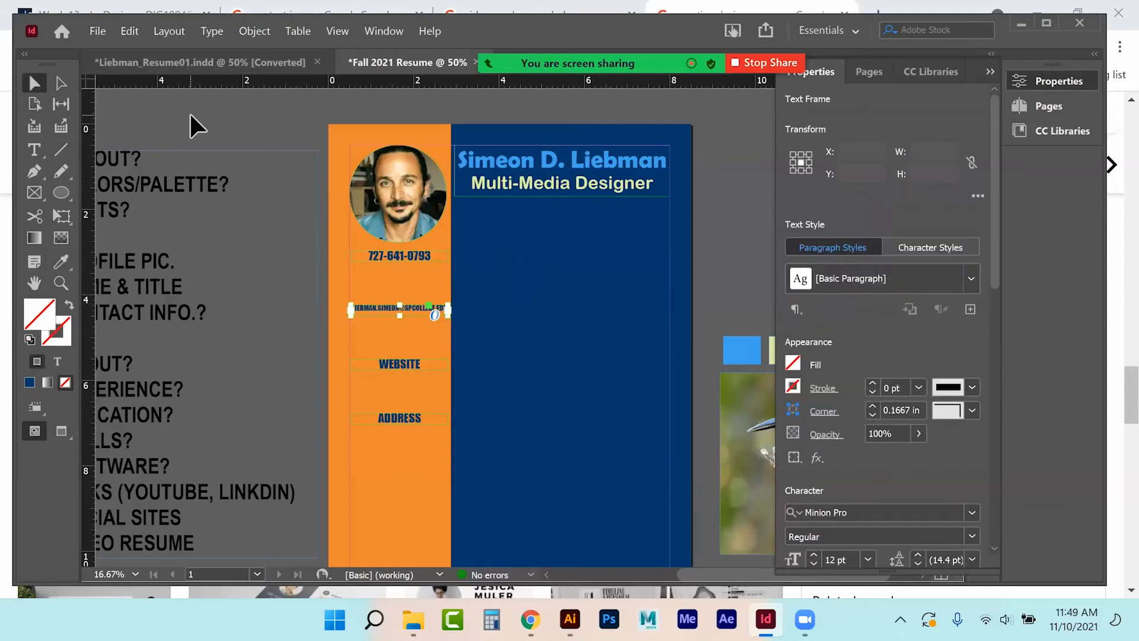
left_click(190, 112)
Replace WEBSITE with the website address and set it to 17 pt.
left_click(35, 152)
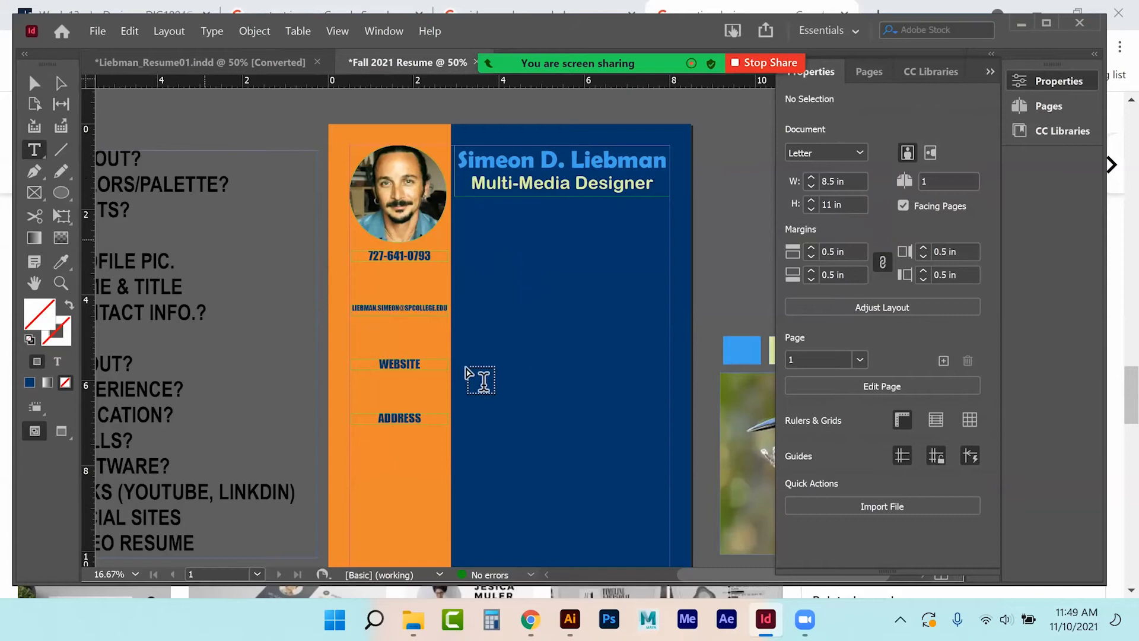
left_click_drag(378, 363, 422, 364)
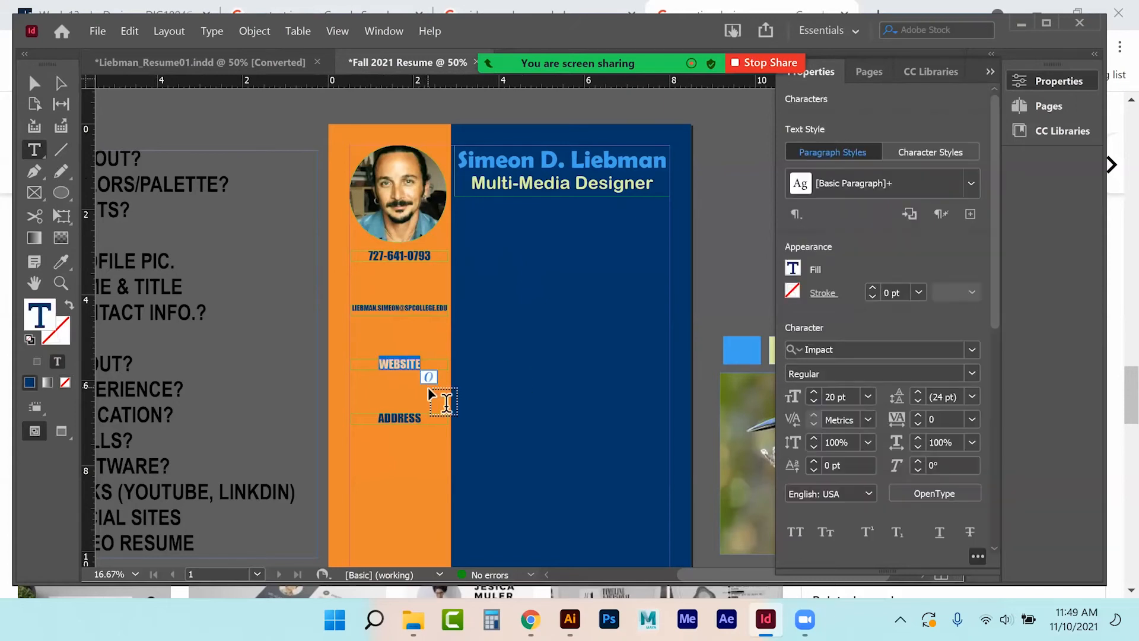
type("SIMEONLIEBMAN.")
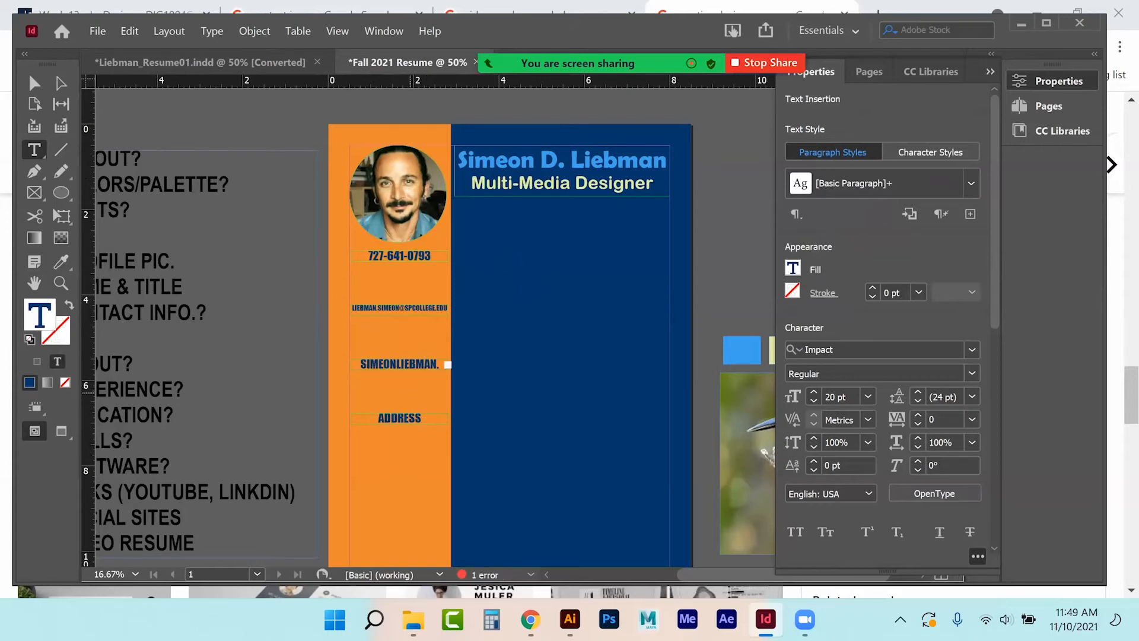
double_click(396, 365)
triple_click(396, 367)
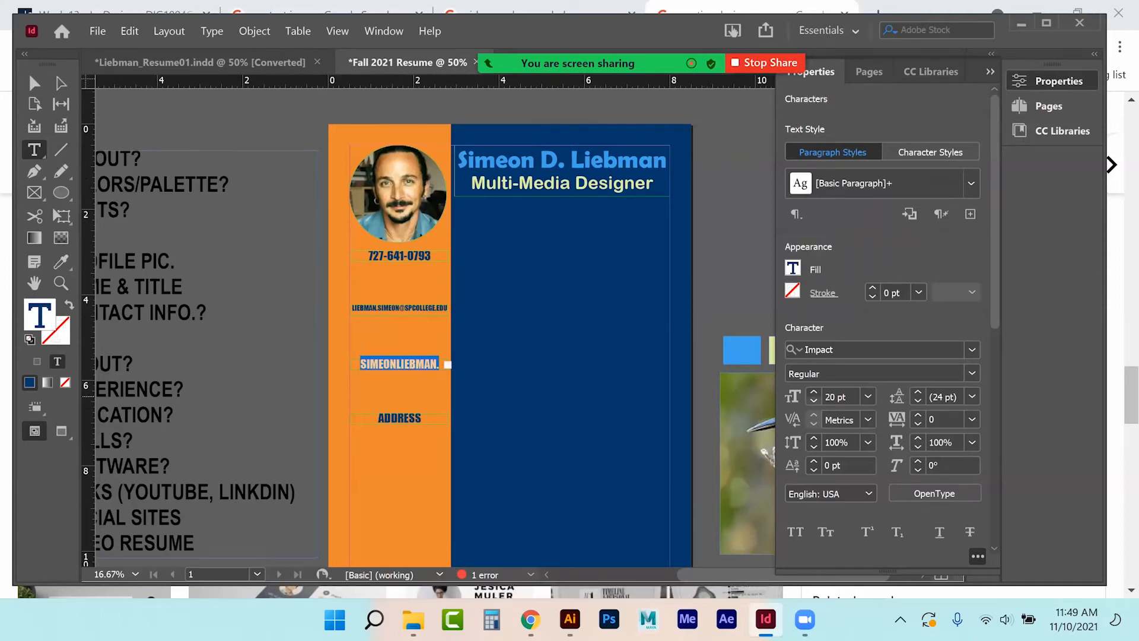
left_click(814, 392)
left_click(814, 392)
left_click(813, 400)
left_click(813, 401)
left_click(813, 401)
left_click(813, 400)
left_click(813, 400)
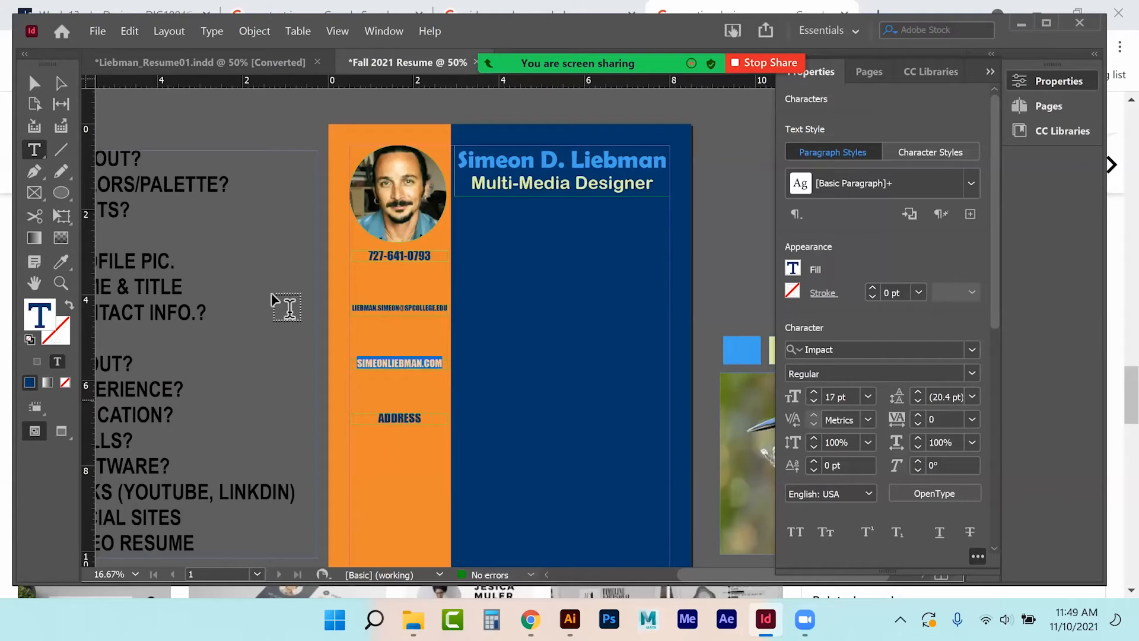
left_click(33, 83)
left_click(237, 142)
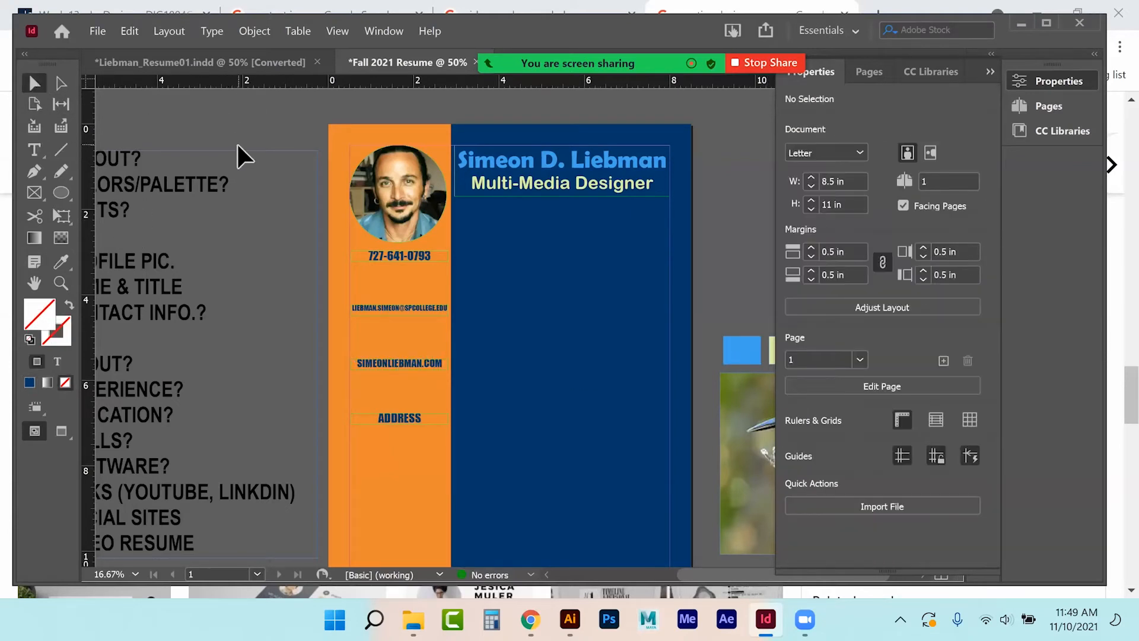
Replace ADDRESS with the street address and make its frame taller for a second line.
left_click(36, 154)
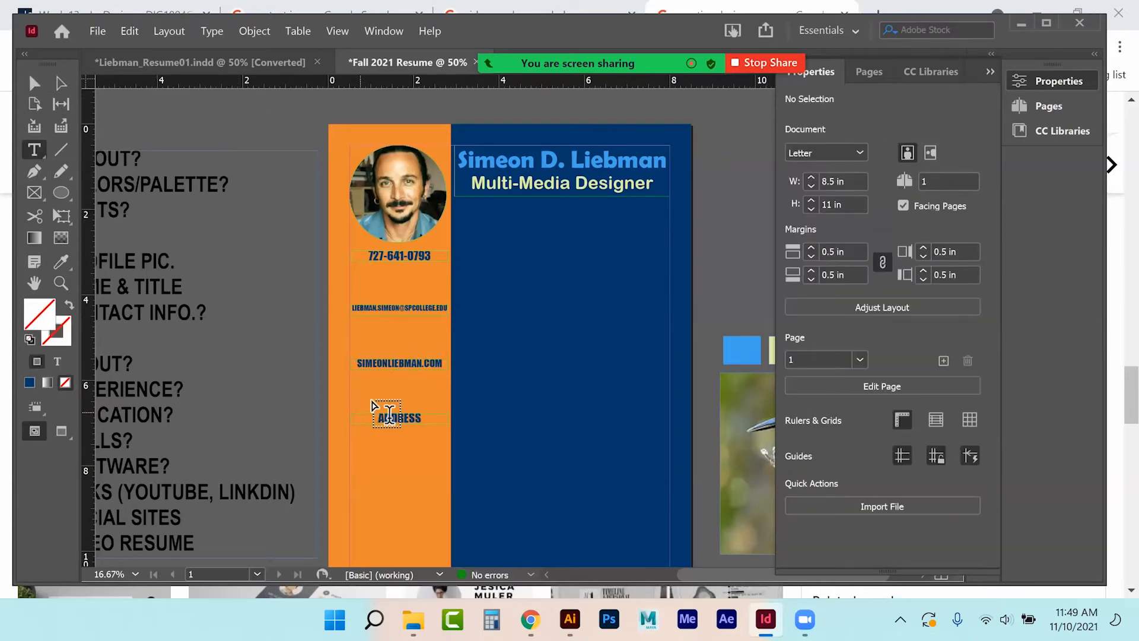
left_click_drag(376, 416, 431, 418)
left_click(422, 417)
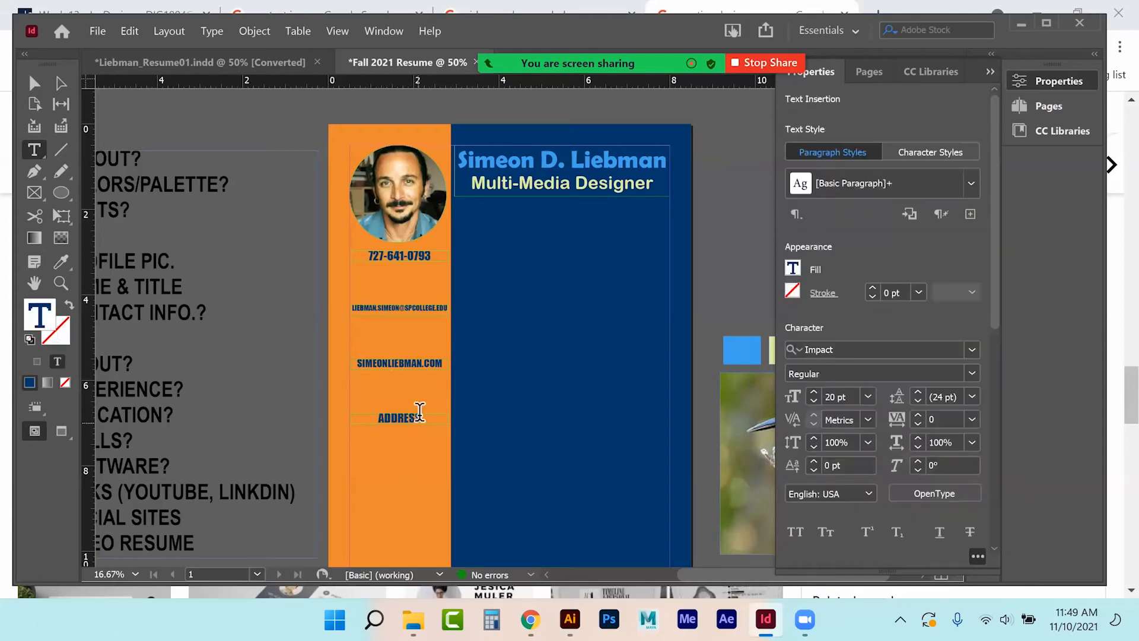
double_click(422, 417)
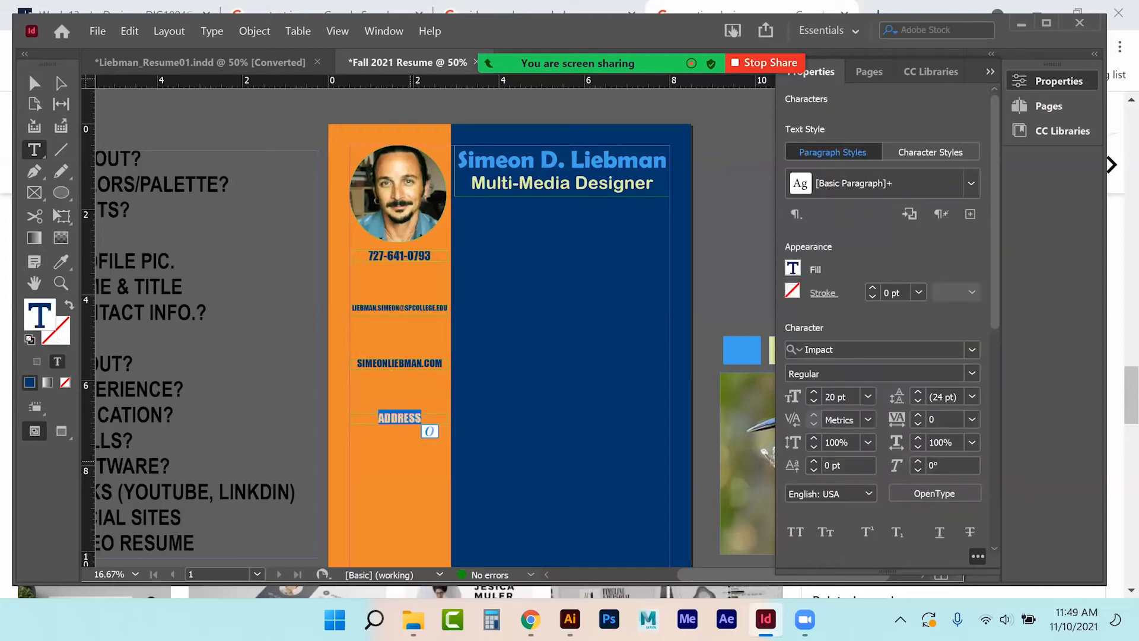
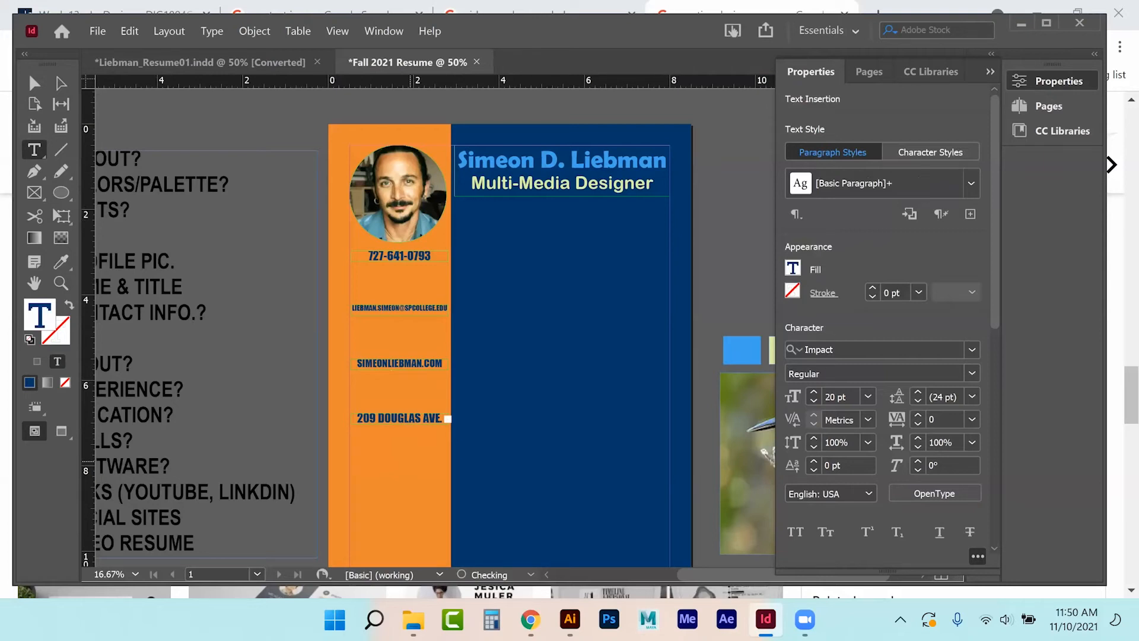
key("Escape")
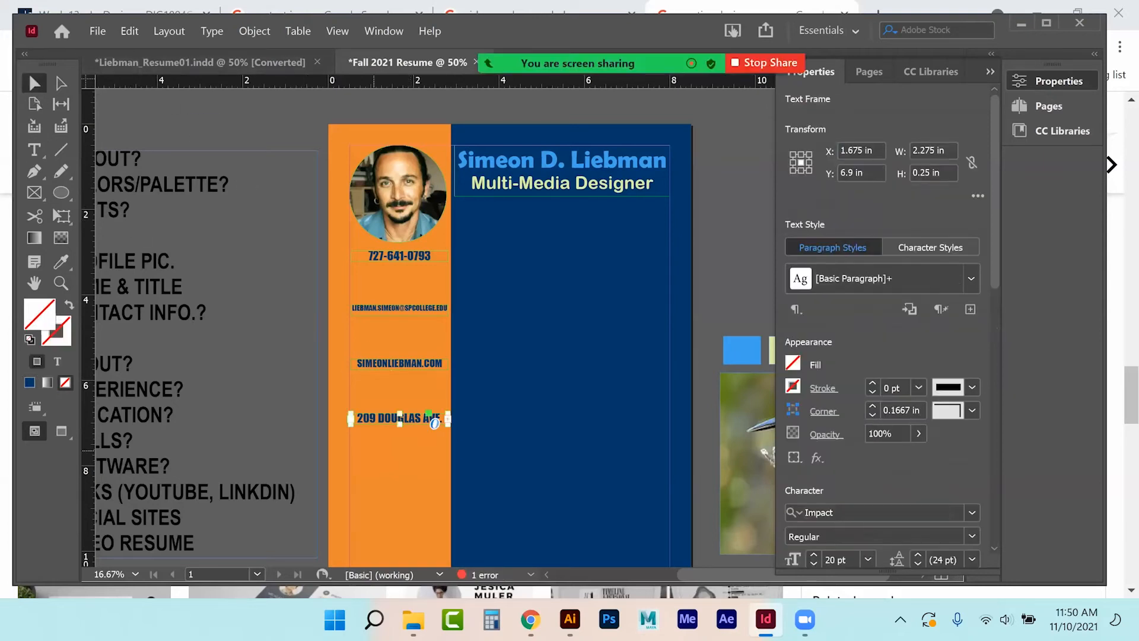
left_click_drag(399, 423, 399, 442)
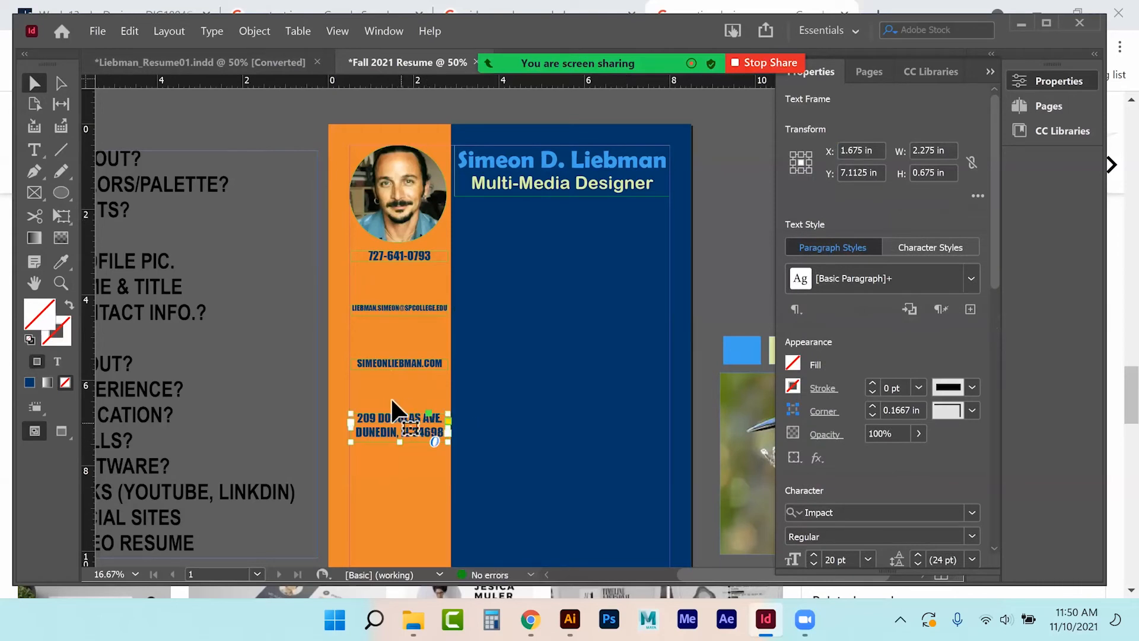
Reduce the address text to 18 pt and trim its frame height to 0.6 in.
left_click(35, 150)
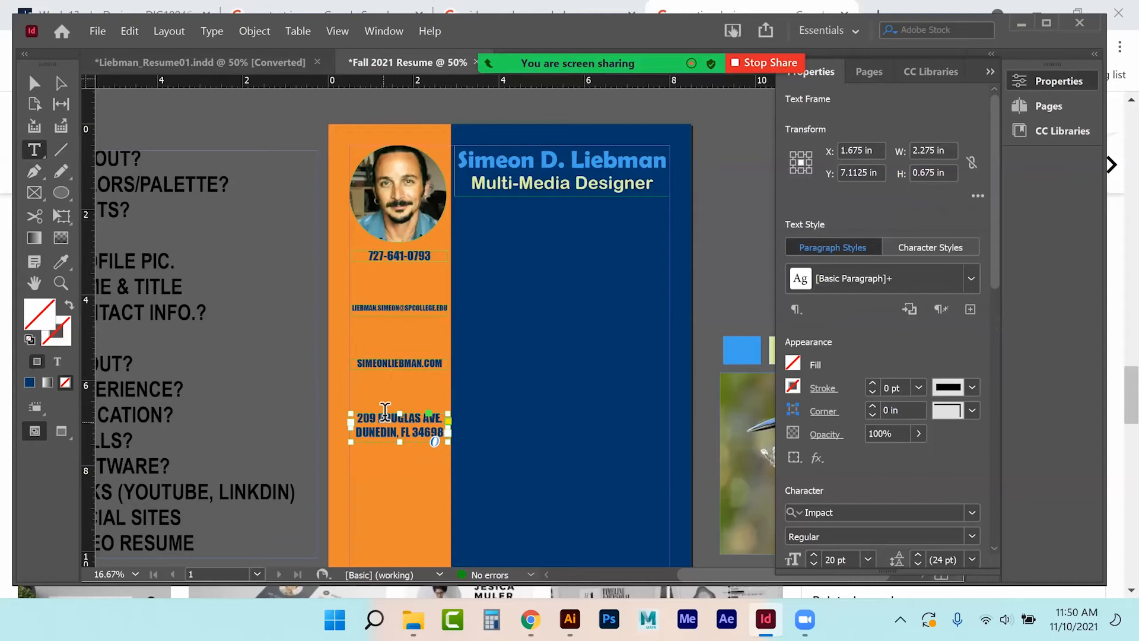
double_click(387, 411)
triple_click(387, 412)
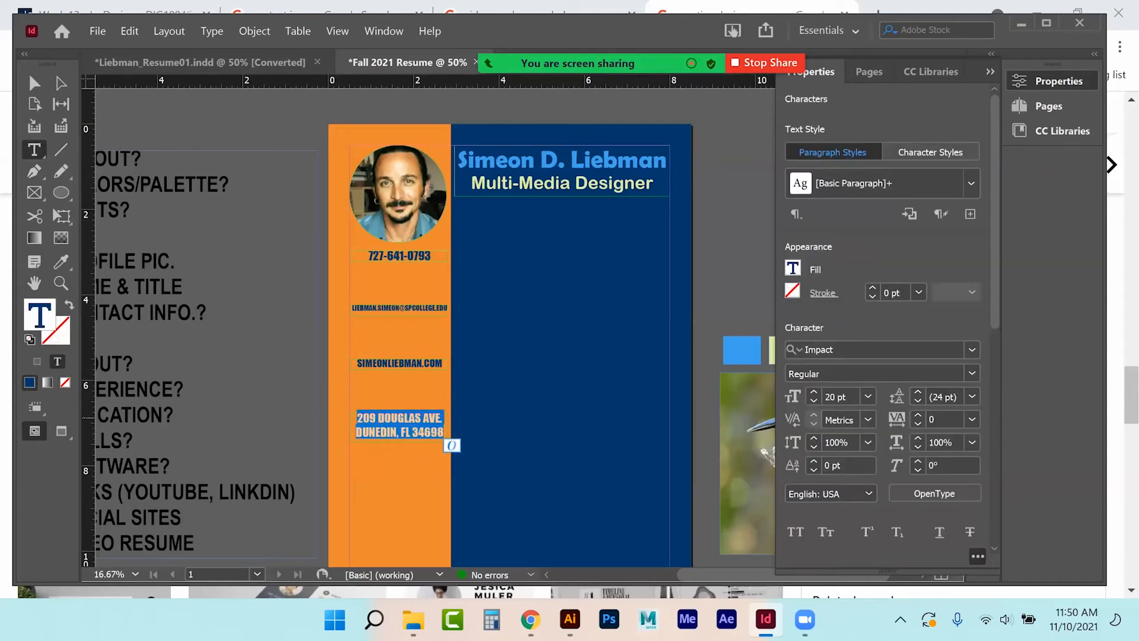
left_click(814, 401)
left_click(814, 401)
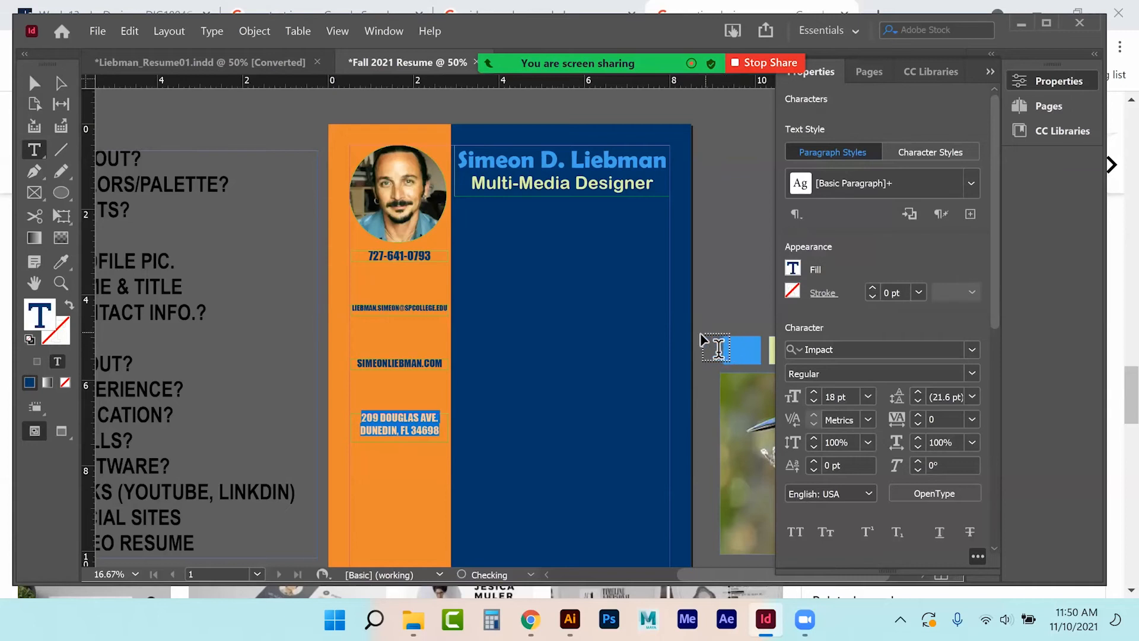
left_click(35, 83)
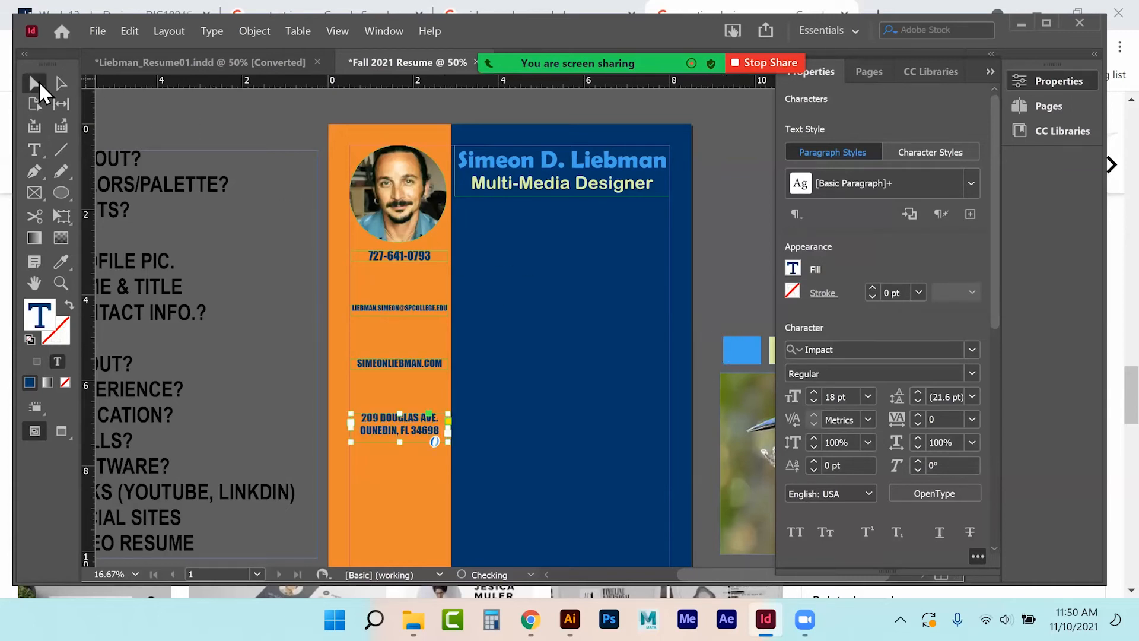
left_click(297, 232)
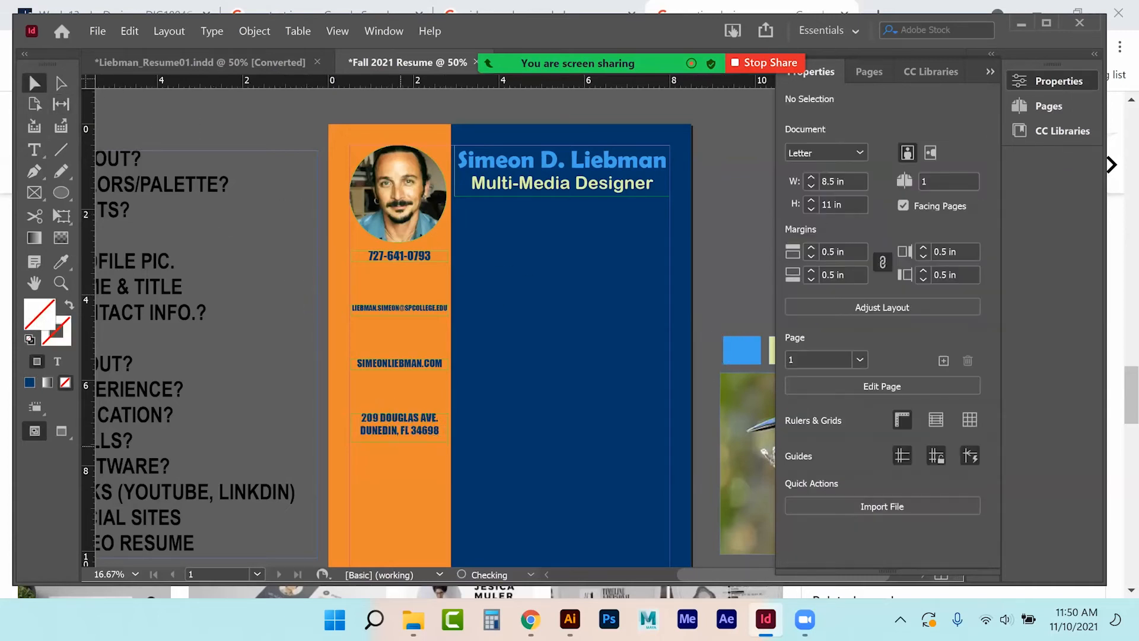
left_click(403, 430)
left_click_drag(400, 442, 400, 438)
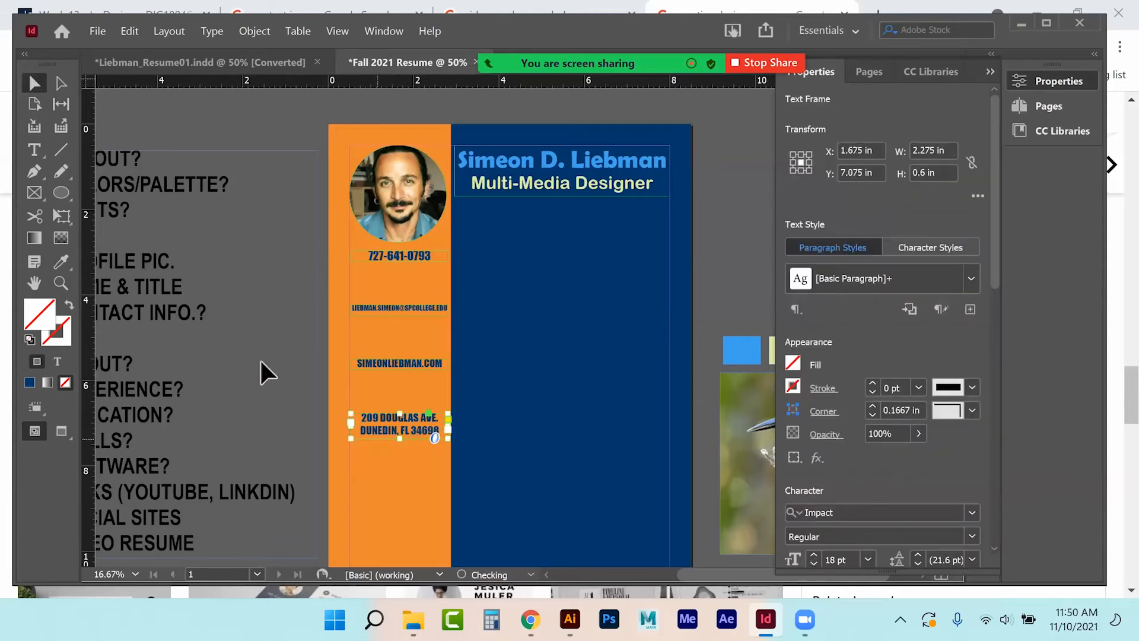
left_click(258, 361)
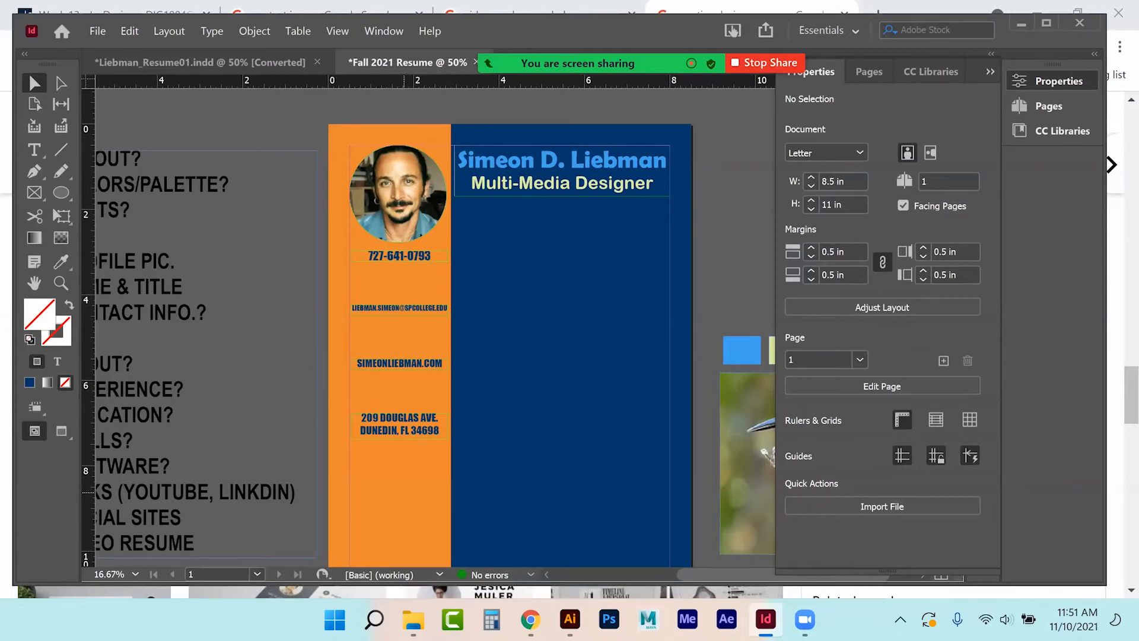
Set the website address line to 18 pt.
left_click(416, 305)
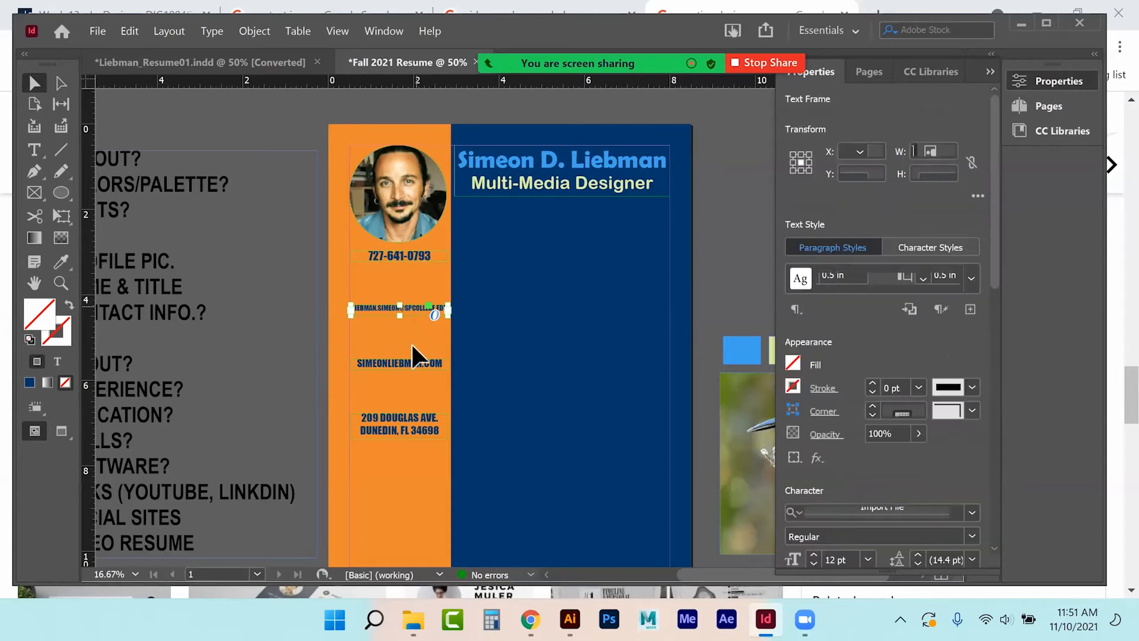
left_click(407, 363)
left_click(395, 417)
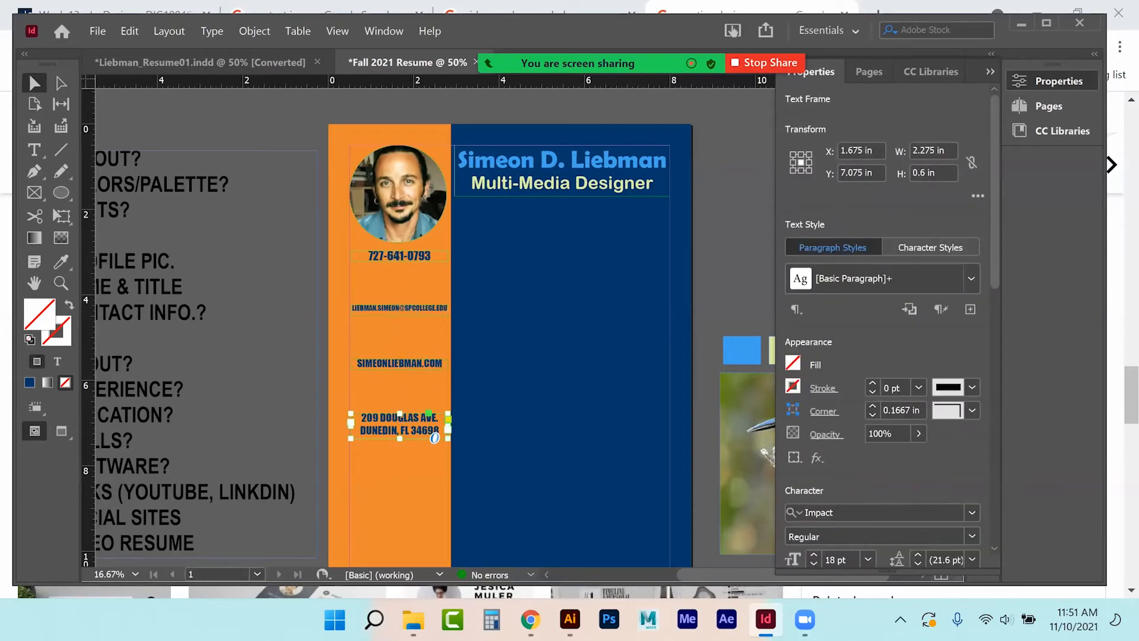
left_click(392, 256)
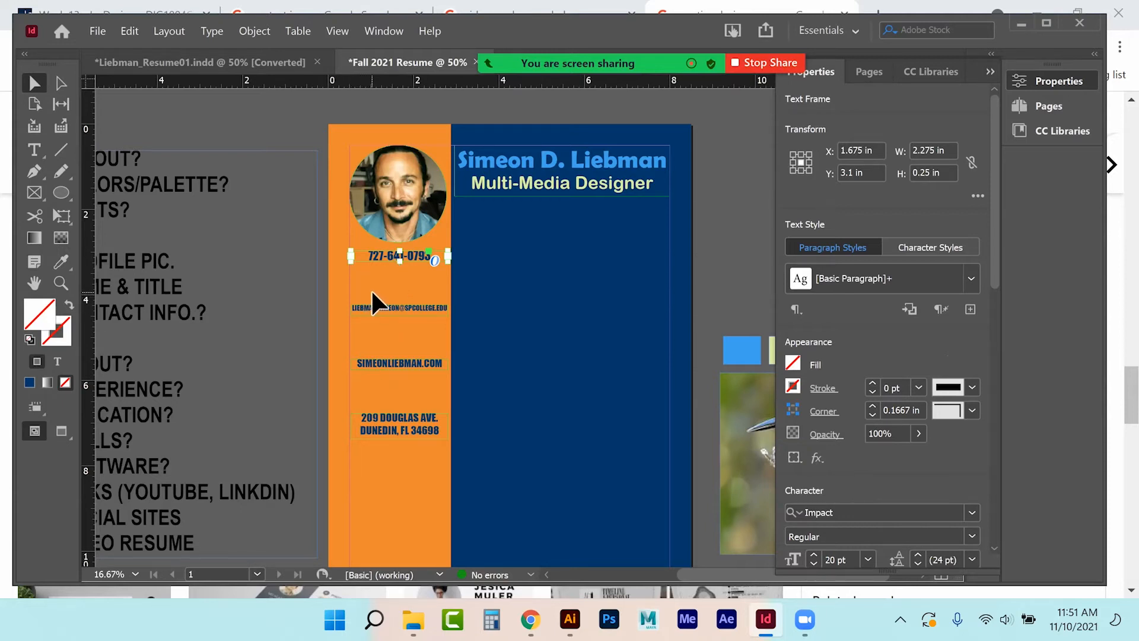
left_click(34, 150)
left_click_drag(373, 410, 401, 410)
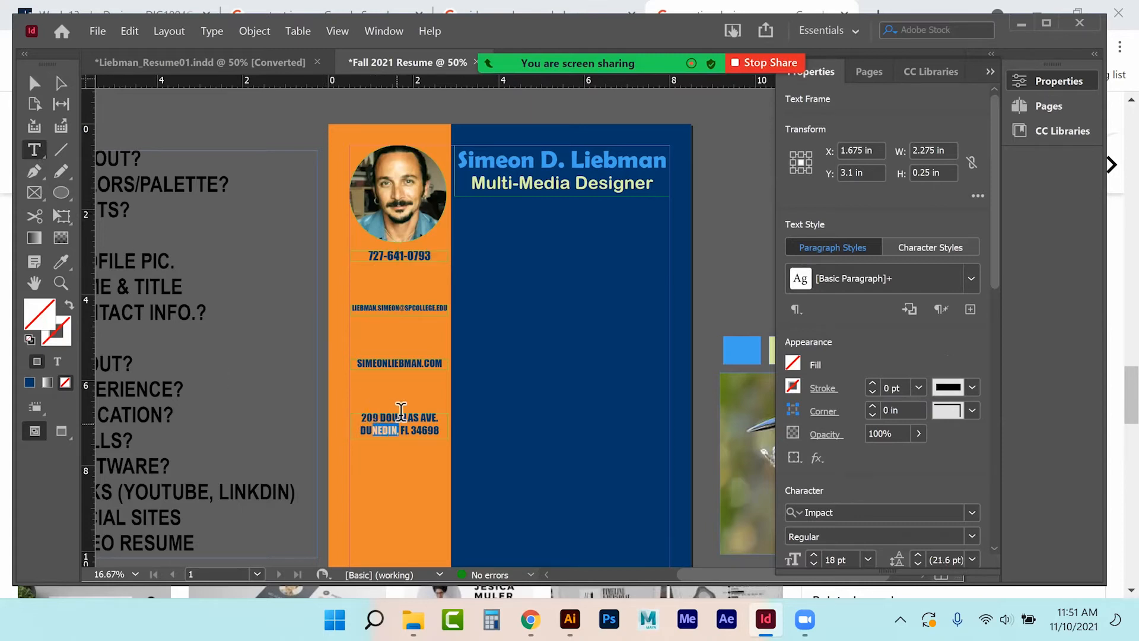
left_click(387, 364)
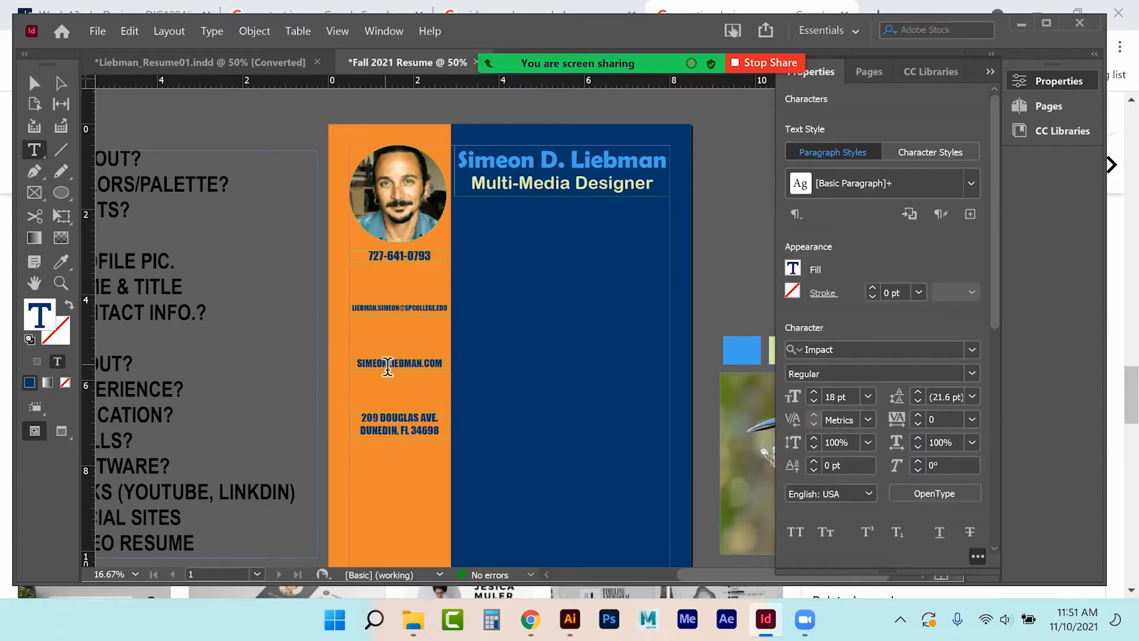
left_click_drag(356, 364, 449, 366)
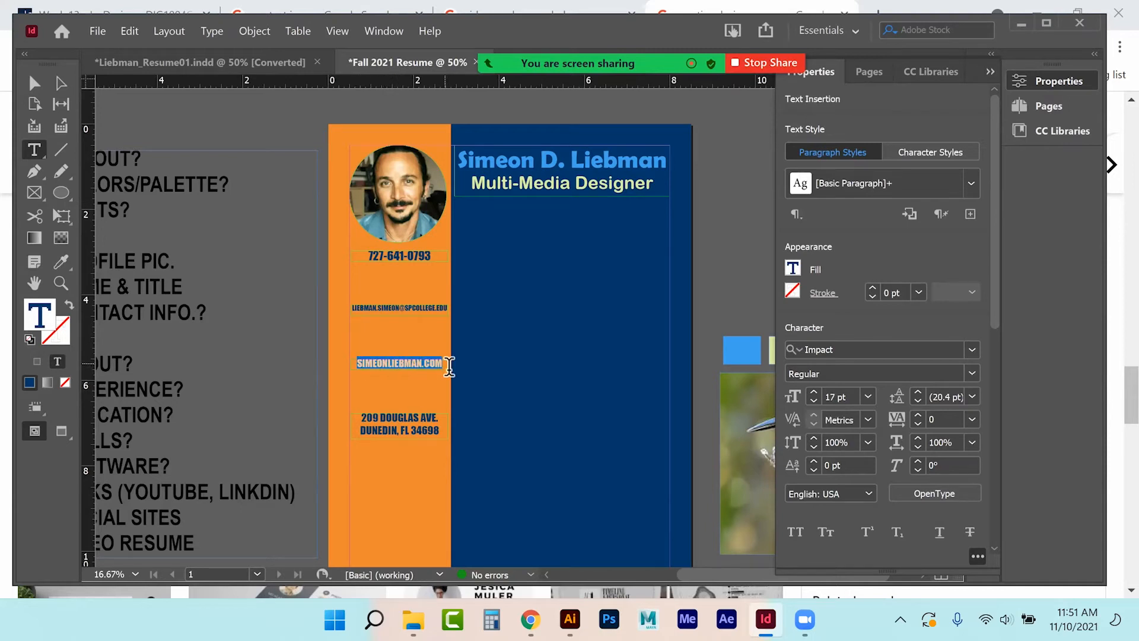
left_click(813, 391)
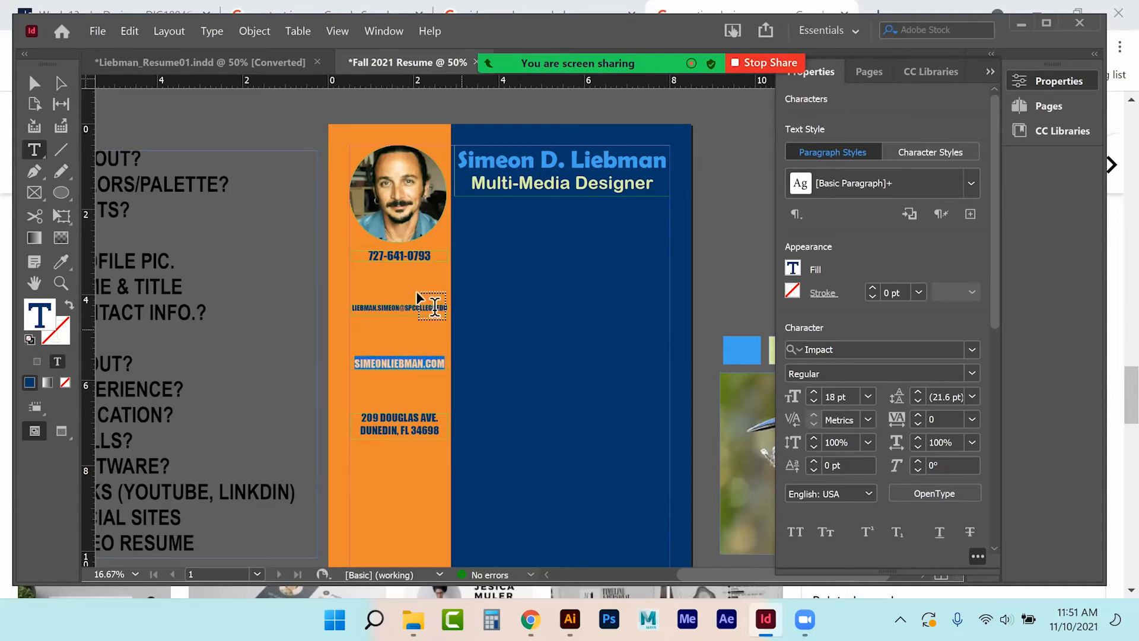
Set the phone number line to 18 pt and deselect everything.
triple_click(388, 257)
left_click(813, 401)
left_click(813, 401)
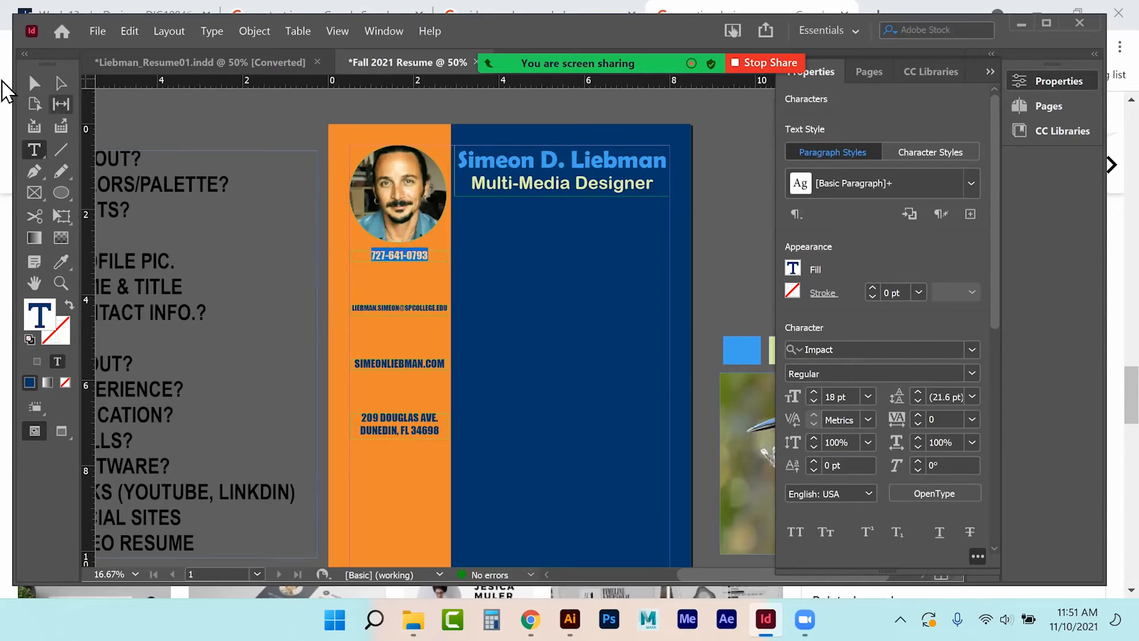
left_click(39, 84)
left_click(215, 112)
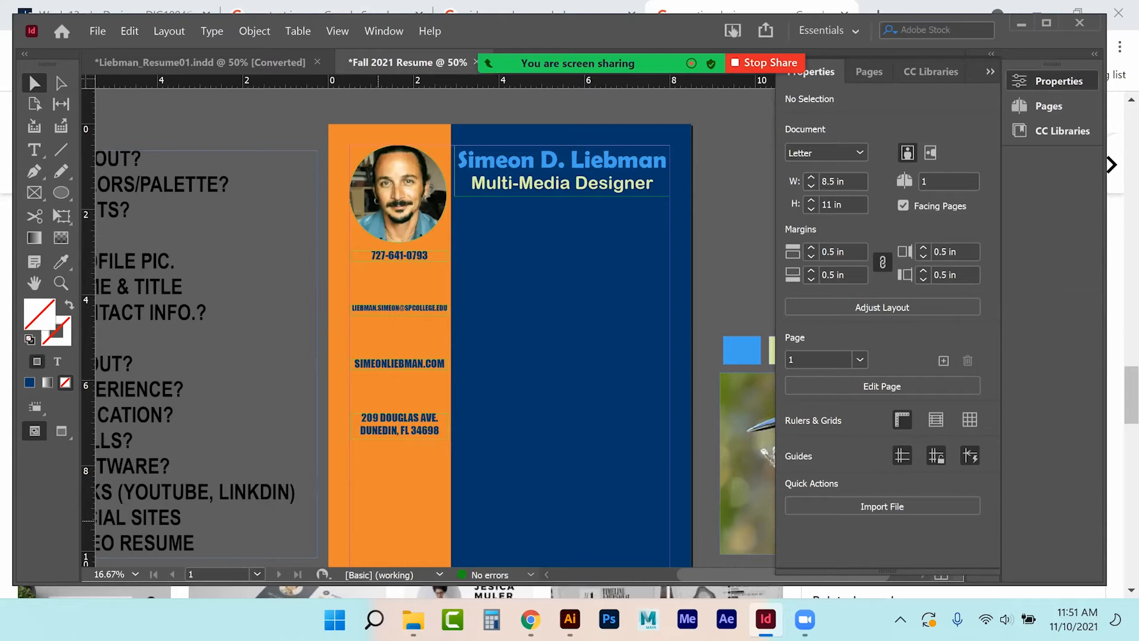
Save As 'Fall 2021 Resume.indd' inside the Assignment 7_InDesign folder.
left_click(98, 31)
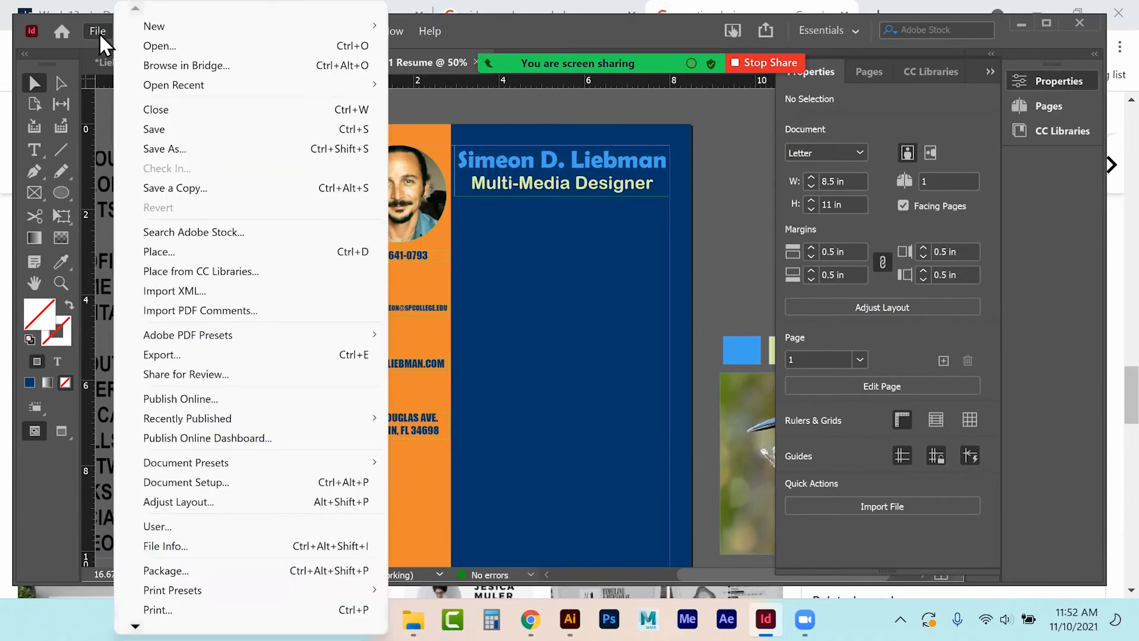
left_click(186, 148)
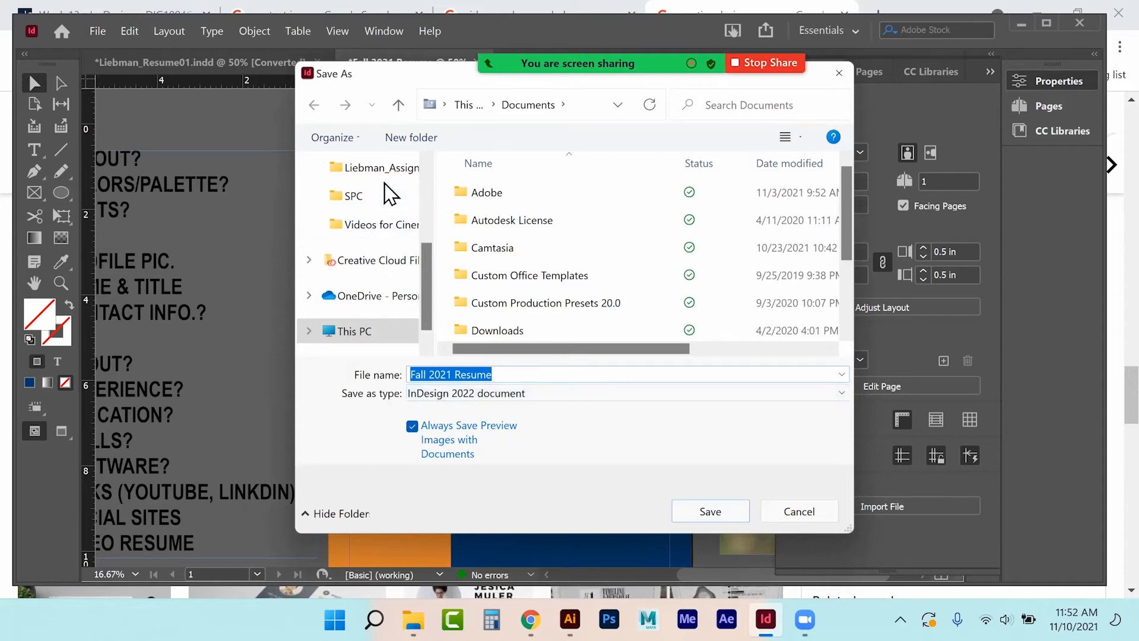
left_click(391, 169)
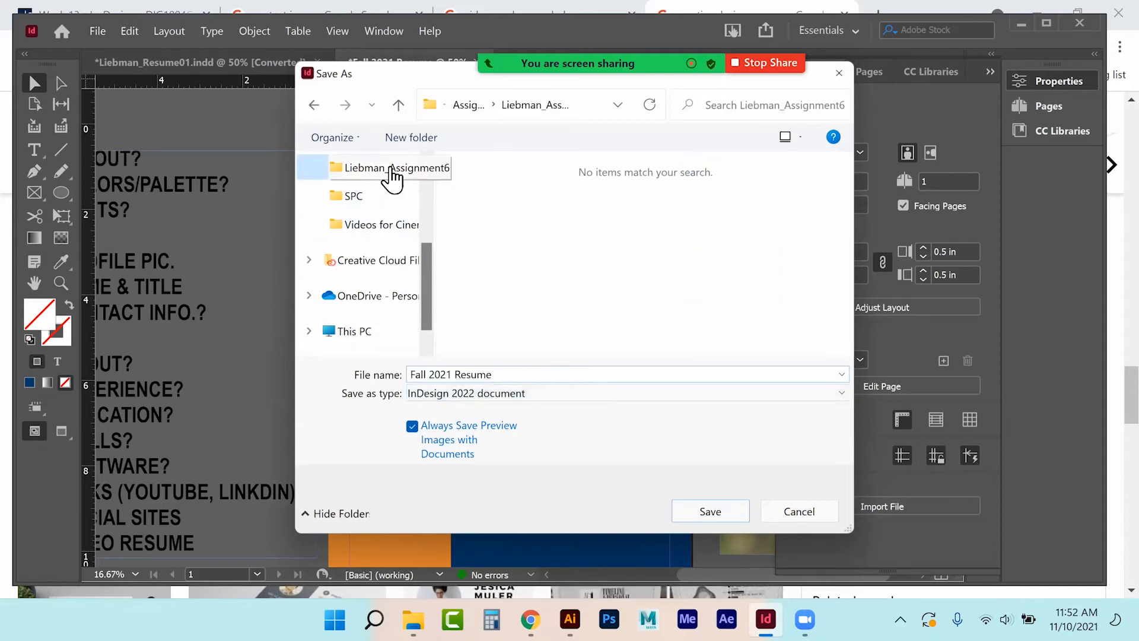
left_click(468, 105)
left_click(480, 113)
scroll(521, 318, "down", 1)
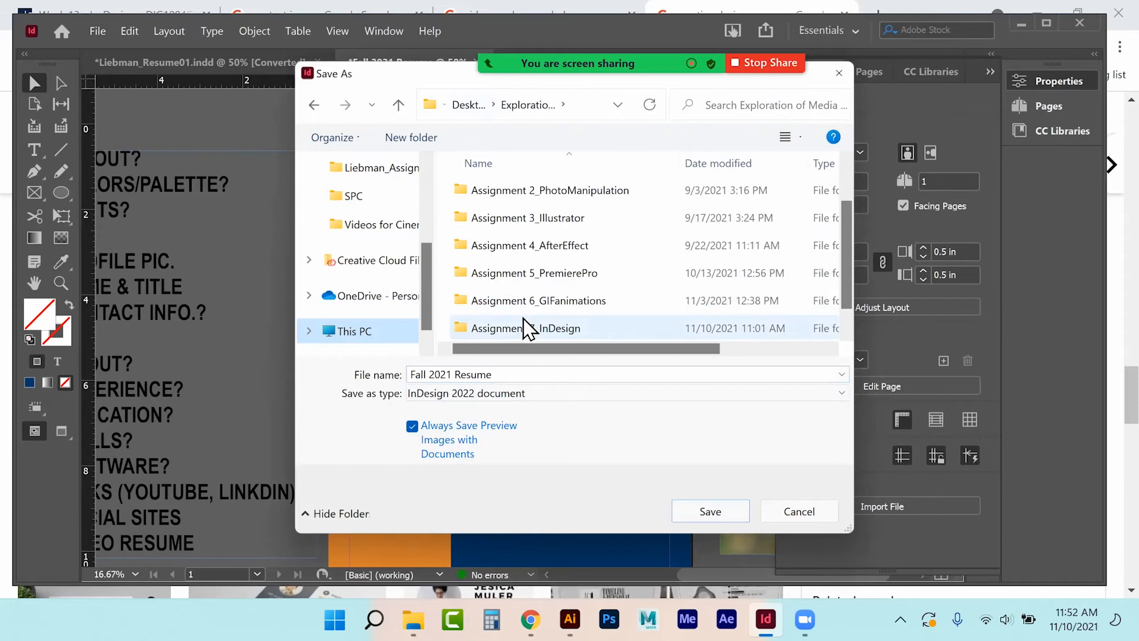
double_click(524, 325)
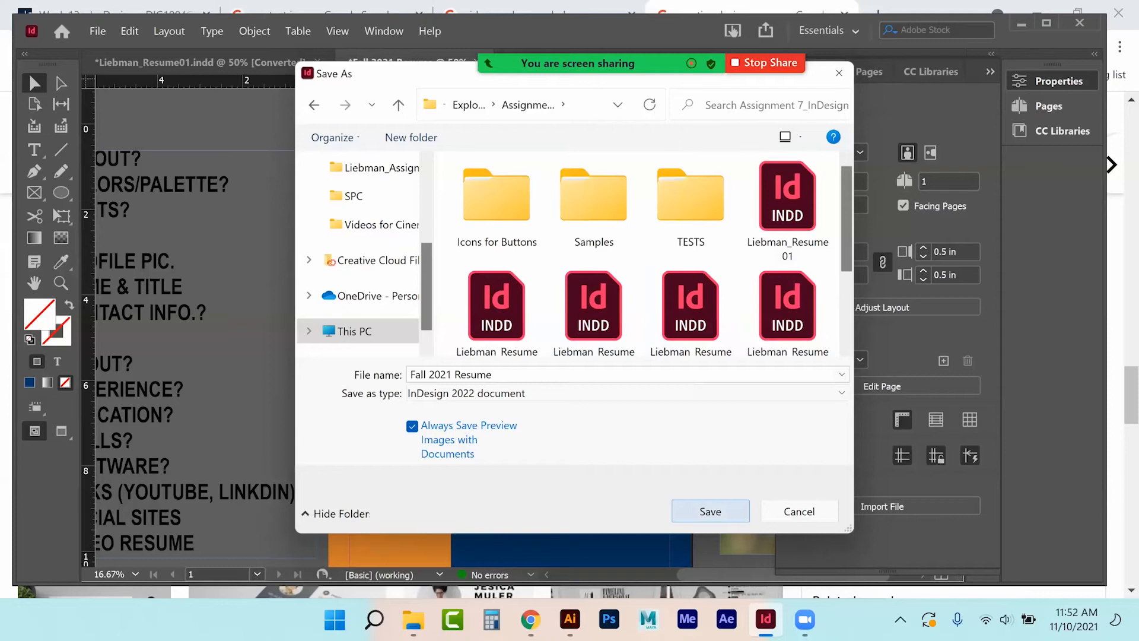
key("Return")
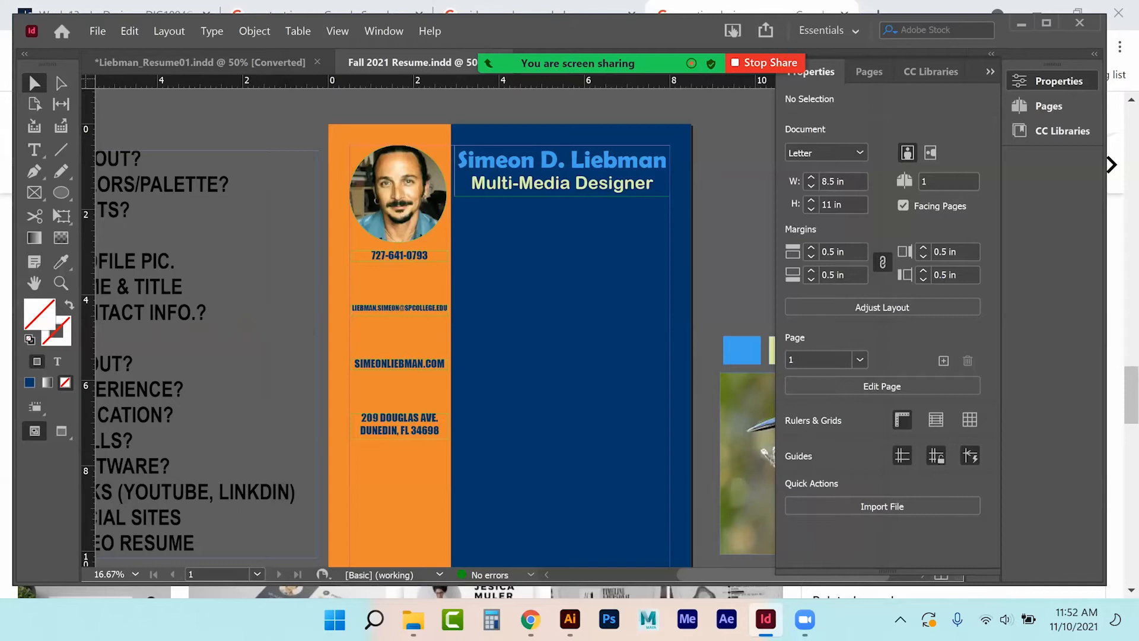
Preview the round black icon set in Chrome's 'contact icons' image results, then move to Illustrator.
left_click(531, 619)
left_click(366, 23)
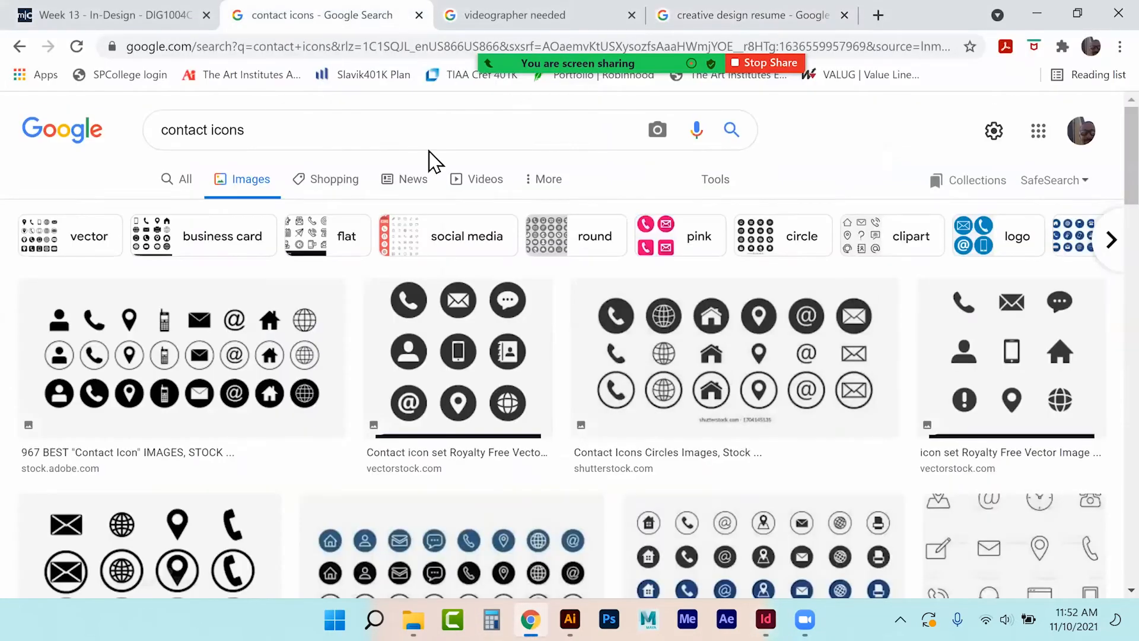
scroll(413, 350, "down", 8)
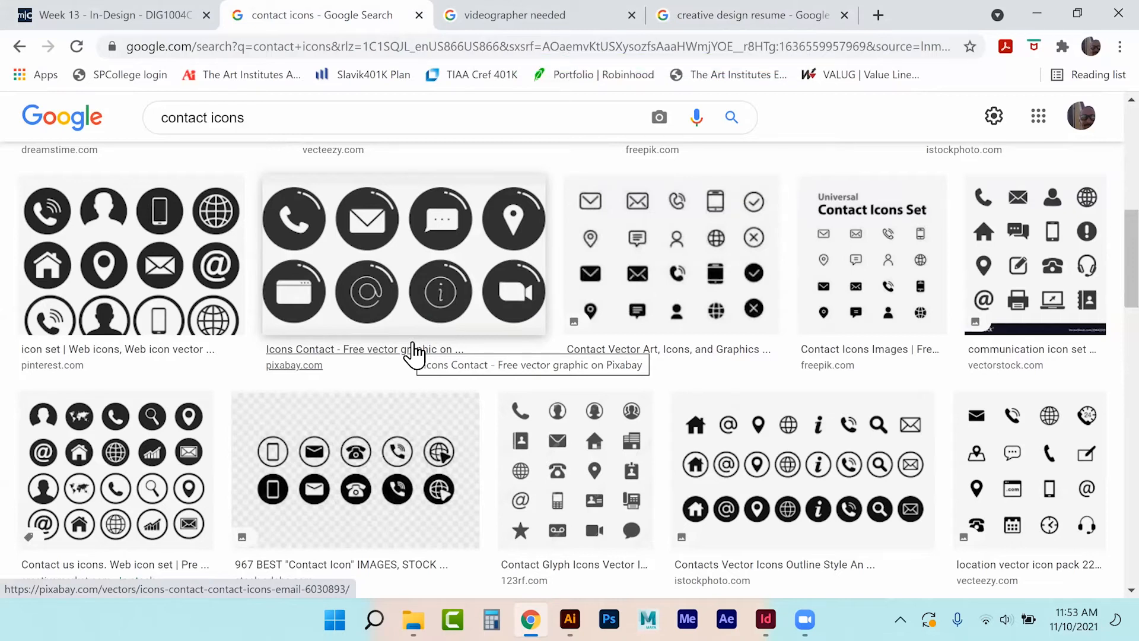
scroll(437, 349, "down", 10)
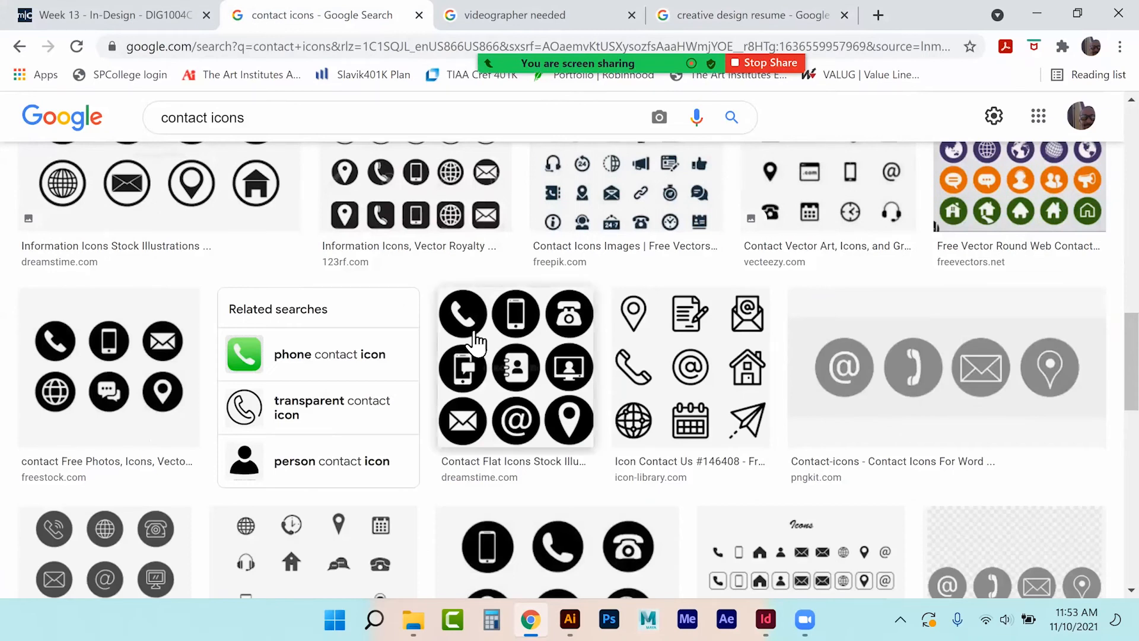
left_click(521, 360)
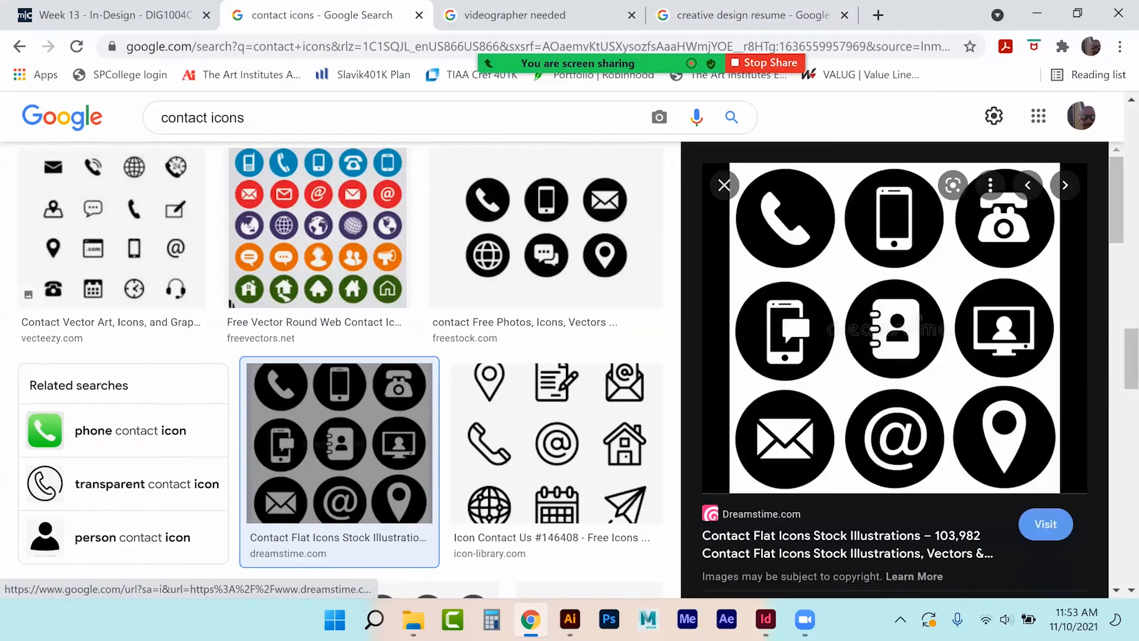
right_click(870, 255)
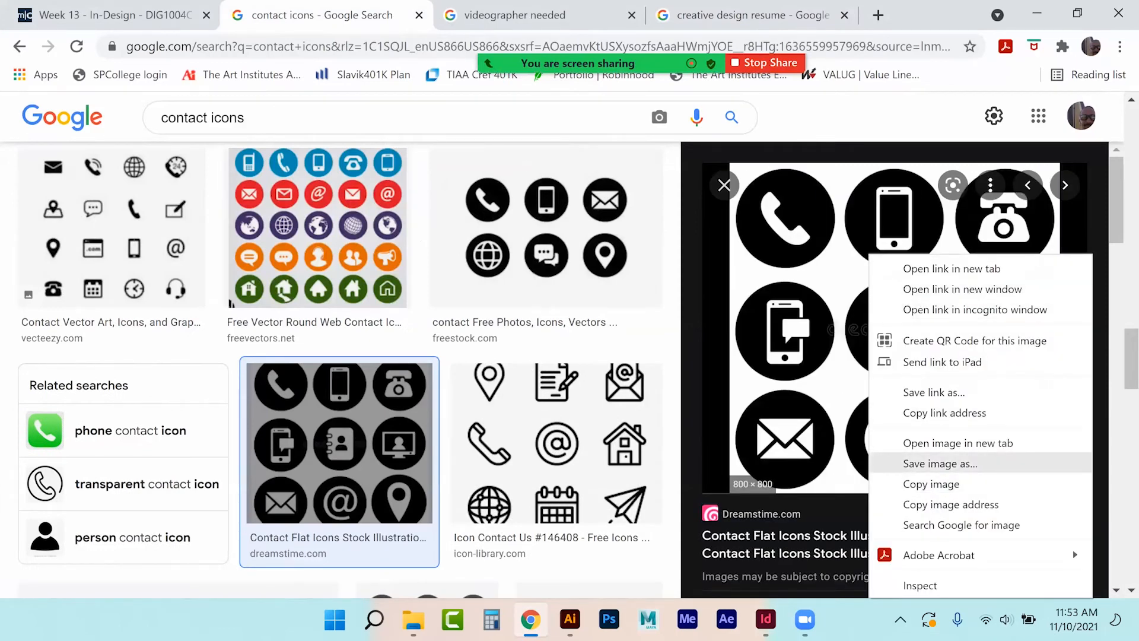
left_click(725, 185)
left_click(570, 619)
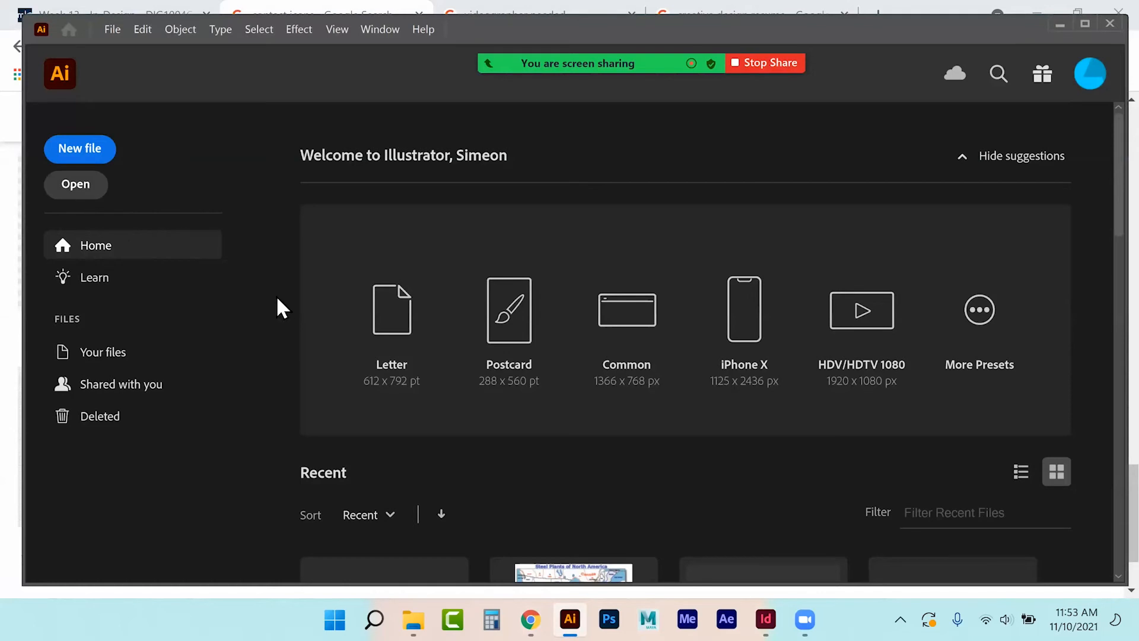
Open contact-icon-set-vector-23458400.jpg from Assignment 7_InDesign > Icons for Buttons.
key("ctrl+o")
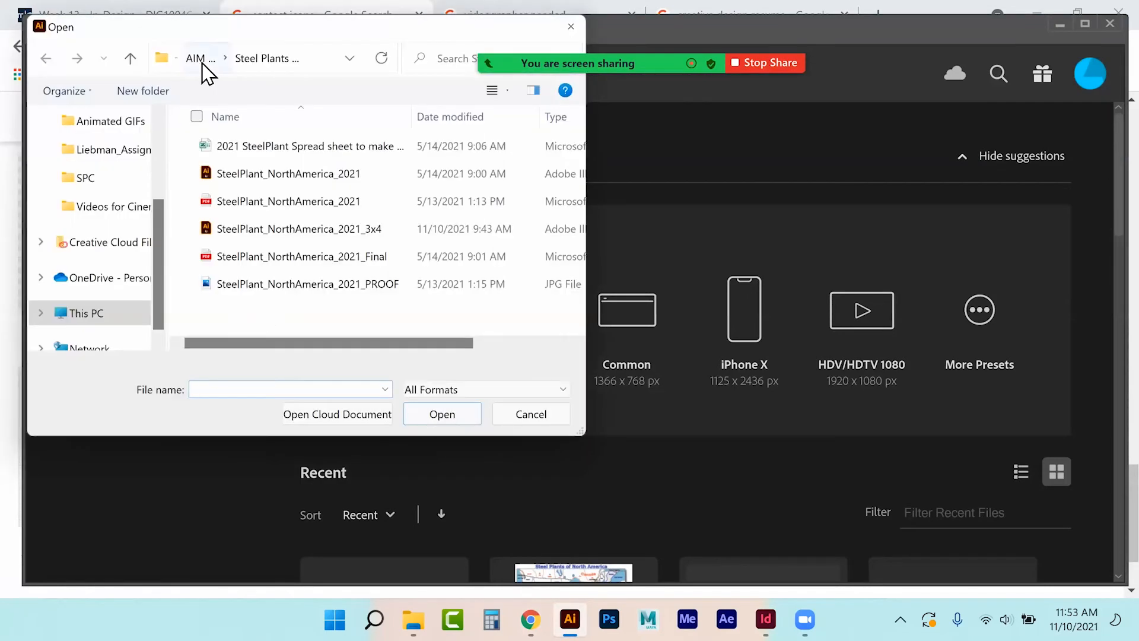
left_click(125, 126)
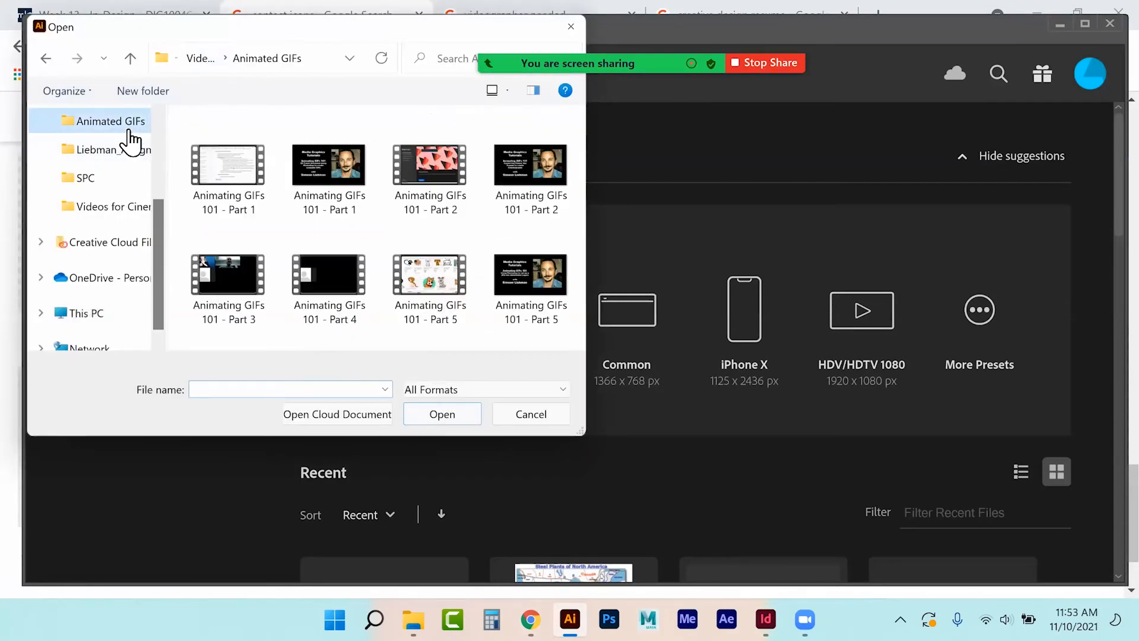
left_click(199, 61)
left_click(114, 152)
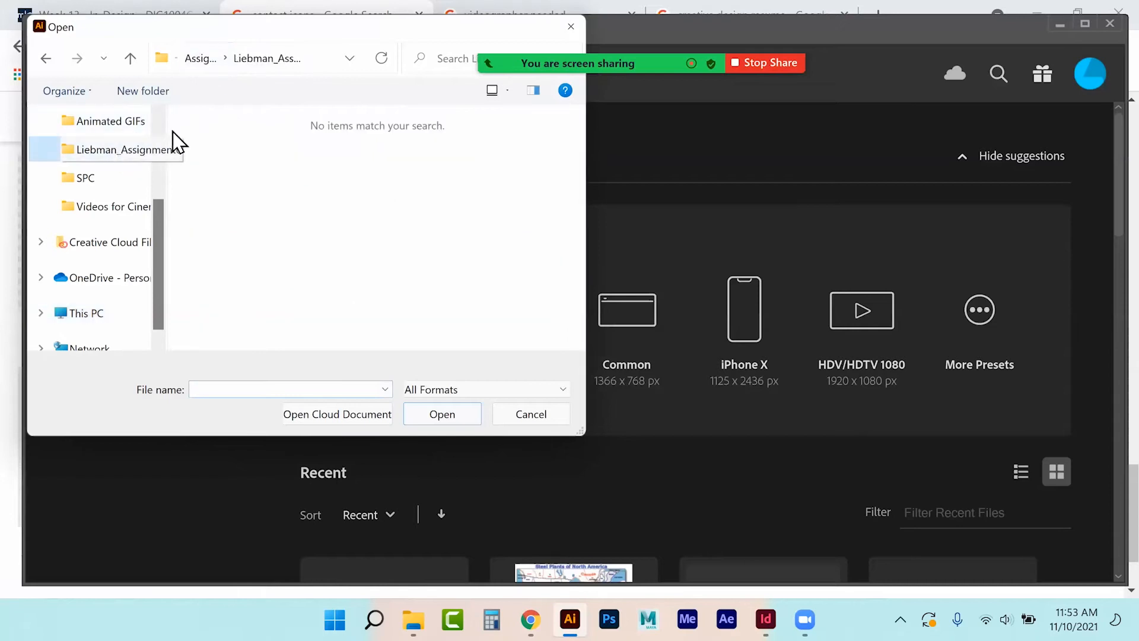
left_click(202, 59)
left_click(202, 61)
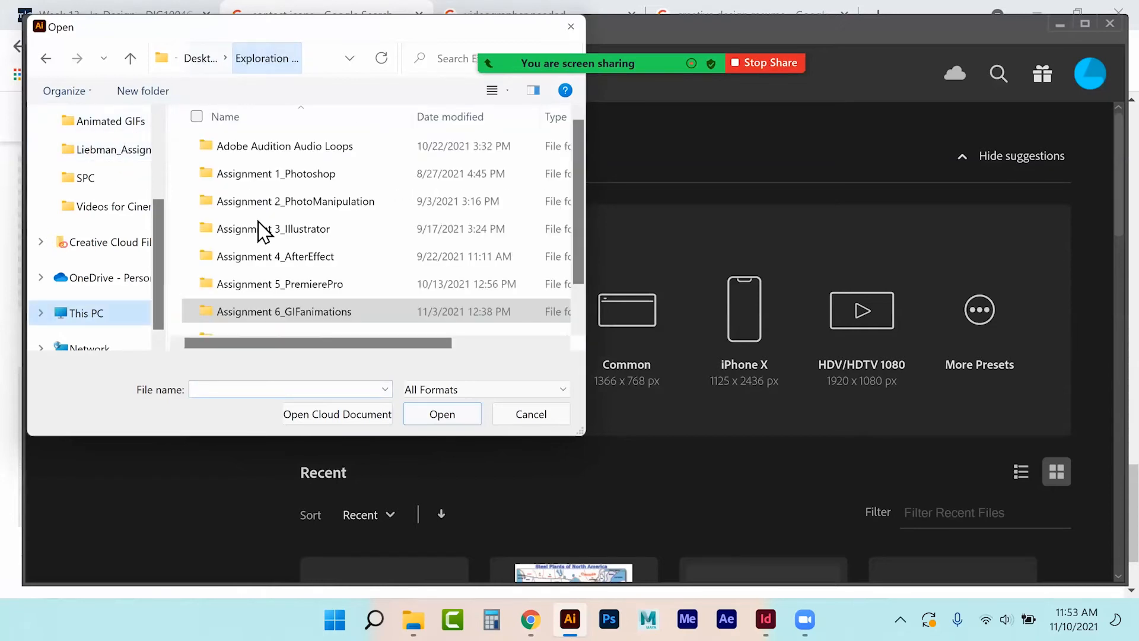
scroll(275, 314, "down", 1)
double_click(275, 305)
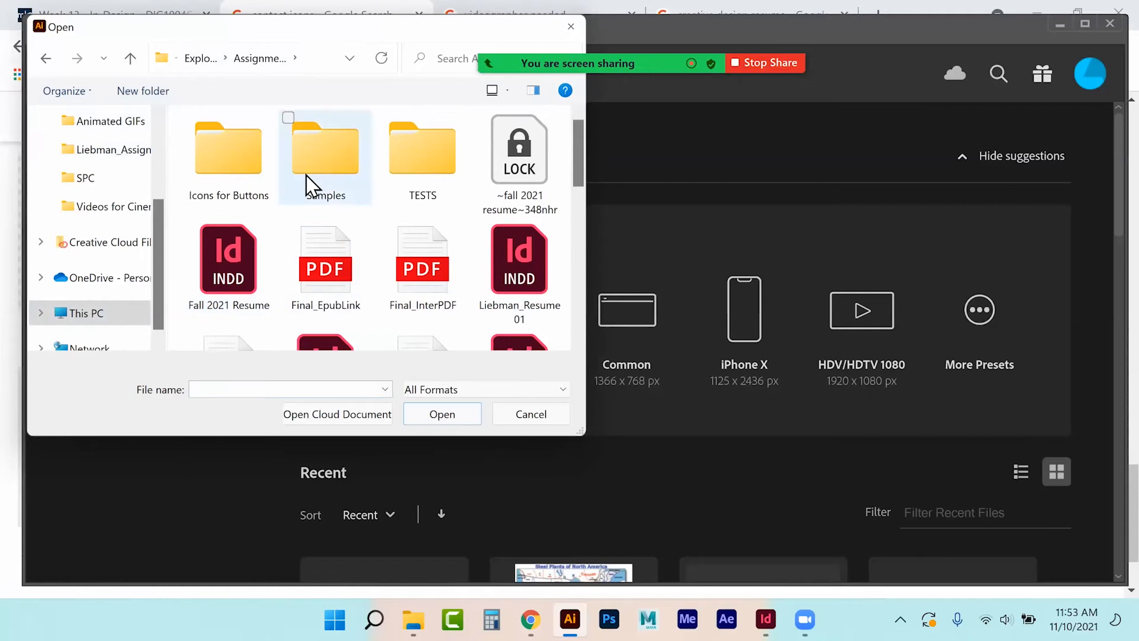
double_click(263, 173)
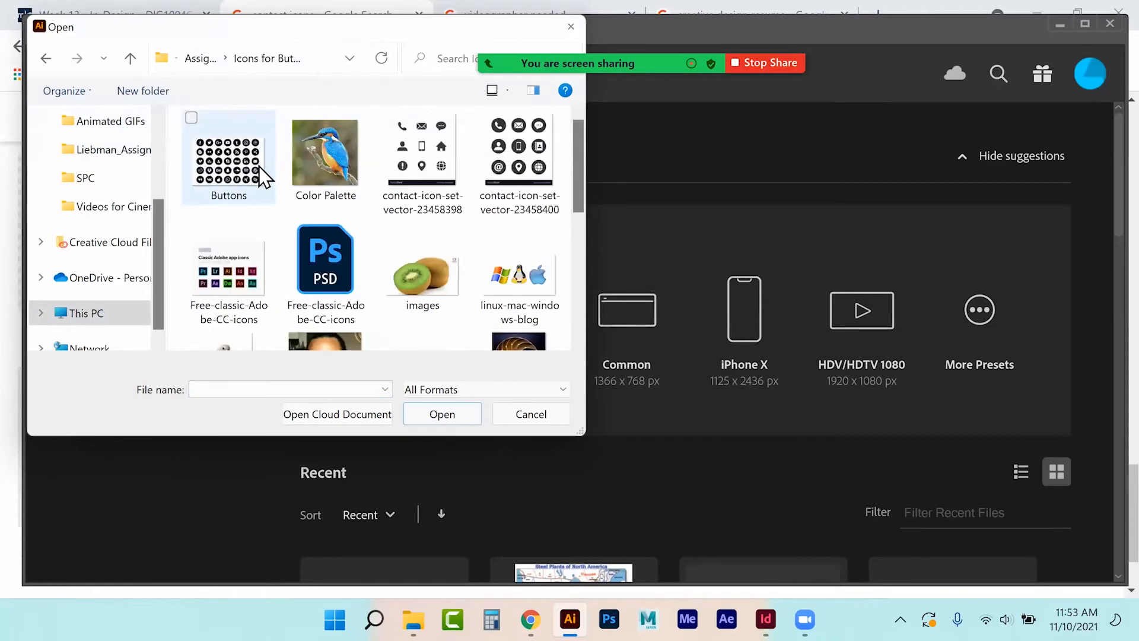
left_click(509, 163)
left_click(458, 412)
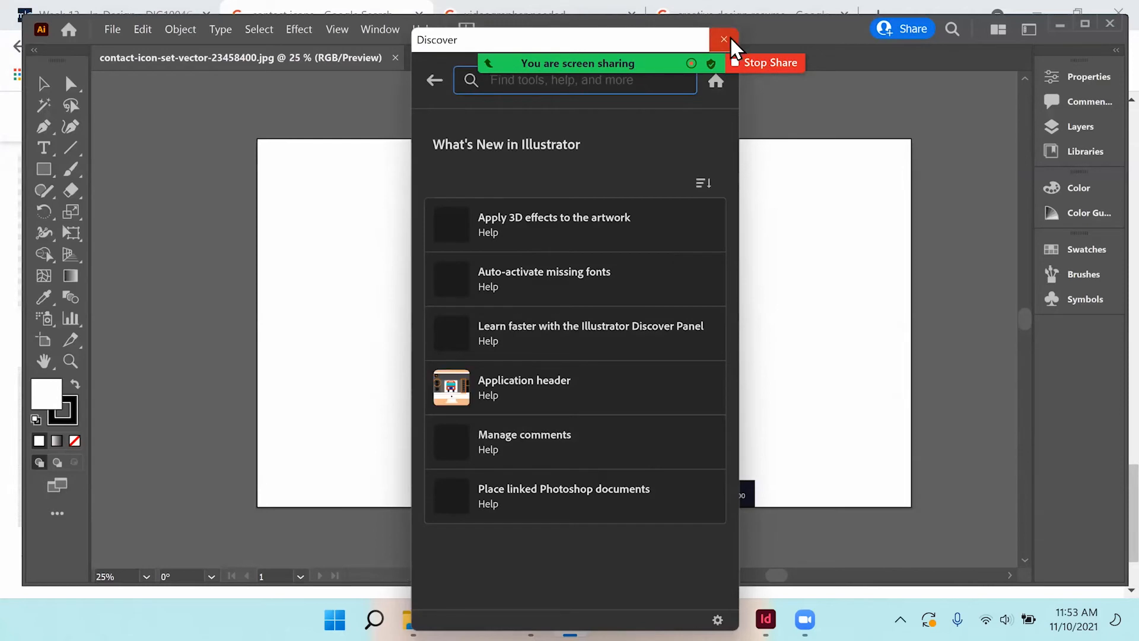
Dismiss the Discover window, then shrink the contact icon image and move it toward the artboard's left edge.
left_click(730, 38)
left_click(641, 313)
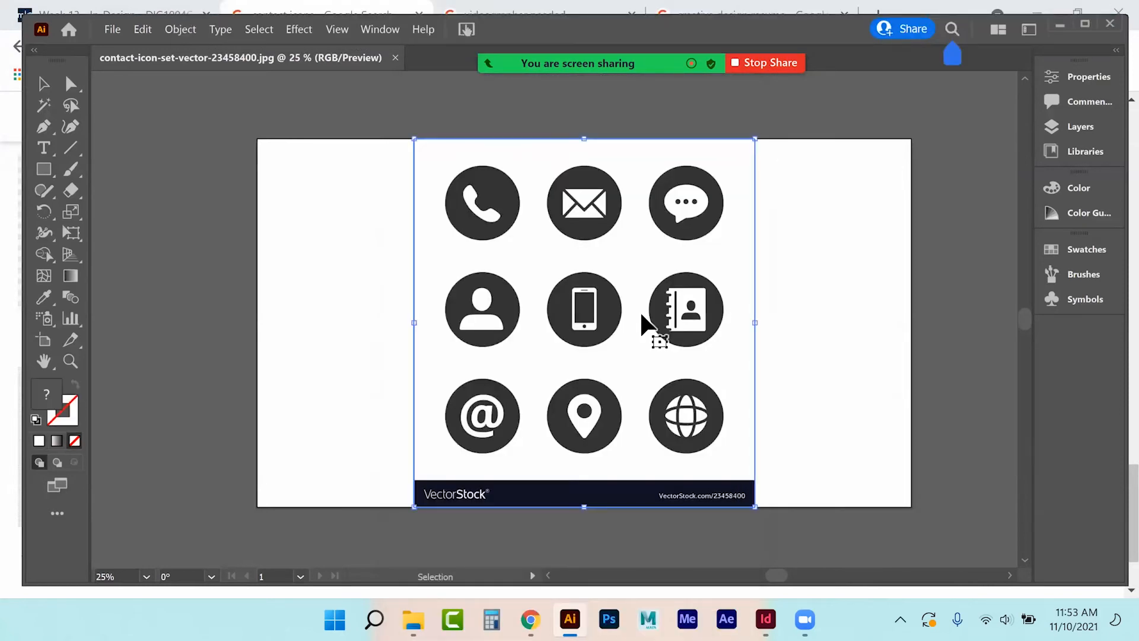
left_click_drag(756, 507, 603, 343)
left_click_drag(499, 182, 145, 238)
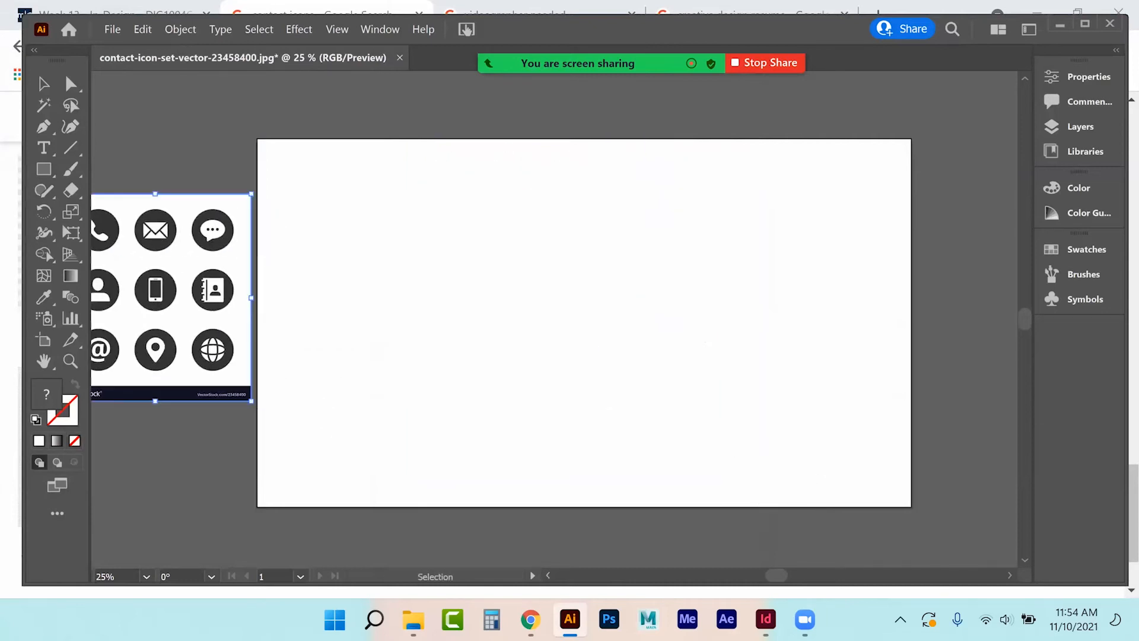
scroll(435, 282, "left", 15)
left_click_drag(466, 280, 459, 288)
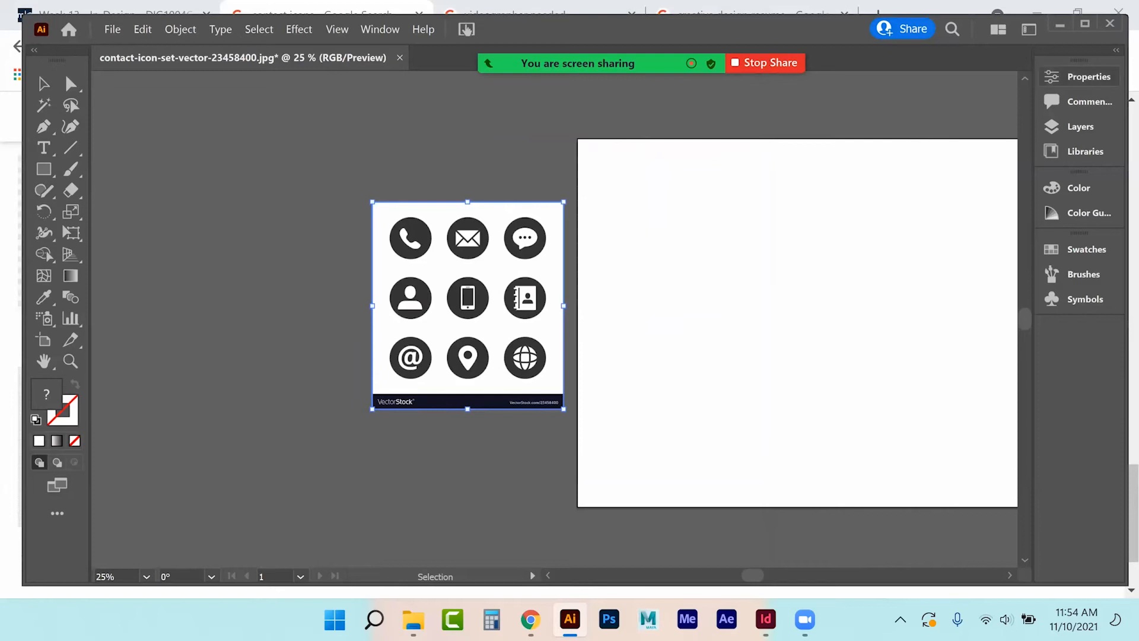
Image Trace the picture with the Black and White Logo preset, then expand and ungroup it.
left_click(1080, 78)
left_click(973, 521)
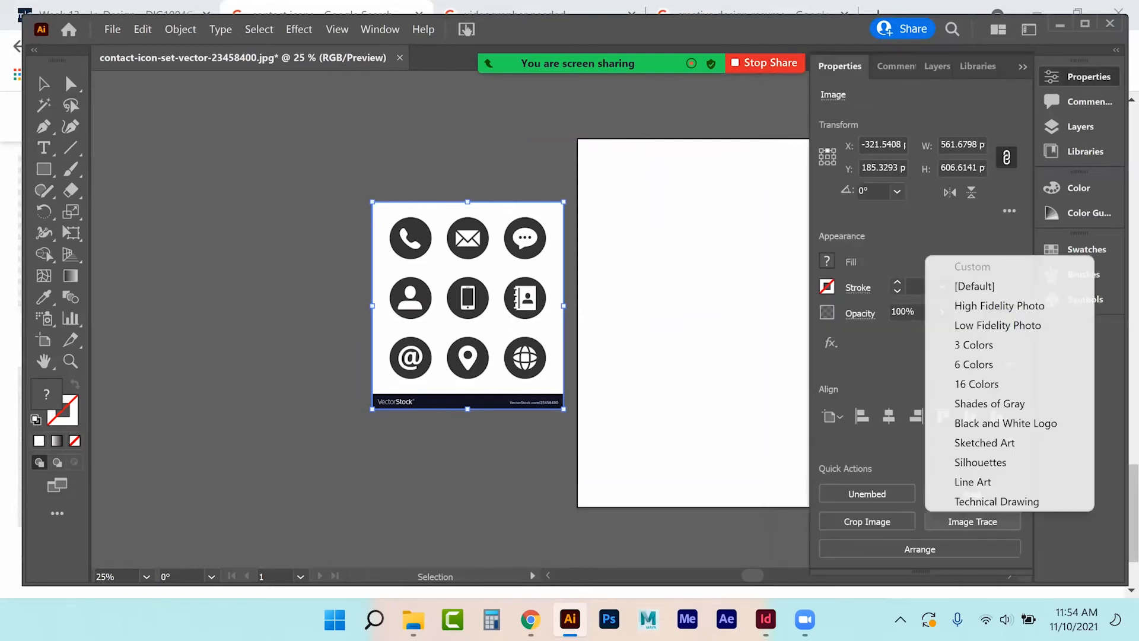
left_click(1002, 423)
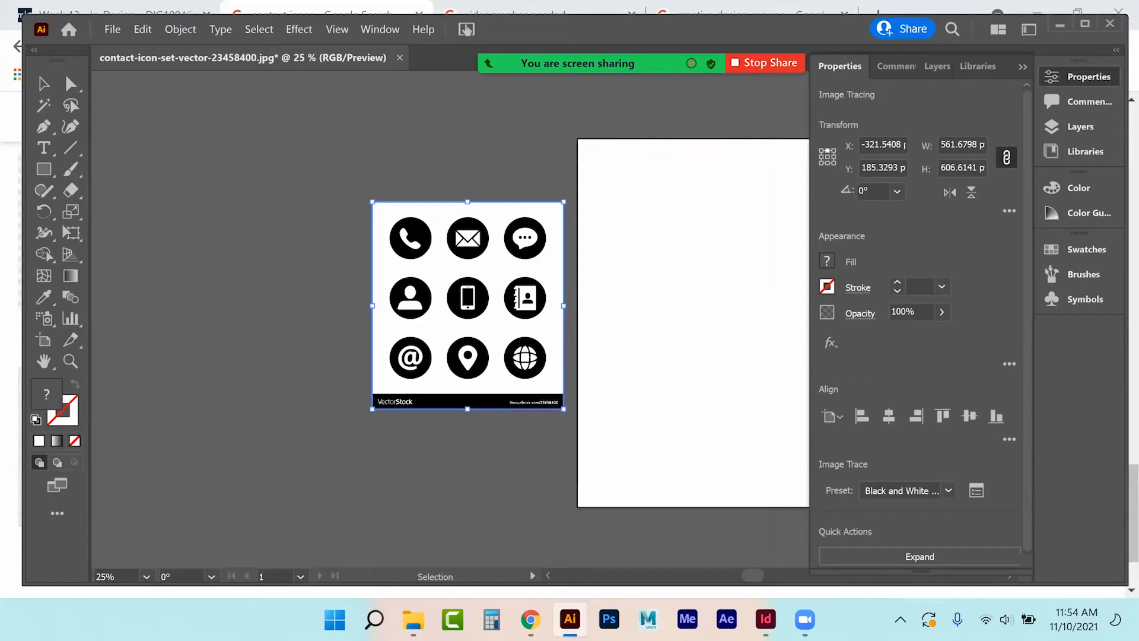
left_click(920, 557)
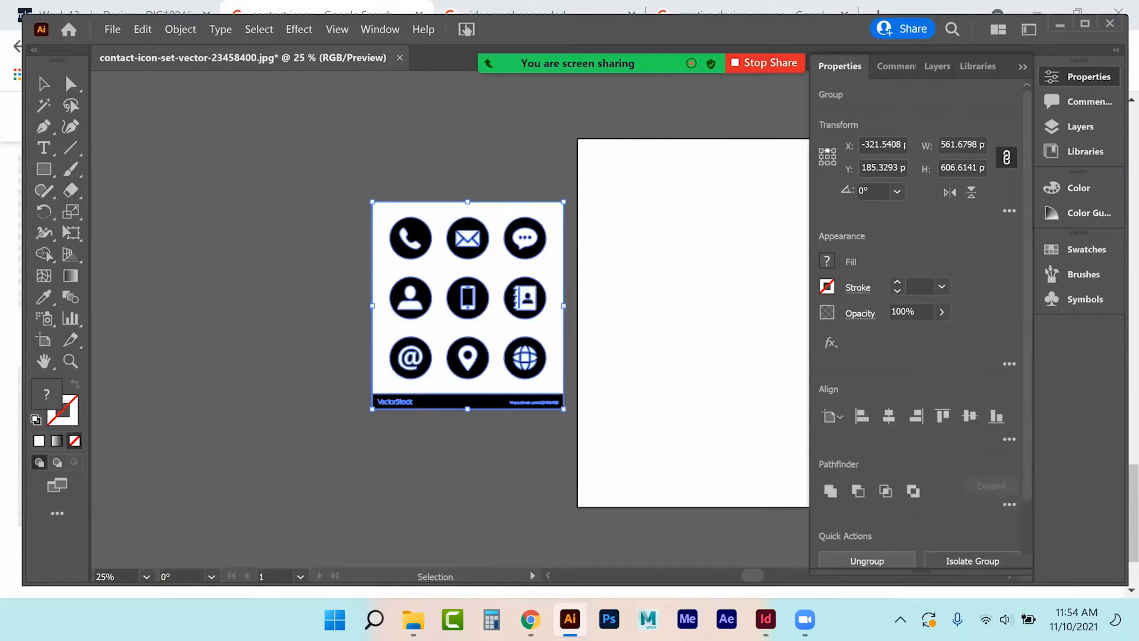
left_click(867, 561)
Delete the white background and VectorStock strip, then select the nine remaining icons.
left_click_drag(332, 477, 567, 393)
key("Delete")
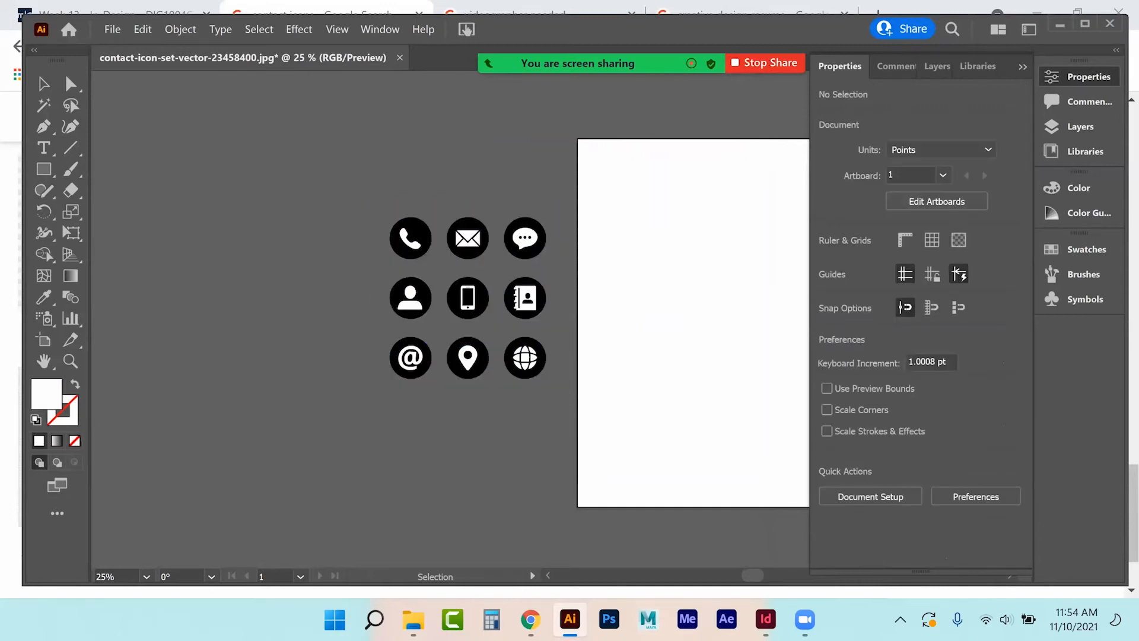
left_click_drag(371, 213, 563, 408)
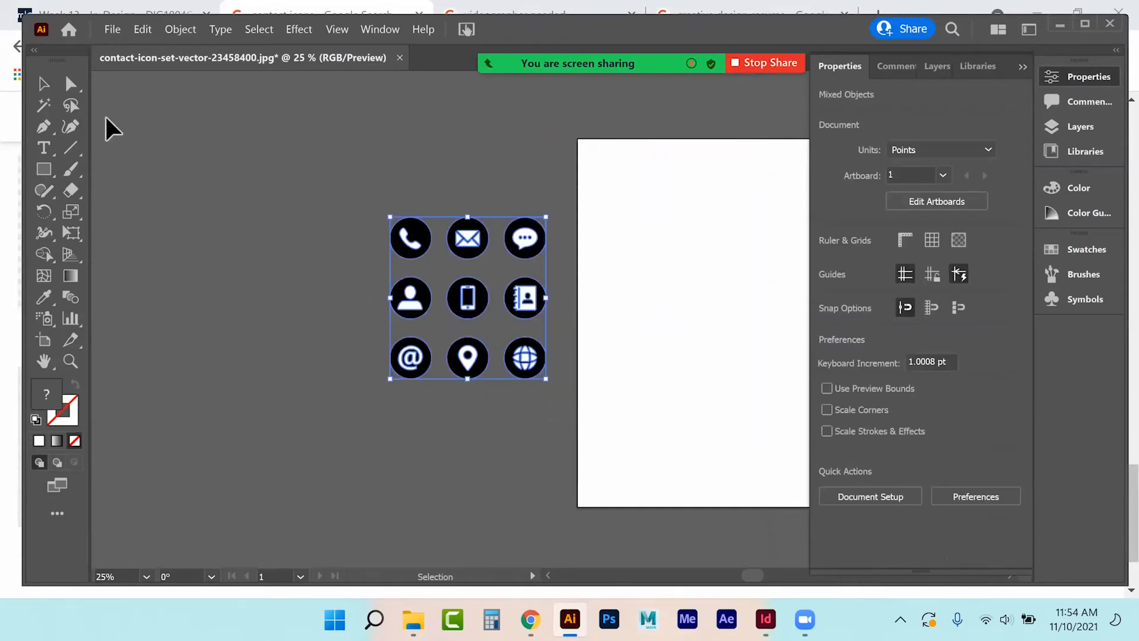
left_click(142, 30)
Convert the nine icons' colours with Edit Colors > Convert to RGB and zoom in on them.
mouse_move(197, 363)
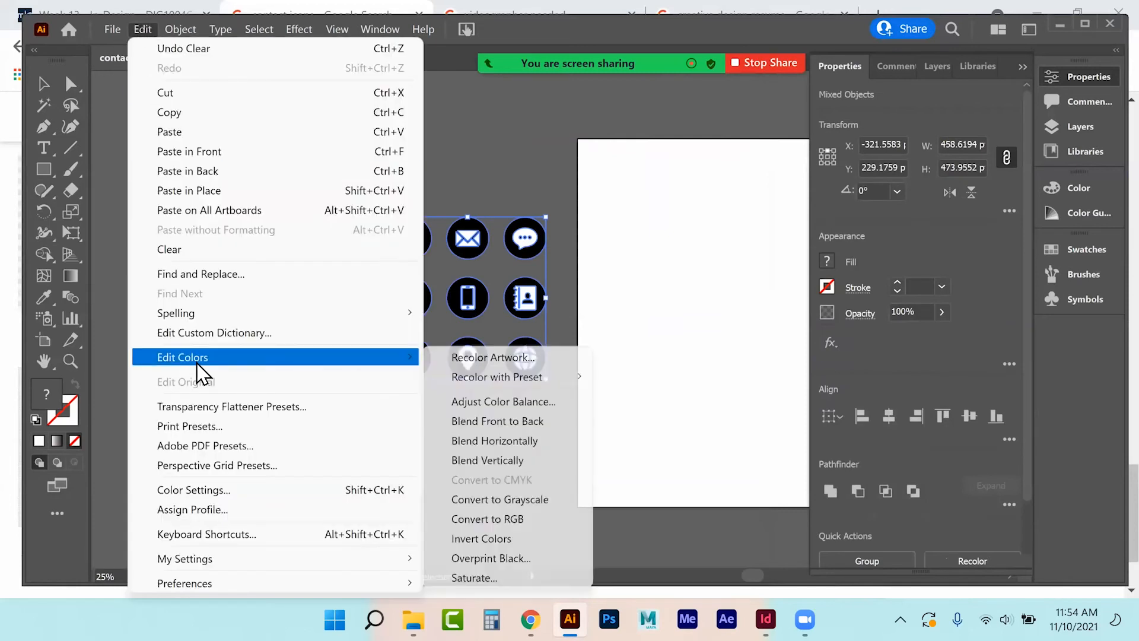
left_click(488, 519)
left_click(70, 360)
left_click(466, 313)
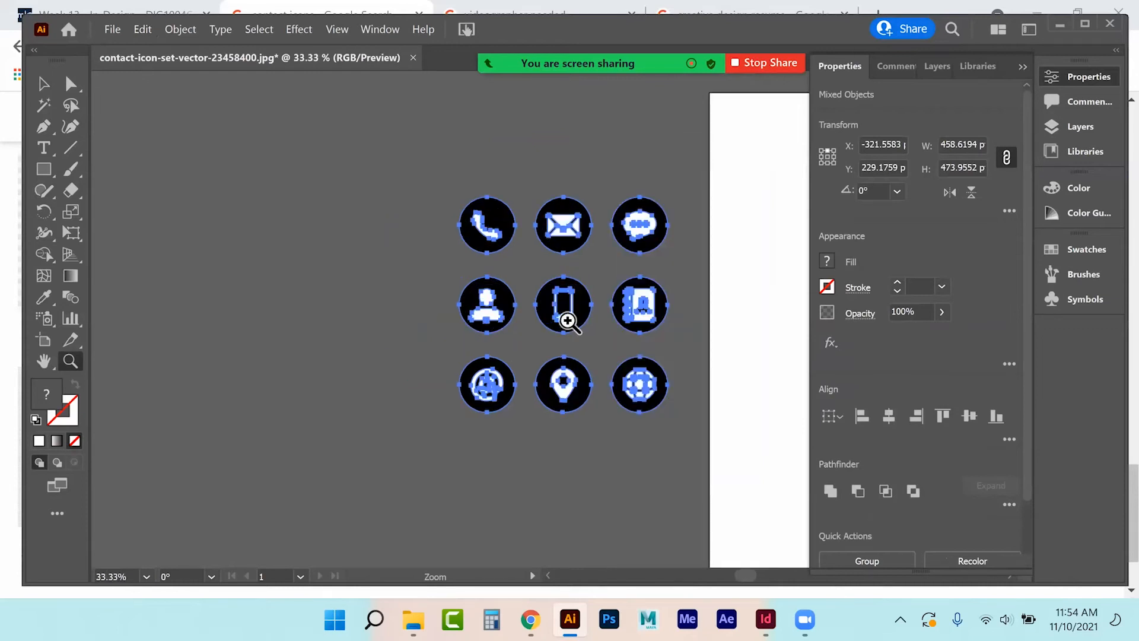
left_click(575, 319)
left_click(241, 156)
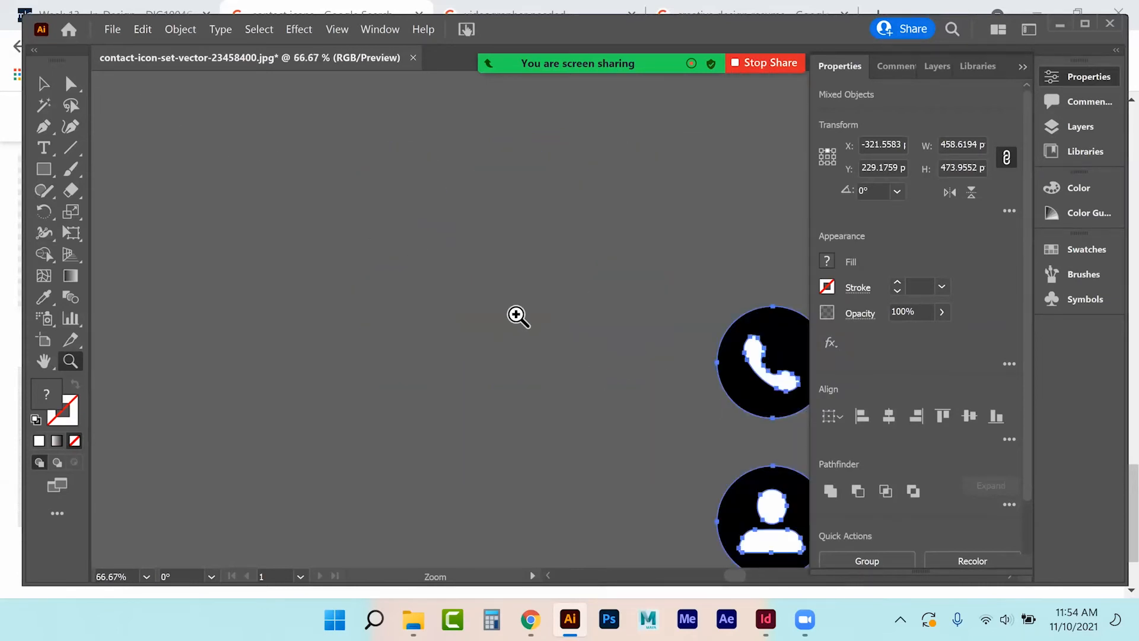
Adjust the zoom on the icon set and deselect everything with the Selection tool.
key("ctrl")
key("ctrl+plus")
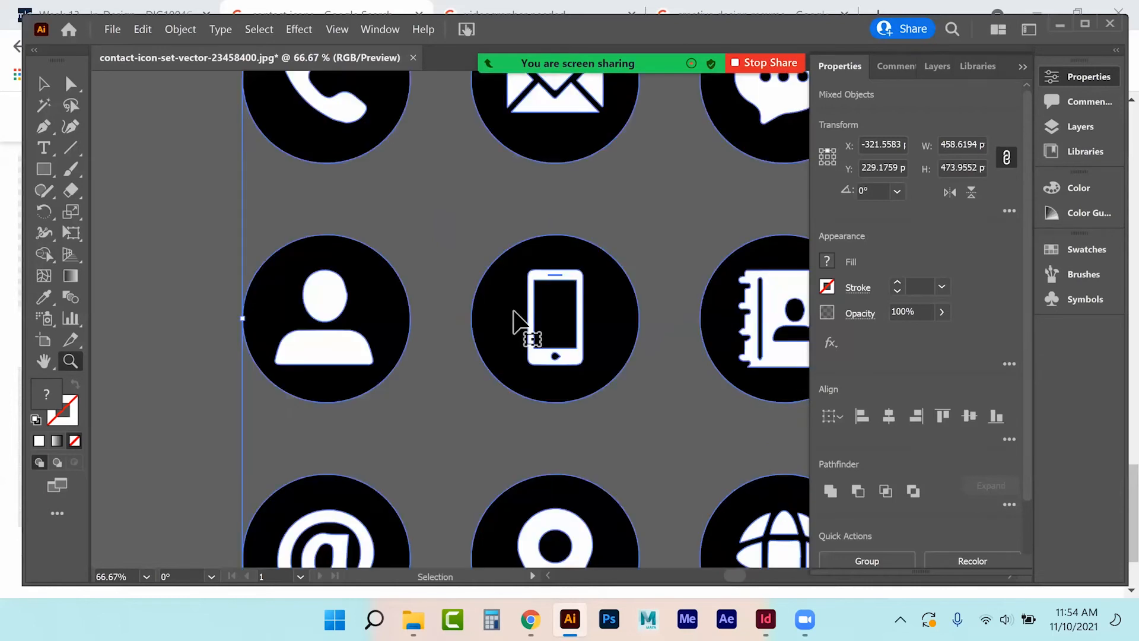
key("ctrl+minus")
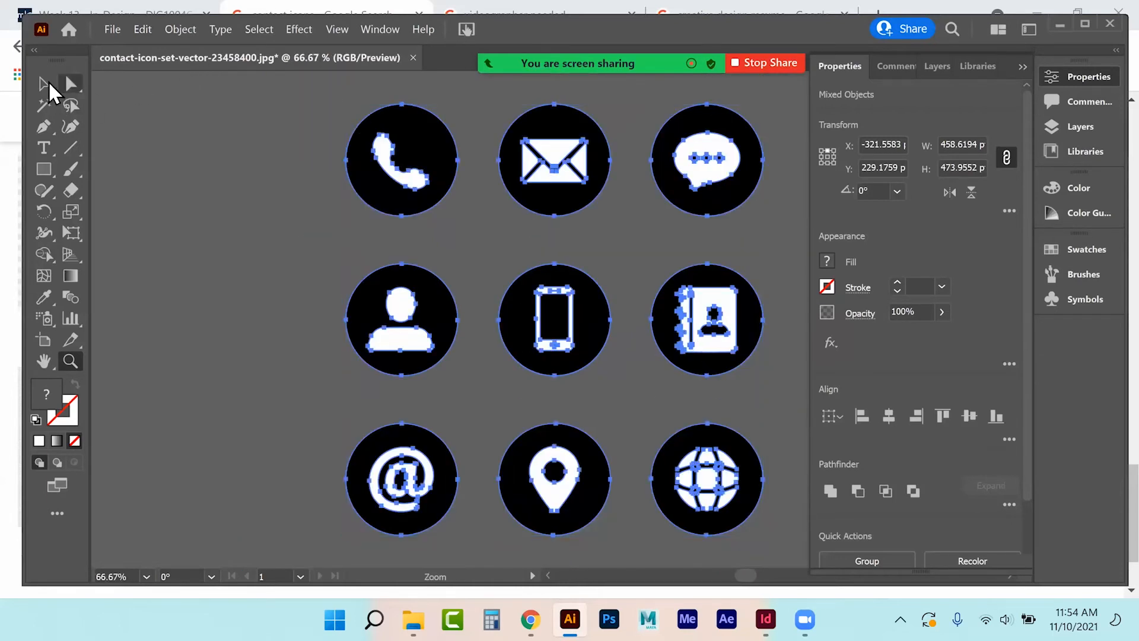
left_click(46, 85)
left_click(169, 179)
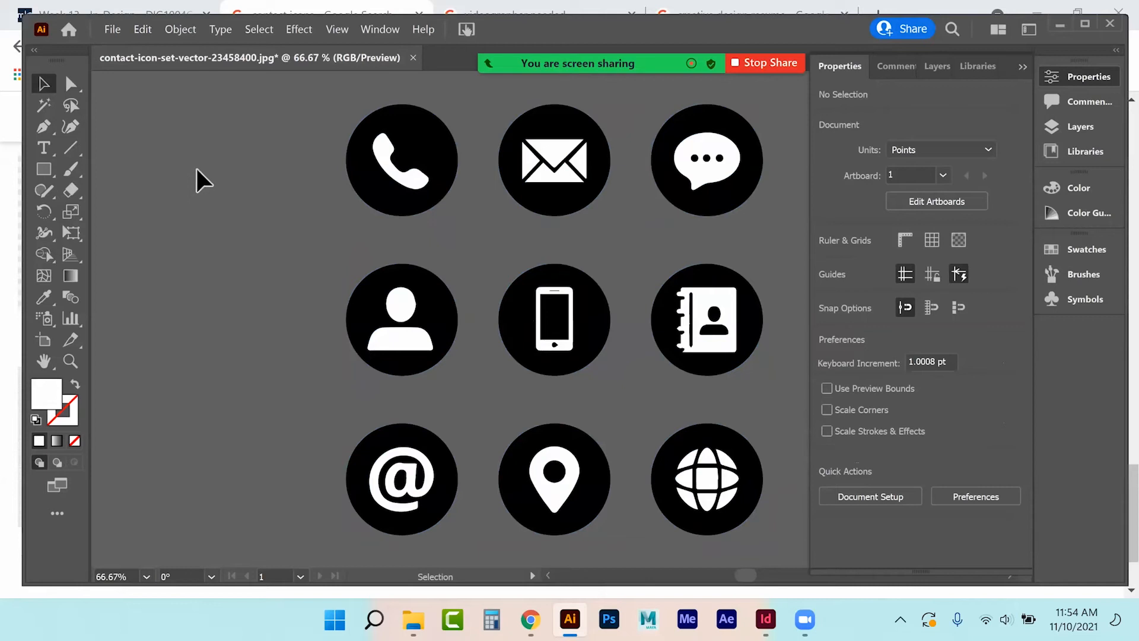
Delete the chat bubble, person, mobile phone and contact-book icons.
left_click_drag(643, 98, 740, 229)
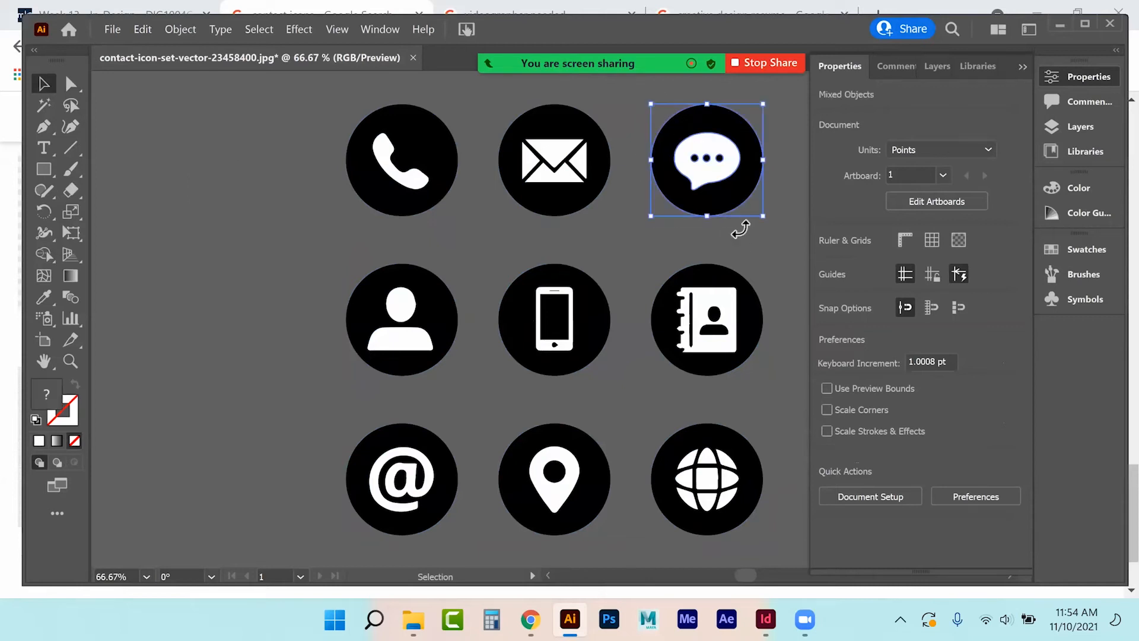
key("Delete")
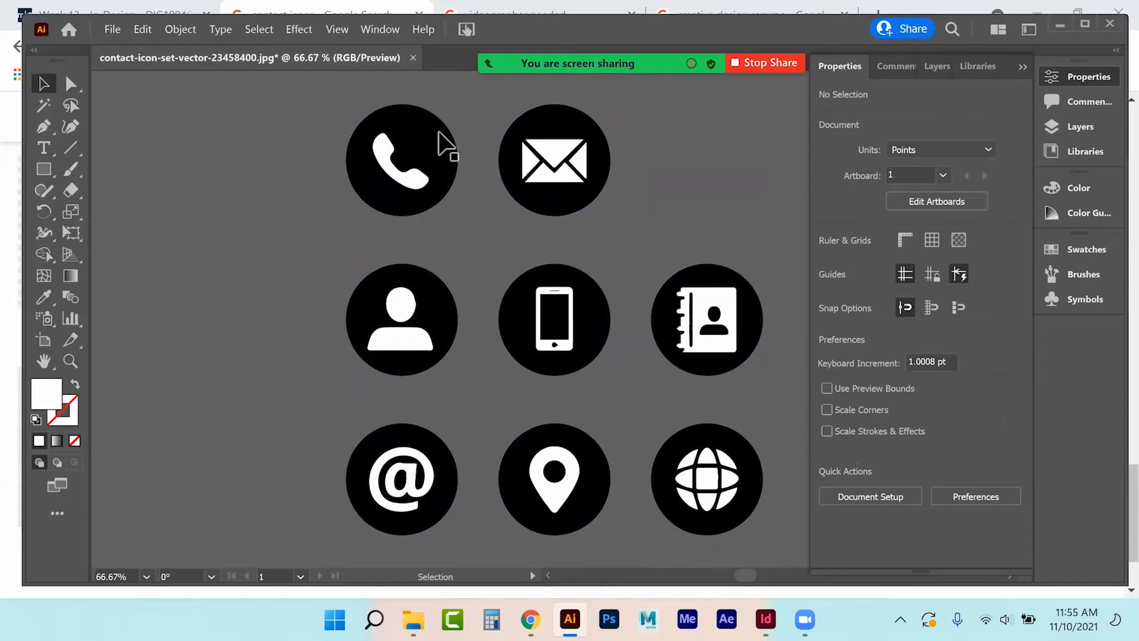
left_click(424, 377)
key("Delete")
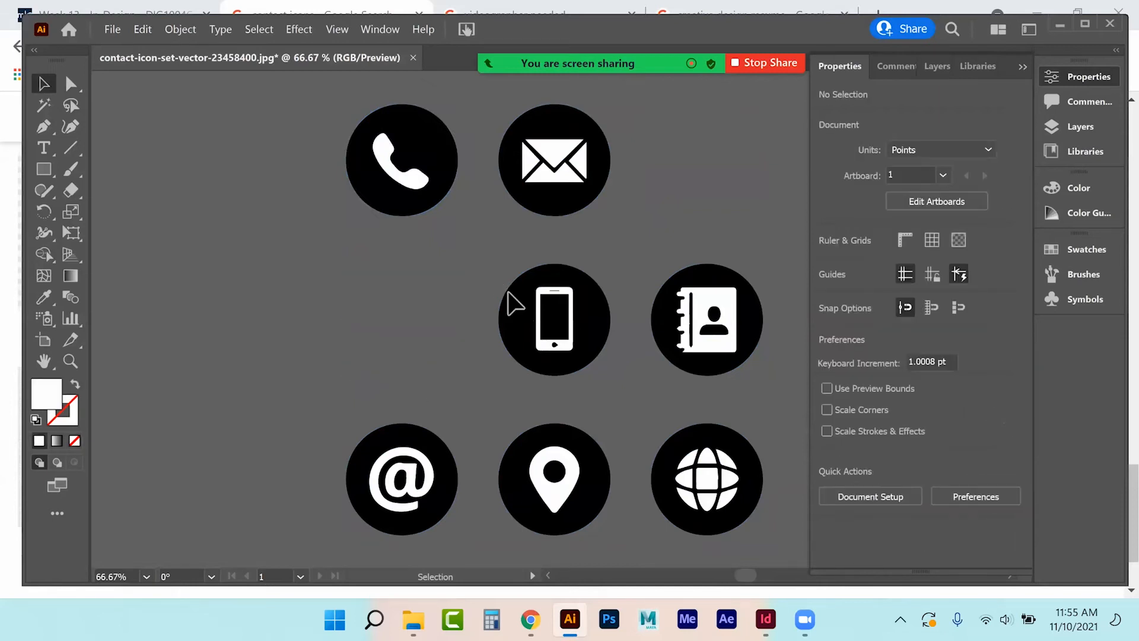
left_click_drag(610, 389, 501, 305)
left_click(731, 369, "shift")
key("Delete")
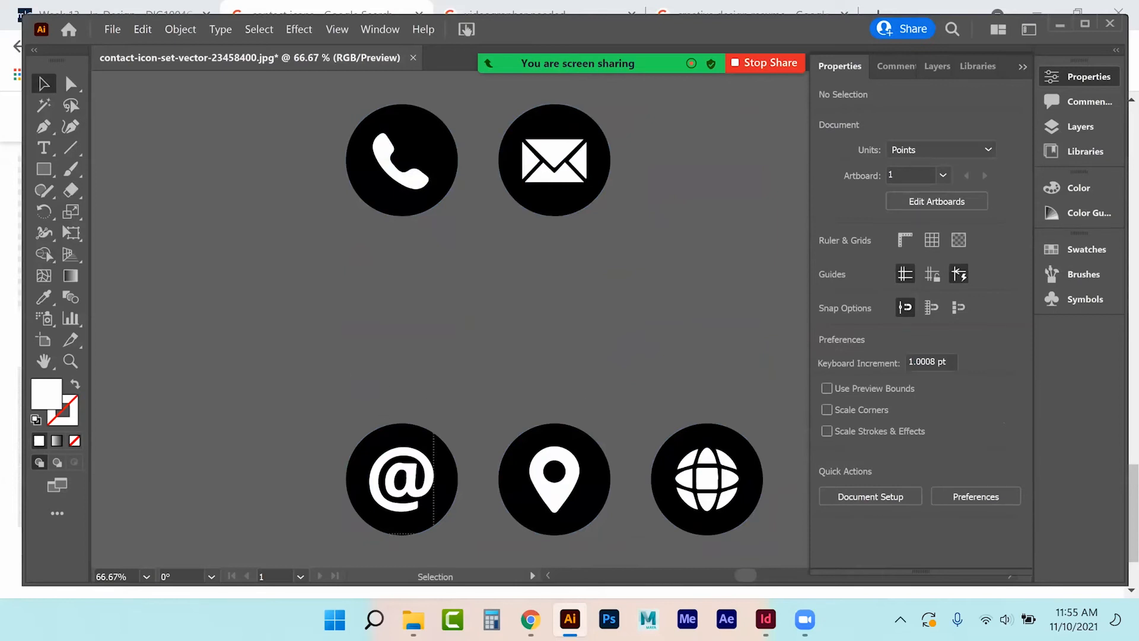
Delete the envelope icon and arrange the @, pin and globe icons with the phone in a 2×2 block.
left_click(407, 480)
left_click_drag(406, 480, 405, 283)
left_click(564, 498)
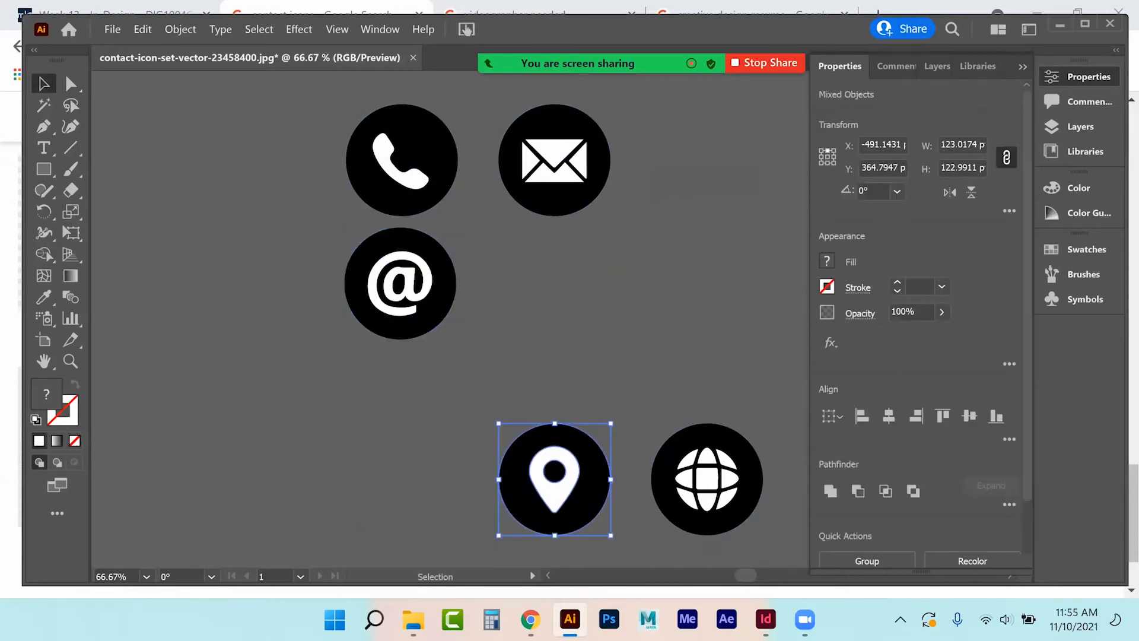
left_click_drag(554, 480, 555, 480)
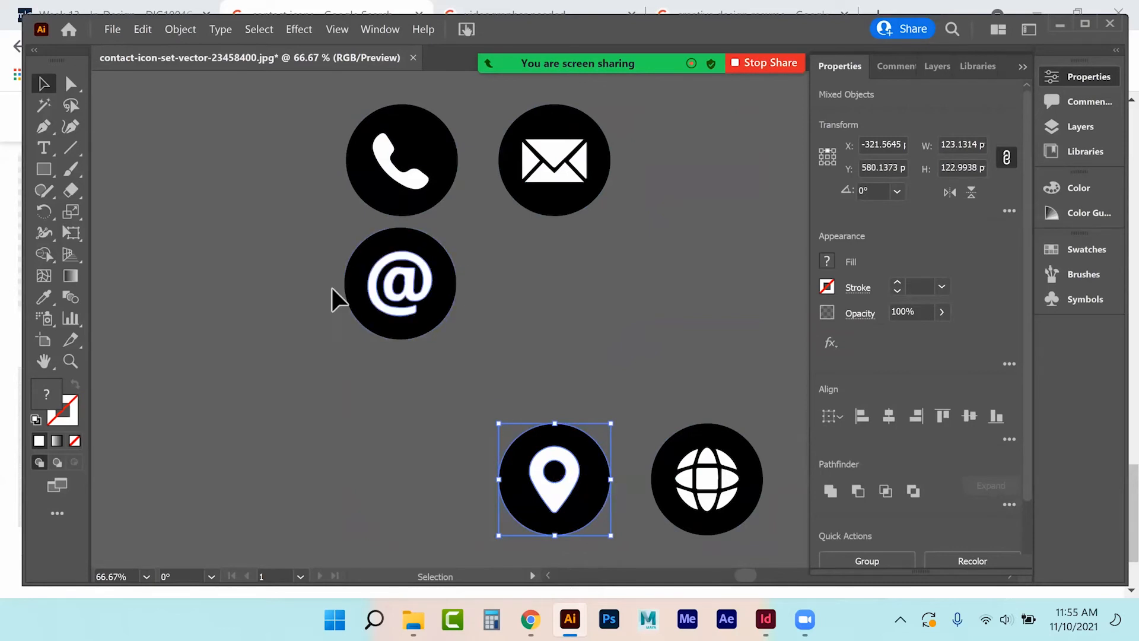
left_click(596, 178)
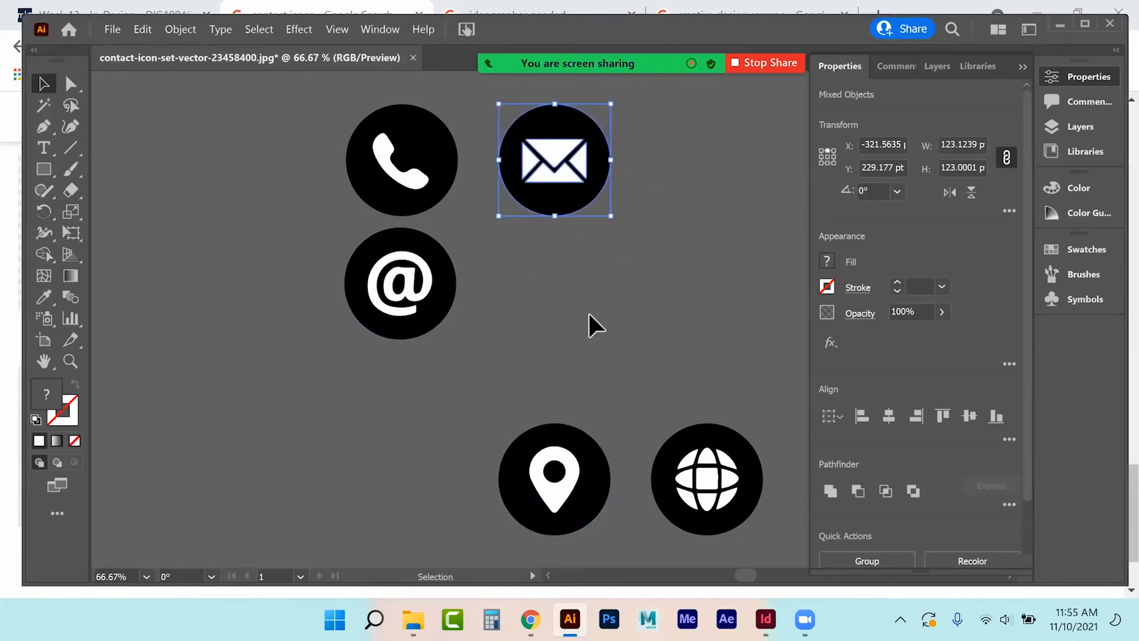
key("Delete")
left_click_drag(559, 525, 528, 330)
left_click_drag(682, 457, 532, 197)
left_click(678, 306)
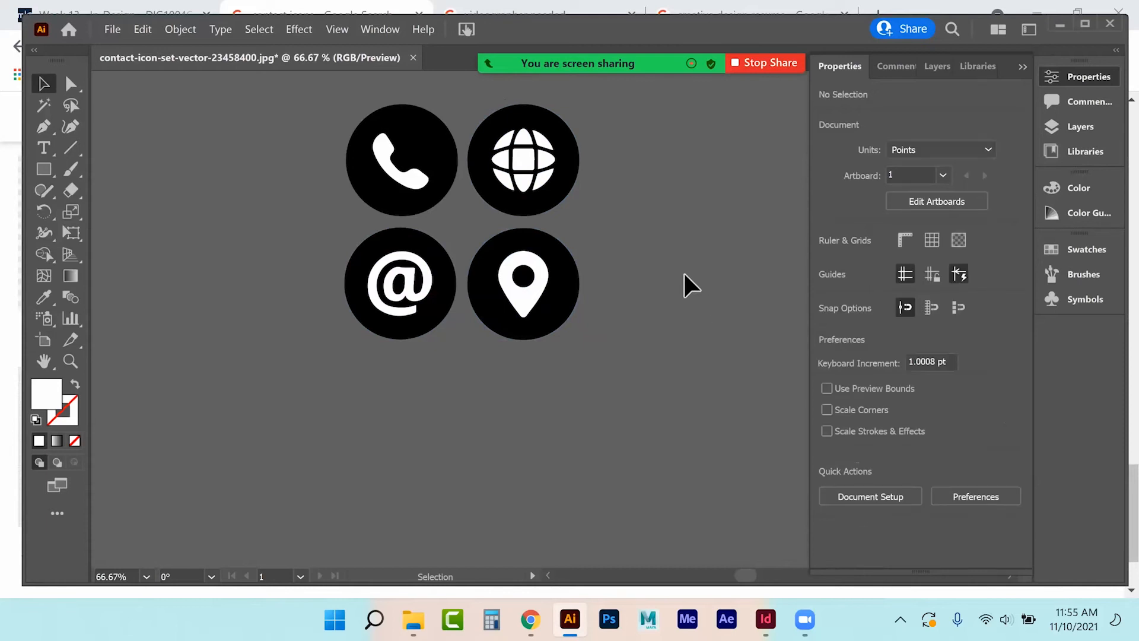
Select the four icons, try dragging them into the InDesign document, then deselect.
left_click_drag(305, 98, 605, 386)
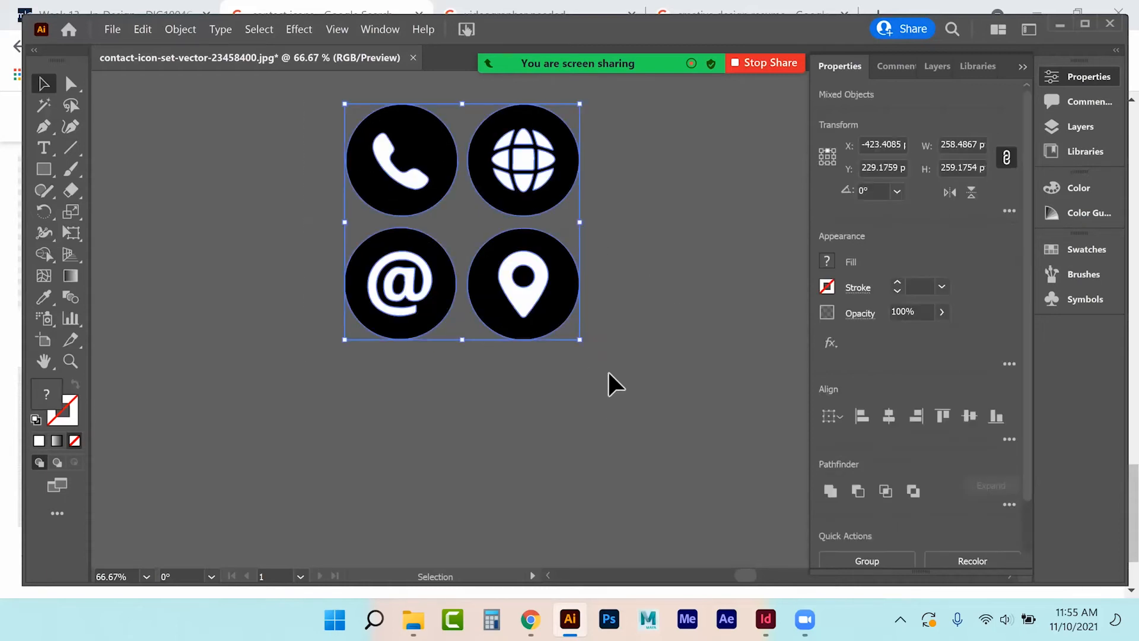
left_click_drag(498, 287, 768, 605)
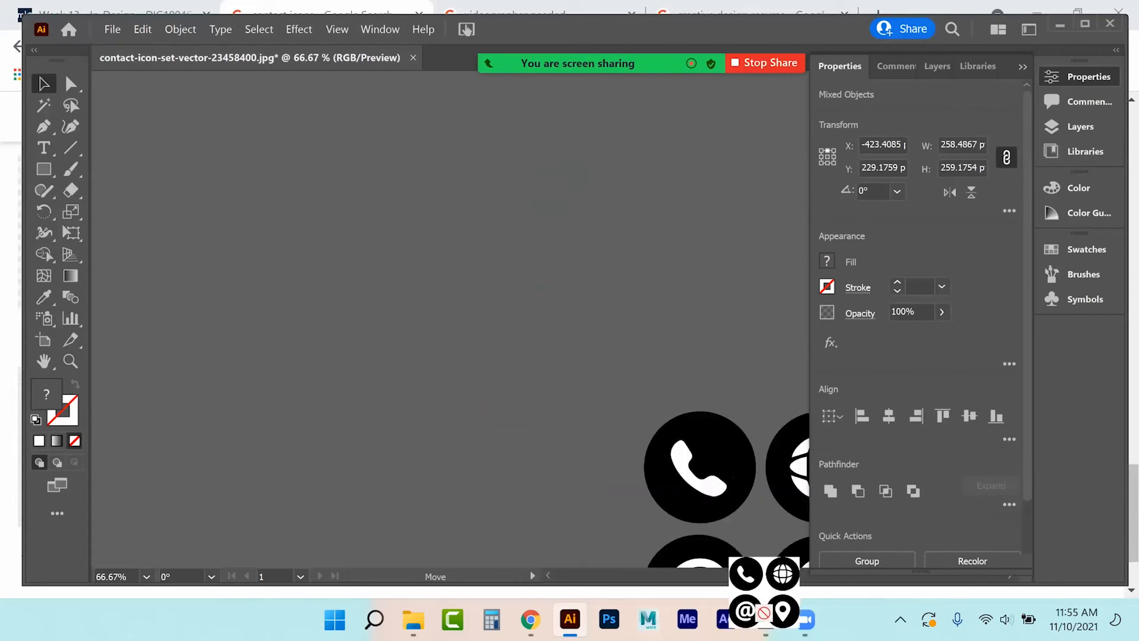
left_click_drag(764, 613, 765, 617)
left_click(765, 619)
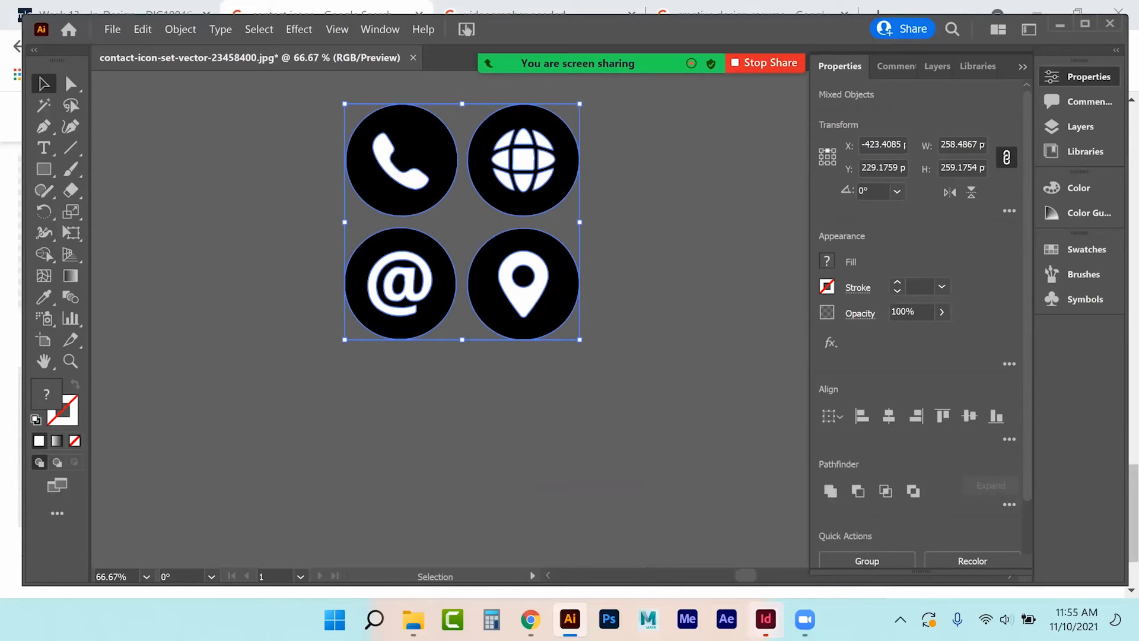
key("ctrl+shift+a")
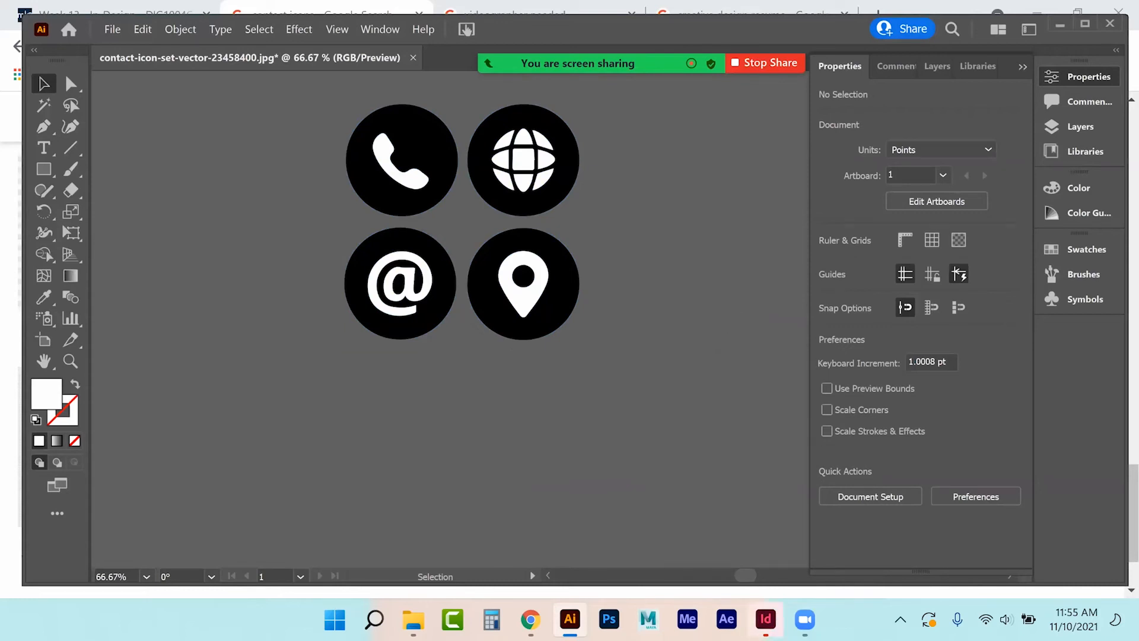
Close the Google search-by-image dialog and collapse InDesign's Properties panel.
key("alt+Tab")
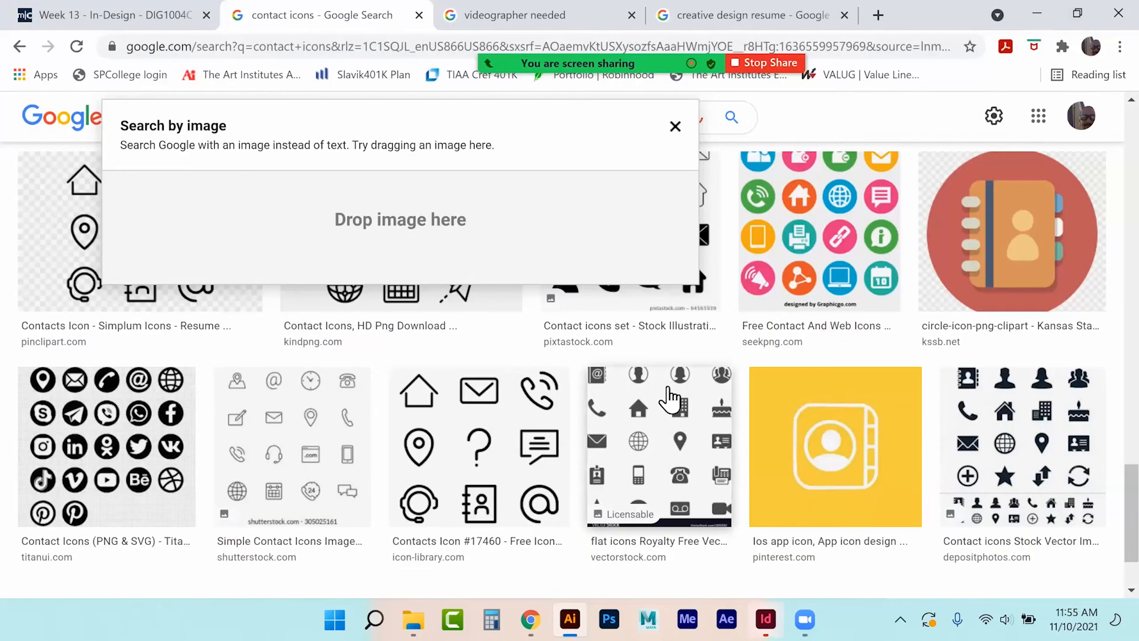
left_click(675, 127)
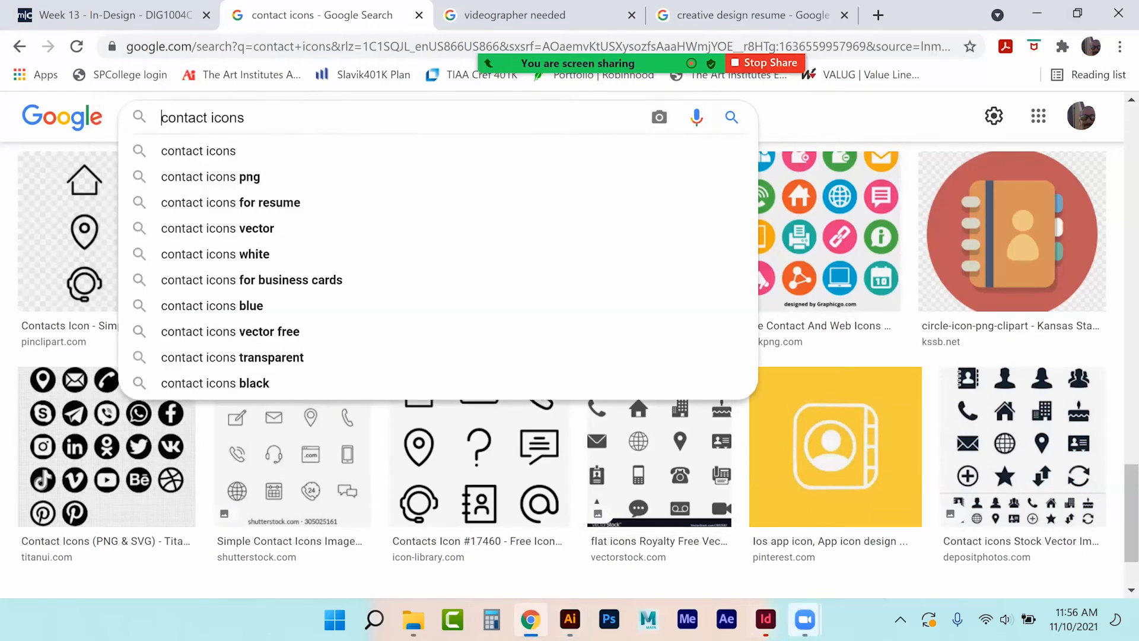
key("alt+Tab")
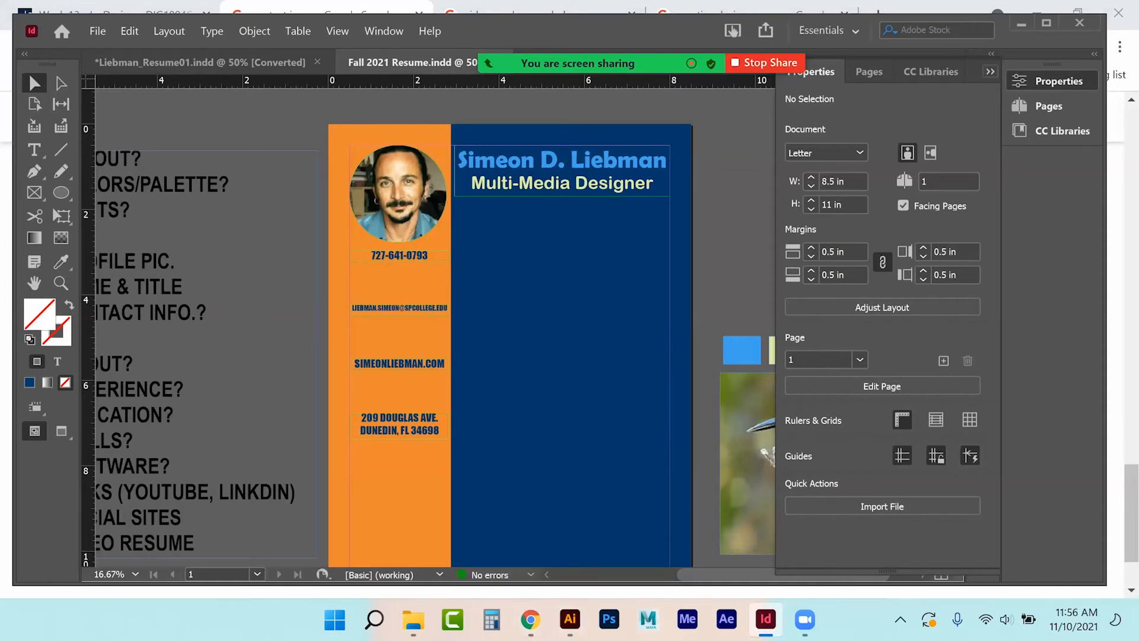
left_click(991, 71)
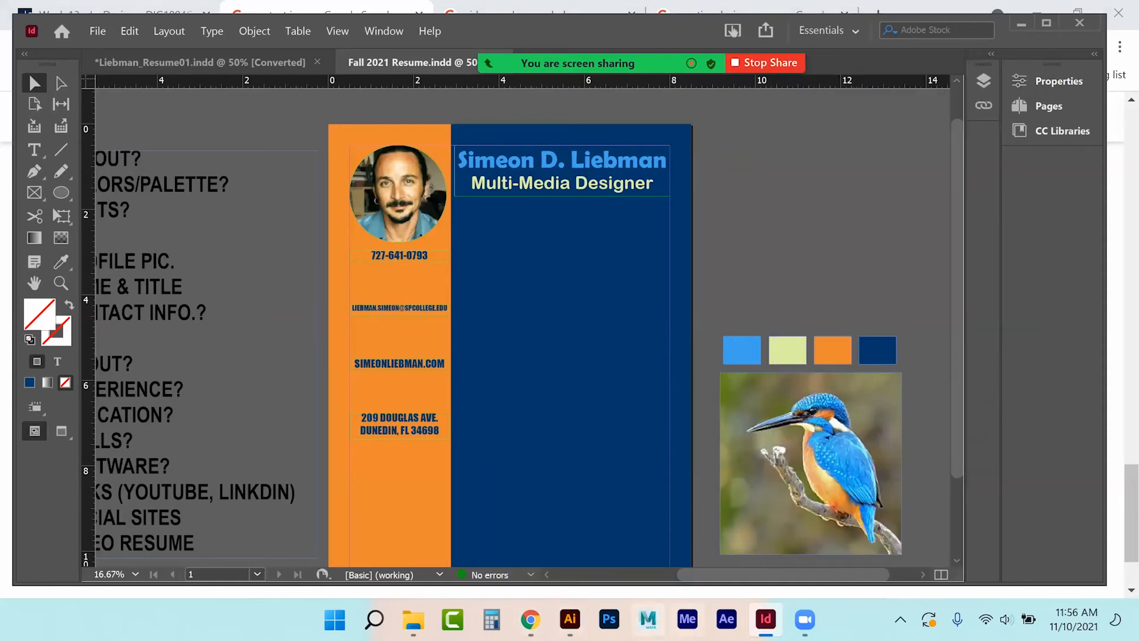
Resize the Illustrator window from its top-left corner so it floats over the InDesign resume.
left_click(570, 618)
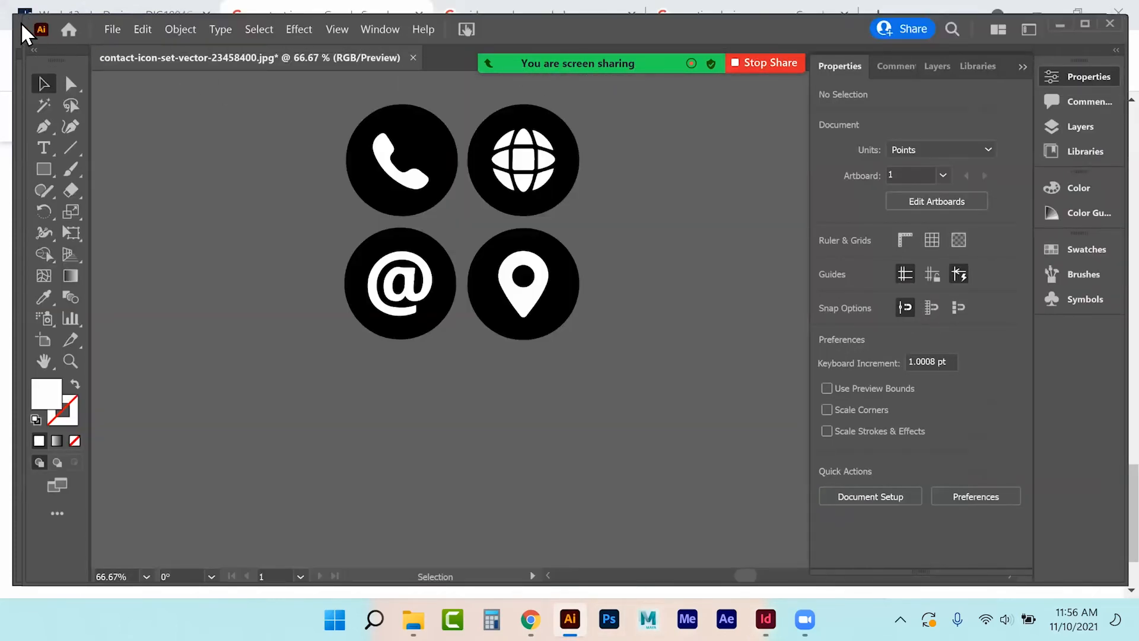
left_click_drag(23, 19, 146, 138)
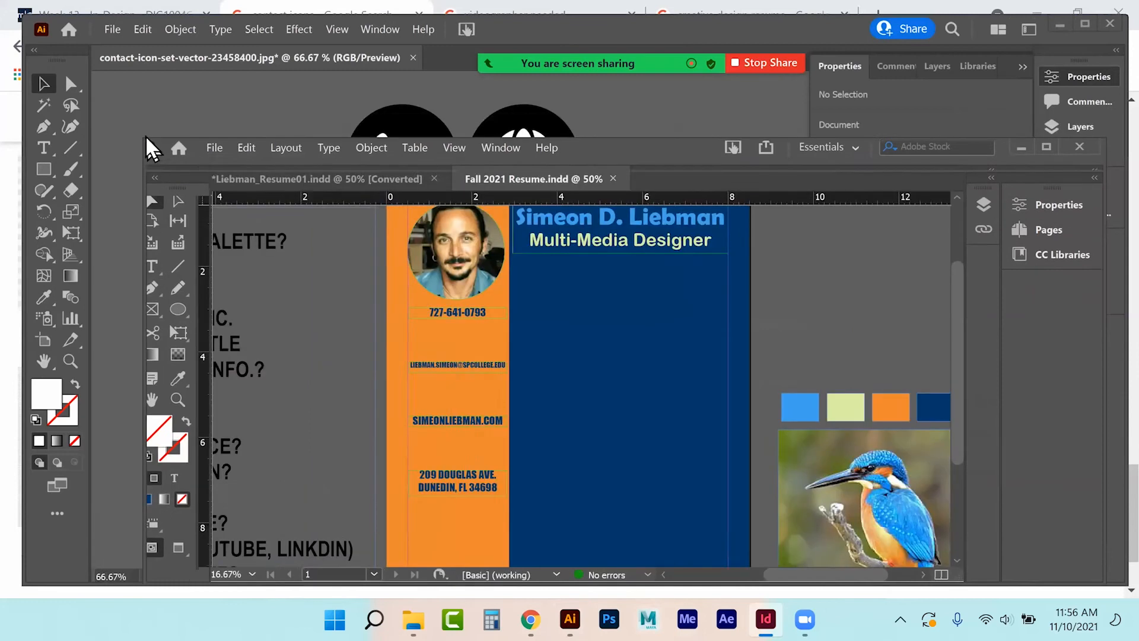
left_click_drag(64, 38, 48, 22)
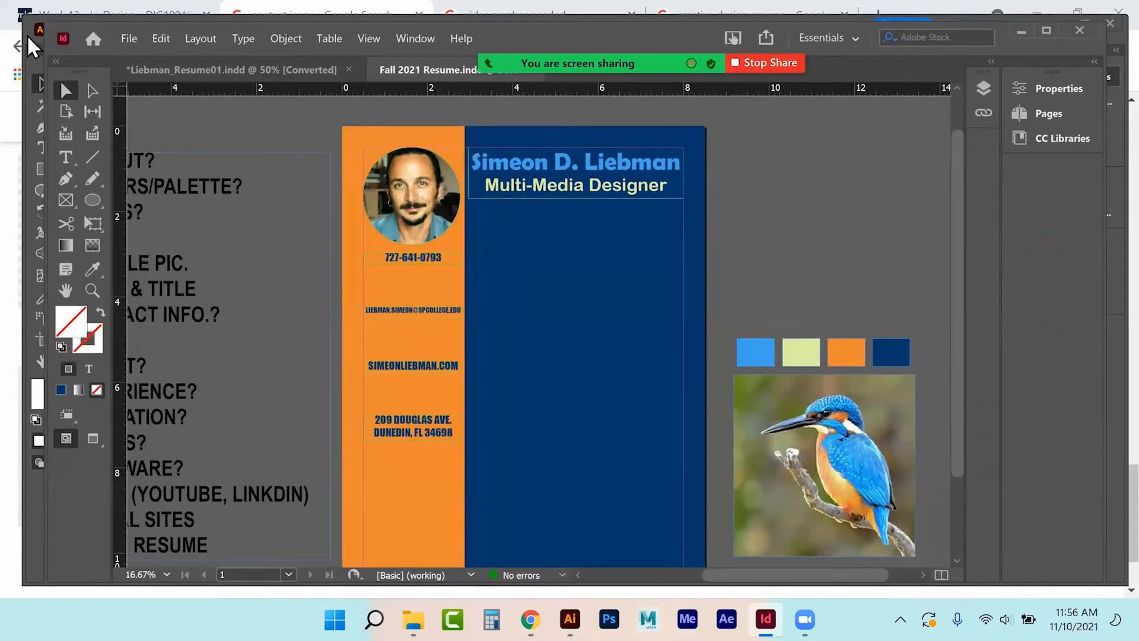
left_click(28, 37)
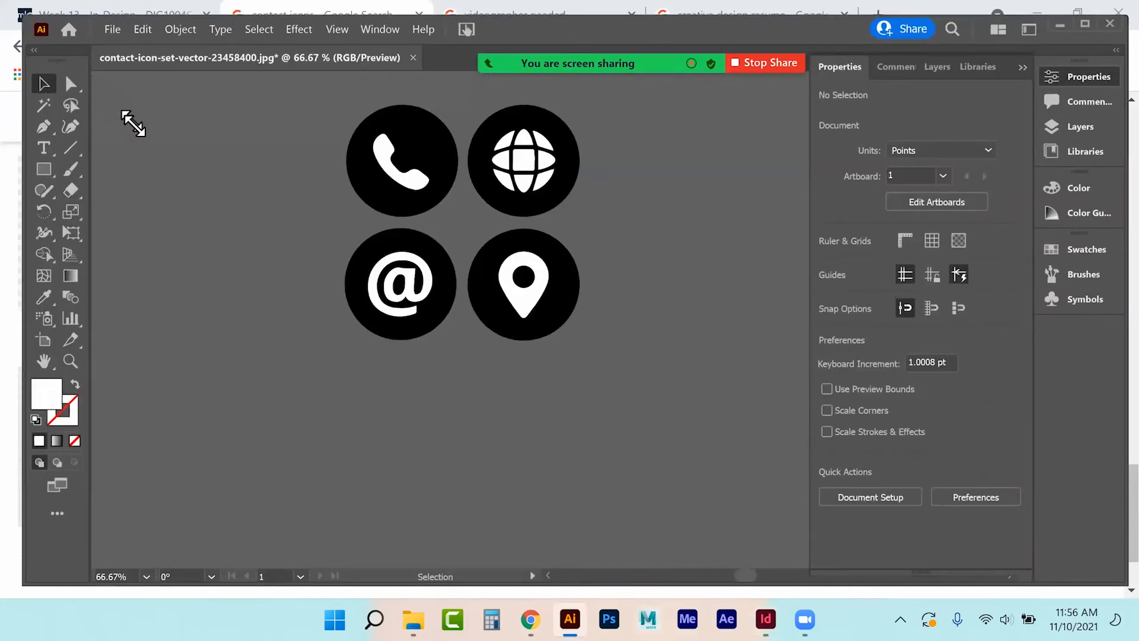
left_click_drag(133, 126, 132, 121)
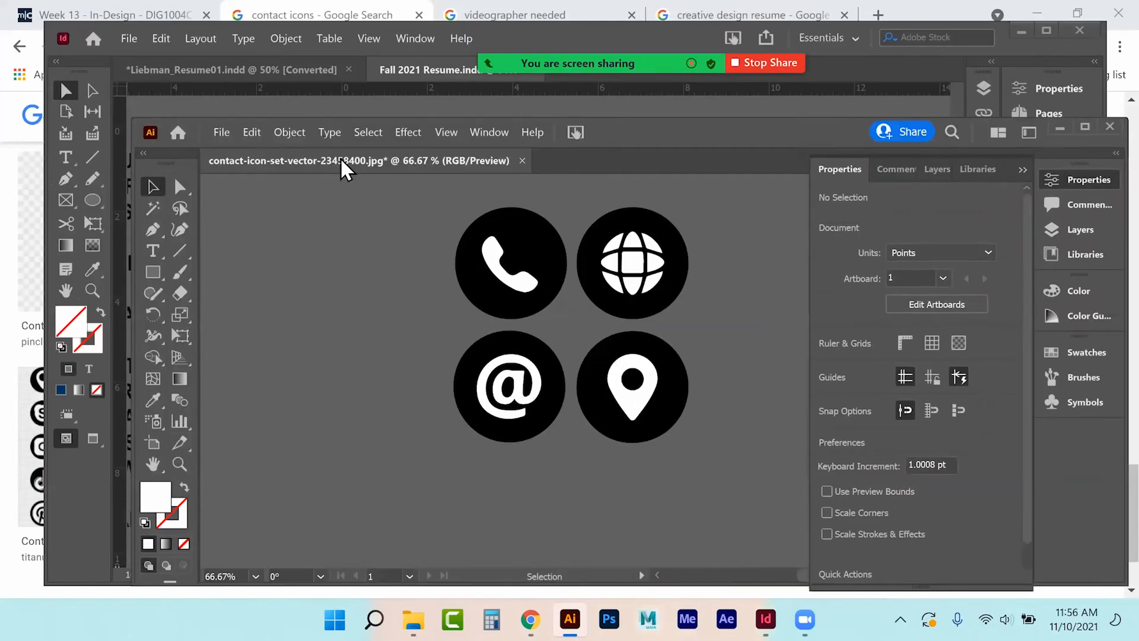
Drag the four icons from Illustrator onto the resume page, then delete that first placed copy.
left_click_drag(605, 130, 1112, 89)
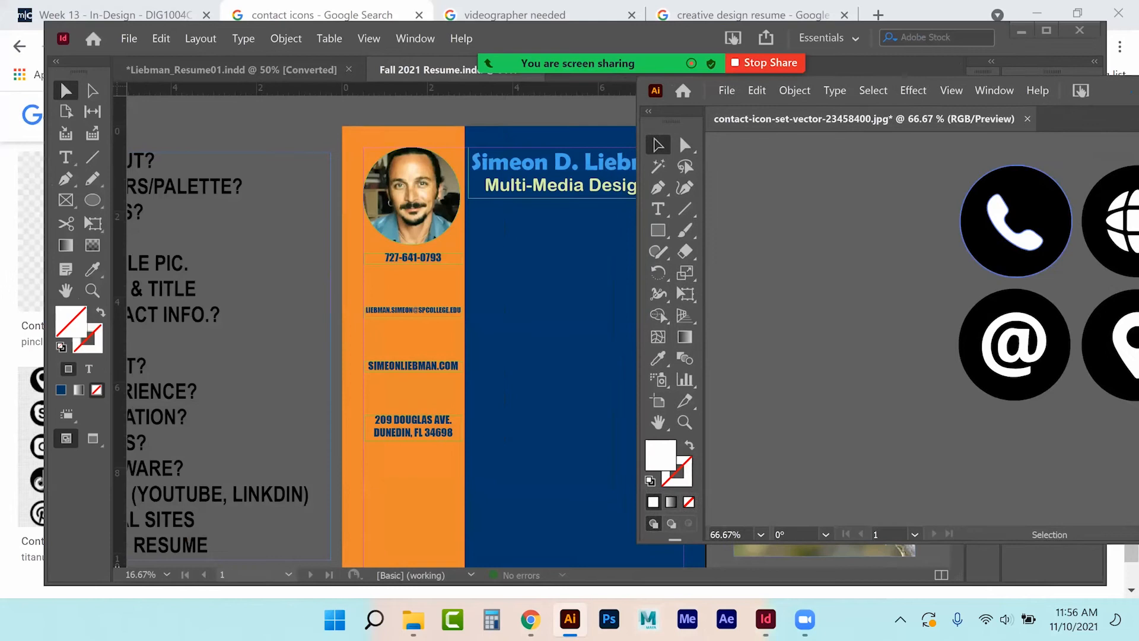
key("ctrl+a")
left_click_drag(1044, 216, 547, 373)
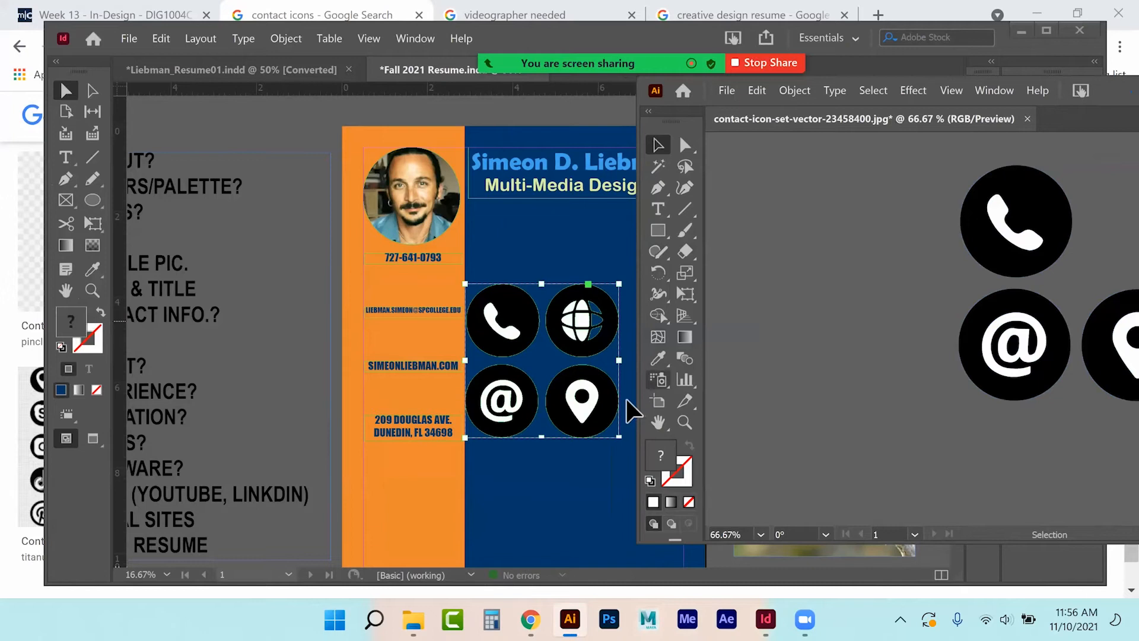
left_click(563, 473)
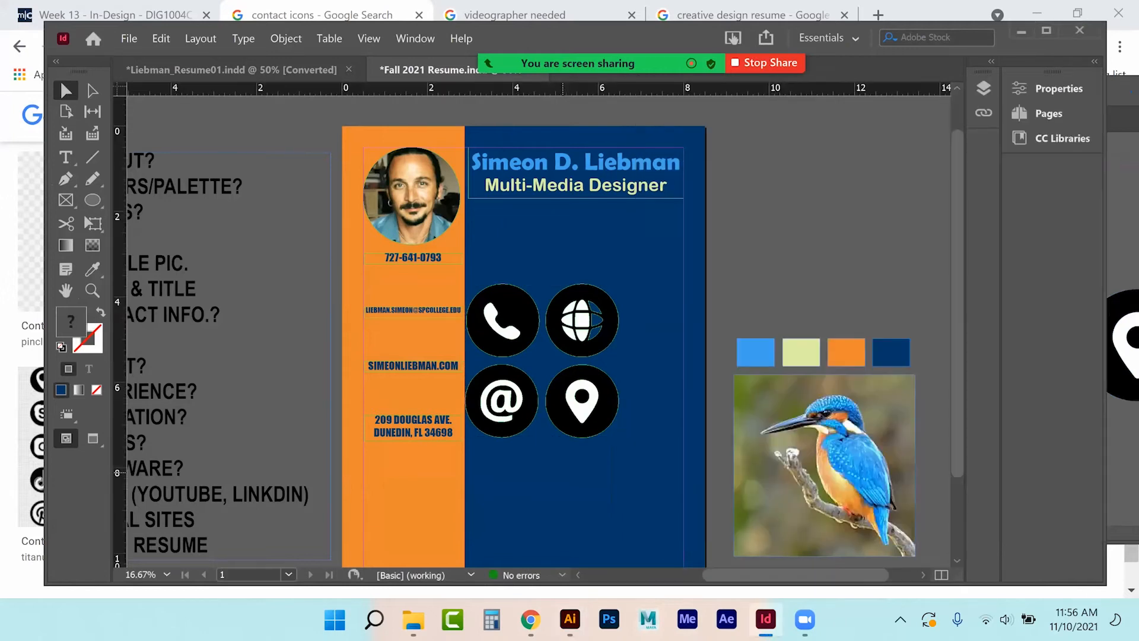
left_click(522, 370)
key("Delete")
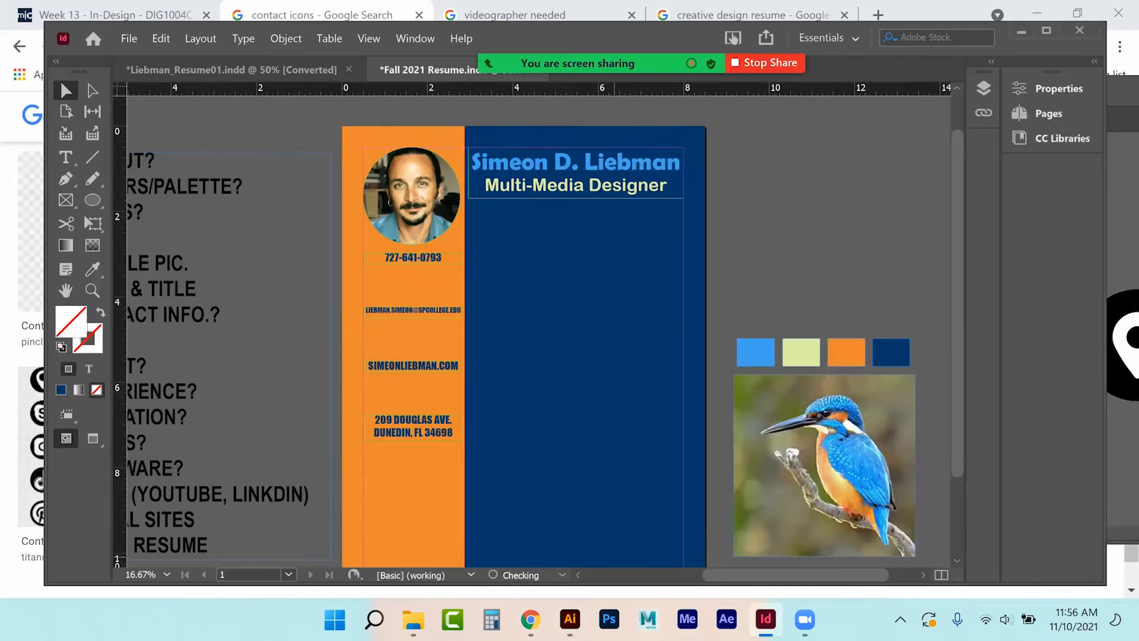
Realign the globe icon, reselect all four, minimize Illustrator and move the icon group right of the page.
left_click(570, 619)
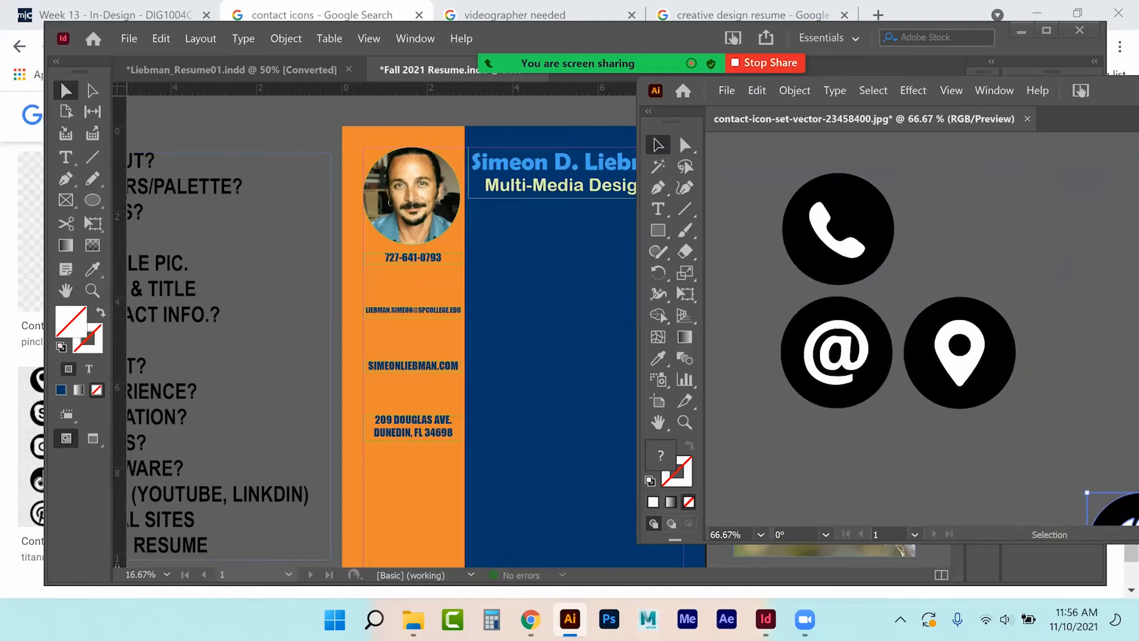
left_click_drag(1127, 505, 577, 384)
key("ctrl+a")
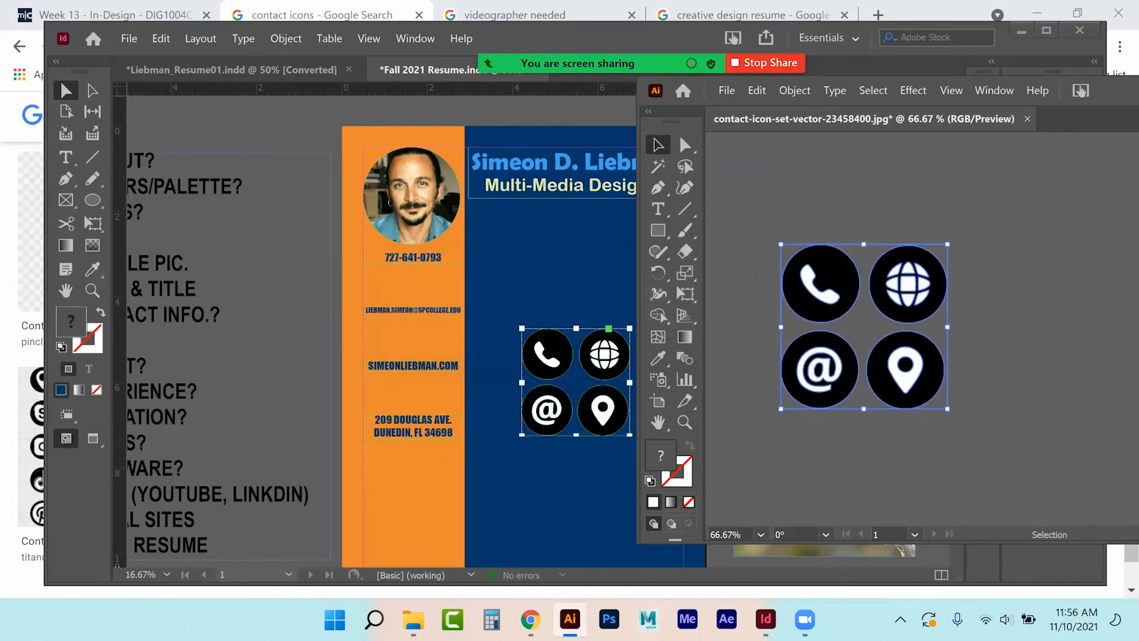
left_click_drag(664, 88, 154, 108)
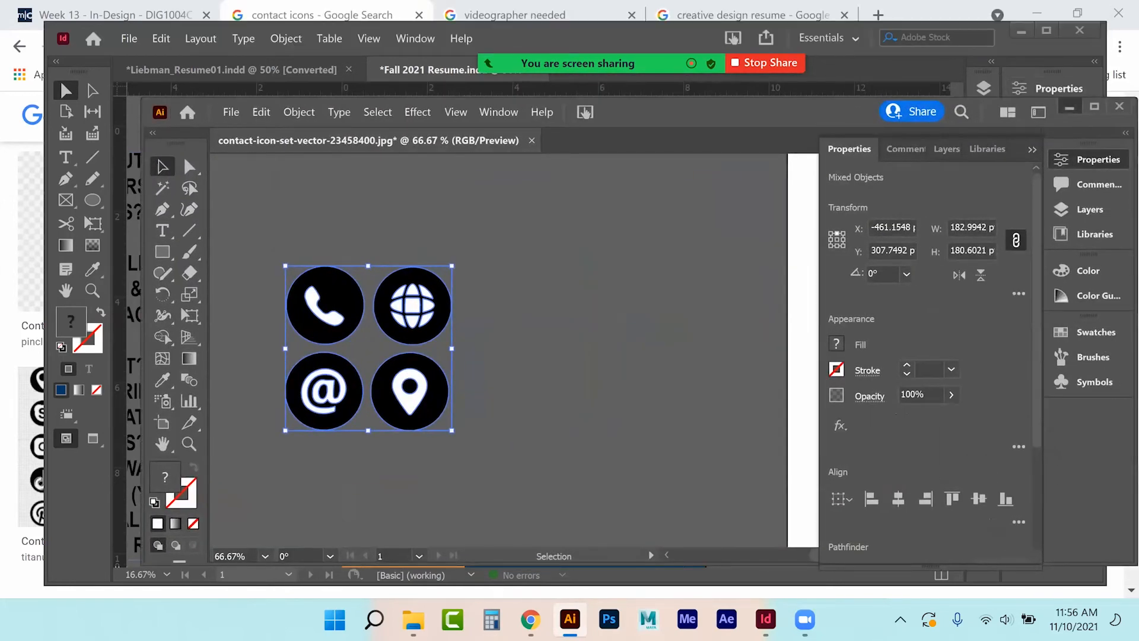
left_click(1070, 108)
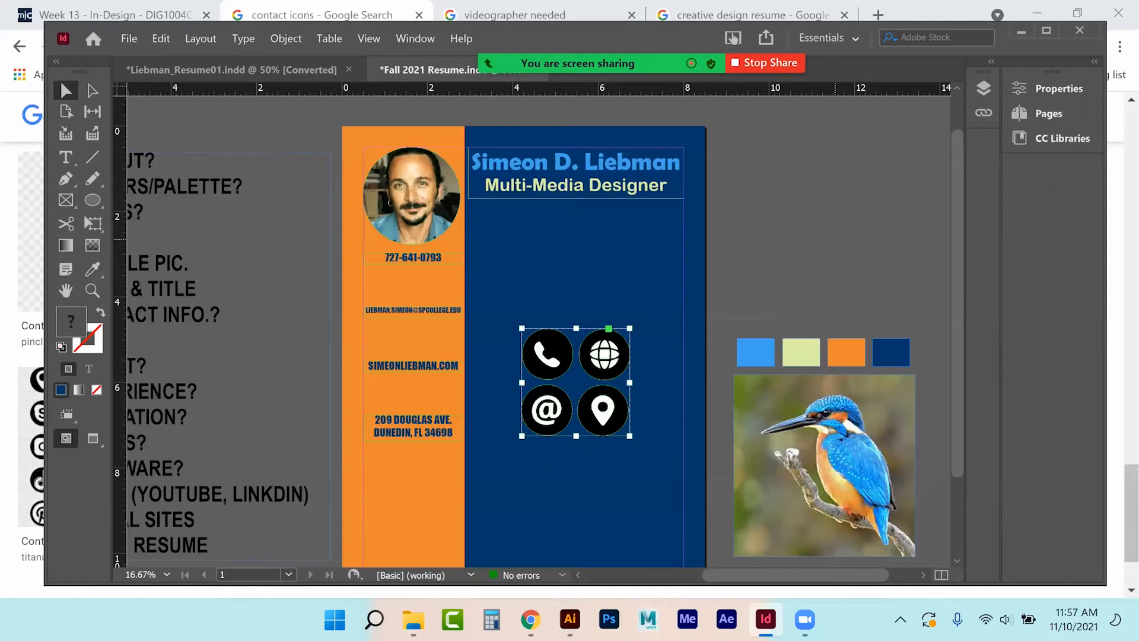
left_click_drag(597, 360, 804, 217)
Ungroup the pasted contact icon group on the pasteboard and marquee-select all four icons with their parts.
left_click(872, 200)
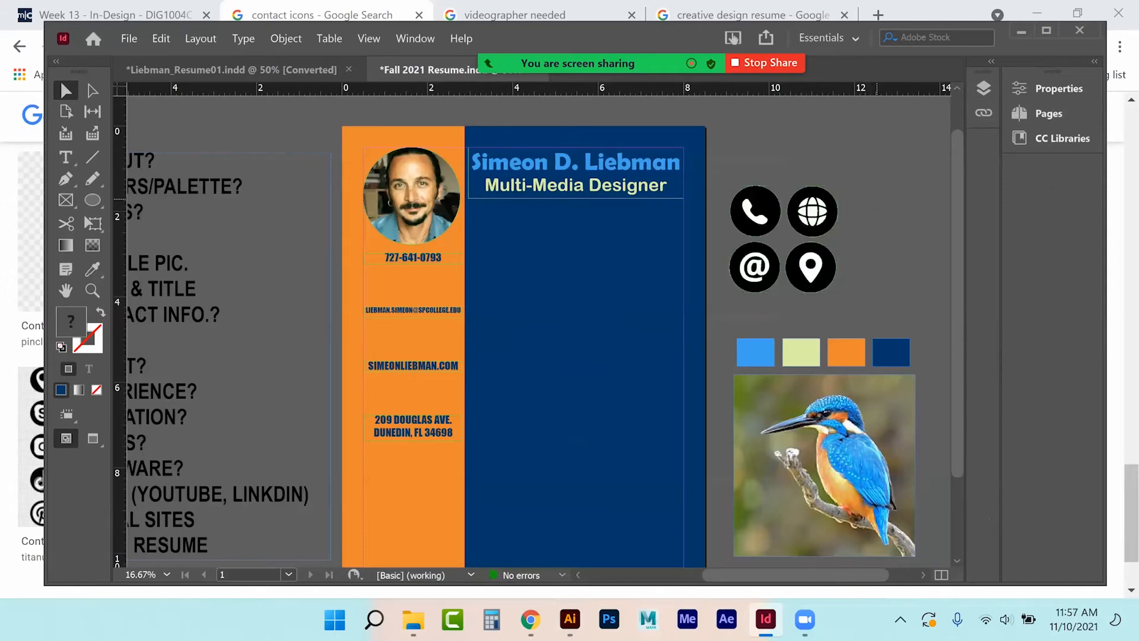
left_click(818, 215)
left_click(858, 222)
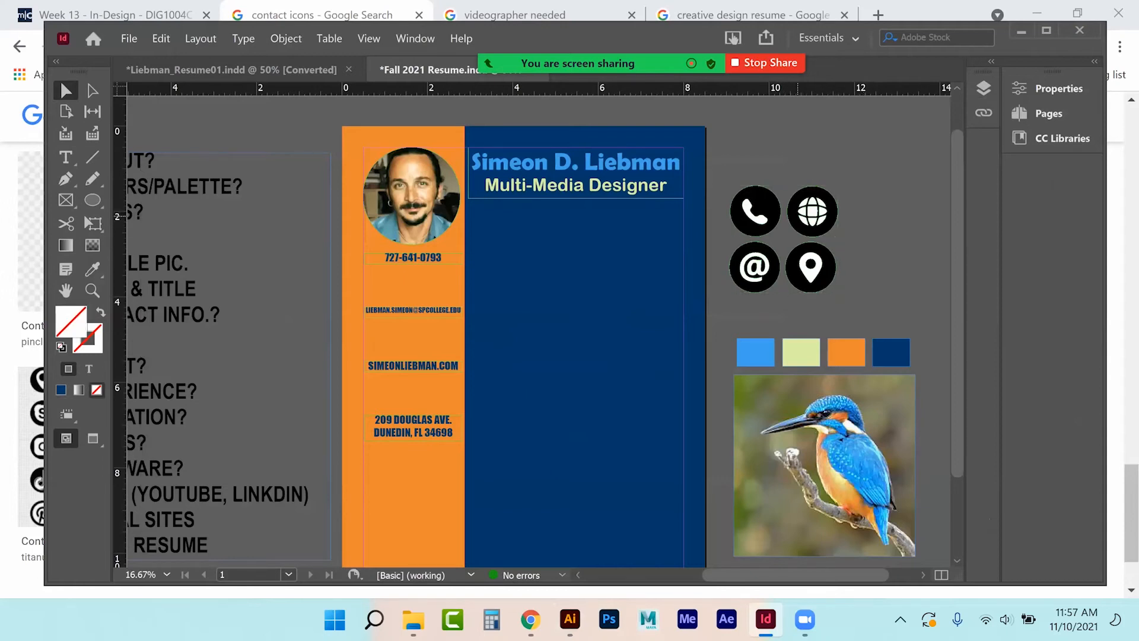
left_click(797, 216)
left_click(896, 246)
left_click(798, 219)
right_click(804, 259)
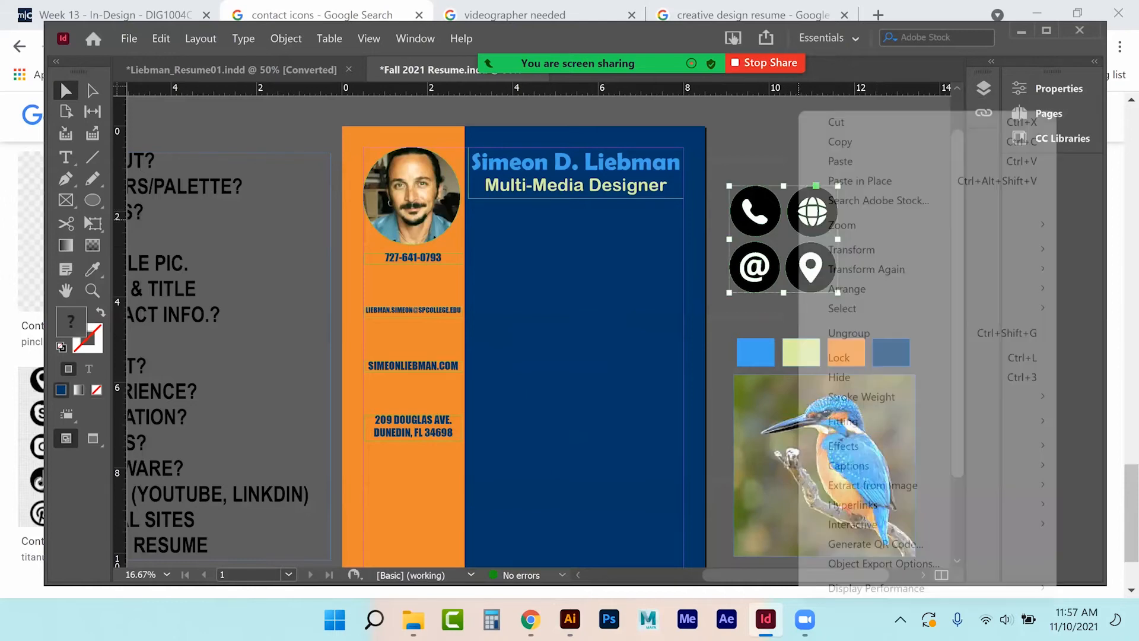
left_click(849, 333)
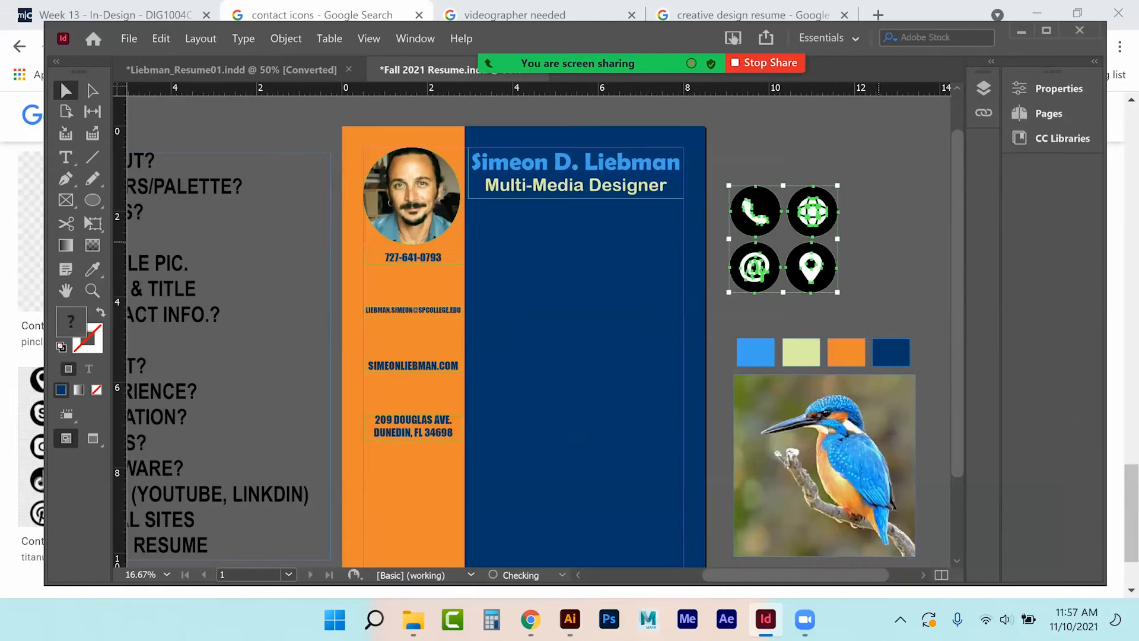
left_click(888, 227)
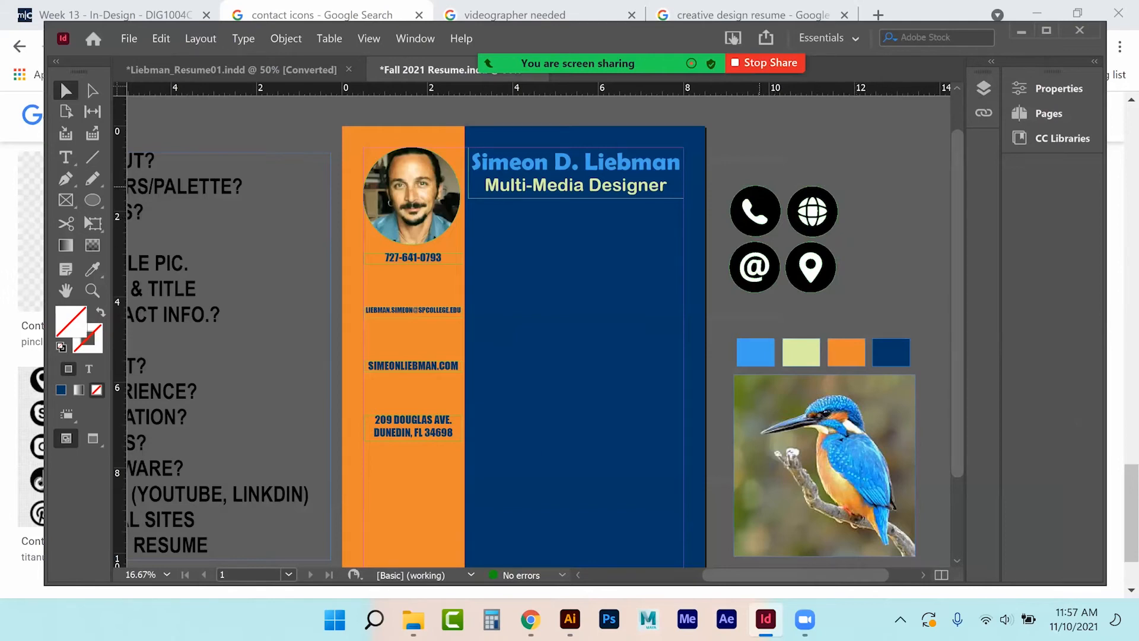
left_click_drag(710, 171, 851, 308)
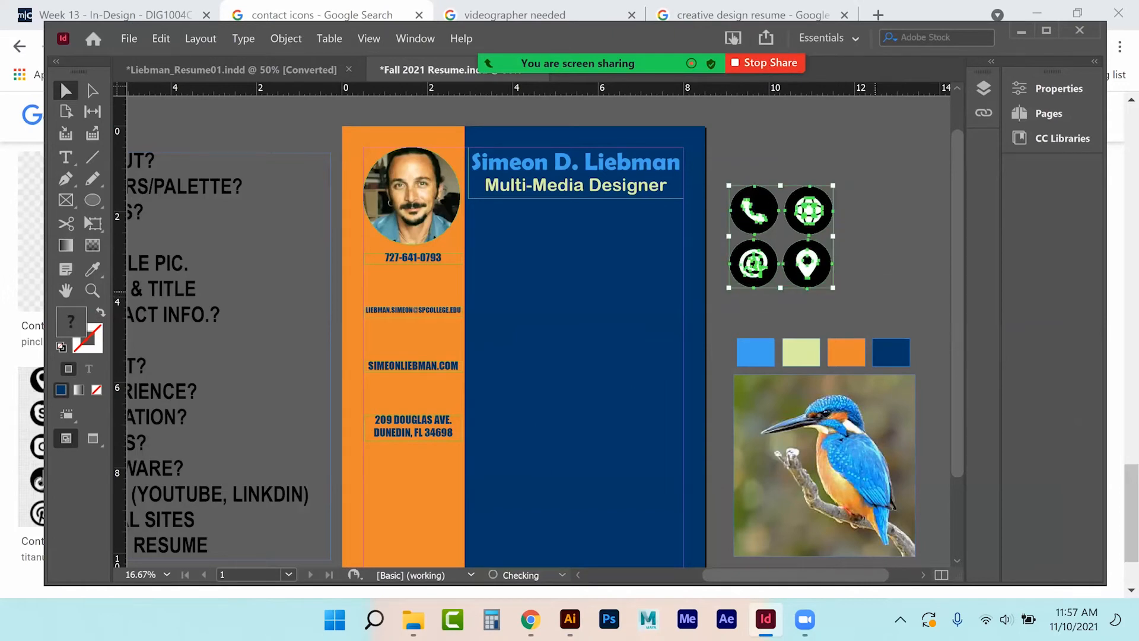
Fill the white phone symbol with pale yellow-green R=222 G=240 B=164.
key("ctrl+equal")
key("ctrl+equal")
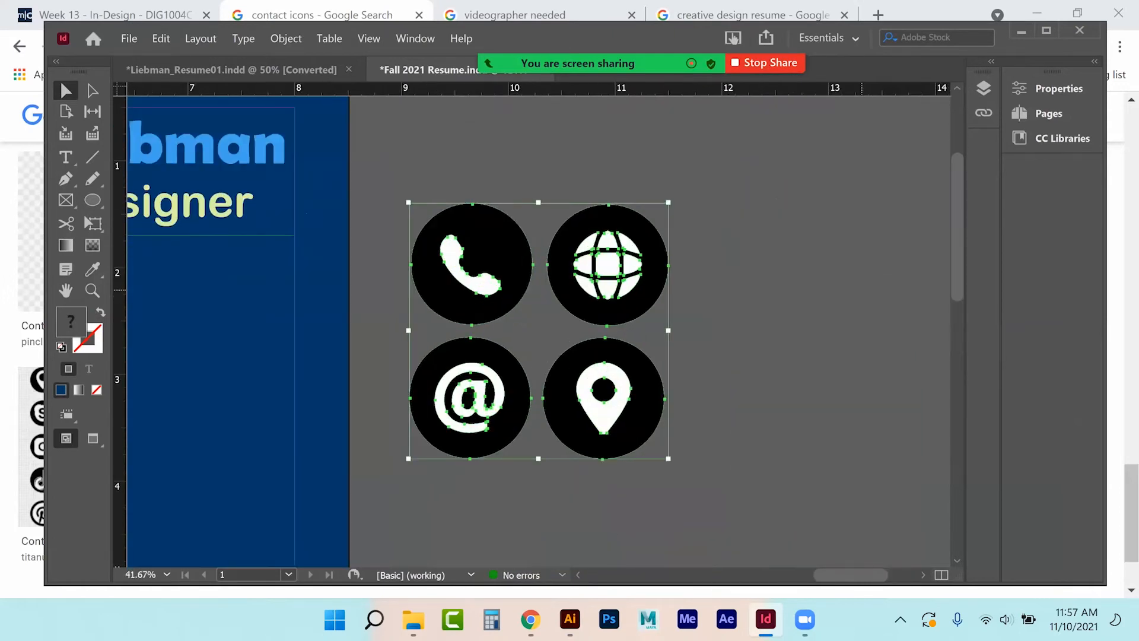
left_click(862, 290)
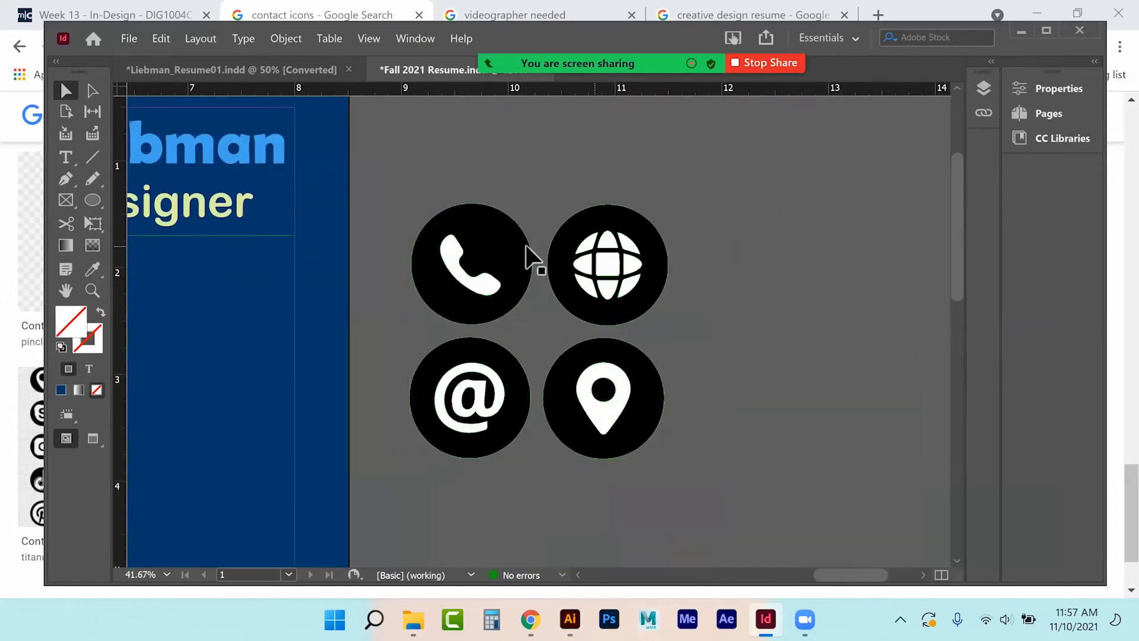
left_click(456, 261)
left_click(1059, 88)
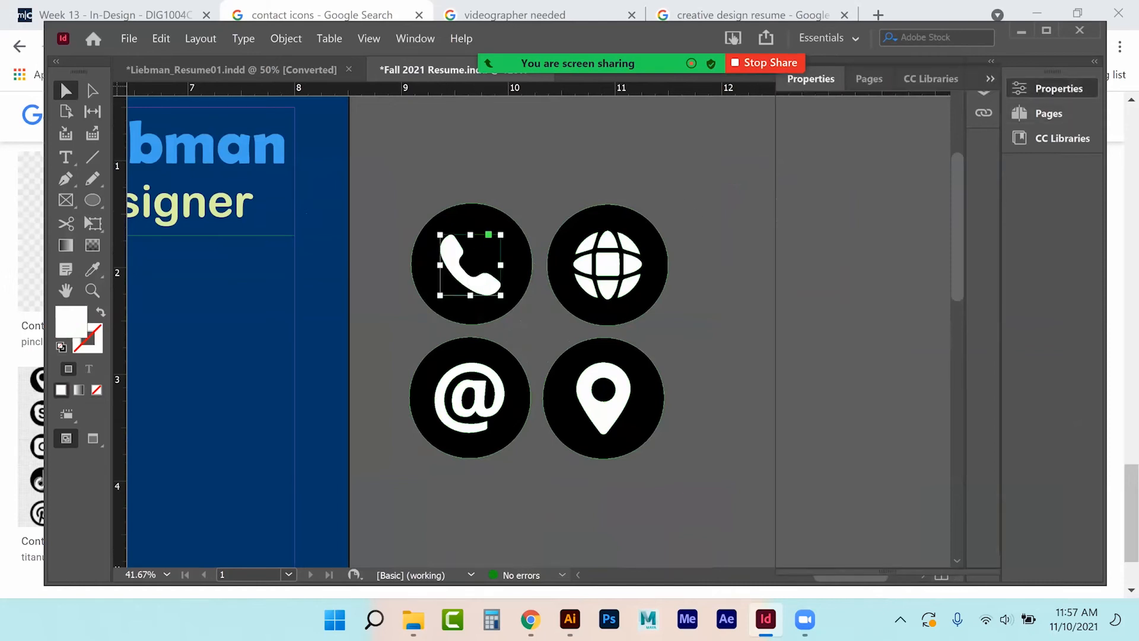
left_click(792, 253)
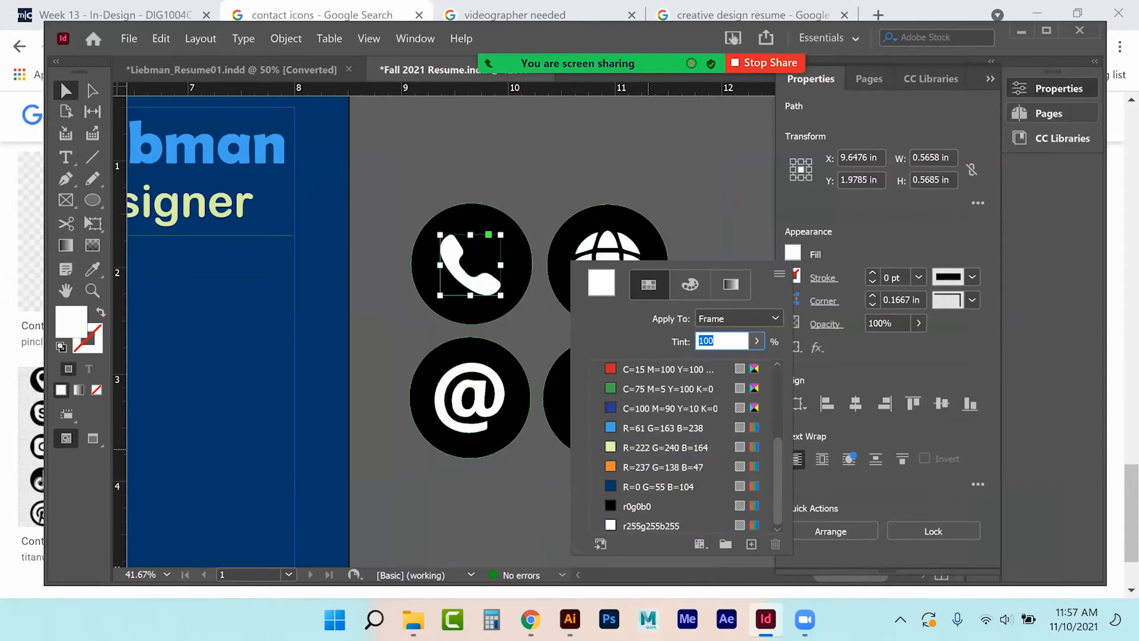
left_click(664, 447)
left_click(479, 402)
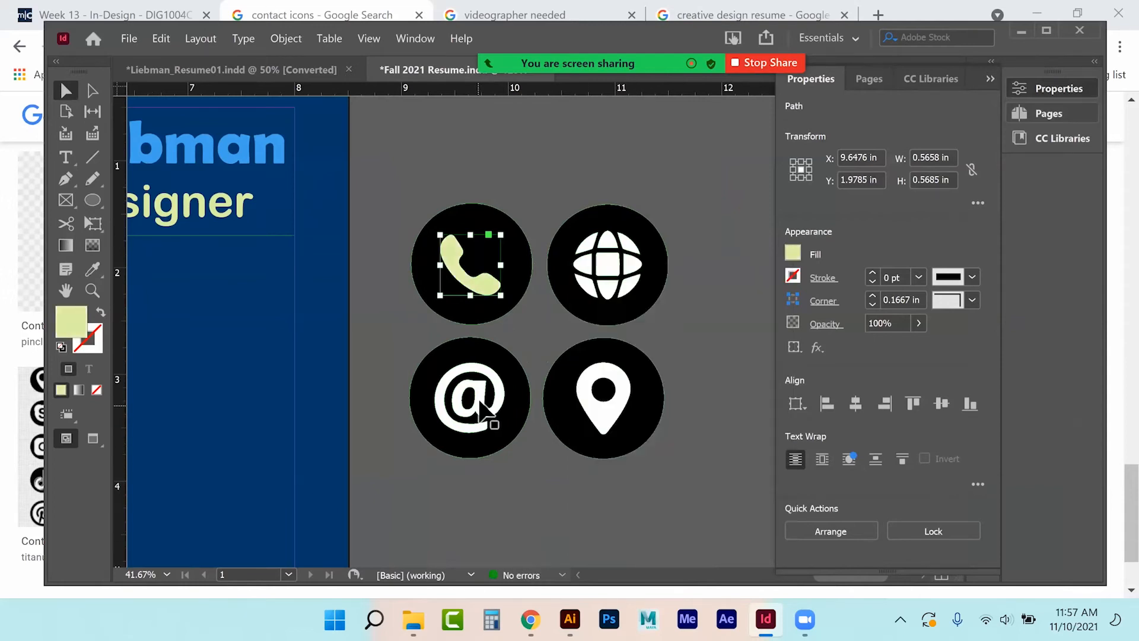
Fill the @, pin and globe symbols, including the globe's middle band, with the same pale yellow-green.
left_click(481, 403)
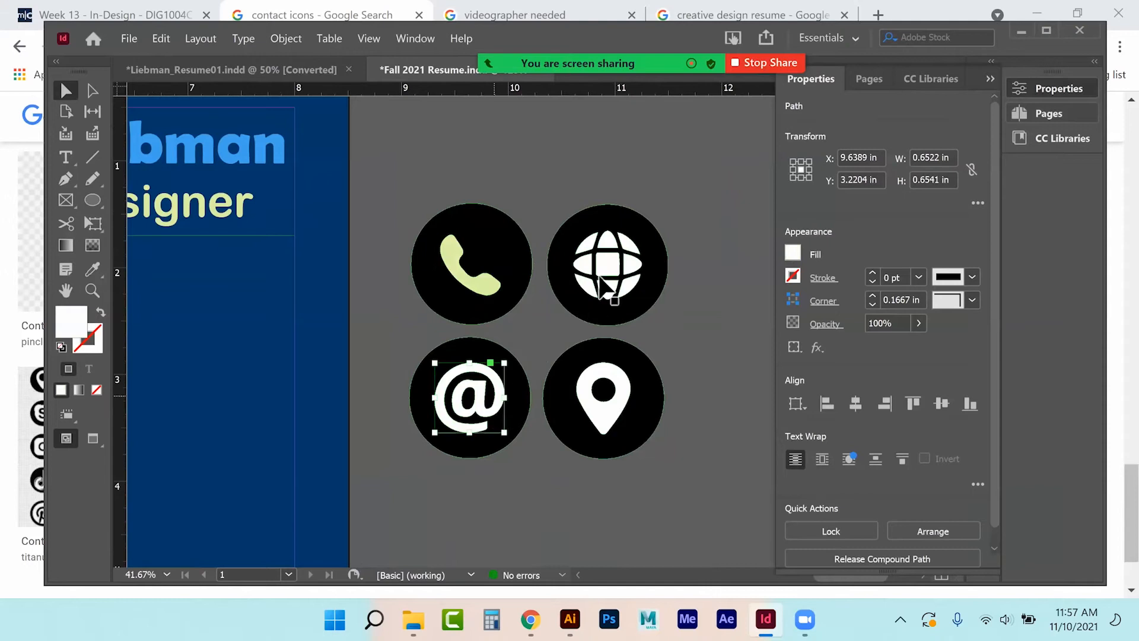
left_click(608, 279, "shift")
left_click(596, 388, "shift")
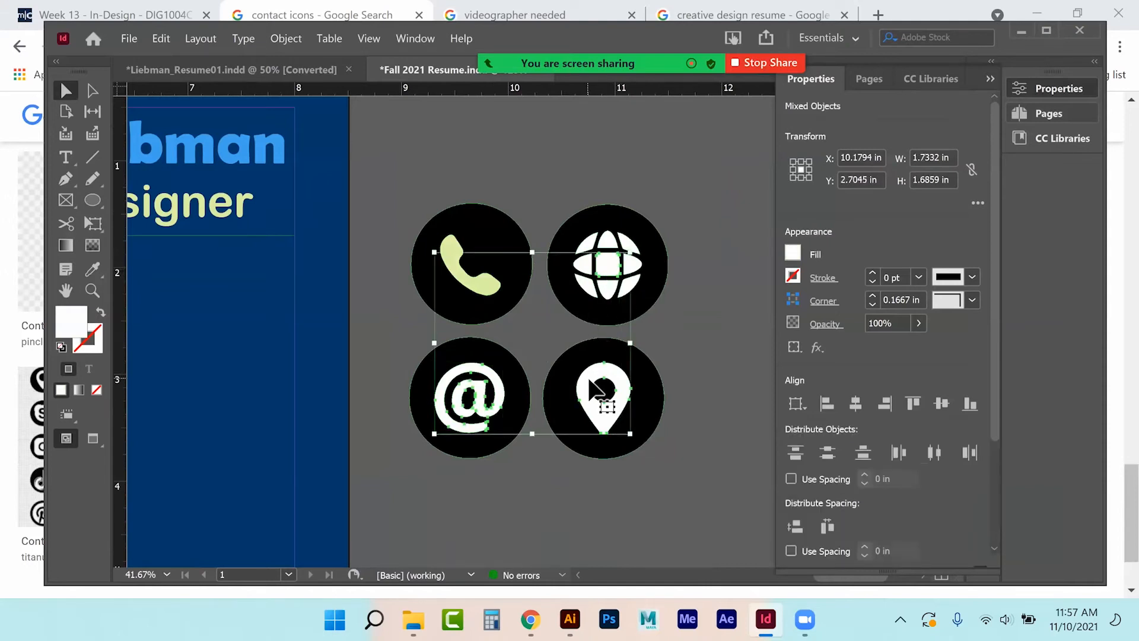
left_click(589, 245, "shift")
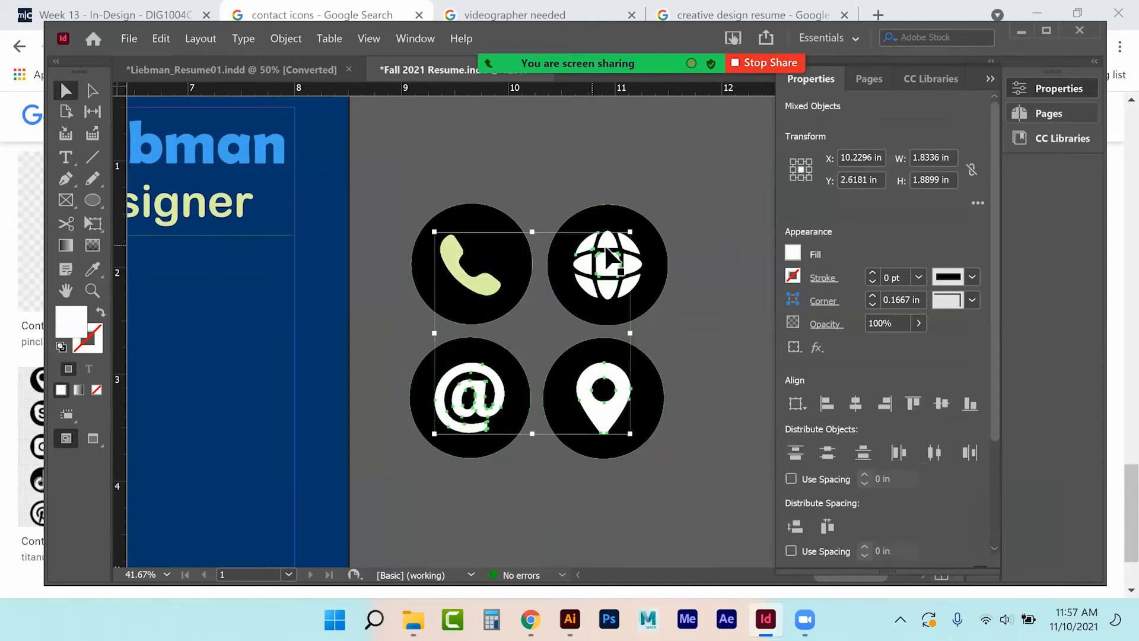
left_click(640, 267, "shift")
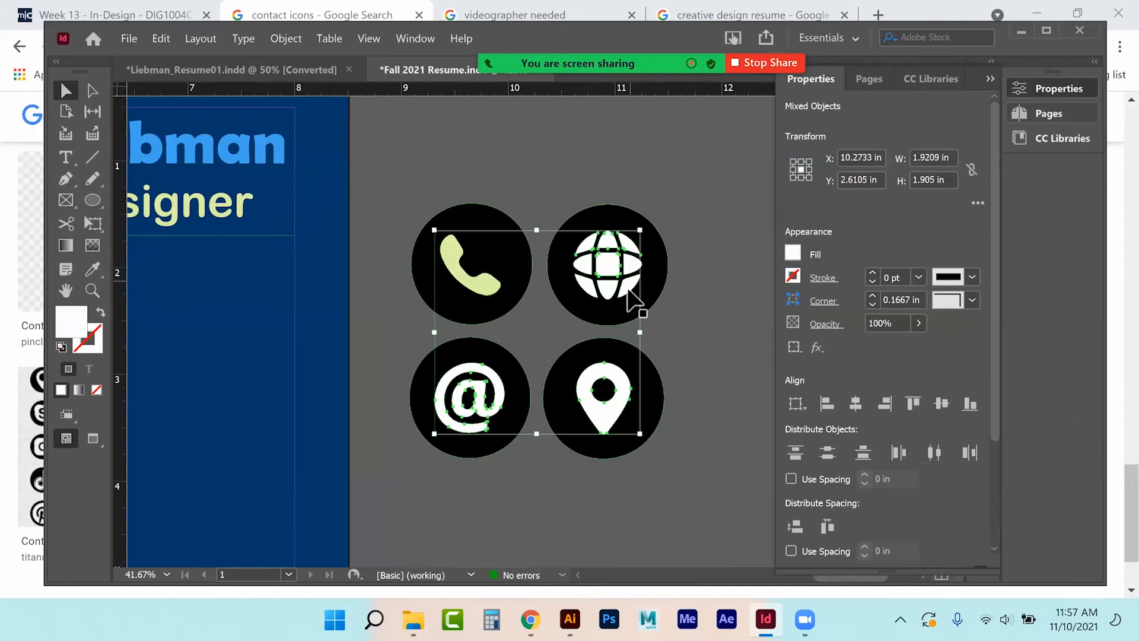
left_click(604, 291, "shift")
left_click(793, 254)
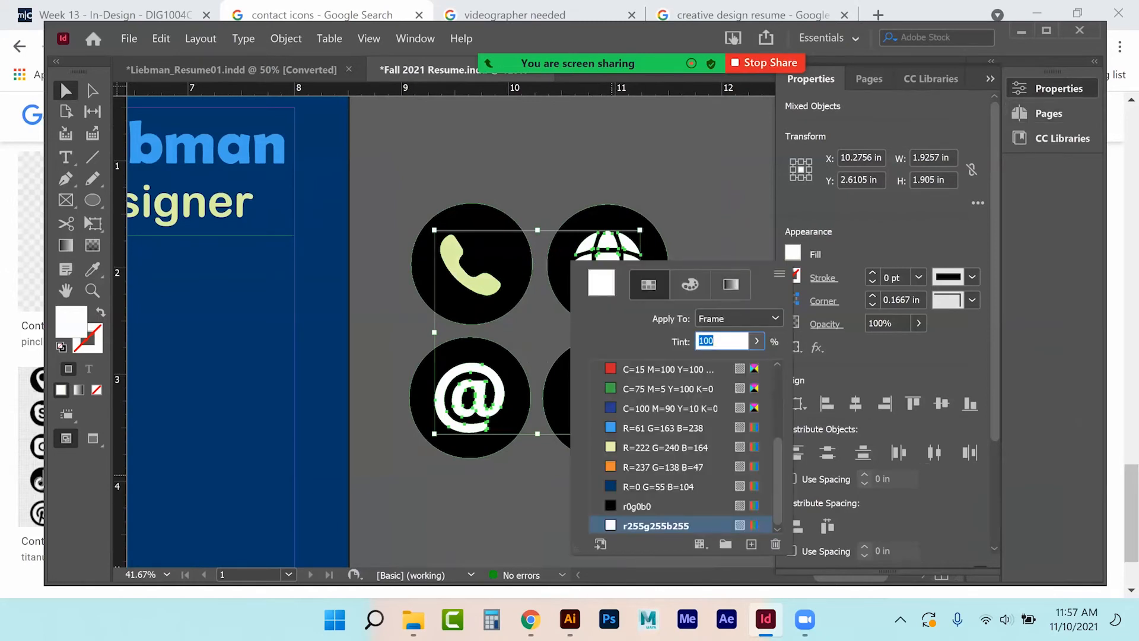
left_click(652, 447)
left_click(584, 268)
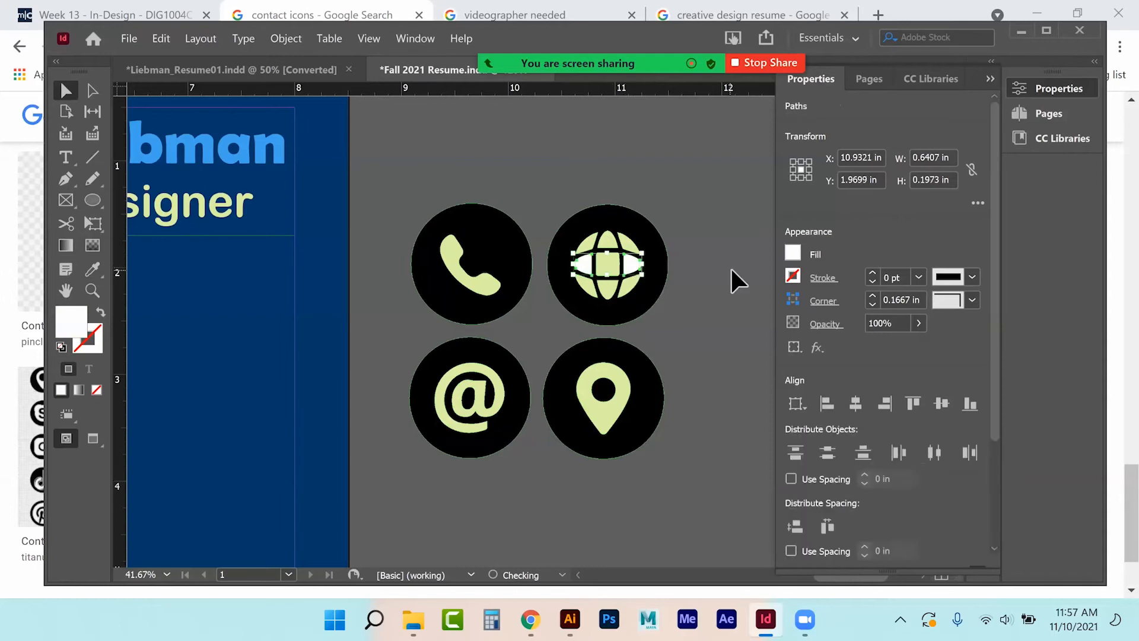
left_click(793, 253)
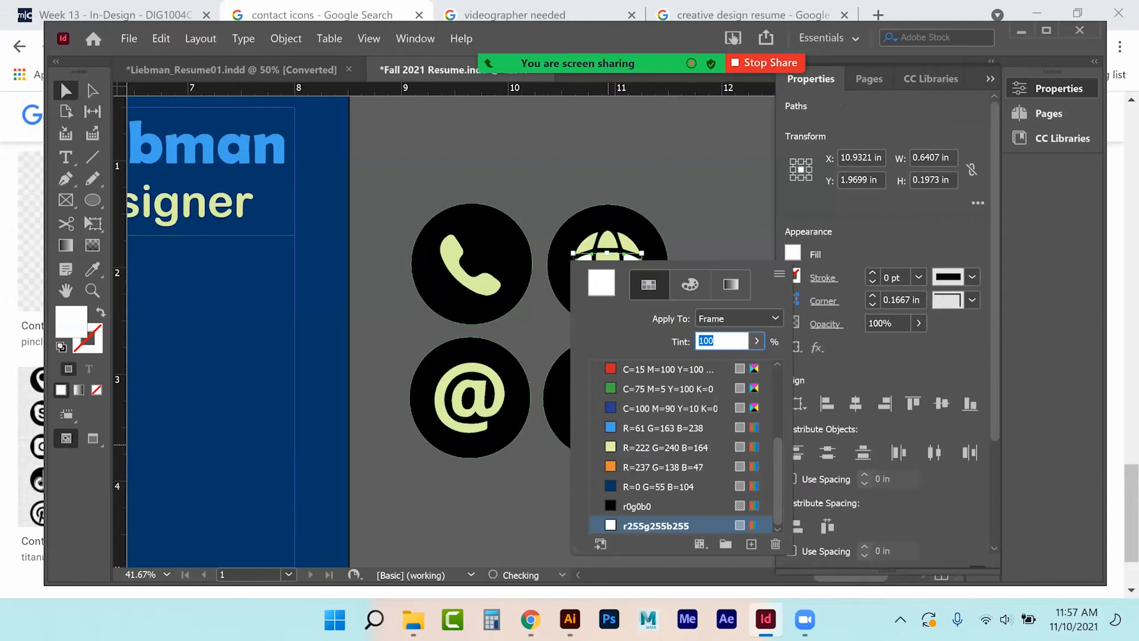
left_click(656, 447)
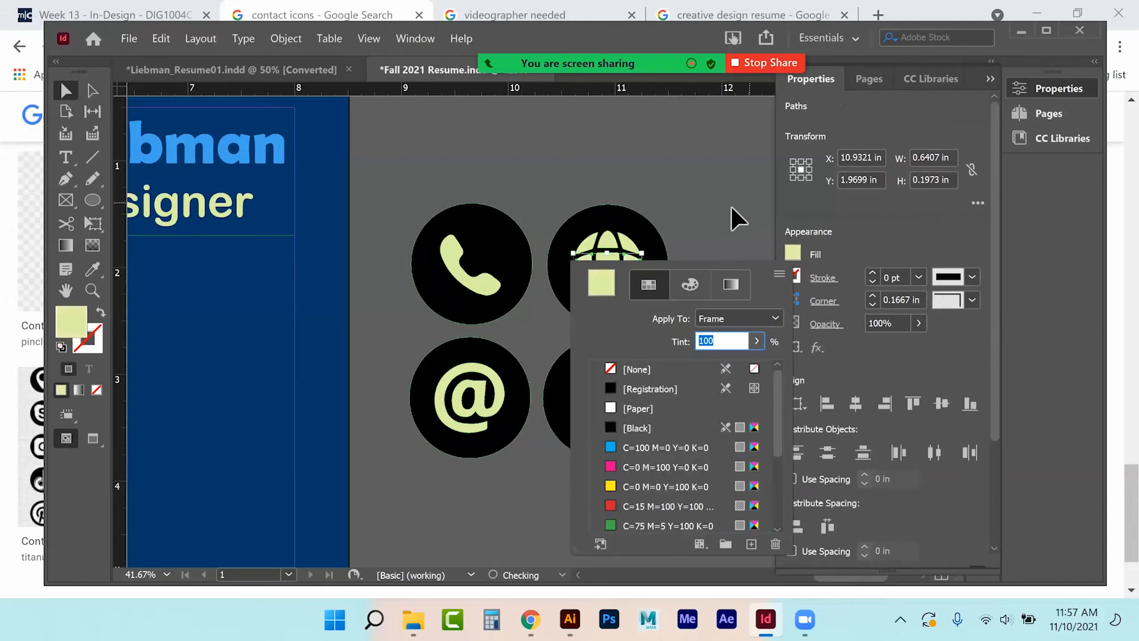
Fill the four black icon circles with navy R=0 G=55 B=104.
left_click(475, 223)
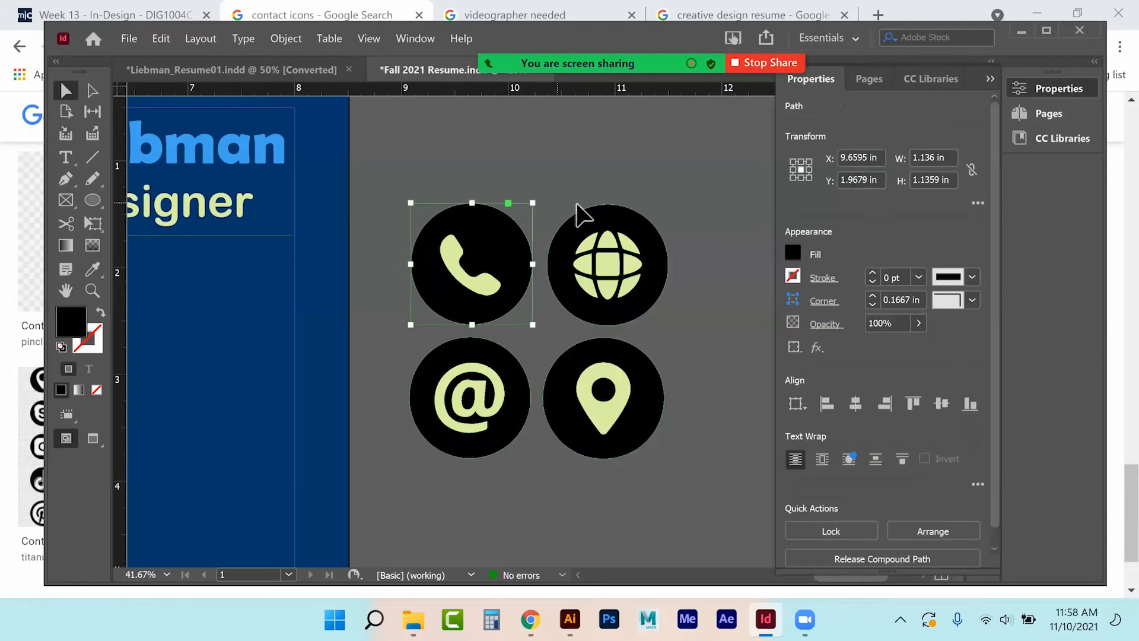
left_click(605, 210, "shift")
left_click(648, 381, "shift")
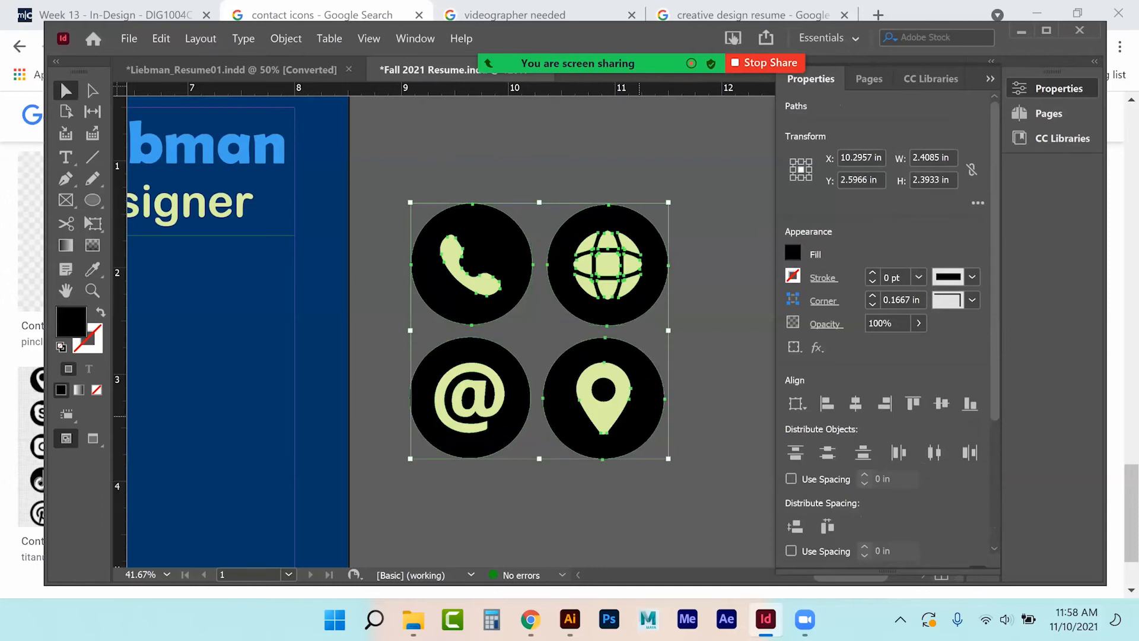
left_click(499, 452, "shift")
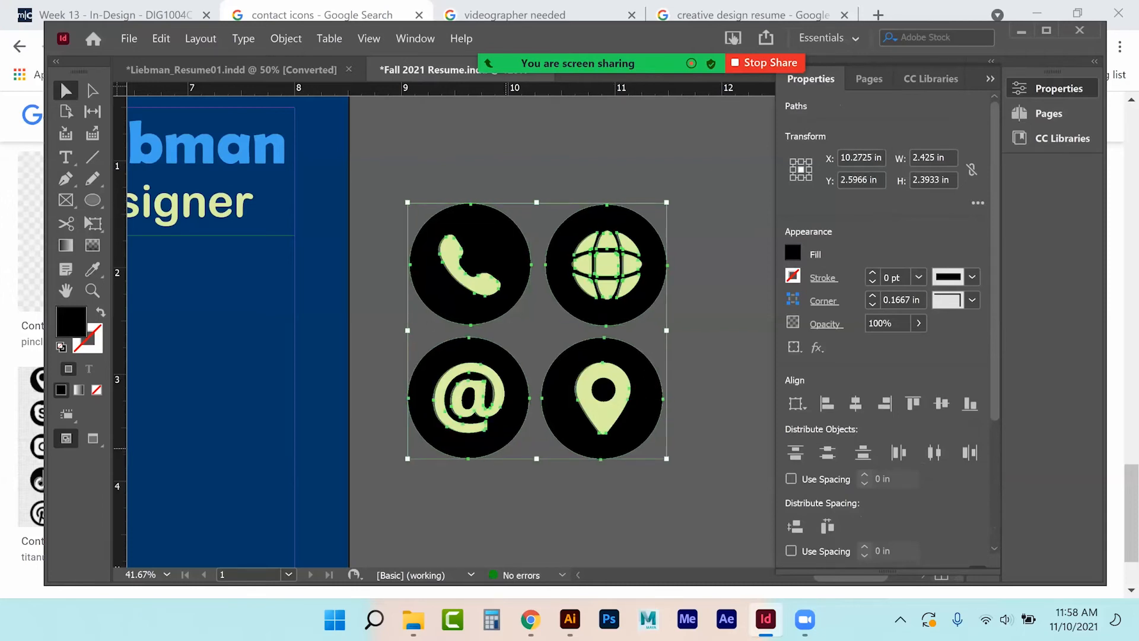
key("Right")
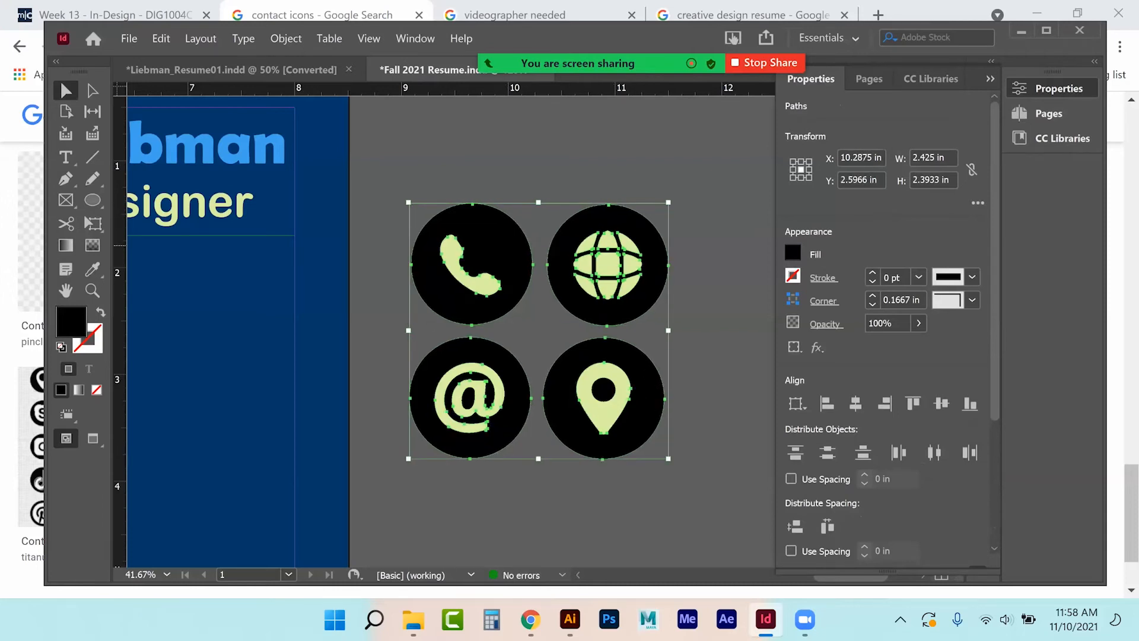
left_click(792, 252)
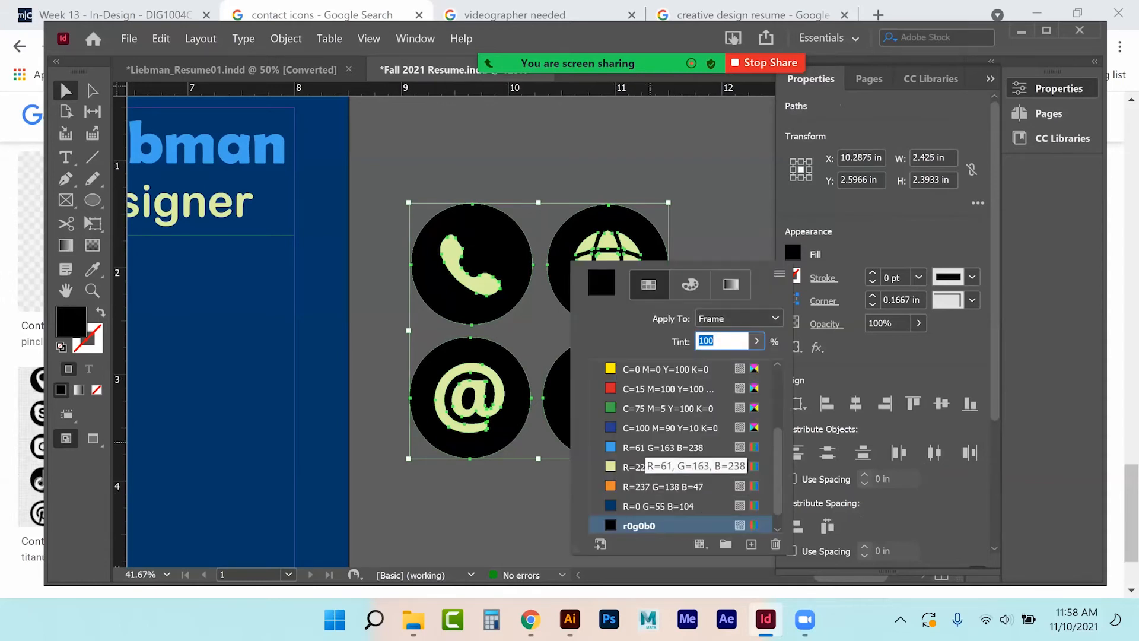
left_click(658, 506)
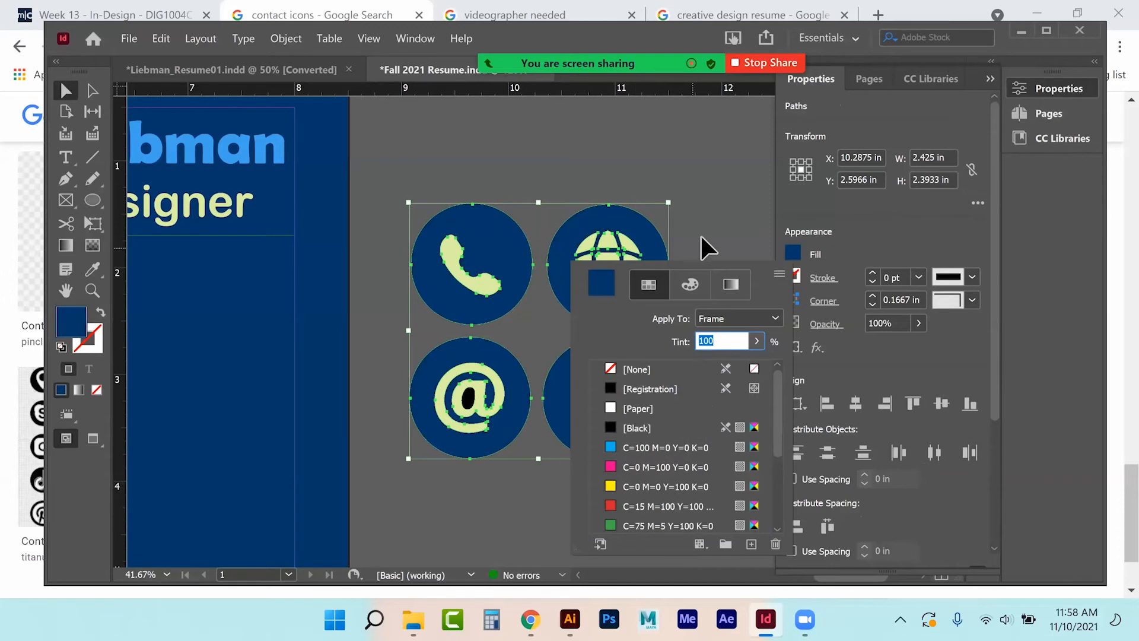
Fill the hole inside the @ symbol and the pin's dot with navy as well.
left_click(469, 399)
left_click(605, 392, "shift")
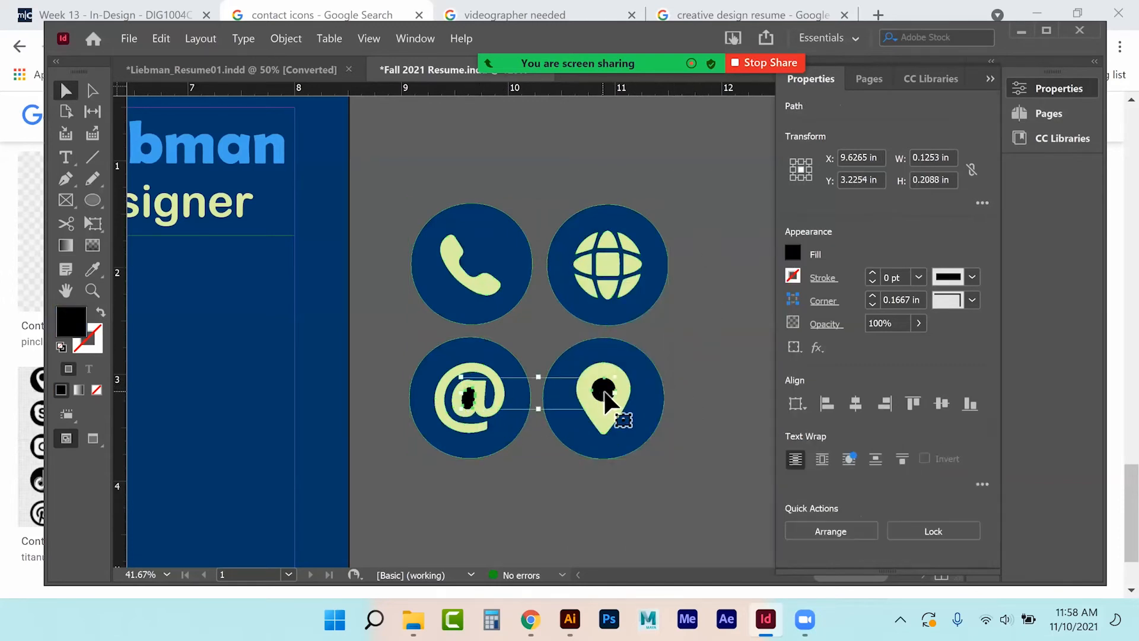
left_click(792, 254)
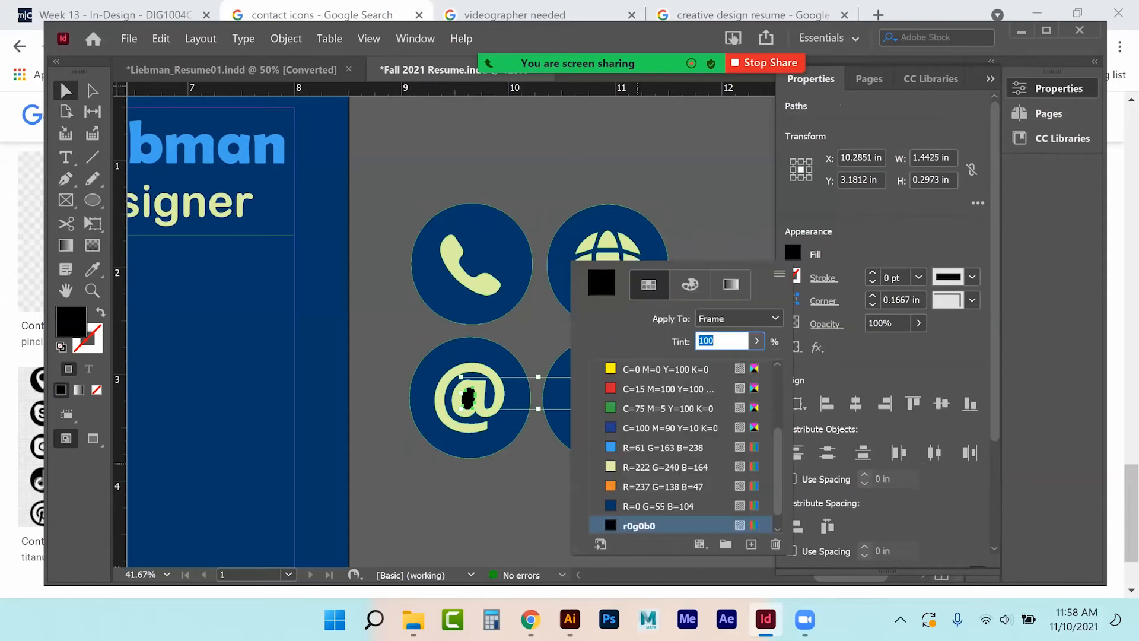
left_click(657, 506)
left_click(716, 208)
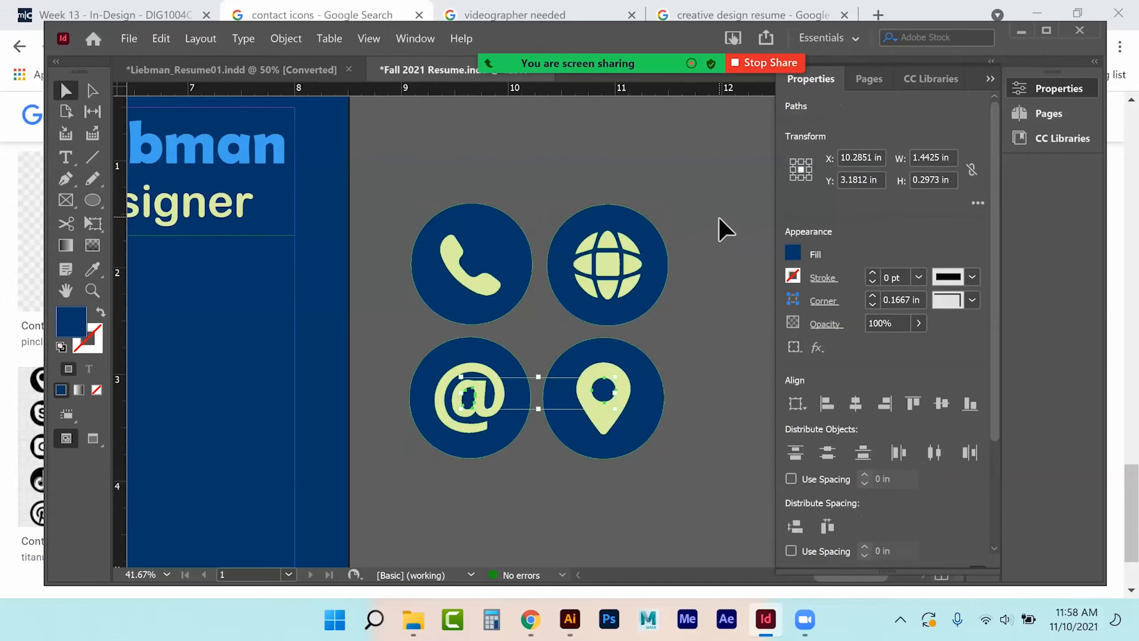
key("ctrl+minus")
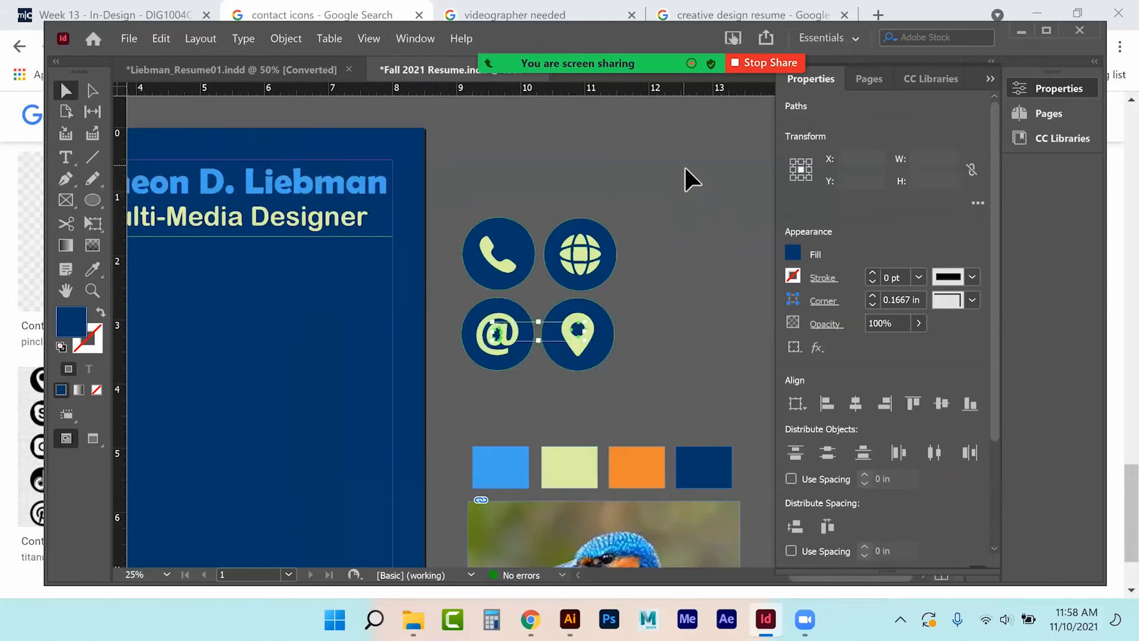
Drag the icon set onto the orange column, scale it to about 1.94 in wide, and return it to the pasteboard.
left_click(685, 165)
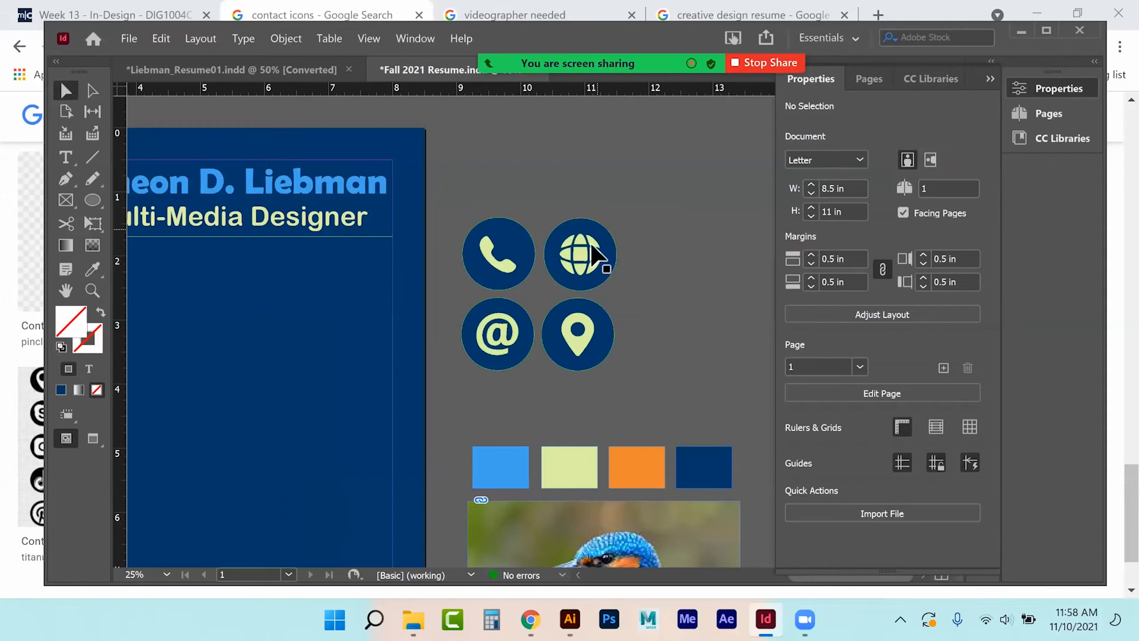
scroll(451, 332, "left", 6)
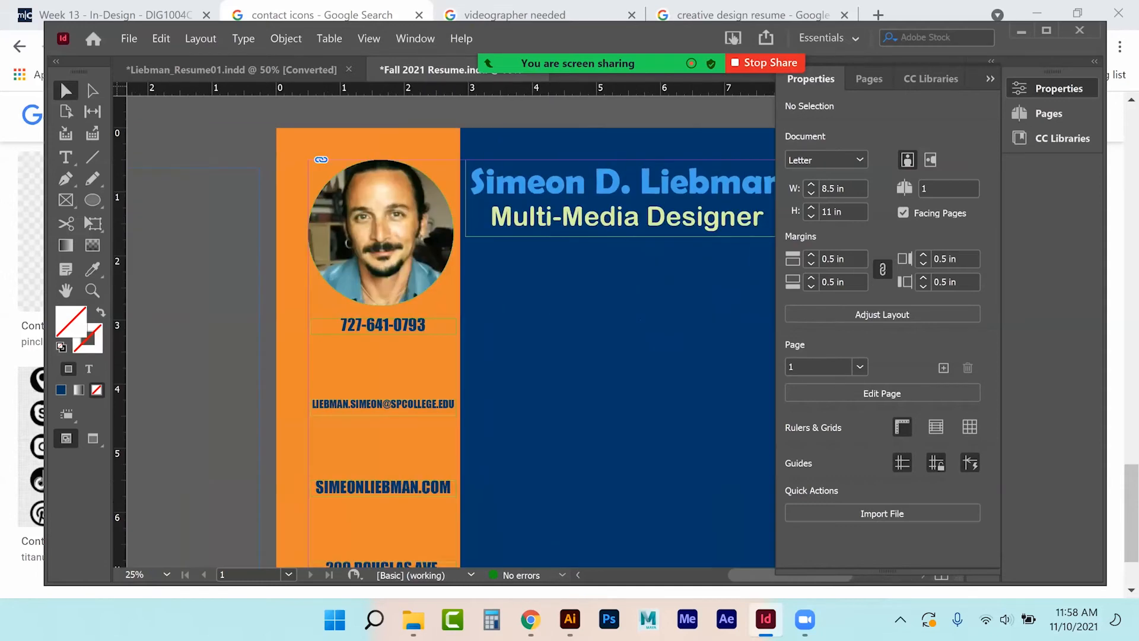
left_click(990, 78)
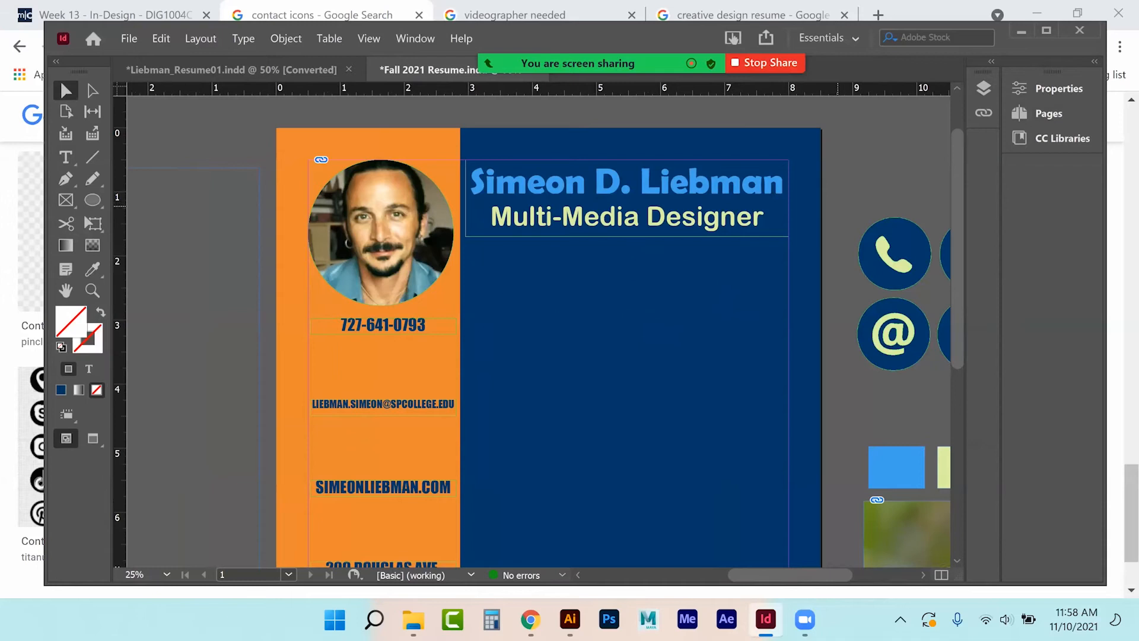
scroll(541, 332, "right", 3)
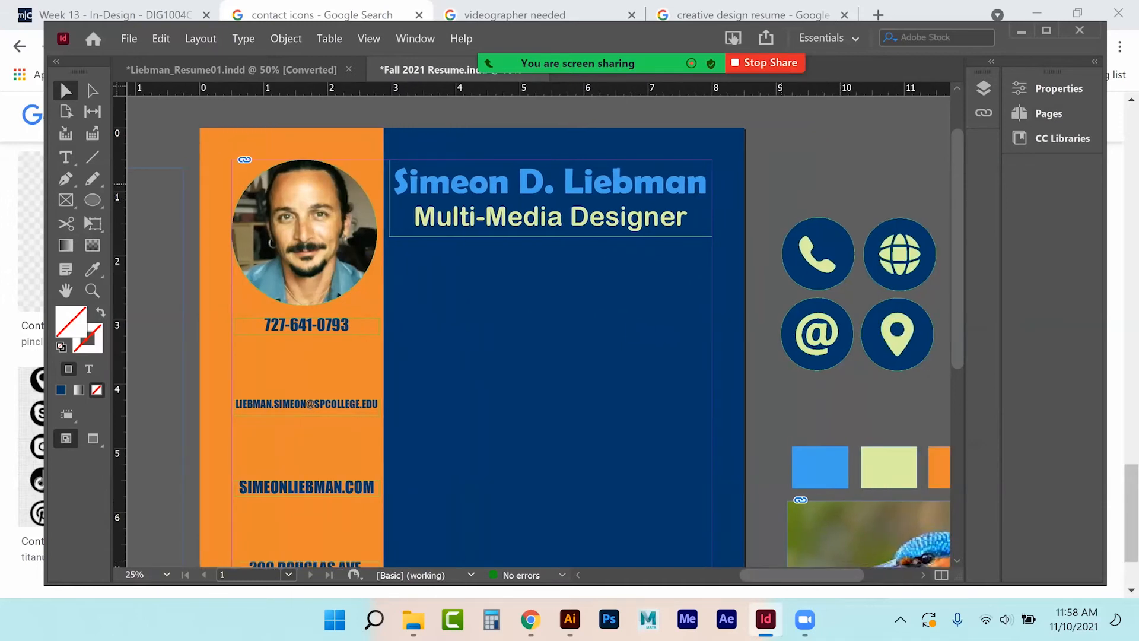
left_click_drag(831, 236, 321, 360)
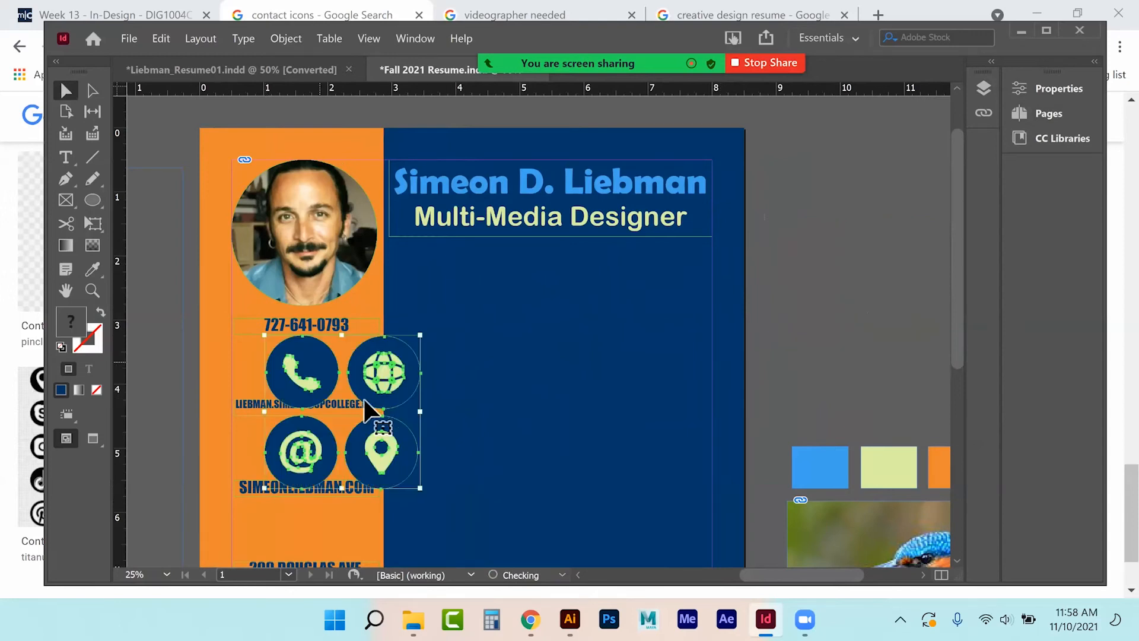
left_click_drag(420, 487, 395, 463)
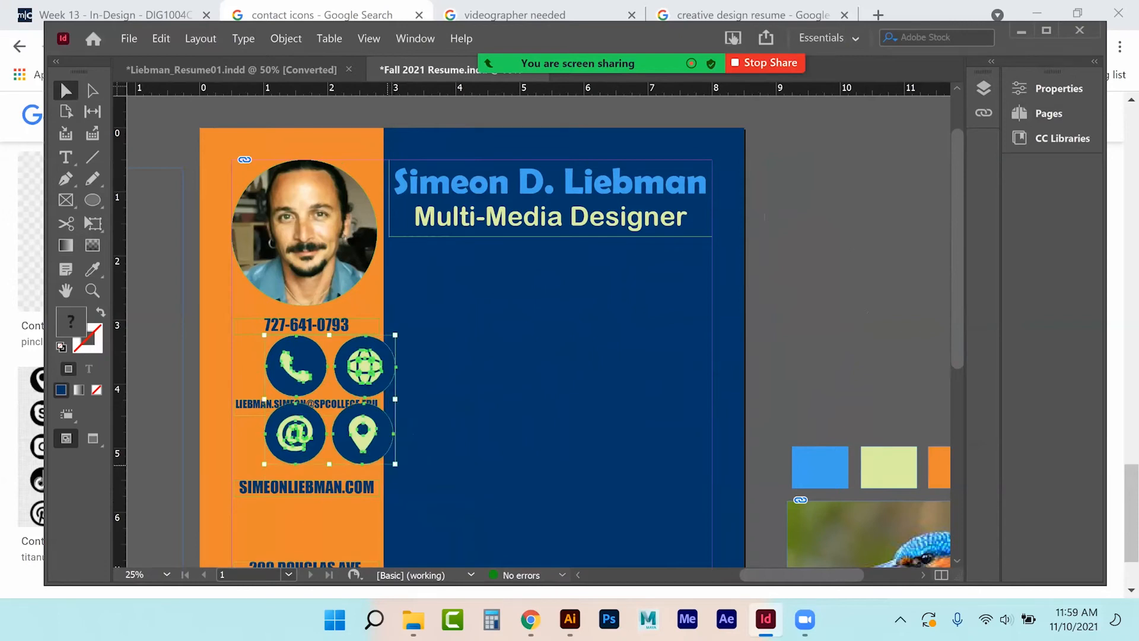
left_click_drag(388, 458, 386, 455)
left_click_drag(364, 362, 870, 250)
key("ctrl+shift+a")
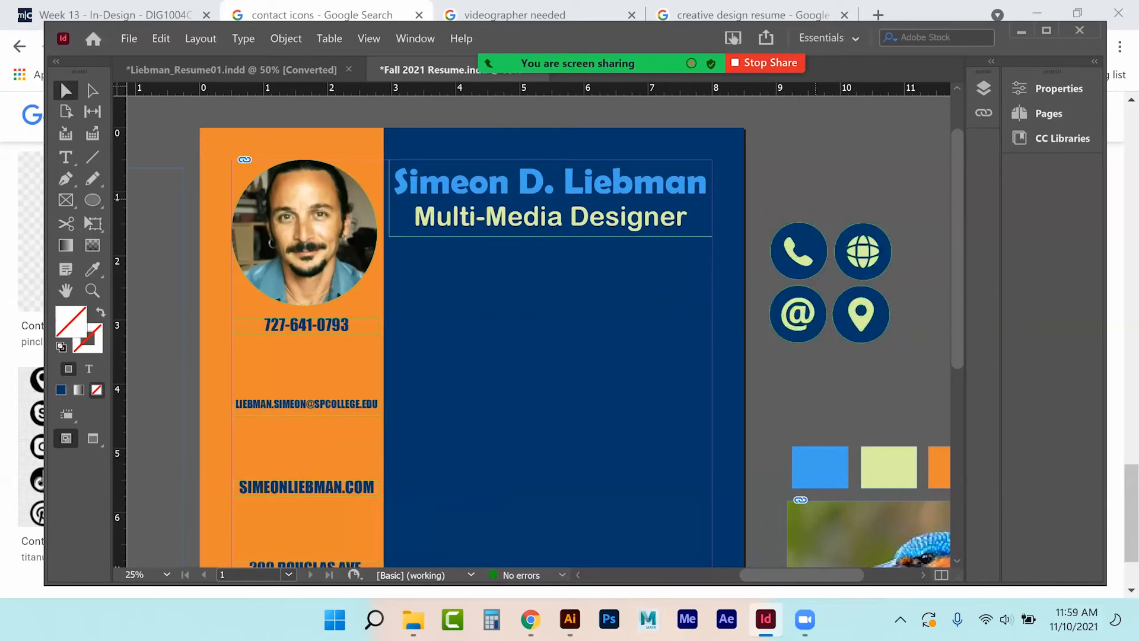
Group the circle and symbol of the phone icon and of the globe icon.
left_click(793, 262)
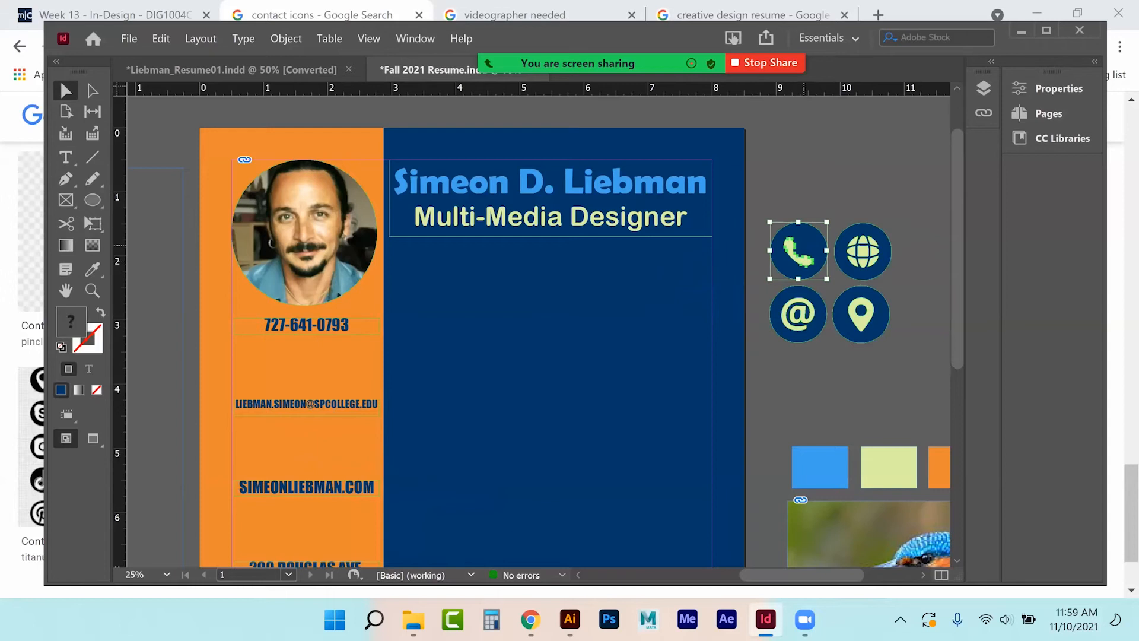
right_click(799, 243)
left_click(844, 288)
left_click(863, 251)
right_click(867, 261)
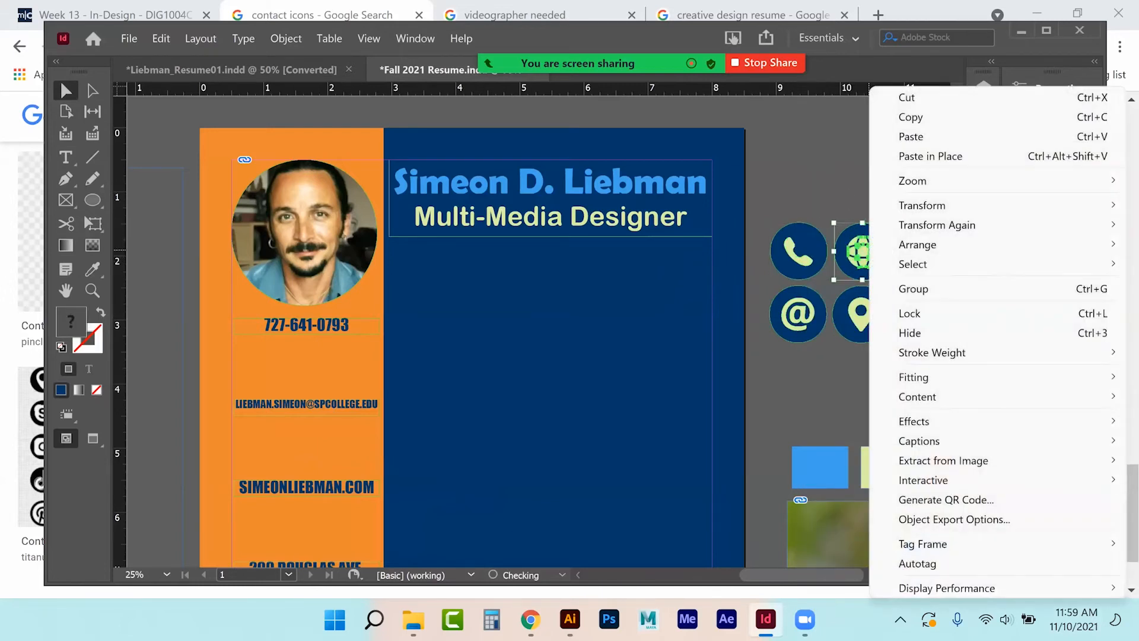
left_click(910, 289)
left_click(890, 371)
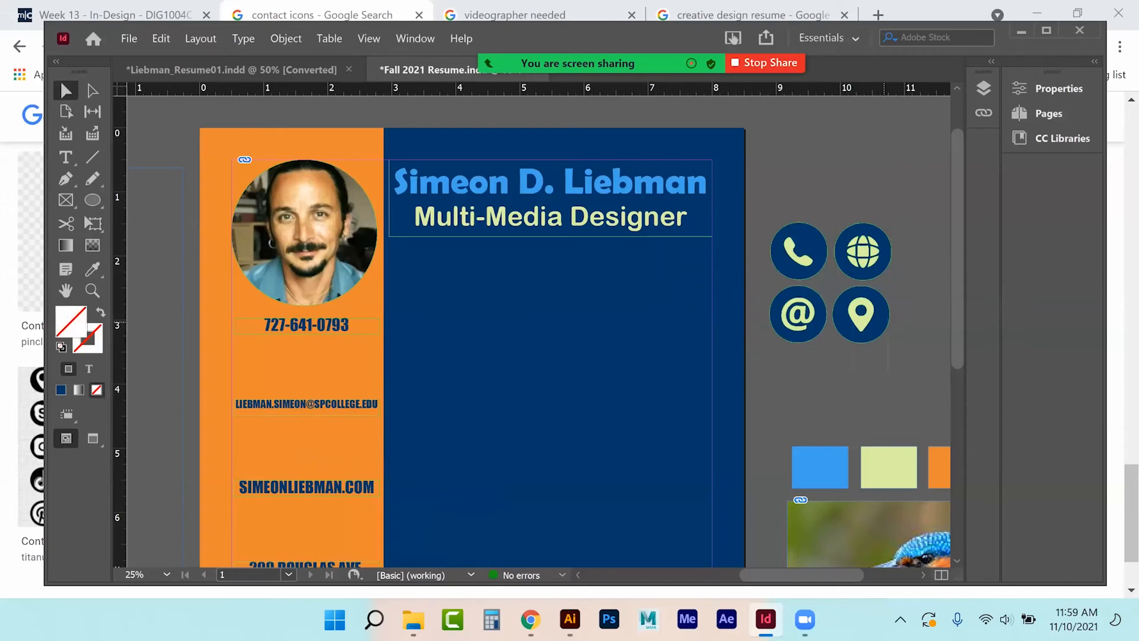
Group the circle and symbol of the location pin icon and of the @ icon.
left_click(861, 313)
right_click(863, 315)
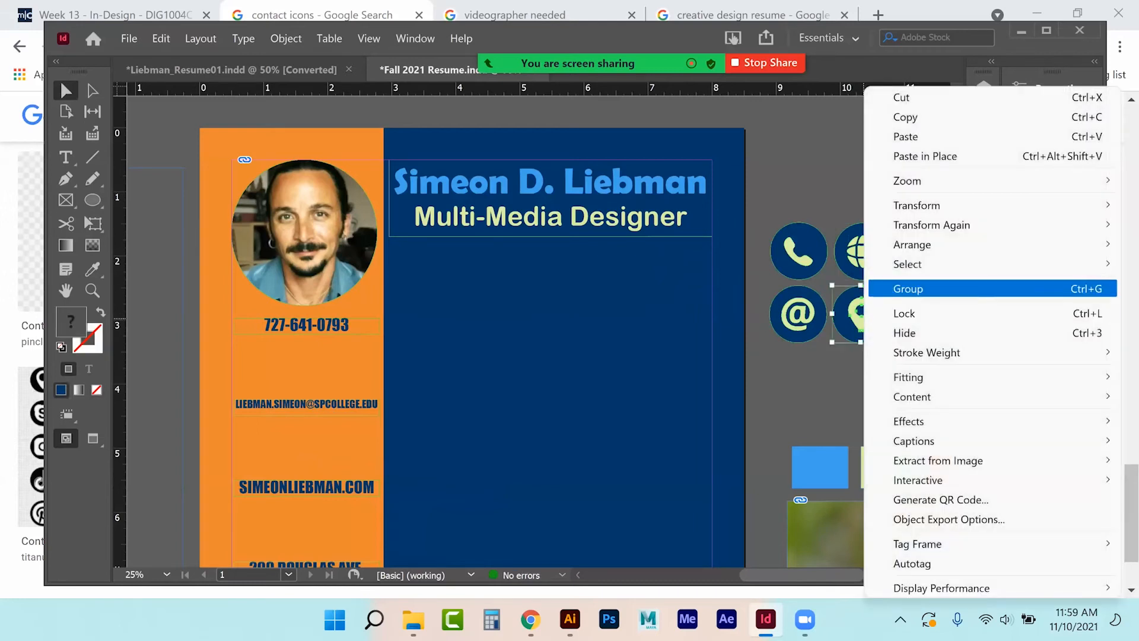
left_click(902, 288)
left_click(777, 378)
left_click(798, 313)
right_click(799, 314)
left_click(902, 288)
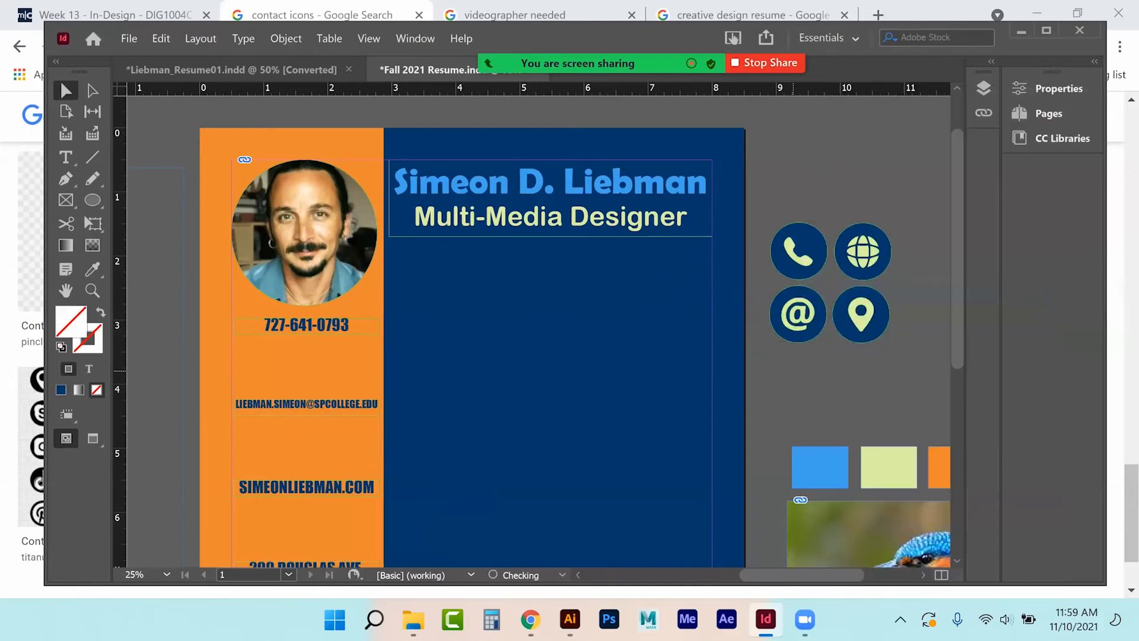
Place the phone icon under the phone number and the @ icon under the email address.
left_click(795, 267)
left_click_drag(795, 267, 310, 373)
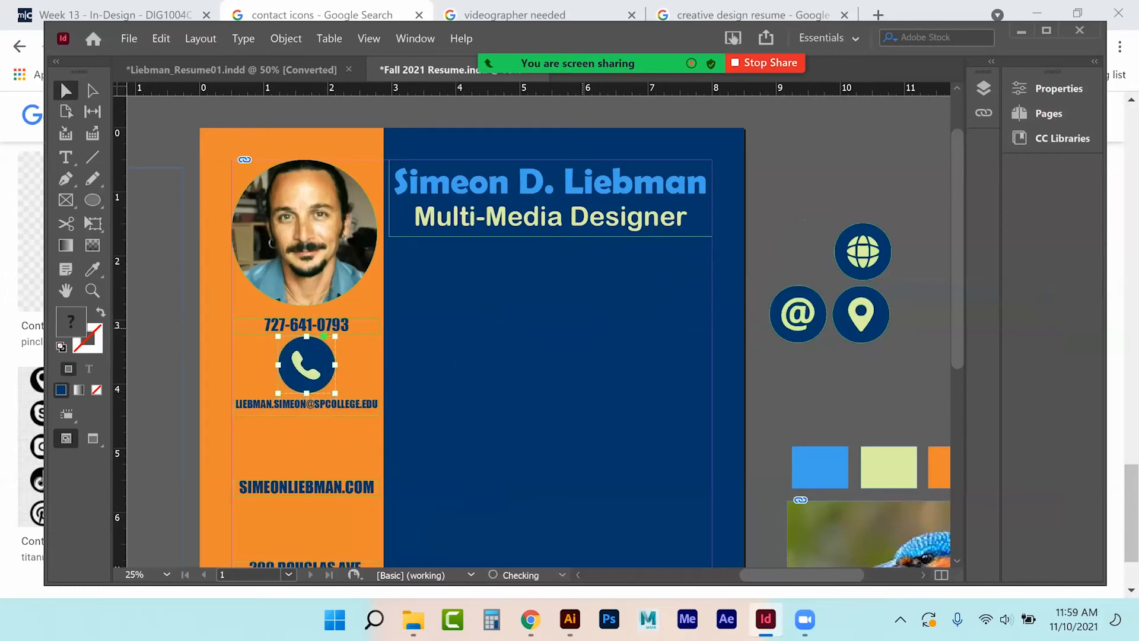
left_click(808, 241)
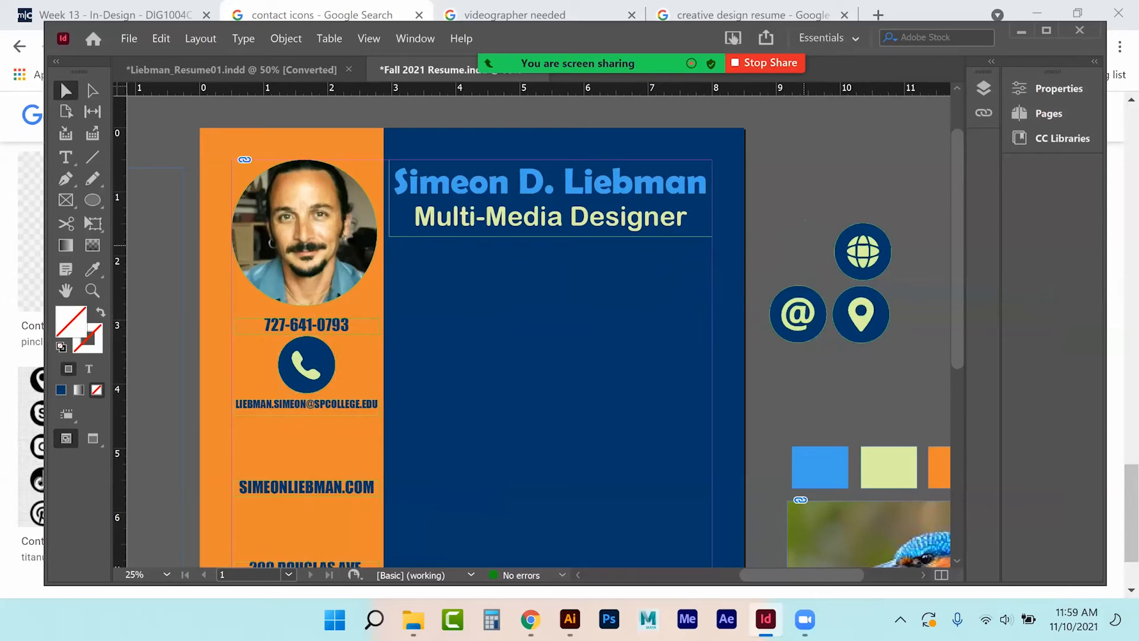
left_click_drag(798, 313, 315, 453)
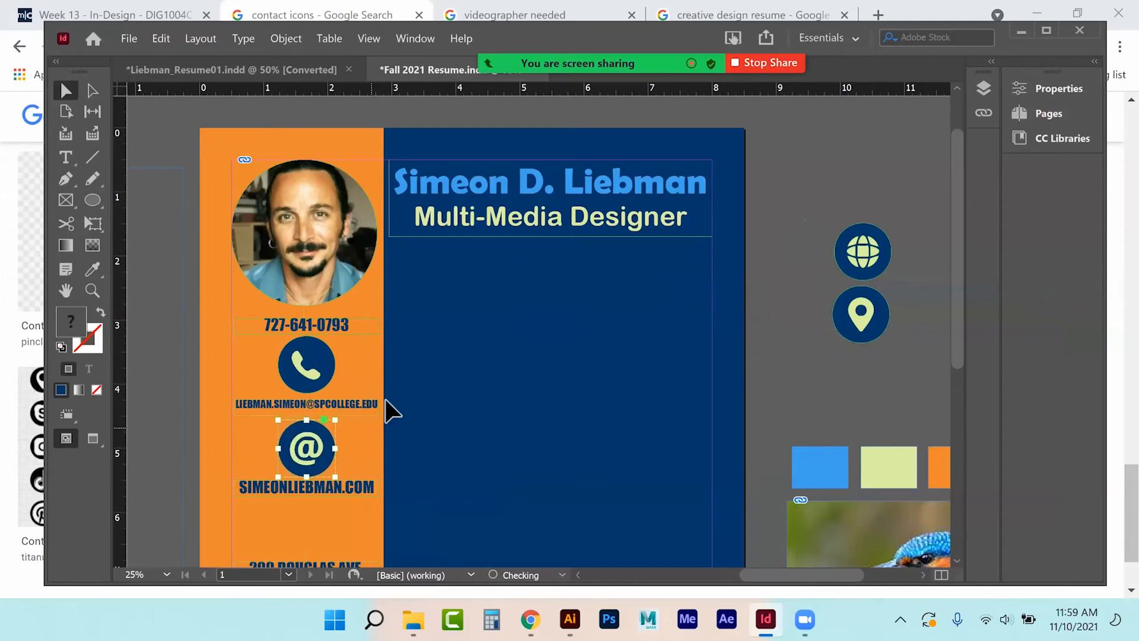
key("Up")
left_click(860, 204)
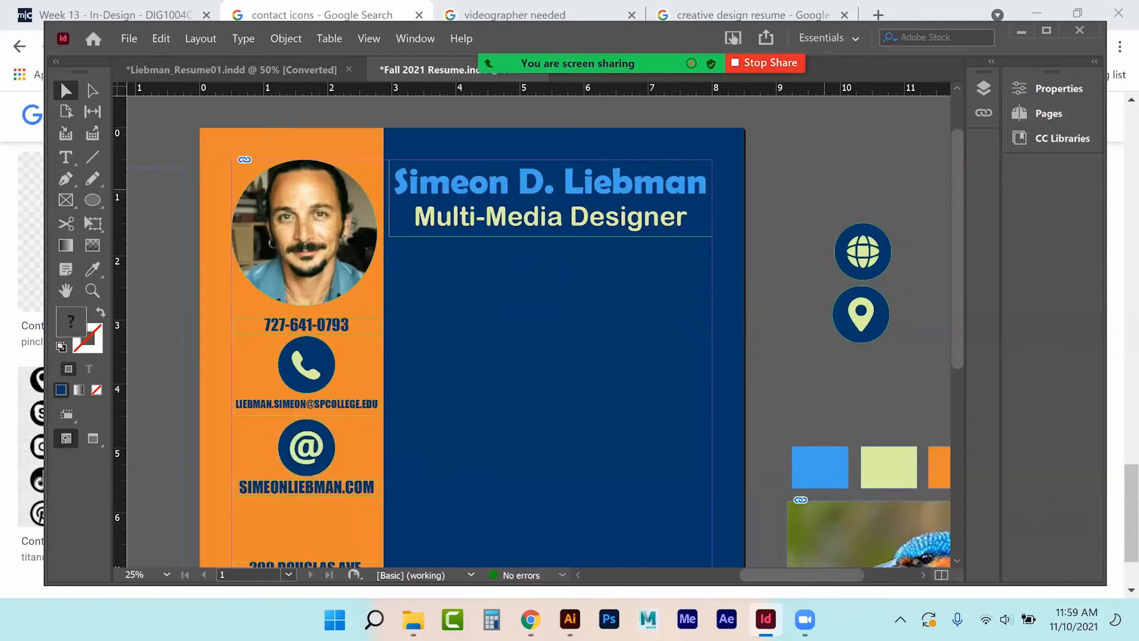
Place the globe icon and the location pin icon beneath their contact lines.
scroll(861, 205, "down", 1)
left_click_drag(825, 174, 304, 493)
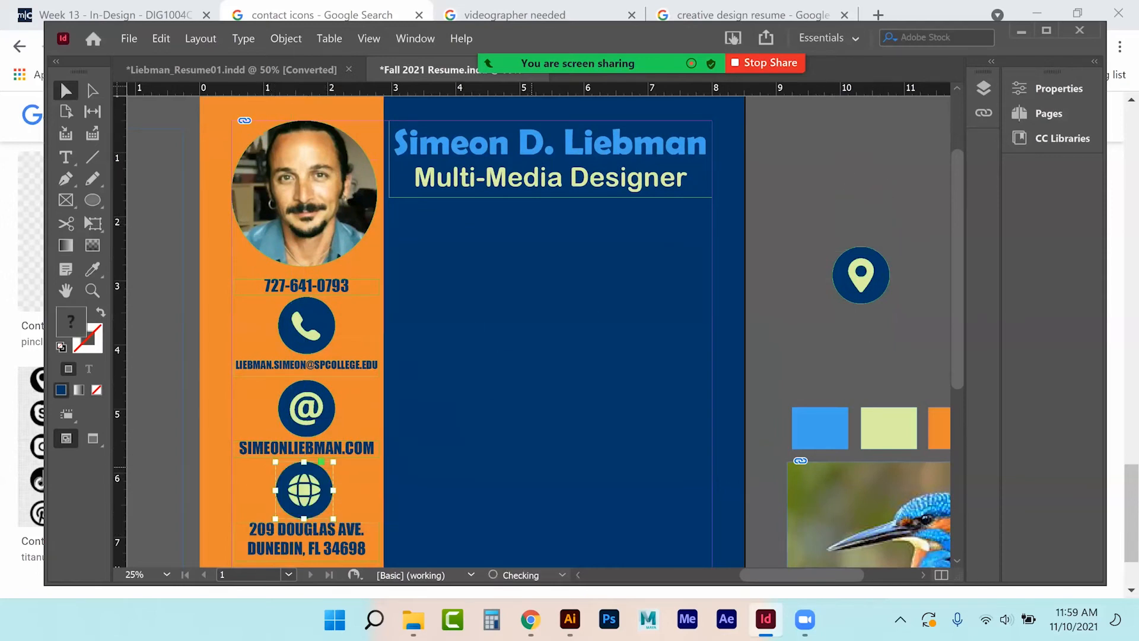
left_click(820, 208)
left_click(866, 275)
scroll(864, 273, "down", 1)
left_click_drag(863, 246, 308, 563)
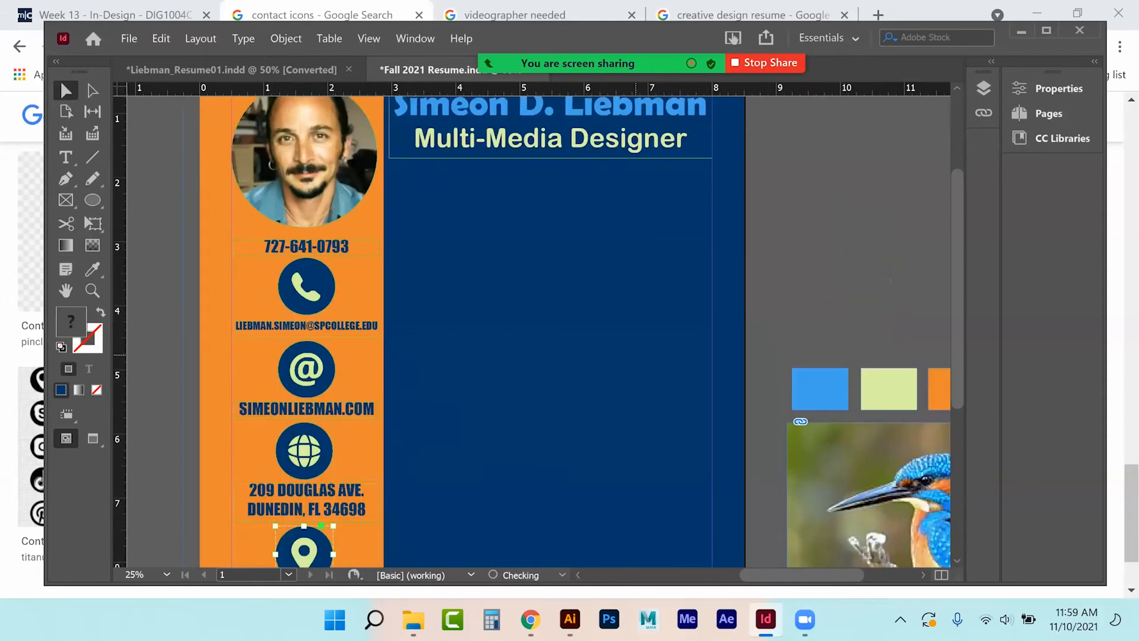
scroll(308, 558, "down", 1)
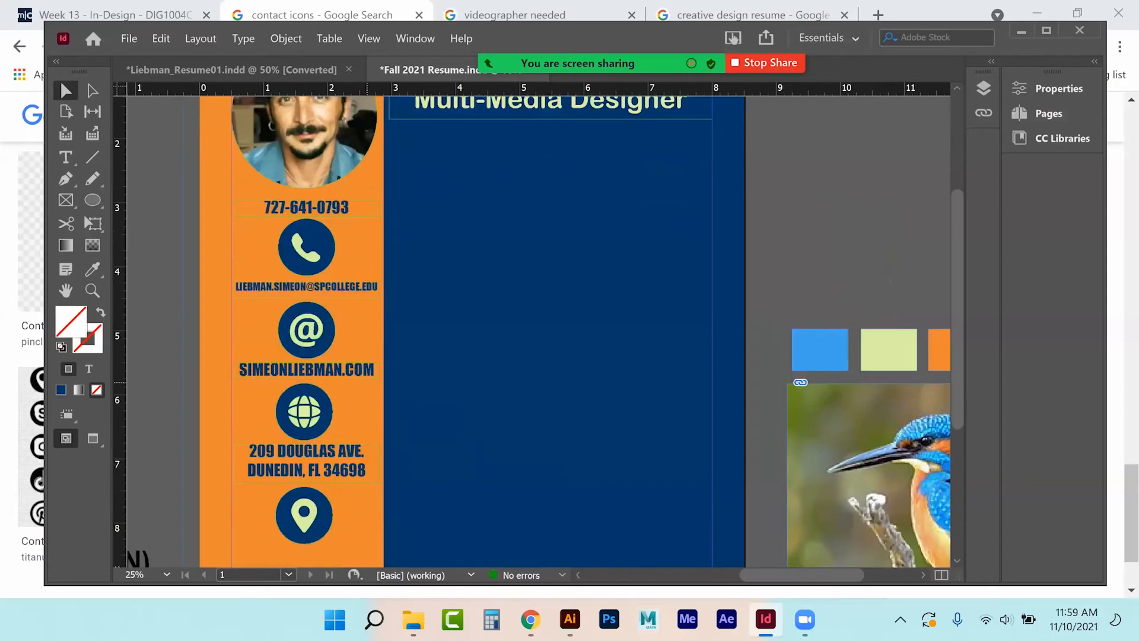
Select all four navy icons and align them on their horizontal centres.
left_click(302, 505)
left_click(310, 400, "shift")
left_click(313, 346, "shift")
left_click(321, 264, "shift")
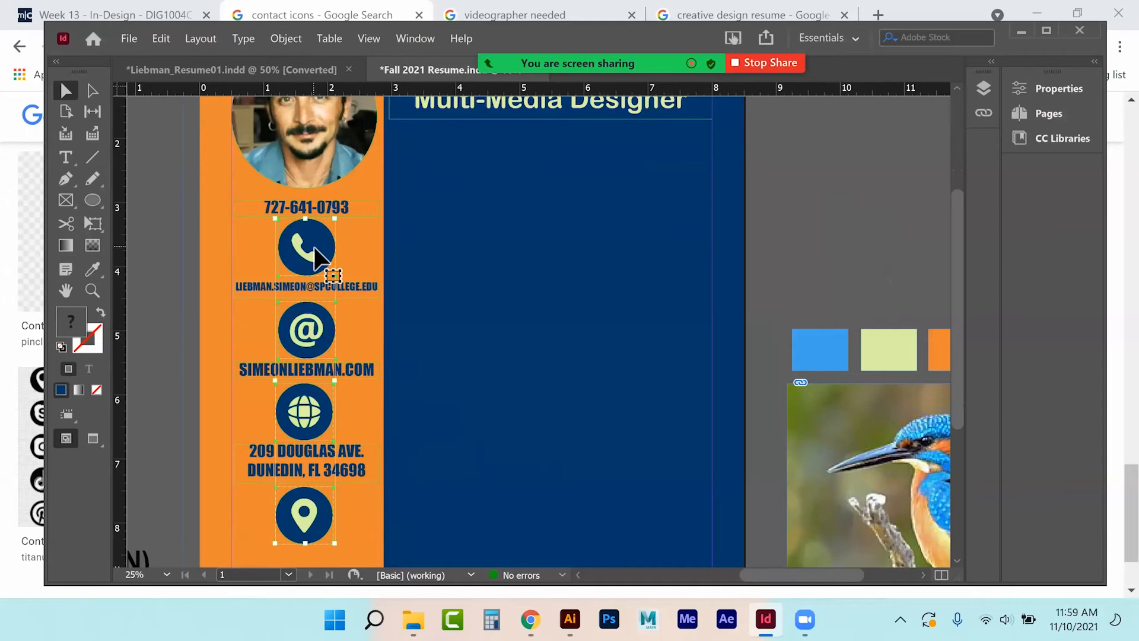
left_click(1059, 88)
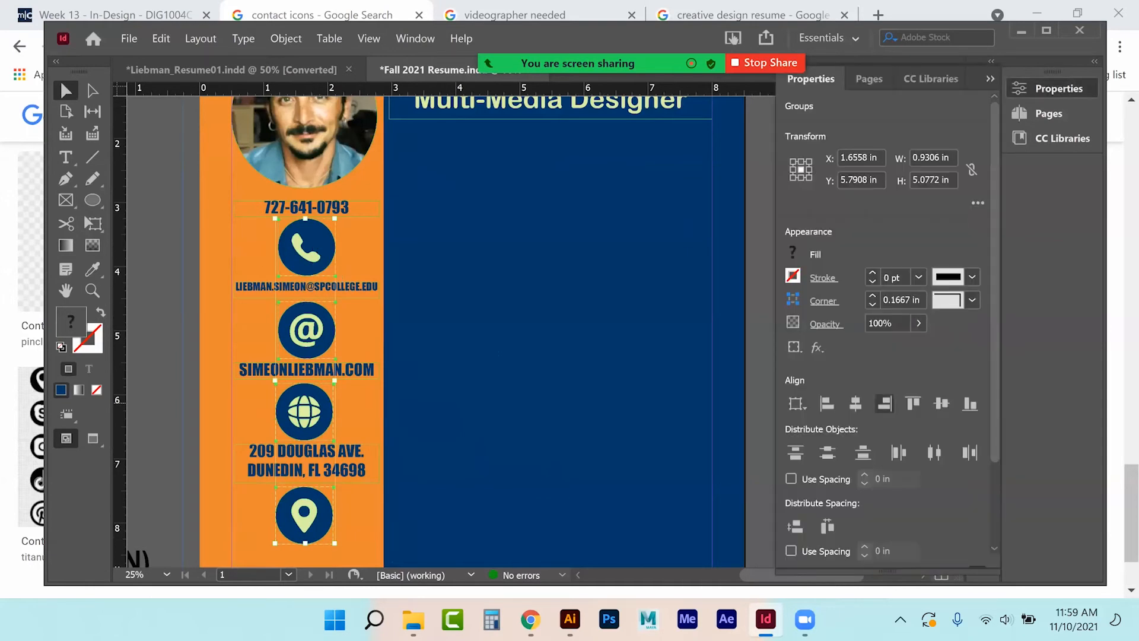
left_click(855, 403)
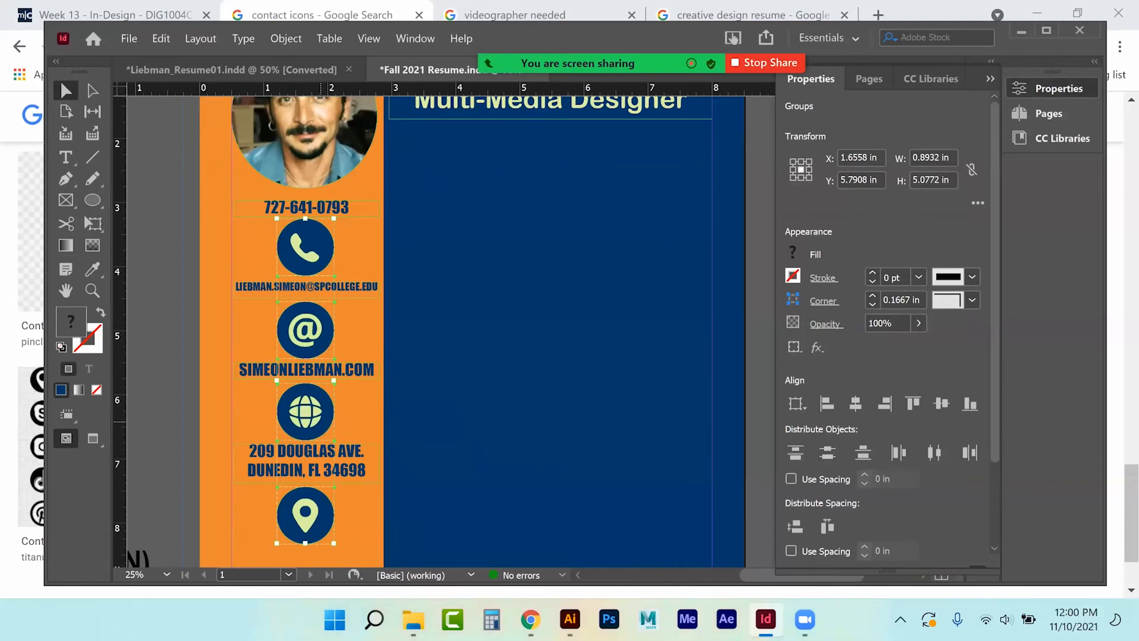
Show the resume page at 16.67% with Properties collapsed, then open the Ellipse tool's shape choices.
left_click(162, 390)
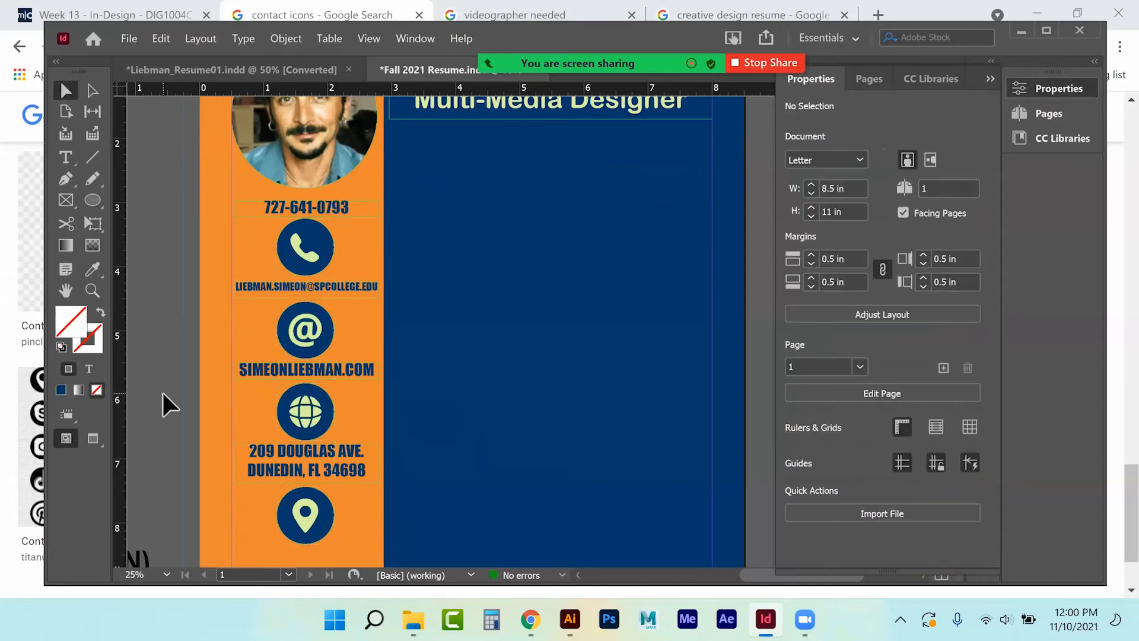
key("ctrl+minus")
key("ctrl+minus")
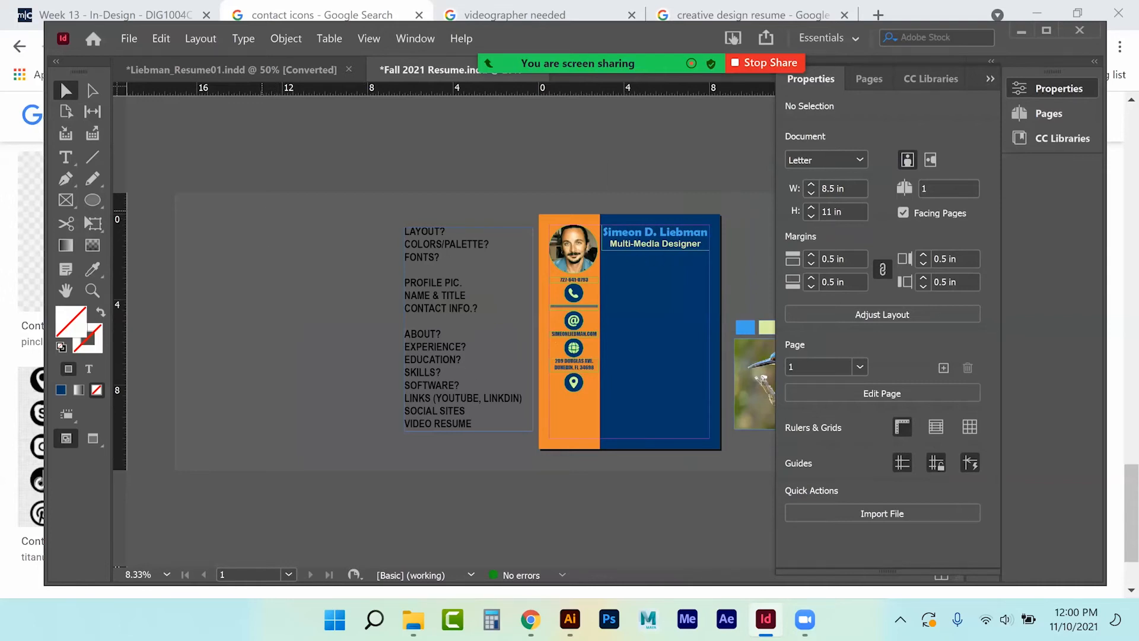
left_click(990, 78)
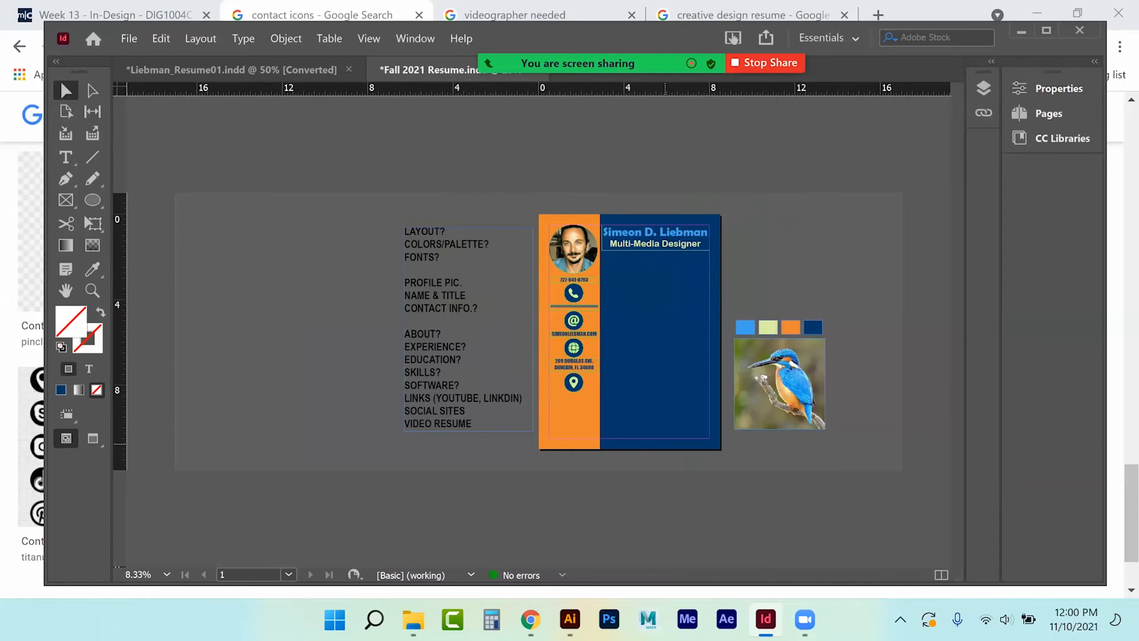
key("ctrl+equal")
key("ctrl+equal")
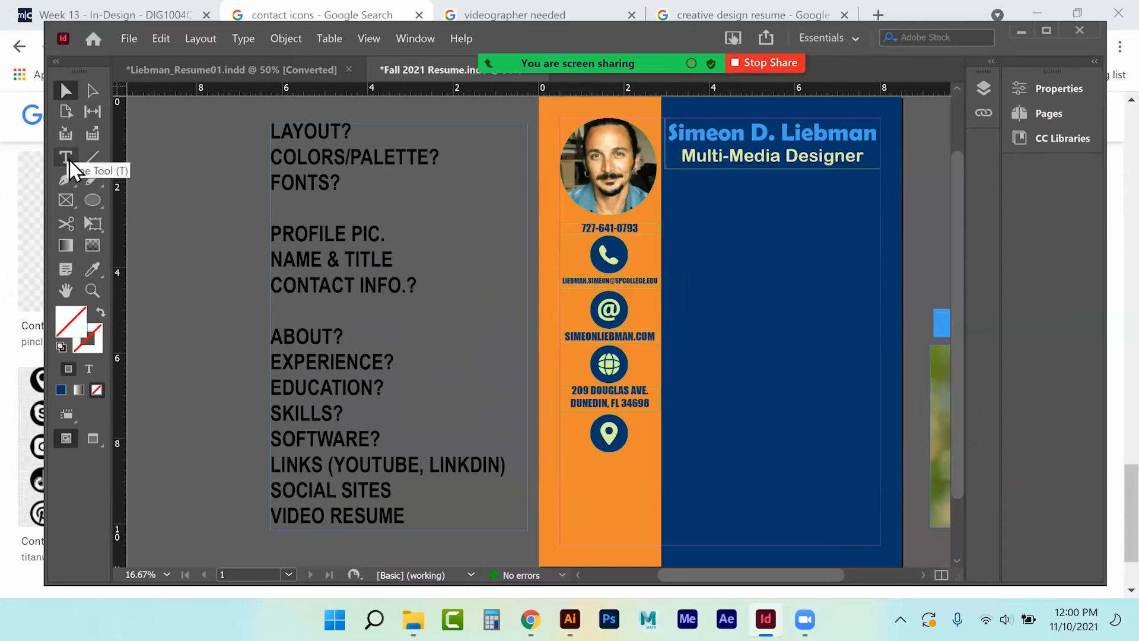
left_click(65, 202)
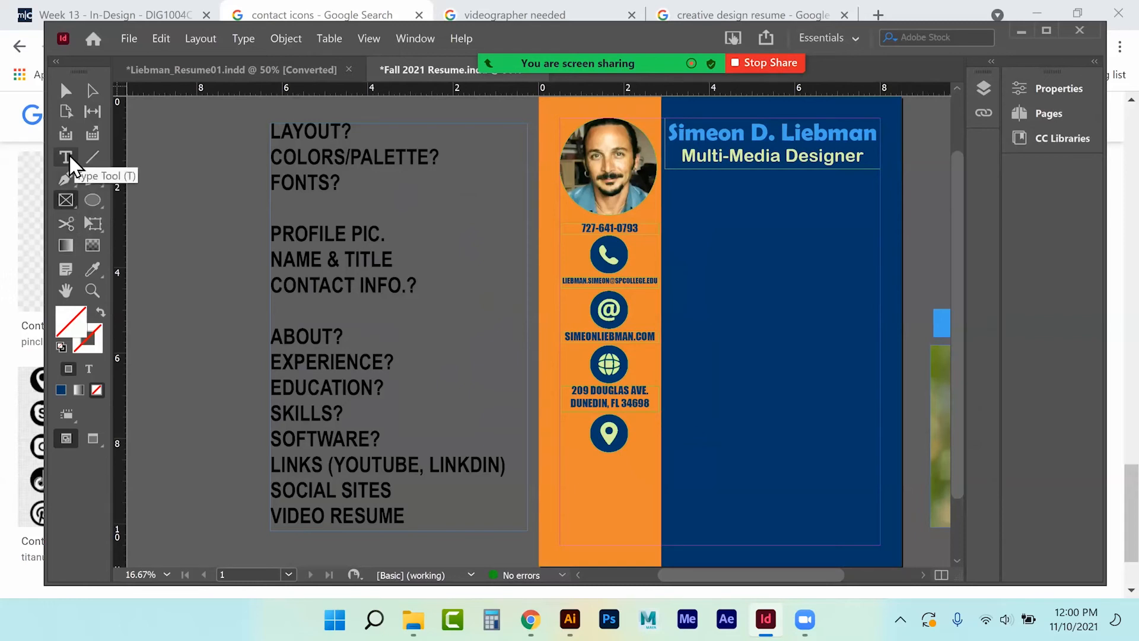
left_click(92, 201)
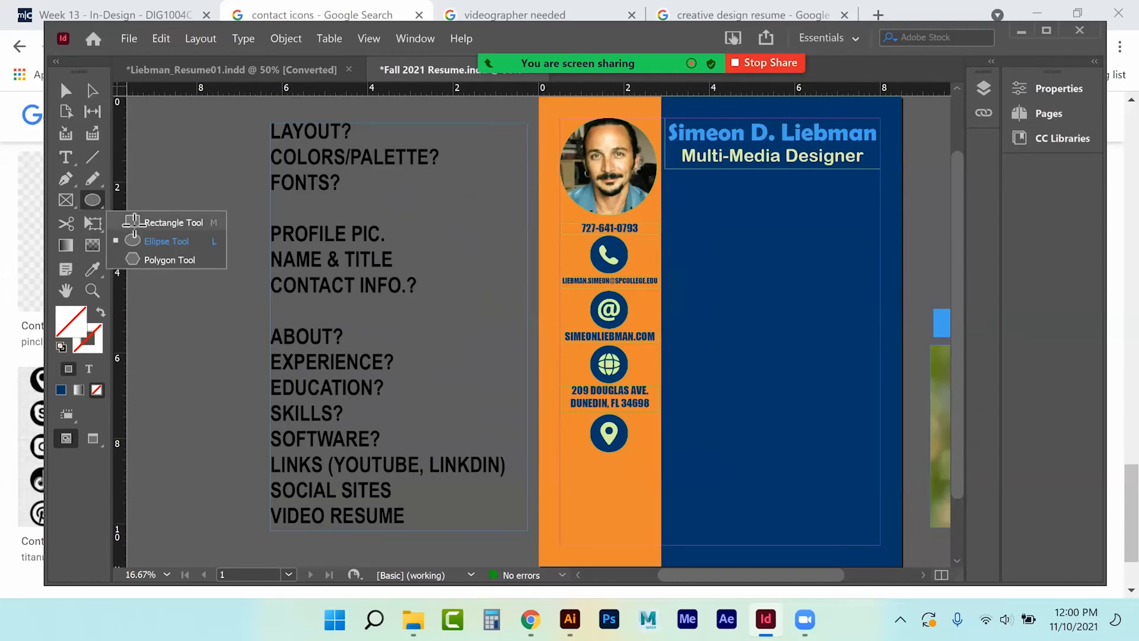
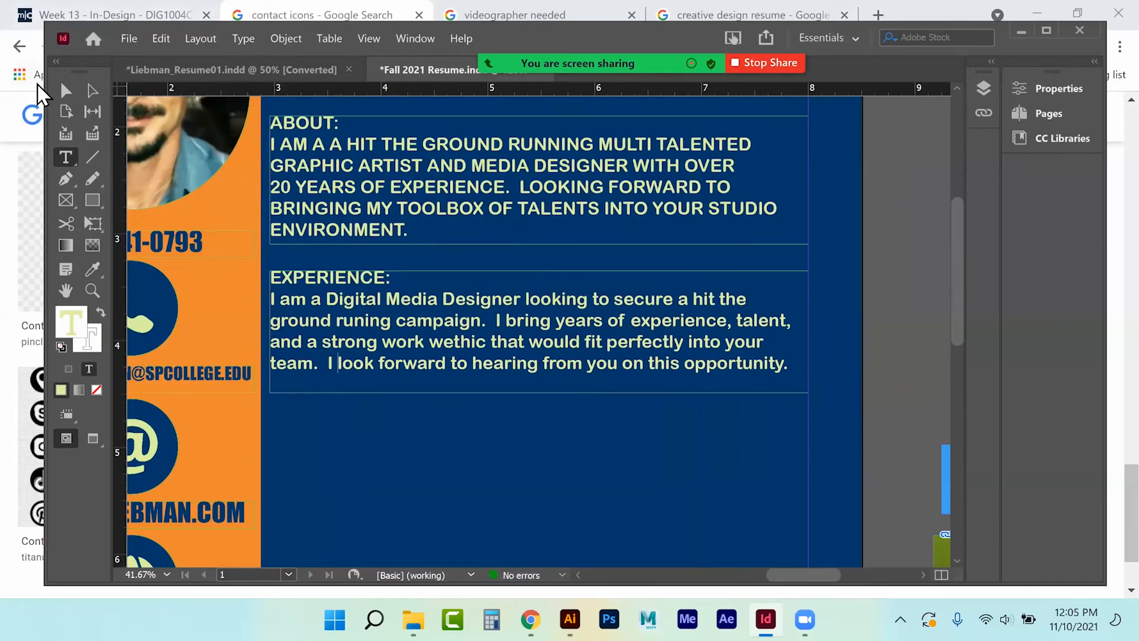
Pull the Experience frame's bottom edge up to just below its paragraph, after checking the reference resume.
left_click(66, 91)
left_click_drag(547, 398, 545, 388)
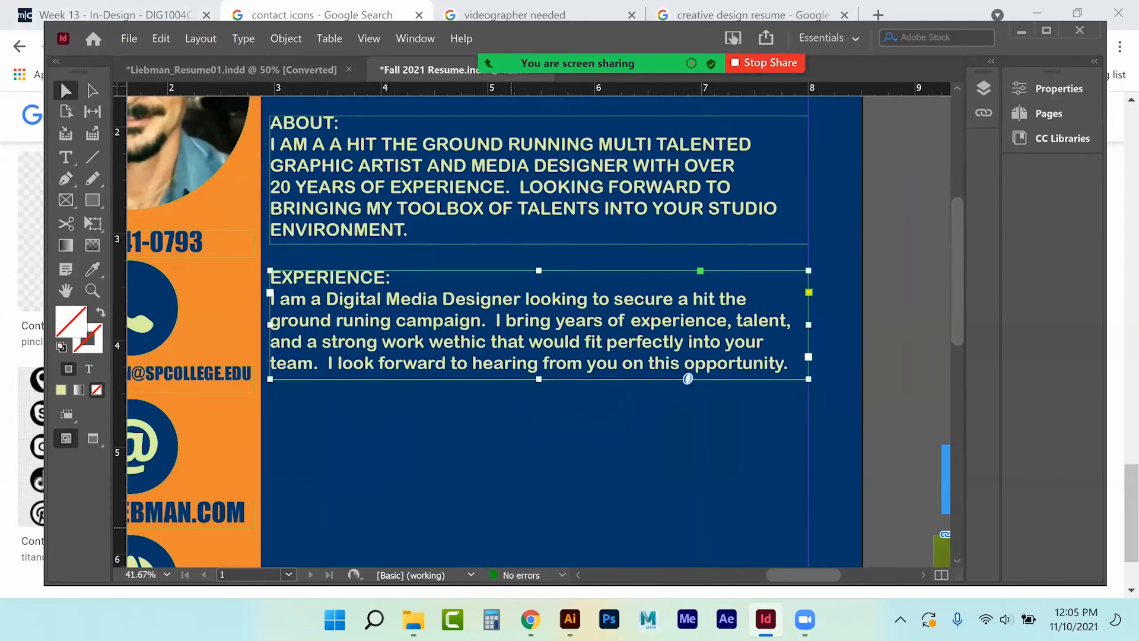
left_click(273, 70)
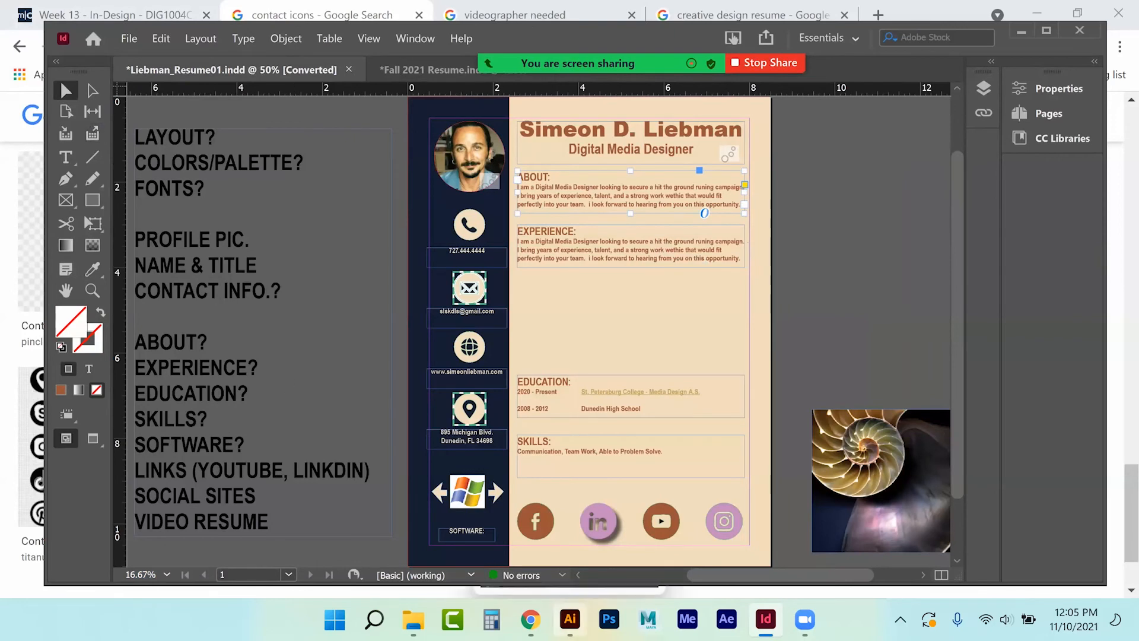
left_click(530, 618)
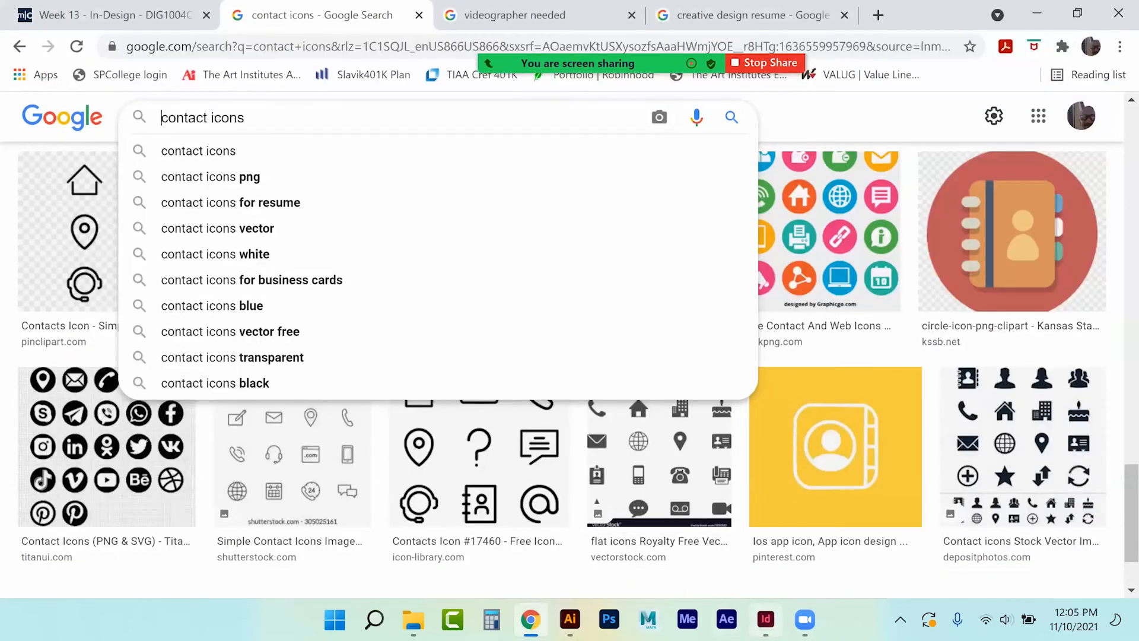
left_click(765, 619)
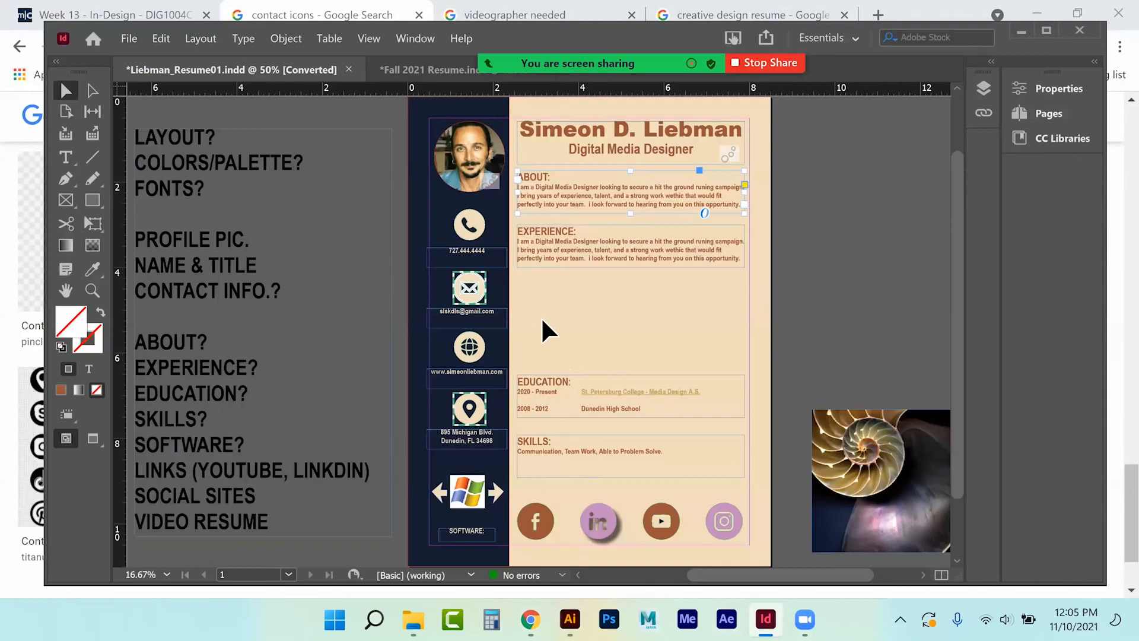
left_click(448, 70)
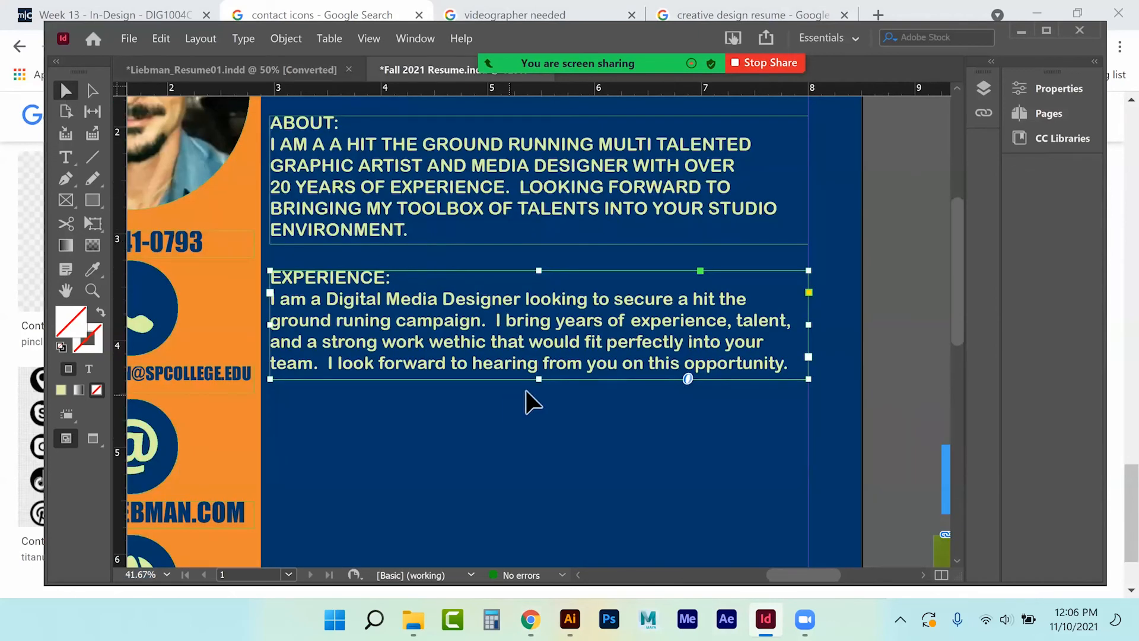
Alt-drag a copy of the Experience frame below it and retitle its heading EDUCATION:.
left_click_drag(539, 379, 543, 451)
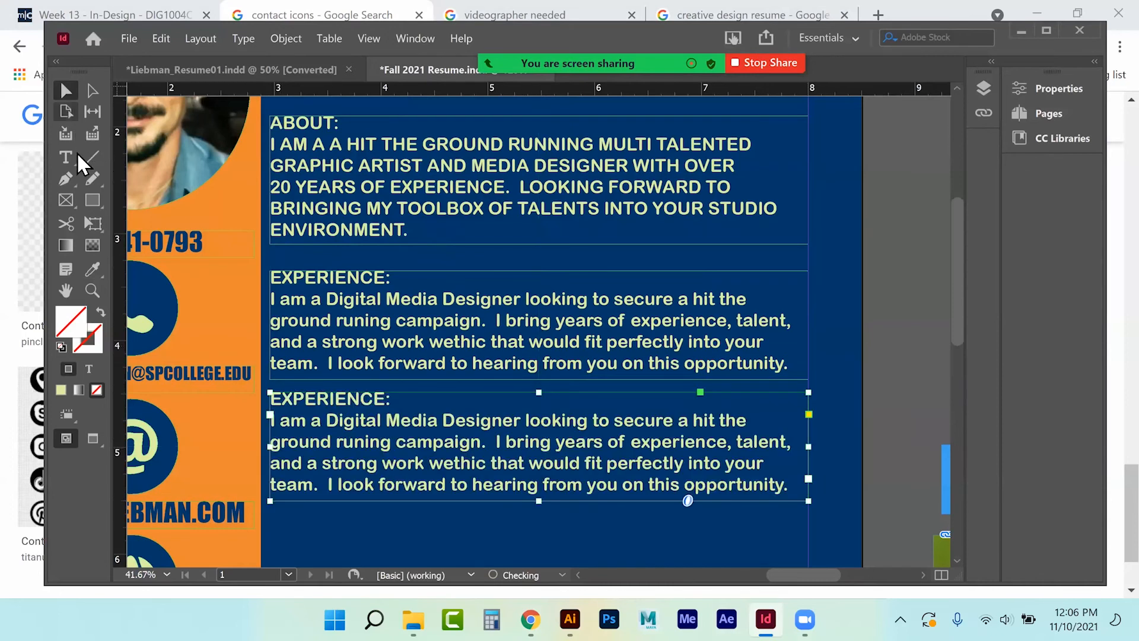
left_click(66, 157)
left_click_drag(385, 402, 287, 407)
type("DUCATION:")
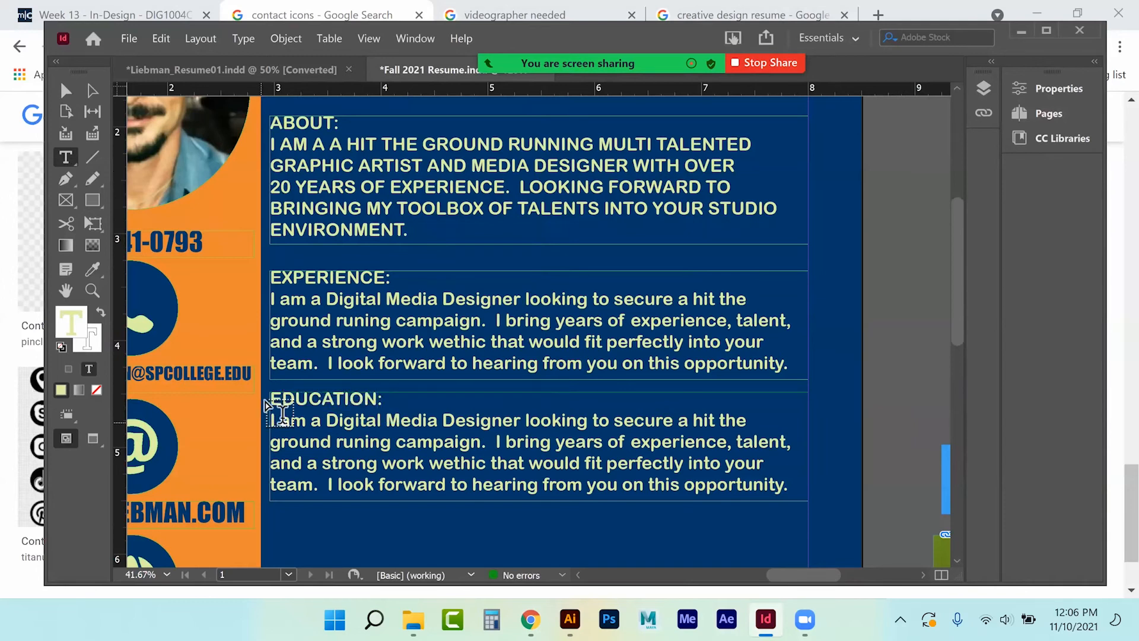
left_click_drag(272, 420, 789, 485)
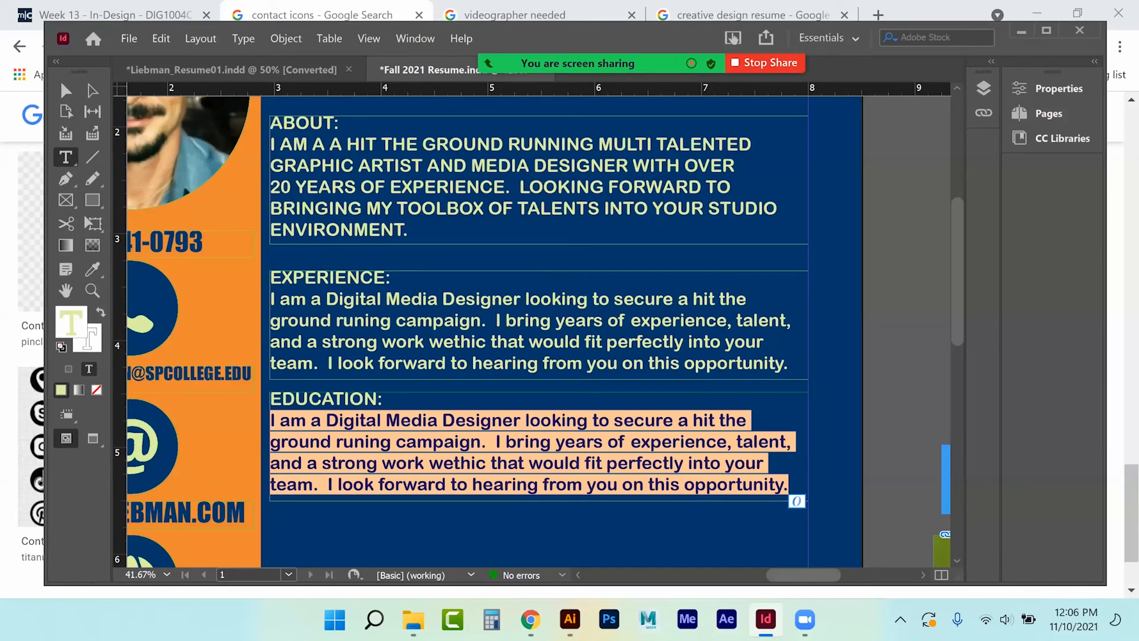
Type '1997 - 2000 MFA Computer Animation; IFAC, Miami, FL' and '1990 - 1994 Dual BFA. University of Pittsburgh'.
type("1997")
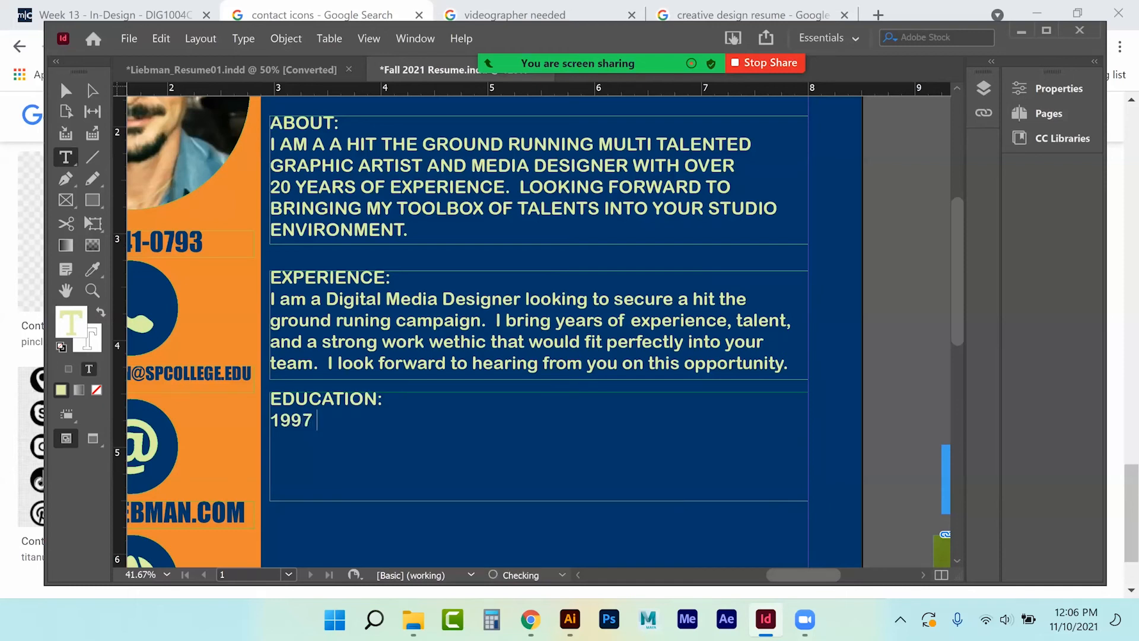
type(" - 2000 MFA COMPUTER ANIMATION")
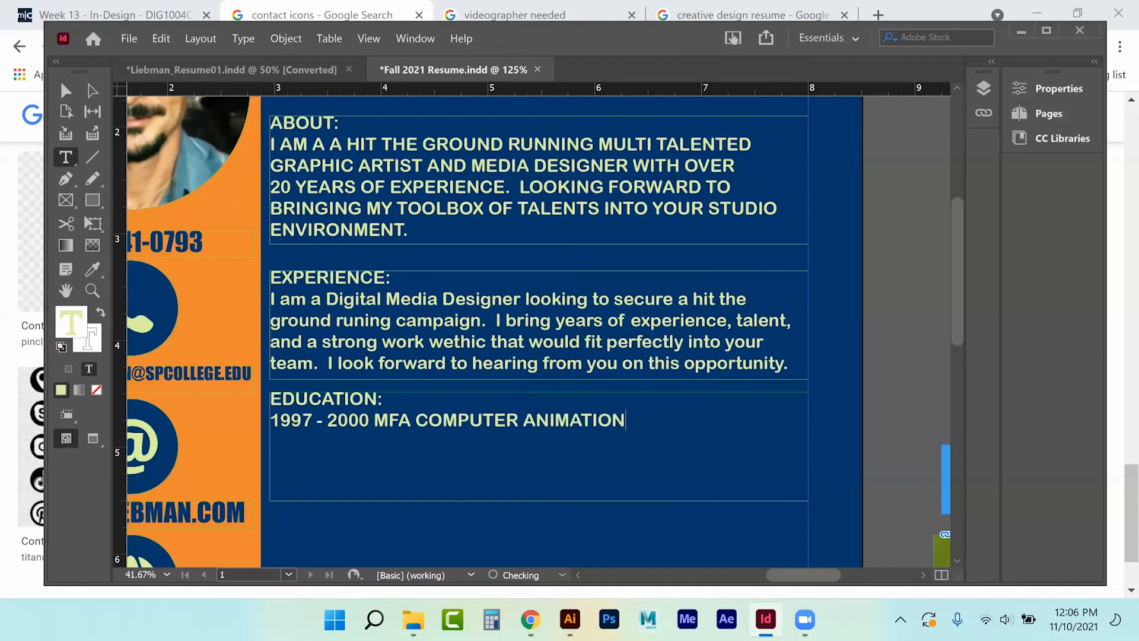
type("; IFAC ")
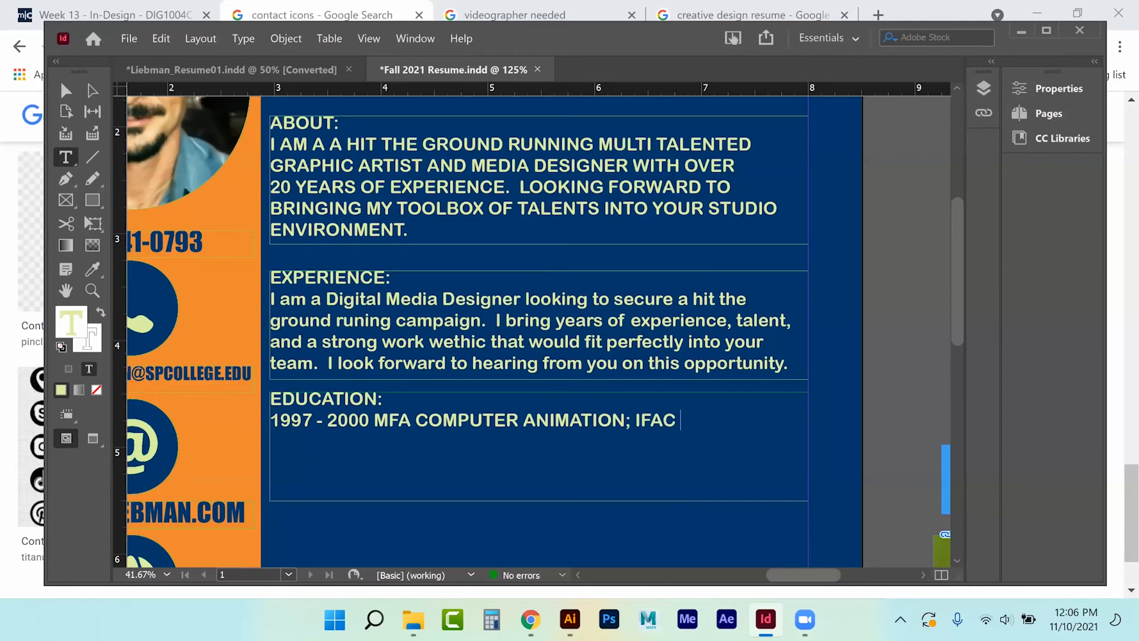
type(", MIAMI, FL")
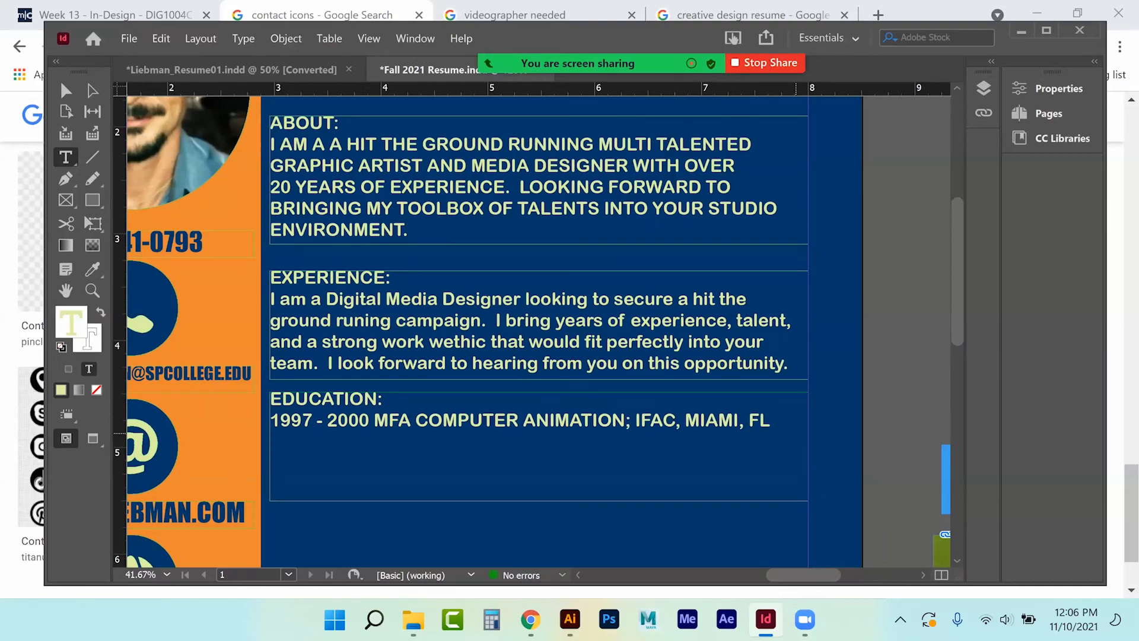
type("1990 - 19")
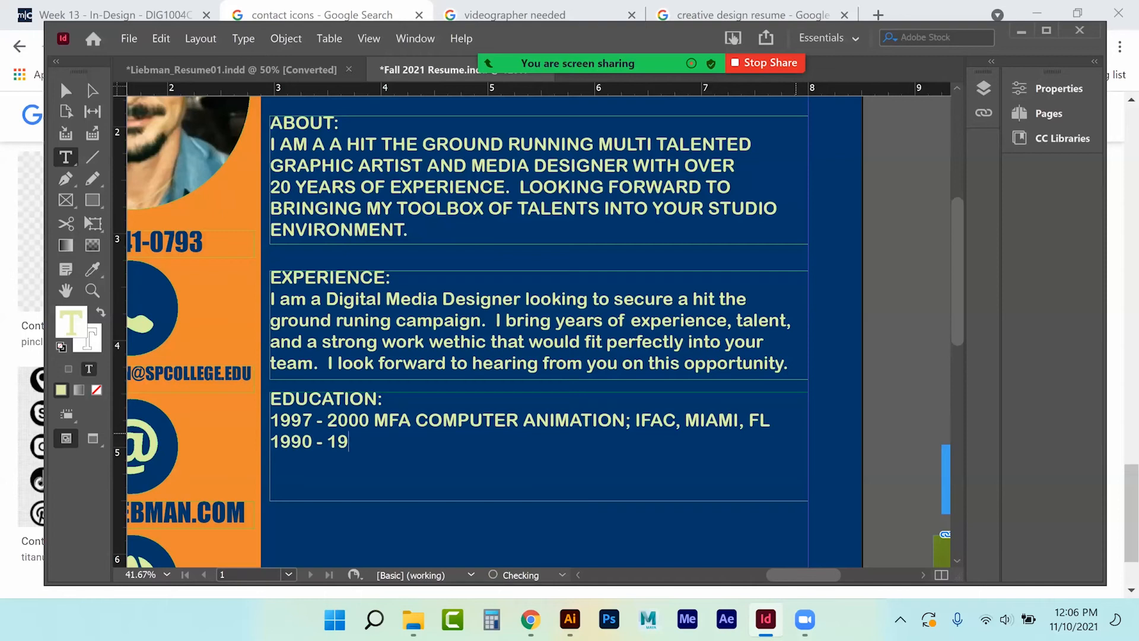
type("94")
type(" BFA")
key("BackSpace")
key("BackSpace")
key("BackSpace")
key("BackSpace")
type("DUAL BFA.")
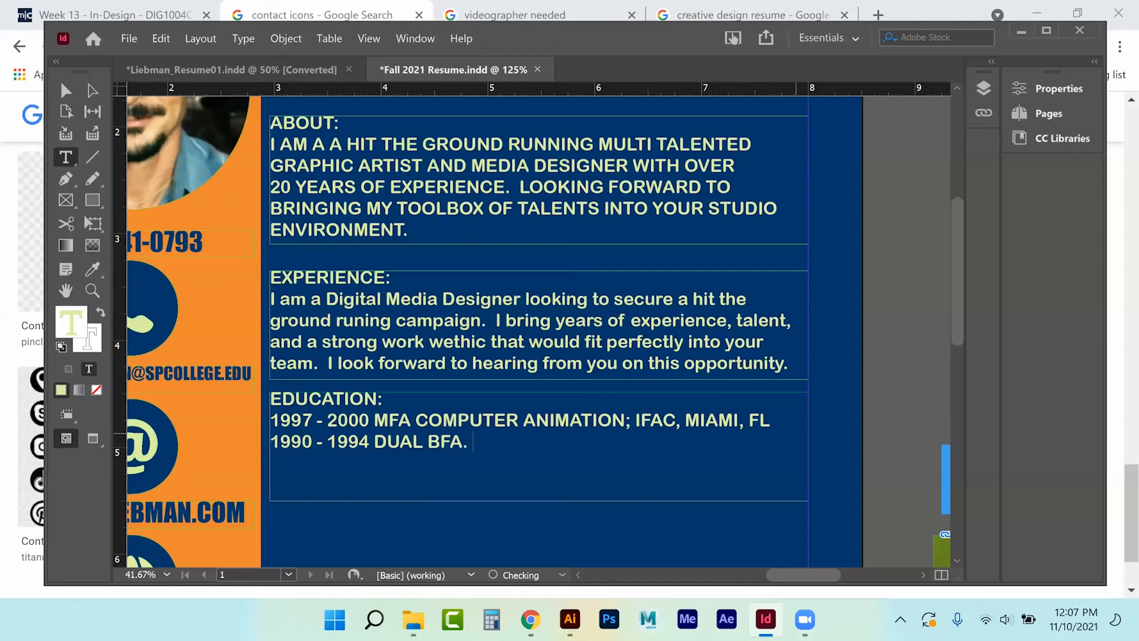
type(" UNIVERSITY OF PITT")
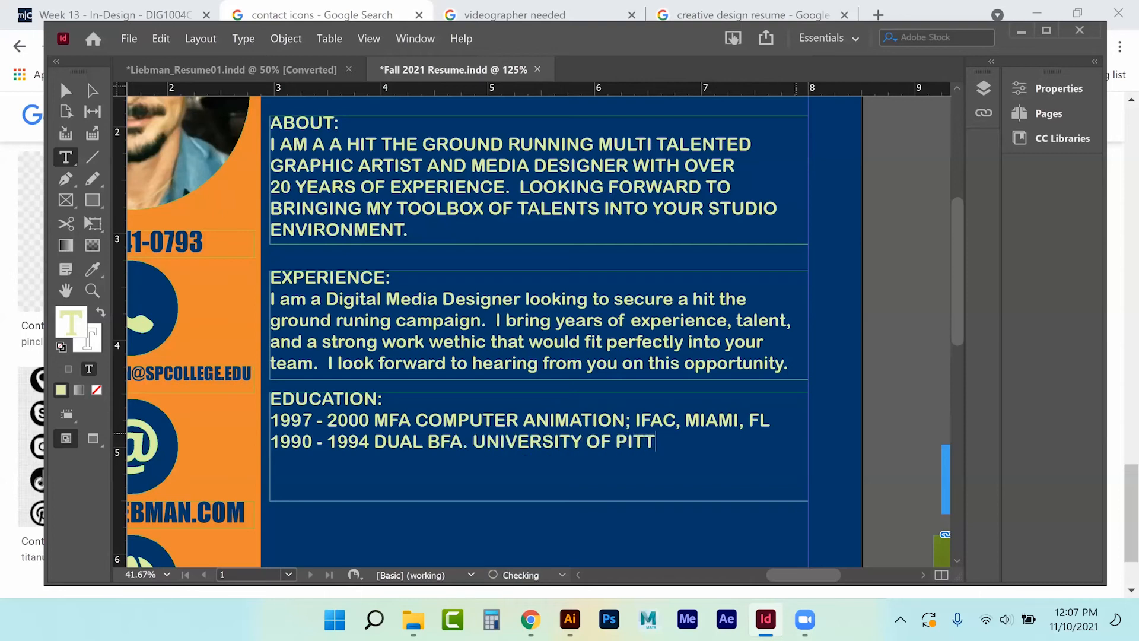
type("SBURGH, ")
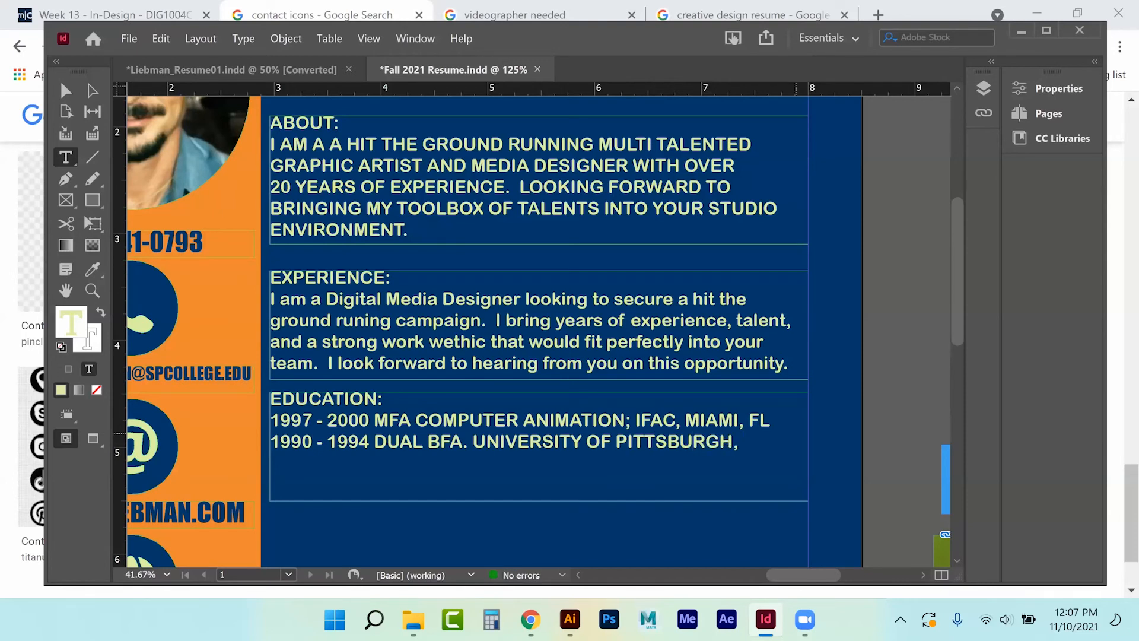
type(";")
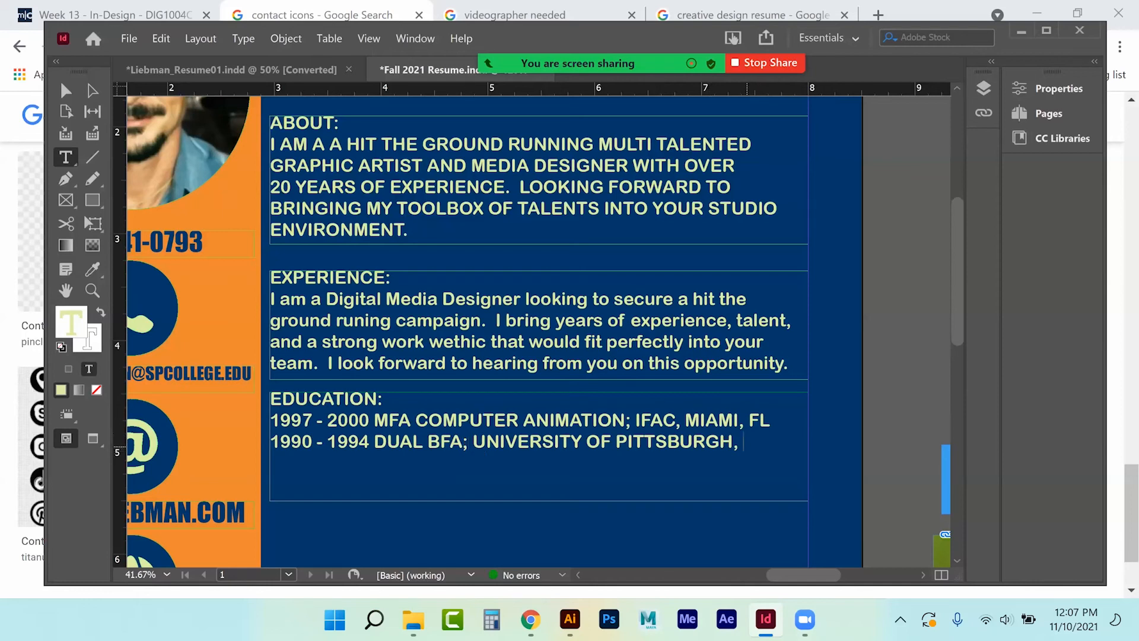
Replace the commas after IFAC and Pittsburgh with dashes, ending the second entry 'Pittsburgh, PA'.
left_click(680, 419)
key("BackSpace")
type("-")
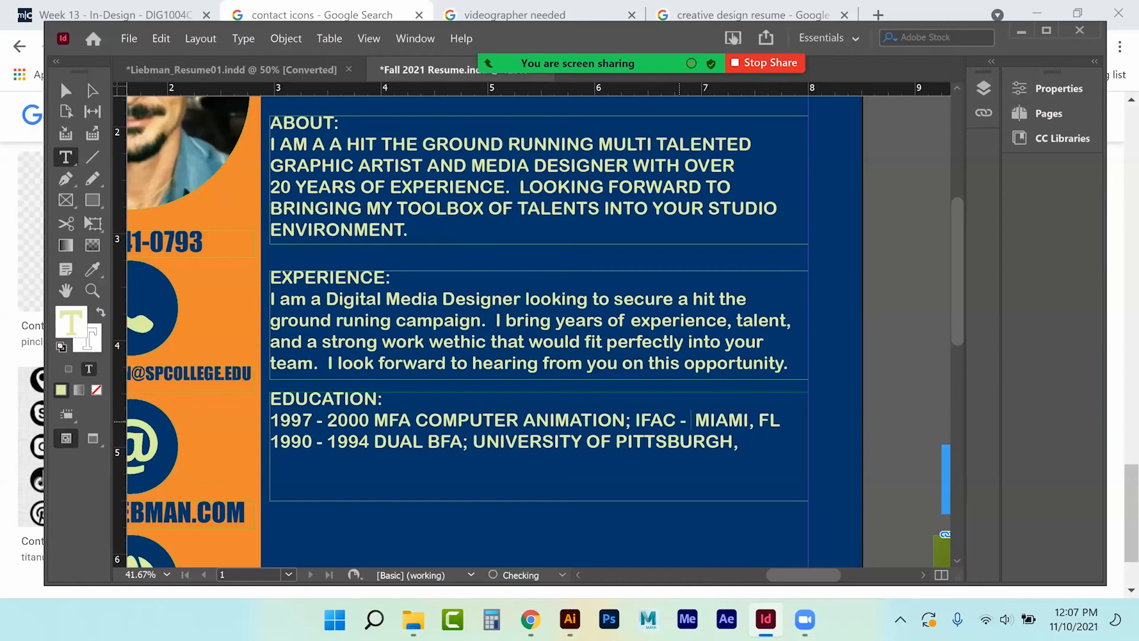
key("Delete")
left_click(737, 442)
key("BackSpace")
type("- PITTSBURGH")
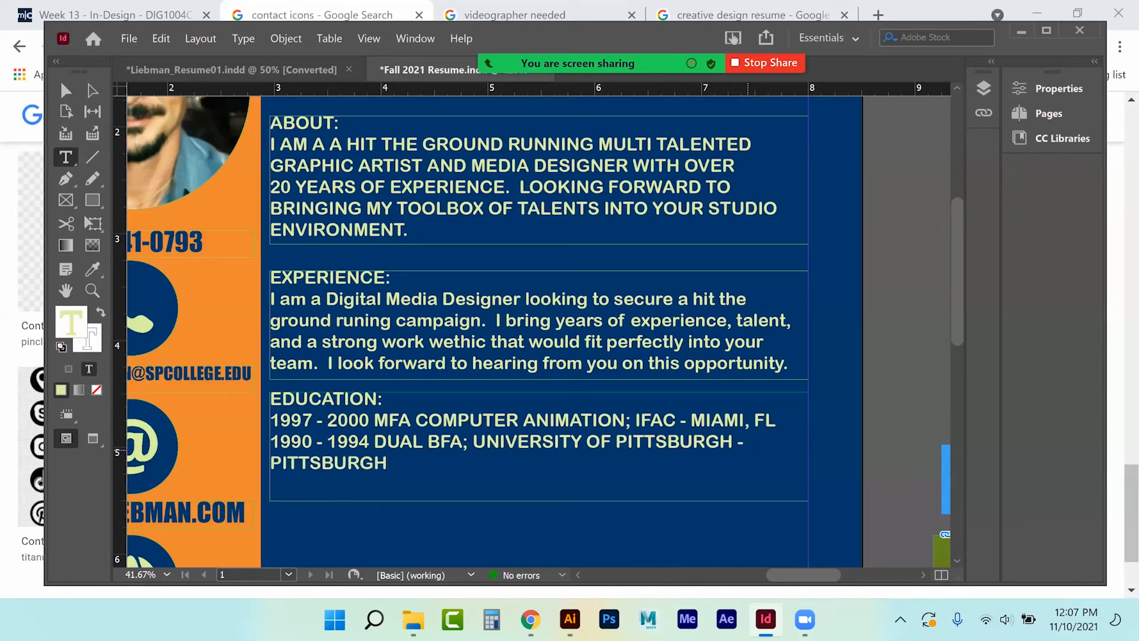
key("BackSpace")
key("BackSpace")
type(", PA")
Convert the three Education lines to Title Case.
left_click_drag(426, 464, 243, 399)
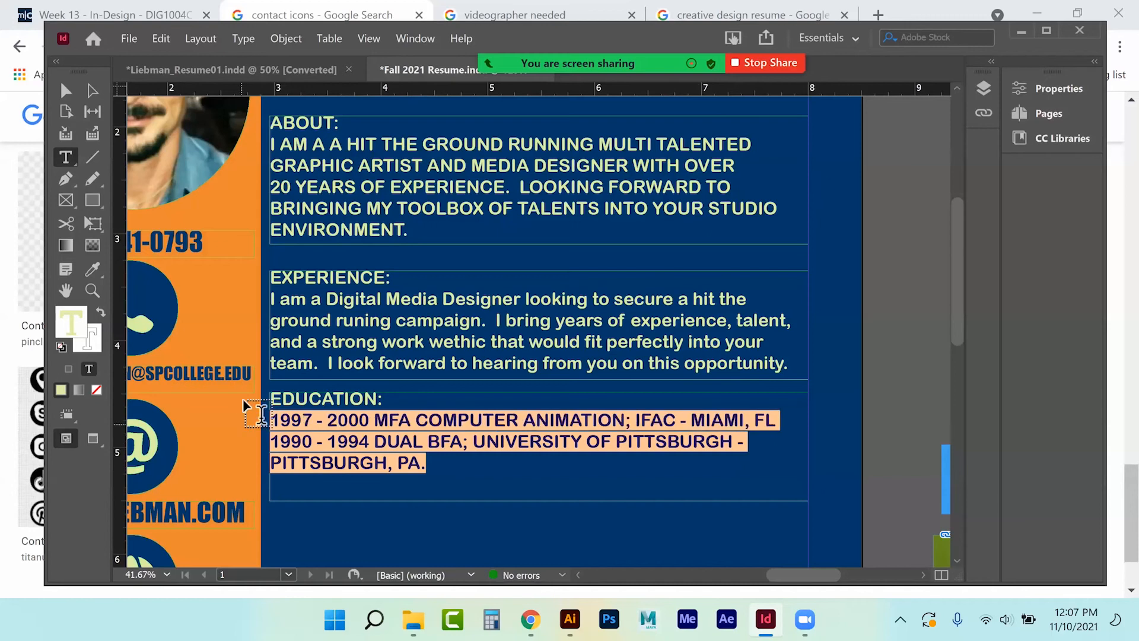
left_click(239, 41)
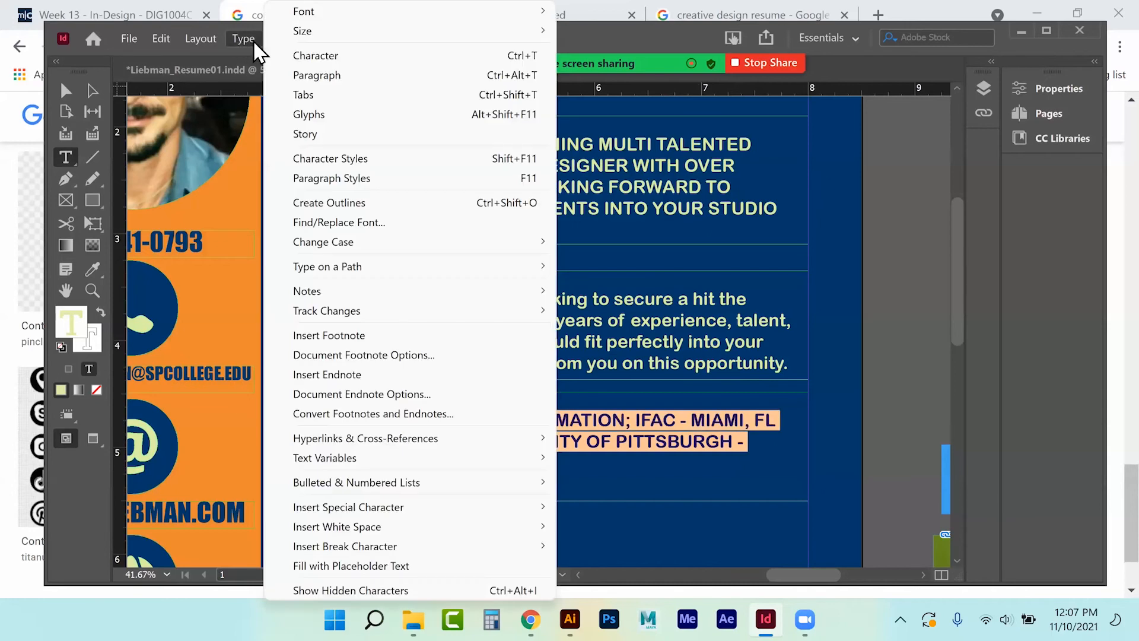
left_click(326, 57)
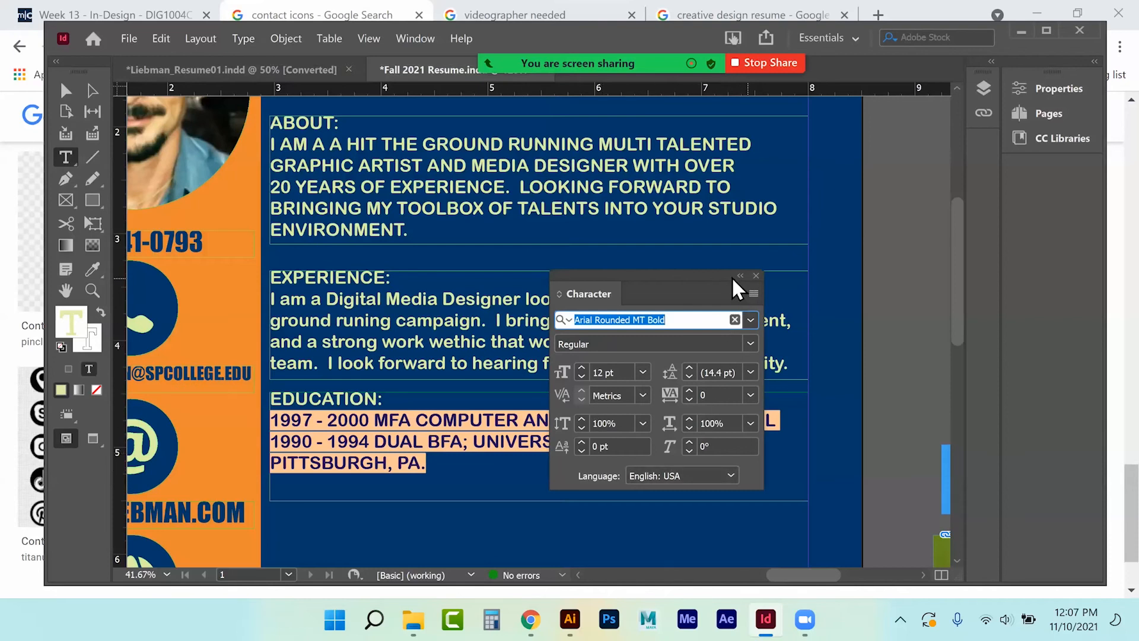
left_click(756, 275)
left_click(242, 38)
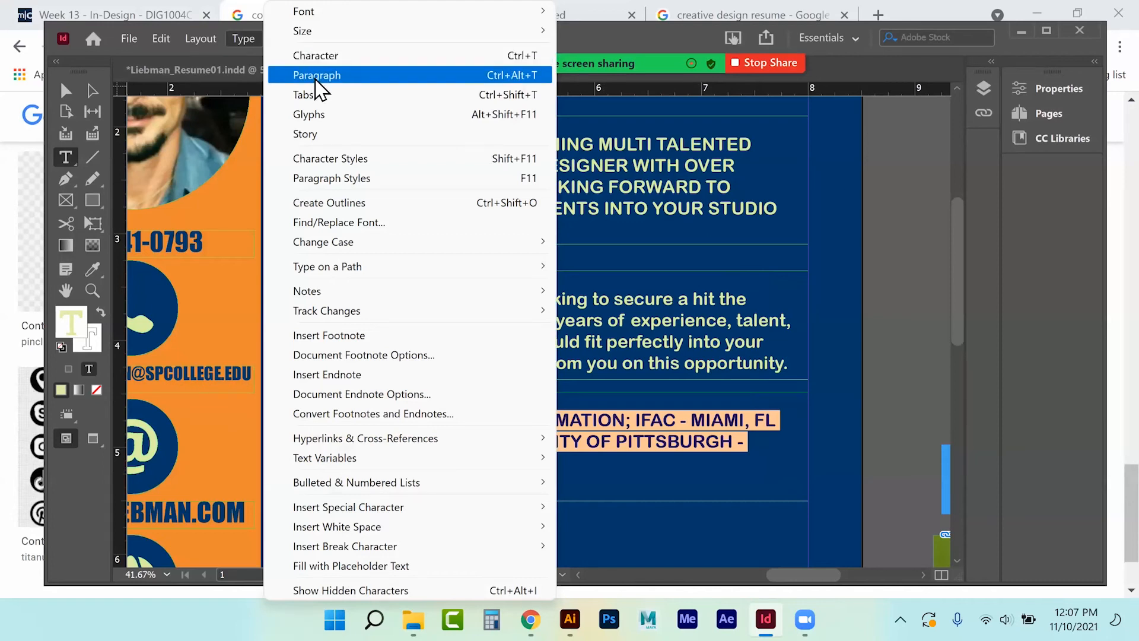
mouse_move(350, 248)
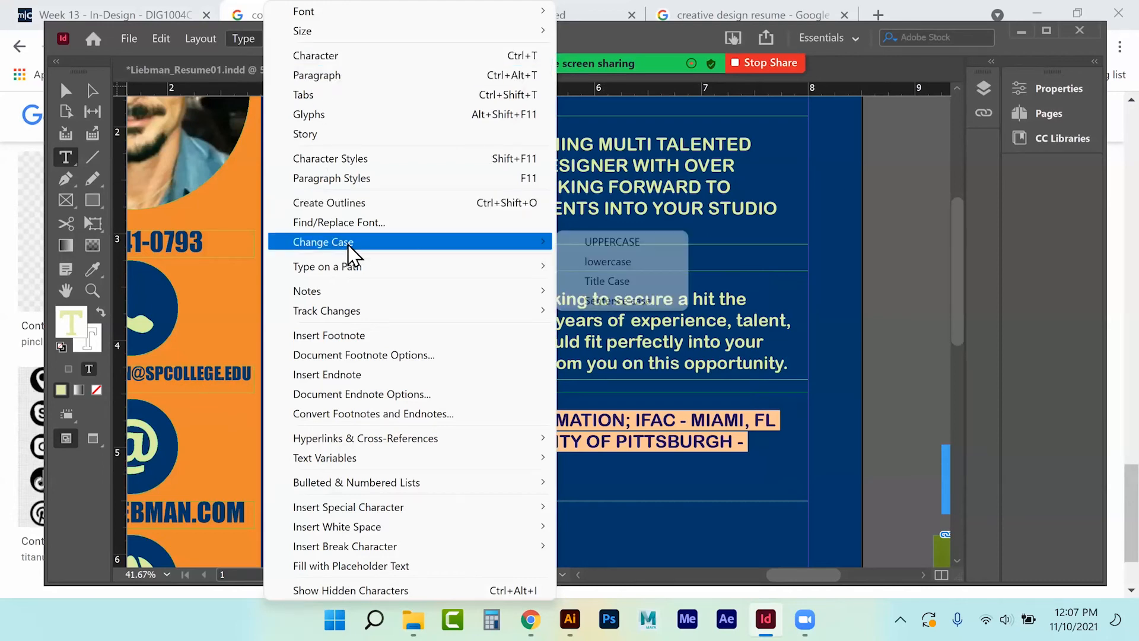
left_click(646, 281)
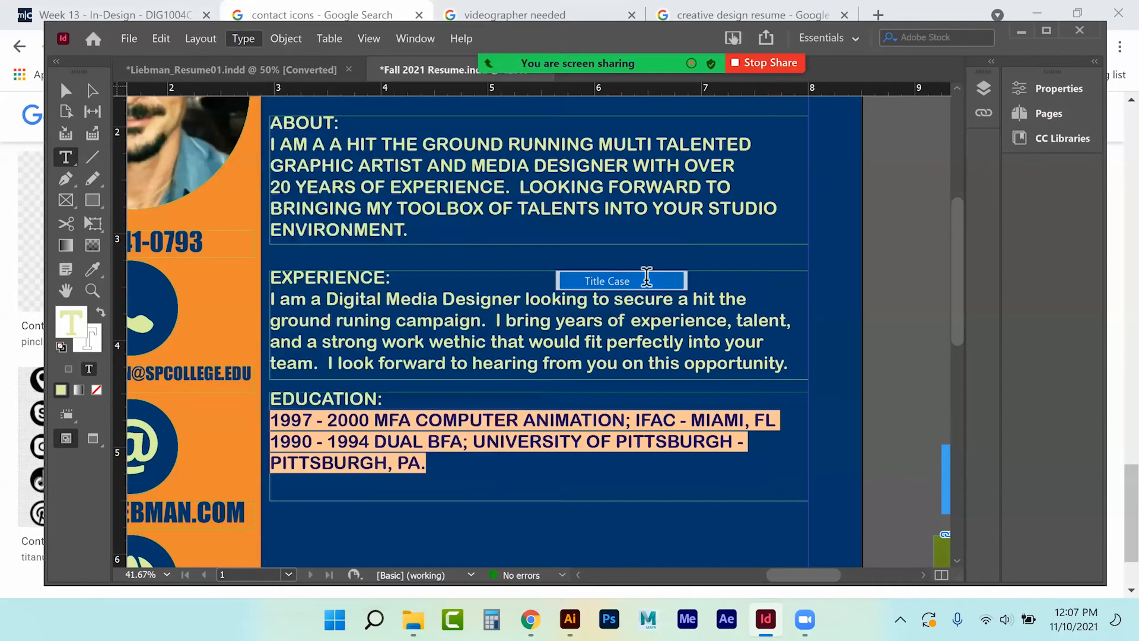
left_click(387, 415)
Recapitalise the abbreviations as MFA, IFAC and BFA in the Education lines.
left_click_drag(392, 415, 408, 416)
type("FA")
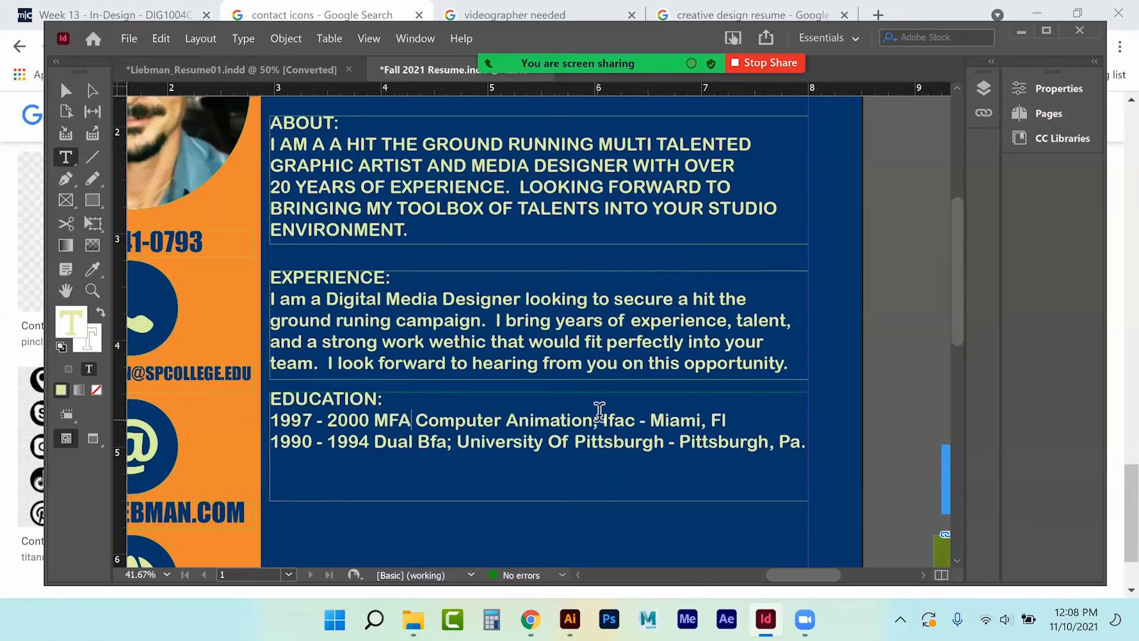
double_click(617, 419)
type("IFAC")
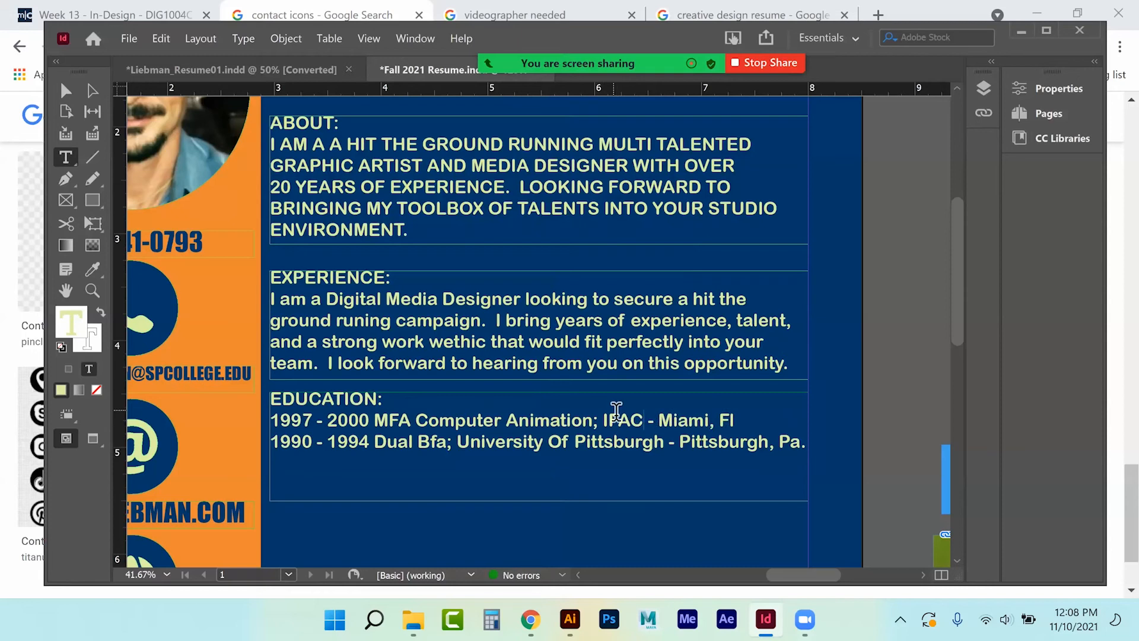
left_click_drag(432, 442, 447, 442)
type("FA")
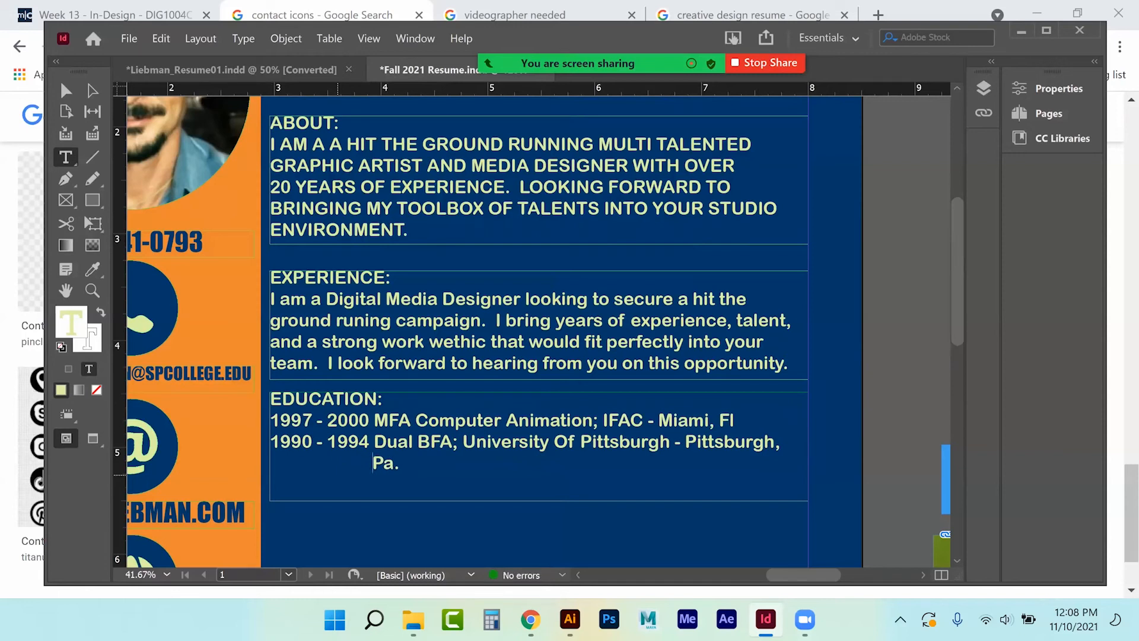
key("ctrl+z")
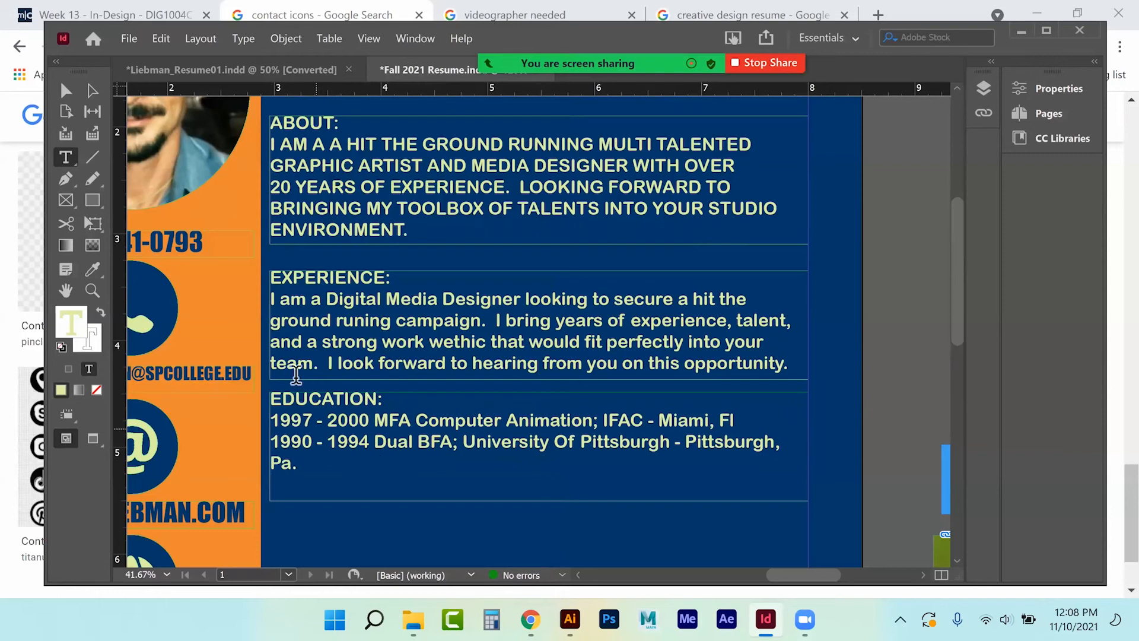
Change the About paragraph to Title Case.
left_click_drag(272, 145, 442, 239)
left_click(242, 38)
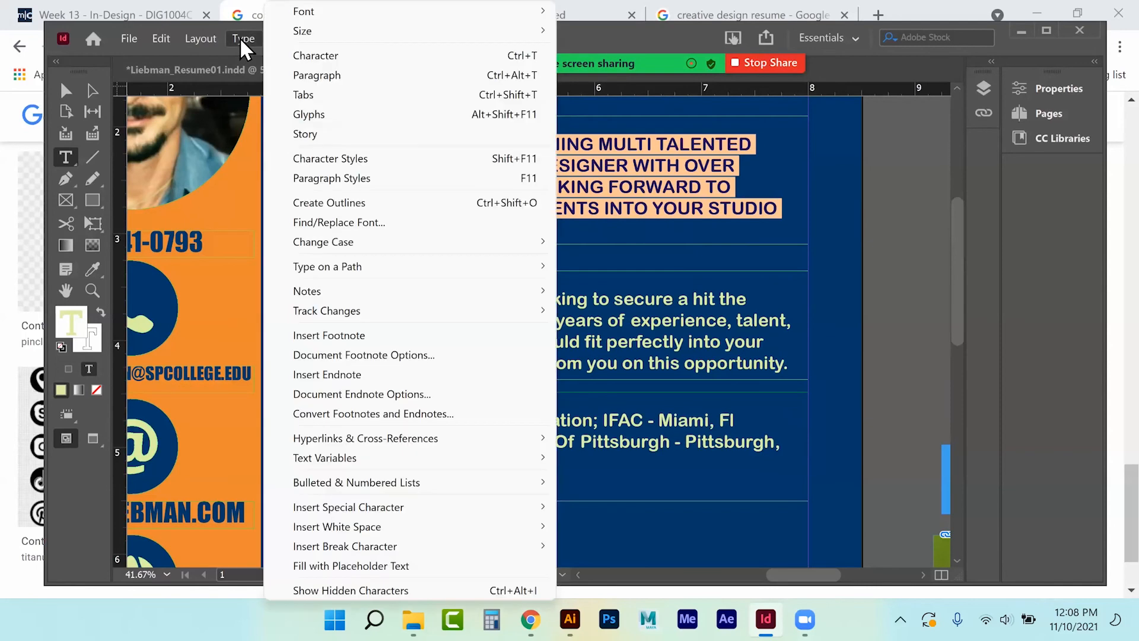
mouse_move(380, 242)
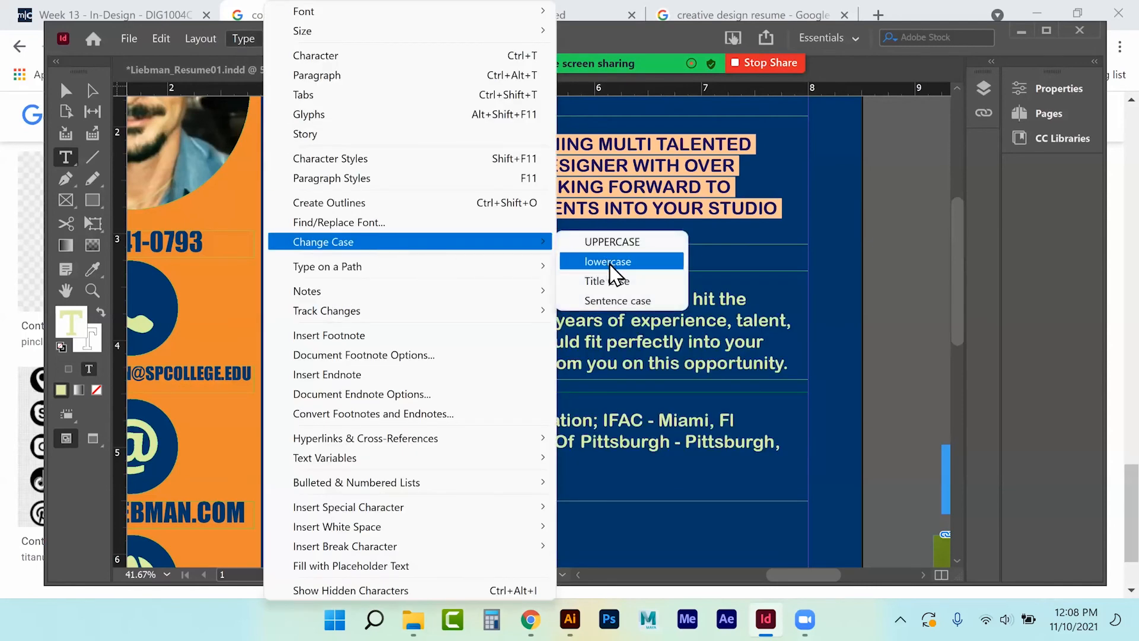
left_click(611, 279)
left_click(520, 188)
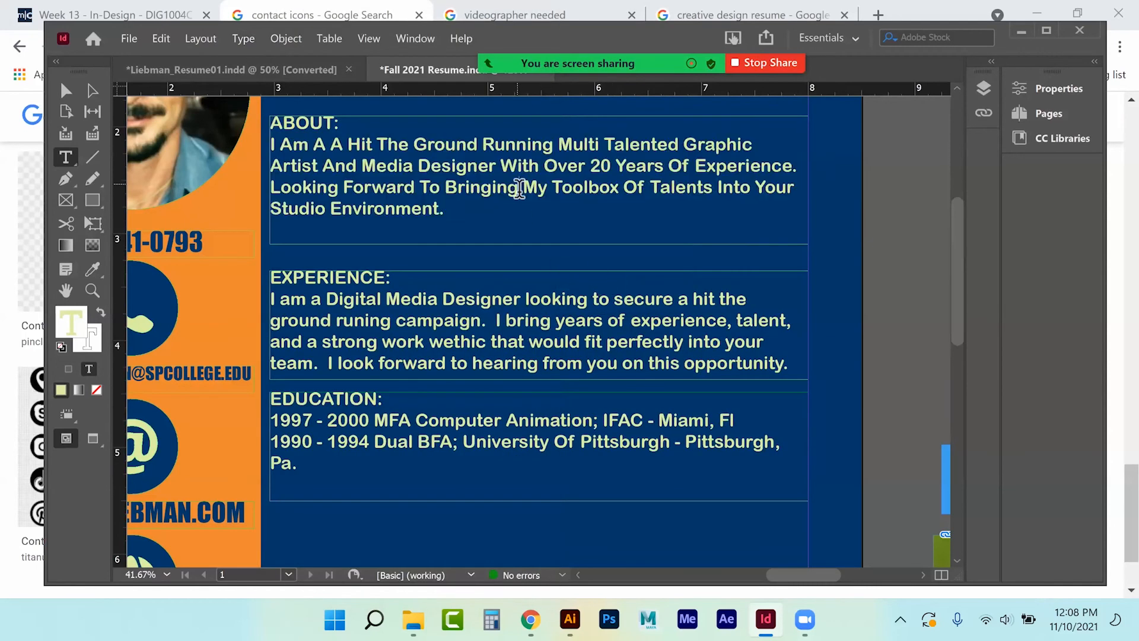
Reselect the About paragraph and change it to Sentence case.
left_click(271, 144)
left_click(467, 221, "shift")
left_click(241, 40)
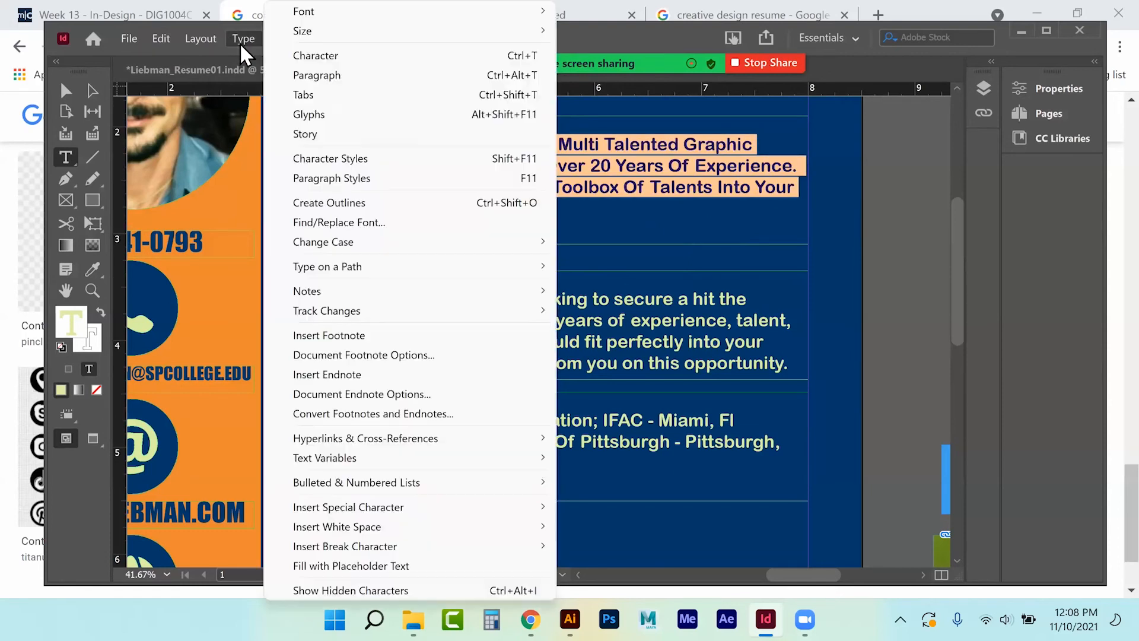
mouse_move(316, 240)
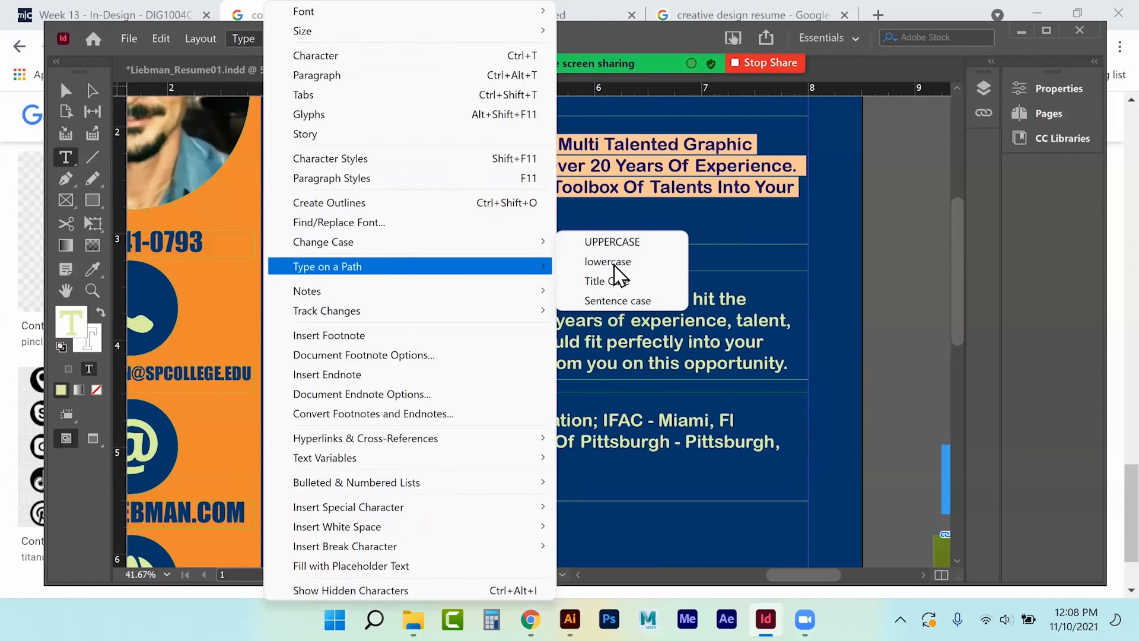
left_click(605, 300)
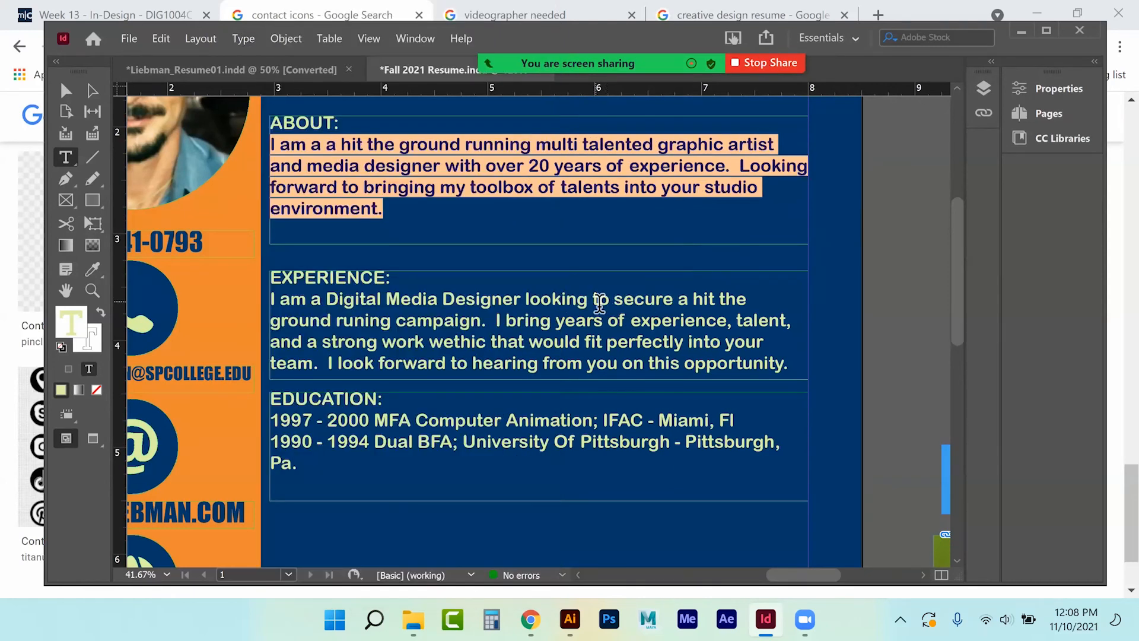
left_click(570, 328)
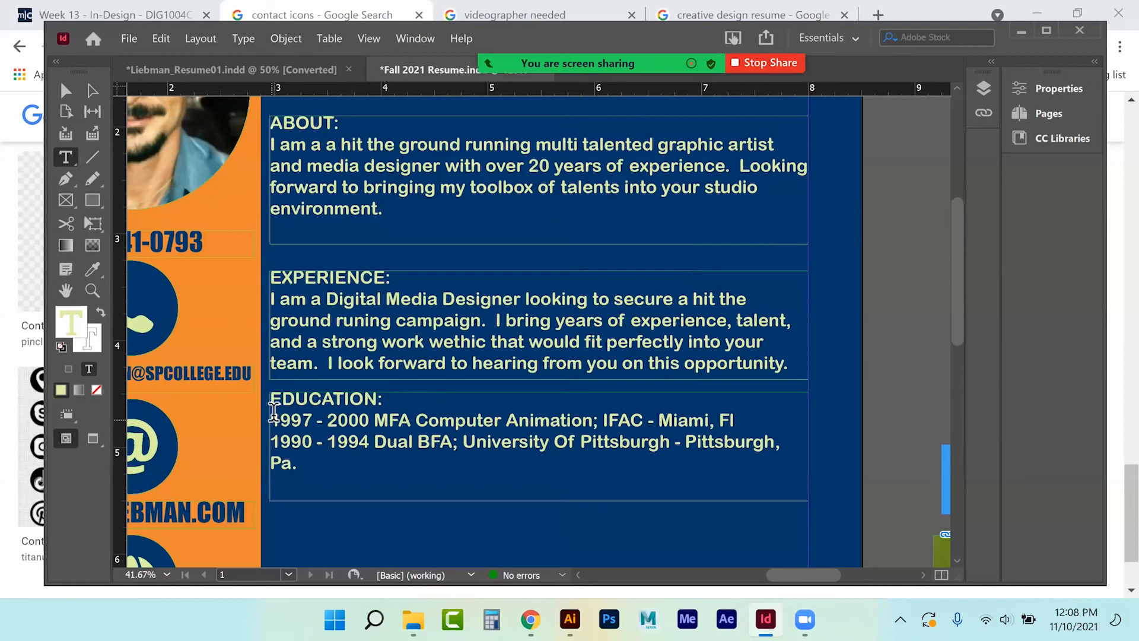
Set both Education lines to 13 pt.
left_click_drag(273, 411, 297, 464)
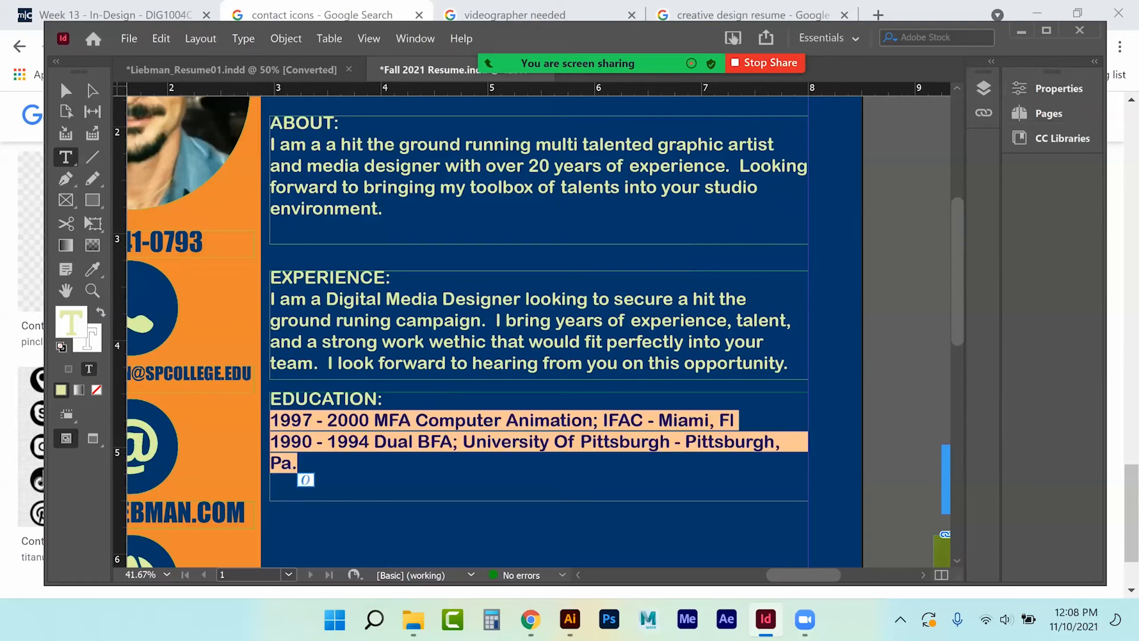
left_click(1050, 88)
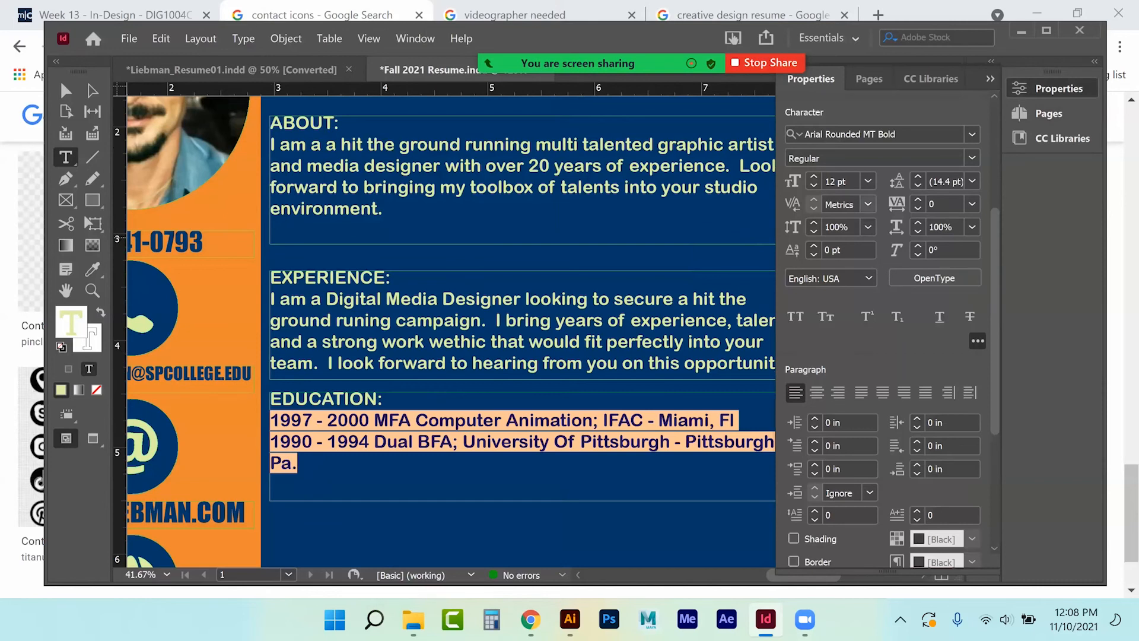
left_click(814, 178)
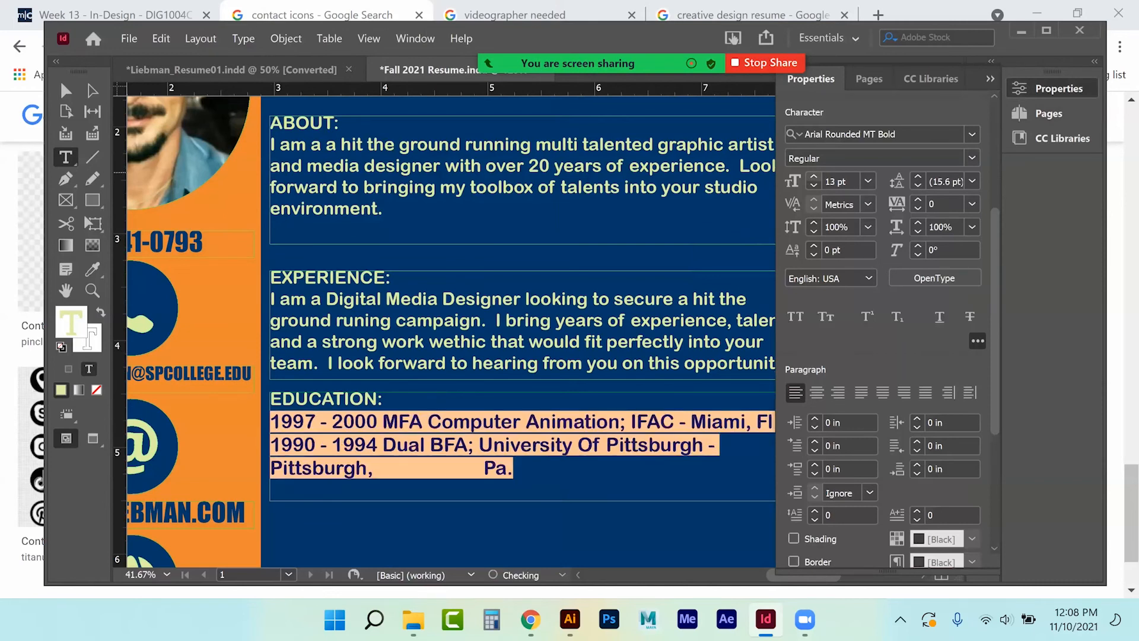
left_click(814, 178)
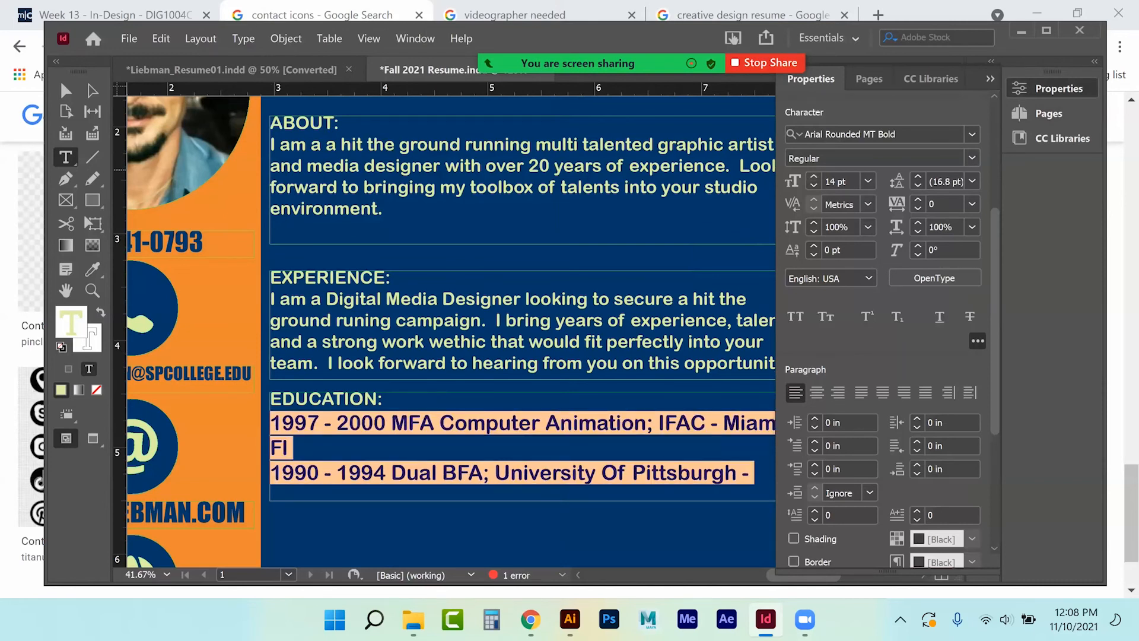
left_click(814, 186)
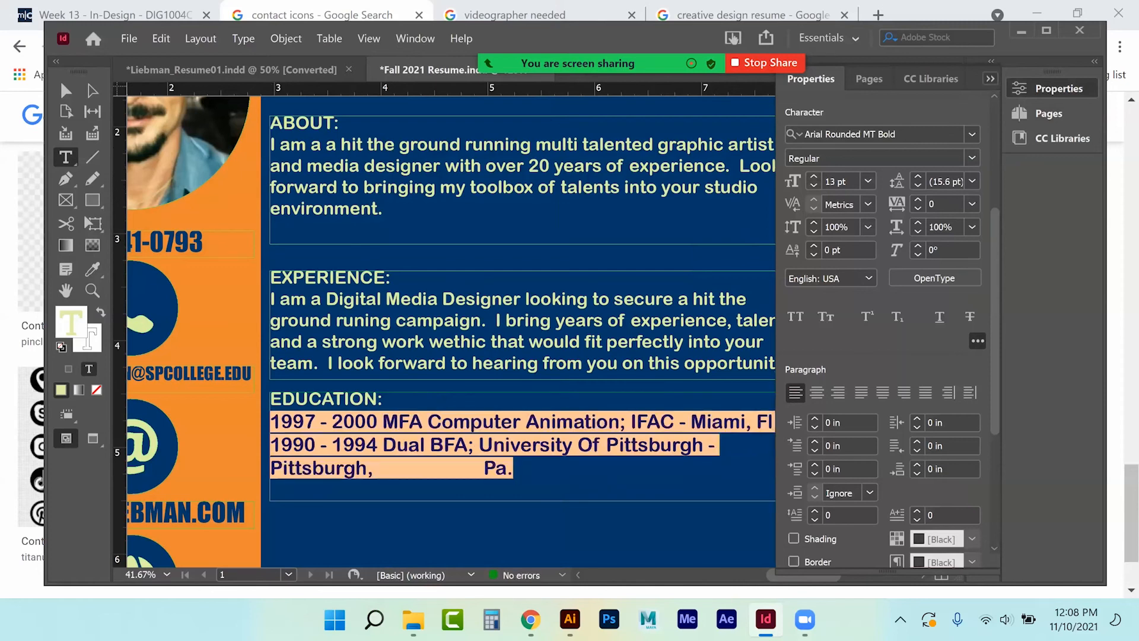
left_click(991, 78)
Remove the extra spaces before Pa., tab-indent the Pittsburgh line, and add a dash after 2000.
left_click_drag(379, 468, 484, 469)
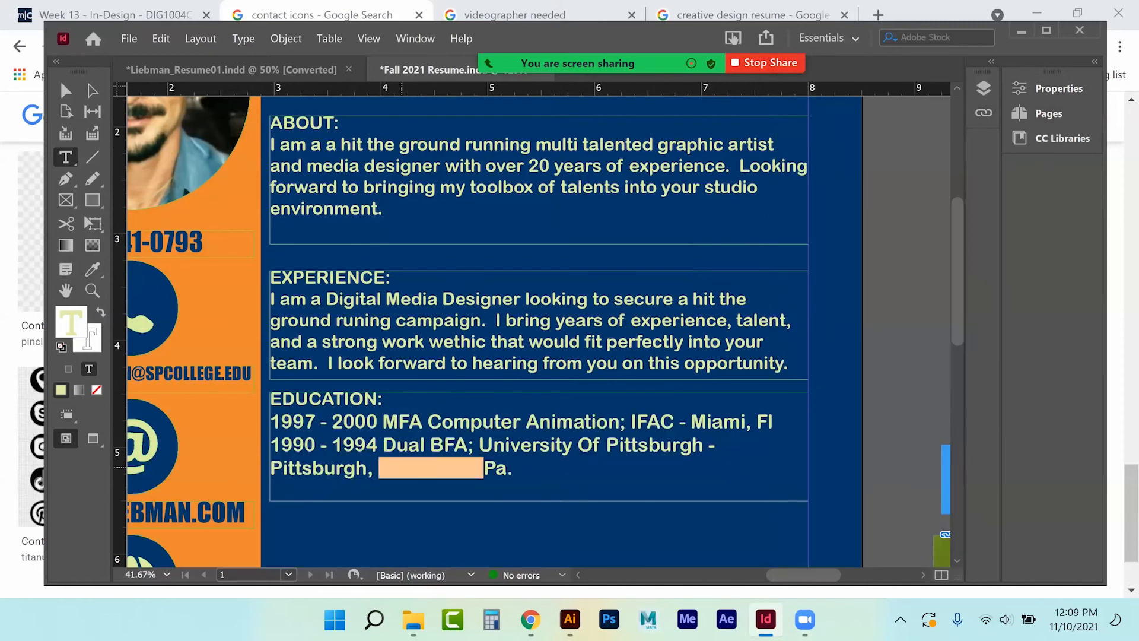
key("BackSpace")
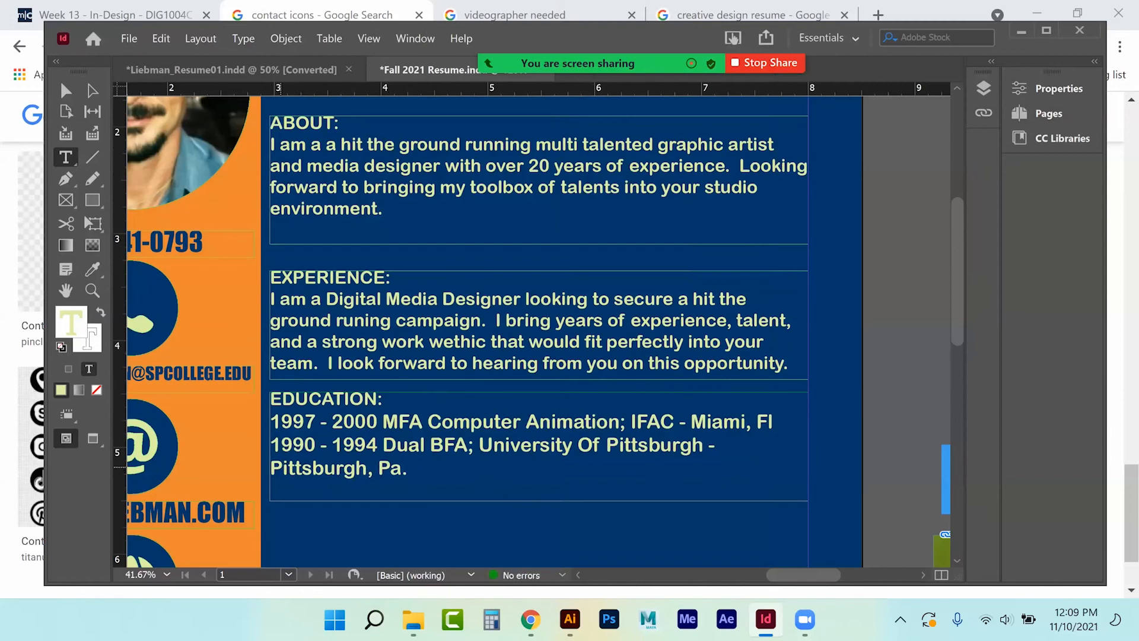
key("Tab")
key("Tab")
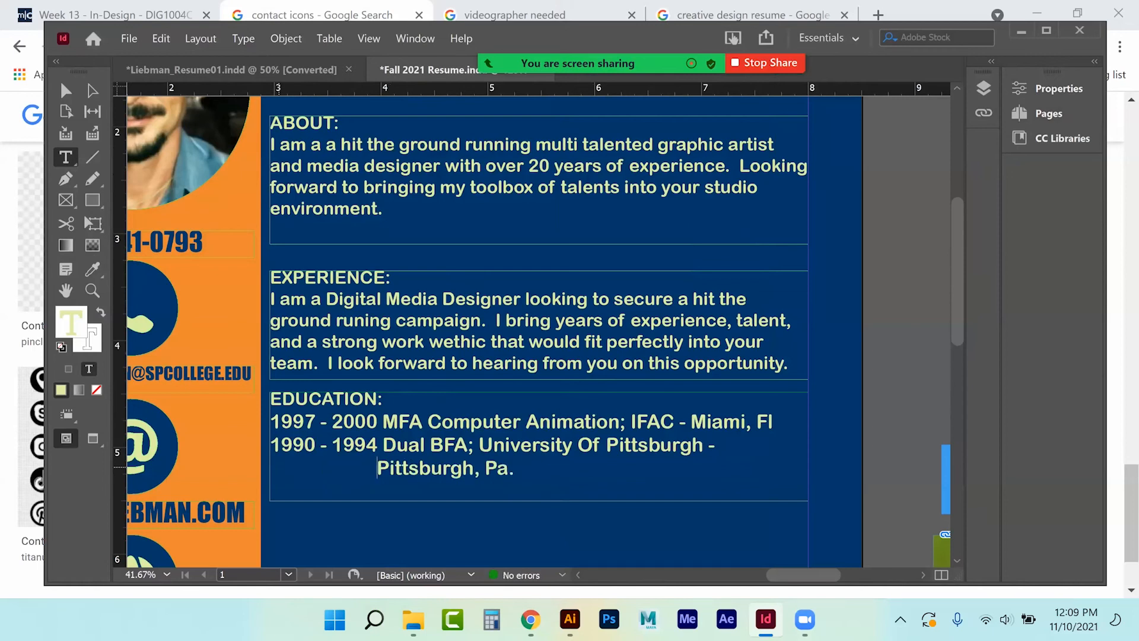
left_click(388, 411)
type("- ")
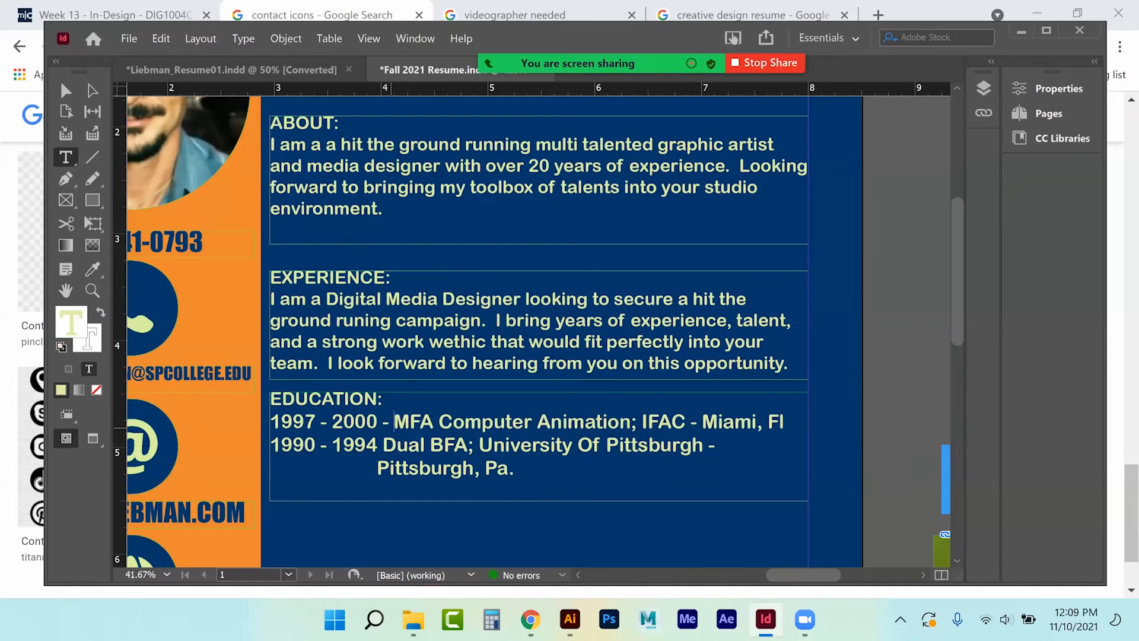
type("-")
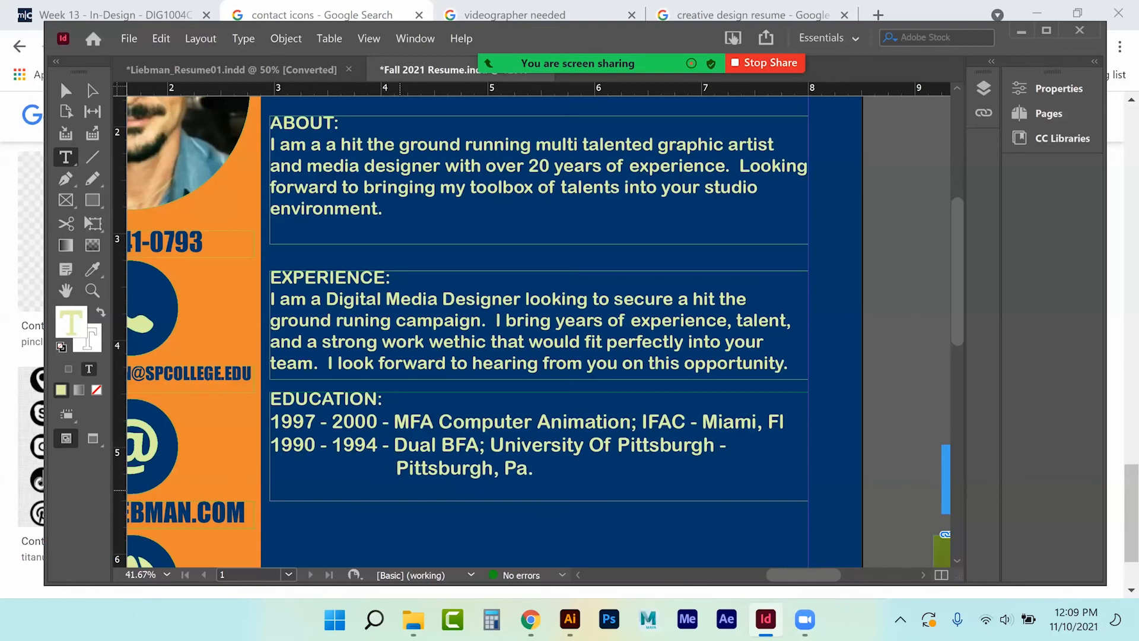
Alt-drag a copy of the Education frame, with both degree entries, directly below it.
left_click(66, 90)
left_click(895, 385)
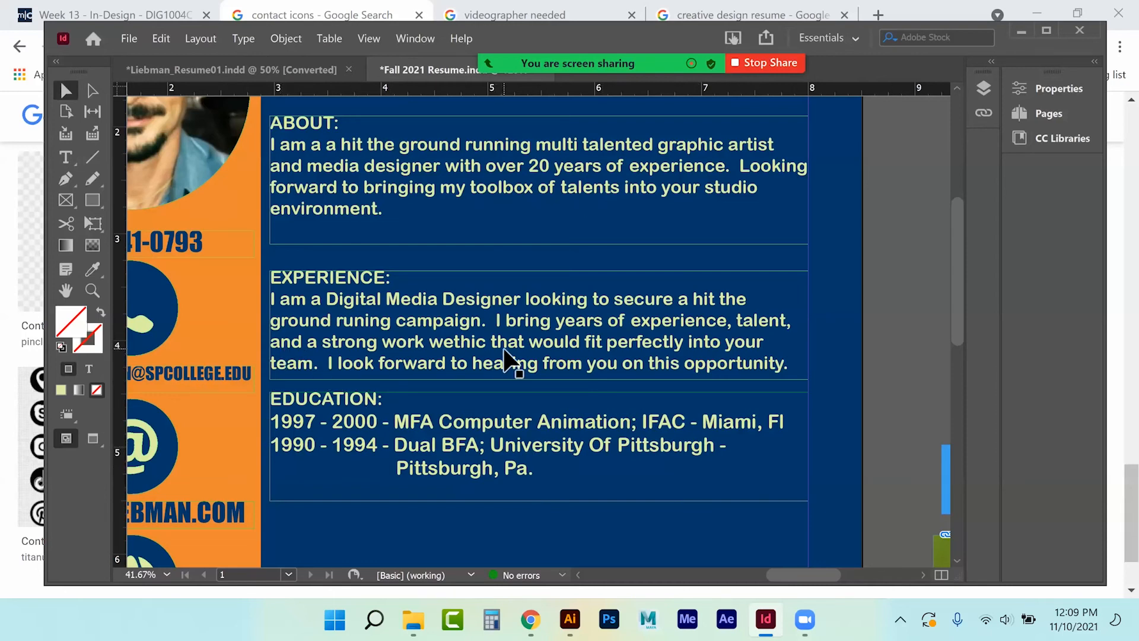
scroll(504, 359, "down", 2)
scroll(501, 364, "down", 1)
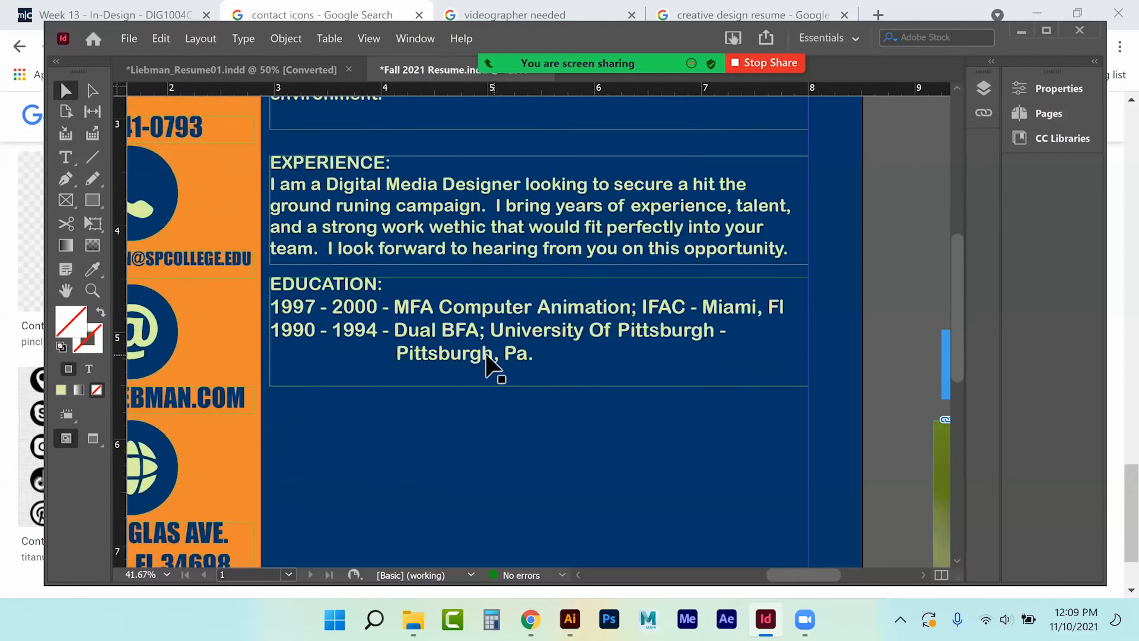
left_click_drag(440, 351, 433, 458)
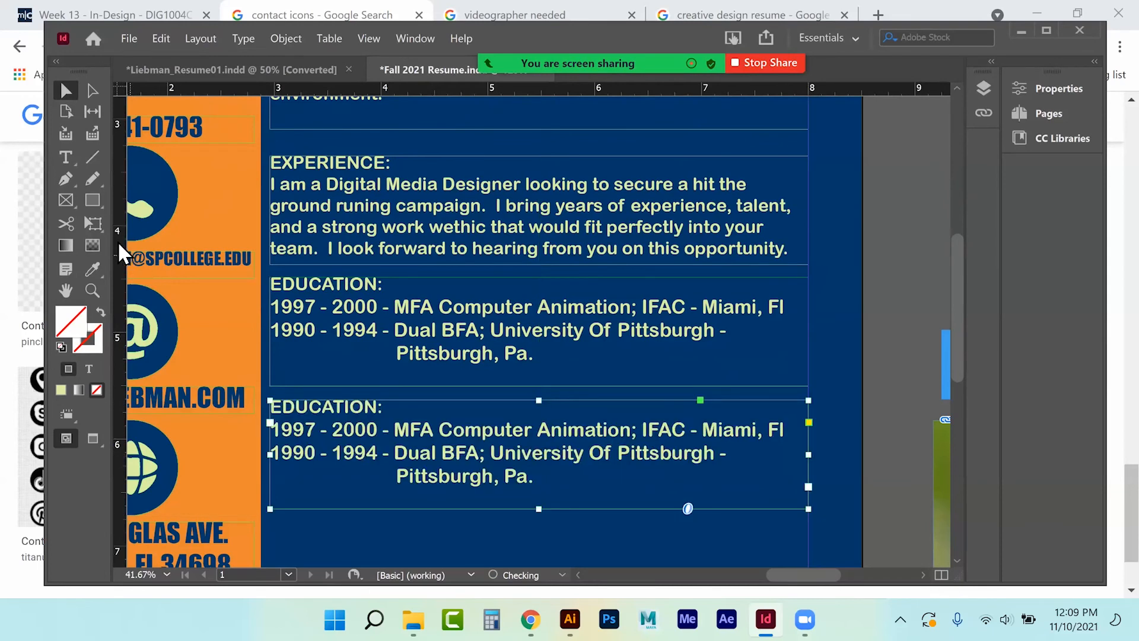
left_click(74, 157)
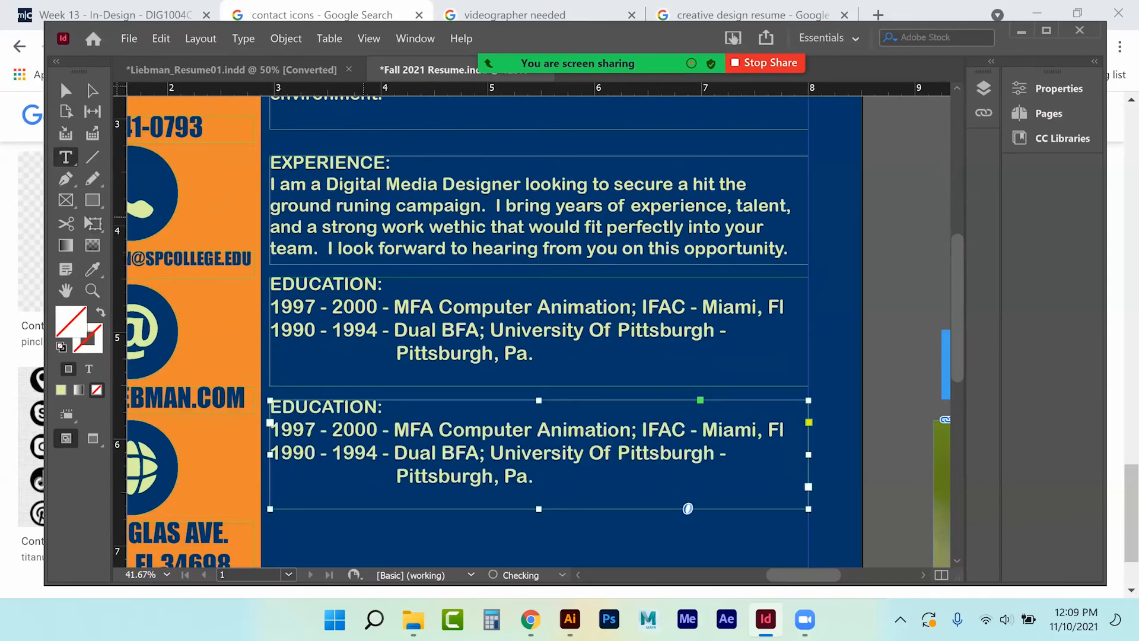
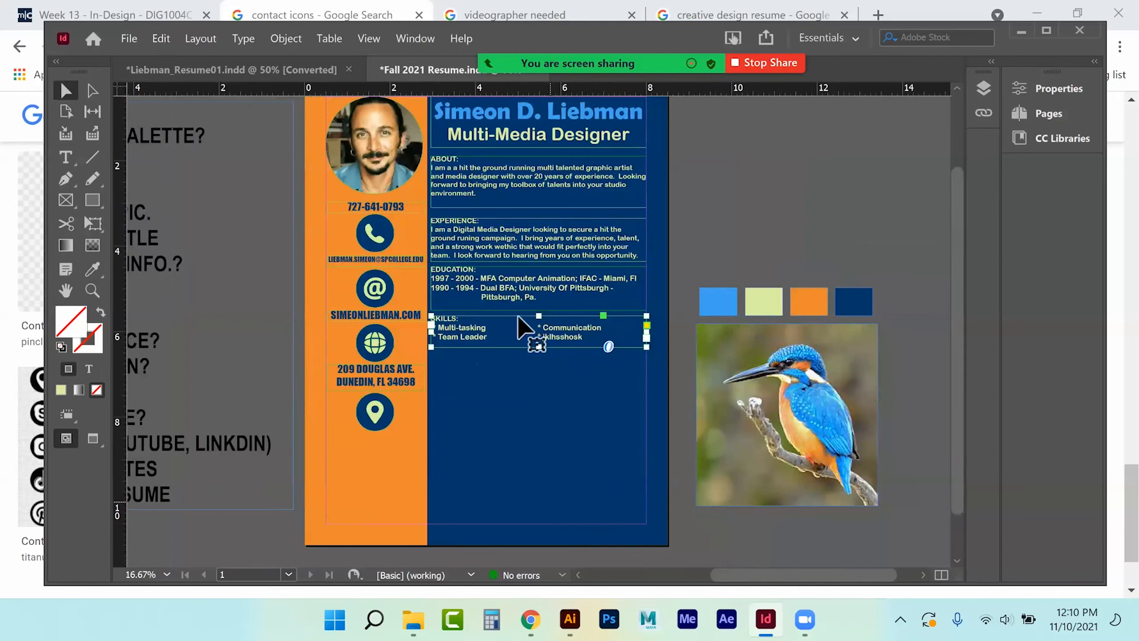
Drag the Experience, Education and Skills frames lower to widen the gaps between sections.
left_click(500, 248)
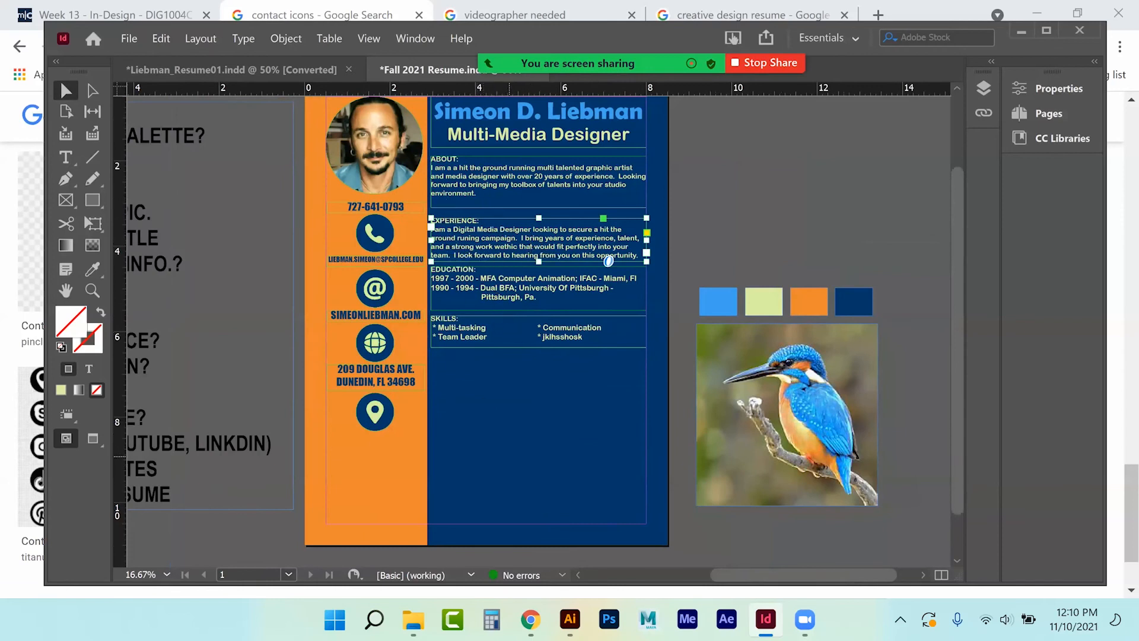
left_click(486, 456)
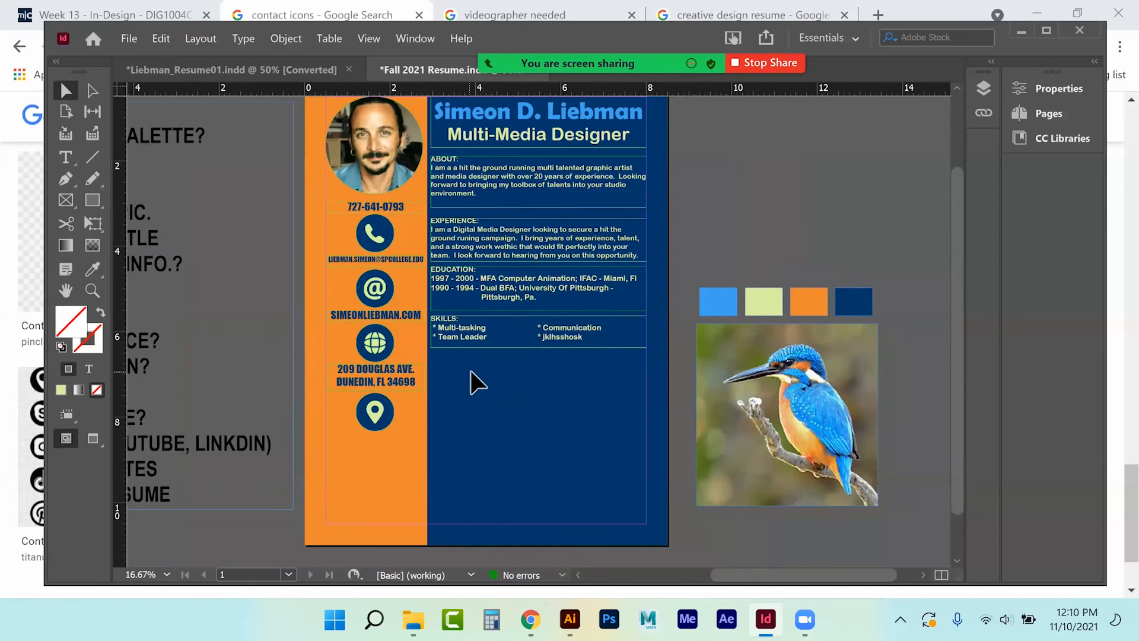
left_click_drag(458, 338, 481, 303)
left_click_drag(490, 235, 489, 248)
left_click_drag(470, 371, 479, 400)
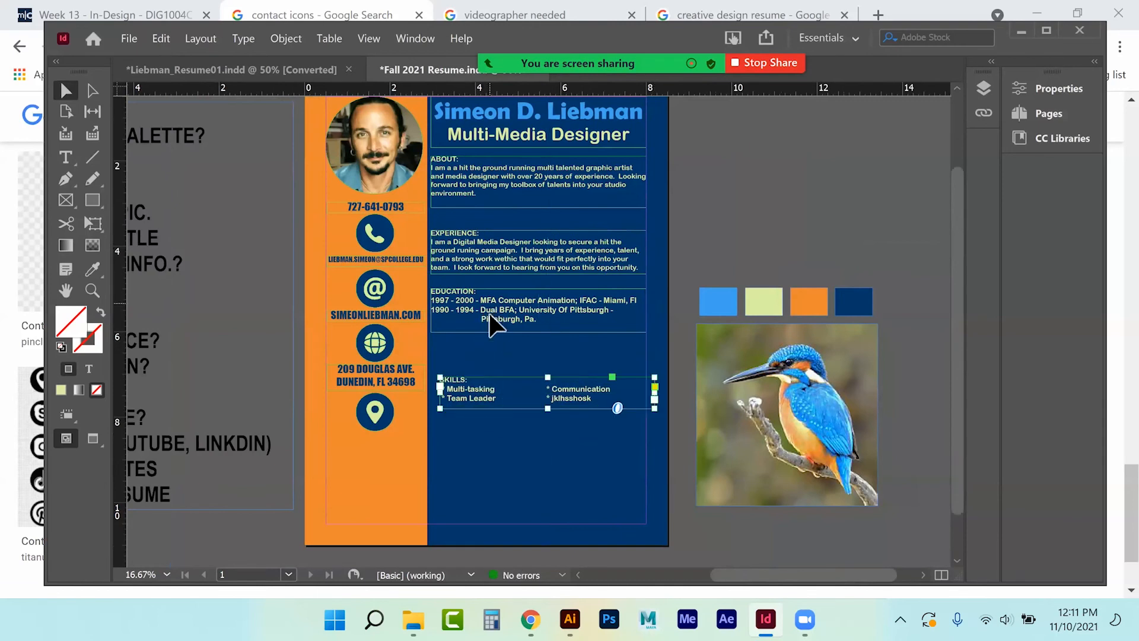
left_click_drag(490, 312, 483, 340)
left_click_drag(513, 263, 522, 277)
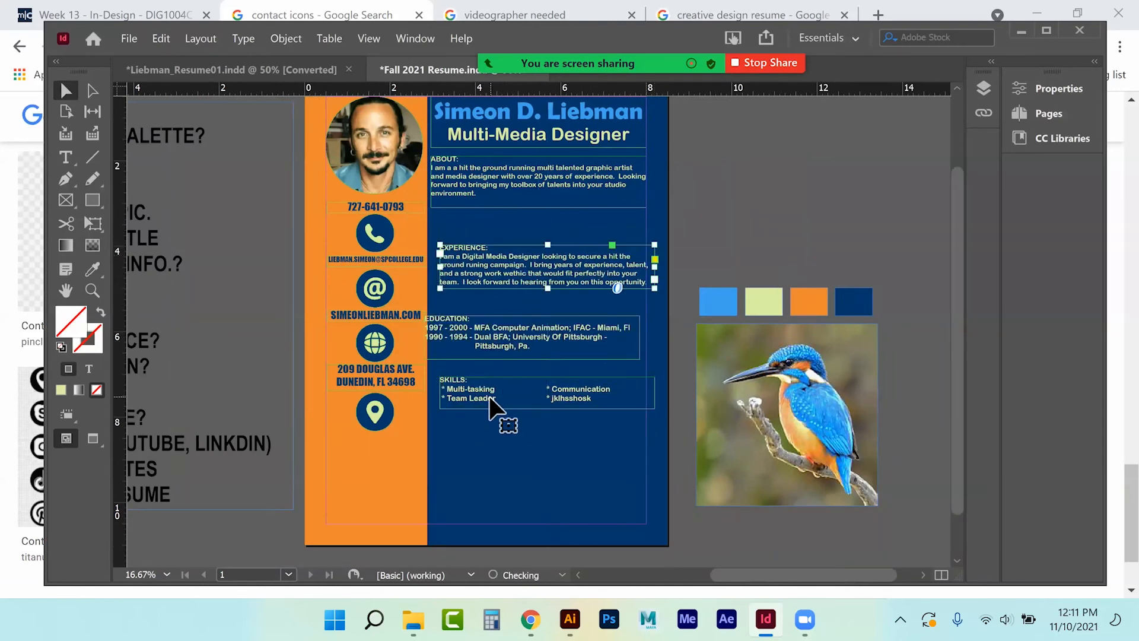
Select the Skills, Education, Experience and About frames together and show their layout options.
left_click(493, 399)
left_click(490, 350, "shift")
left_click(489, 264, "shift")
left_click(484, 193, "shift")
left_click(1059, 89)
left_click_drag(995, 231, 995, 453)
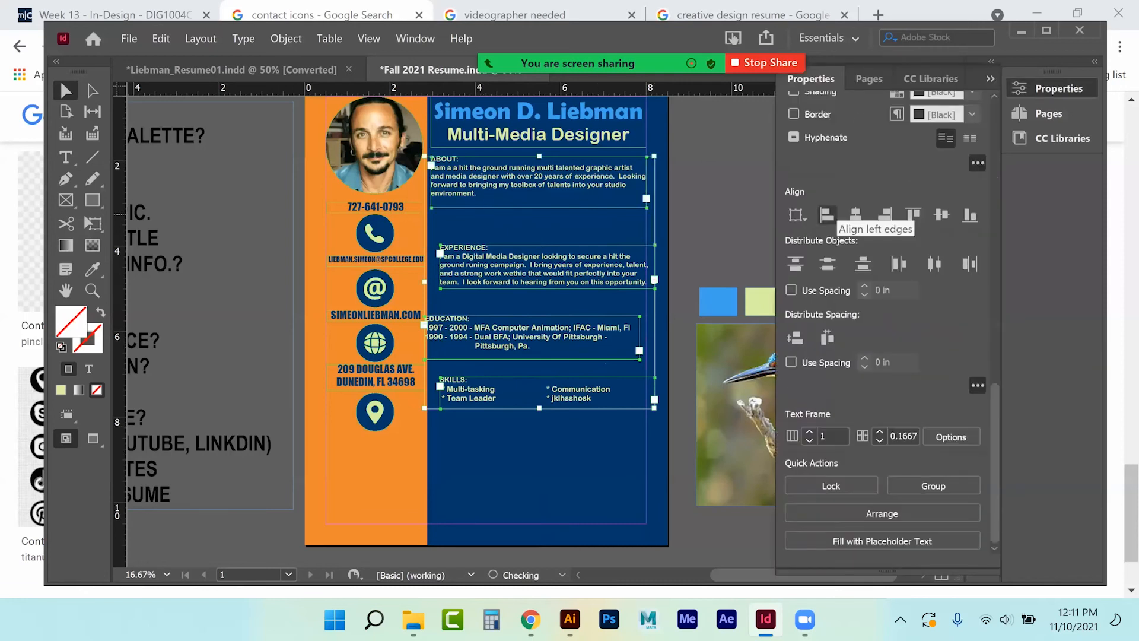
Left-align and vertically distribute the four section frames, then Alt-drag a Skills copy lower down.
left_click(827, 214)
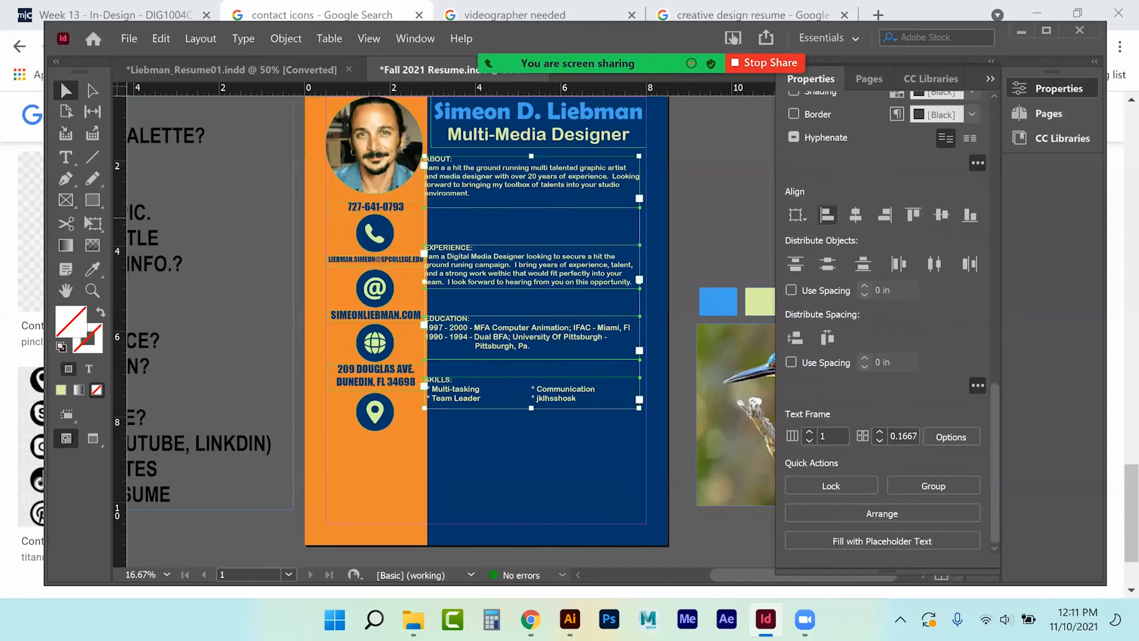
left_click_drag(515, 198, 526, 196)
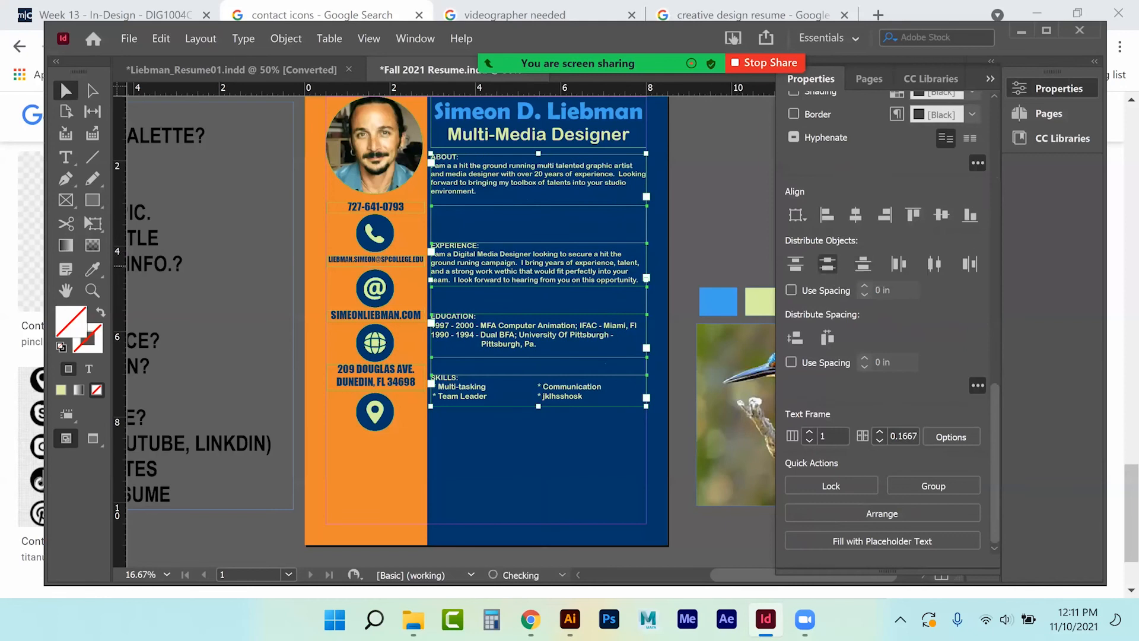
left_click(827, 263)
left_click(703, 179)
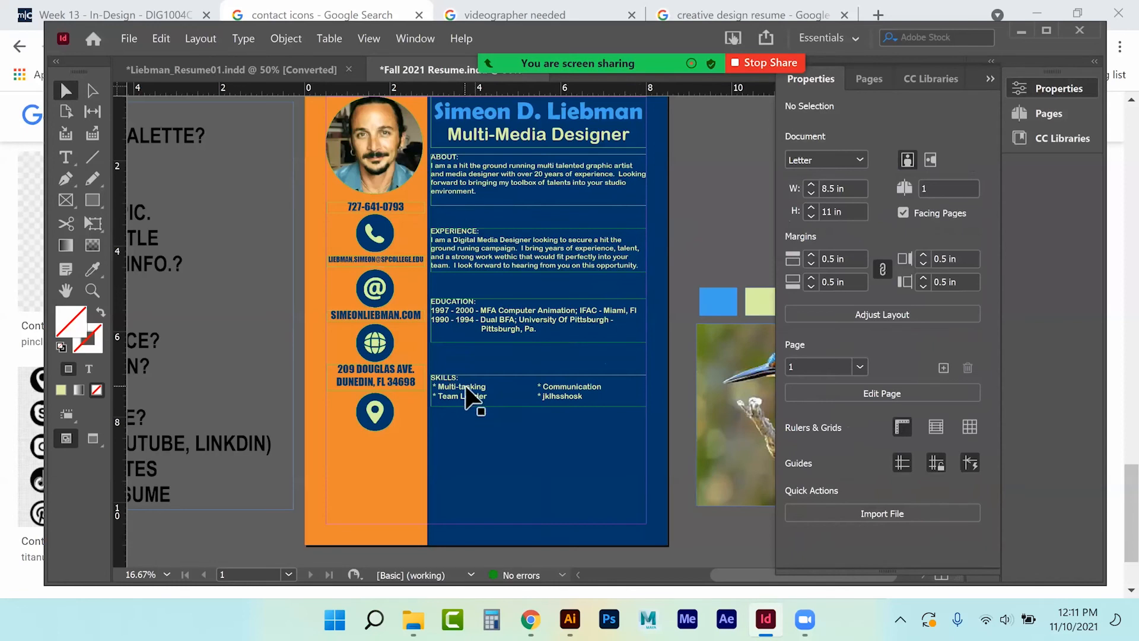
left_click_drag(466, 399, 468, 467)
Replace the copied Skills text with the heading 'SOCIAL & PORTFOLIO LINKS'.
left_click(65, 156)
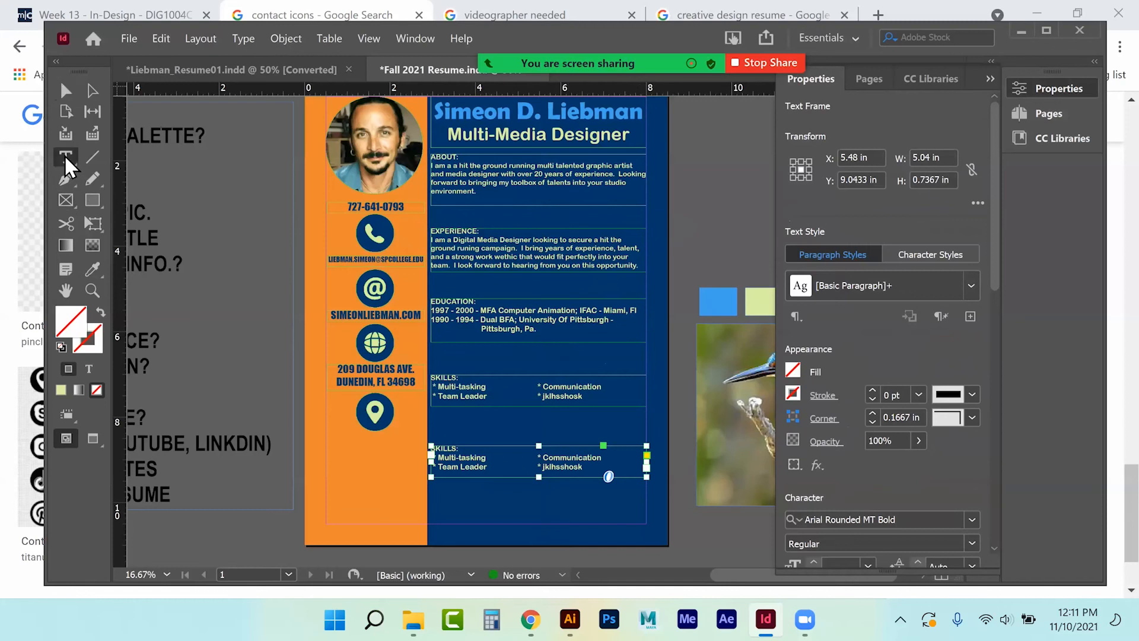
left_click(137, 180)
left_click(608, 477)
key("ctrl+a")
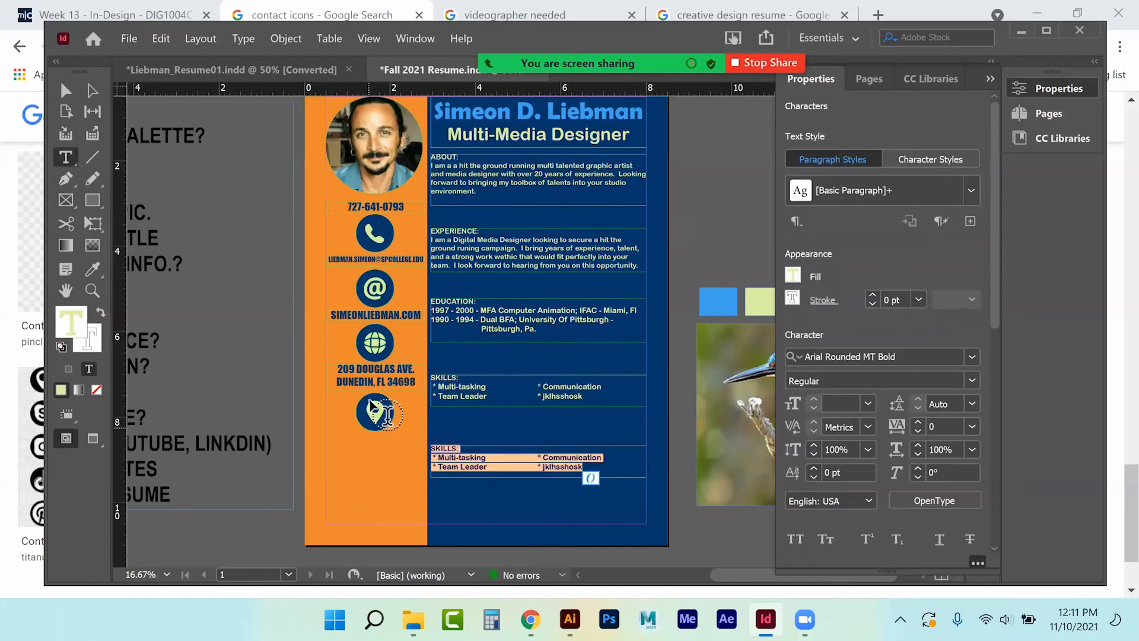
type("POE")
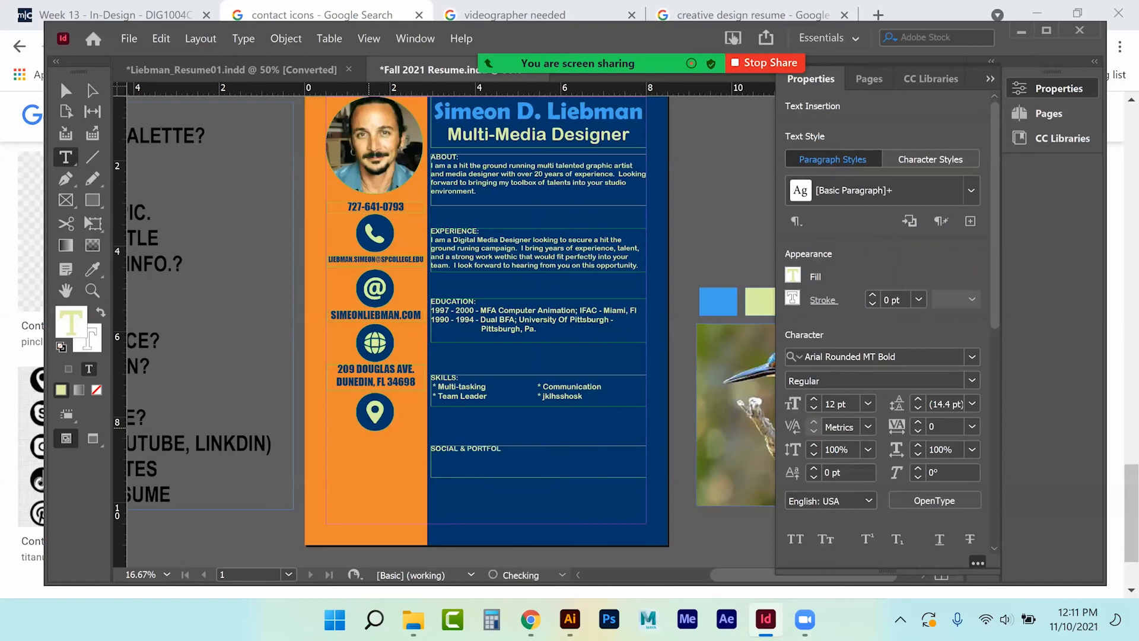
type("KS")
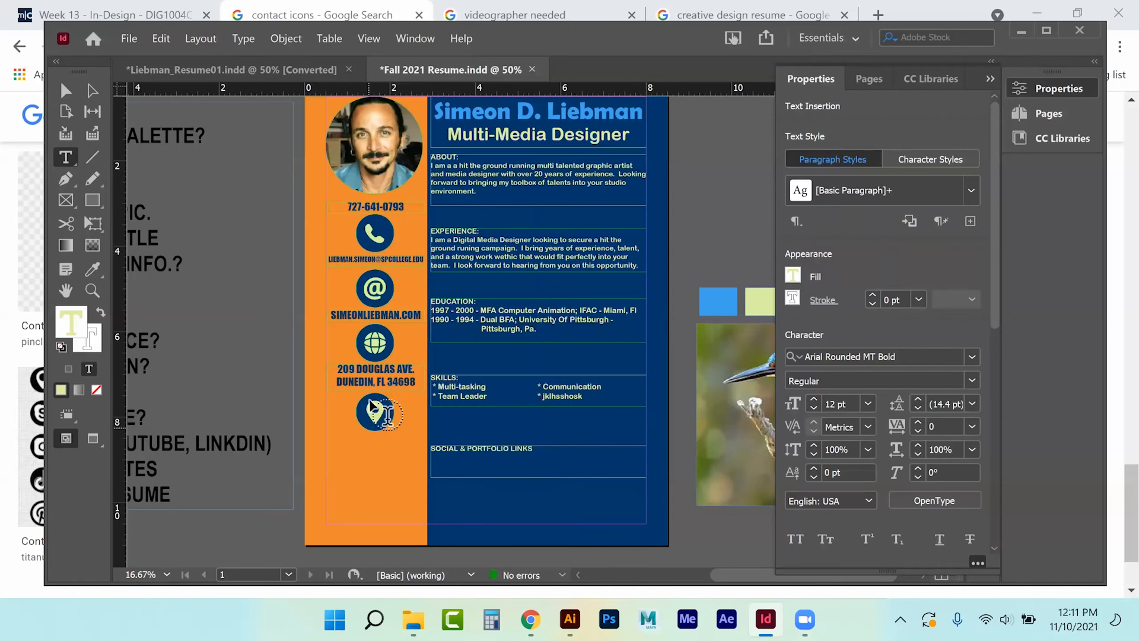
left_click_drag(534, 448, 381, 449)
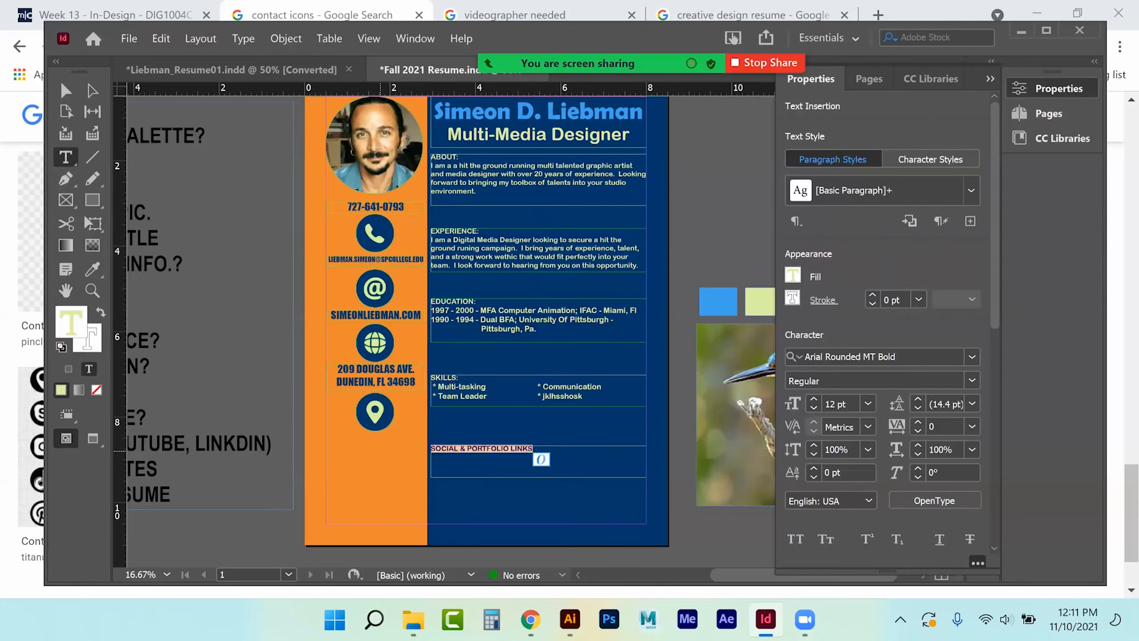
Centre the heading text and raise its size to 16 pt.
scroll(883, 475, "down", 3)
scroll(883, 356, "down", 4)
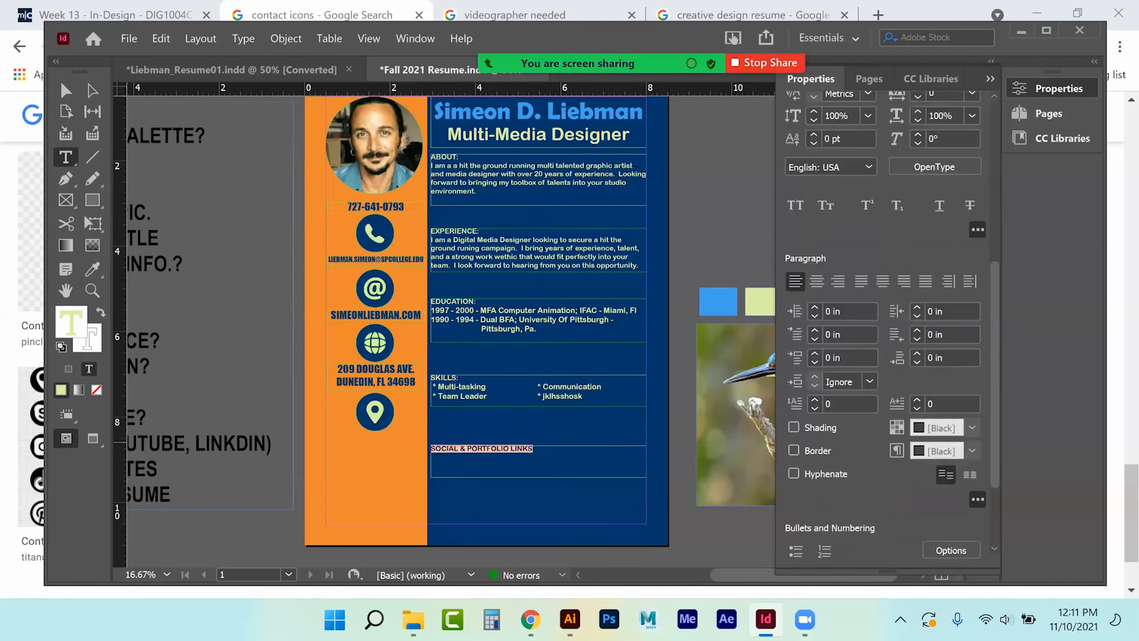
left_click(817, 280)
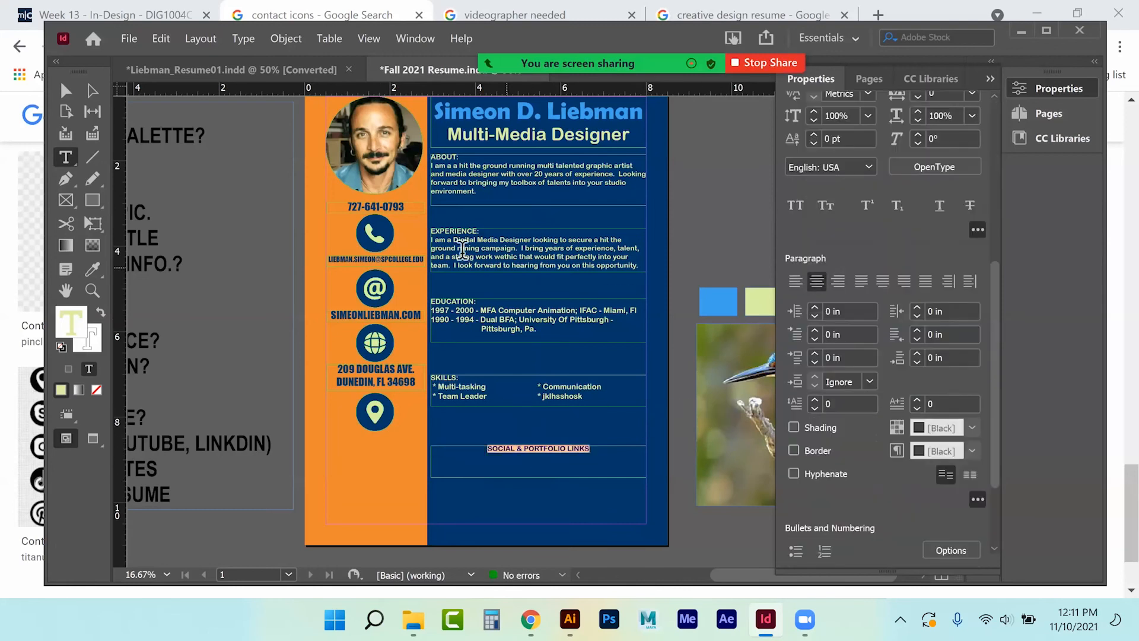
left_click(990, 79)
left_click(1052, 89)
scroll(884, 267, "up", 4)
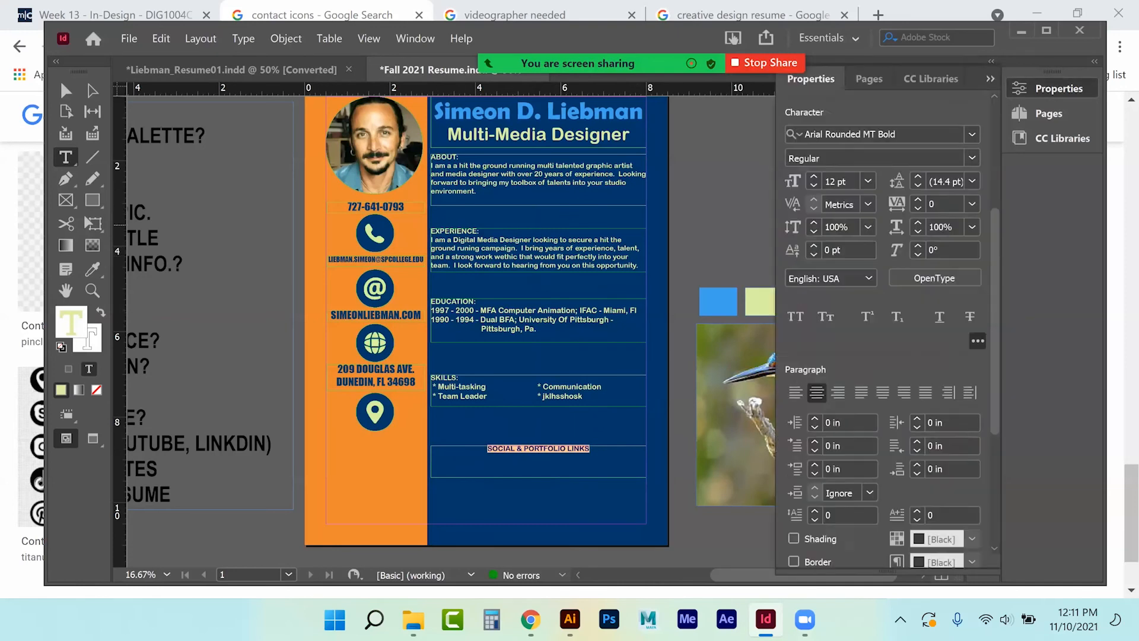
left_click(814, 288)
left_click(813, 288)
left_click(814, 288)
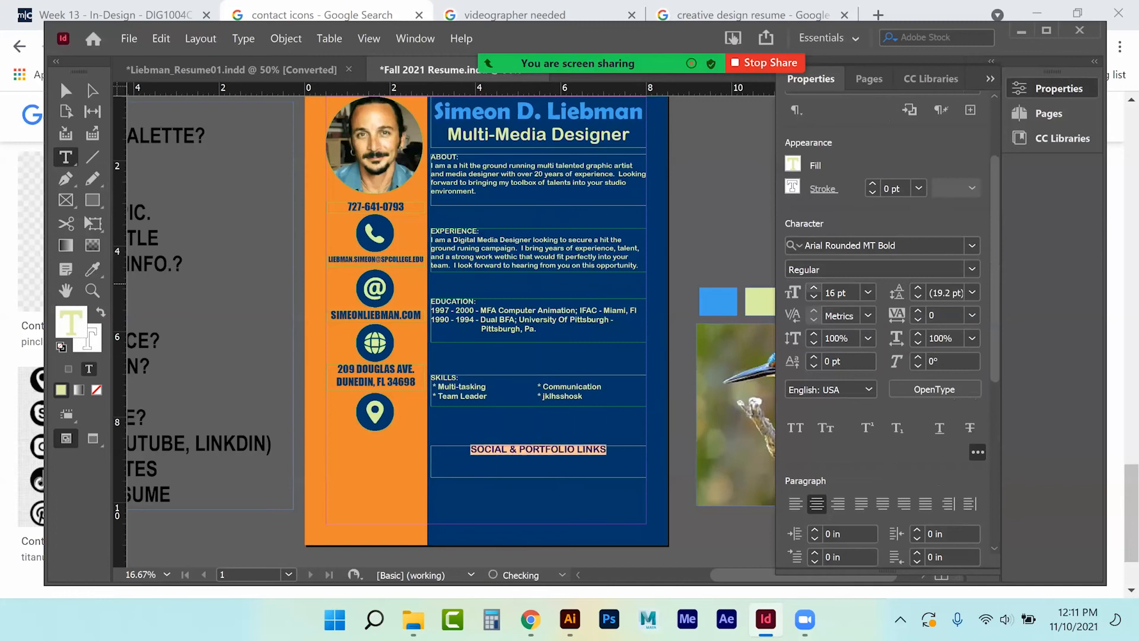
Shorten the heading frame to fit its text.
left_click(65, 90)
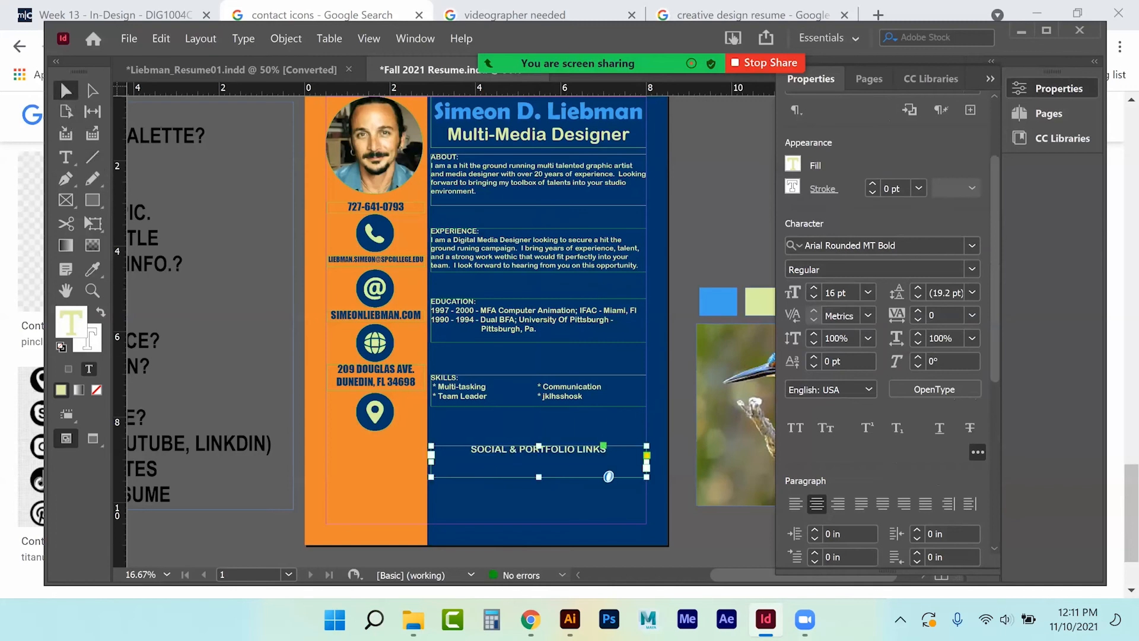
left_click_drag(539, 477, 539, 460)
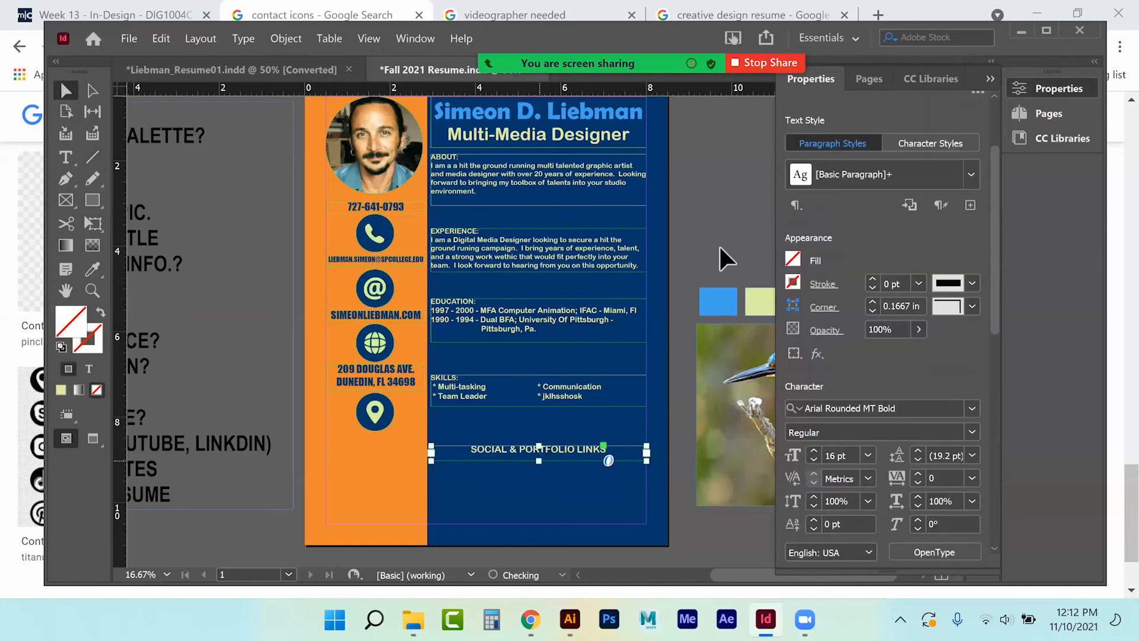
left_click(717, 185)
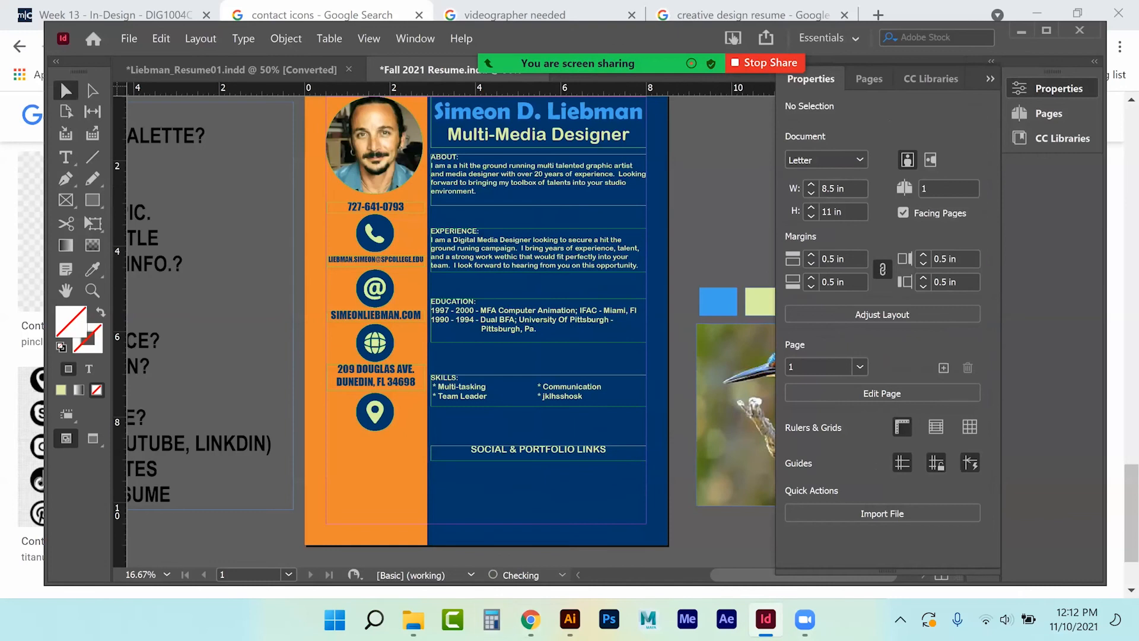
left_click(531, 618)
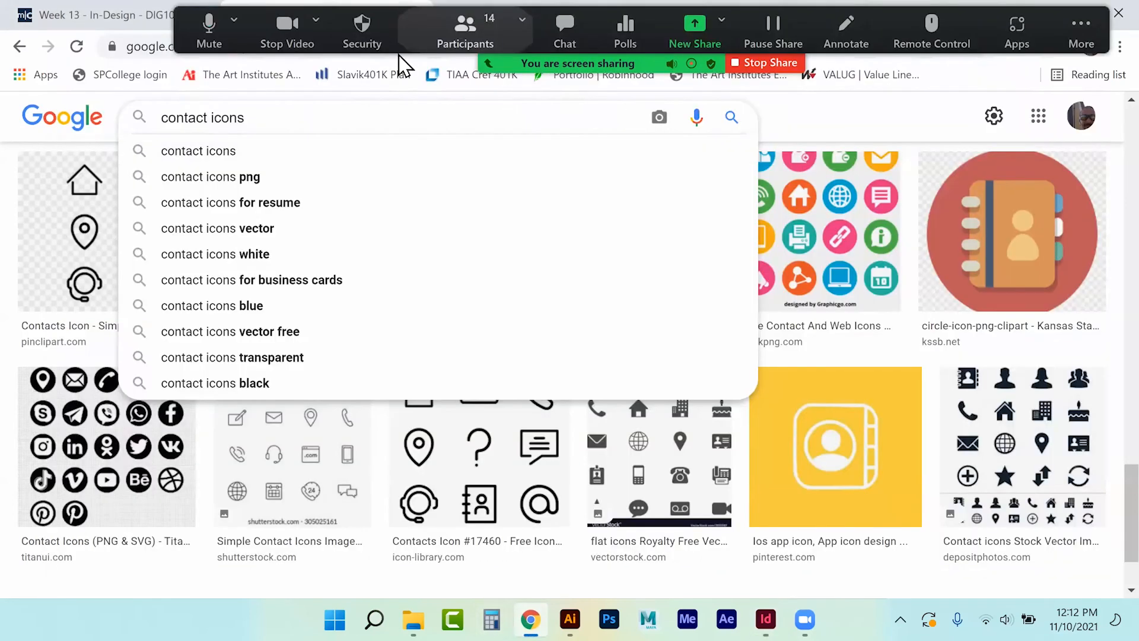
Change the Google Images search from 'contact icons' to 'social icons' and browse the results.
left_click(303, 186)
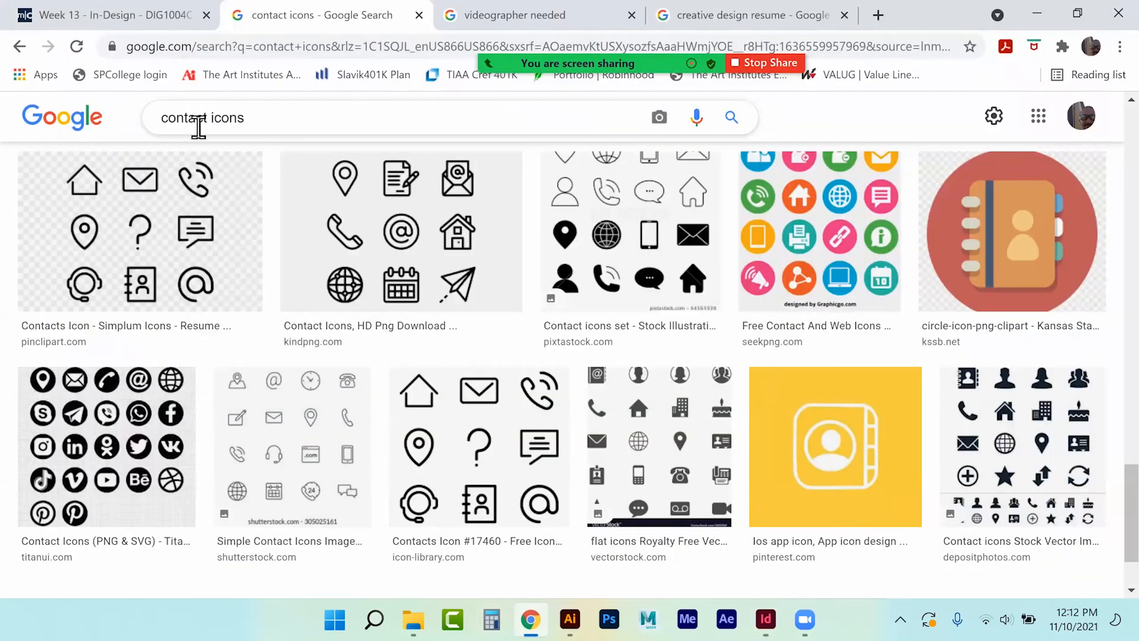
left_click_drag(213, 122, 103, 120)
type("social")
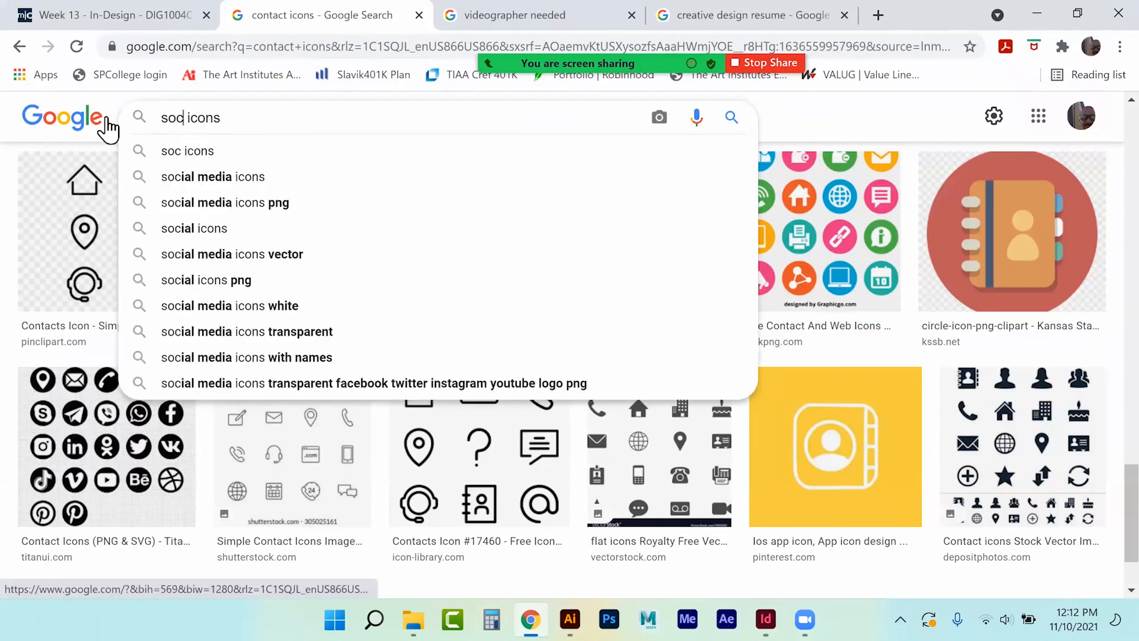
key("Return")
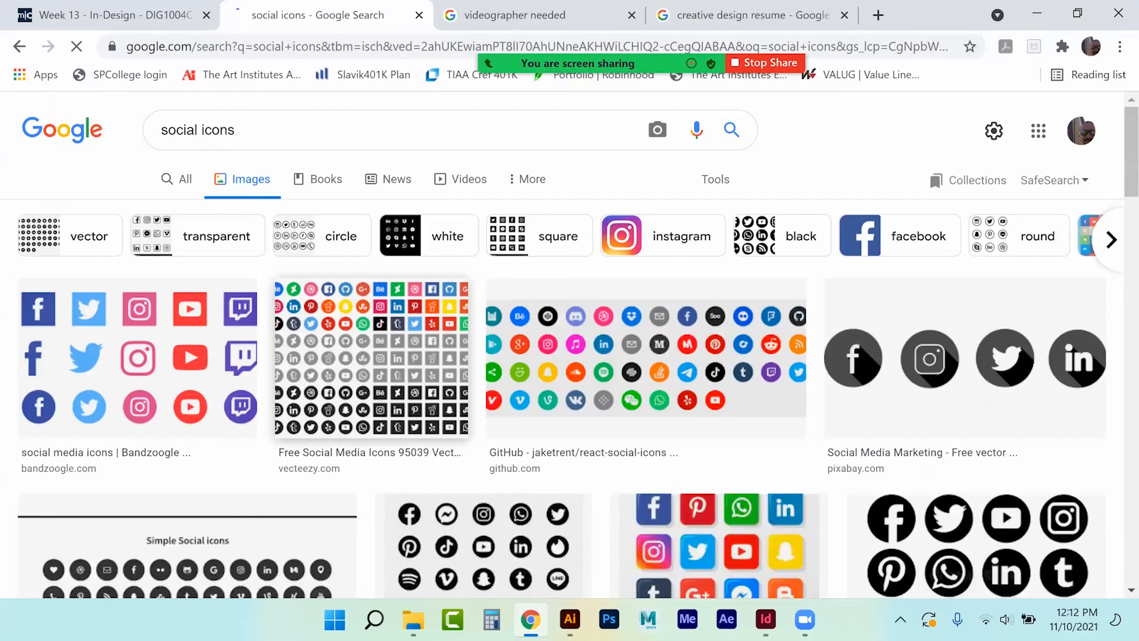
scroll(190, 407, "down", 3)
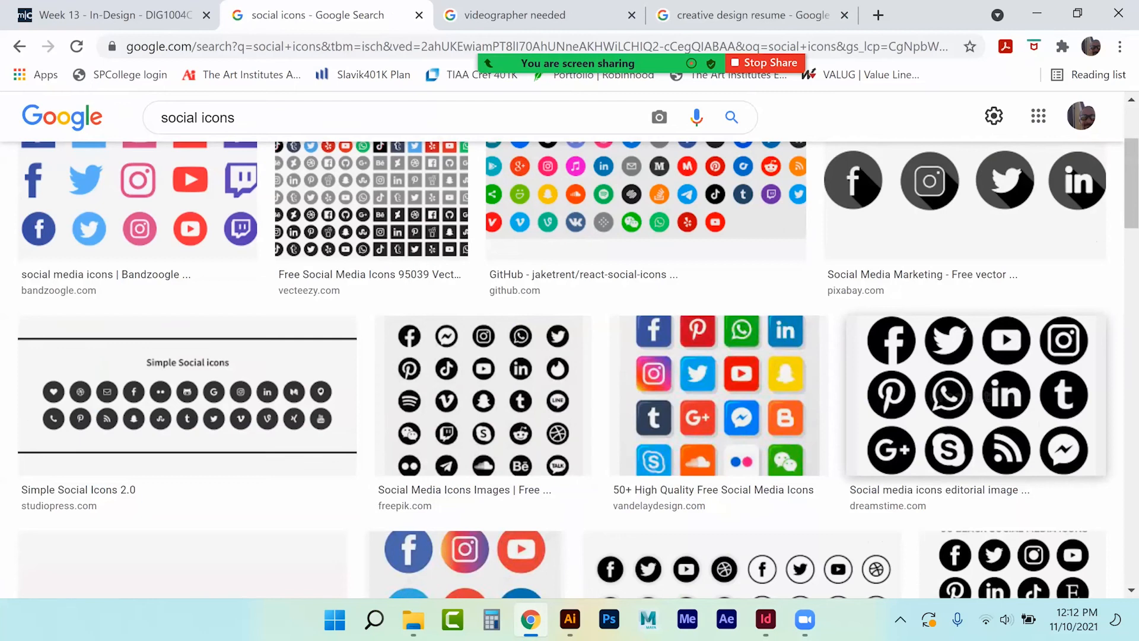
scroll(569, 368, "down", 2)
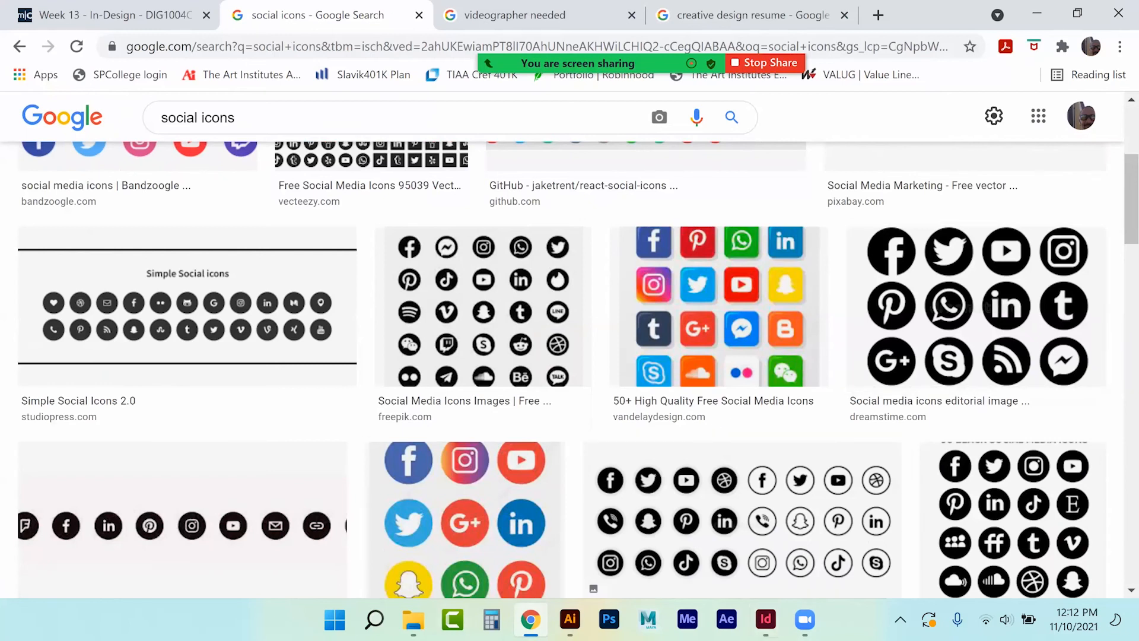
left_click(414, 618)
Open Social Icons 03 from the Icons for Buttons folder in Illustrator.
double_click(412, 399)
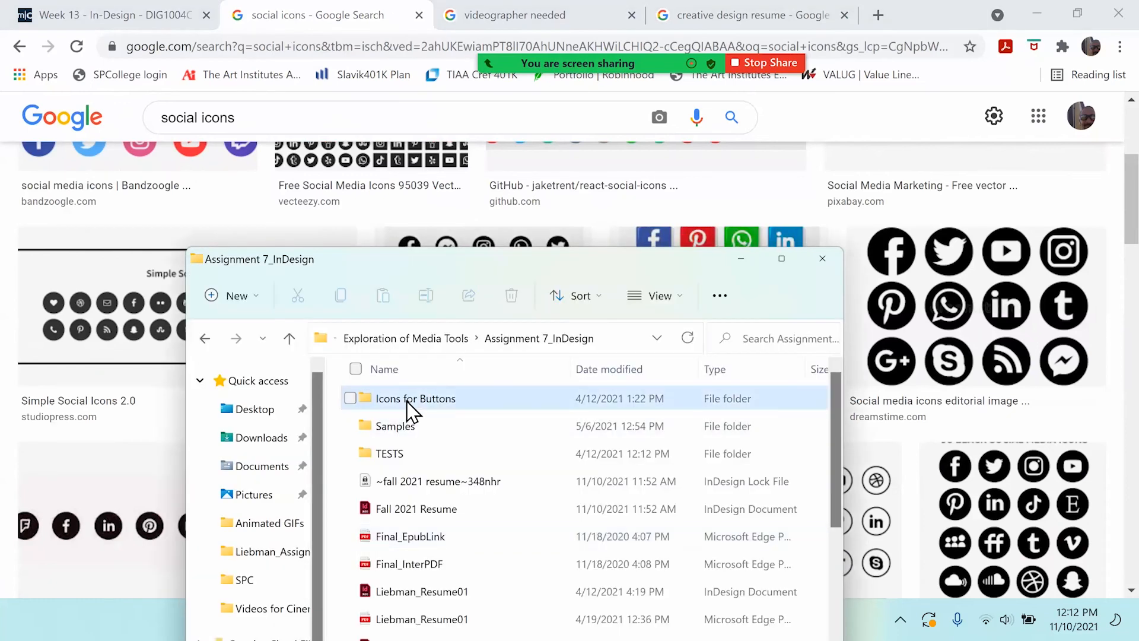
left_click_drag(484, 263, 464, 116)
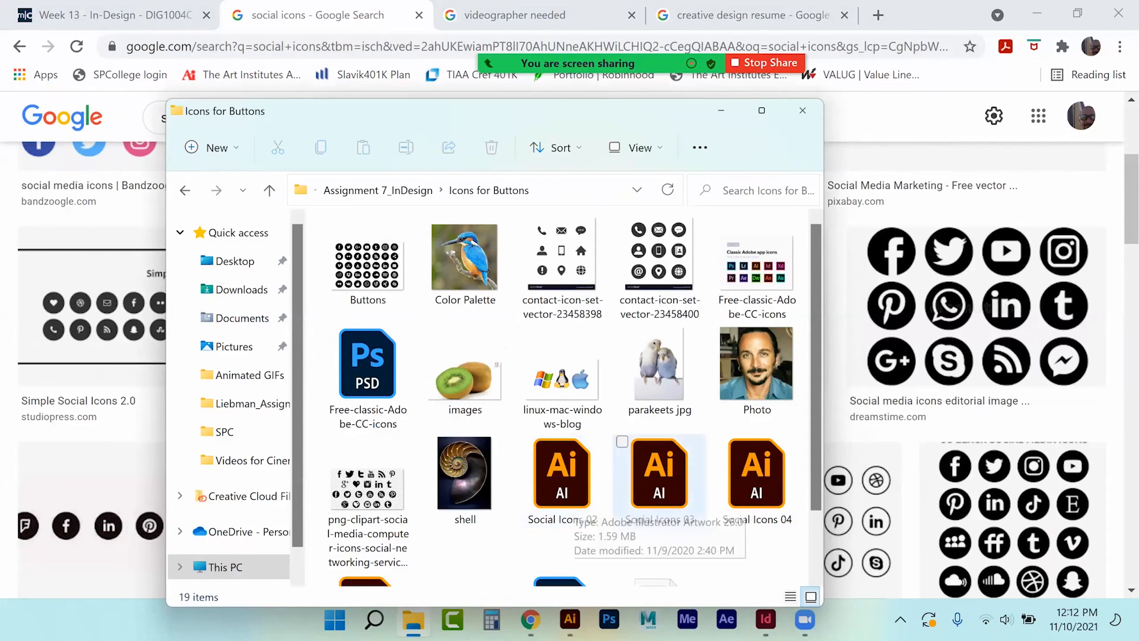
double_click(658, 475)
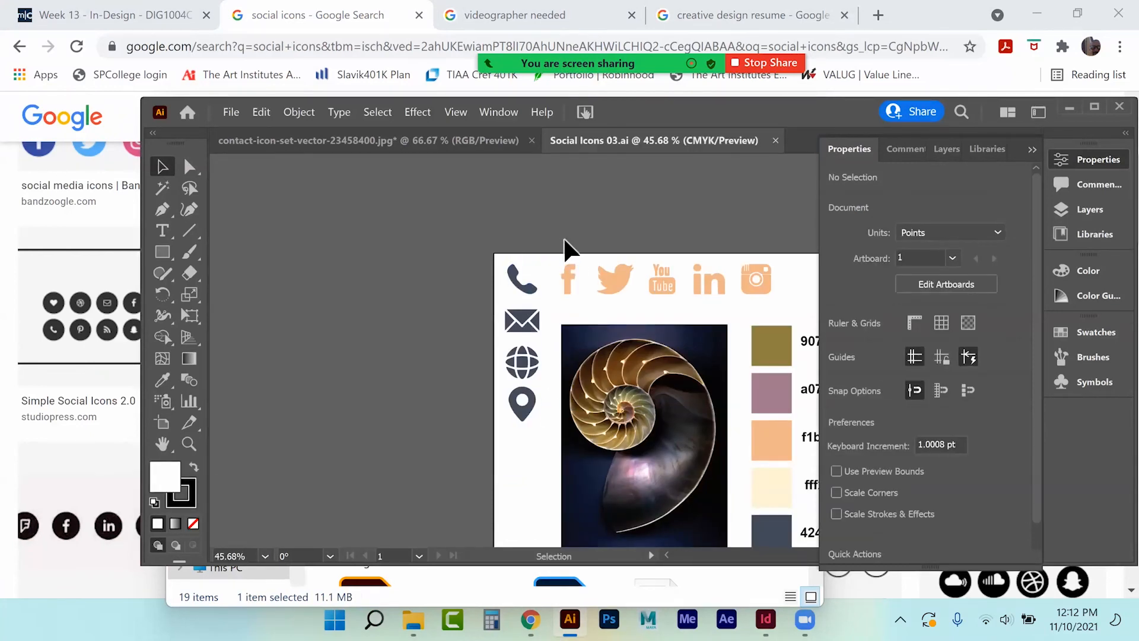
Drag the five orange social icons from Illustrator into the InDesign resume.
left_click_drag(561, 254, 768, 302)
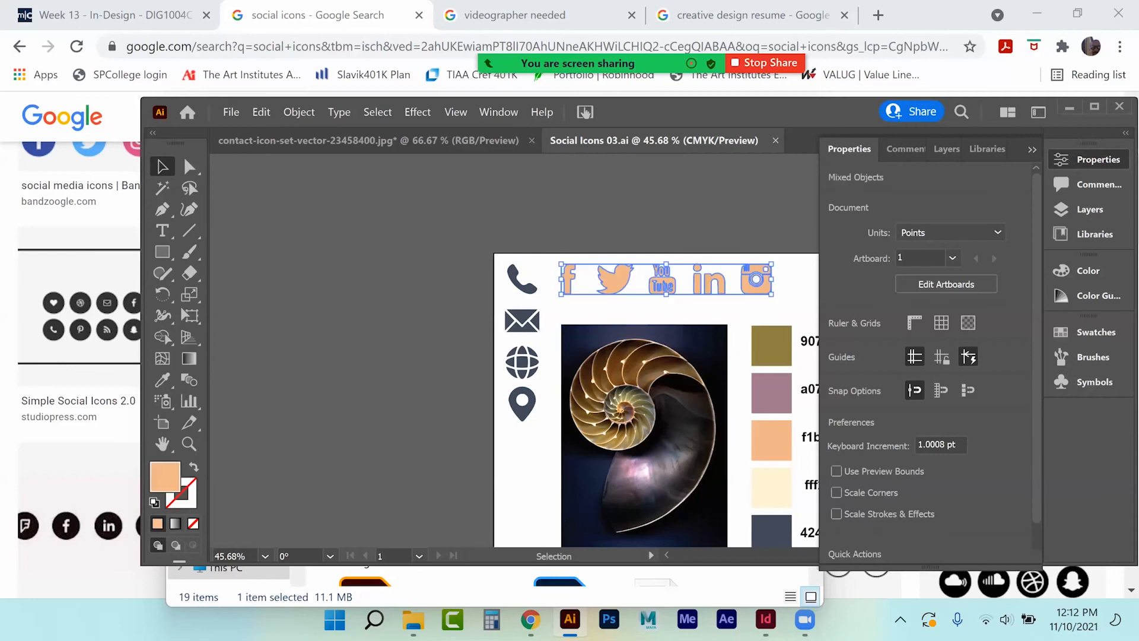
left_click_drag(617, 289, 623, 213)
left_click(765, 618)
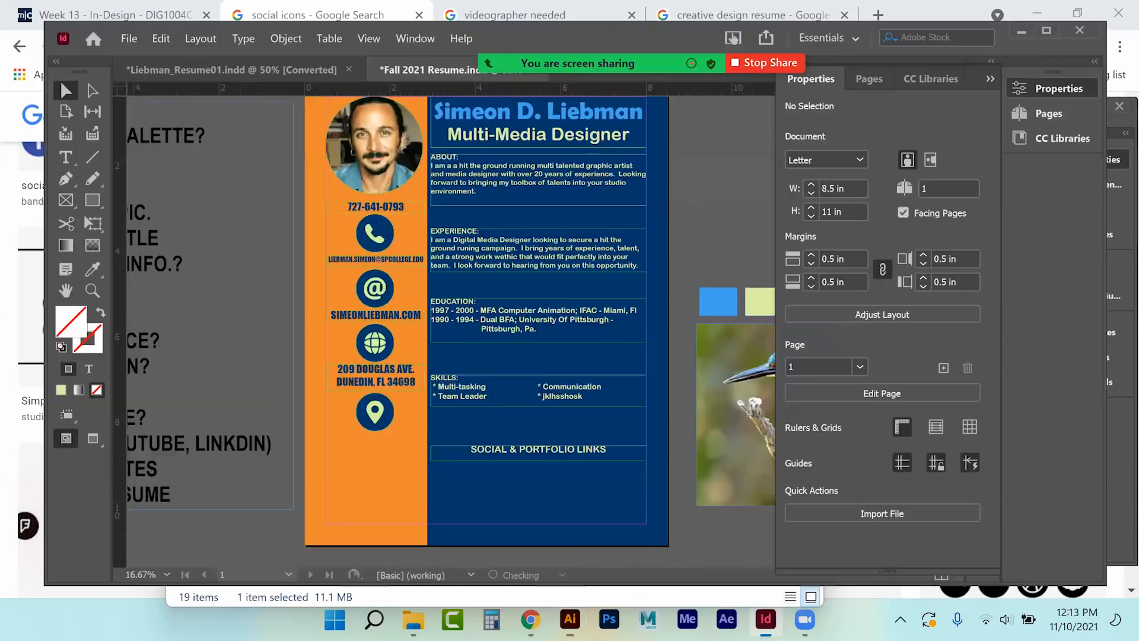
left_click(570, 619)
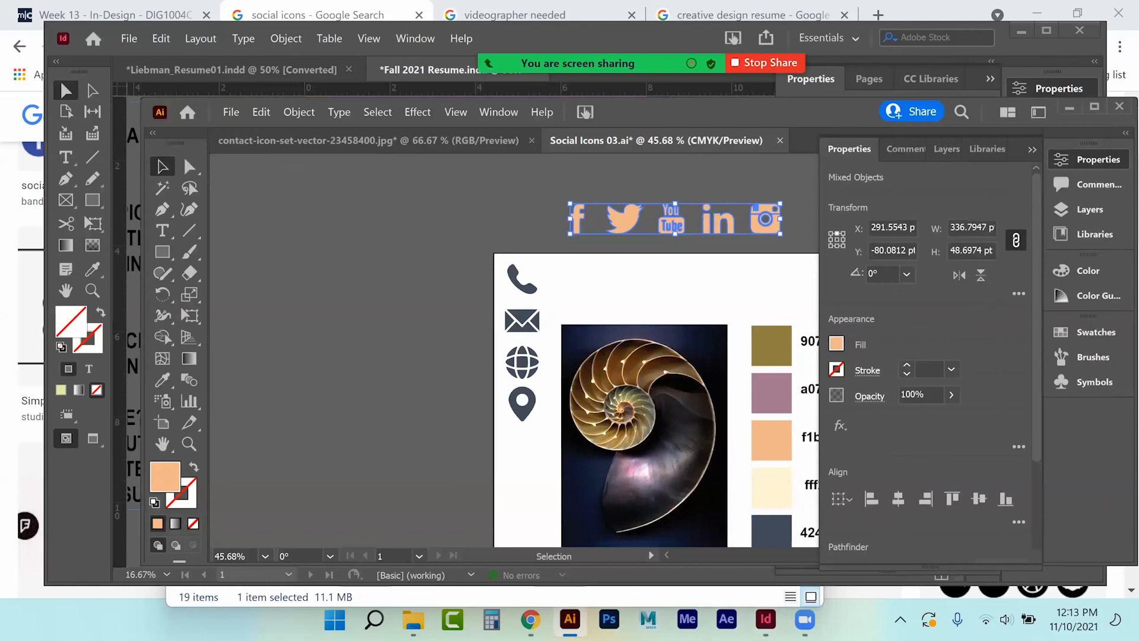
left_click_drag(626, 108, 715, 269)
left_click_drag(731, 381, 610, 120)
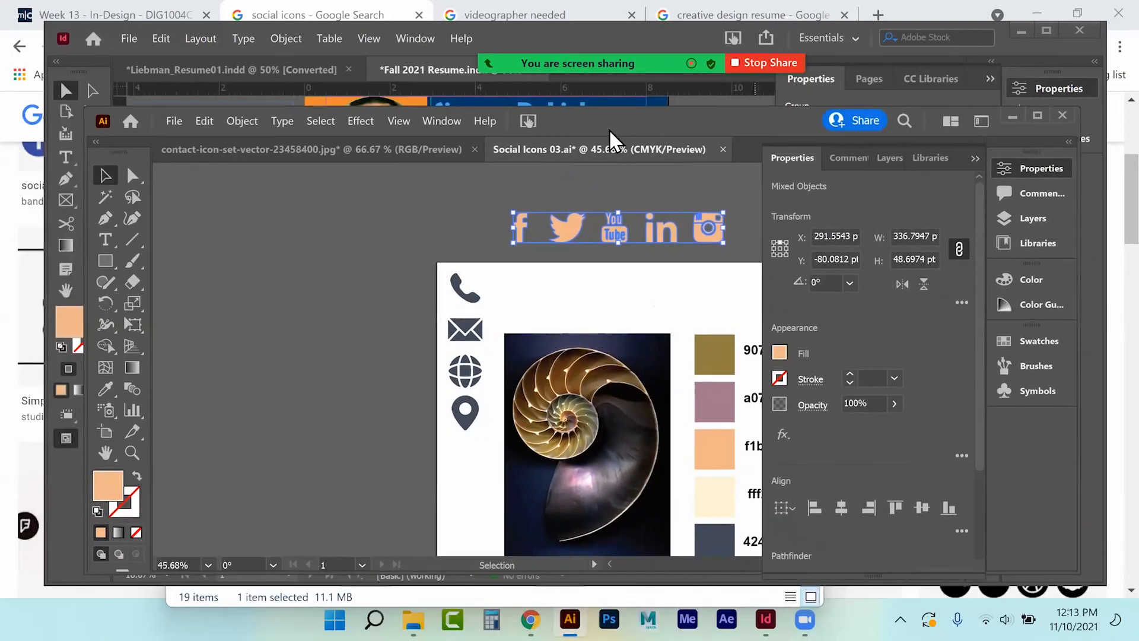
Close the Social Icons and contact icon files without saving, and return to InDesign.
left_click(723, 149)
left_click(692, 375)
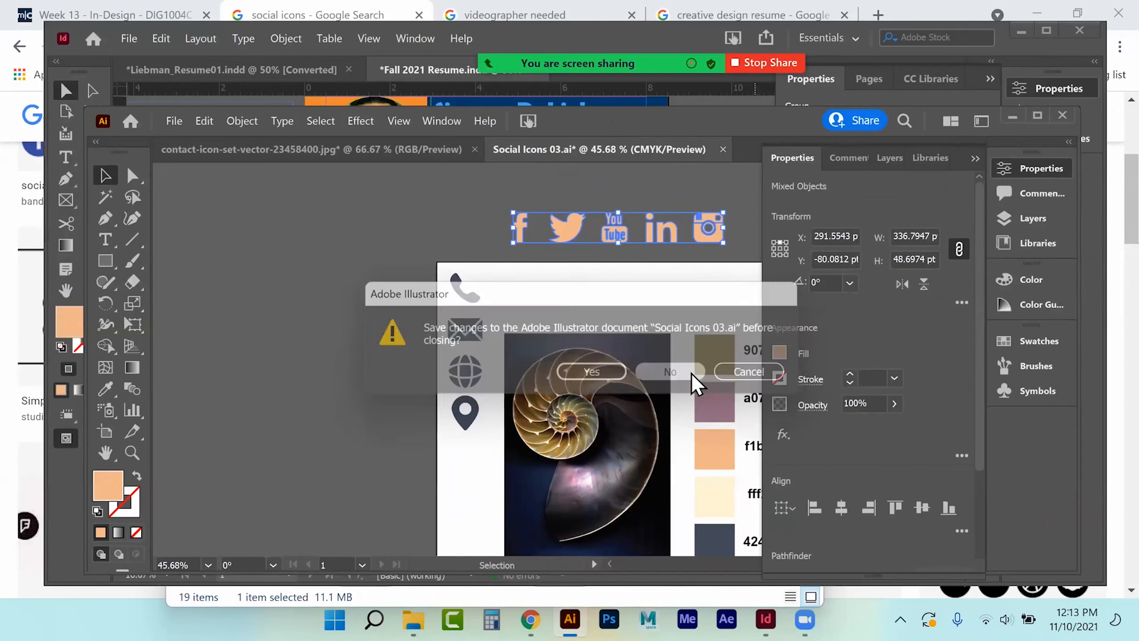
left_click(475, 150)
left_click(660, 374)
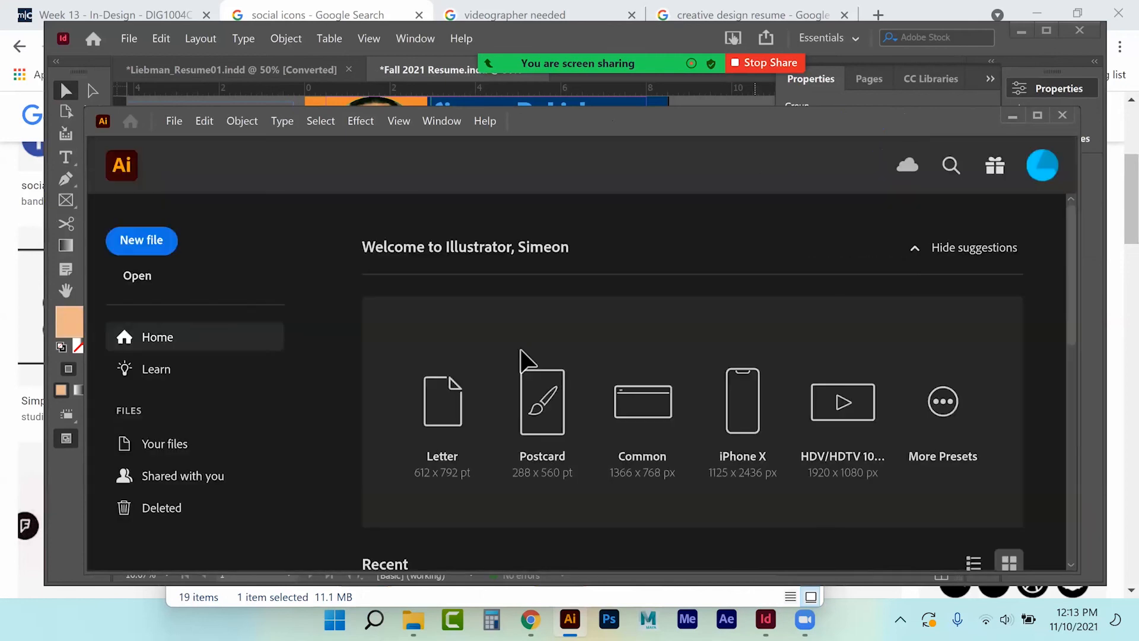
key("alt+Tab")
left_click(991, 79)
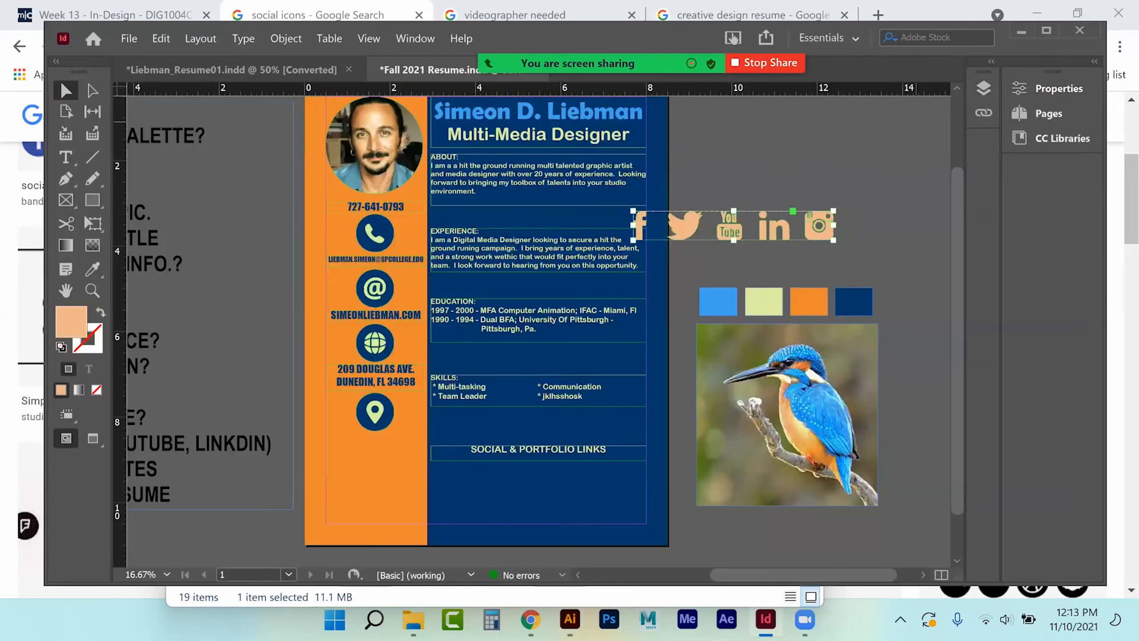
Fill the social icon group with orange R=237 G=138 B=47.
left_click_drag(731, 233, 777, 200)
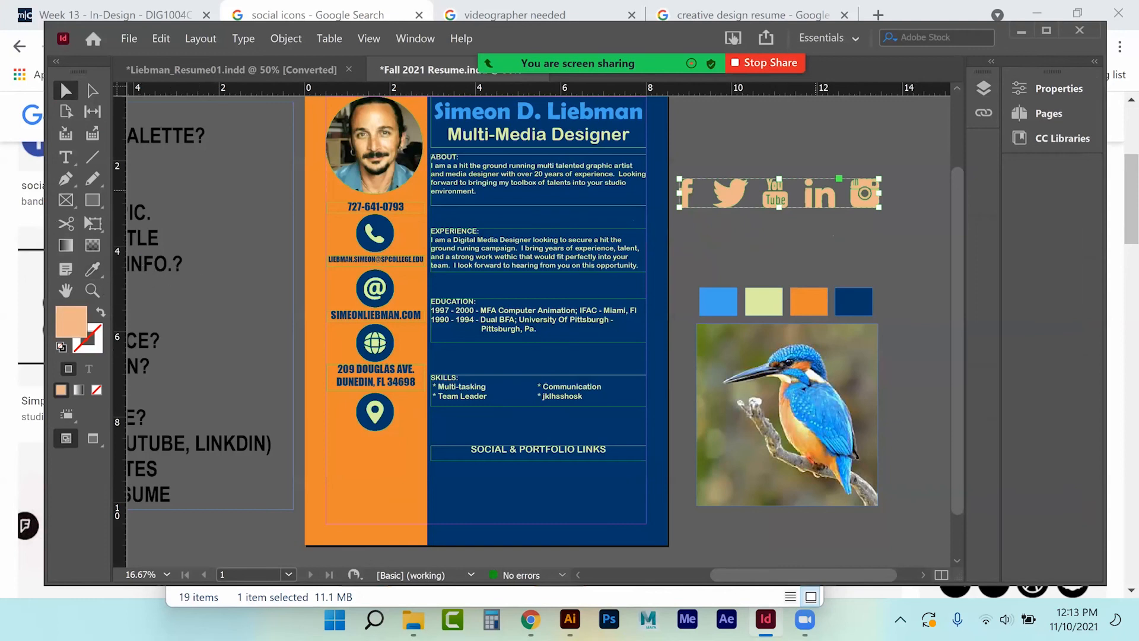
left_click(1056, 88)
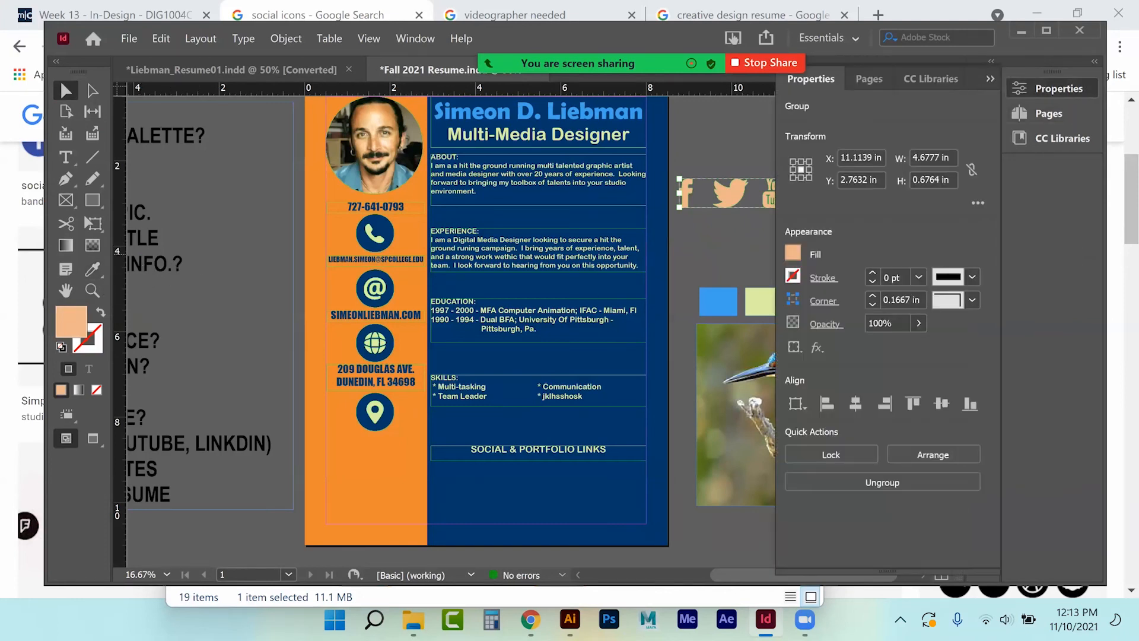
left_click(793, 253)
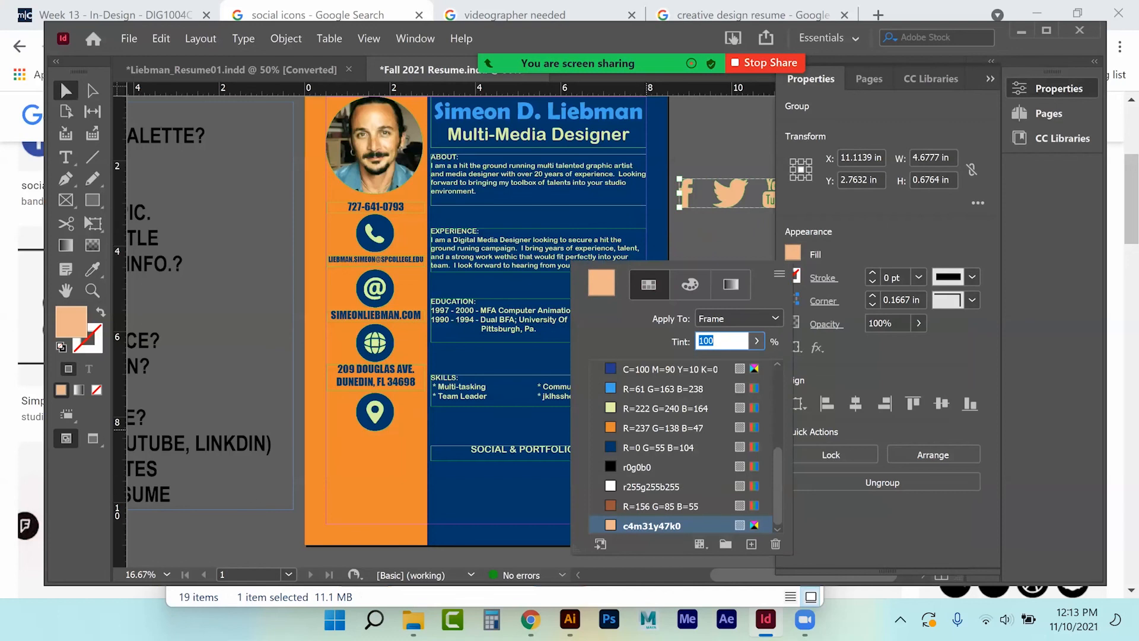
left_click(646, 427)
left_click(990, 78)
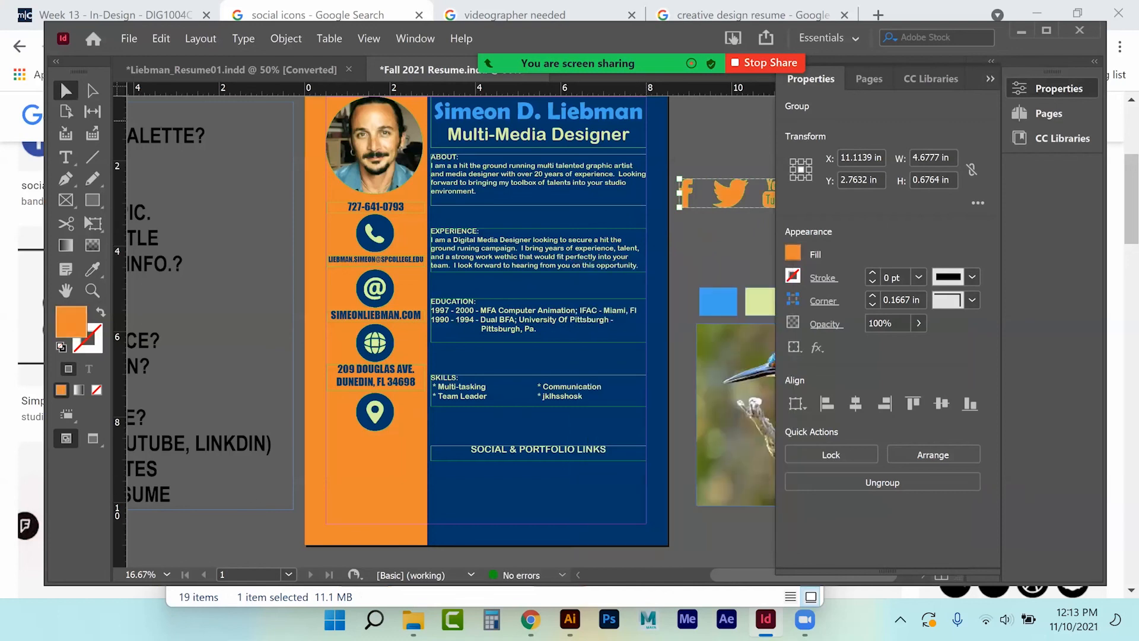
left_click(990, 79)
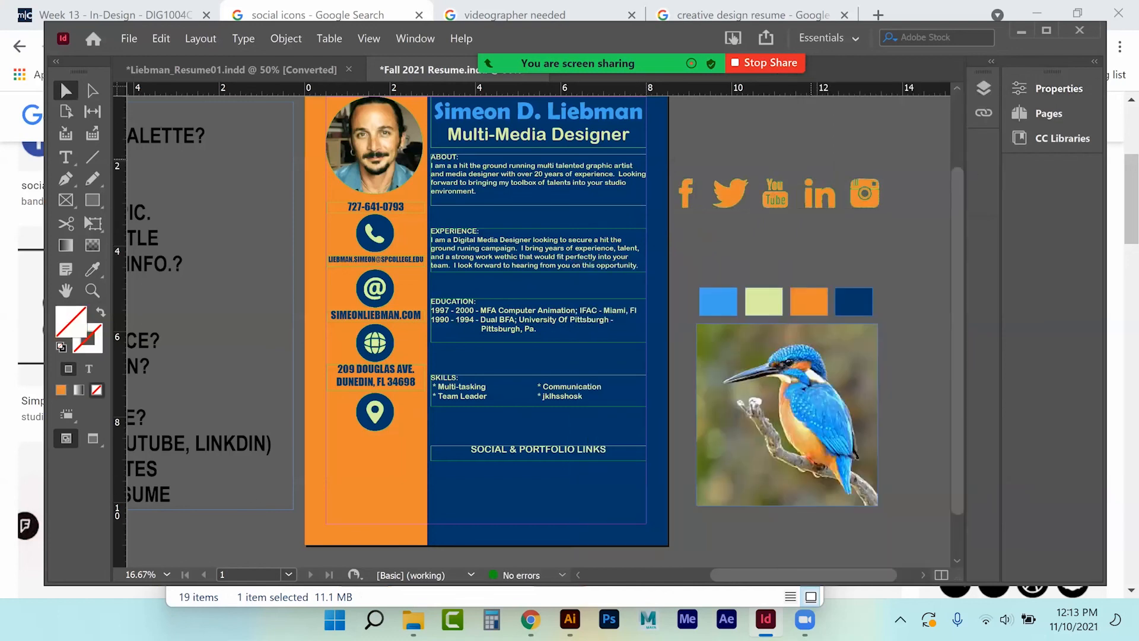
Ungroup the social icons.
right_click(770, 193)
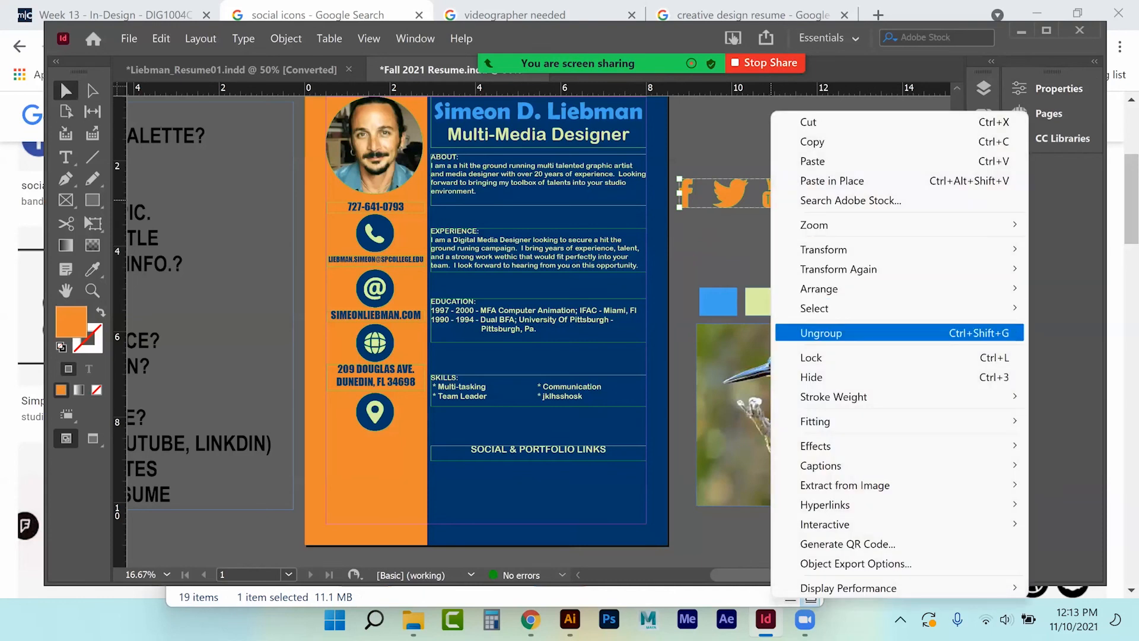
left_click(798, 332)
left_click(765, 136)
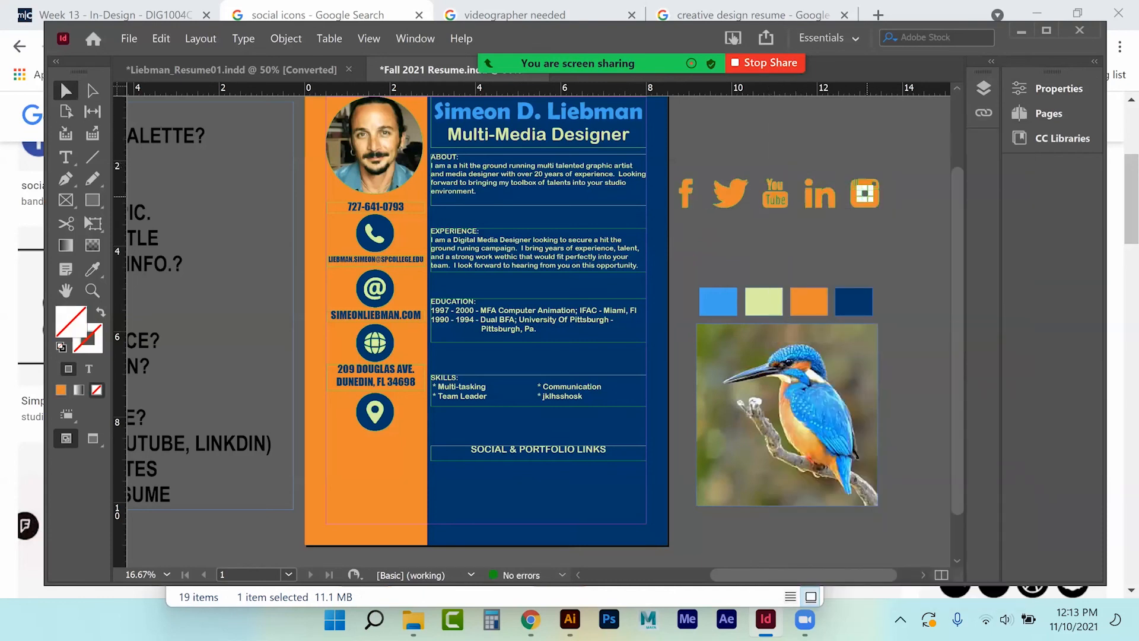
Group the pieces of the Instagram, LinkedIn and YouTube icons into separate groups.
left_click(865, 192)
right_click(869, 193)
left_click(916, 289)
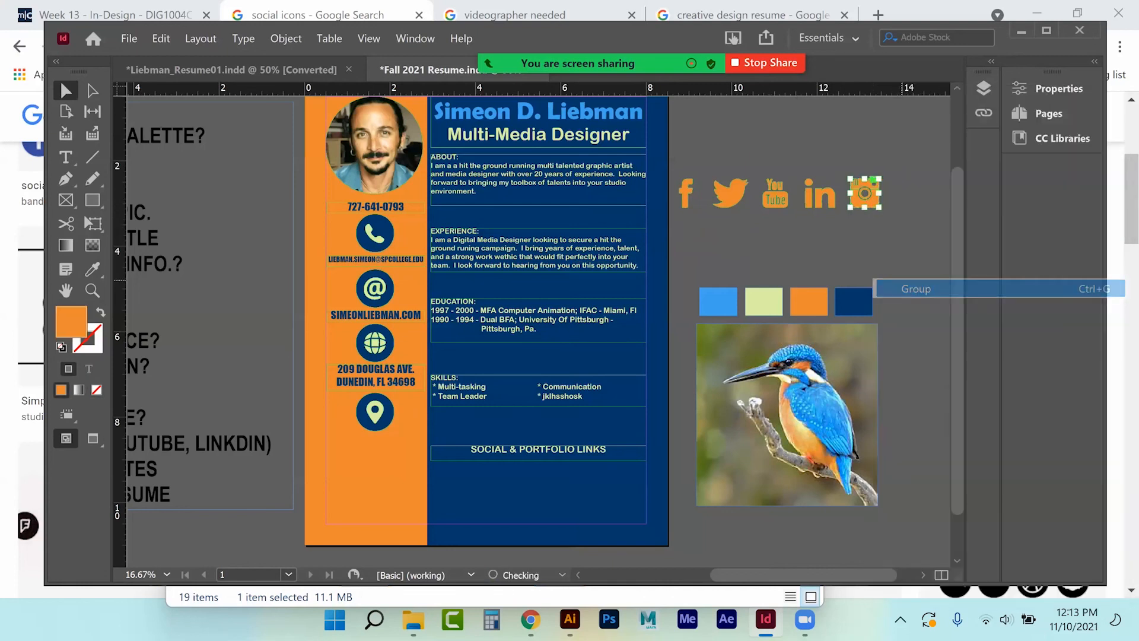
left_click(820, 193)
right_click(821, 194)
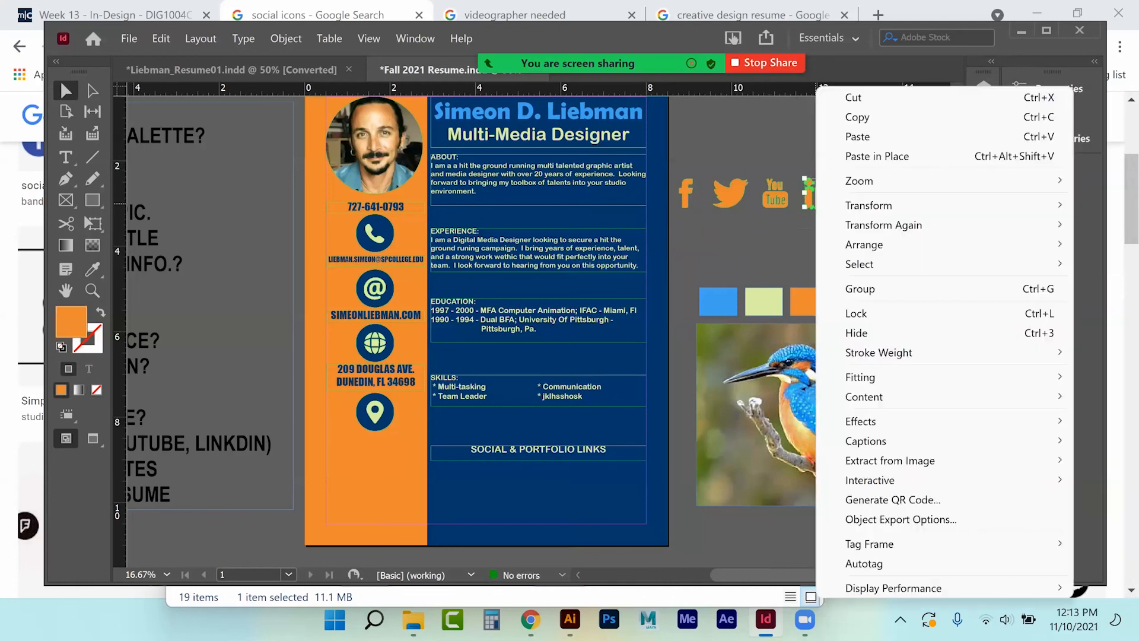
left_click(916, 289)
left_click(776, 201)
right_click(775, 202)
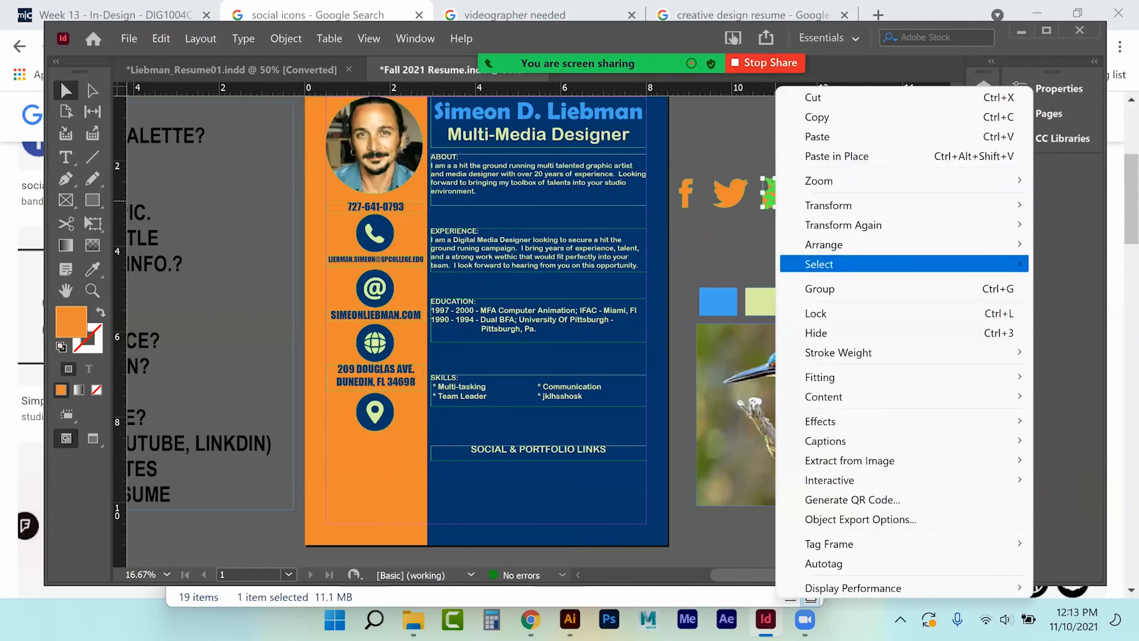
left_click(917, 289)
Move the orange icons beneath the SOCIAL & PORTFOLIO LINKS heading.
left_click(731, 147)
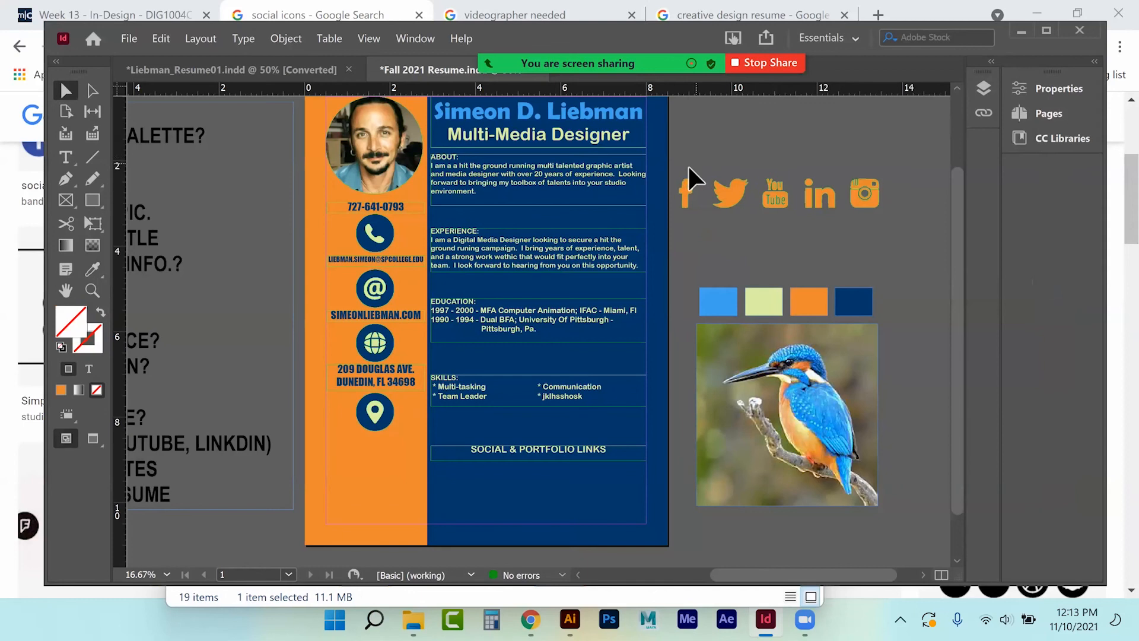
left_click_drag(819, 208, 583, 512)
left_click(817, 221)
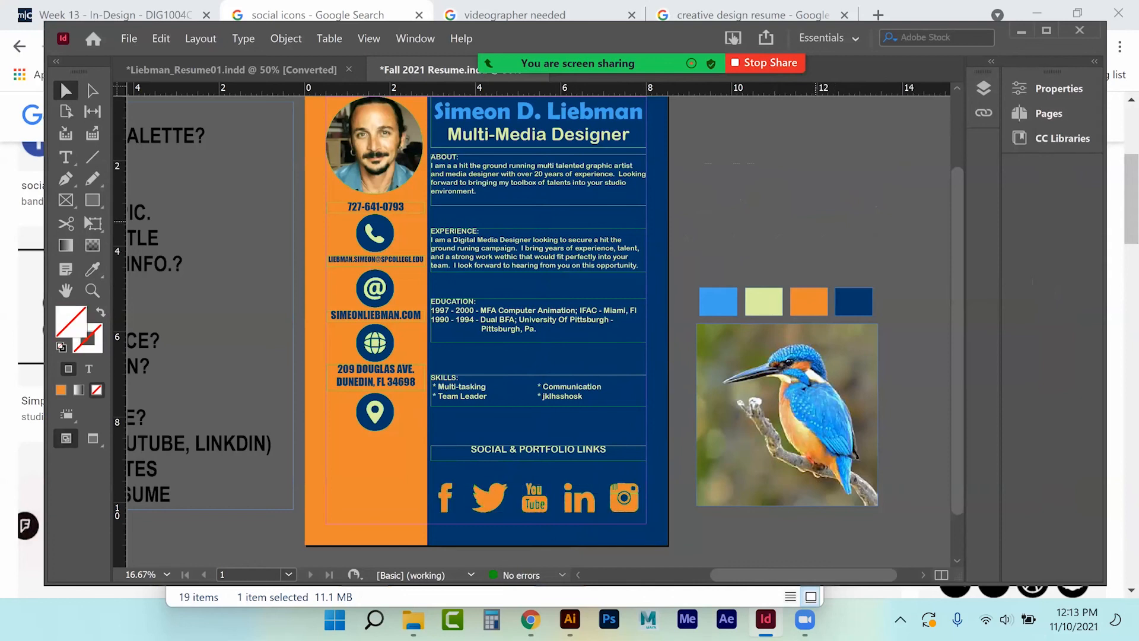
Nudge the heading and SKILLS frames slightly down with the arrow keys.
left_click(528, 449)
key("Down")
key("Down")
key("Down")
key("Down")
key("Down")
key("Down")
key("Down")
key("Down")
key("Down")
key("Down")
key("Down")
key("Down")
key("Down")
key("Down")
key("Down")
key("Down")
key("Down")
left_click(571, 395)
key("Down")
key("Down")
key("Down")
key("Down")
key("Down")
key("Down")
key("Down")
key("Down")
key("Down")
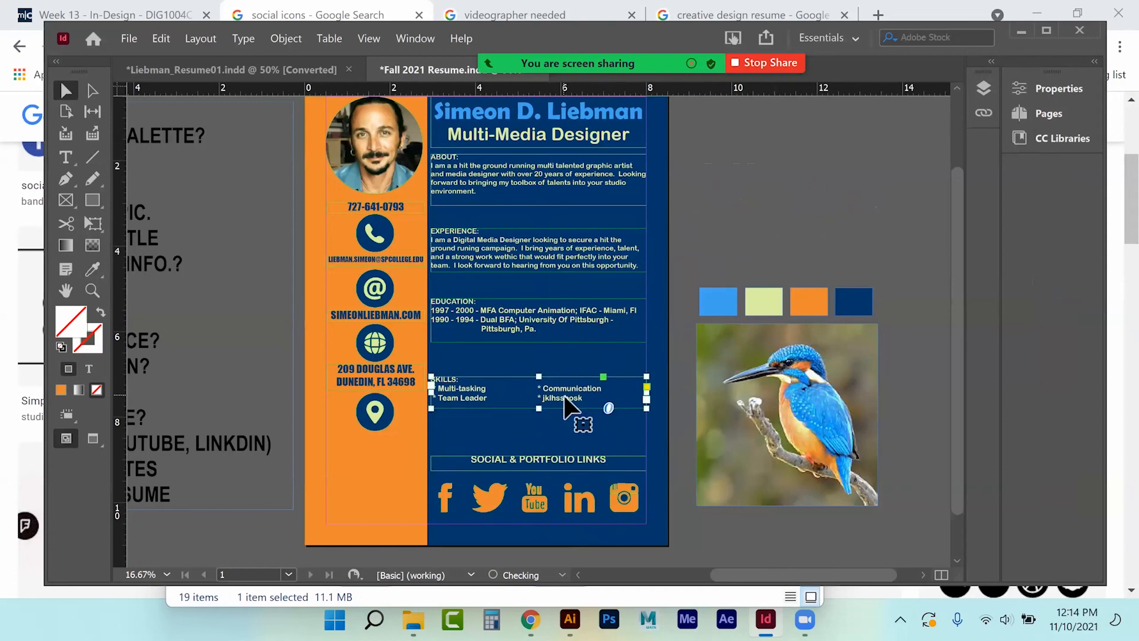
left_click(731, 182)
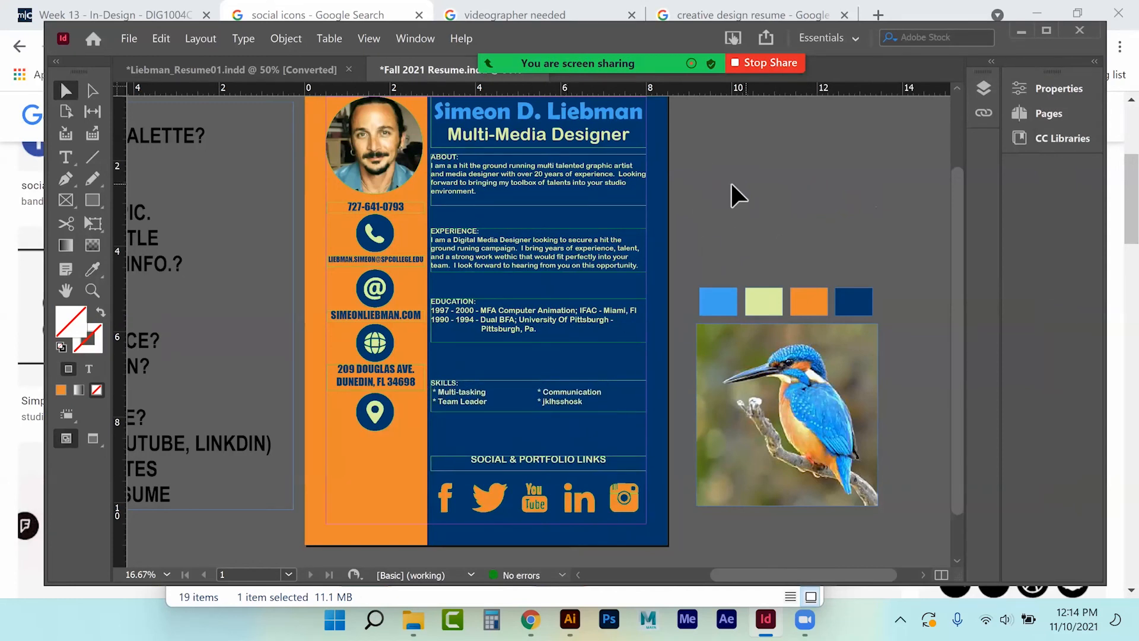
Draw a 1.75 × 0.425 in frame beside the page and fill it with C=100 M=90 Y=10 K=0 blue.
left_click(86, 201)
left_click_drag(692, 207, 766, 225)
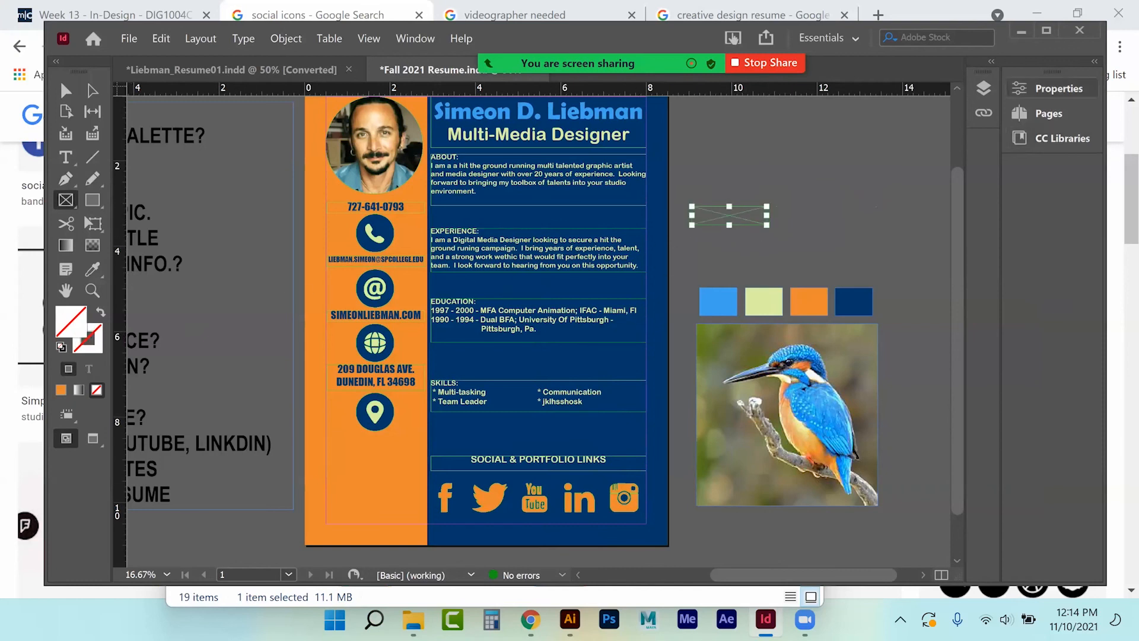
left_click(1050, 87)
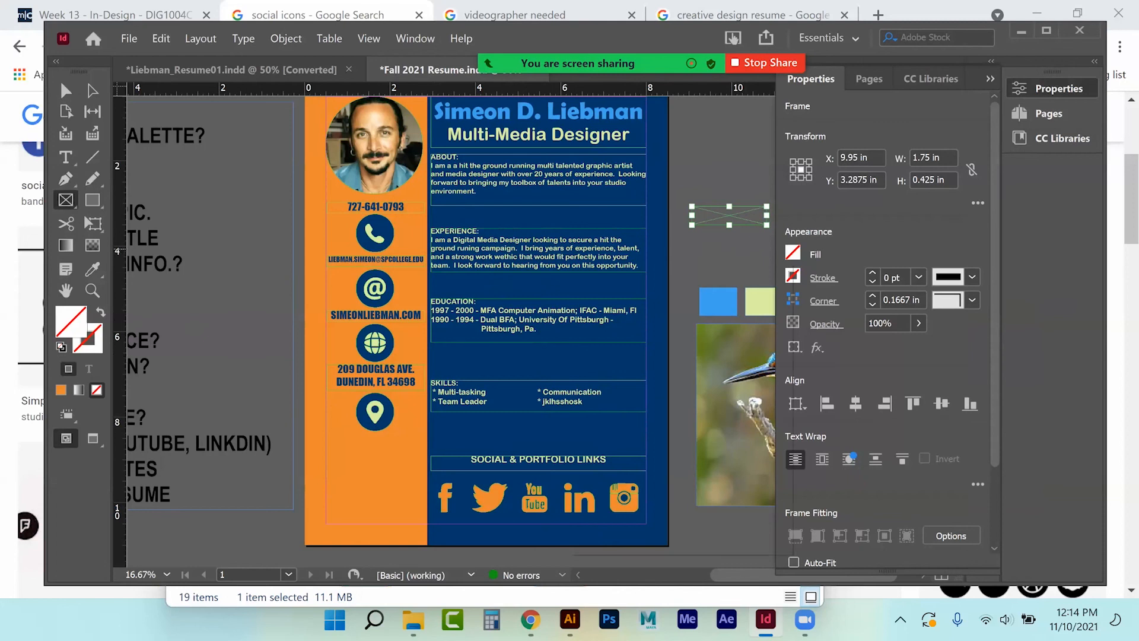
left_click(793, 253)
scroll(682, 445, "down", 3)
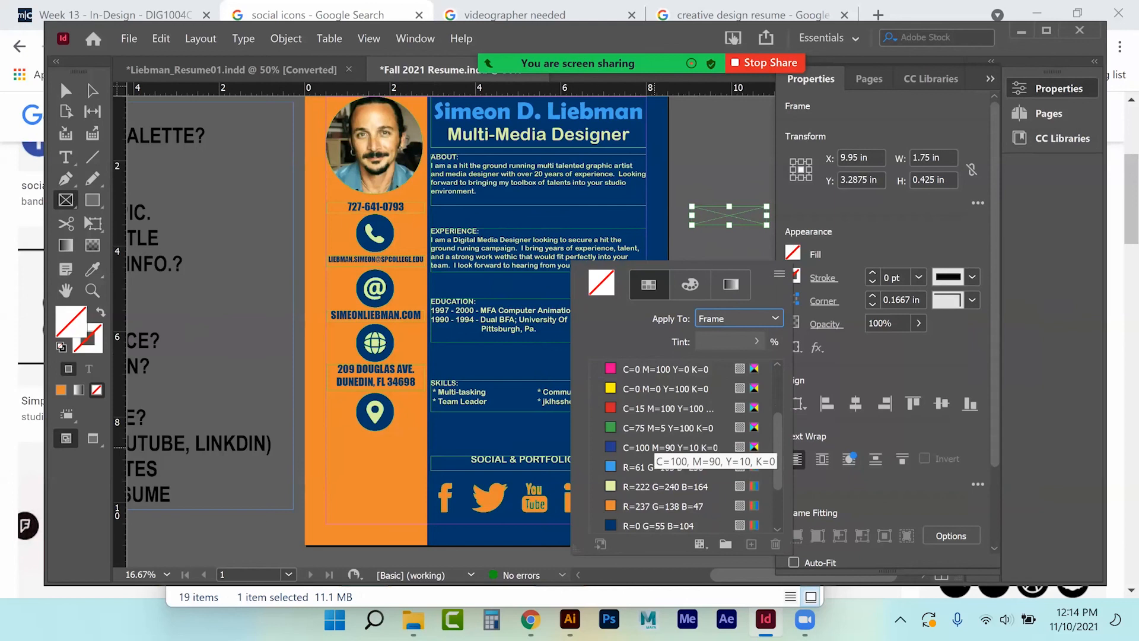
left_click(659, 447)
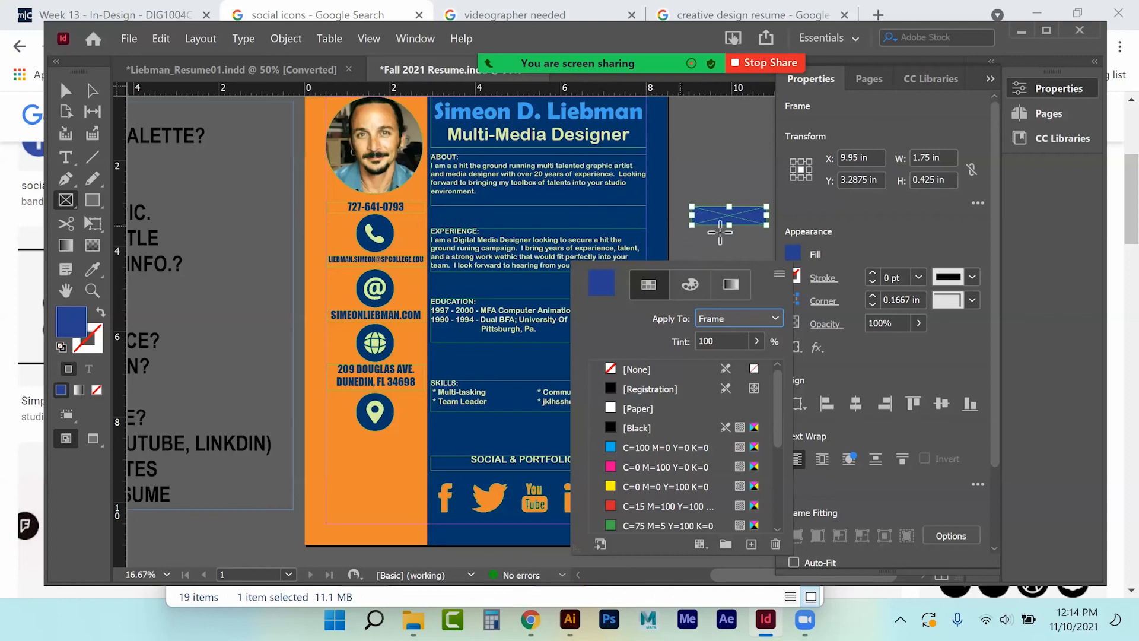
left_click(67, 92)
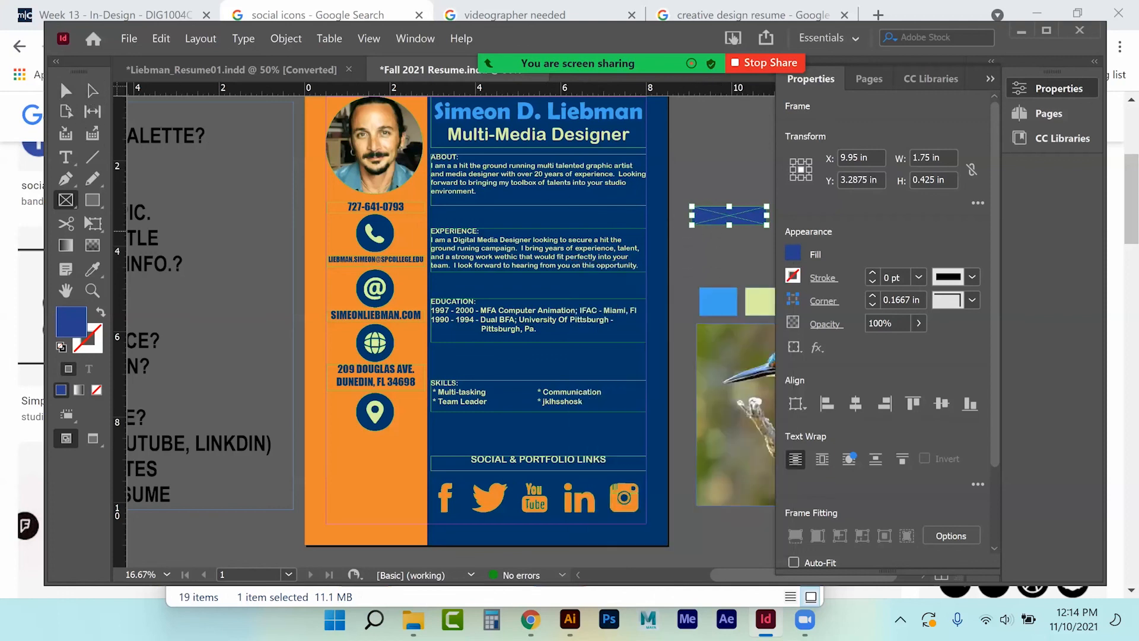
Check the rectangle shape options and undo an accidental tiny rectangle.
left_click(66, 91)
left_click(92, 202)
right_click(91, 201)
left_click(172, 222)
left_click_drag(733, 157, 736, 162)
key("ctrl+z")
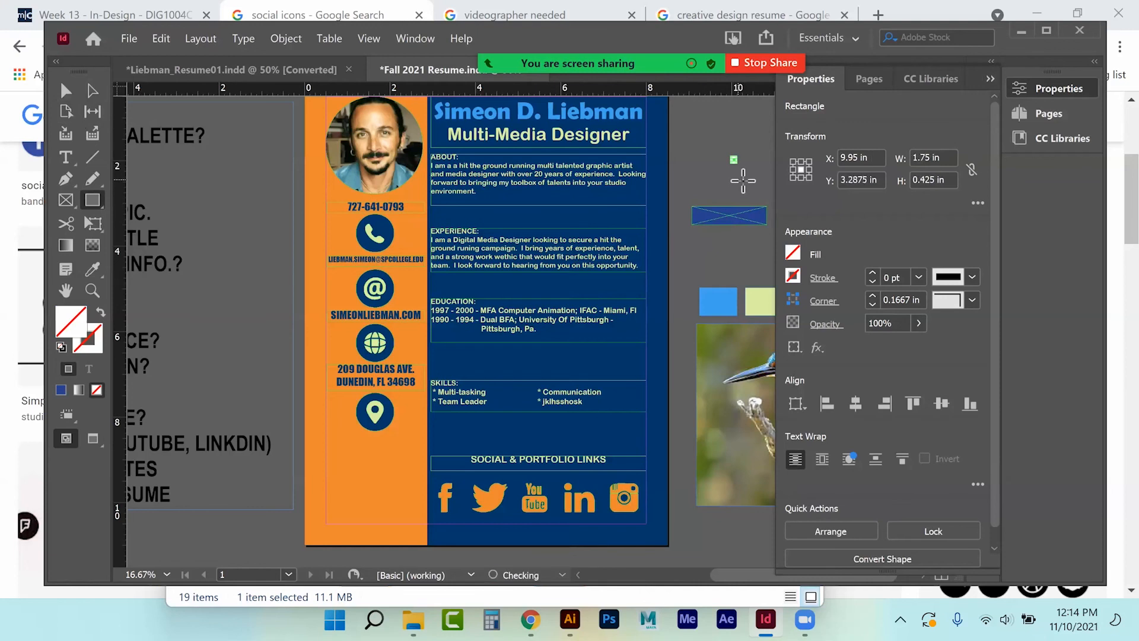
left_click(990, 79)
left_click(66, 91)
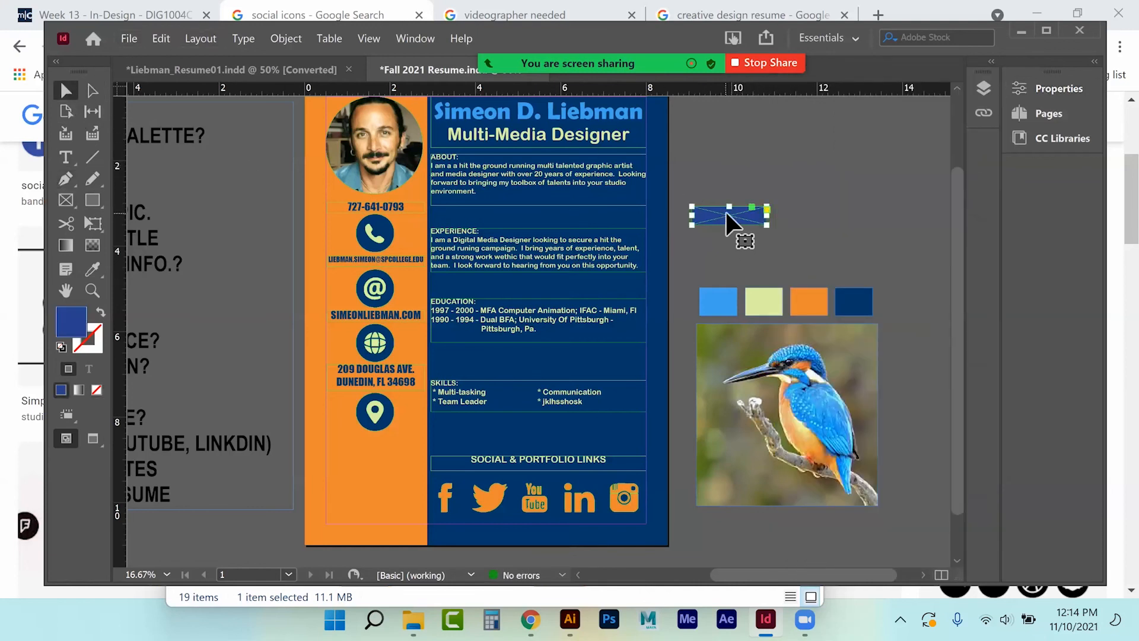
Deselect the blue frame and switch to the Zoom tool.
left_click(66, 157)
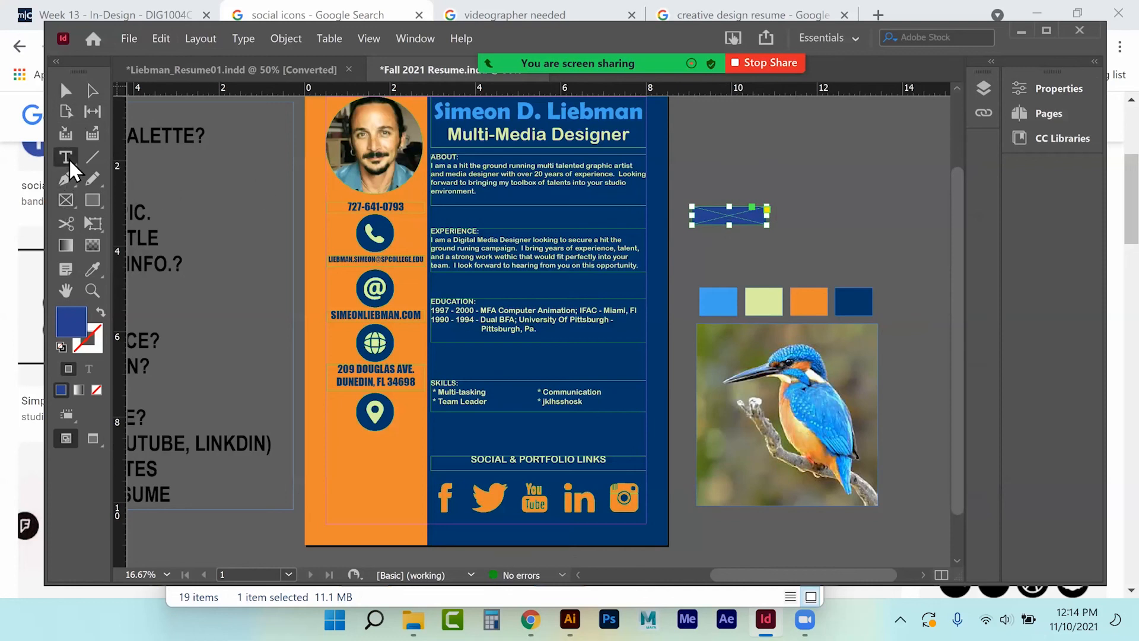
left_click(730, 222)
key("f")
key("g")
key("s")
left_click(90, 289)
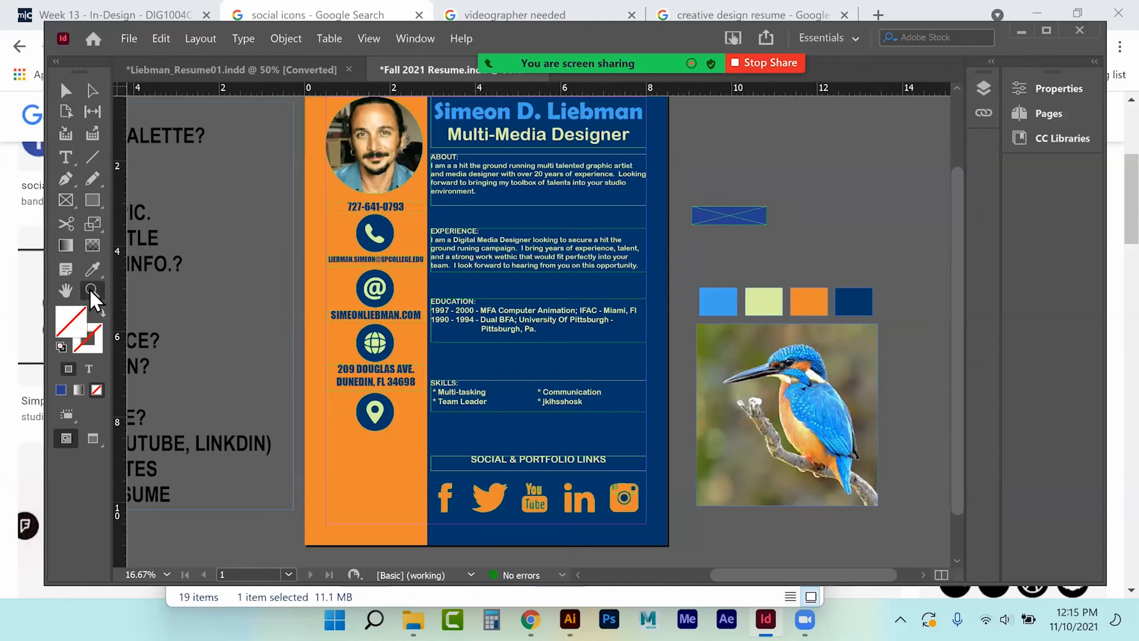
Zoom in to 100% on the blue placeholder frame and delete it.
left_click(740, 229)
left_click(503, 356)
left_click(638, 318)
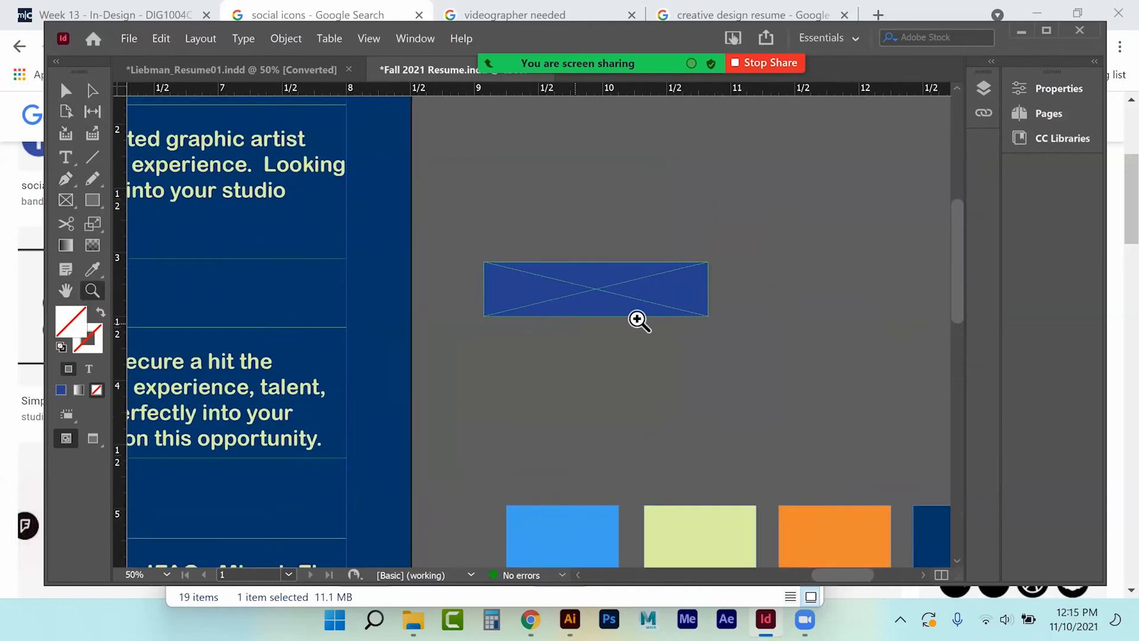
key("ctrl+1")
left_click(66, 90)
left_click(317, 279)
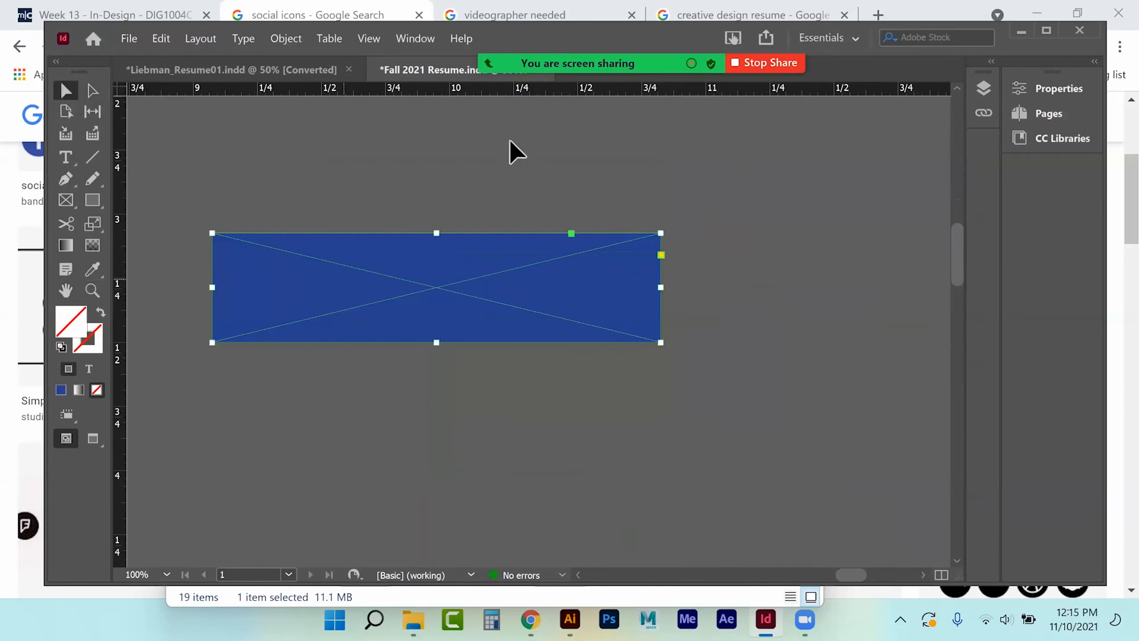
key("Delete")
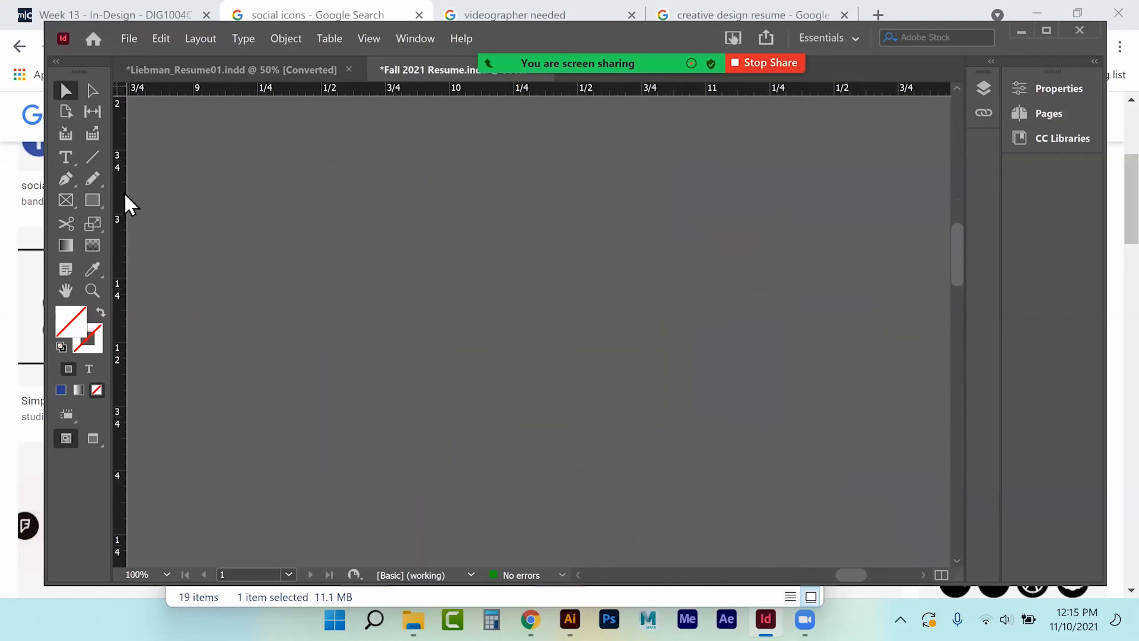
Draw a text frame in its place, type 'VIDEO RESUME' and select it.
left_click(65, 157)
left_click_drag(285, 290, 678, 356)
type("VIDEO RESUME")
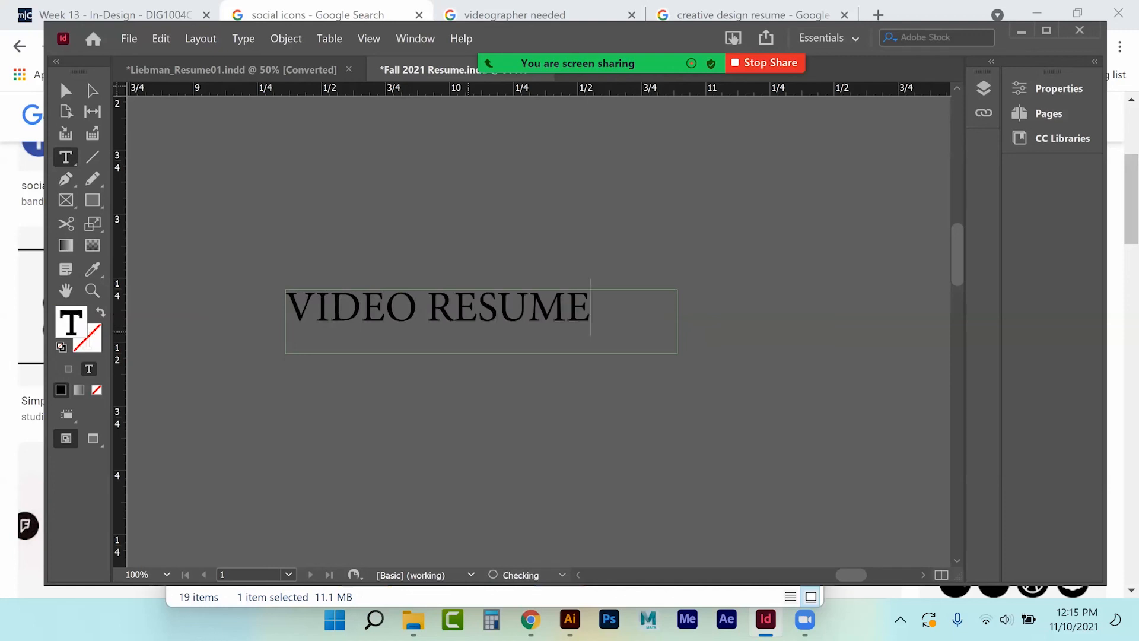
left_click_drag(592, 323, 3, 332)
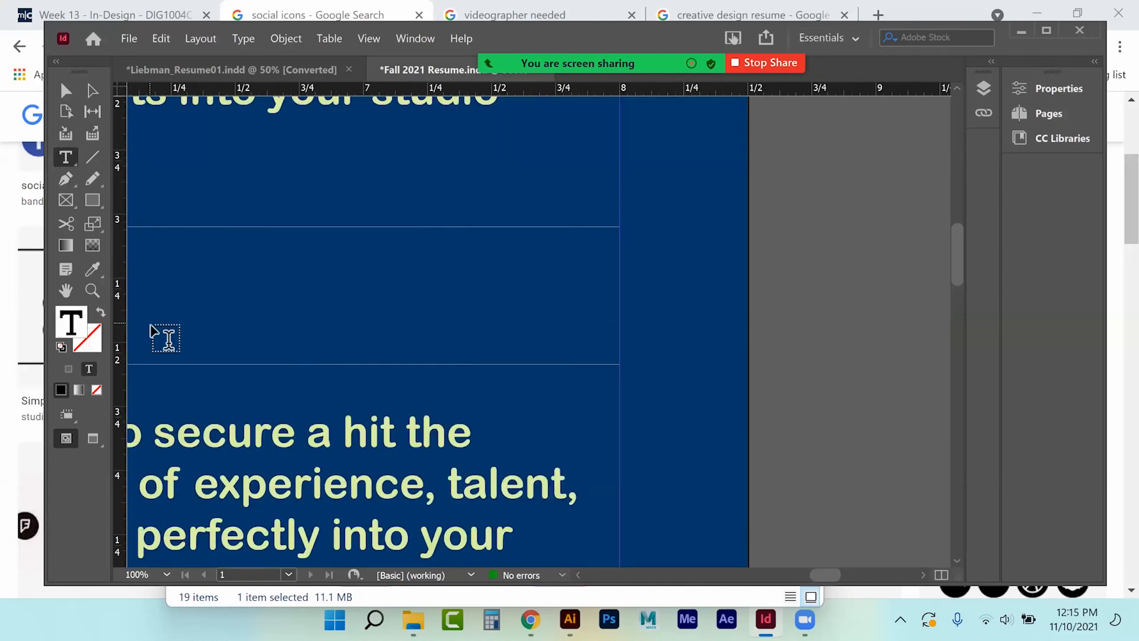
key("ctrl+minus")
key("ctrl+minus")
key("ctrl+minus")
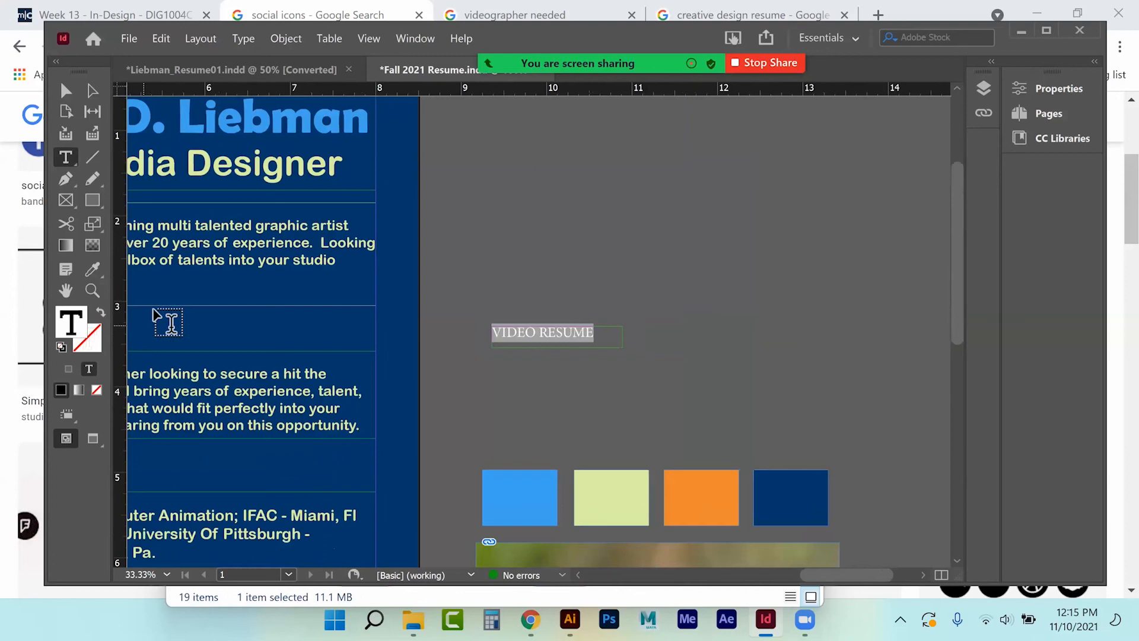
Colour VIDEO RESUME with the blue sampled from the Liebman name and reduce it to 15 pt.
left_click(93, 269)
left_click(186, 126)
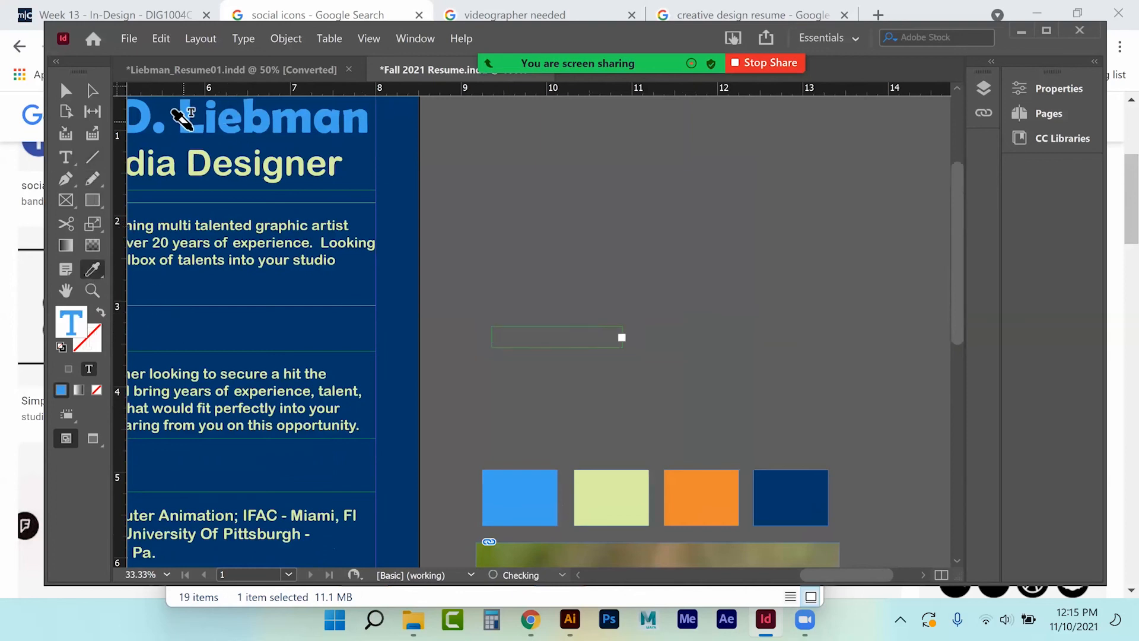
left_click(1057, 88)
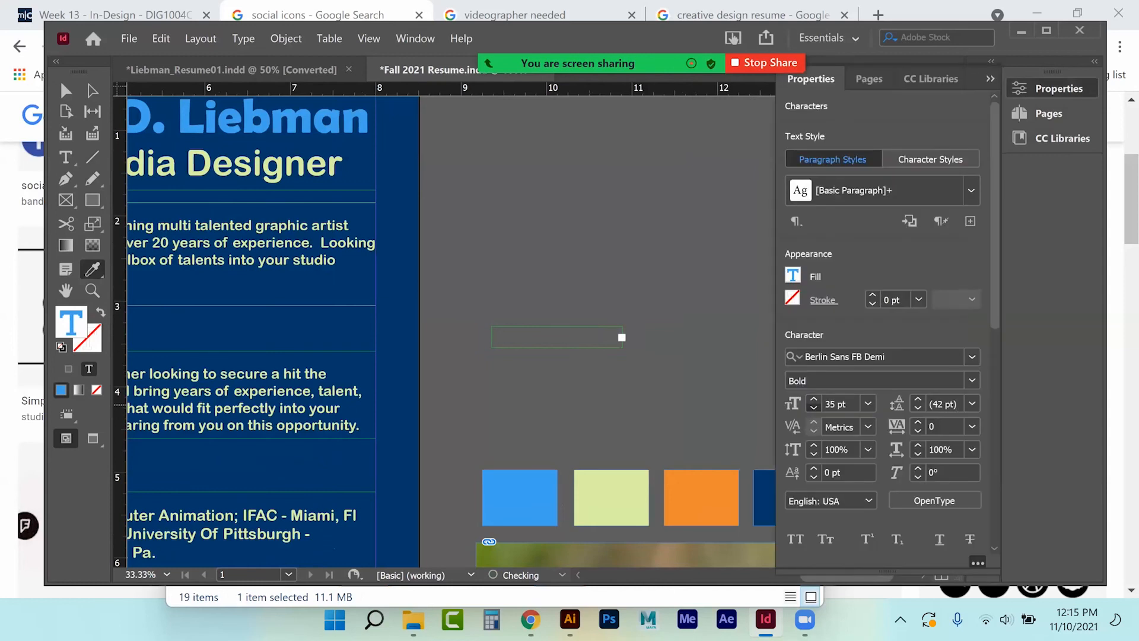
left_click(814, 409)
left_click(814, 408)
left_click(814, 408)
left_click(814, 408)
left_click(814, 409)
left_click(814, 408)
left_click(814, 409)
left_click(814, 408)
left_click(814, 408)
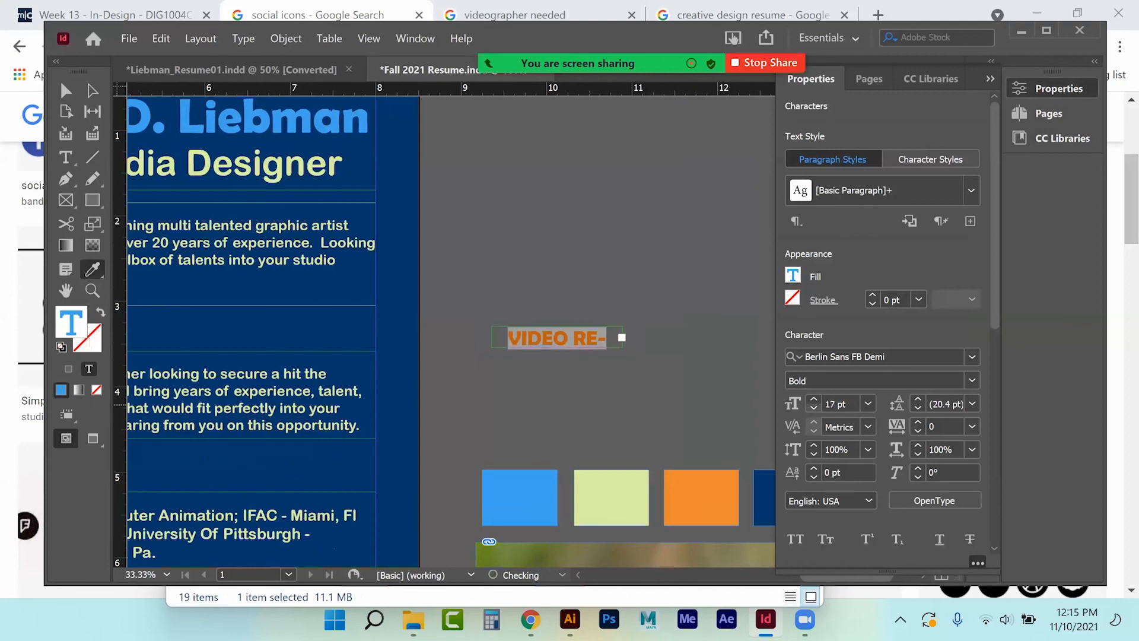
left_click(814, 408)
left_click(814, 409)
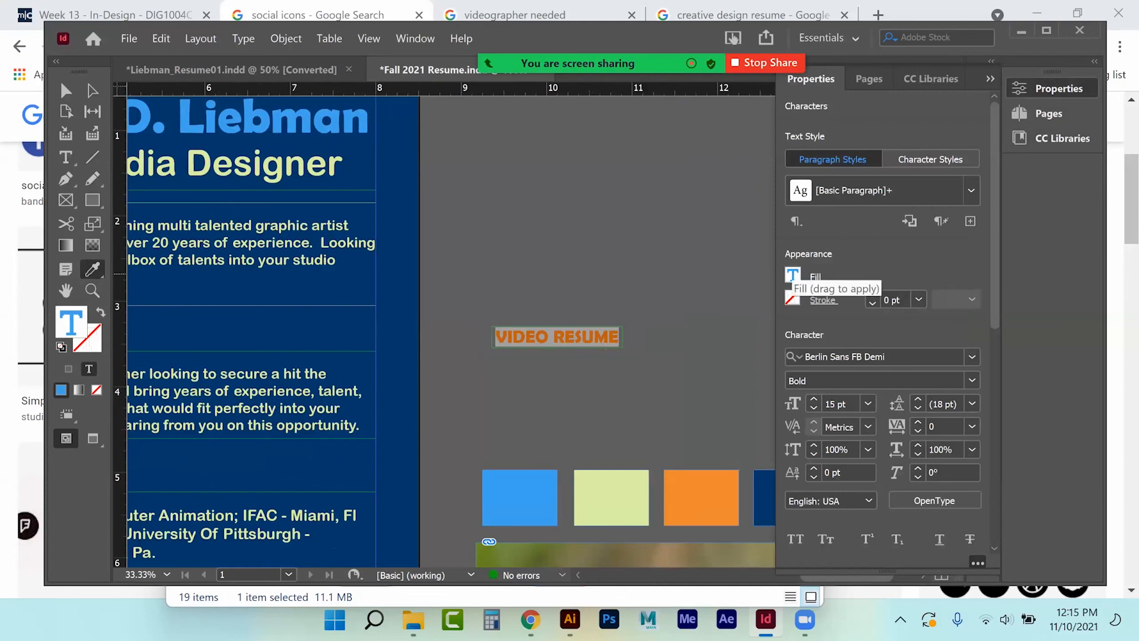
Fill the VIDEO RESUME frame with the light-green R=222 G=240 B=164 swatch.
left_click(66, 91)
left_click(548, 267)
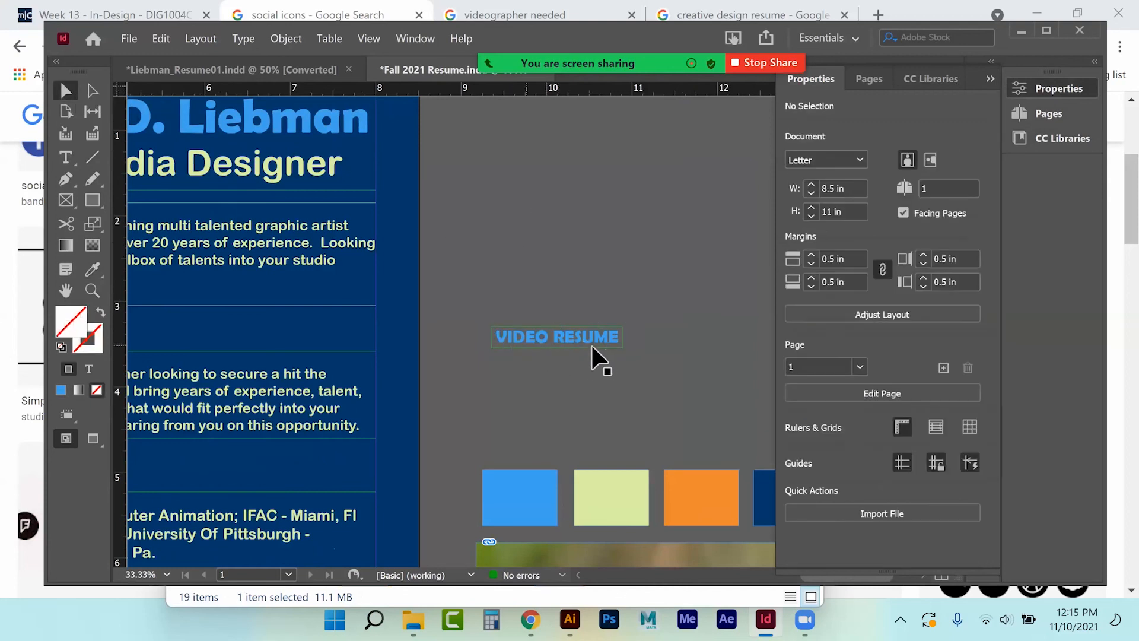
left_click(496, 342)
left_click(793, 369)
scroll(908, 558, "down", 3)
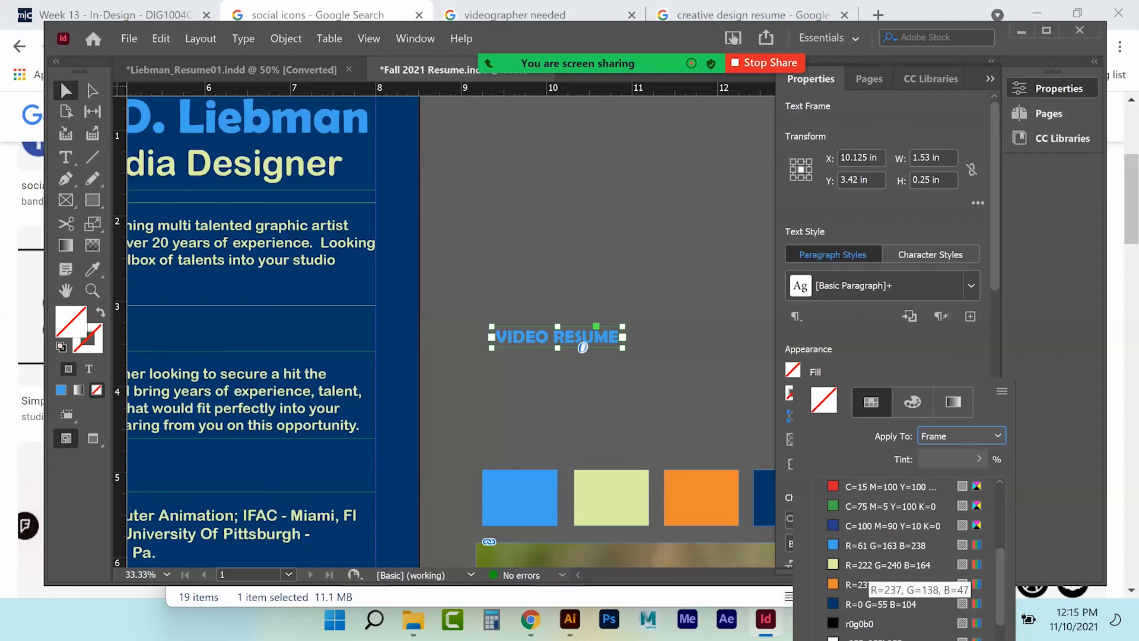
left_click(888, 564)
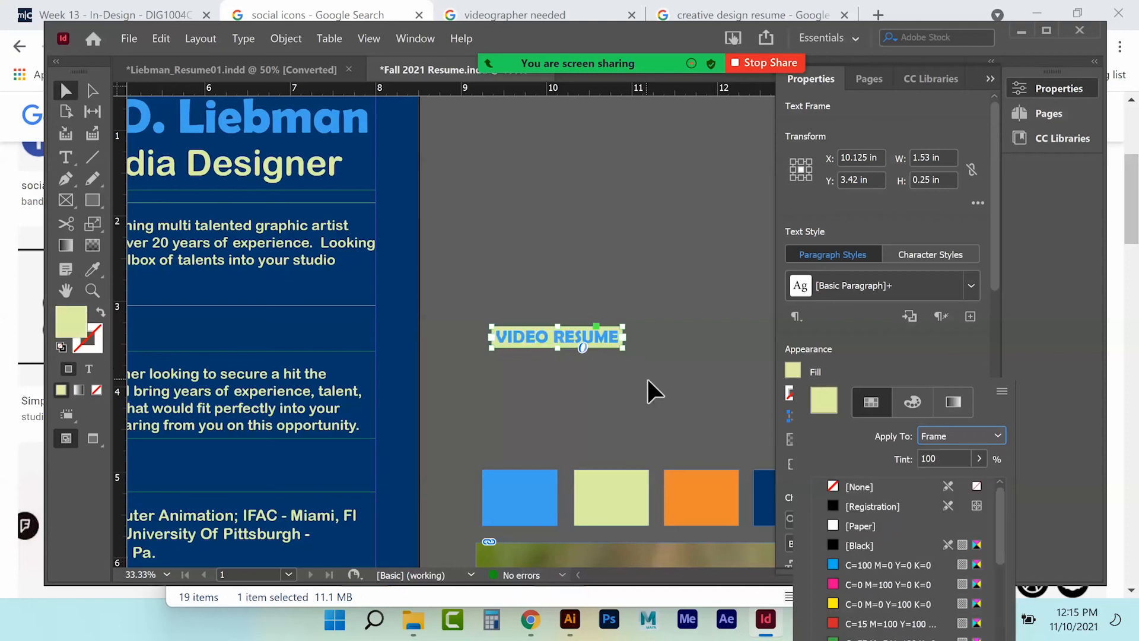
left_click(605, 228)
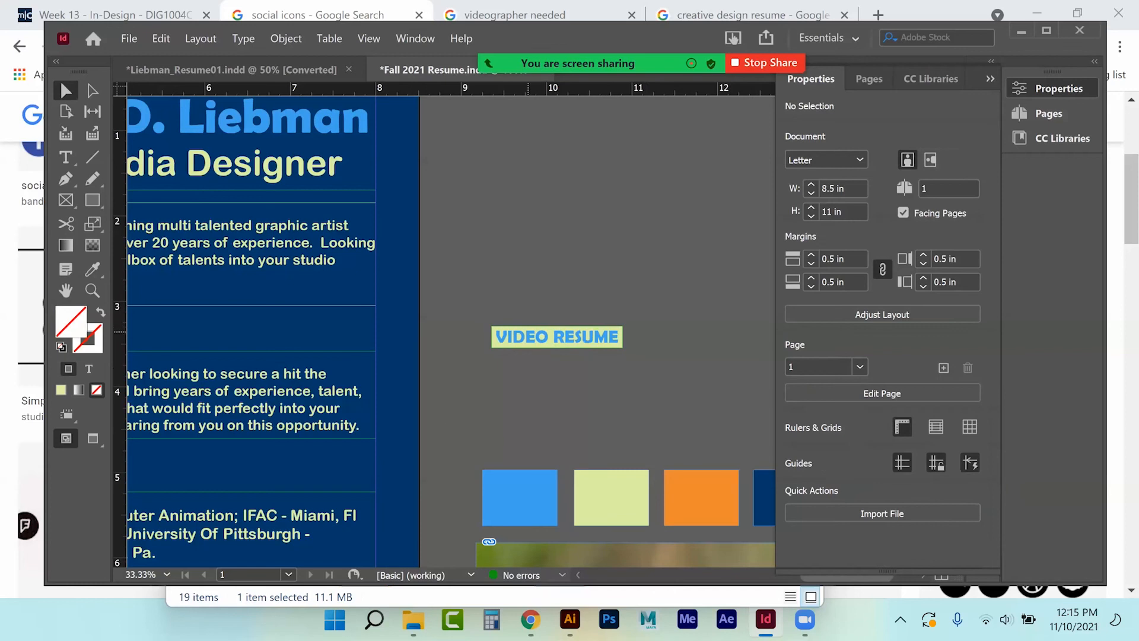
Move the VIDEO RESUME frame above the SOCIAL & PORTFOLIO LINKS heading.
key("ctrl+minus")
key("ctrl+minus")
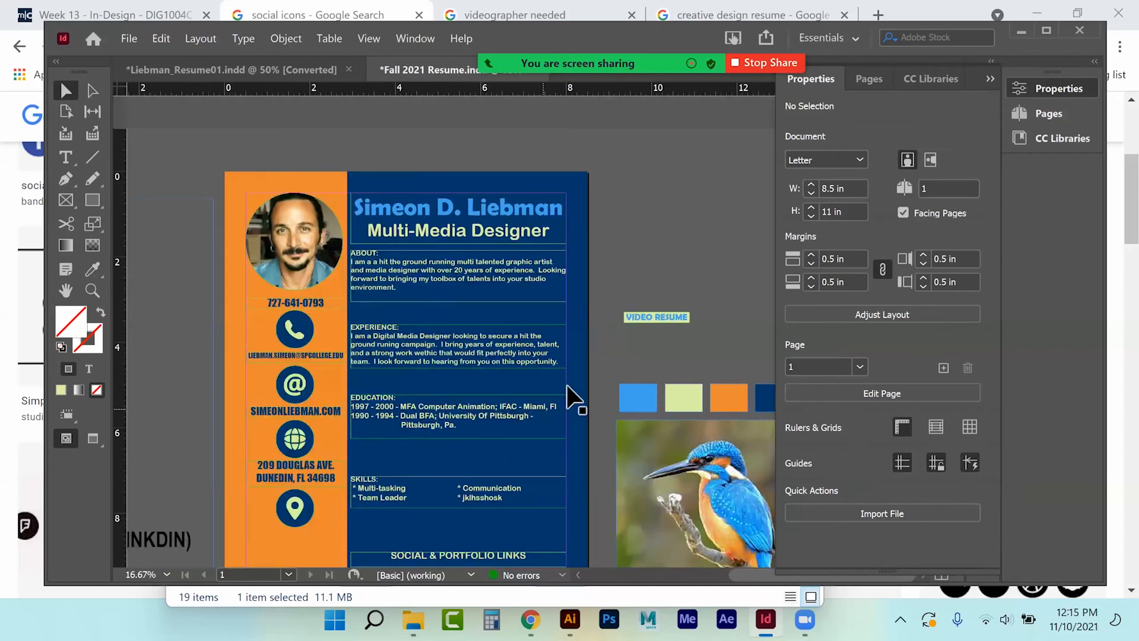
left_click_drag(649, 314, 447, 543)
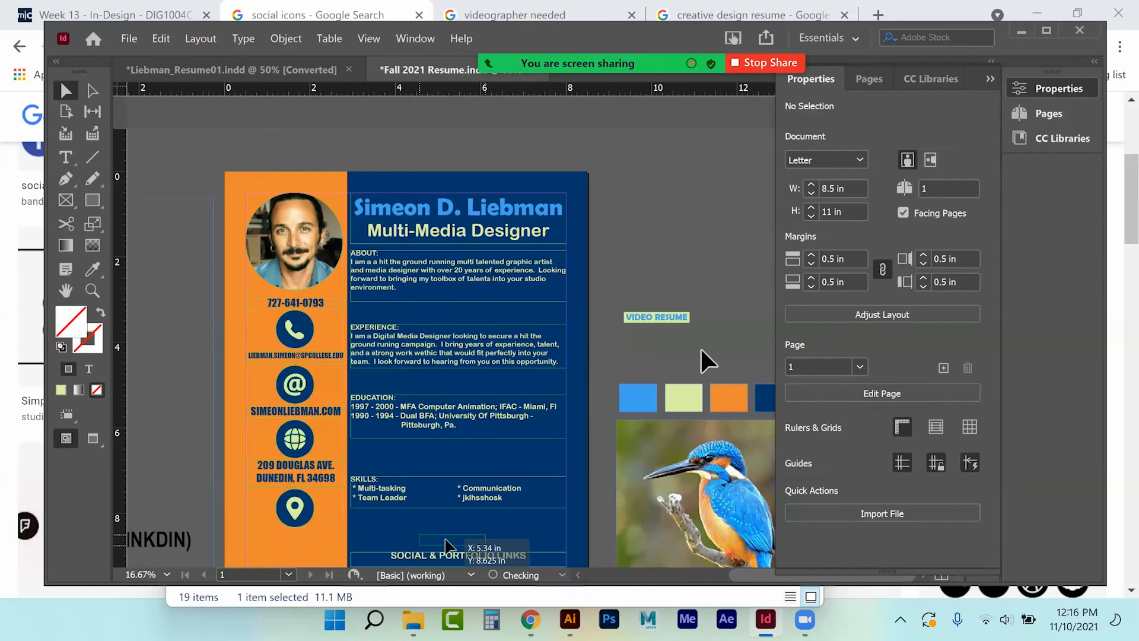
left_click(674, 230)
scroll(662, 244, "down", 2)
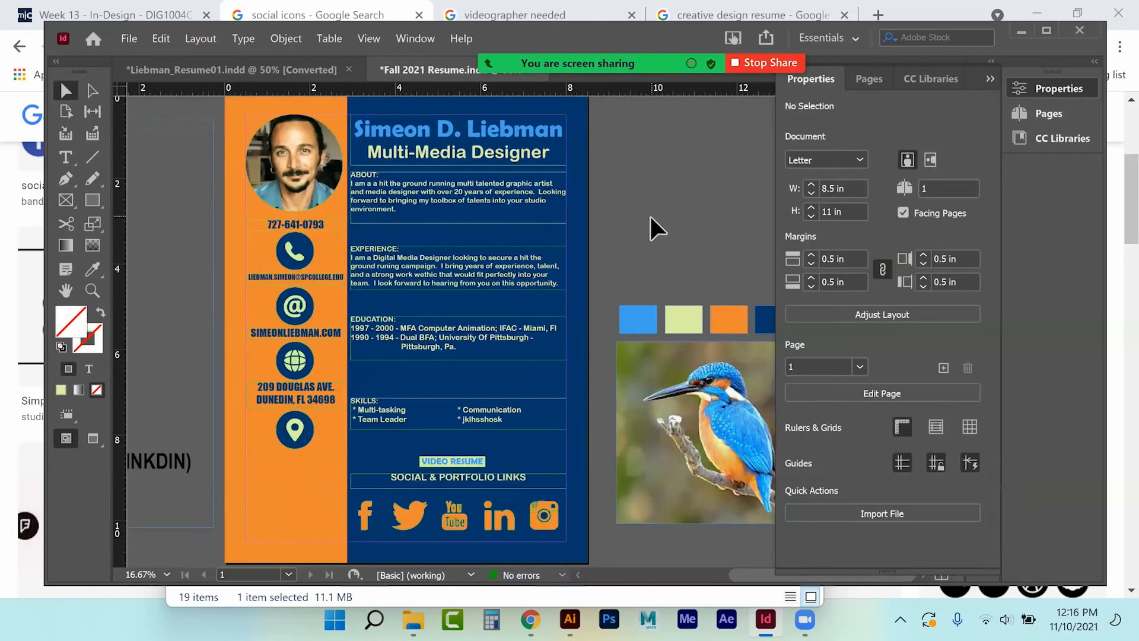
Enlarge the VIDEO RESUME frame slightly around its text and nudge it left.
left_click(474, 465)
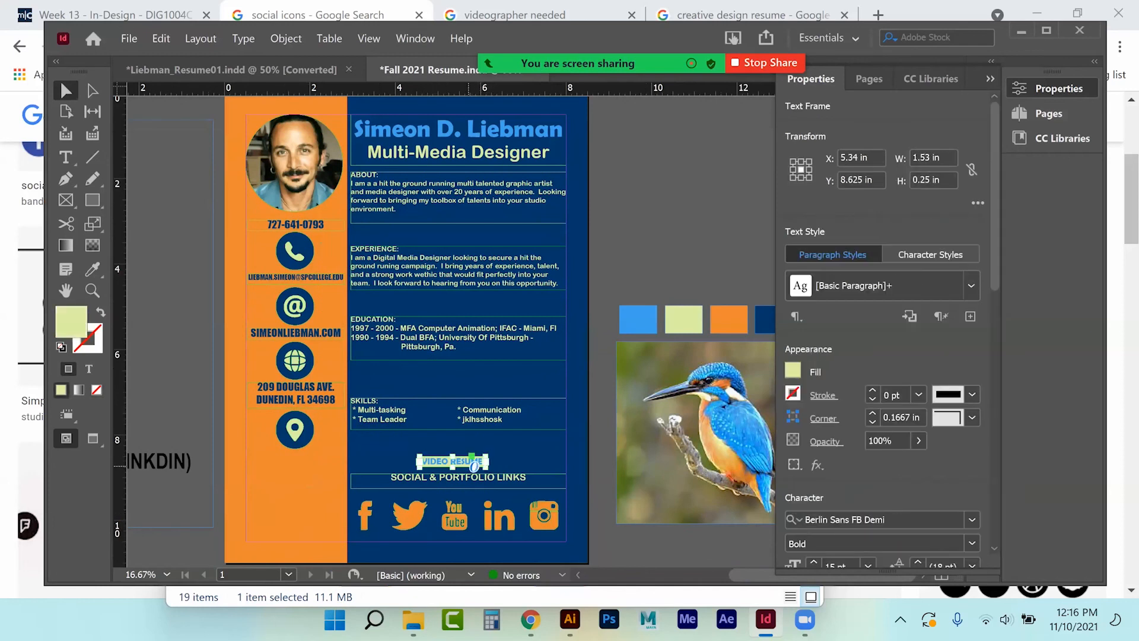
key("ctrl+equal")
key("ctrl+equal")
left_click_drag(607, 323, 618, 307)
left_click_drag(551, 316, 536, 308)
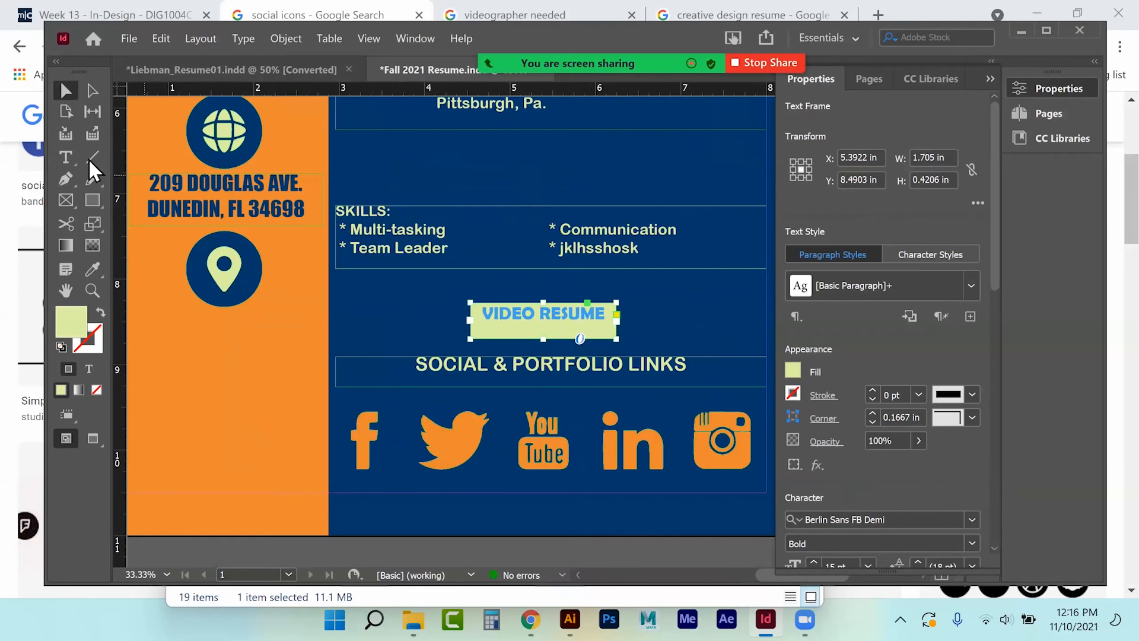
left_click(65, 157)
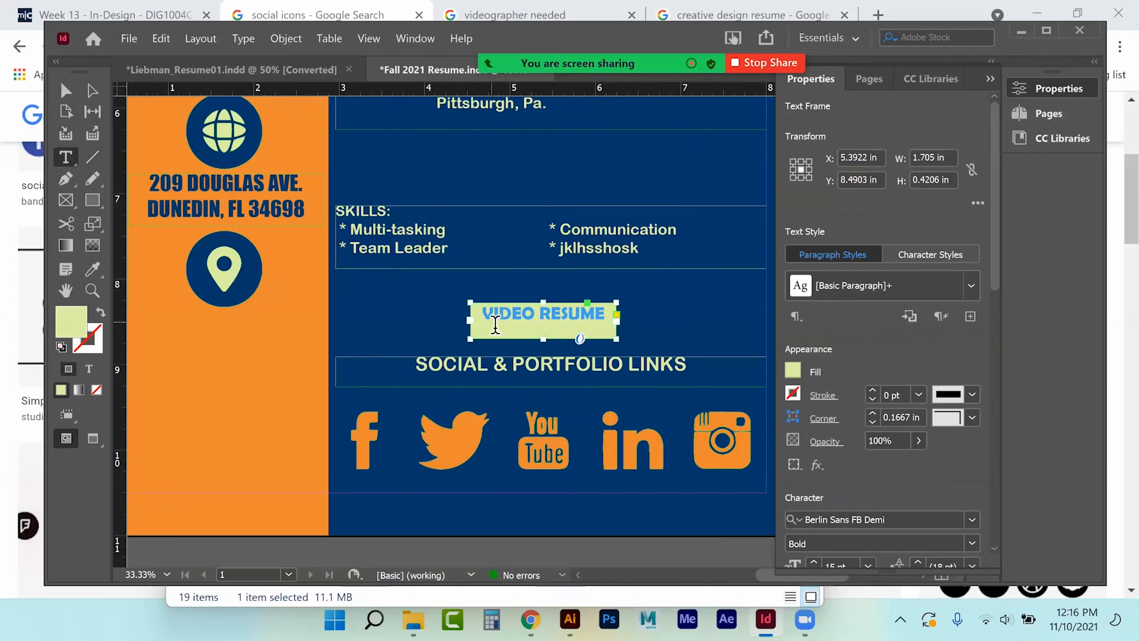
left_click(66, 90)
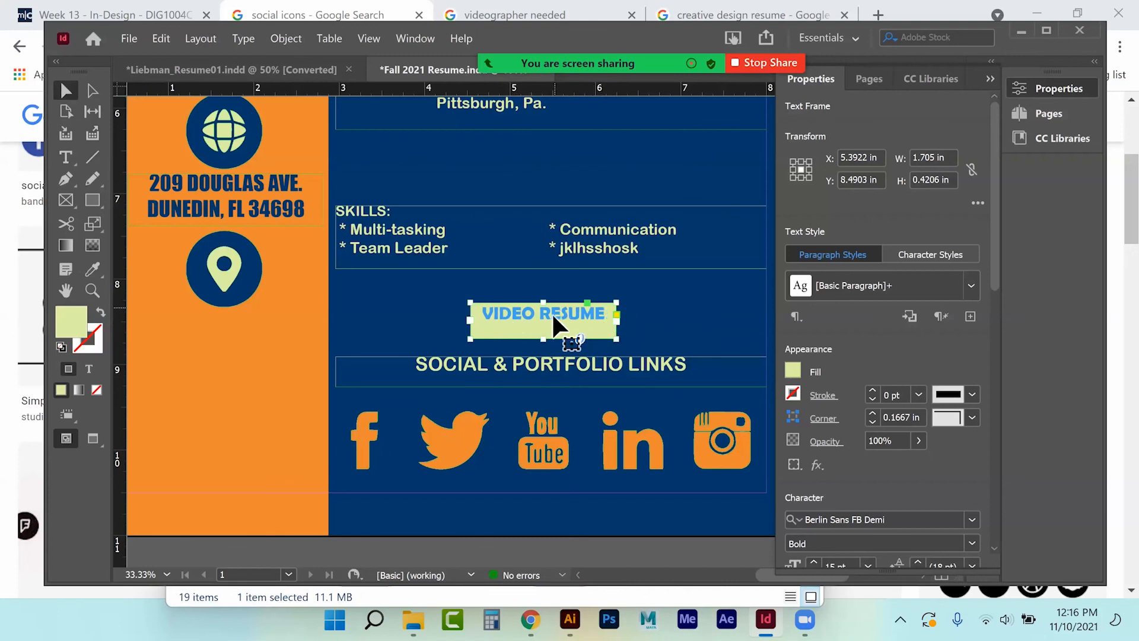
right_click(555, 324)
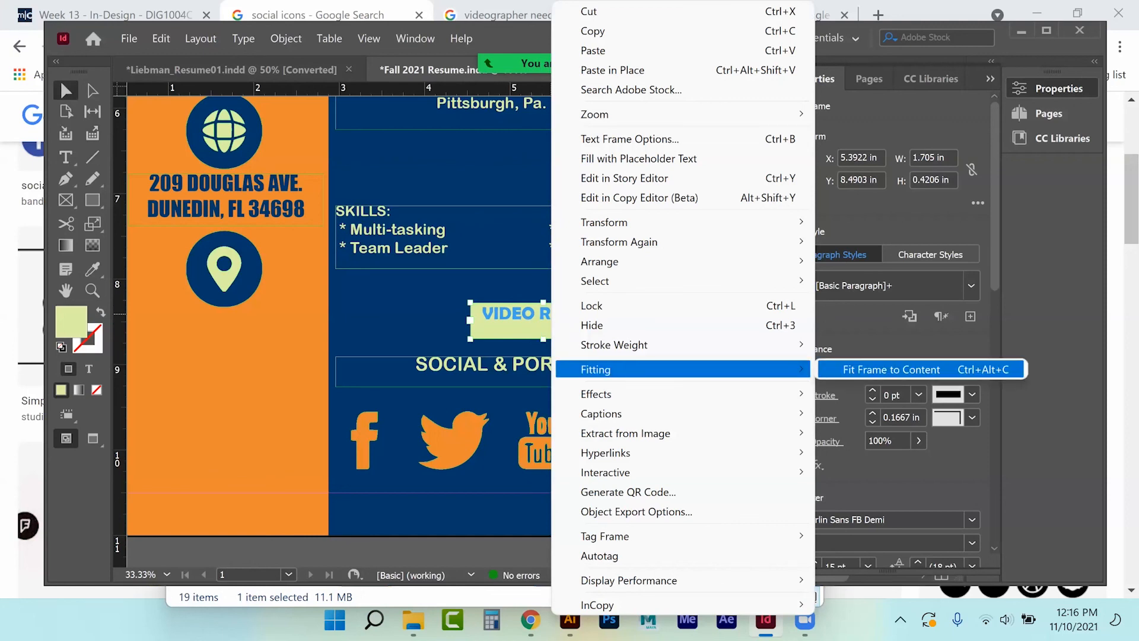
left_click(878, 369)
key("ctrl+z")
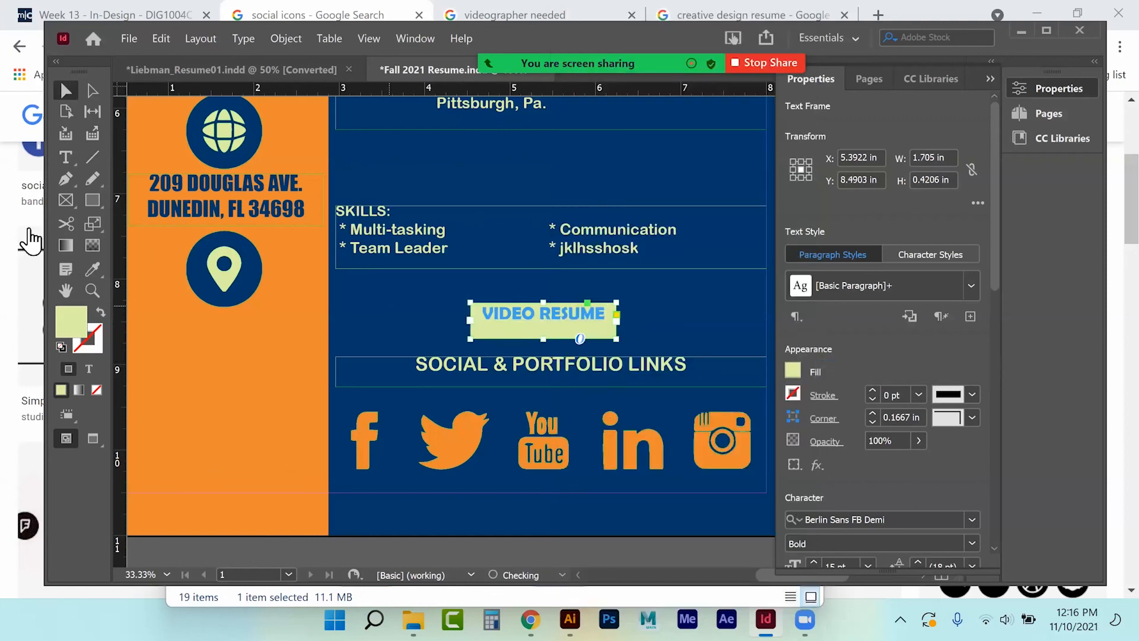
left_click(75, 156)
left_click_drag(482, 313, 591, 320)
right_click(575, 327)
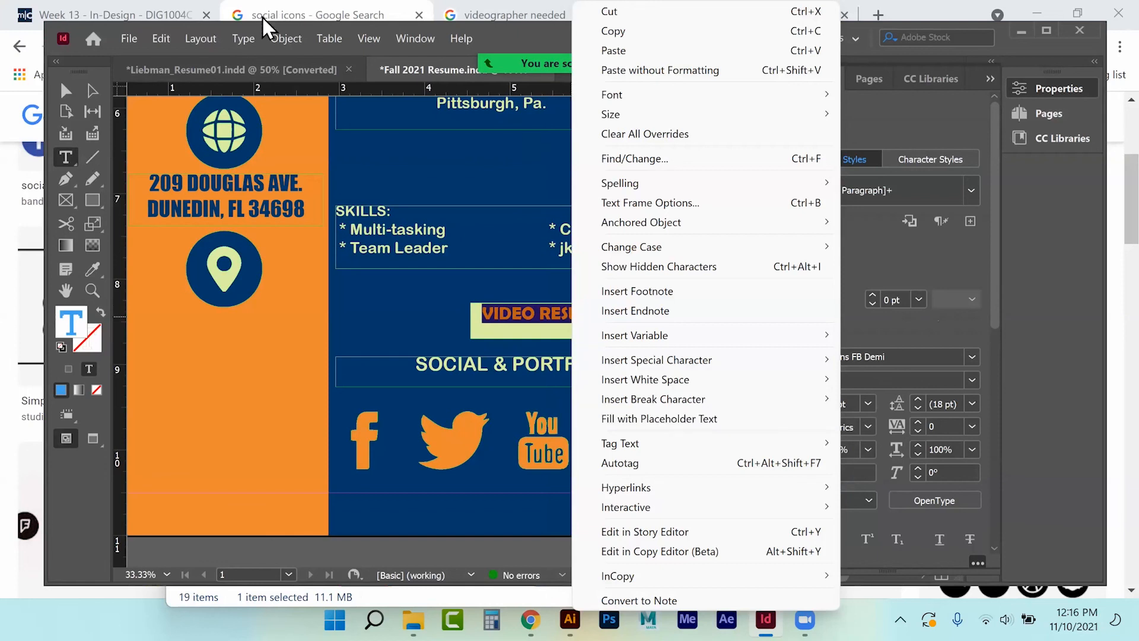
left_click(239, 38)
left_click(243, 38)
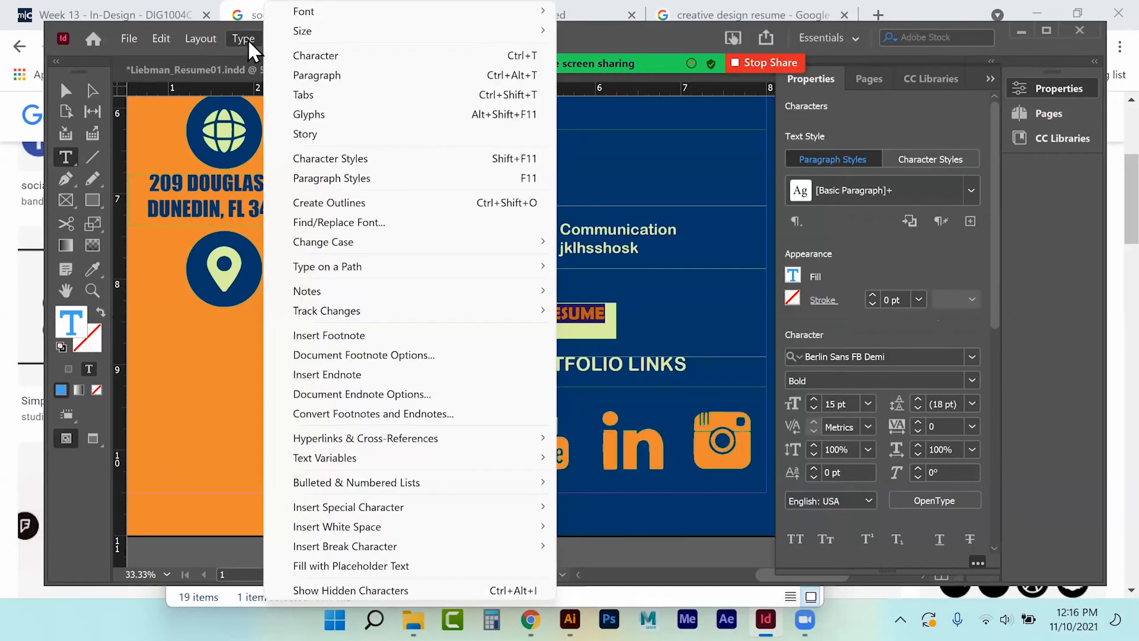
left_click(331, 77)
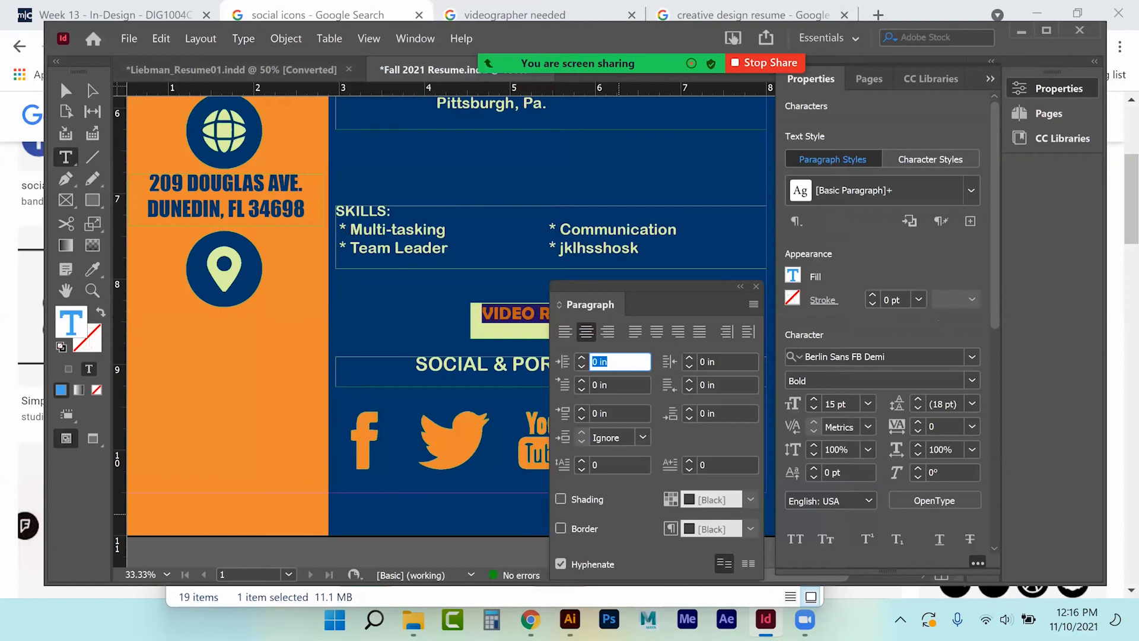
left_click(731, 287)
left_click(755, 287)
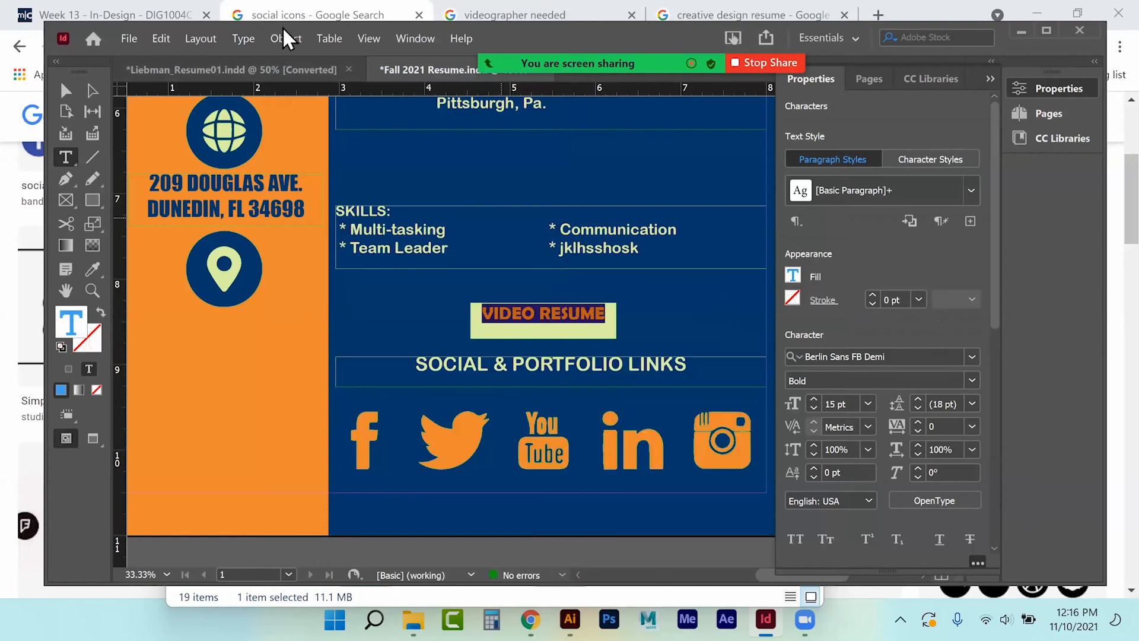
left_click(253, 33)
Shorten the VIDEO RESUME frame to 0.35 in tall and shift it slightly right.
mouse_move(130, 39)
left_click(71, 93)
left_click(693, 321)
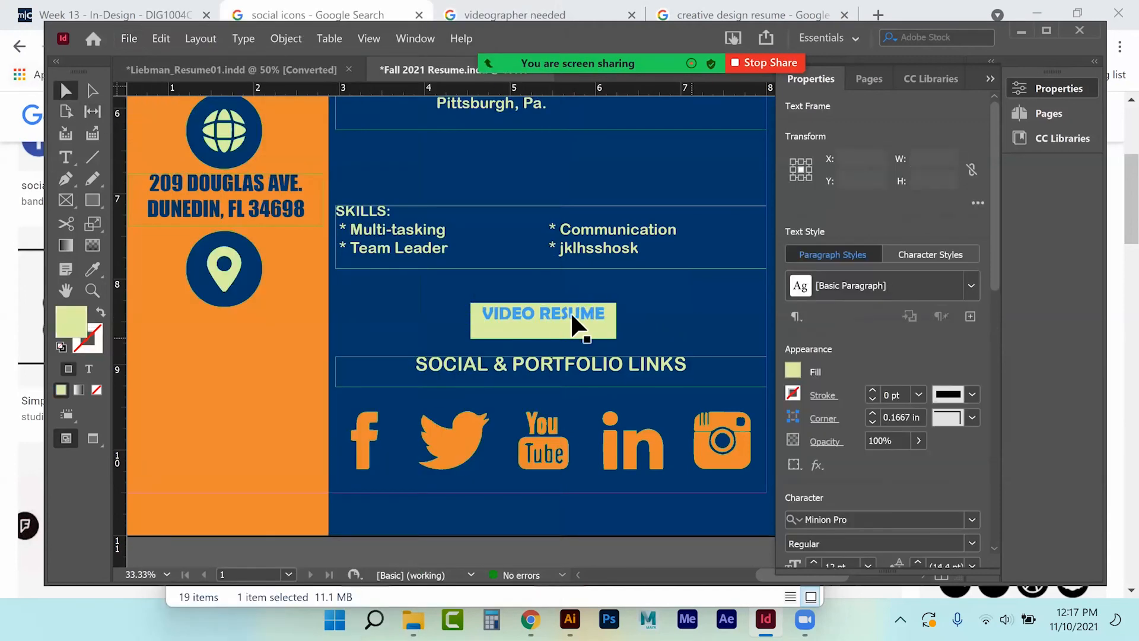
left_click(540, 322)
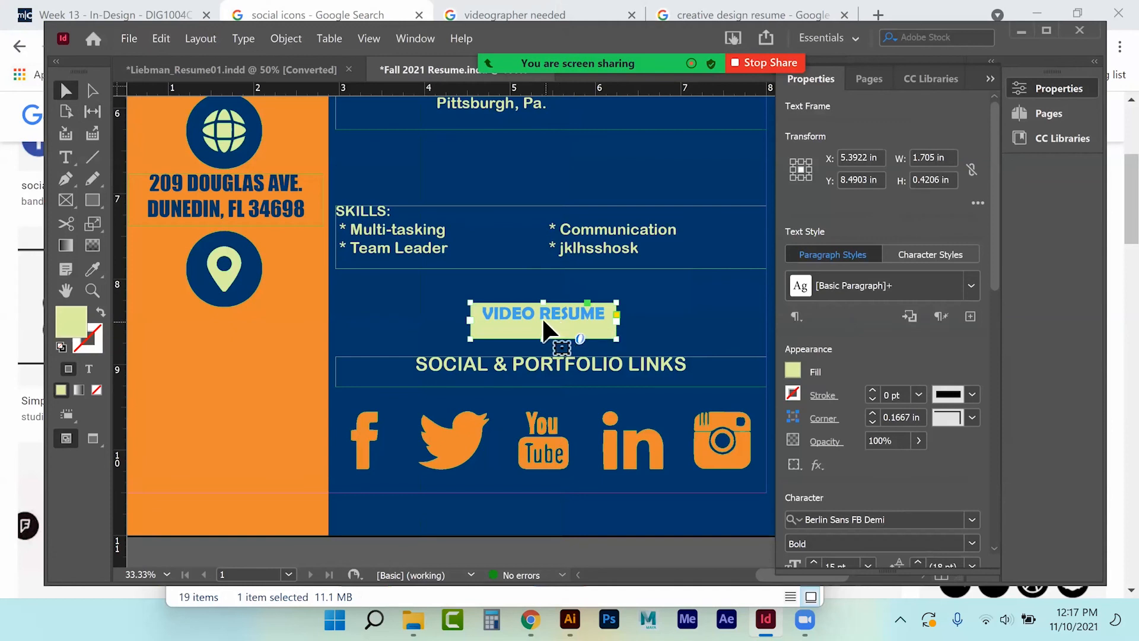
left_click_drag(544, 340, 545, 326)
mouse_move(563, 321)
left_mouse_down()
mouse_move(580, 337)
mouse_move(583, 325)
left_mouse_up()
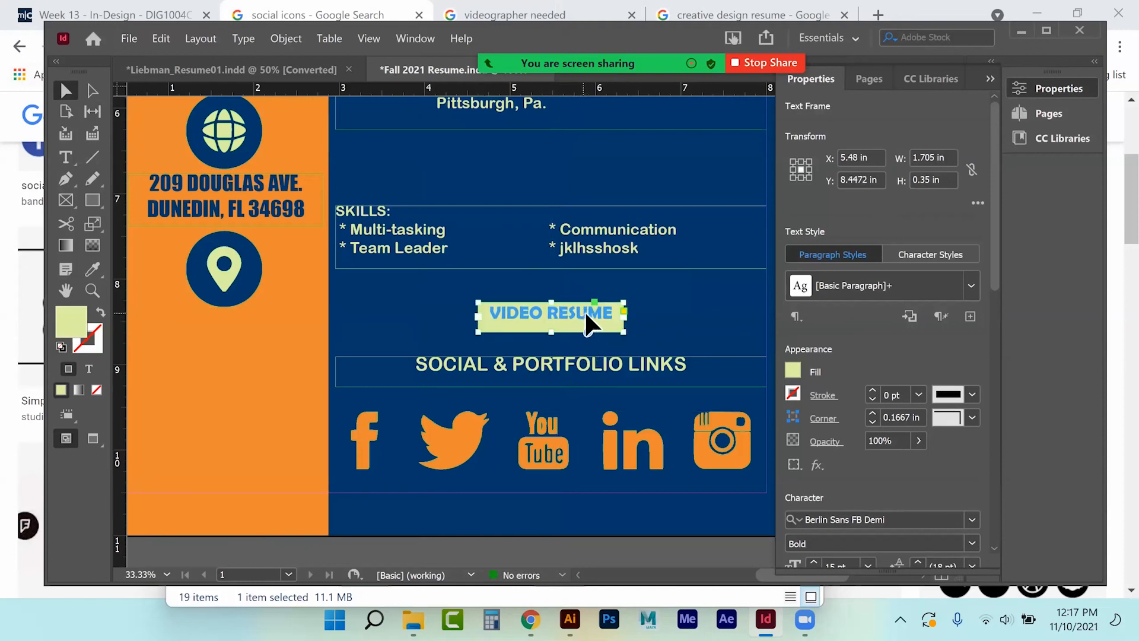
left_click(452, 317)
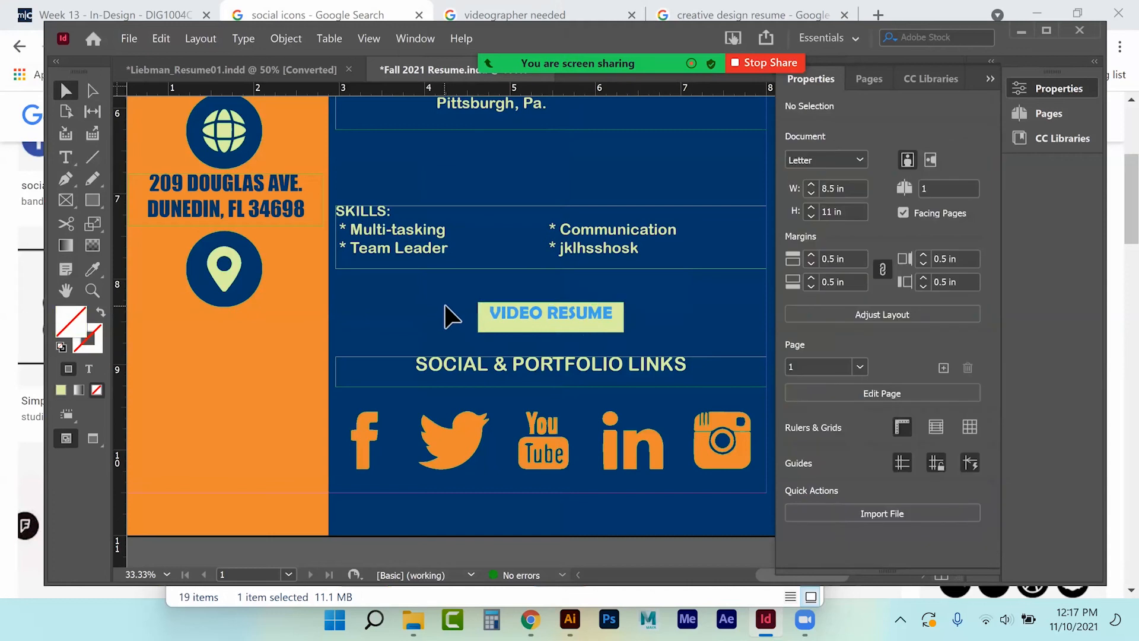
Open the Object > Effects list for the VIDEO RESUME frame.
left_click(506, 323)
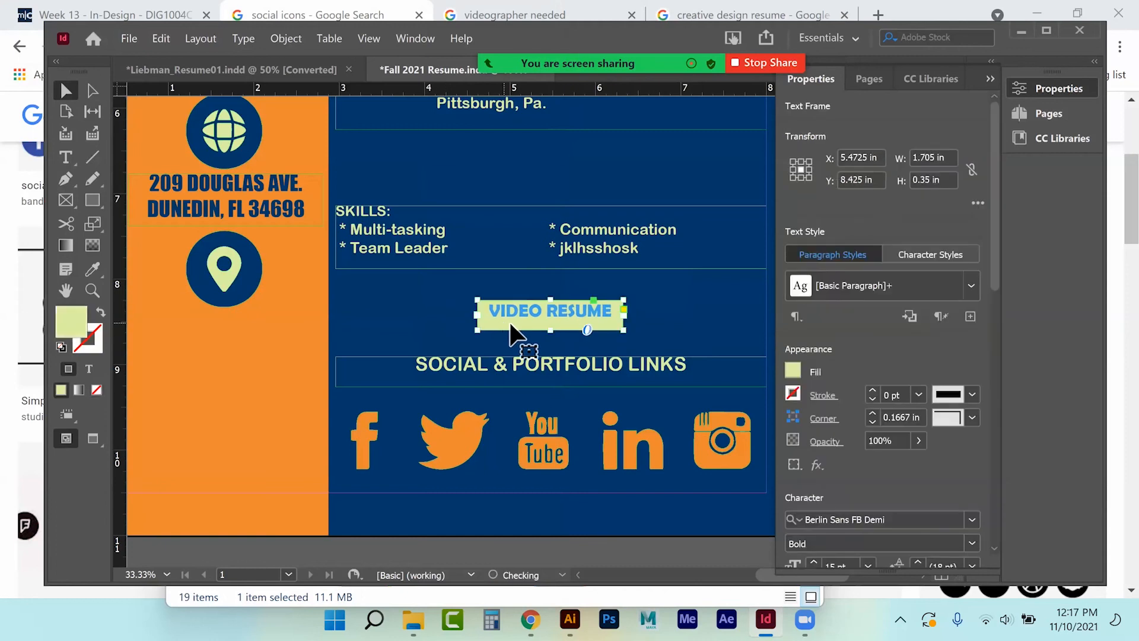
left_click(293, 39)
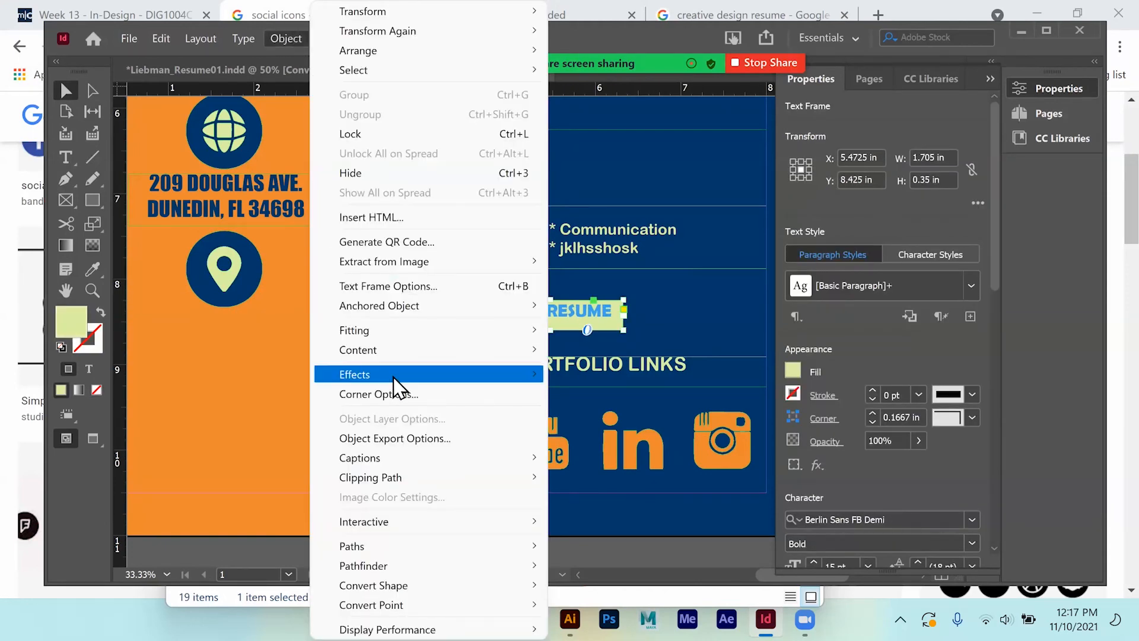
mouse_move(397, 374)
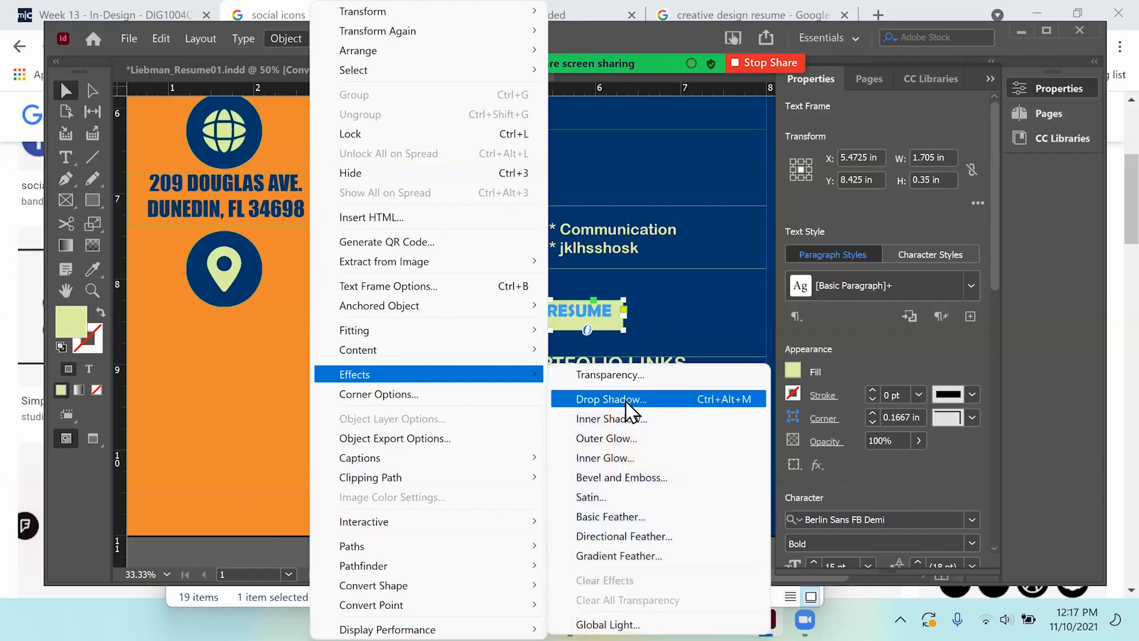